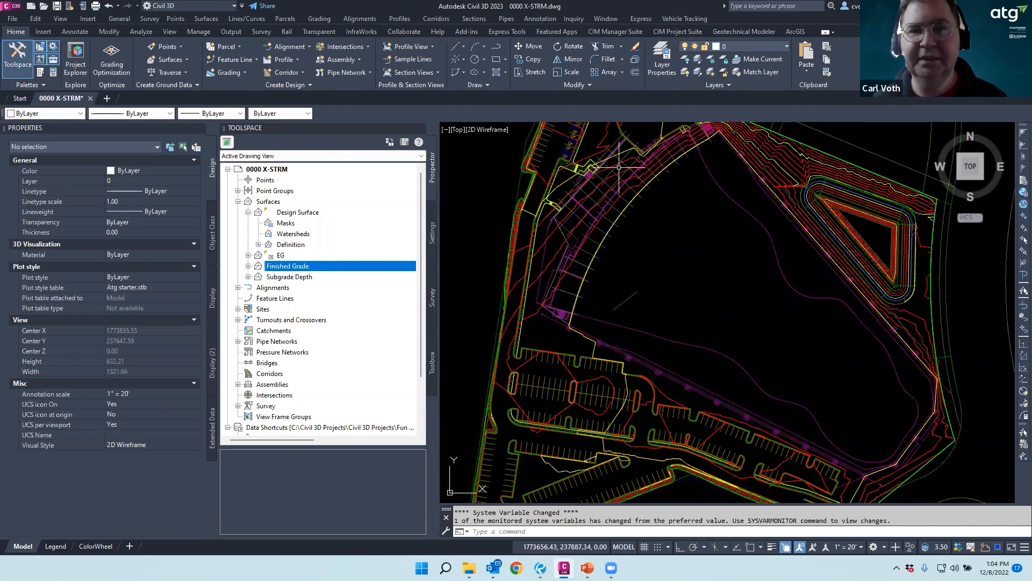
pyautogui.scroll(-2, 635, 272)
pyautogui.press('Escape')
pyautogui.press('Escape')
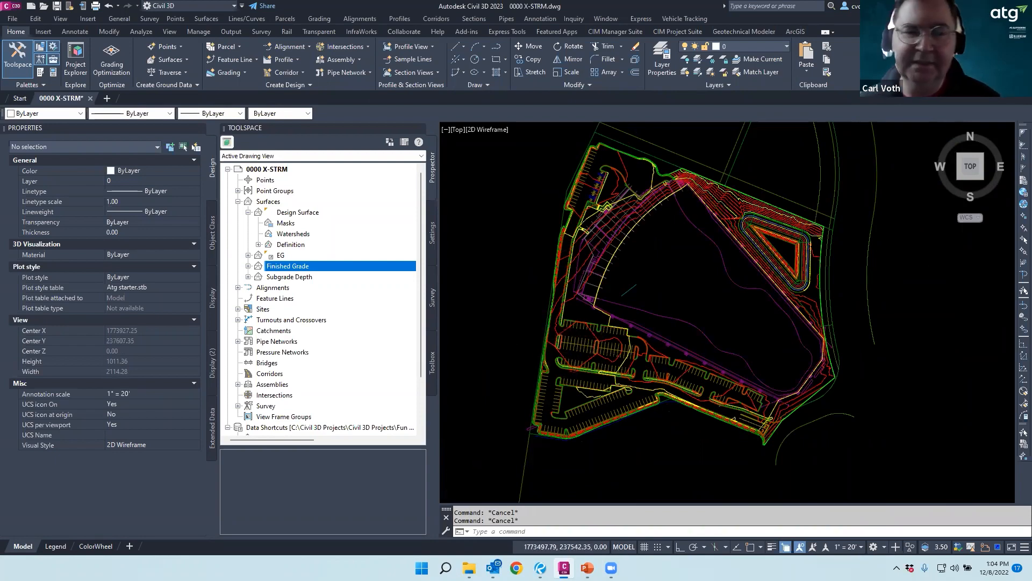
pyautogui.scroll(2, 566, 336)
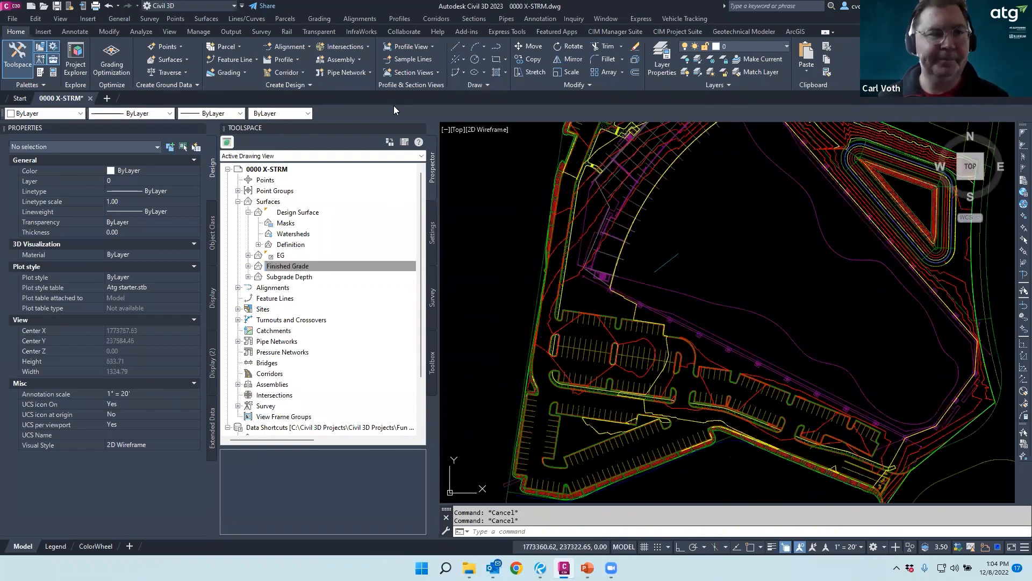
pyautogui.click(364, 71)
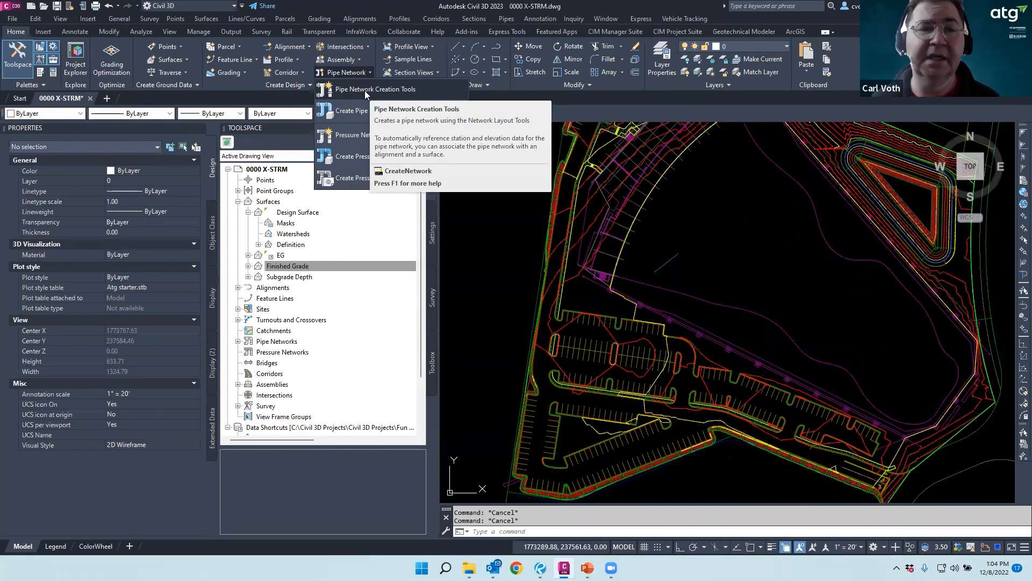
pyautogui.click(333, 357)
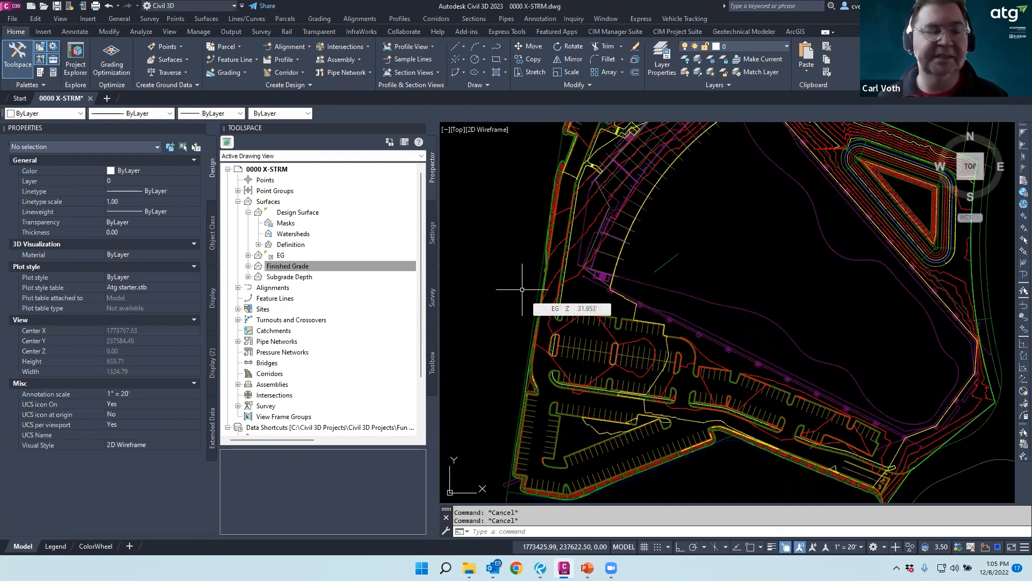
# Start creating a pipe network named "STRM a" that uses the storm 2018 parts list
pyautogui.click(366, 73)
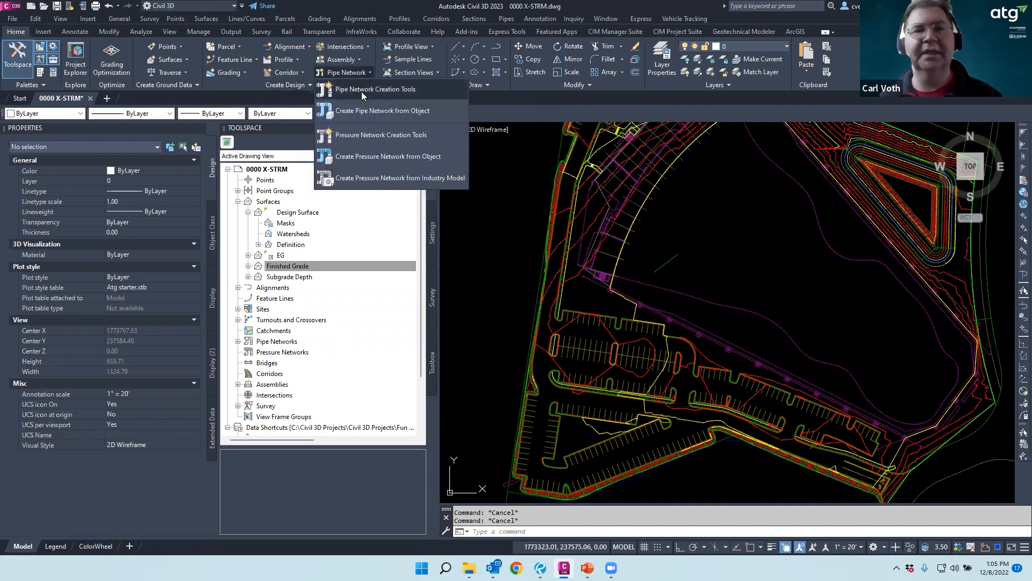
pyautogui.click(362, 91)
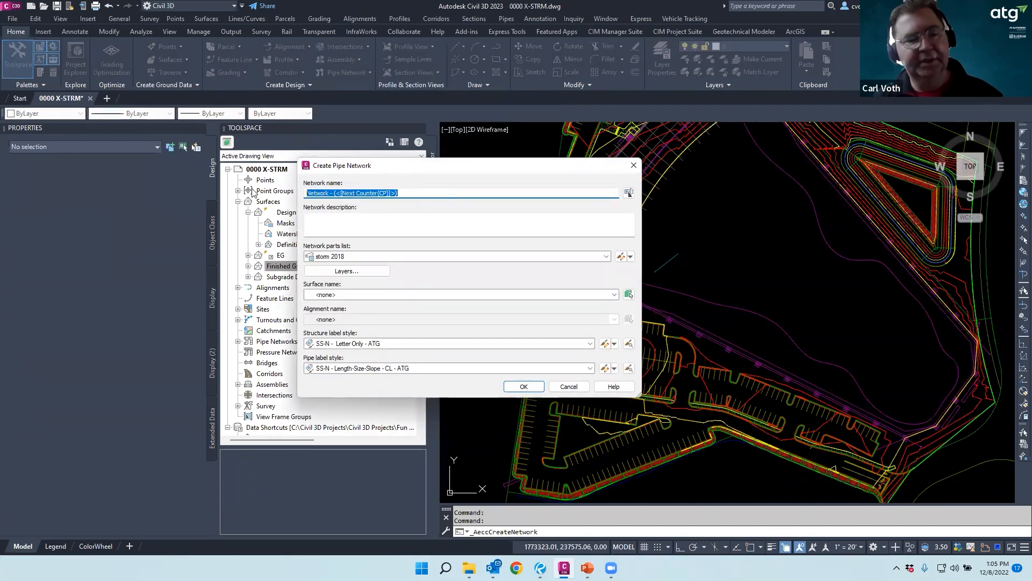
pyautogui.write('s')
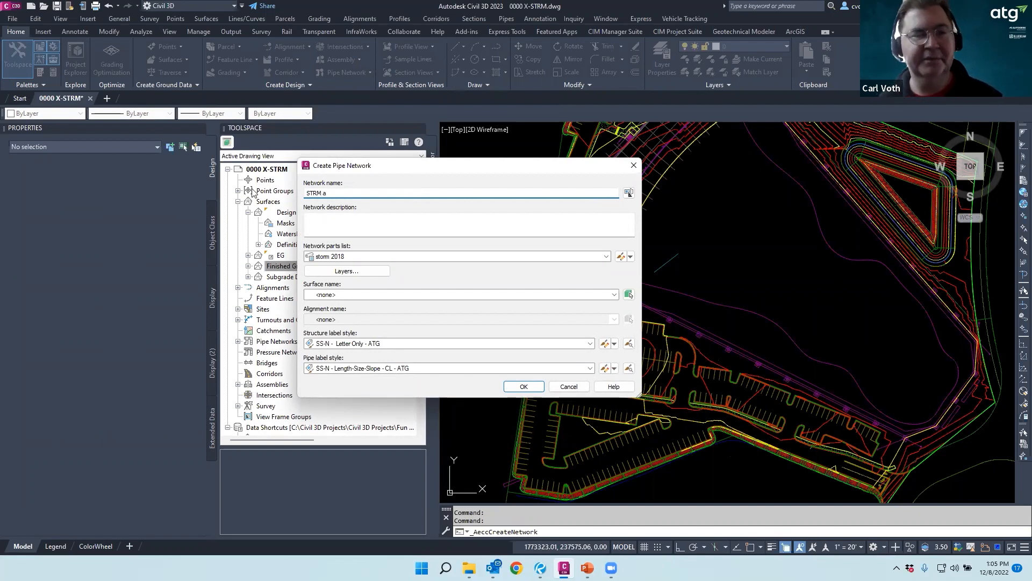
pyautogui.click(392, 257)
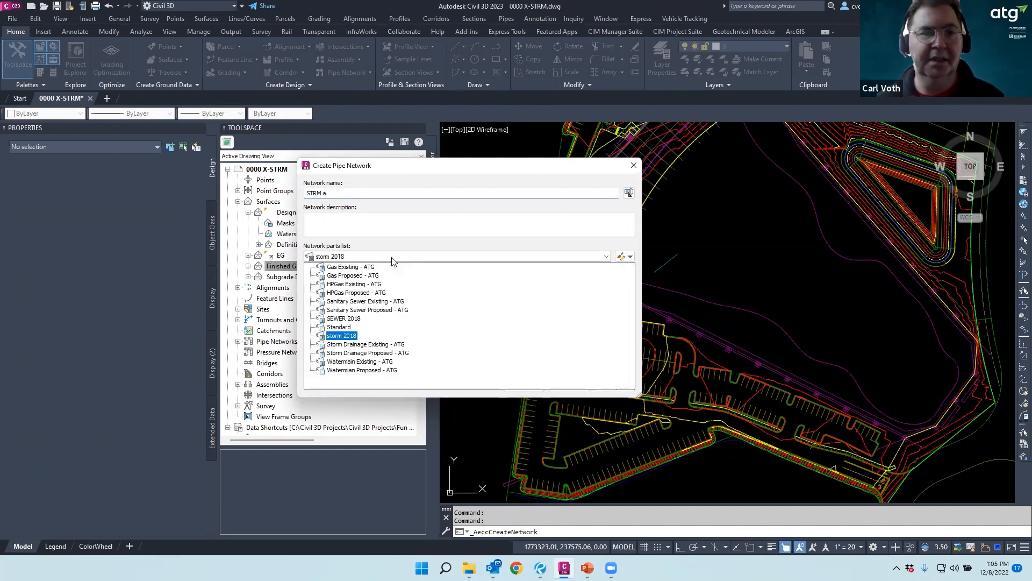
pyautogui.click(340, 336)
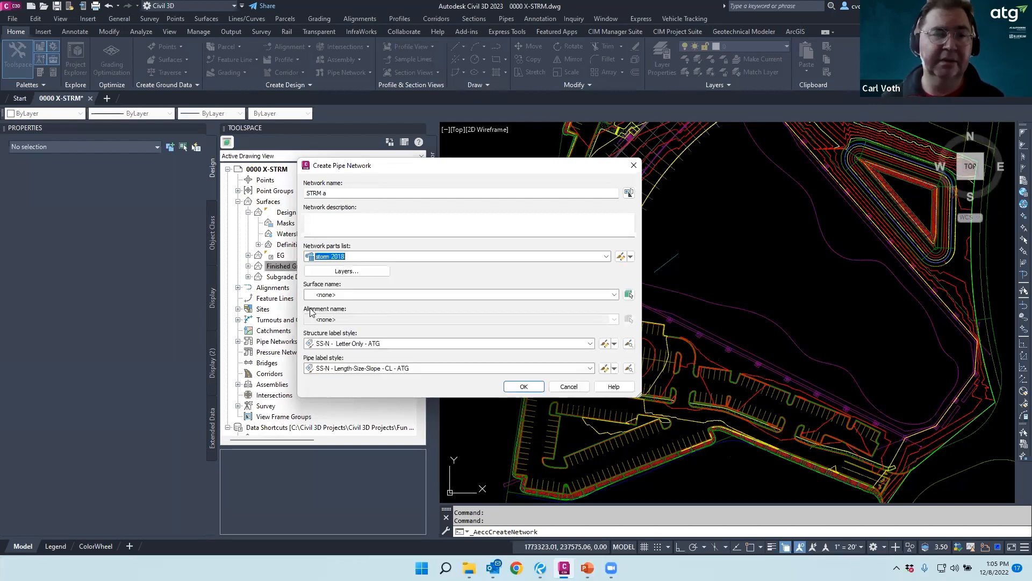
# From the network's pipe plan layer setting, create a new red layer named C-STRM-PIPE
pyautogui.click(357, 273)
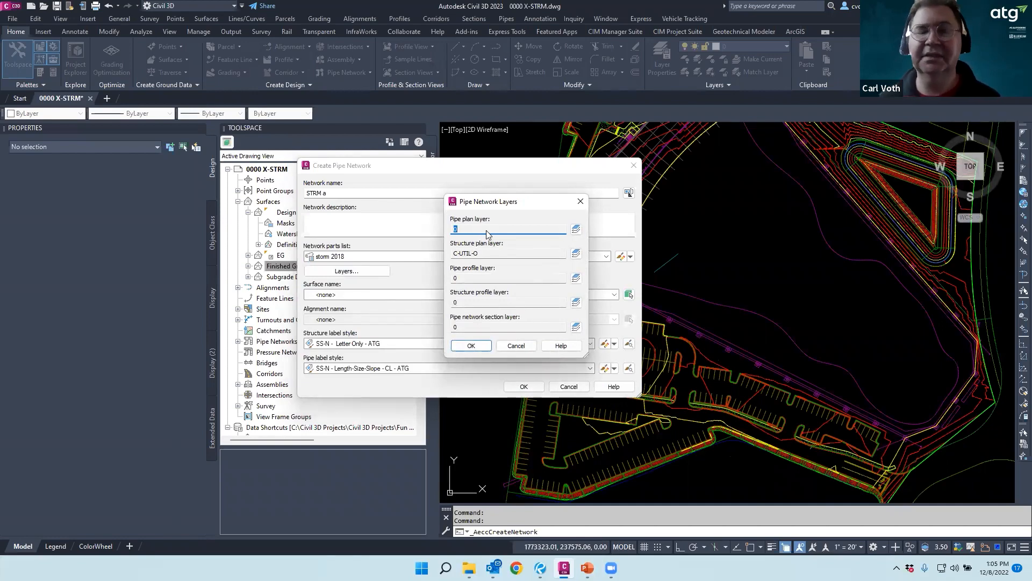
pyautogui.click(576, 230)
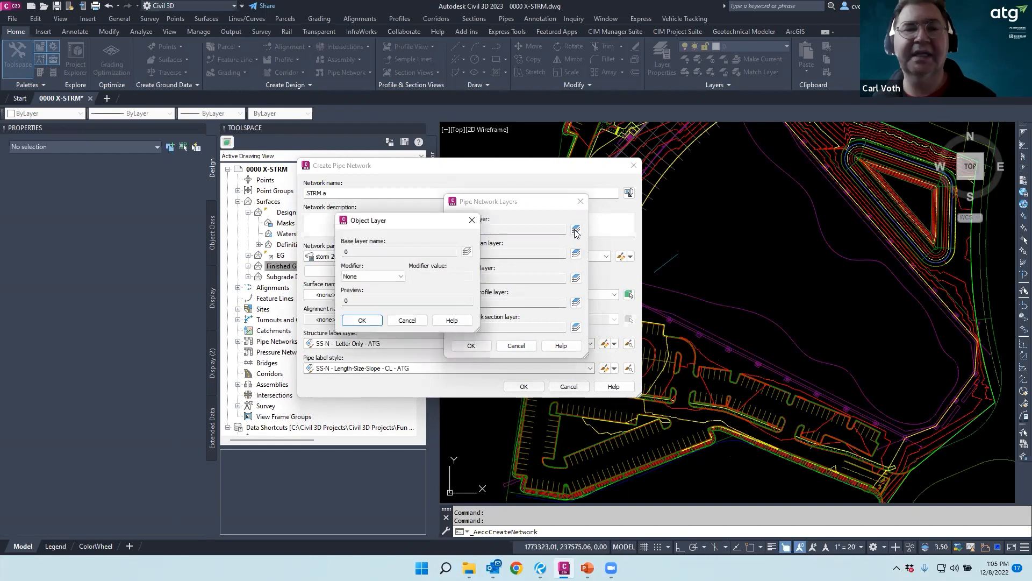
pyautogui.click(407, 320)
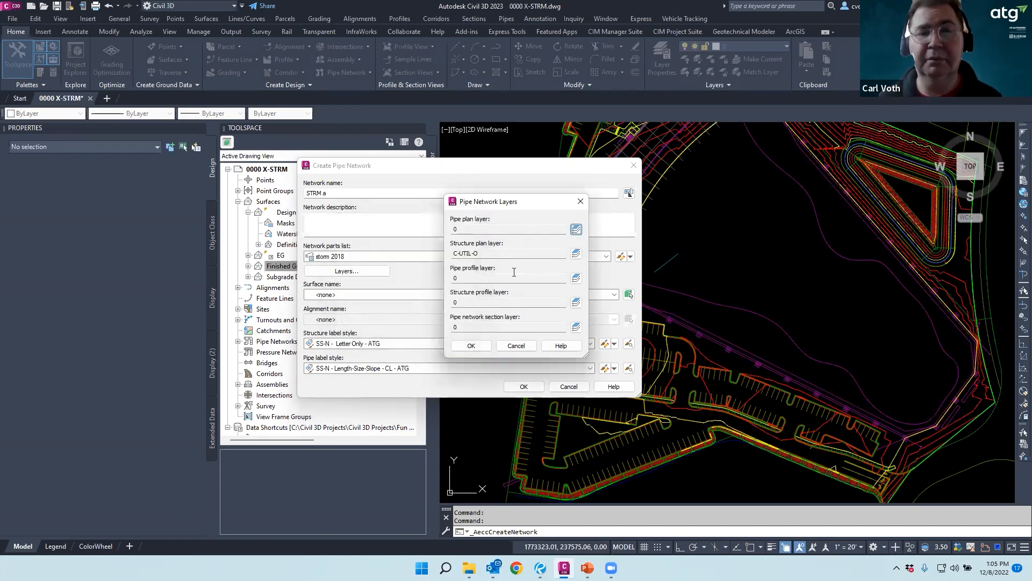
pyautogui.click(576, 229)
pyautogui.click(467, 251)
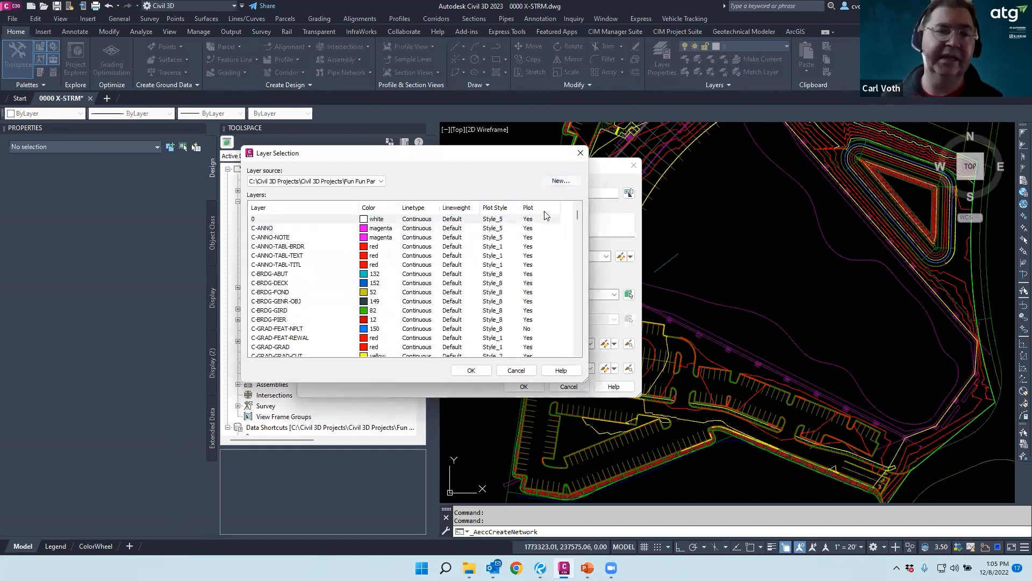
pyautogui.click(561, 180)
pyautogui.click(395, 204)
pyautogui.write('C-STRM-PIPE')
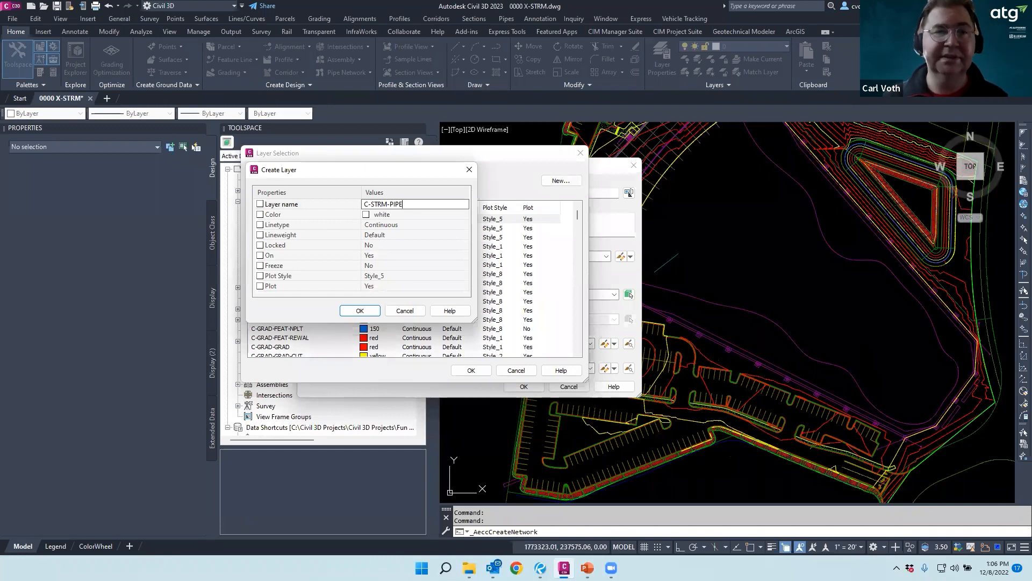
pyautogui.click(399, 215)
pyautogui.click(462, 216)
pyautogui.click(432, 306)
pyautogui.click(485, 367)
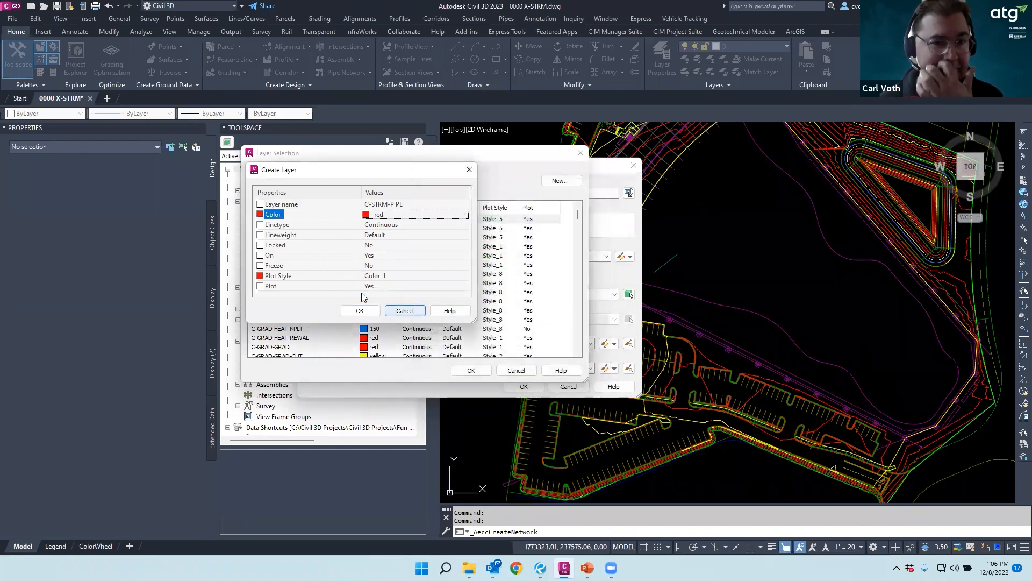
pyautogui.click(360, 311)
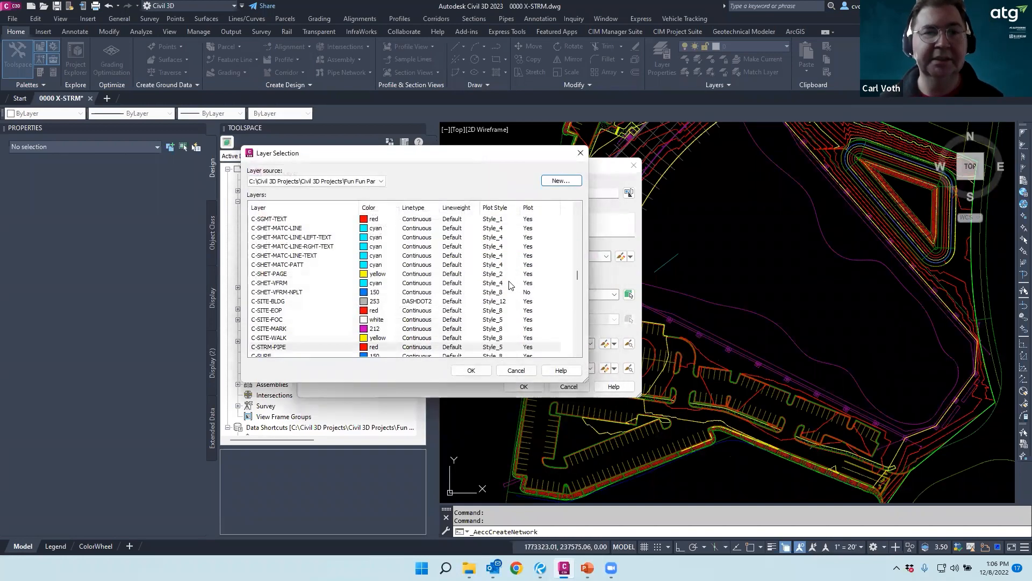
# Create another new layer named C-STRM-STRC for the storm structures
pyautogui.click(561, 180)
pyautogui.click(392, 204)
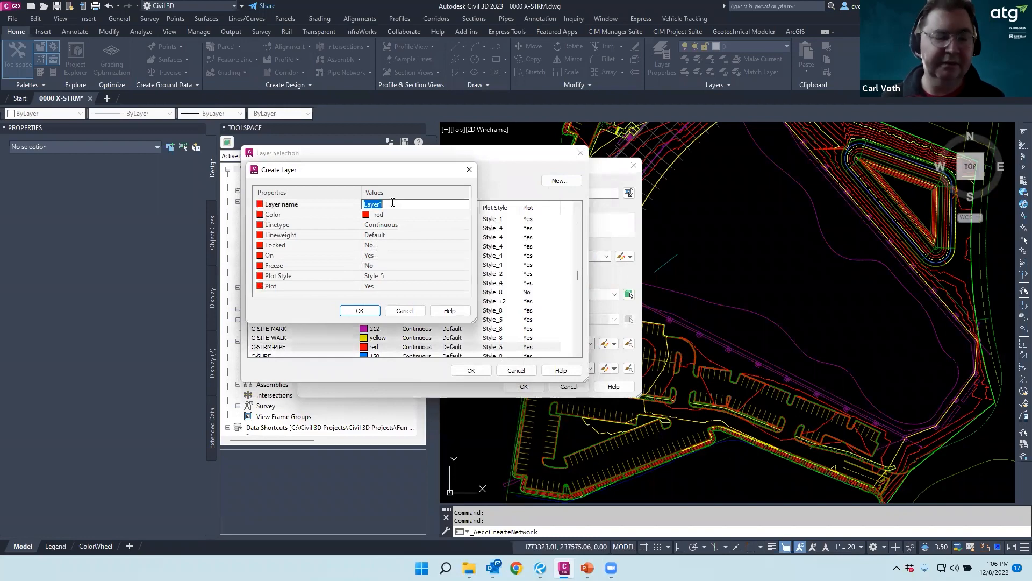
pyautogui.write('C-S')
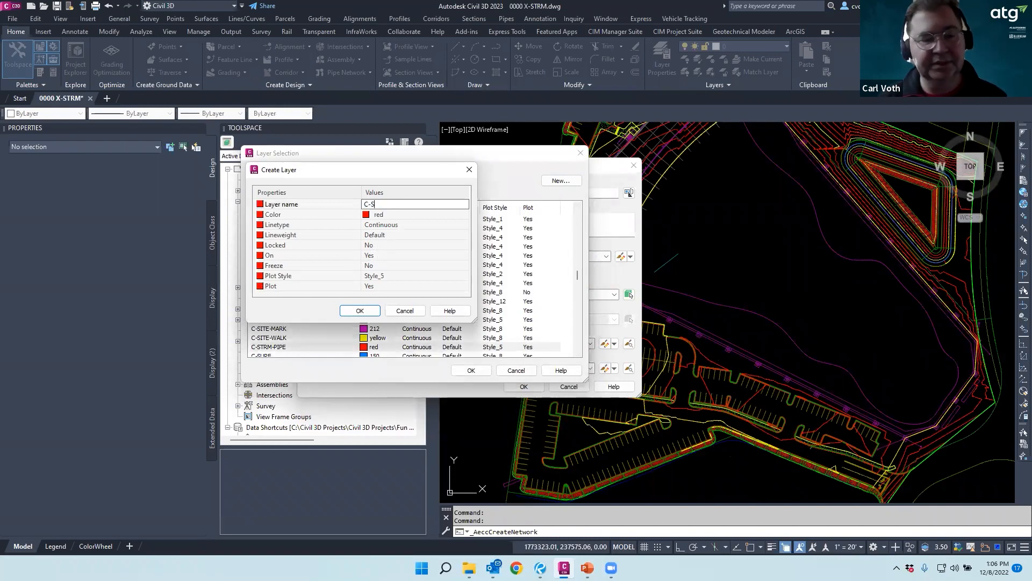
pyautogui.write('TRM-STR')
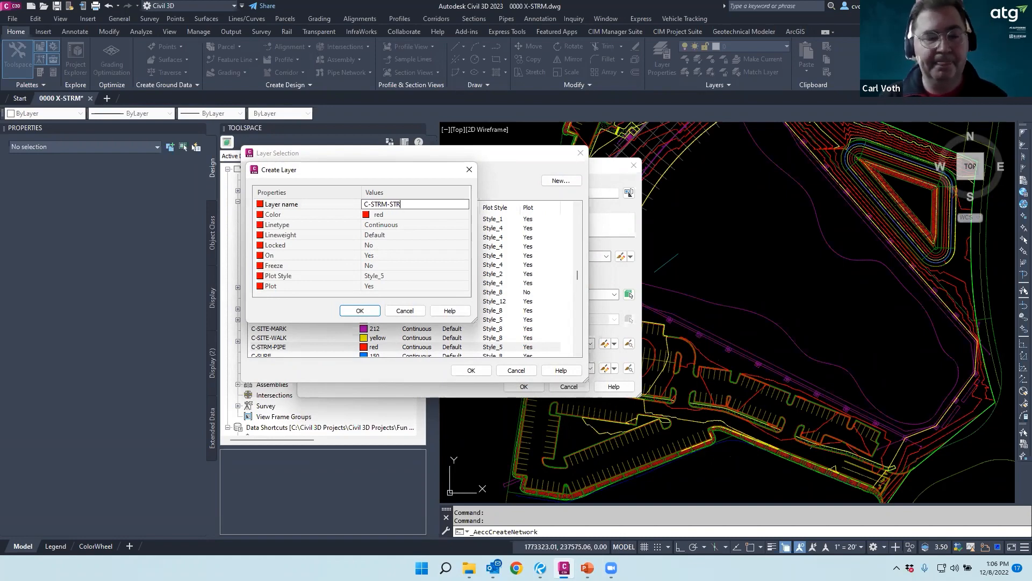
pyautogui.write('C')
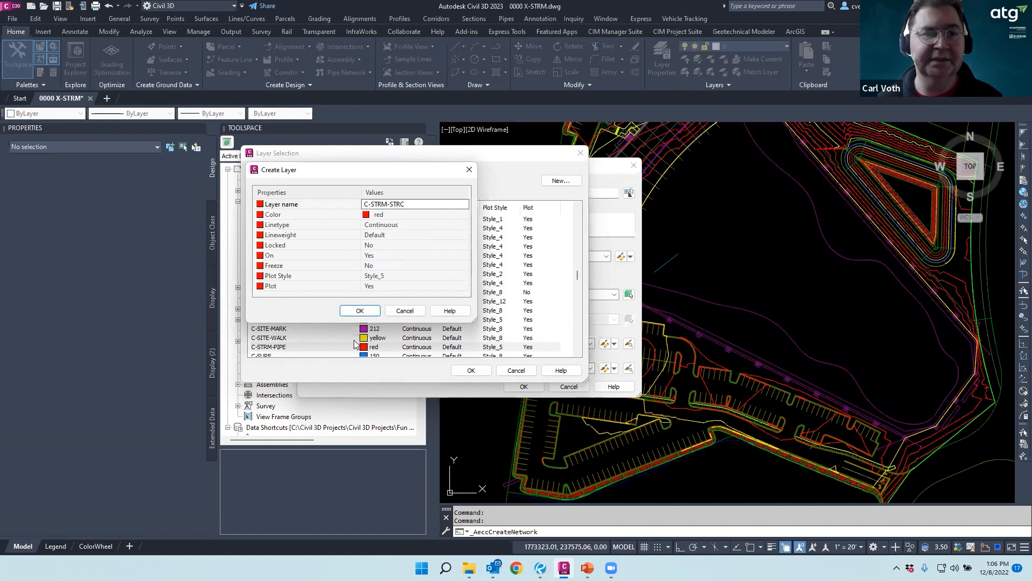
pyautogui.click(359, 313)
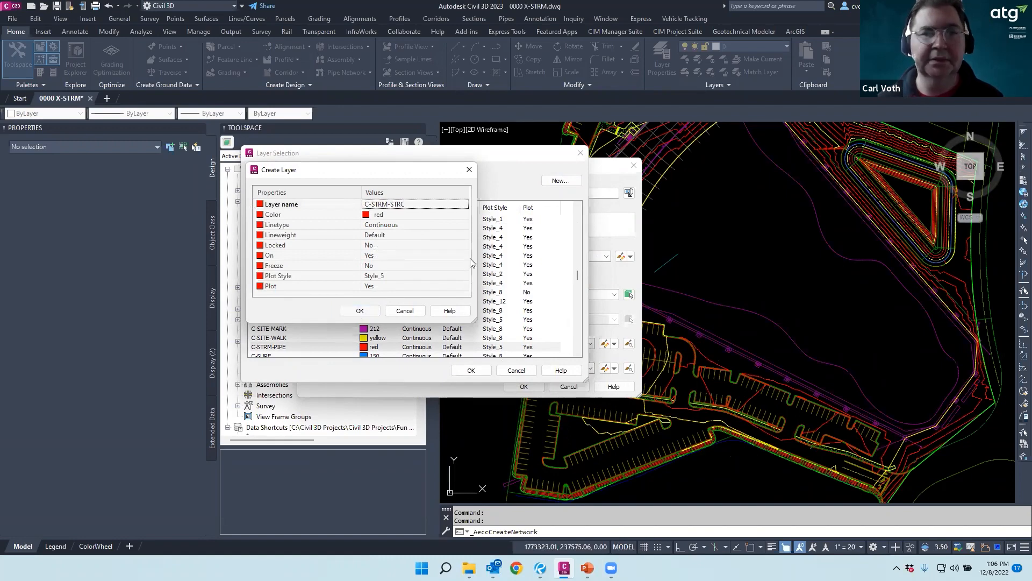
# Create a third new layer named "C-STRM ANNO" for the storm annotation
pyautogui.click(559, 182)
pyautogui.click(387, 205)
pyautogui.write('C')
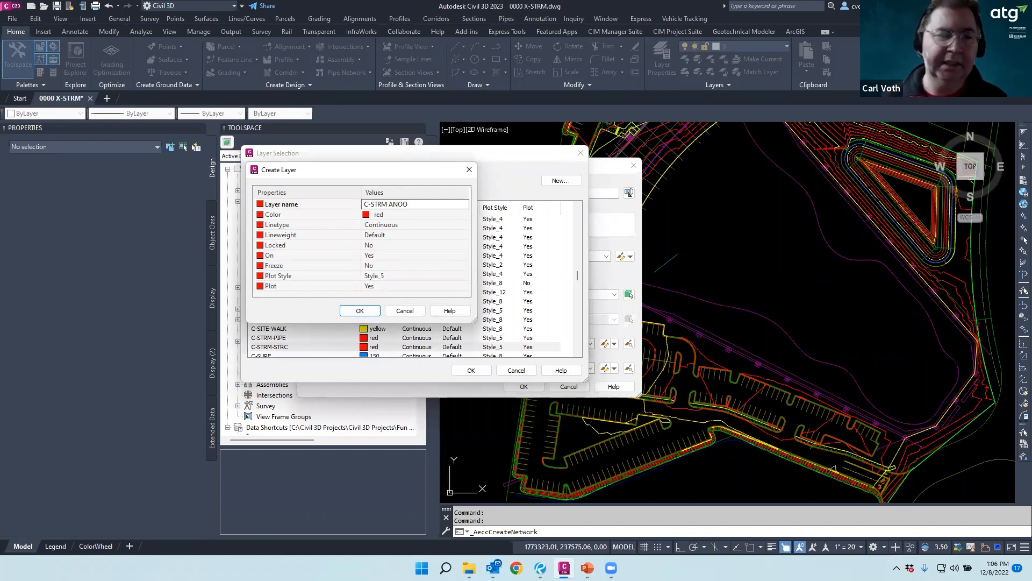
pyautogui.write('-STRM ANN')
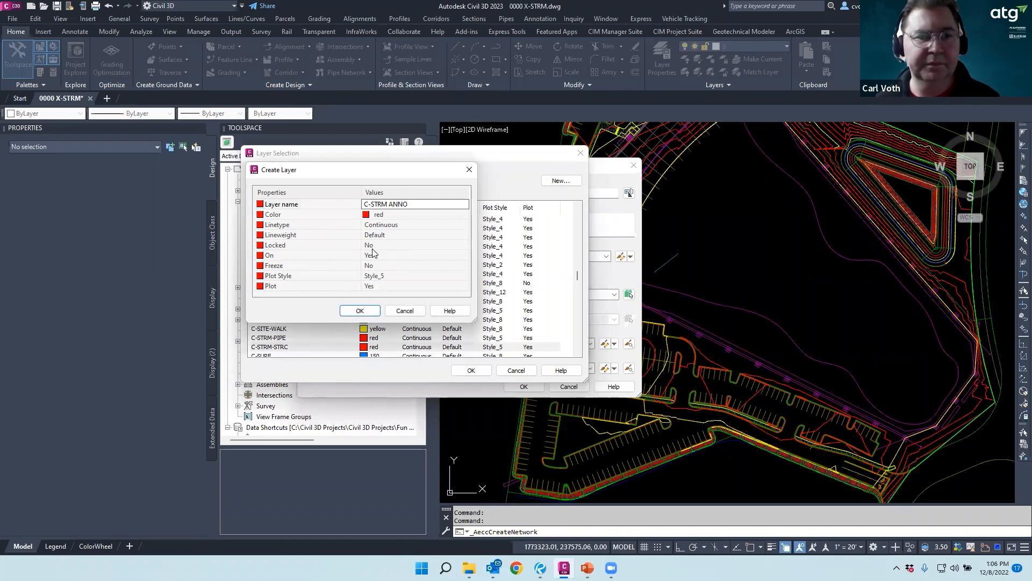
pyautogui.click(358, 310)
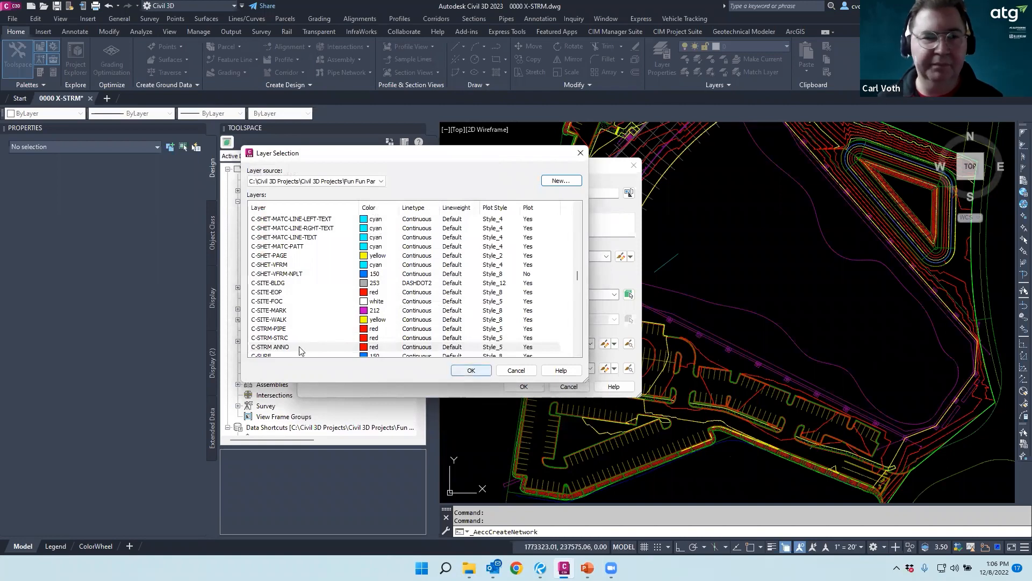
# Assign the C-STRM-PIPE layer as the network's pipe plan layer
pyautogui.click(272, 329)
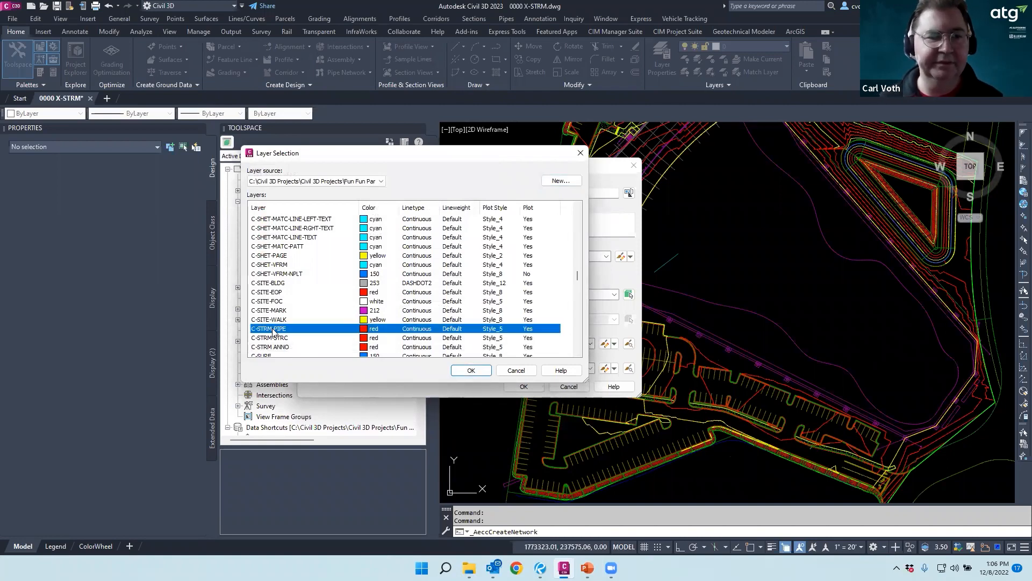
pyautogui.click(471, 371)
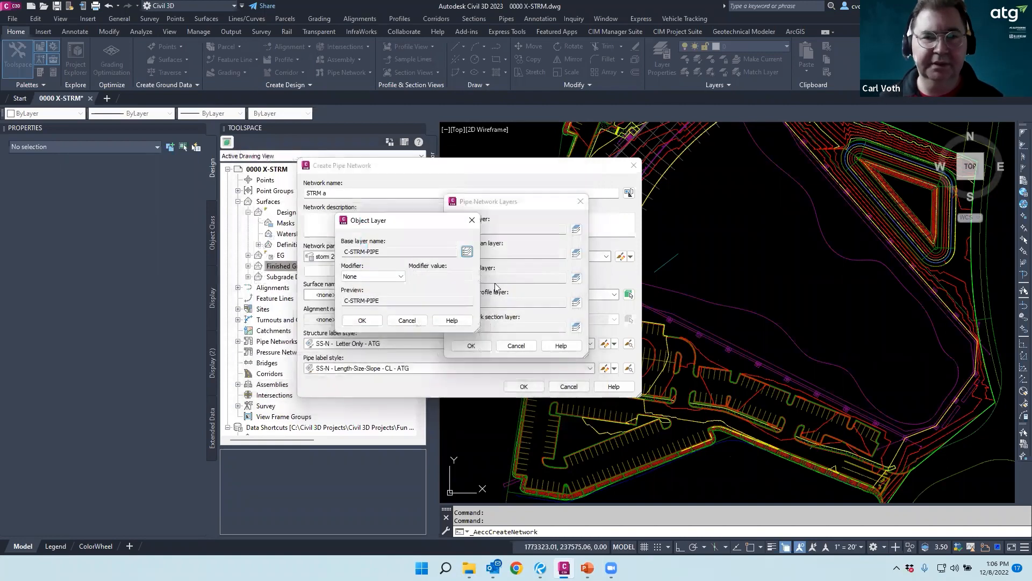
pyautogui.click(365, 320)
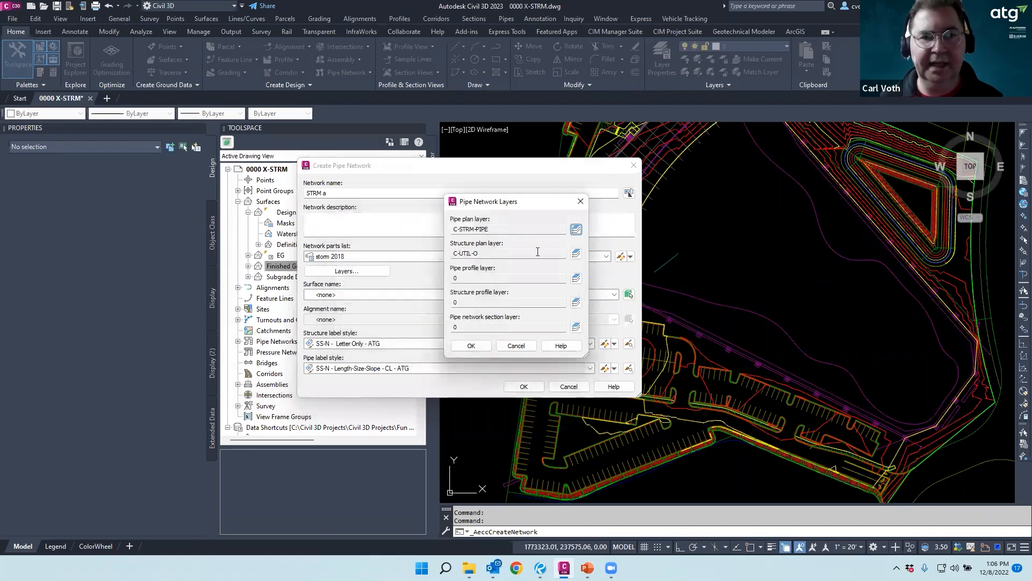
# Assign C-STRM-STRC as the base layer for the network's structure plan layer
pyautogui.click(576, 253)
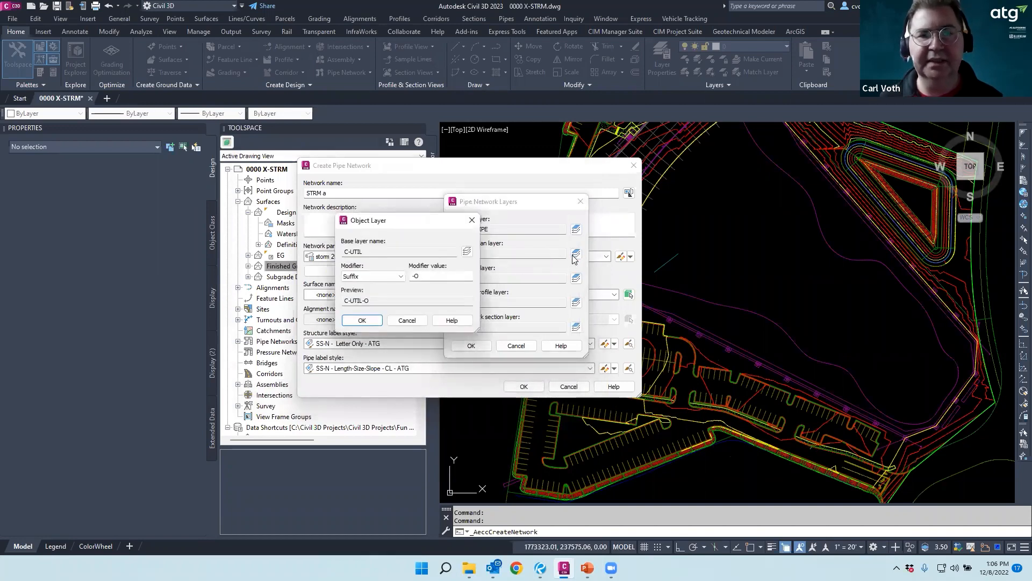
pyautogui.click(467, 253)
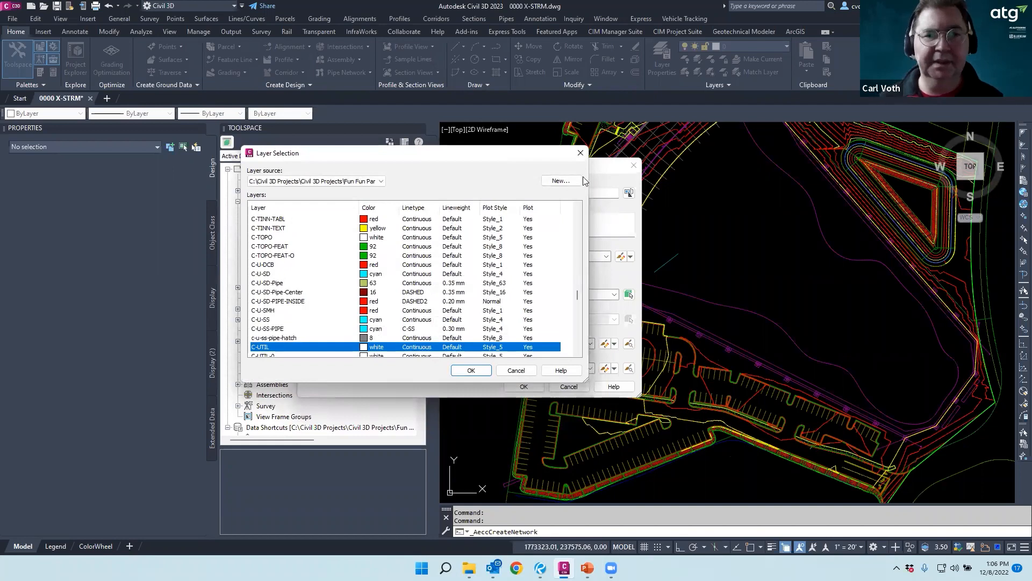
pyautogui.scroll(2, 309, 293)
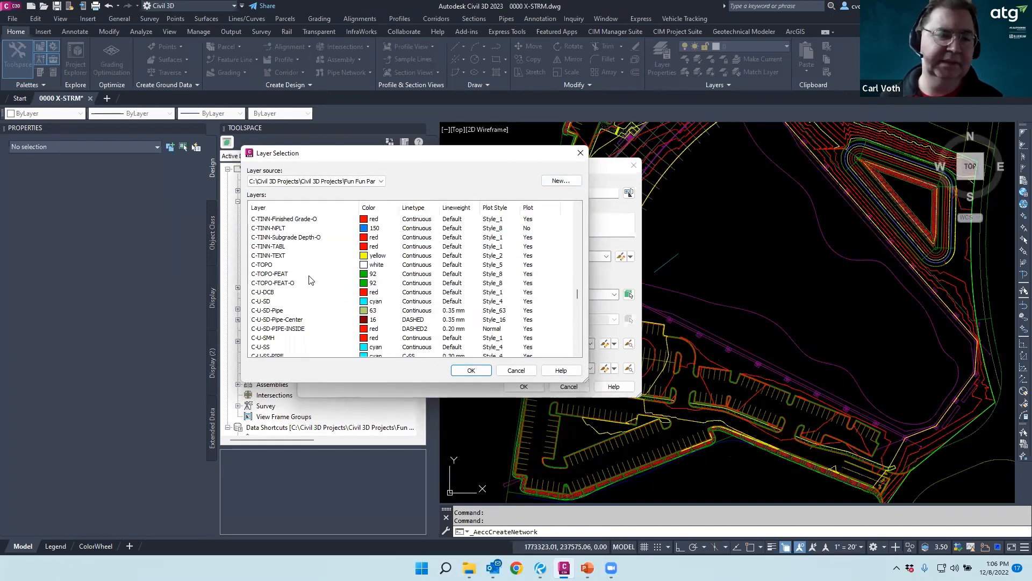
pyautogui.scroll(4, 311, 280)
pyautogui.click(269, 246)
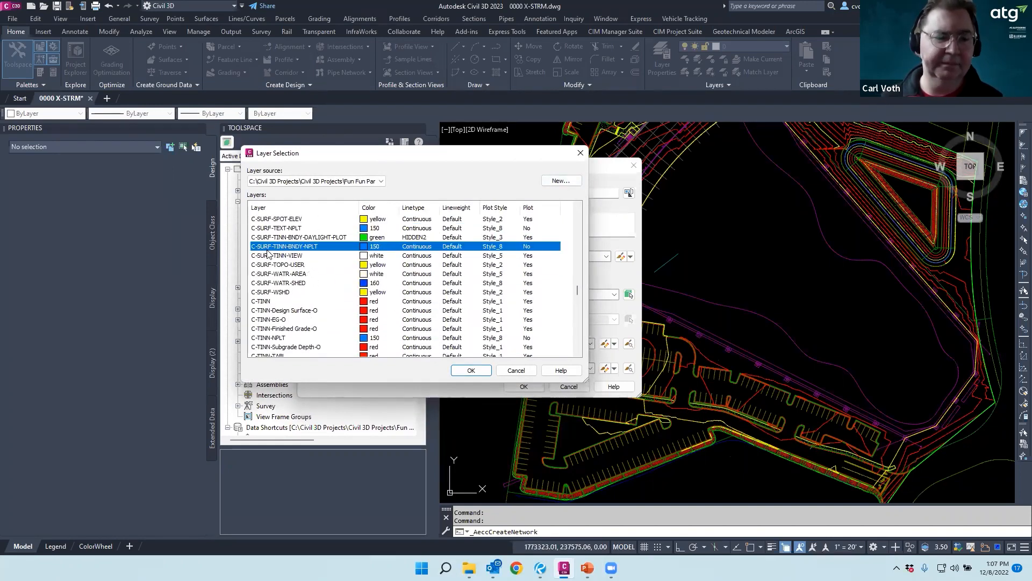
pyautogui.click(267, 255)
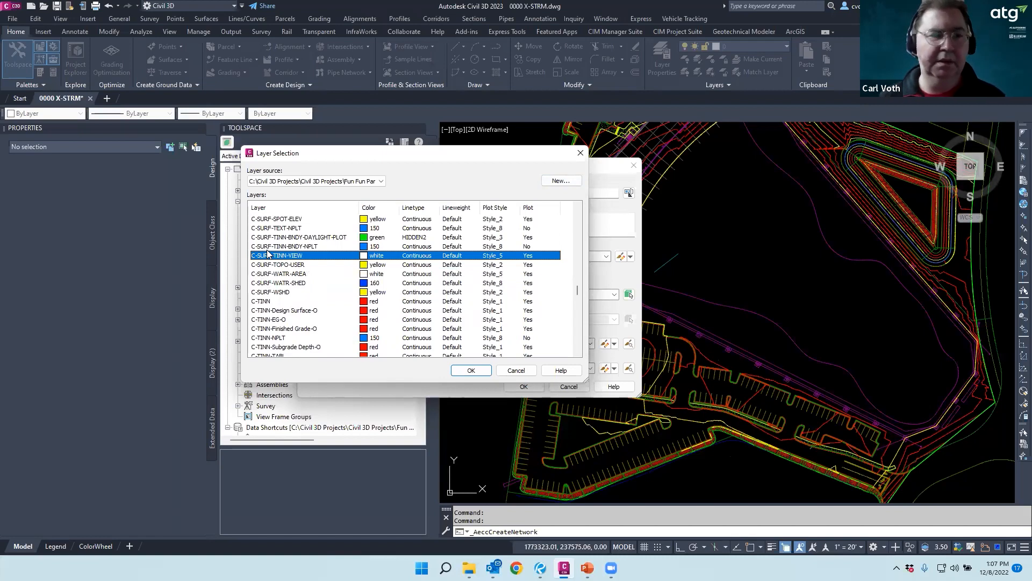
pyautogui.scroll(6, 299, 274)
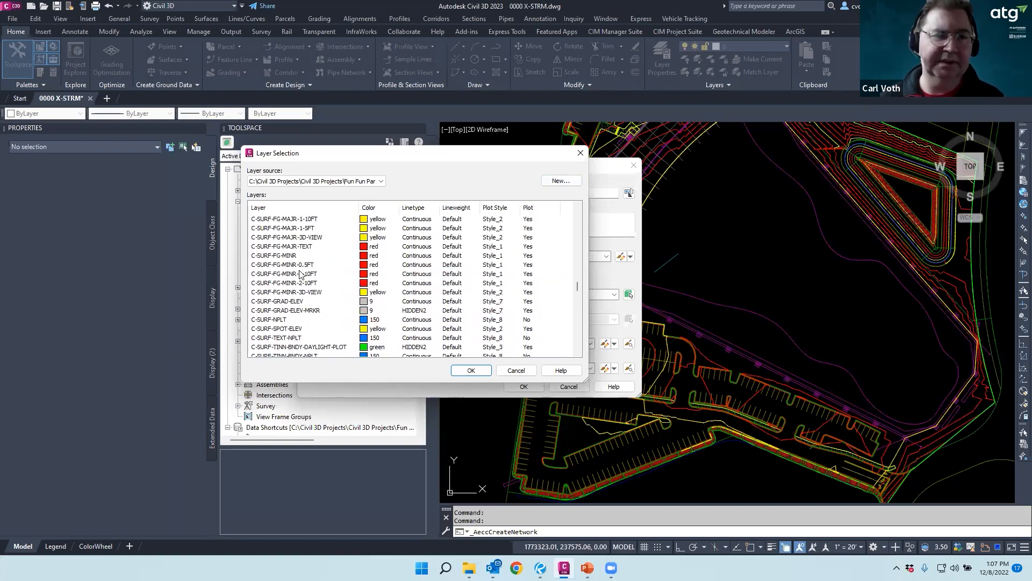
pyautogui.scroll(5, 300, 275)
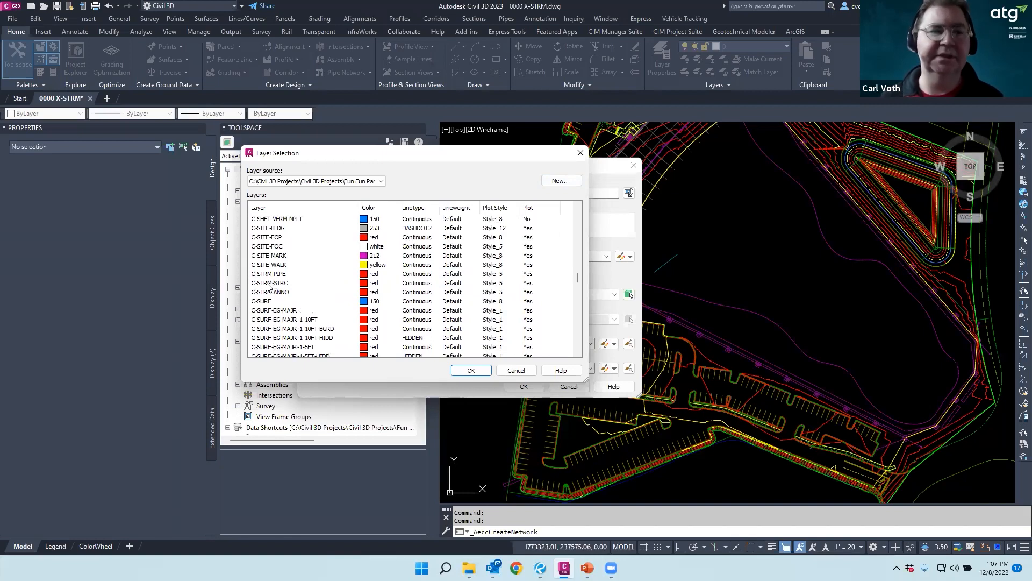
pyautogui.doubleClick(267, 282)
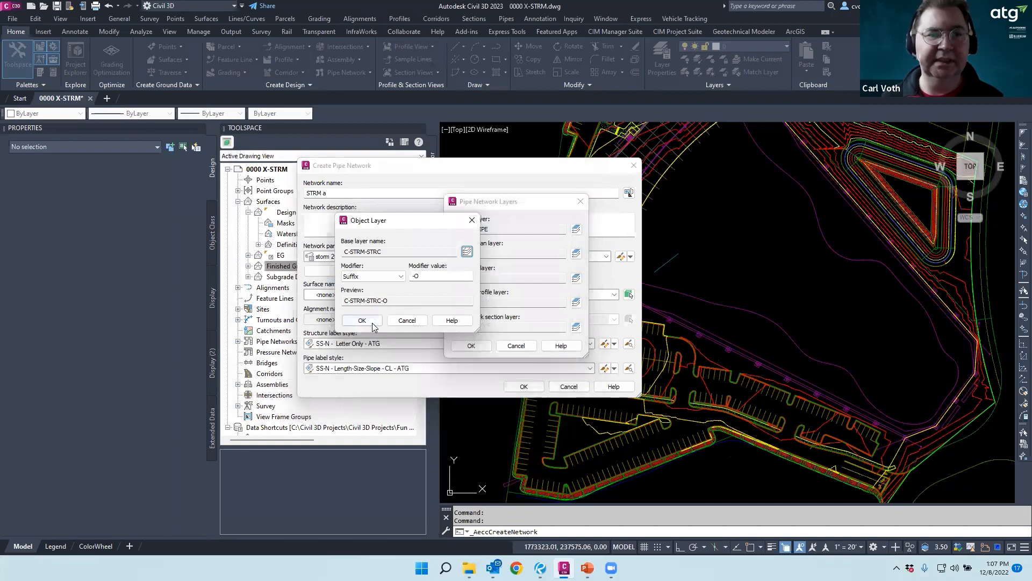
pyautogui.click(361, 321)
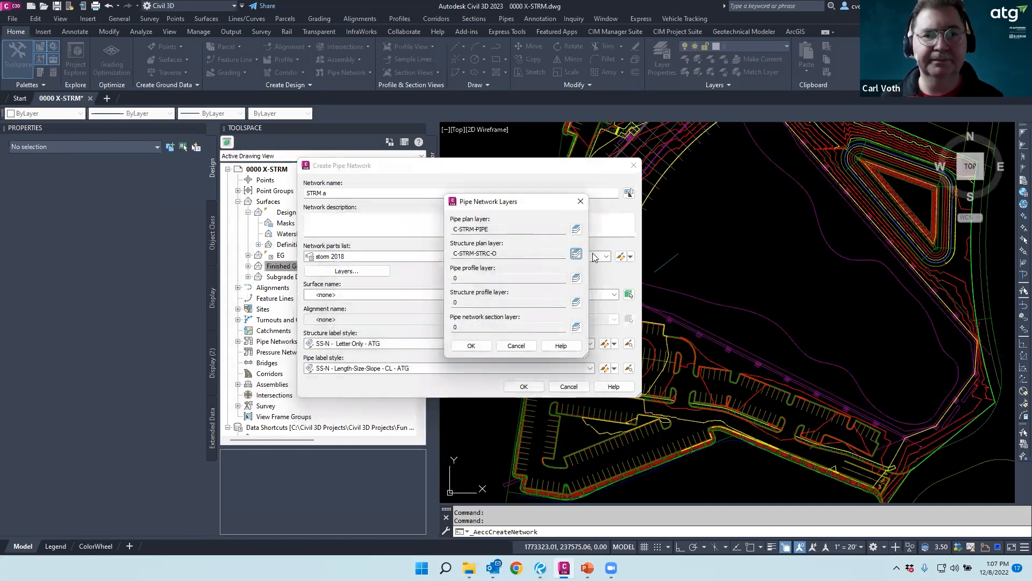
# Reopen the structure plan layer setting and reselect C-STRM-STRC as its base layer
pyautogui.click(576, 254)
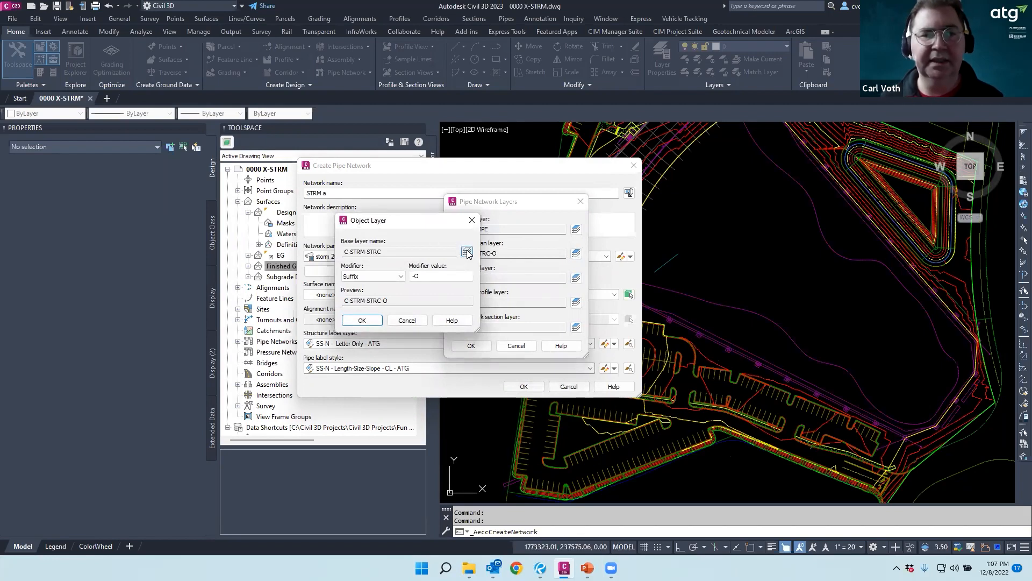
pyautogui.click(466, 251)
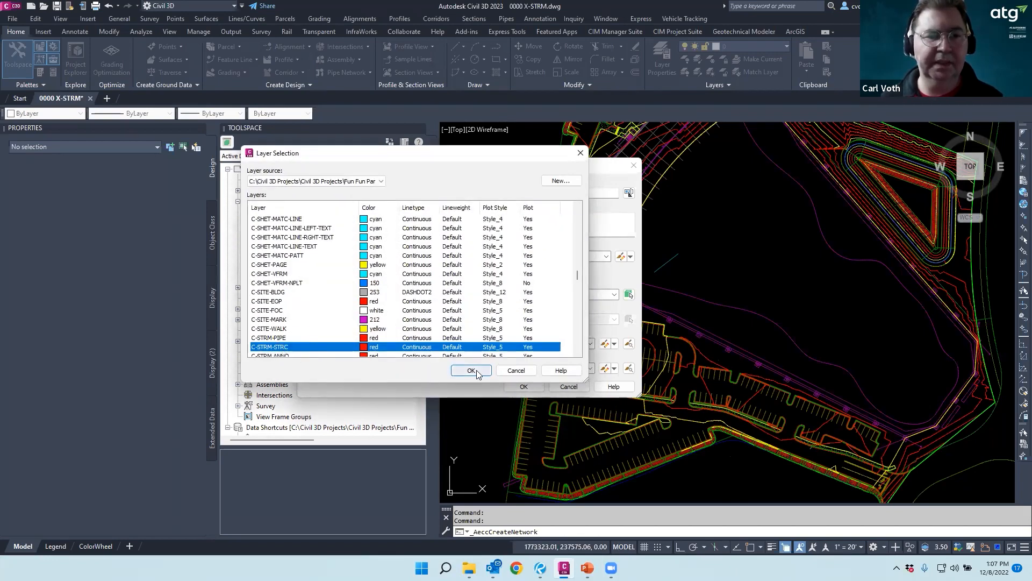
pyautogui.click(458, 371)
pyautogui.click(363, 320)
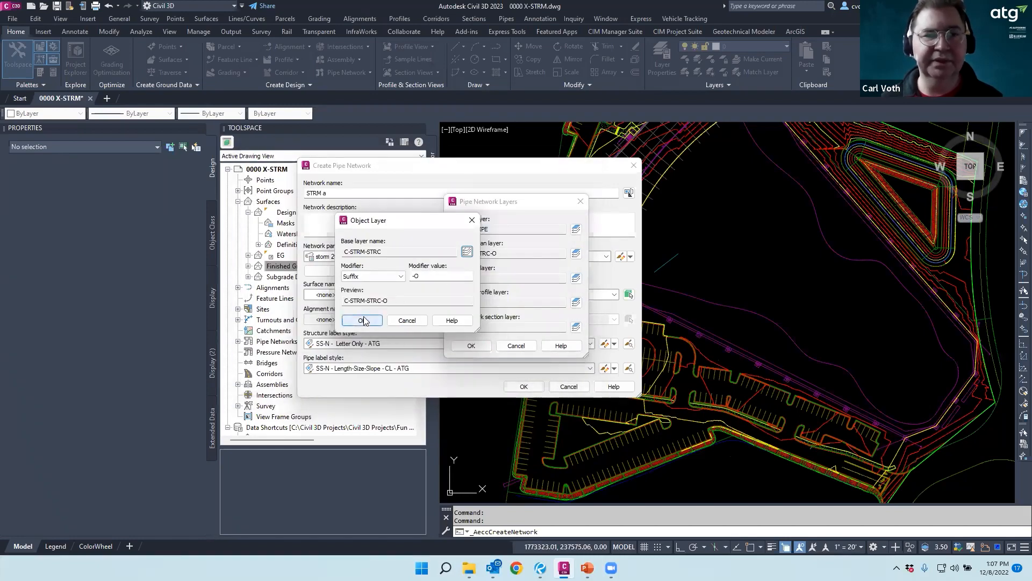
# Assign the C-STRM-PIPE layer as the network's pipe profile layer
pyautogui.click(576, 278)
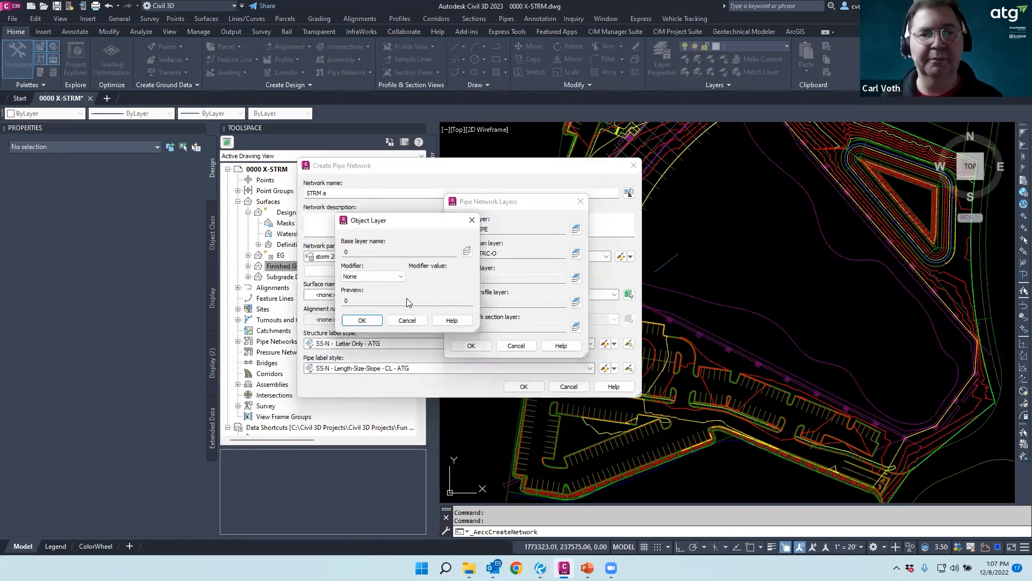
pyautogui.click(467, 252)
pyautogui.scroll(-10, 303, 276)
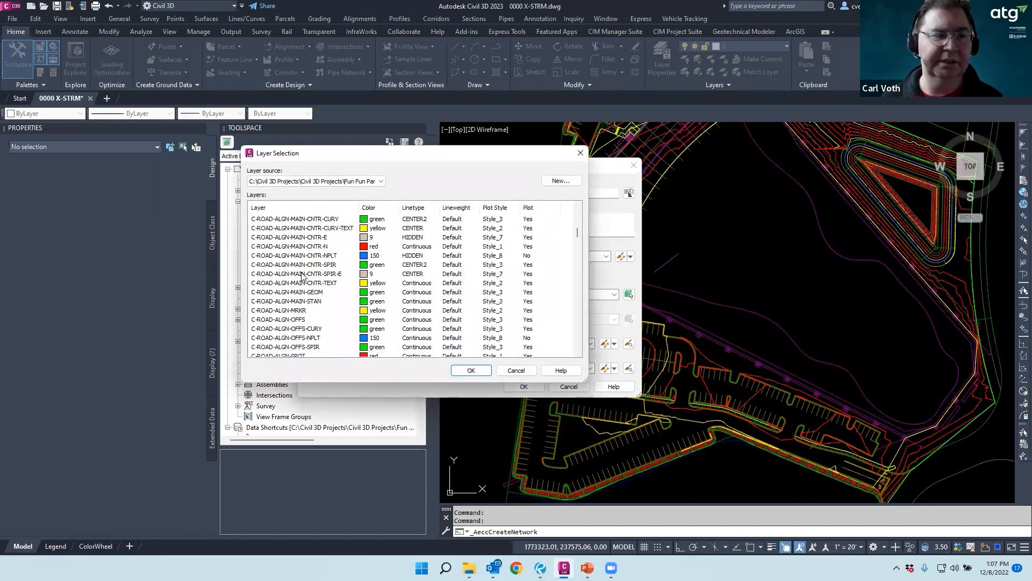
pyautogui.scroll(-6, 295, 280)
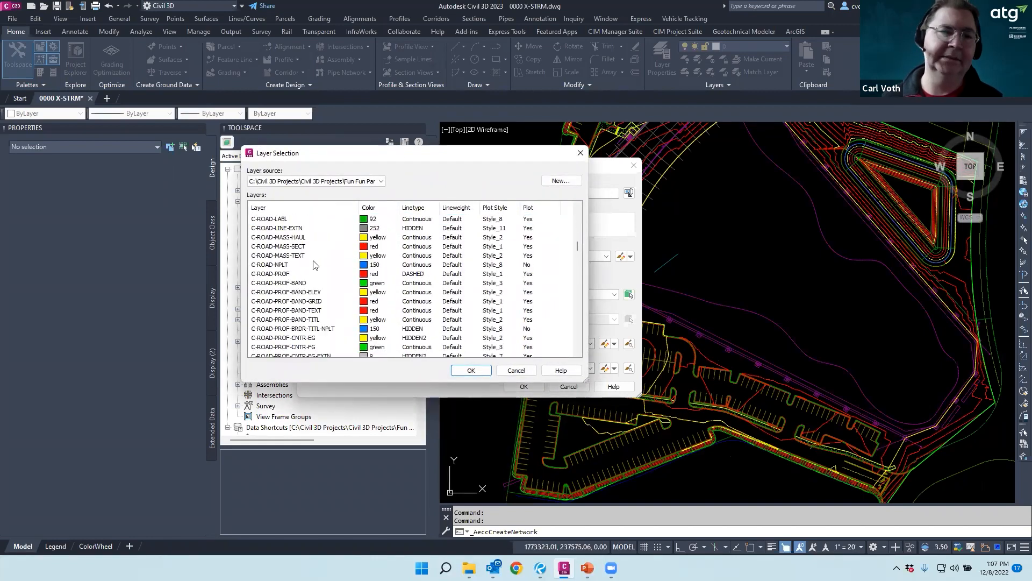
pyautogui.moveTo(409, 154); pyautogui.dragTo(783, 147)
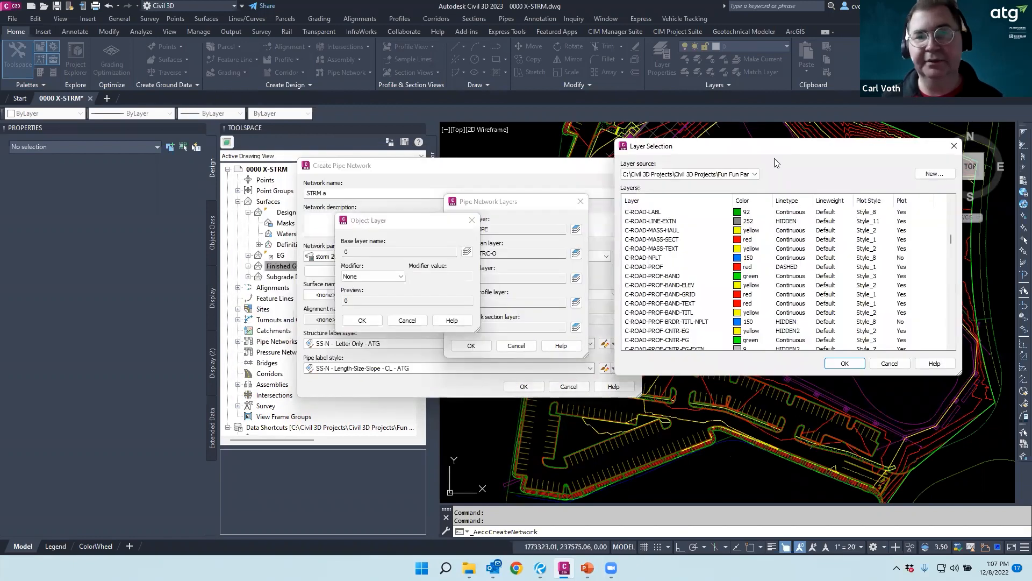
pyautogui.scroll(-6, 710, 259)
pyautogui.scroll(-4, 710, 259)
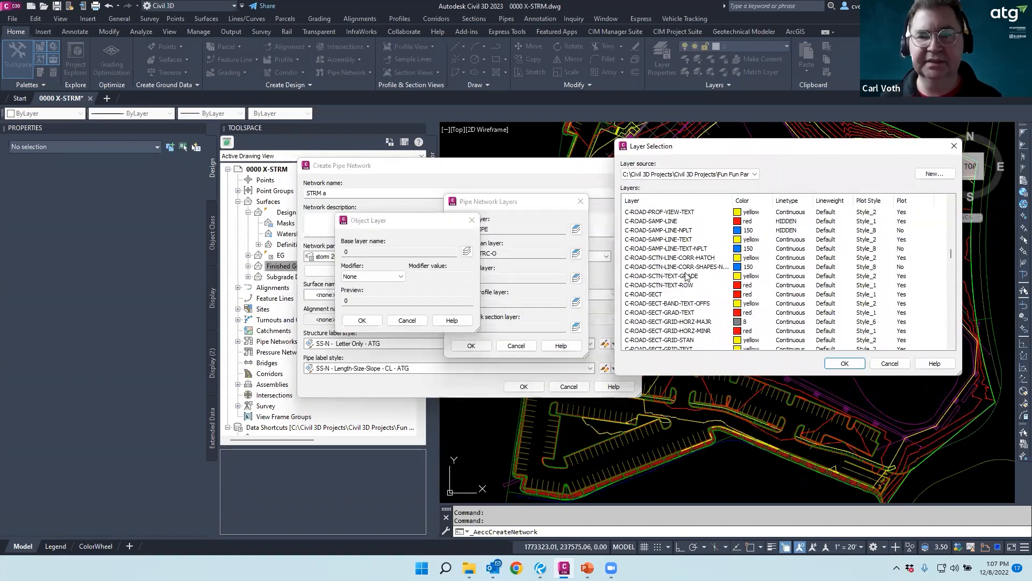
pyautogui.click(643, 294)
pyautogui.press('Down')
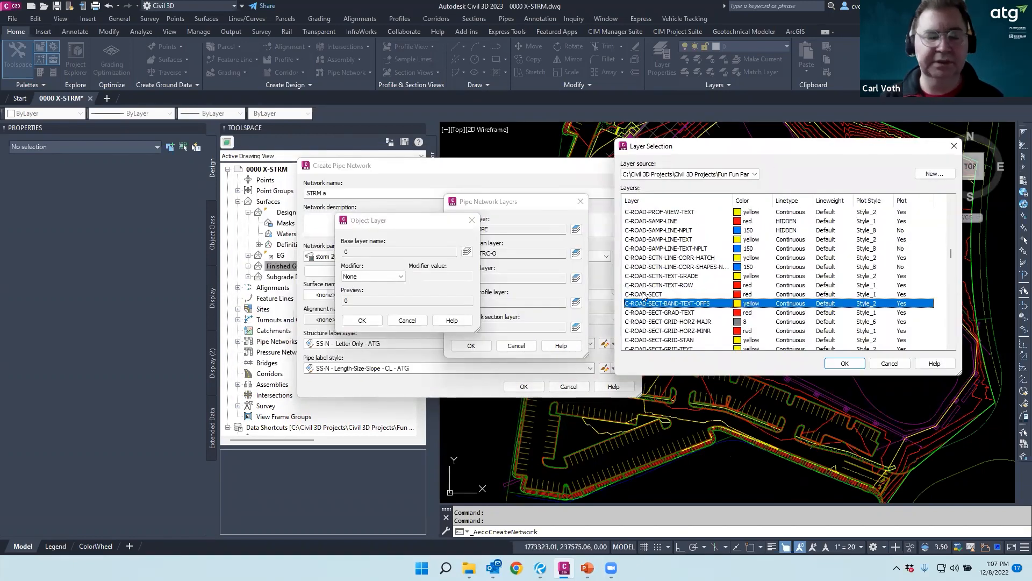
pyautogui.write('-s')
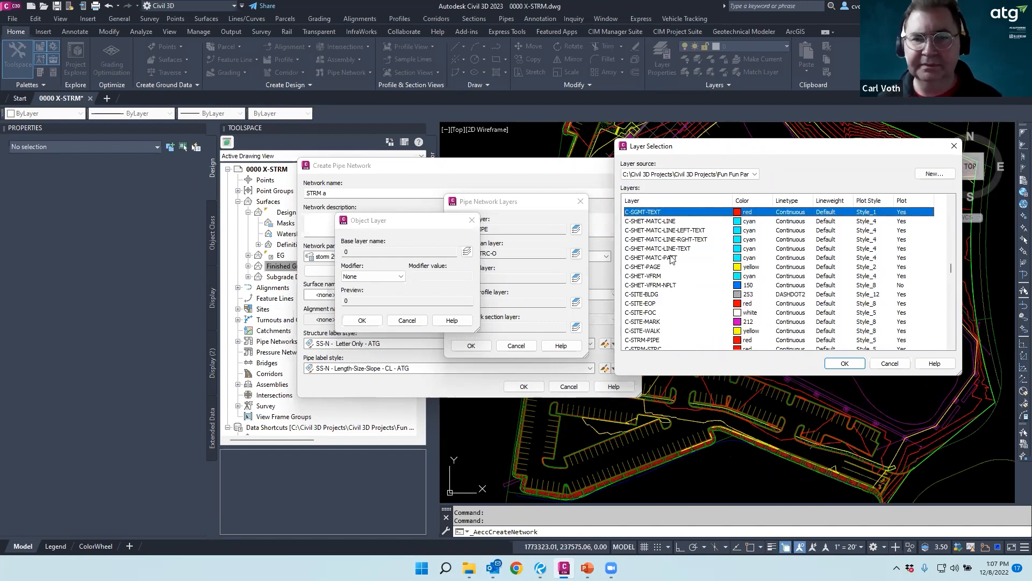
pyautogui.scroll(-3, 648, 295)
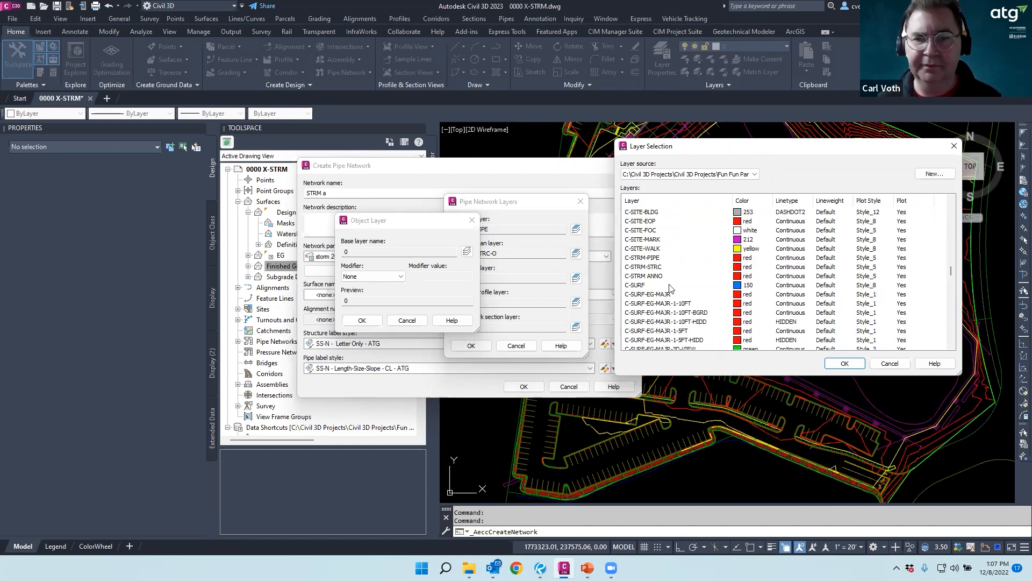
pyautogui.doubleClick(642, 258)
pyautogui.click(362, 320)
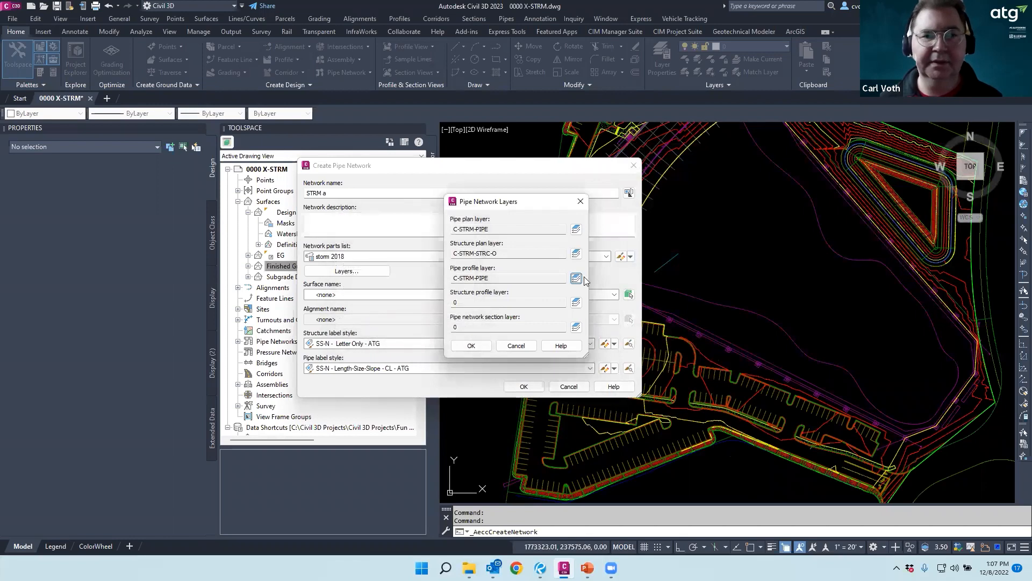
# Abandon the structure profile layer choice and cancel creating the STRM a pipe network
pyautogui.click(576, 303)
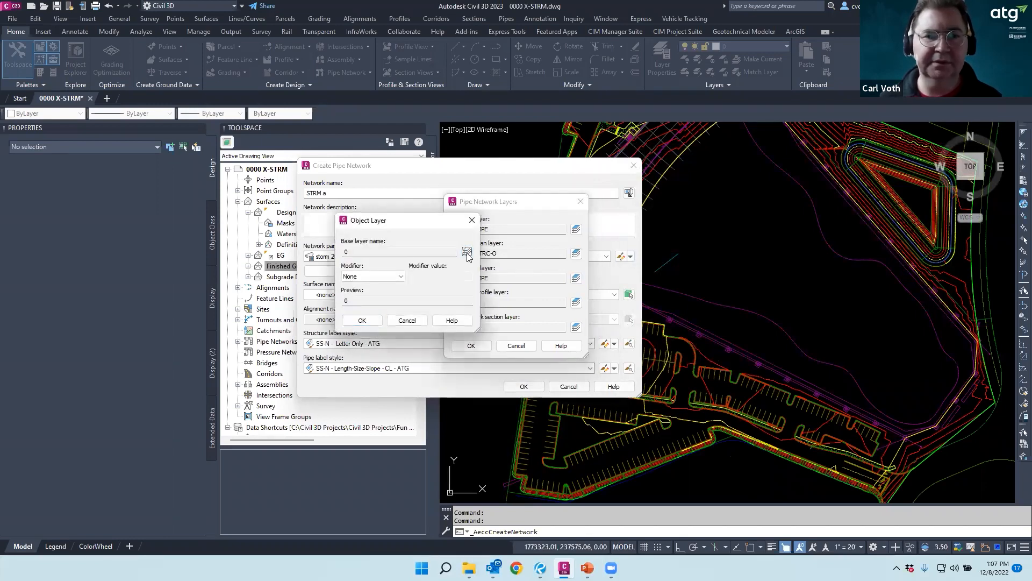
pyautogui.click(466, 252)
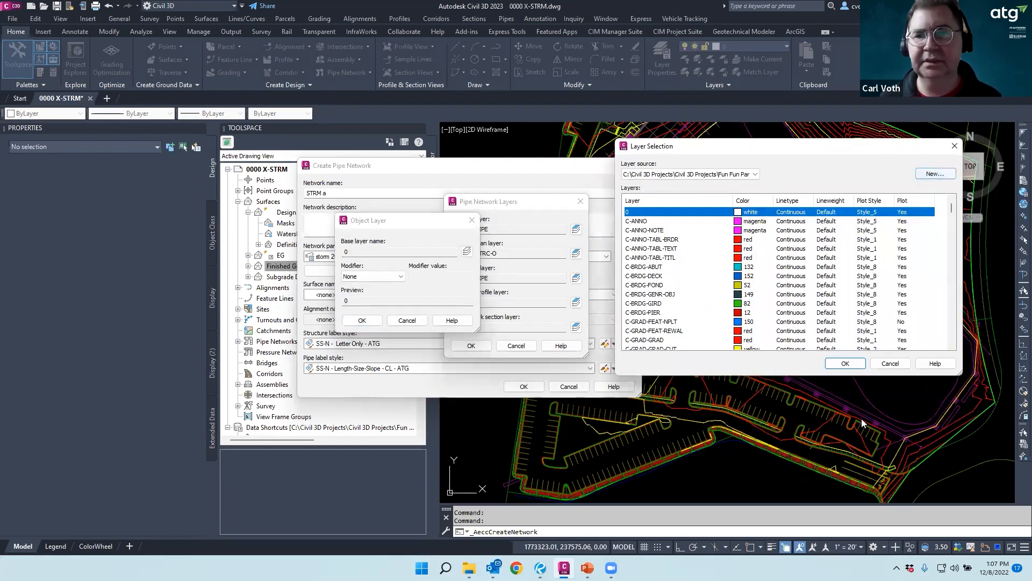
pyautogui.click(367, 320)
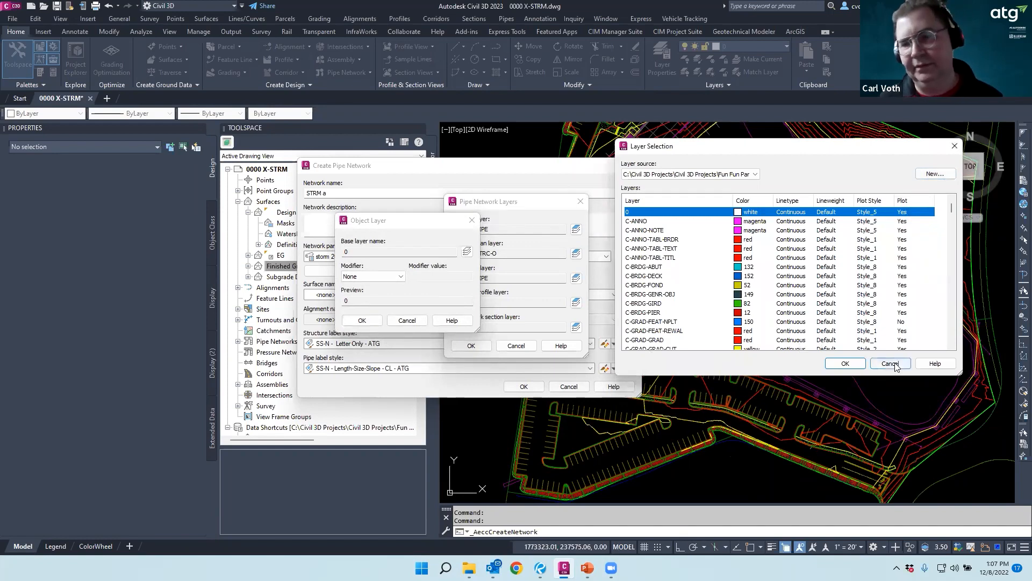
pyautogui.click(890, 363)
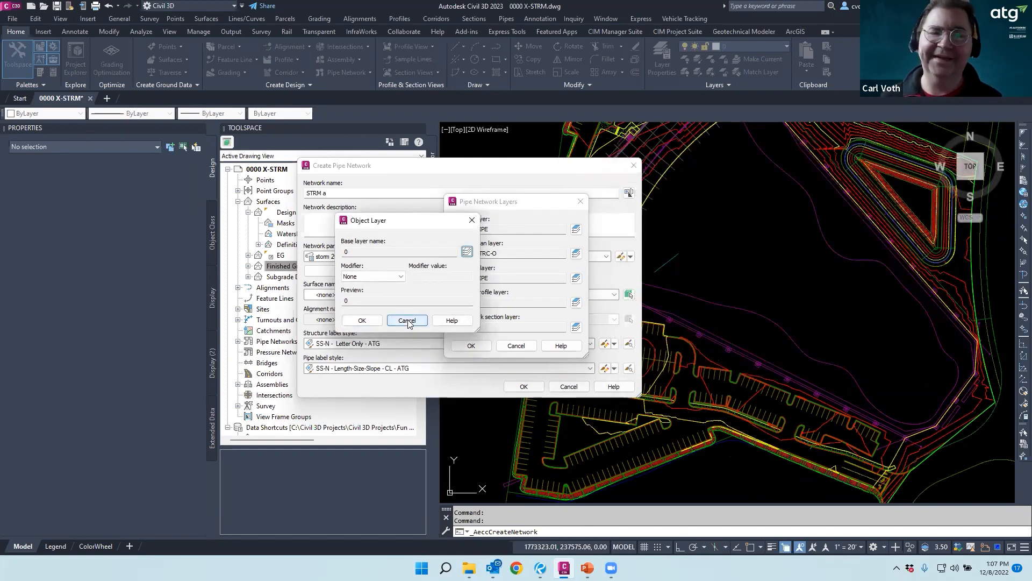
pyautogui.click(407, 321)
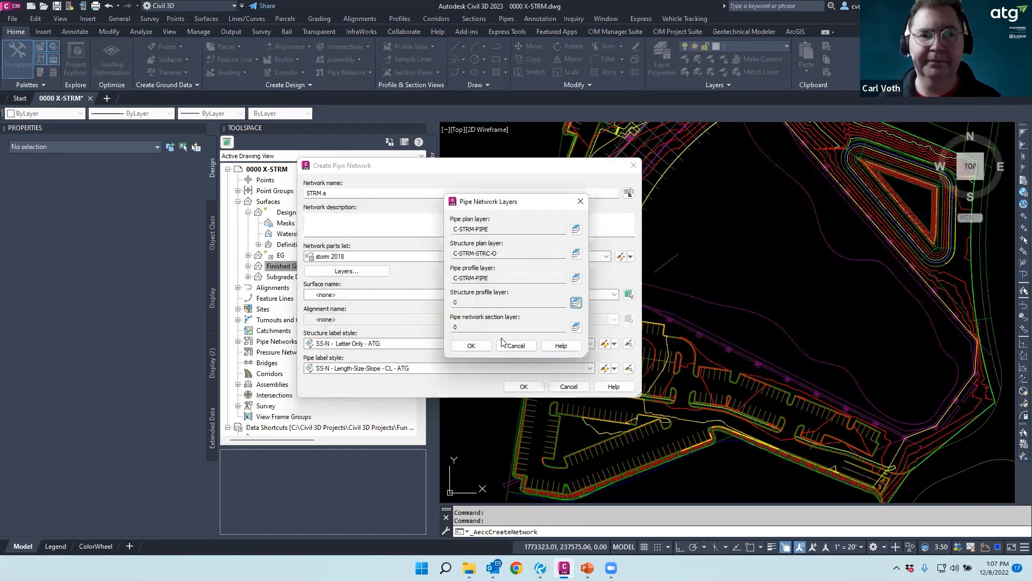
pyautogui.click(468, 348)
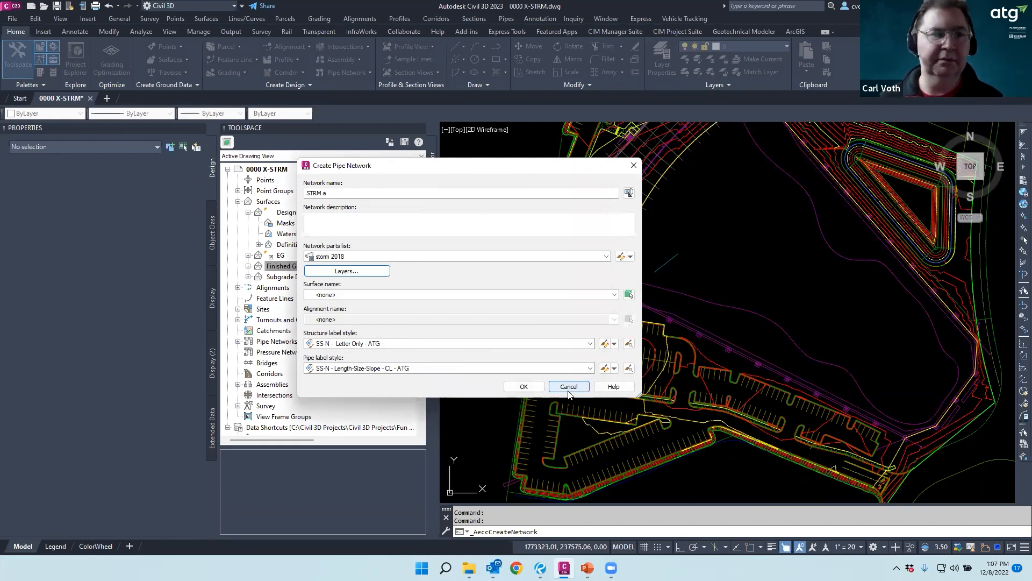
pyautogui.click(569, 387)
# Open the X-STRM drawing settings and go to the pipe entries of the object layers
pyautogui.click(433, 230)
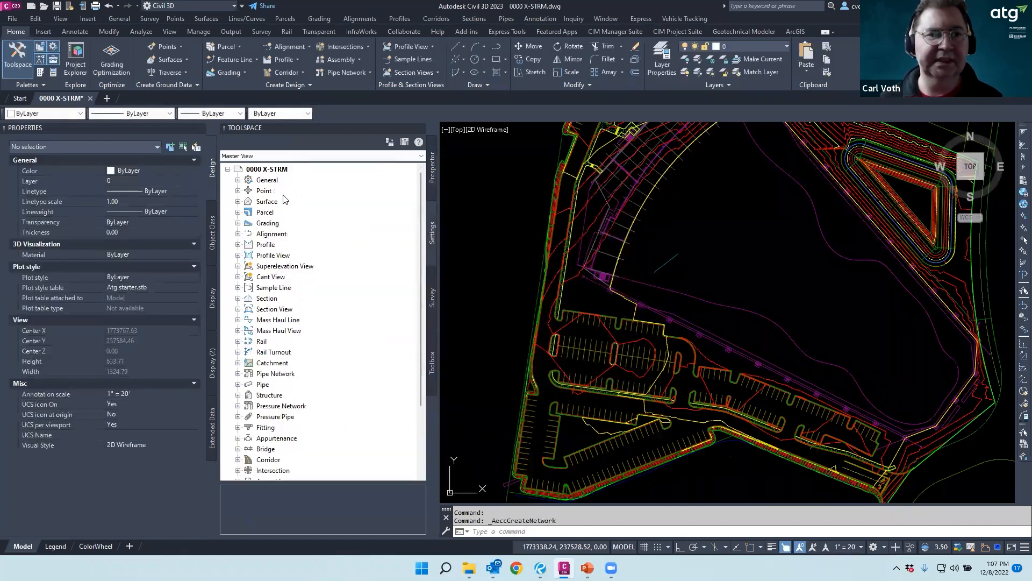
pyautogui.click(271, 171)
pyautogui.rightClick(275, 172)
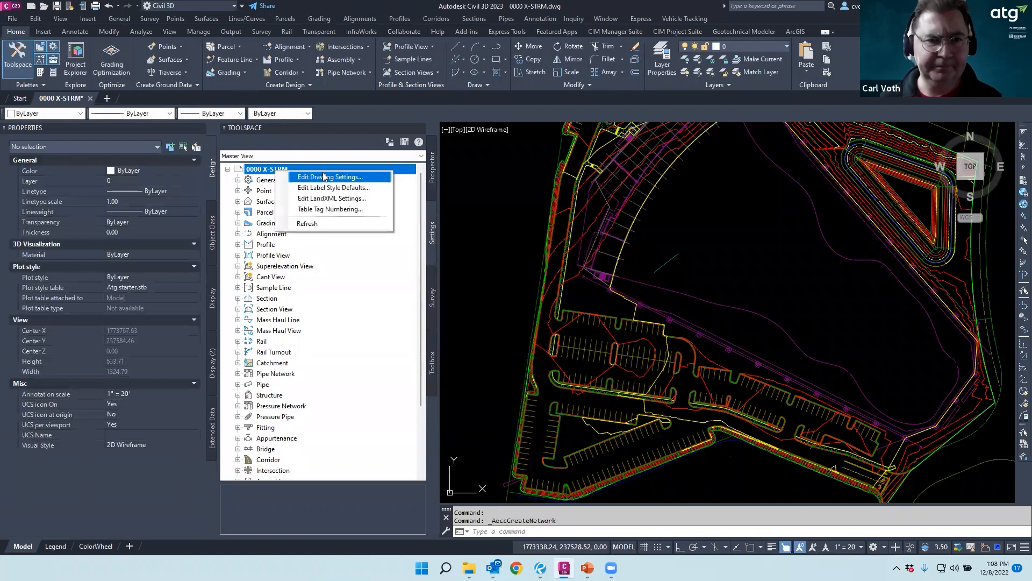
pyautogui.click(324, 177)
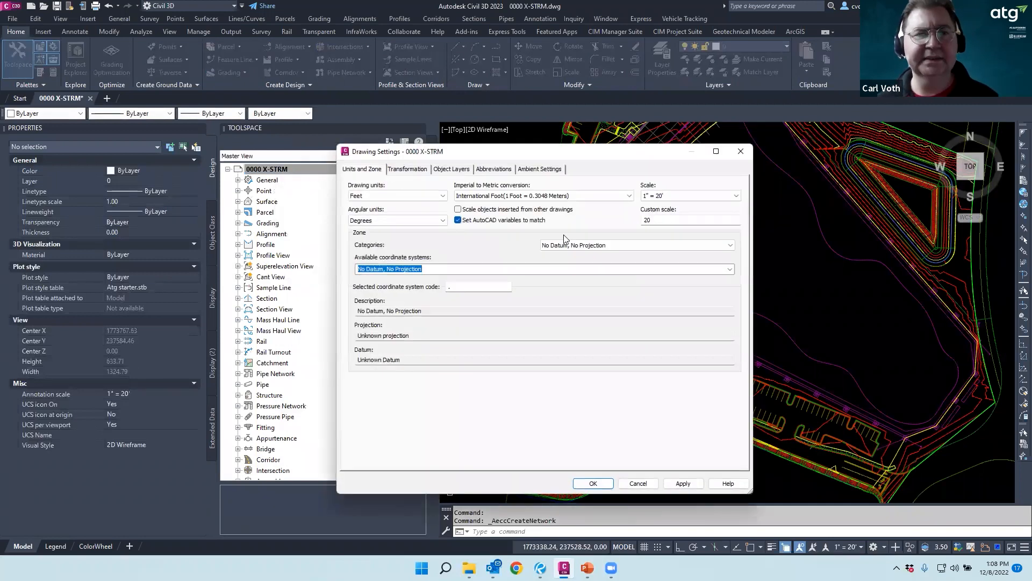
pyautogui.click(463, 171)
pyautogui.scroll(-7, 454, 262)
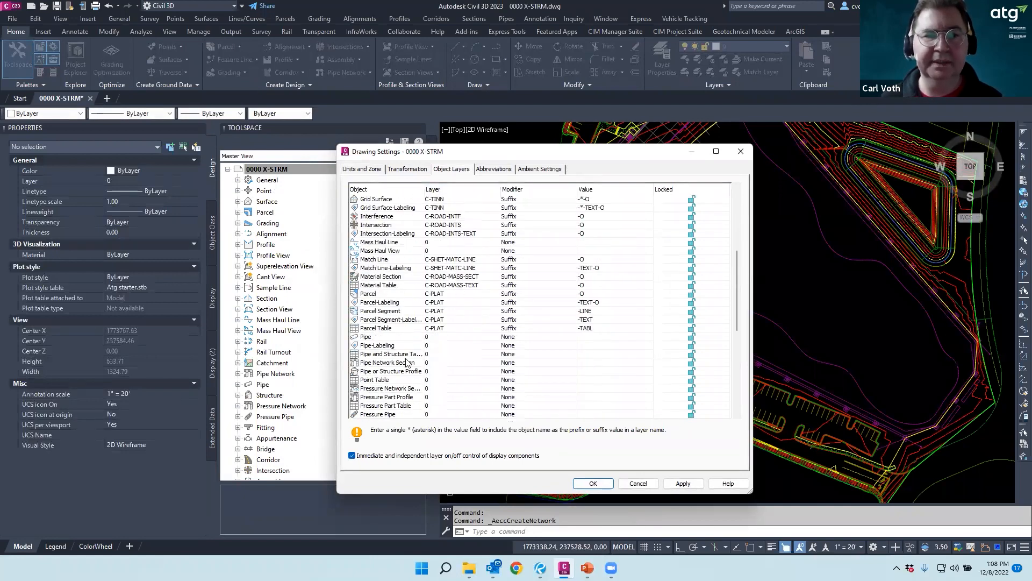
# Open the layer choice for the Pipe object and look through the list for existing C-STRM layers
pyautogui.click(434, 337)
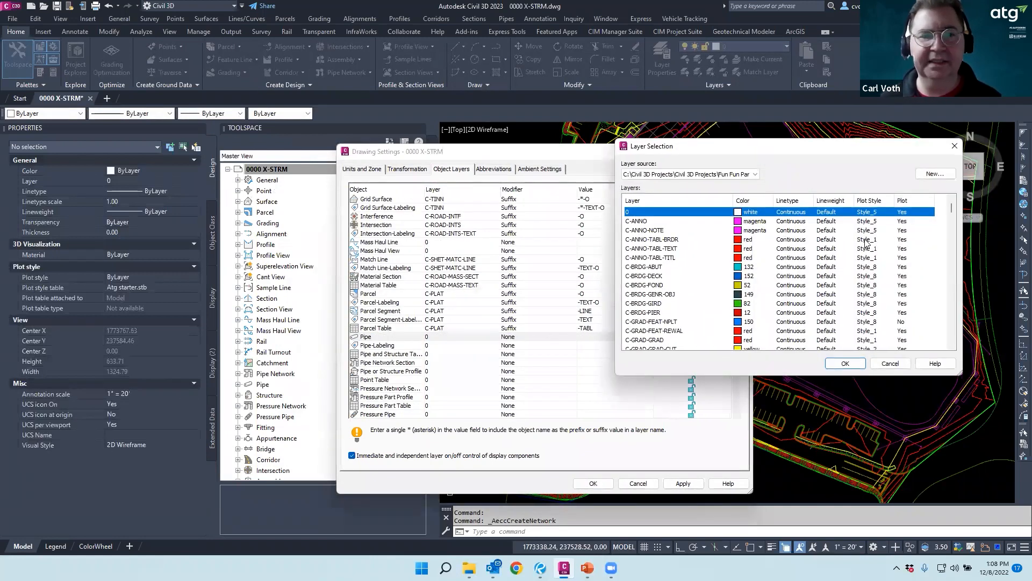
pyautogui.click(645, 290)
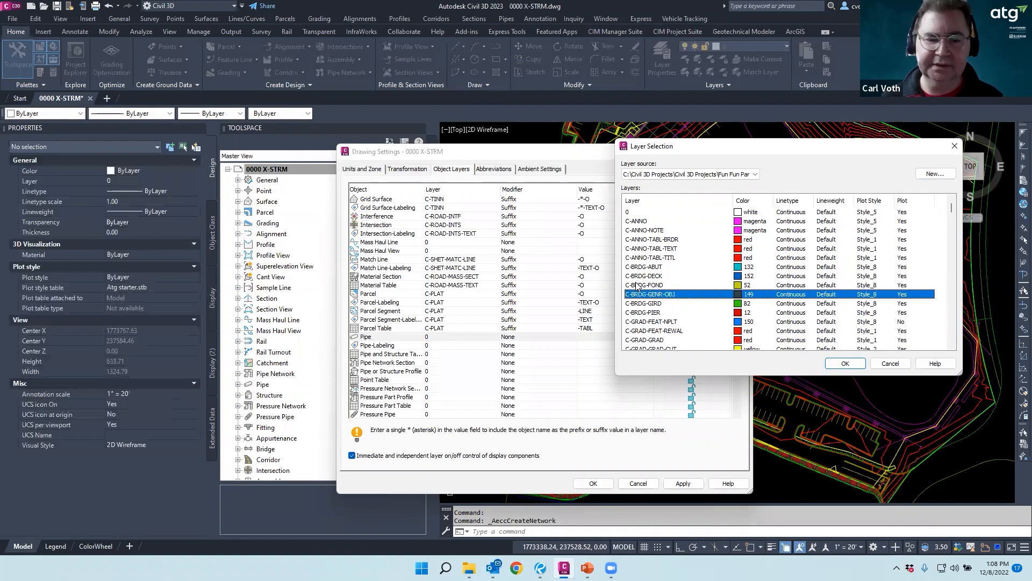
pyautogui.write('c-s')
pyautogui.scroll(-6, 653, 271)
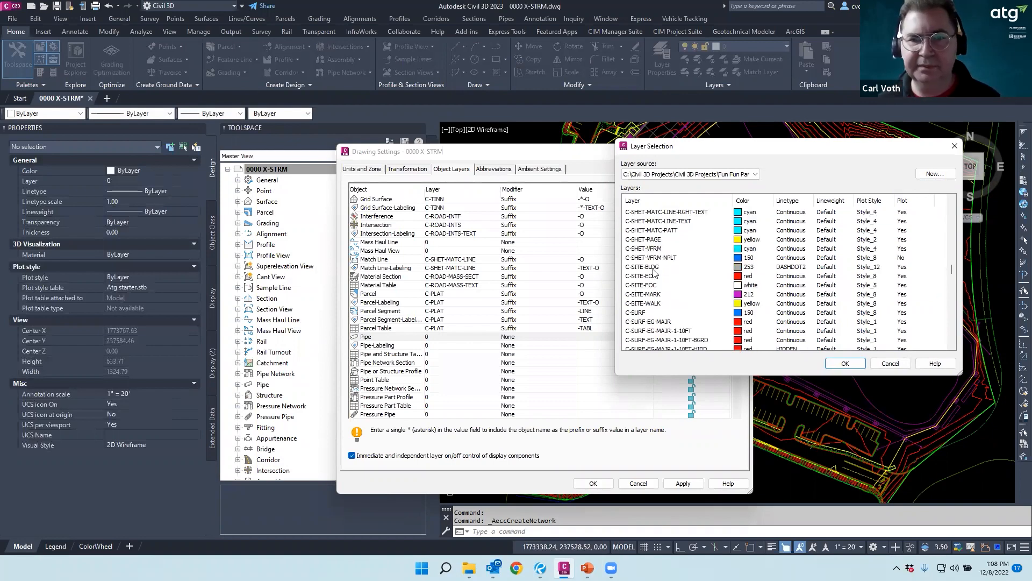
pyautogui.scroll(4, 673, 275)
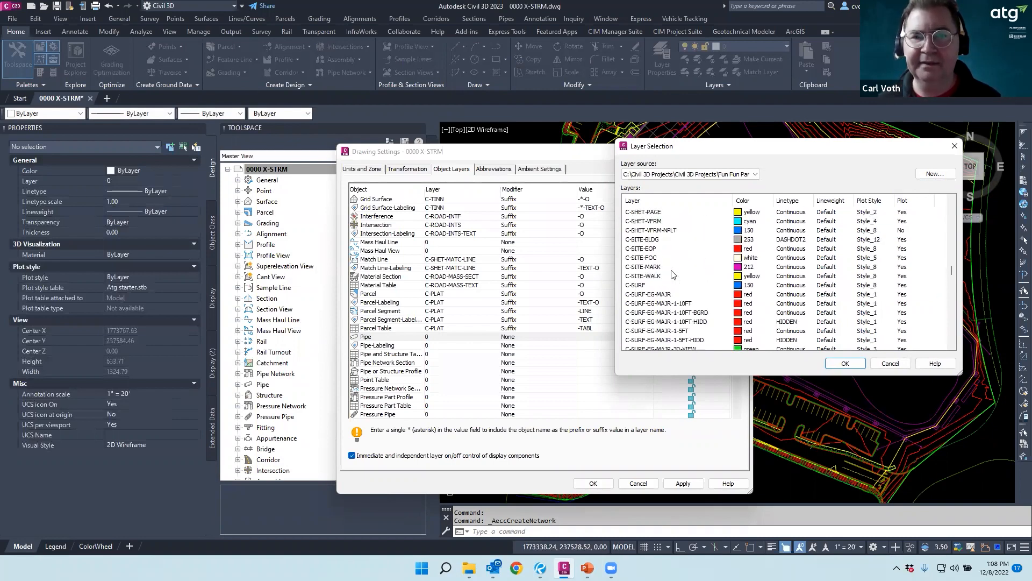
pyautogui.scroll(-10, 663, 283)
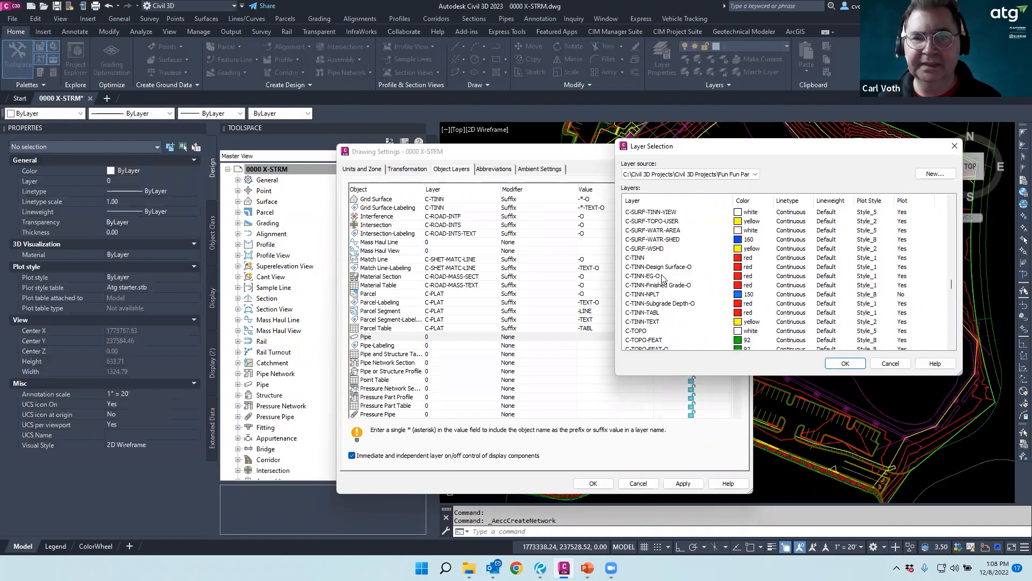
pyautogui.scroll(5, 662, 277)
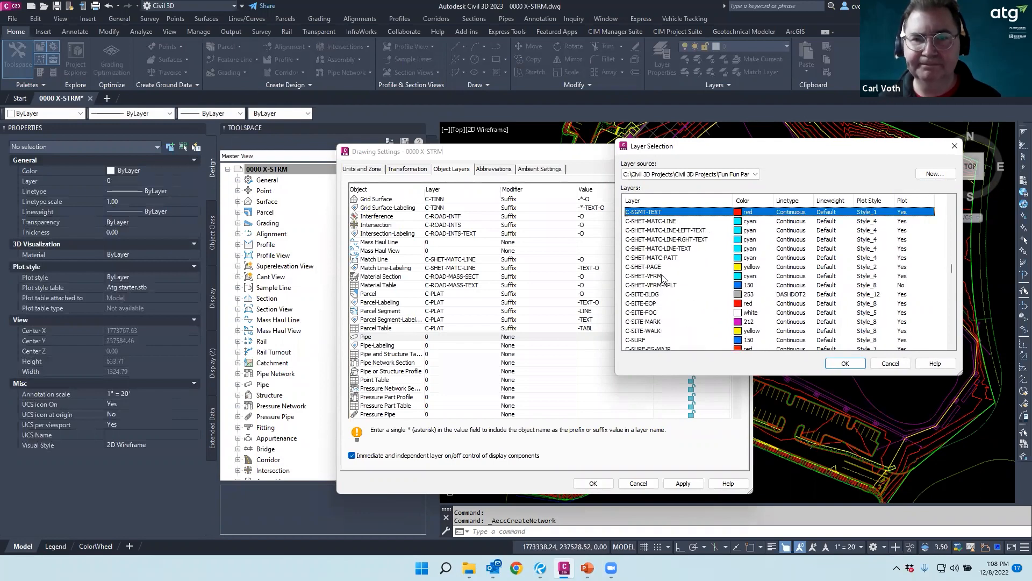
pyautogui.scroll(2, 662, 296)
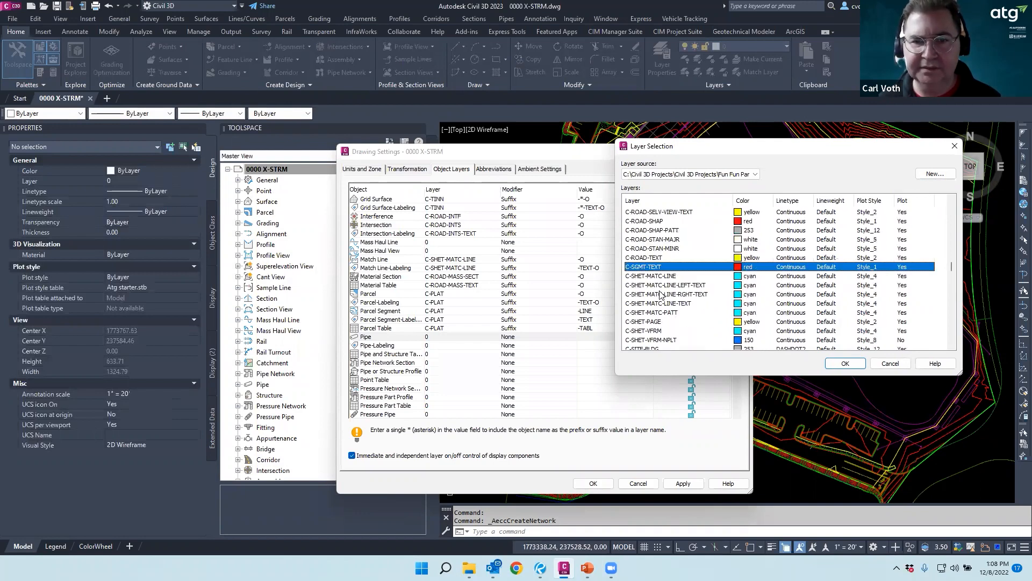
pyautogui.scroll(2, 662, 291)
pyautogui.scroll(-3, 664, 269)
pyautogui.scroll(-2, 674, 284)
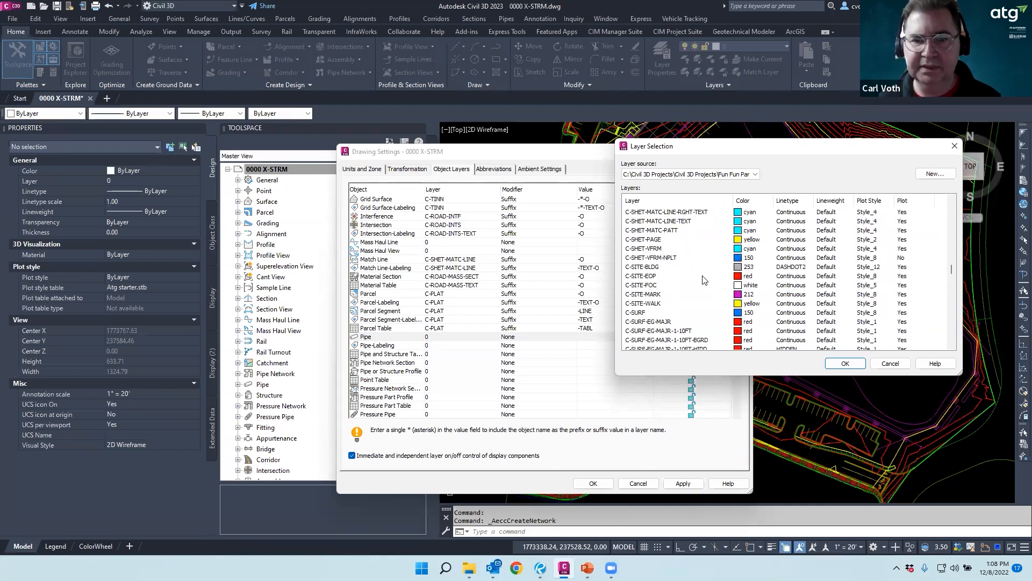
pyautogui.scroll(2, 692, 277)
# Create a new layer named C-STRM-PIPE and assign it to the Pipe object
pyautogui.click(935, 174)
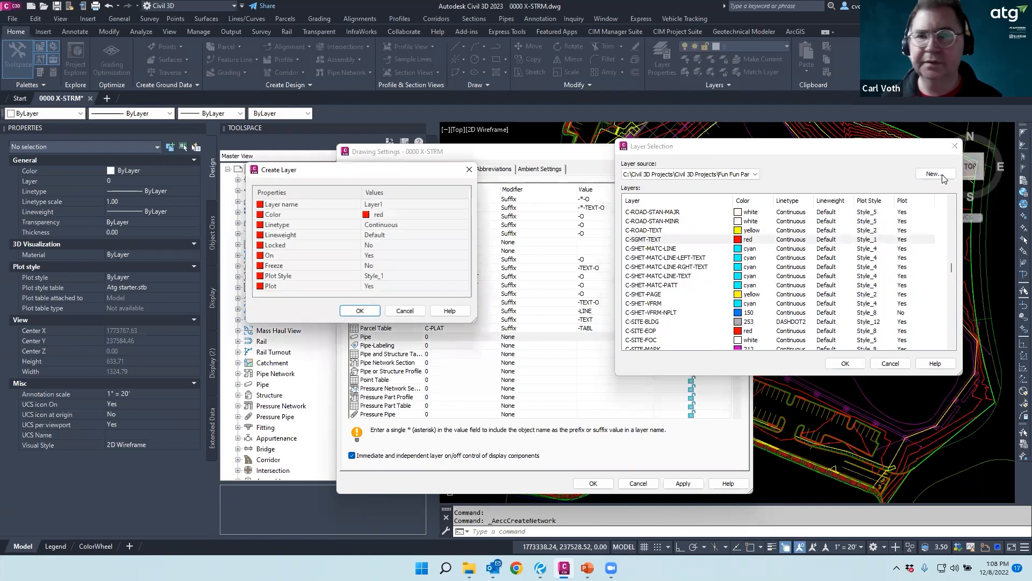
pyautogui.click(392, 205)
pyautogui.write('C-STRM-PIPE')
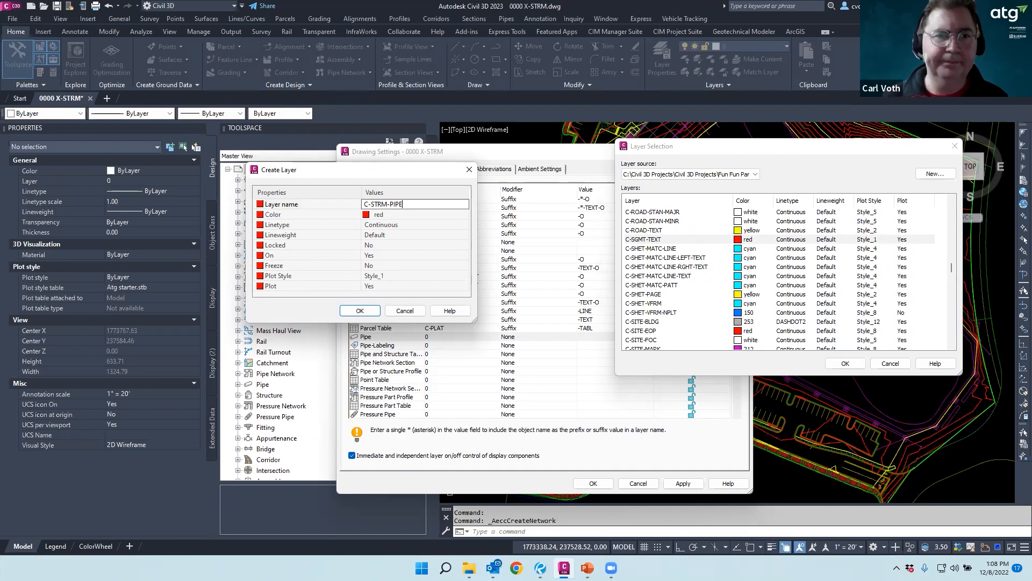
pyautogui.click(359, 310)
pyautogui.doubleClick(647, 340)
# Create a new layer named C-STRM-ANNO and assign it to the Pipe-Labeling object
pyautogui.click(443, 347)
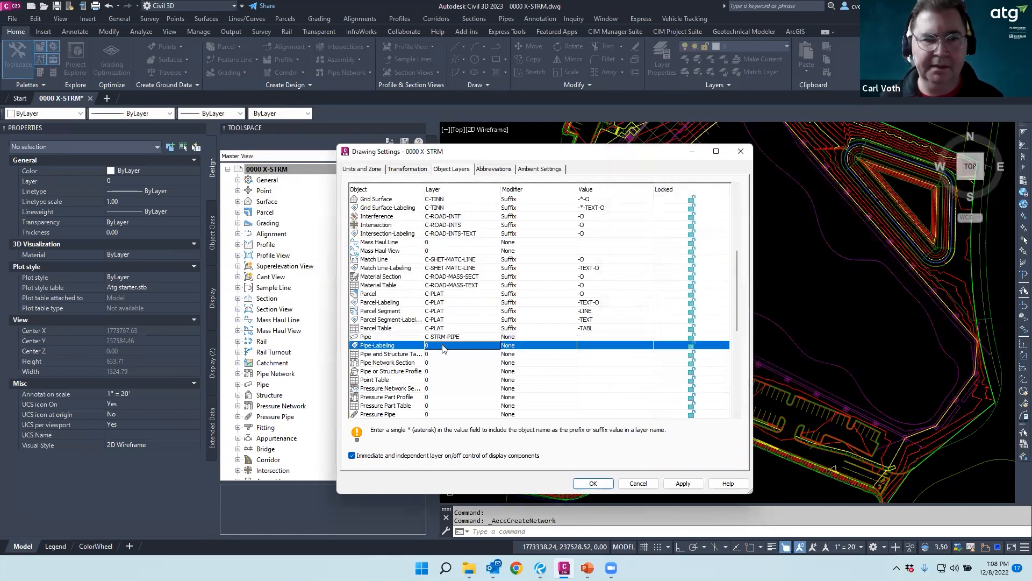
pyautogui.click(443, 347)
pyautogui.click(935, 174)
pyautogui.press('c')
pyautogui.click(399, 204)
pyautogui.write('C-STRM-ANNO')
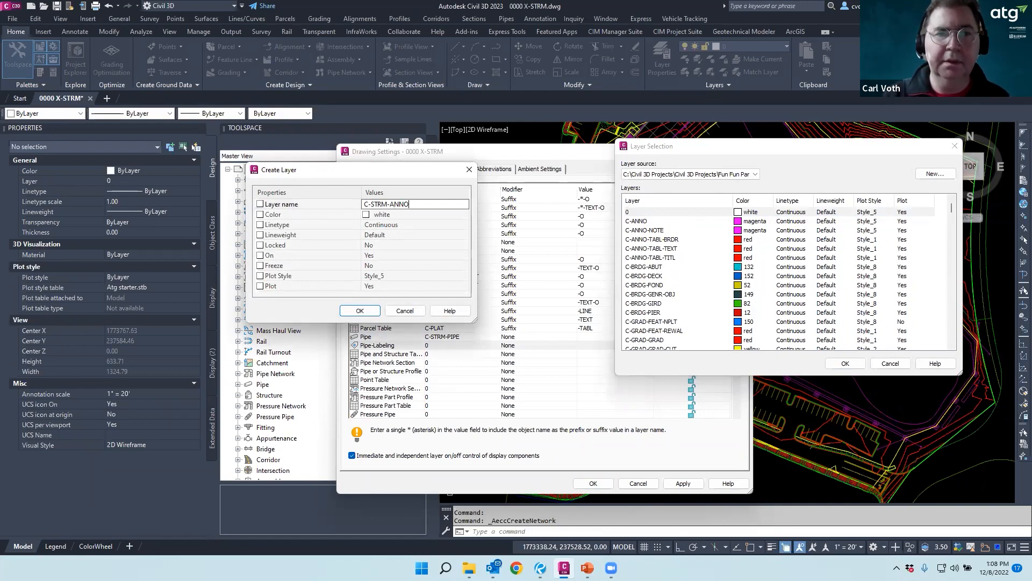
pyautogui.click(355, 311)
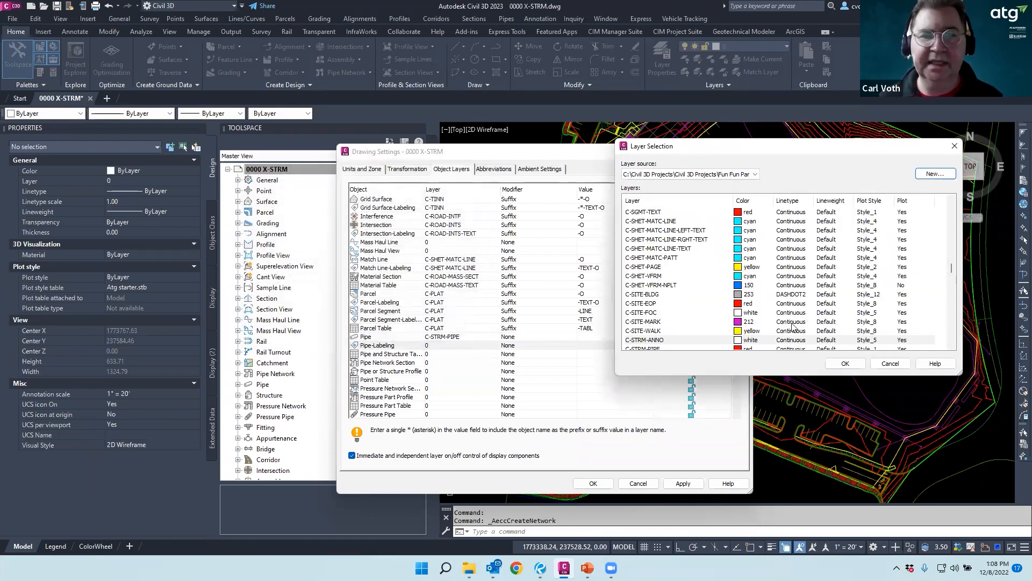
pyautogui.doubleClick(655, 340)
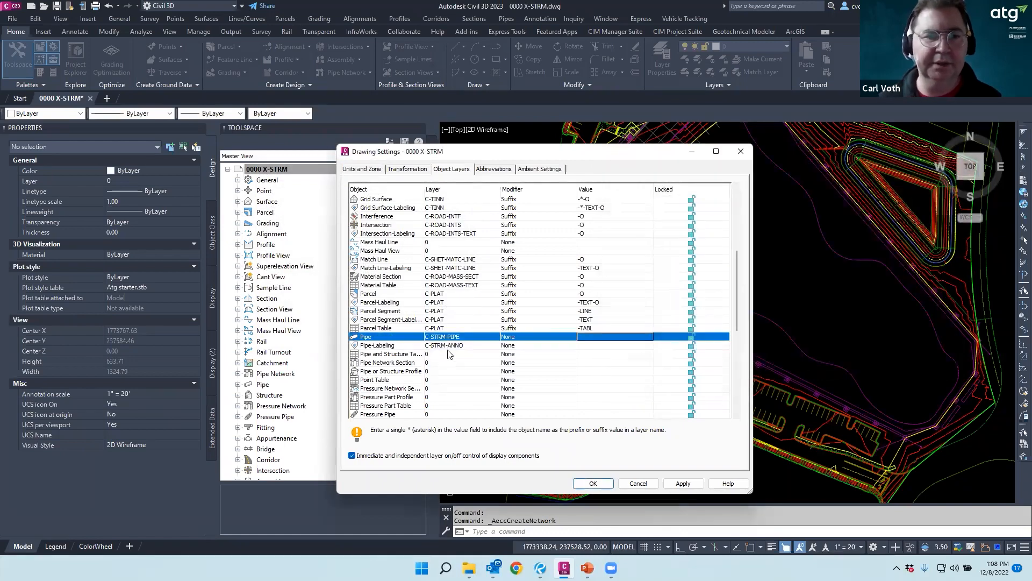
# Start a new layer for the Structure object and name it C-STRM-STRC
pyautogui.scroll(-1, 467, 355)
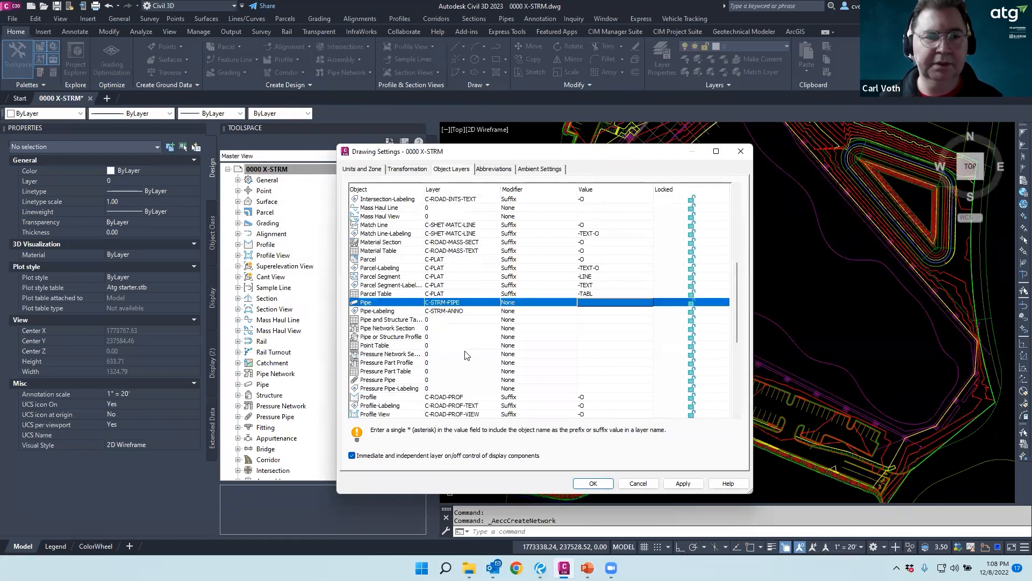
pyautogui.scroll(-2, 470, 330)
pyautogui.scroll(-2, 457, 325)
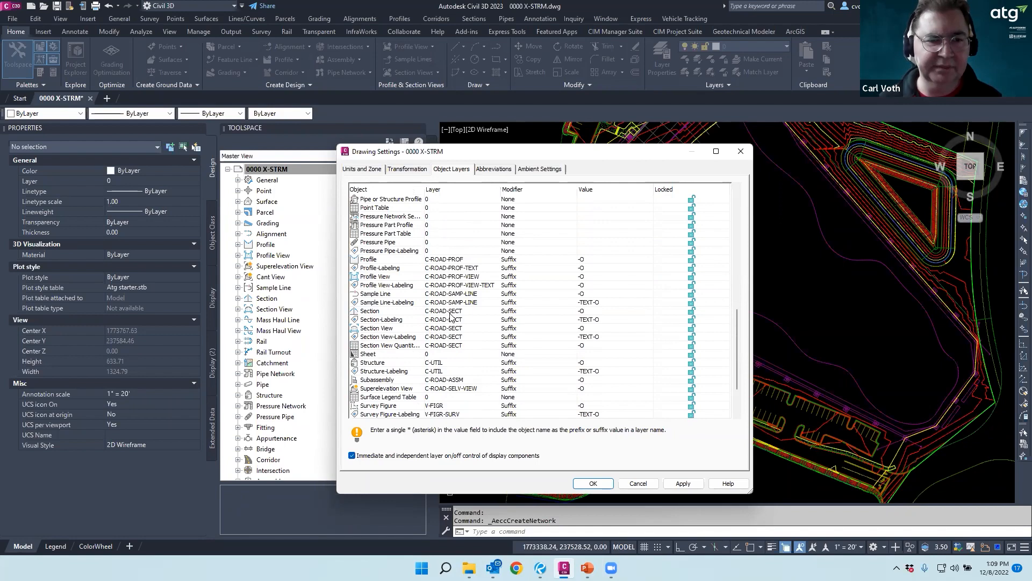
pyautogui.doubleClick(444, 363)
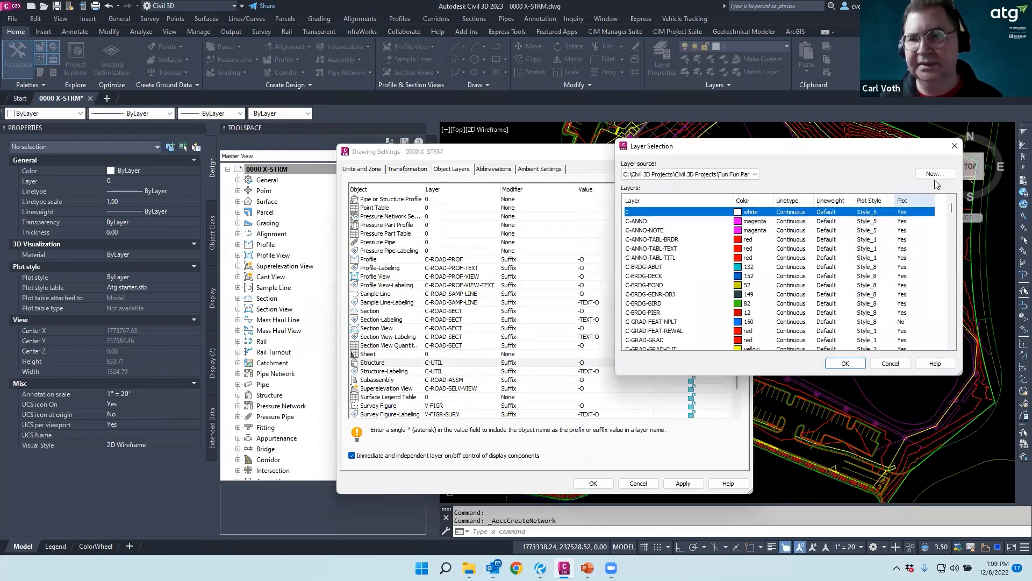
pyautogui.click(934, 174)
pyautogui.click(386, 207)
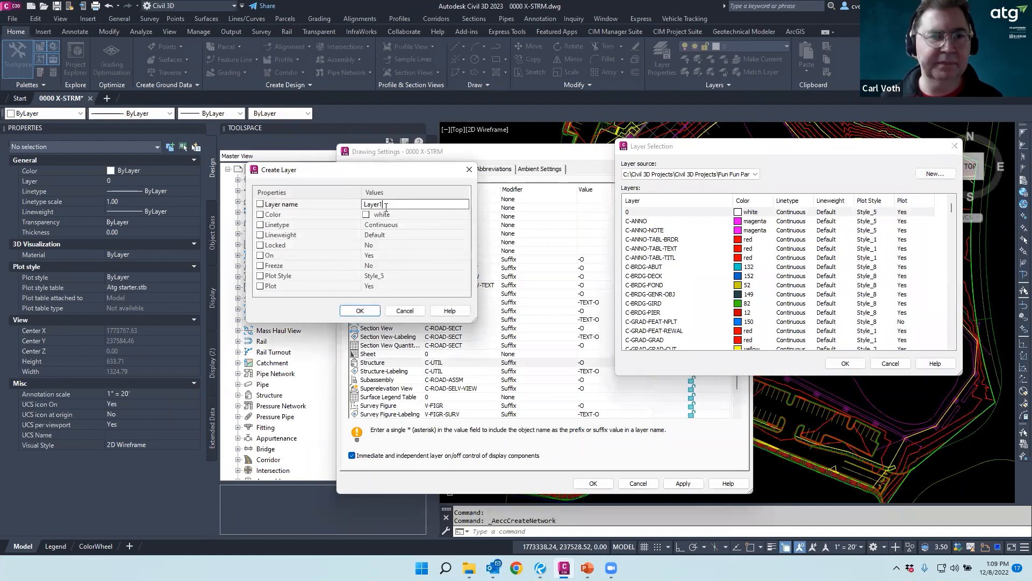
pyautogui.moveTo(387, 206); pyautogui.dragTo(340, 211)
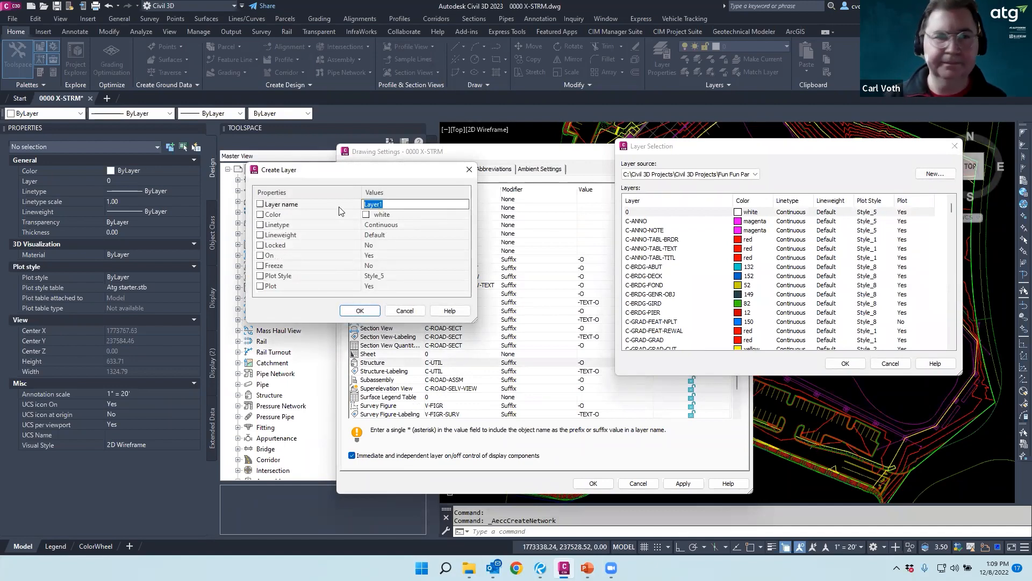
pyautogui.write('C-STRM')
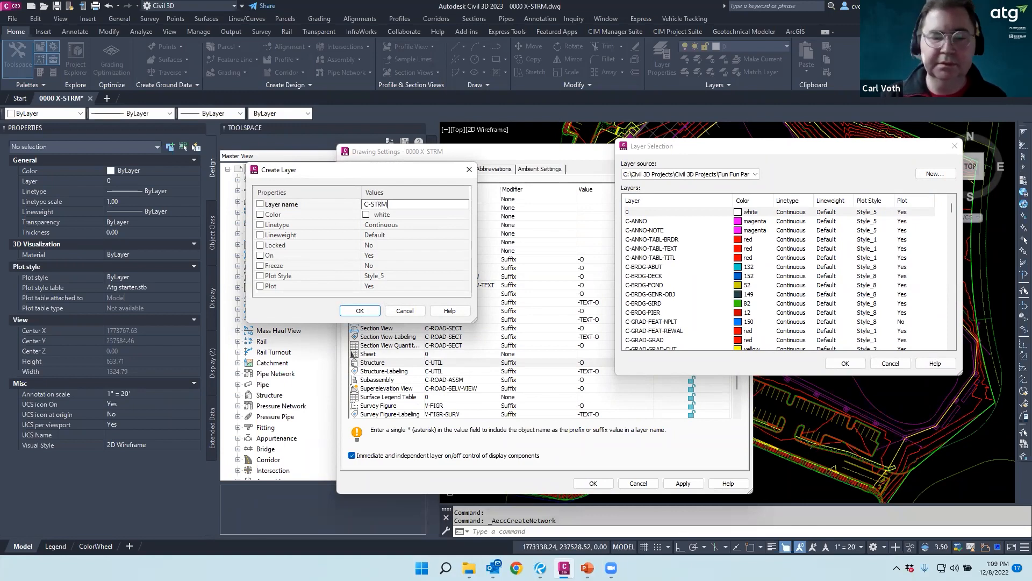
pyautogui.write('-STRC')
# Set the new structure layer's color to red, create it and assign it to the Structure object
pyautogui.click(388, 215)
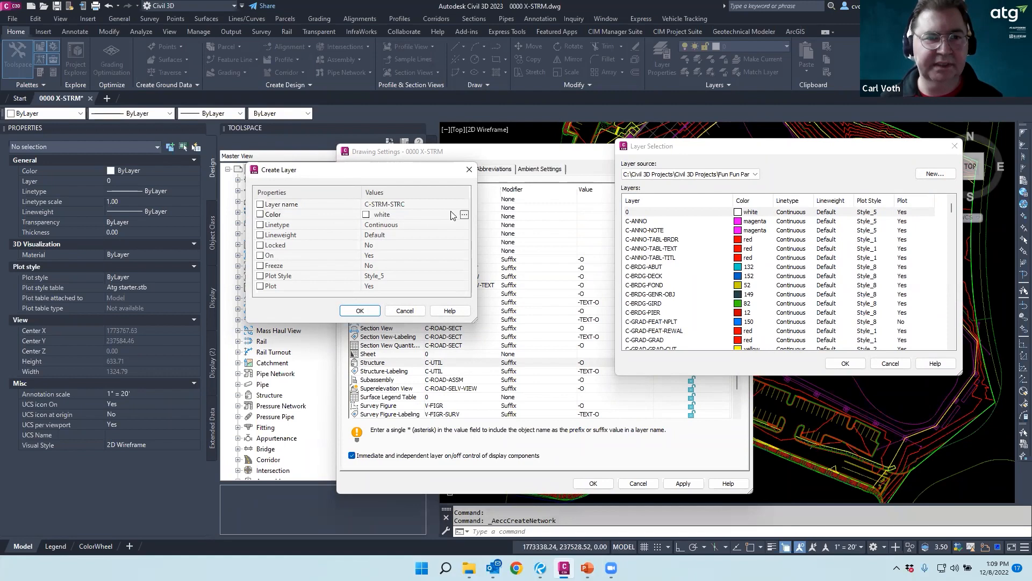
pyautogui.click(464, 215)
pyautogui.click(443, 306)
pyautogui.click(432, 305)
pyautogui.click(502, 367)
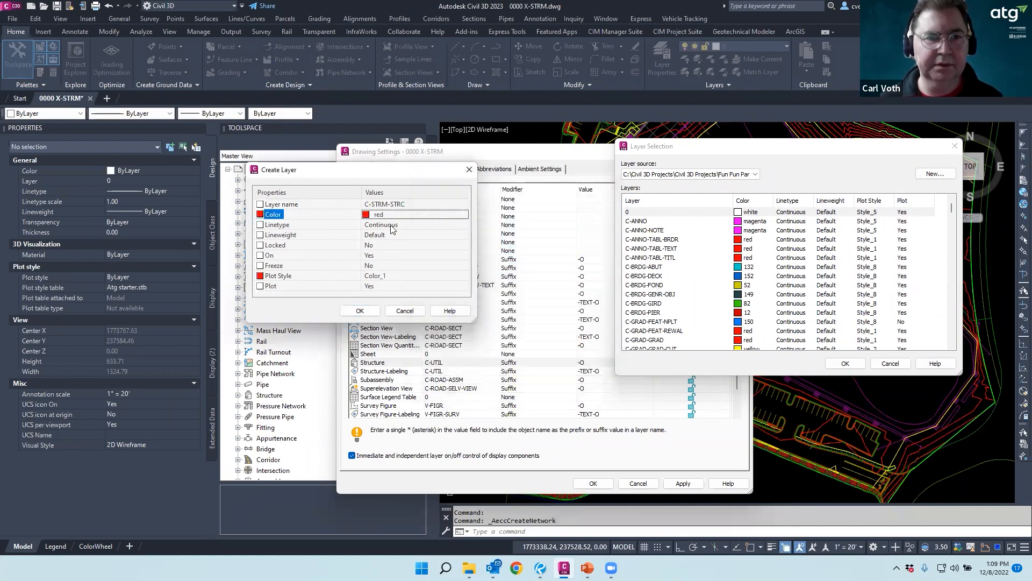
pyautogui.click(360, 310)
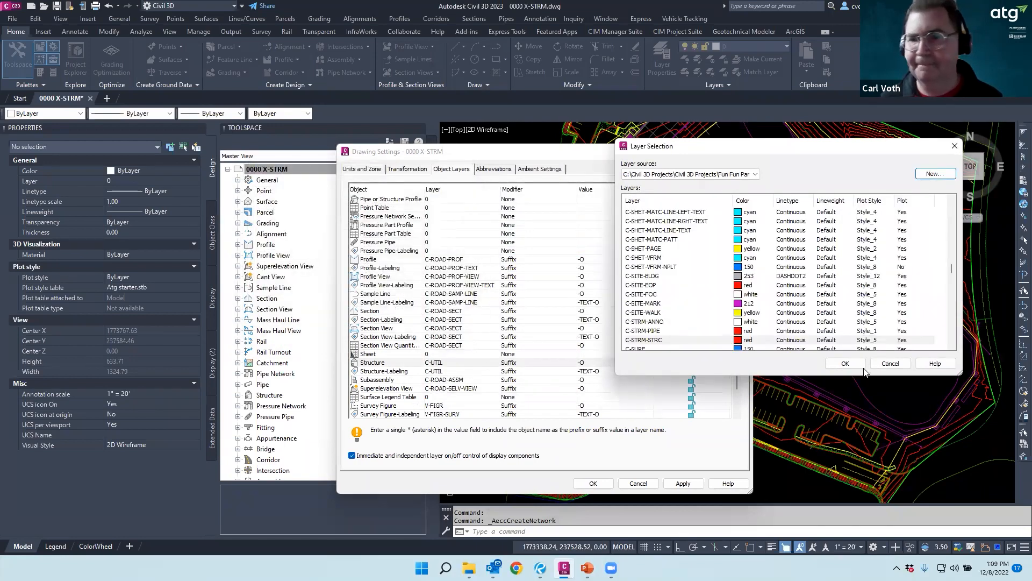
pyautogui.click(844, 364)
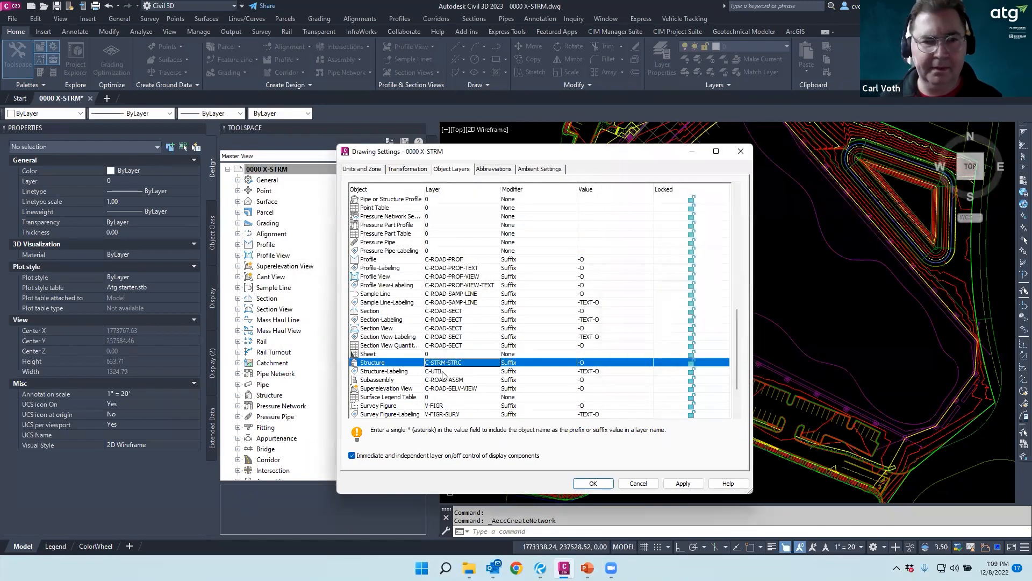
# Assign the existing C-STRM-ANNO layer to the Structure-Labeling object and save the drawing settings
pyautogui.click(443, 371)
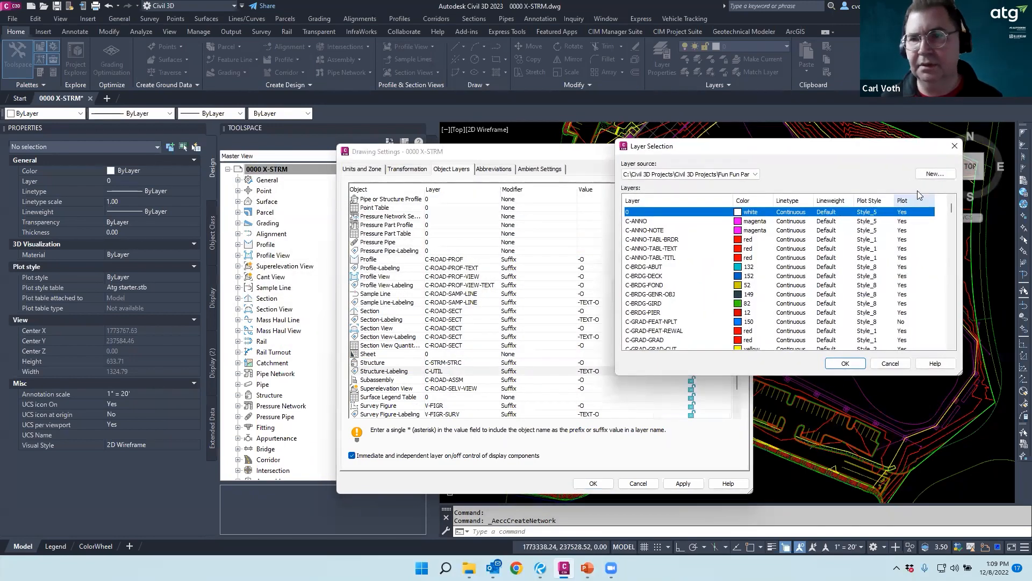
pyautogui.click(645, 294)
pyautogui.write('c-st')
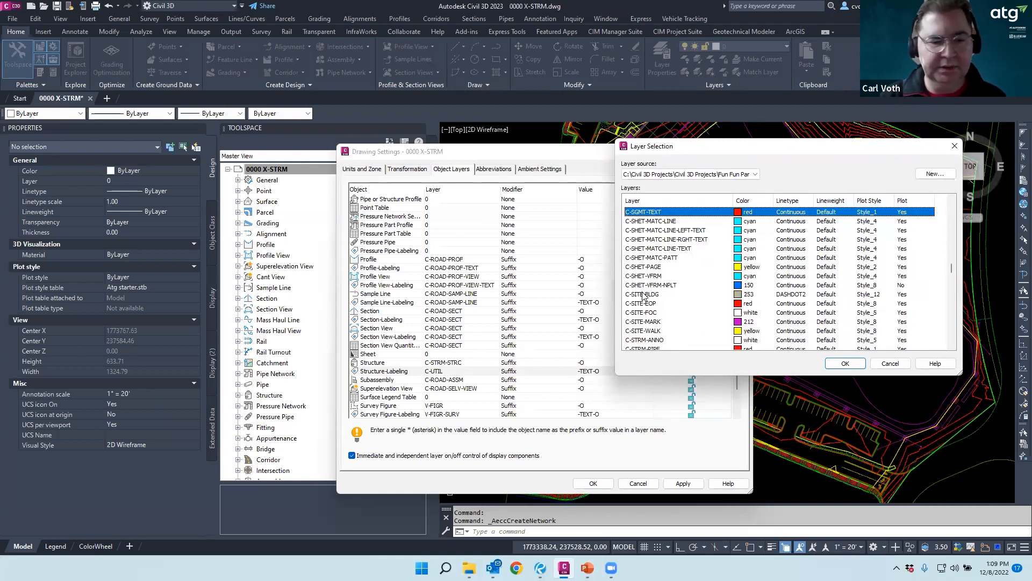
pyautogui.doubleClick(644, 340)
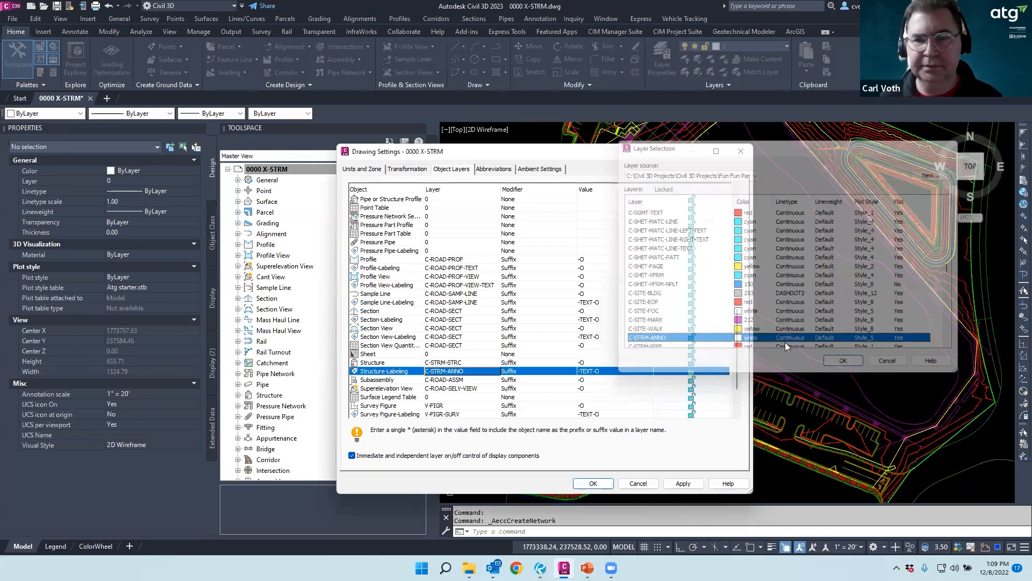
pyautogui.click(596, 484)
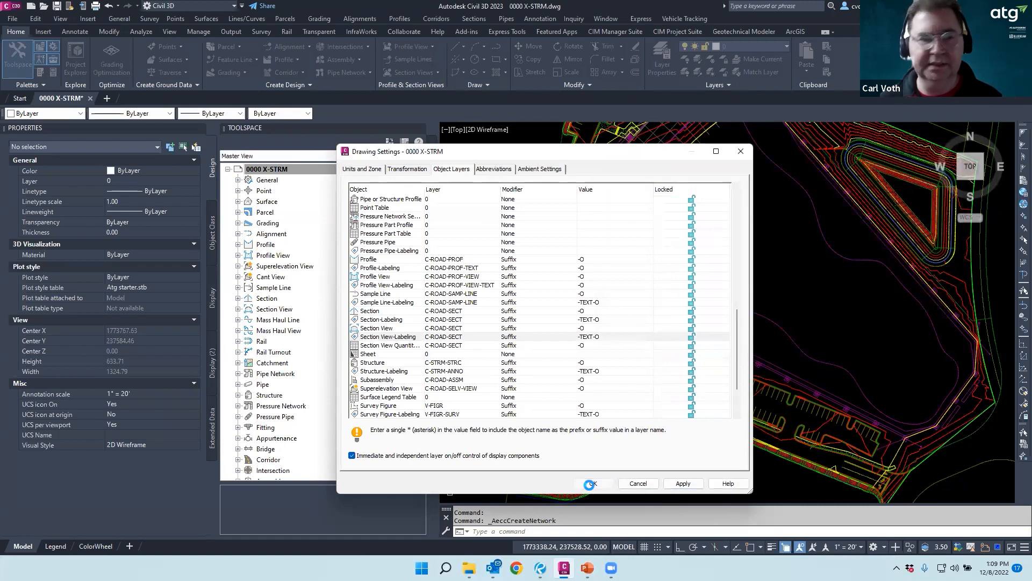
# Create a pipe network with the layout creation tools, accepting its default layers and using Finished Grade as the surface
pyautogui.click(339, 72)
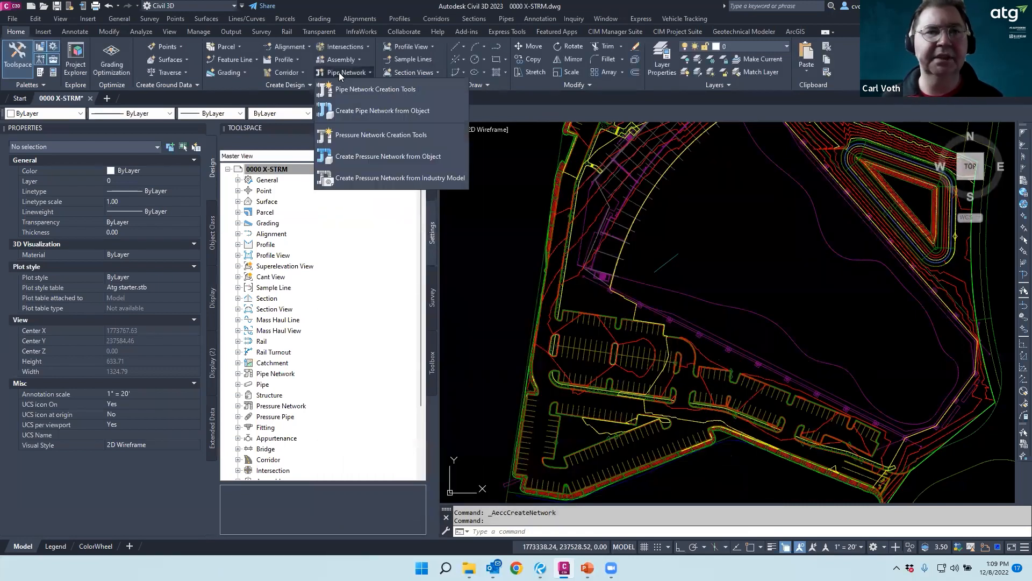
pyautogui.click(373, 87)
pyautogui.click(360, 270)
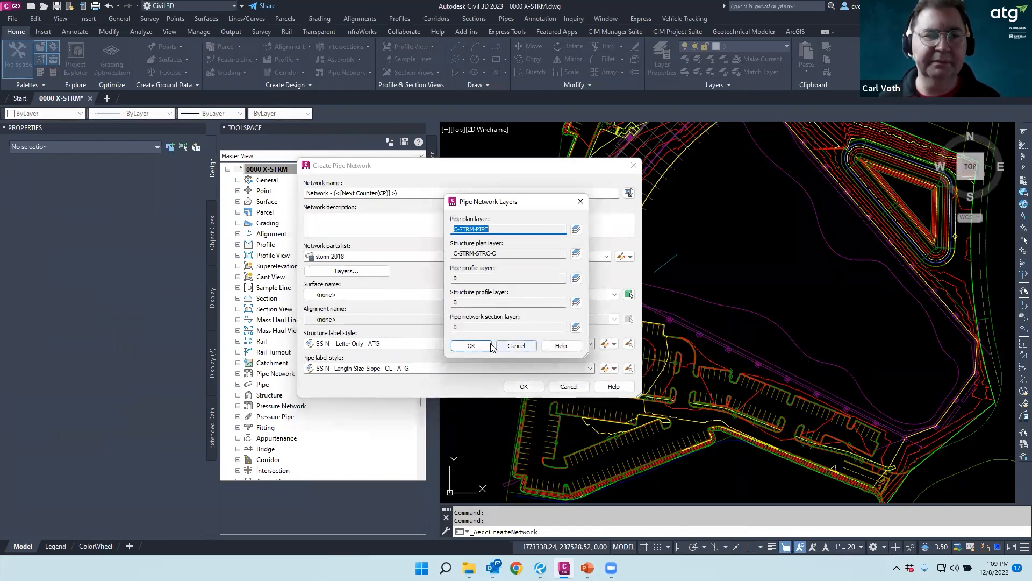
pyautogui.click(471, 346)
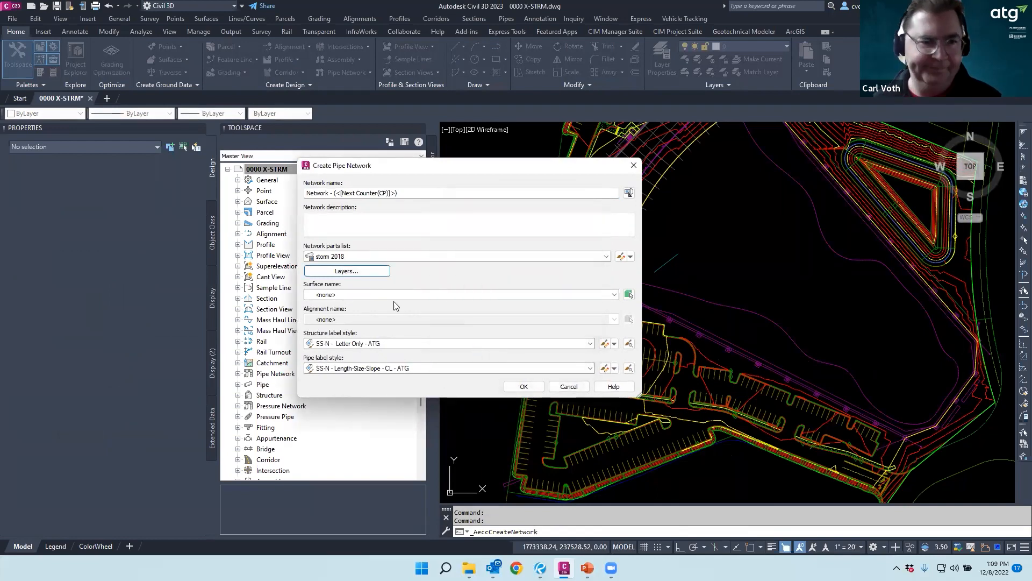
pyautogui.click(532, 295)
pyautogui.click(344, 330)
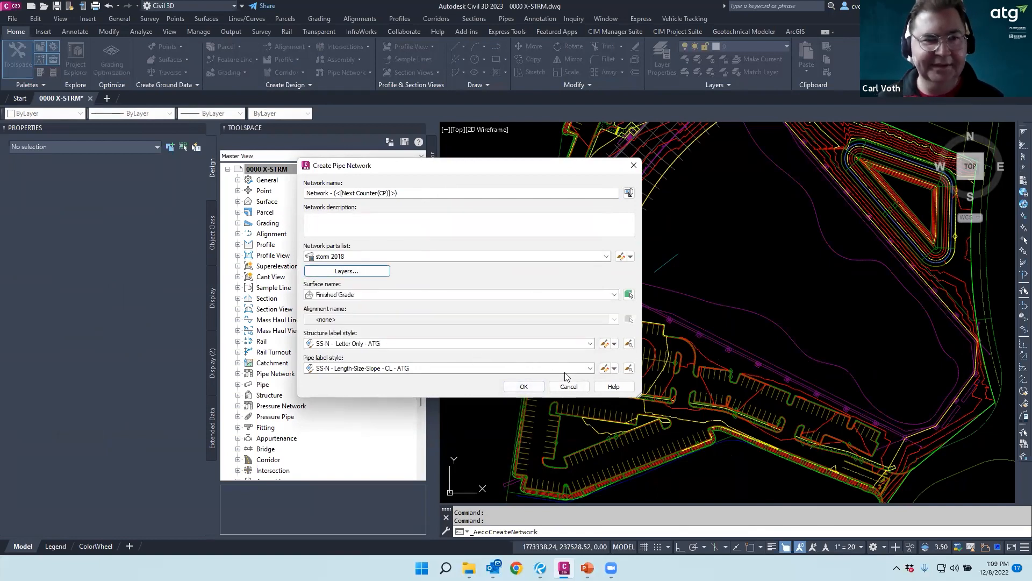
pyautogui.click(522, 387)
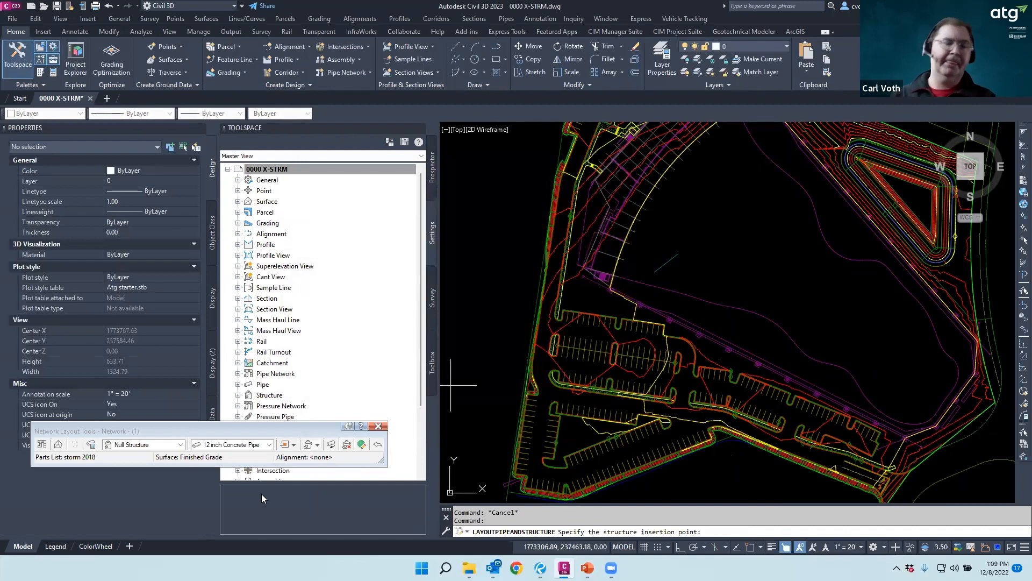
# Set the structure part for the layout to Precast Ditch Bottom Inlet - Type D 10 ft. or Less
pyautogui.moveTo(183, 424); pyautogui.dragTo(229, 160)
pyautogui.click(227, 180)
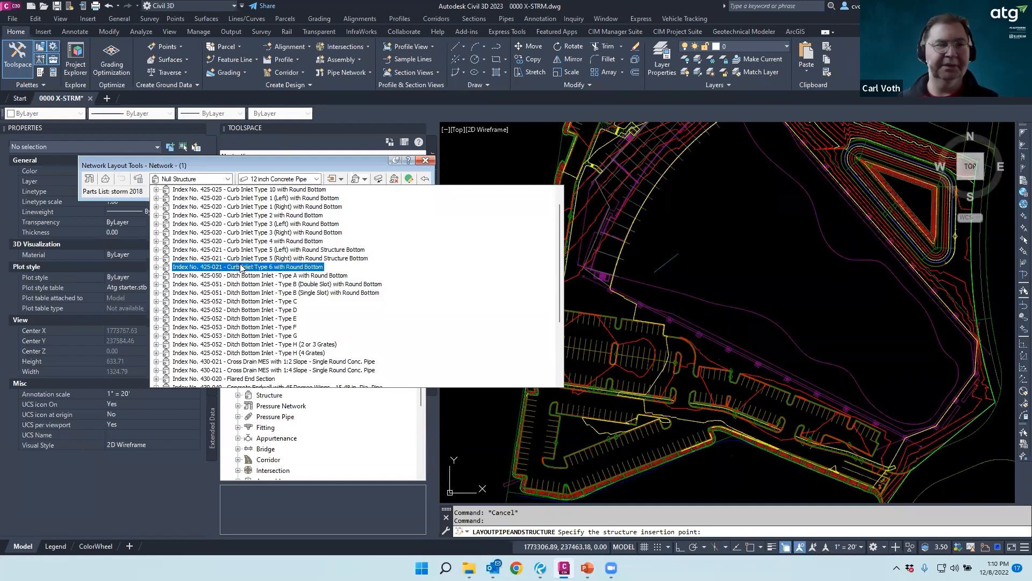
pyautogui.click(157, 310)
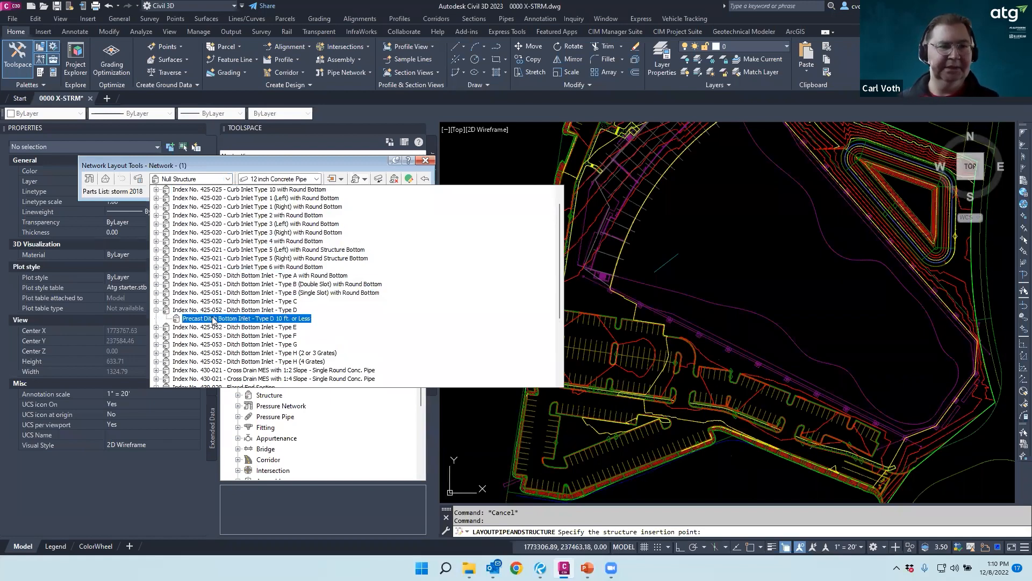
pyautogui.click(212, 318)
# Set the layout parts to the Precast Ditch Bottom Inlet - Type C 10 ft. or Less and the 18 inch Concrete Pipe
pyautogui.click(228, 179)
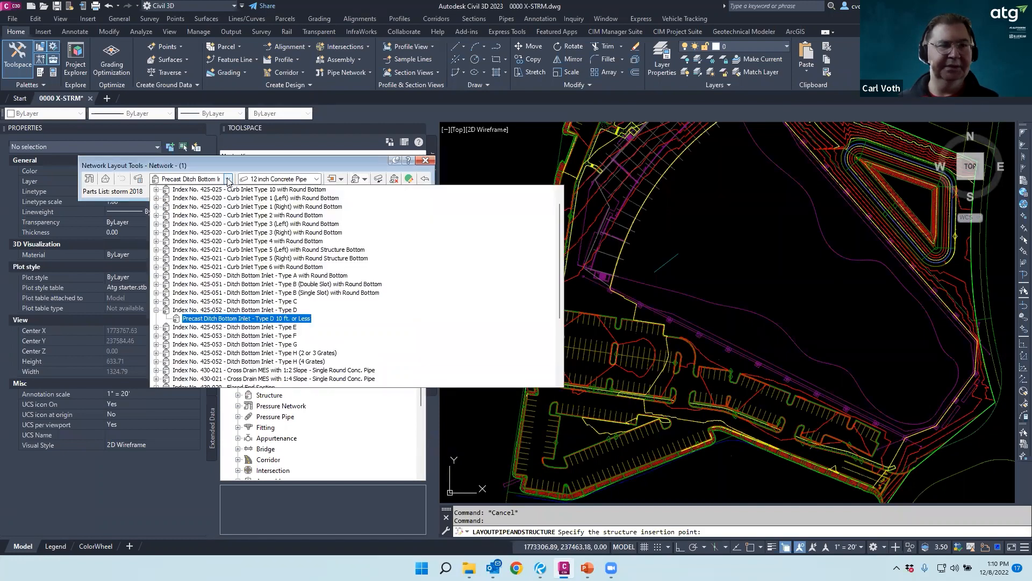
pyautogui.click(156, 302)
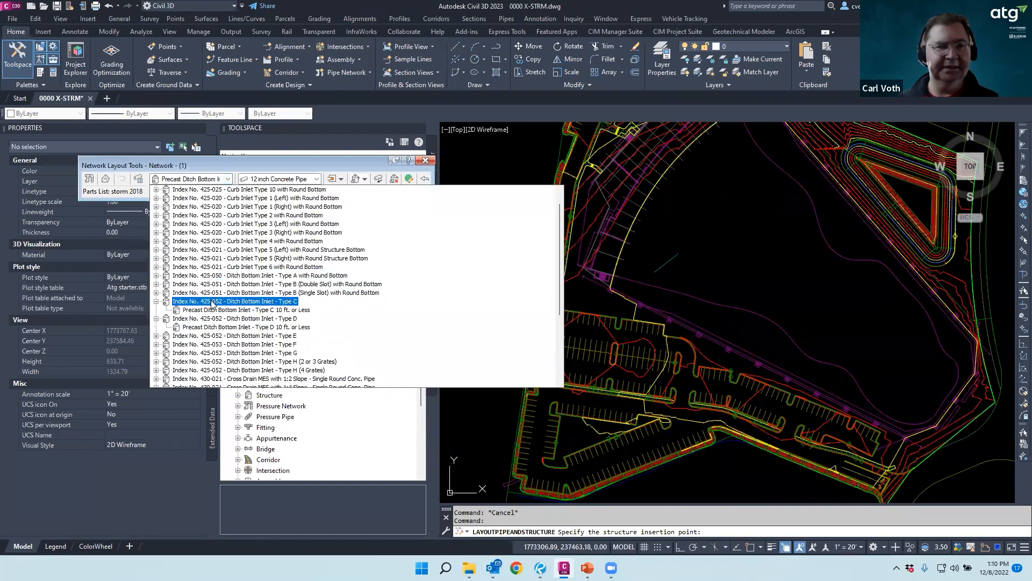
pyautogui.click(222, 310)
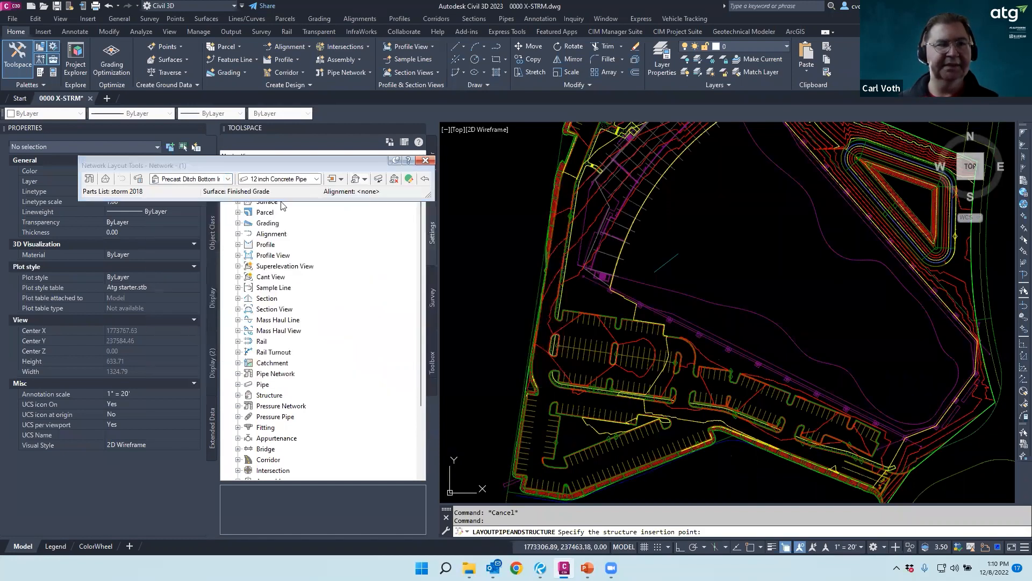
pyautogui.click(316, 179)
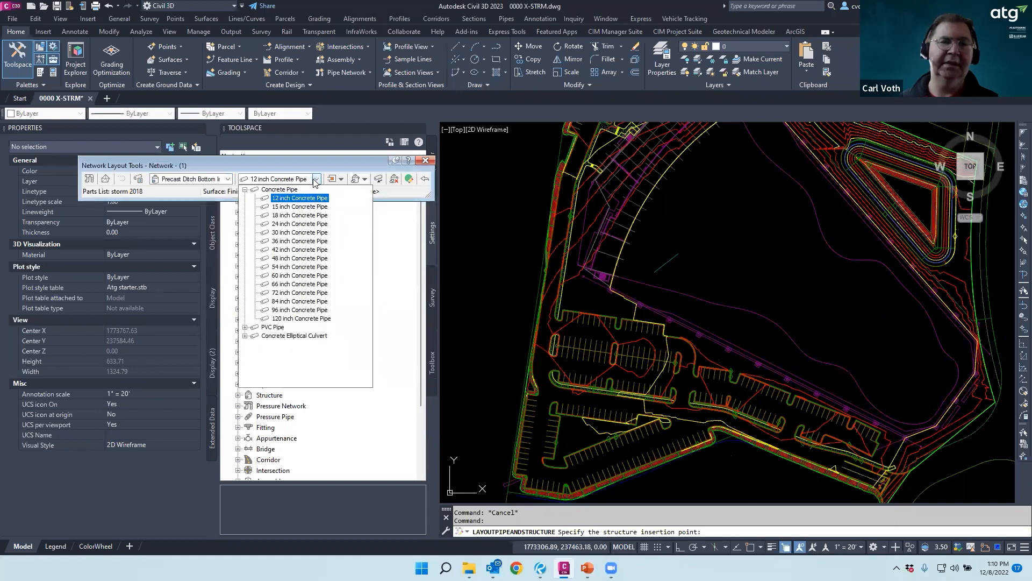
pyautogui.click(292, 215)
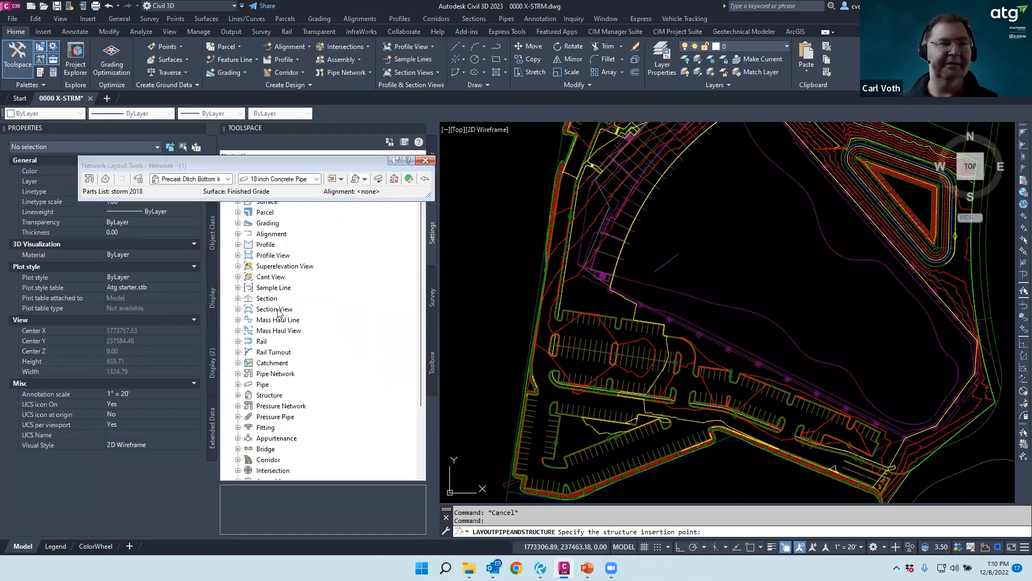
# Set the network layout to draw both pipes and structures
pyautogui.click(342, 179)
pyautogui.click(365, 195)
pyautogui.click(365, 179)
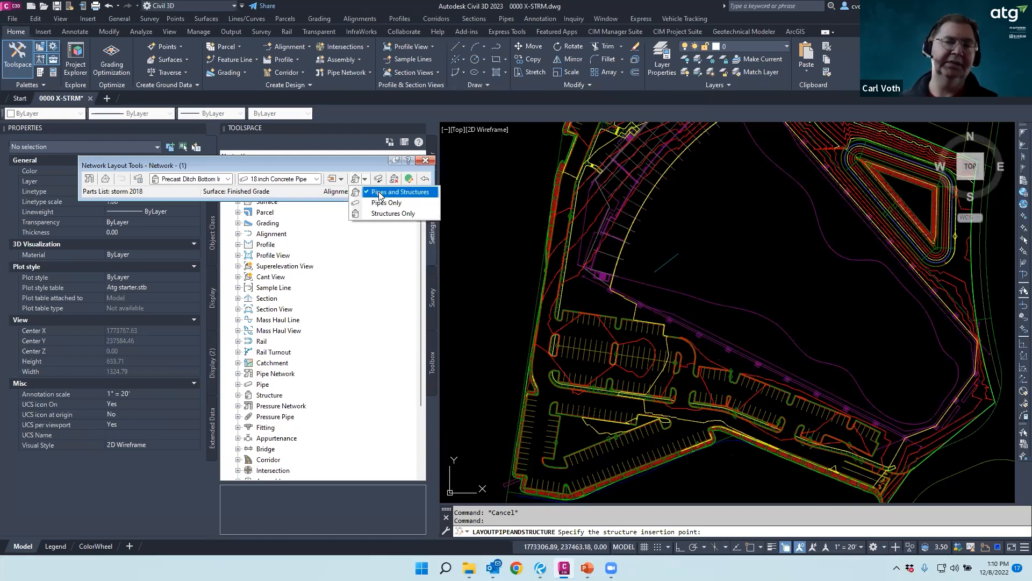
pyautogui.click(379, 193)
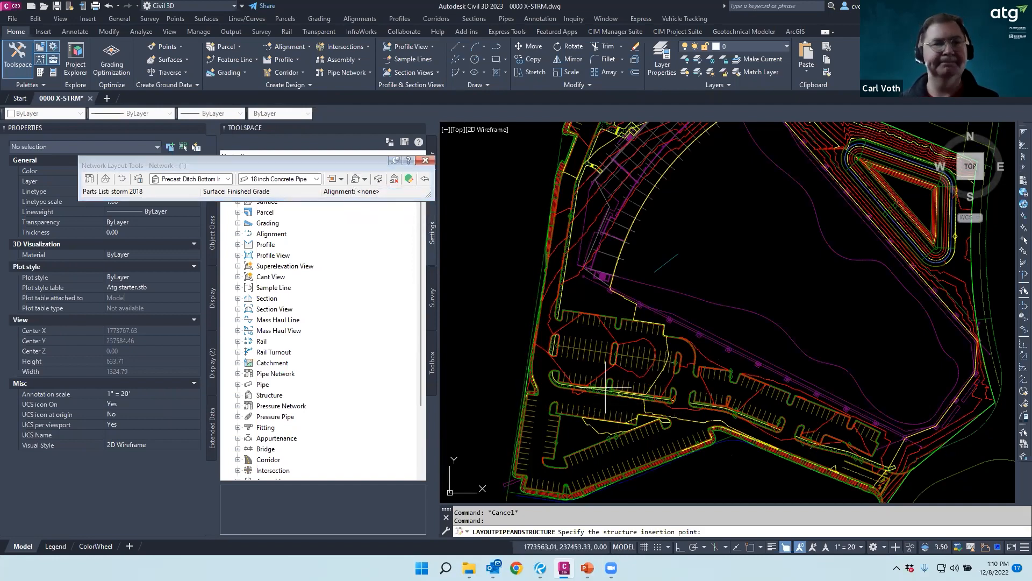
# Place the first two inlets and their connecting pipe in the parking lot, one on each side of the central island, working westward
pyautogui.scroll(4, 641, 358)
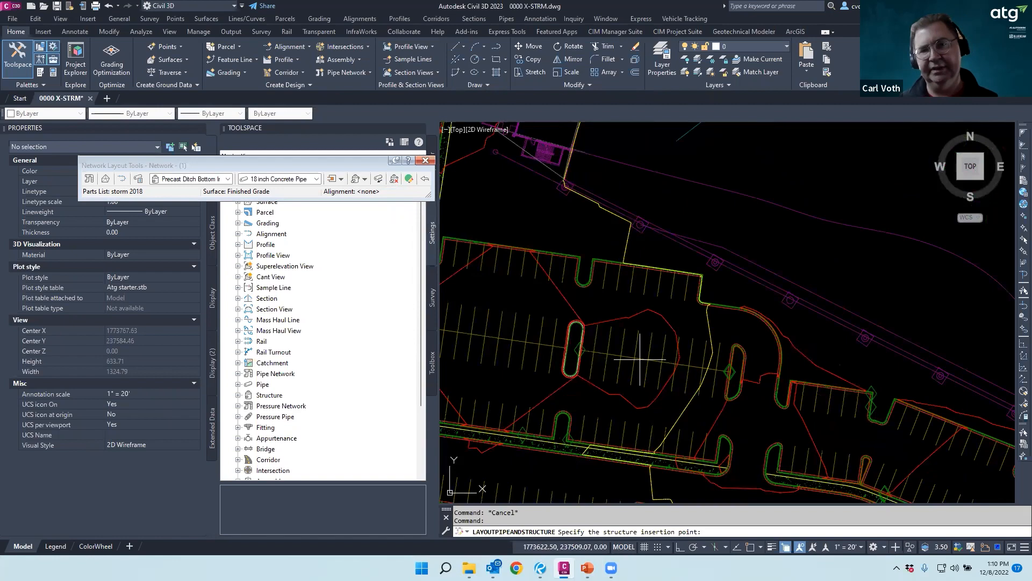
pyautogui.click(707, 379)
pyautogui.scroll(-4, 648, 366)
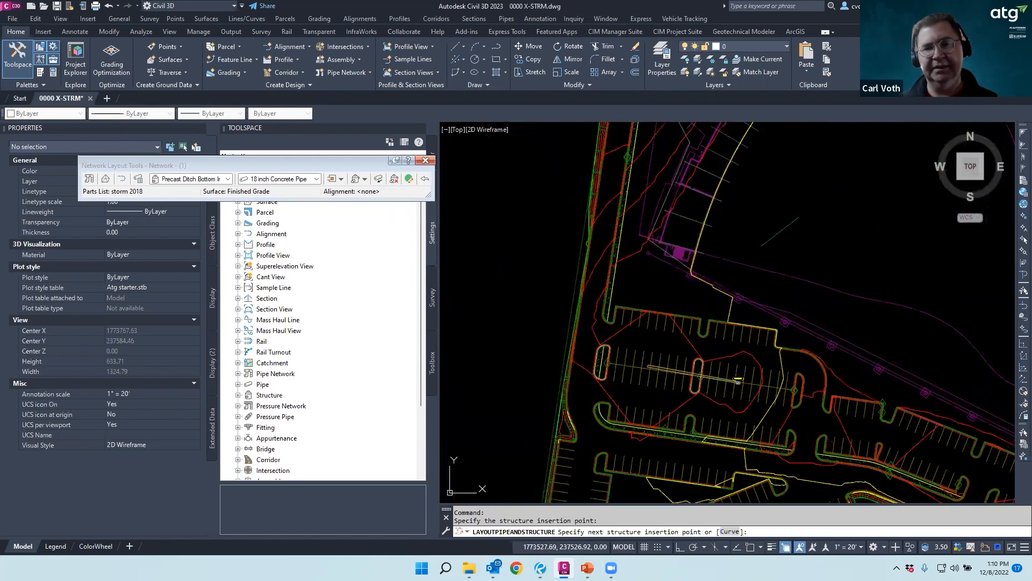
pyautogui.scroll(4, 648, 365)
pyautogui.click(661, 390)
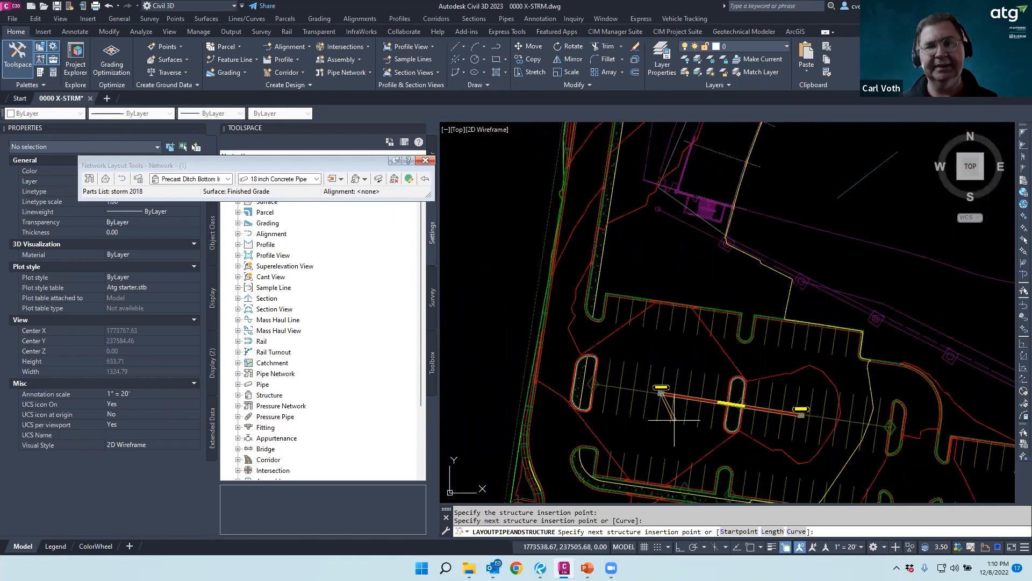
# Continue the storm run with two more structures northward along the west drive aisle
pyautogui.scroll(-2, 675, 420)
pyautogui.scroll(4, 613, 330)
pyautogui.click(599, 315)
pyautogui.scroll(-4, 601, 398)
pyautogui.scroll(-4, 601, 399)
pyautogui.scroll(6, 617, 323)
pyautogui.click(614, 216)
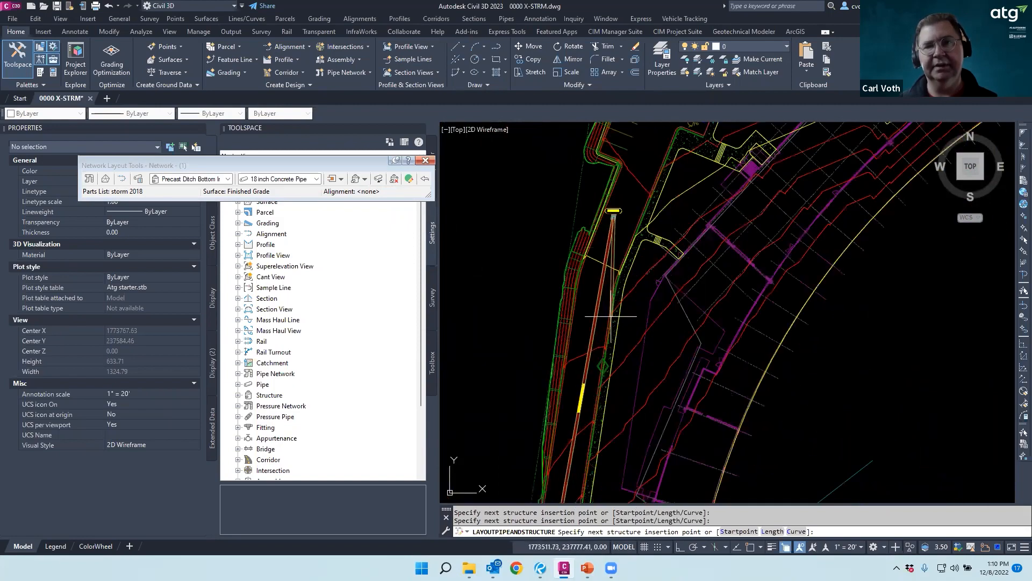
# Extend the run to the northwest parking area and past the curved north curb, and end it inside the triangular pond
pyautogui.scroll(-4, 611, 317)
pyautogui.scroll(6, 608, 207)
pyautogui.click(582, 188)
pyautogui.scroll(-6, 651, 217)
pyautogui.scroll(4, 732, 217)
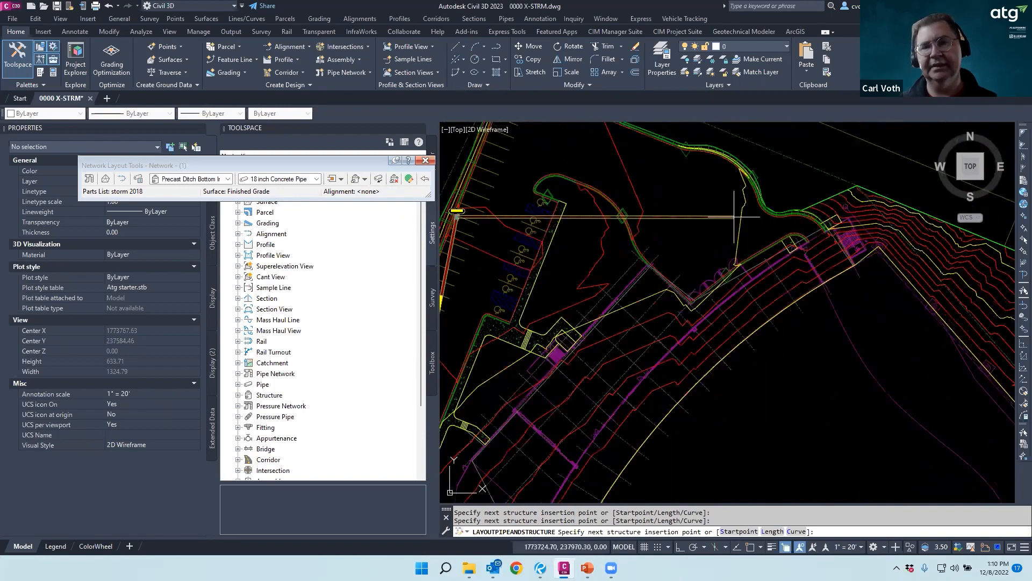
pyautogui.scroll(-5, 659, 148)
pyautogui.scroll(7, 715, 177)
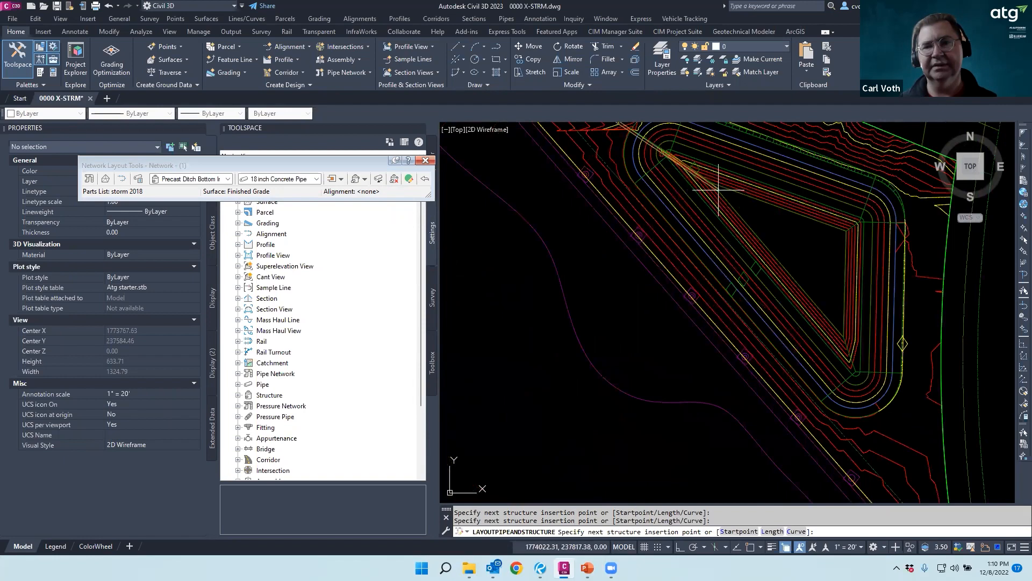
pyautogui.click(714, 180)
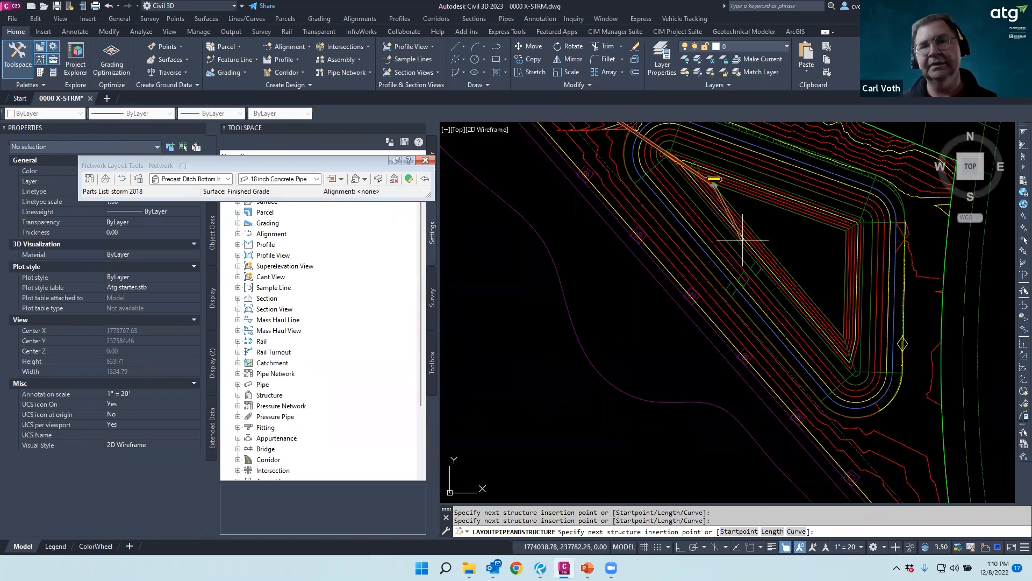
pyautogui.press('Escape')
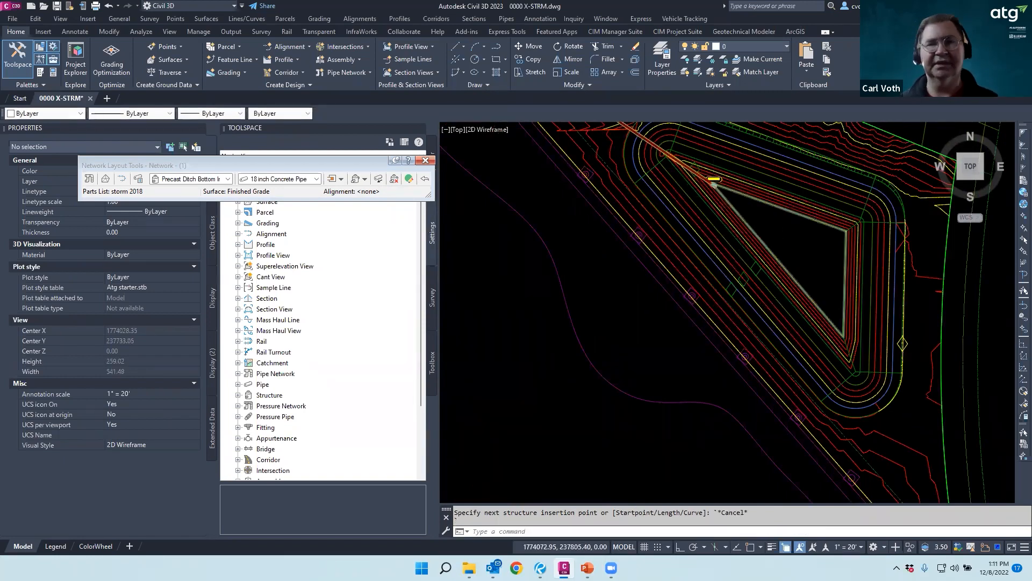
# Swap the STMH 129 structure for the second listed Precast Type J8 Manhole size under Type 8 Manhole (Eccentric Cone)
pyautogui.scroll(-5, 719, 264)
pyautogui.scroll(8, 715, 269)
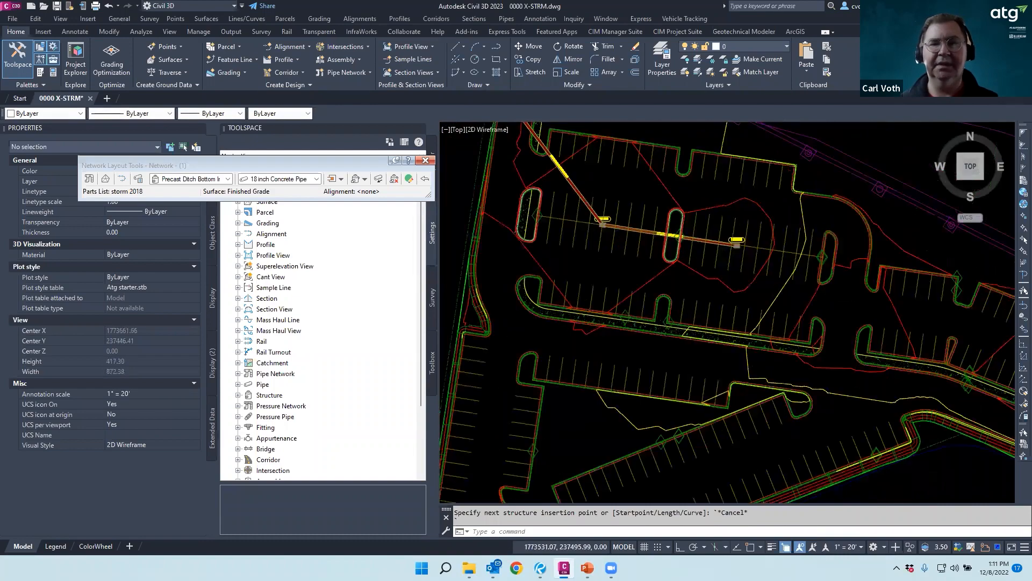
pyautogui.scroll(-6, 678, 356)
pyautogui.scroll(9, 652, 288)
pyautogui.press('Escape')
pyautogui.press('Escape')
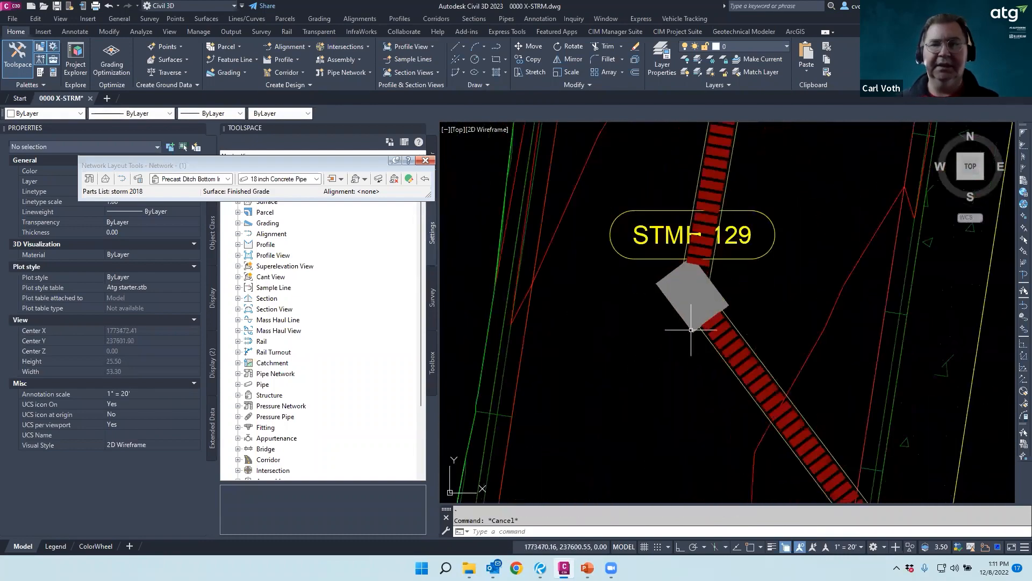
pyautogui.click(681, 317)
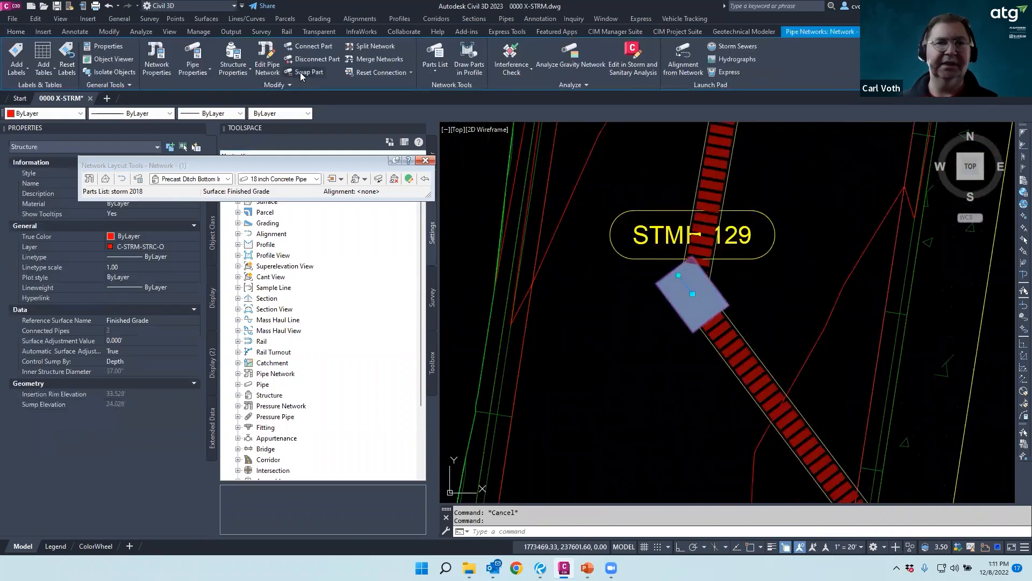
pyautogui.click(303, 75)
pyautogui.scroll(-5, 497, 271)
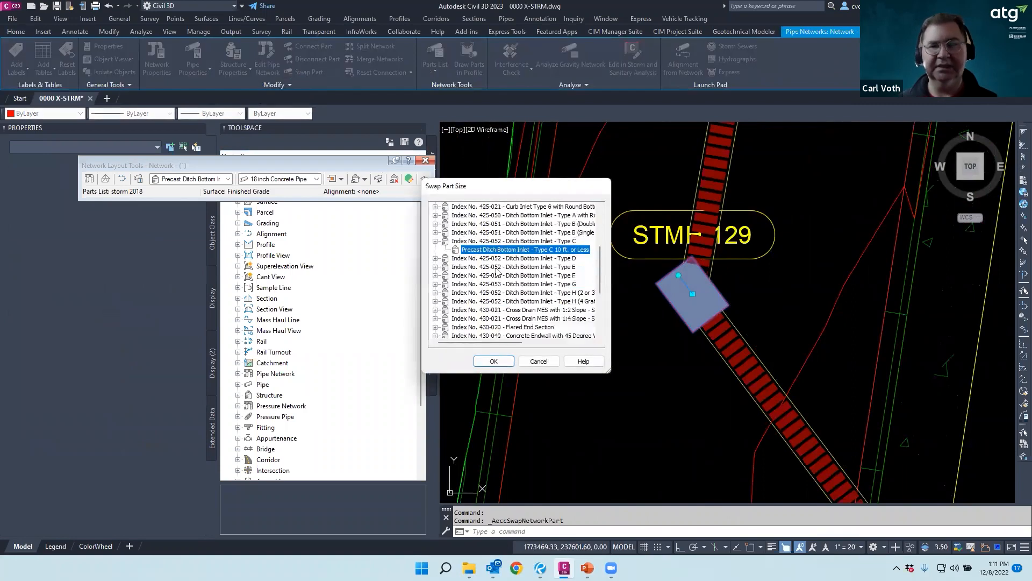
pyautogui.scroll(-1, 497, 272)
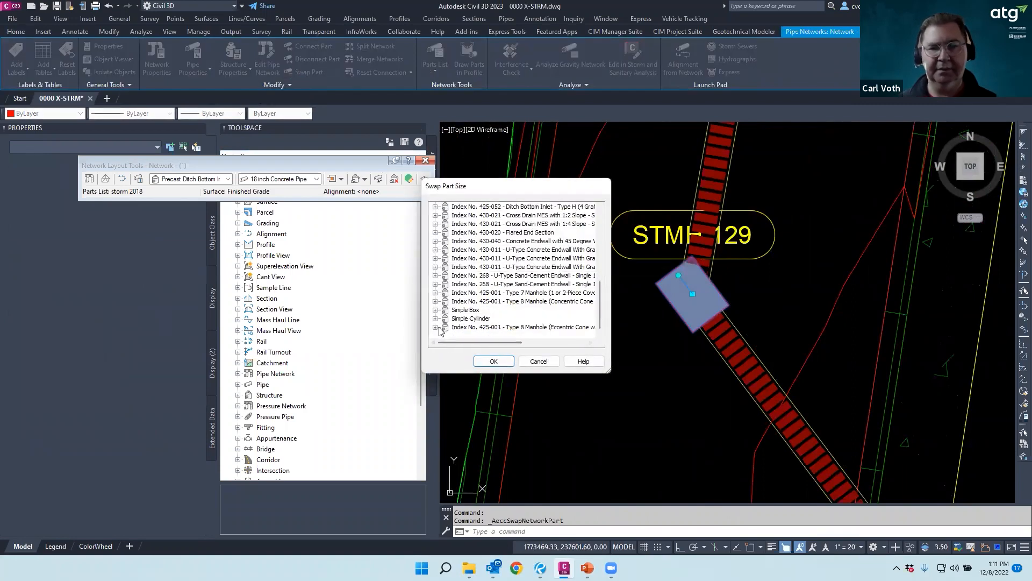
pyautogui.click(435, 328)
pyautogui.click(505, 284)
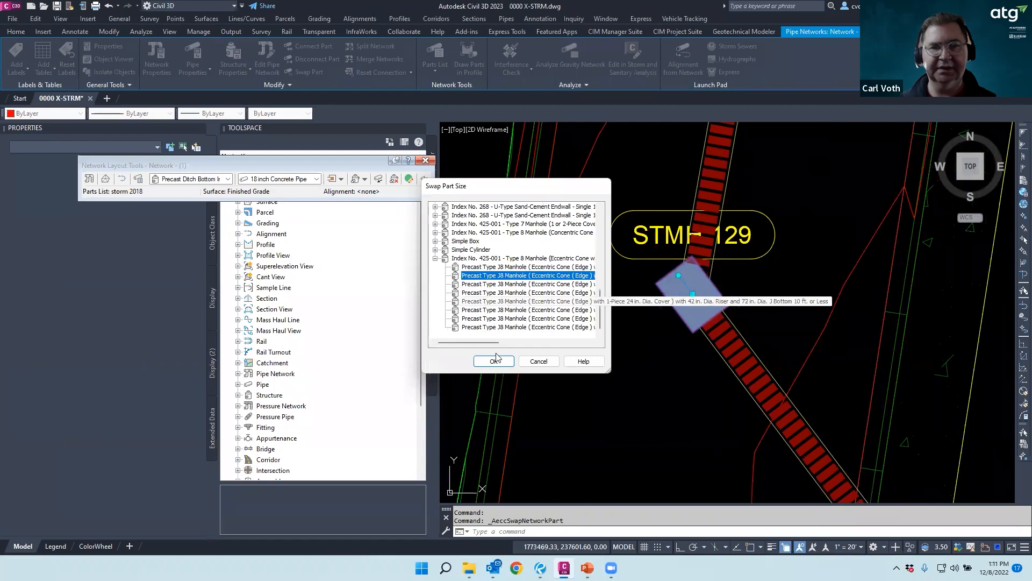
pyautogui.click(493, 361)
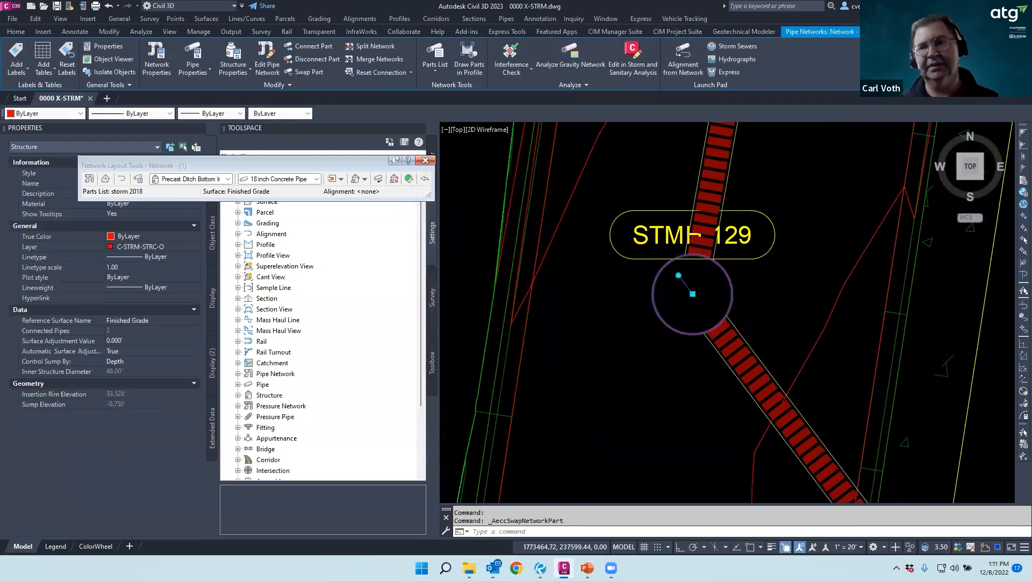
# Swap the STMH 130 structure for the same second listed Precast Type J8 Manhole (Eccentric Cone) size
pyautogui.scroll(-4, 613, 352)
pyautogui.scroll(5, 649, 217)
pyautogui.scroll(2, 613, 217)
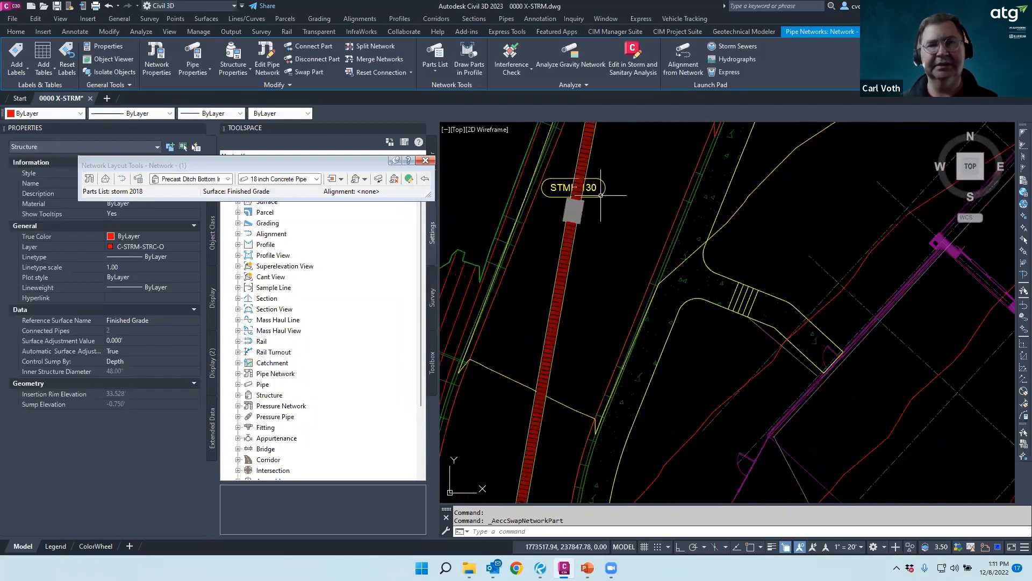
pyautogui.click(573, 210)
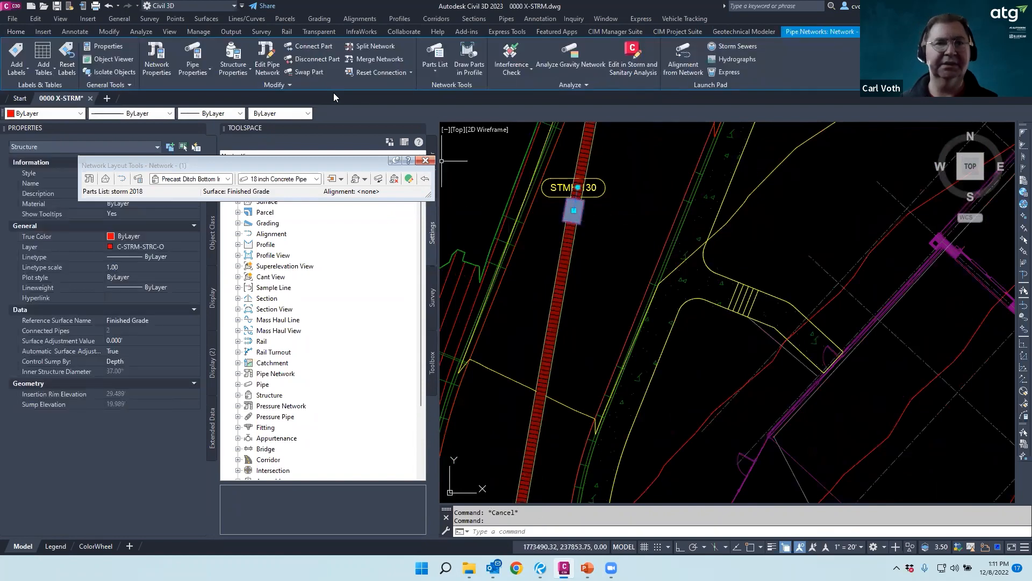
pyautogui.click(302, 72)
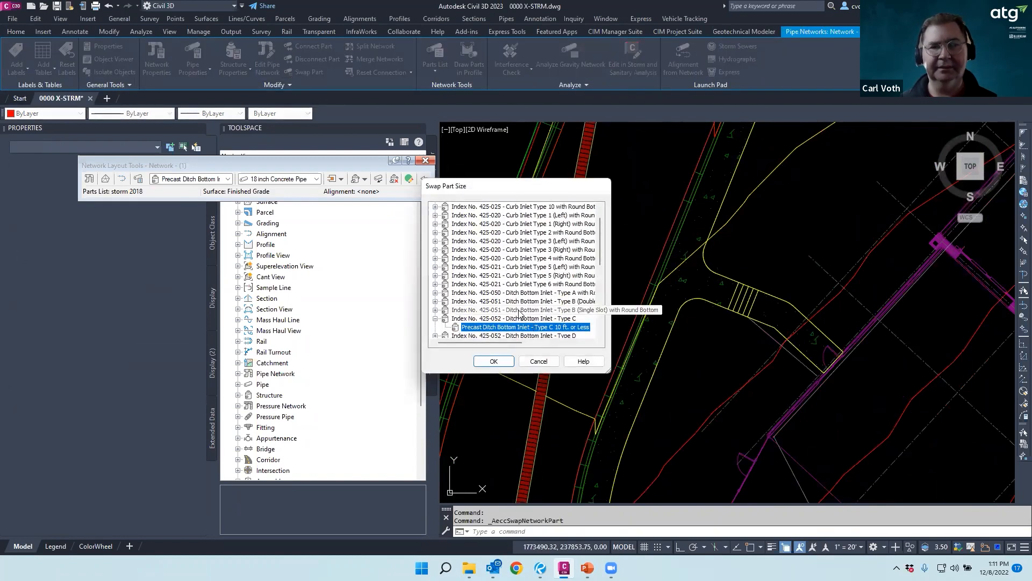
pyautogui.scroll(-6, 520, 315)
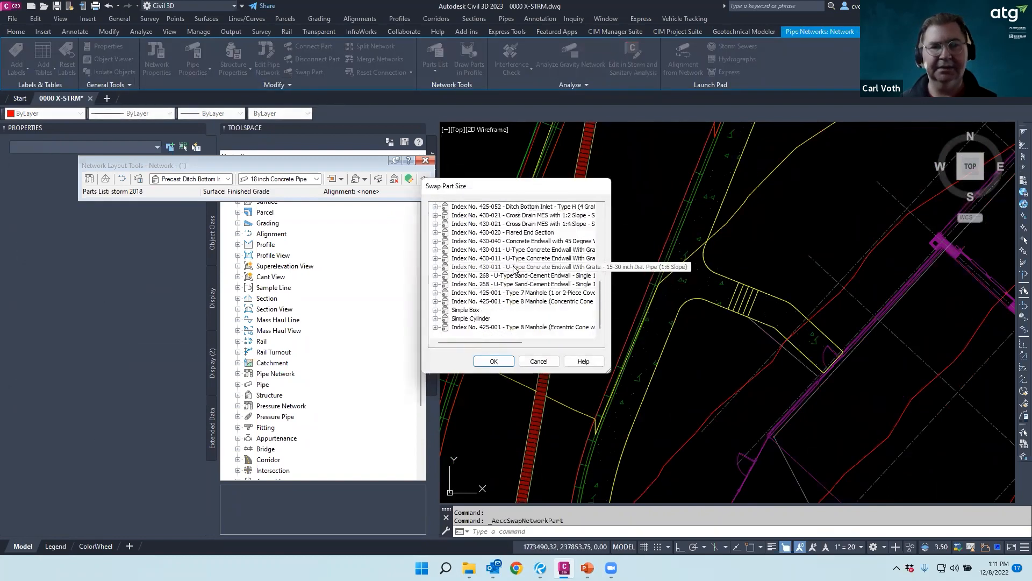
pyautogui.click(487, 328)
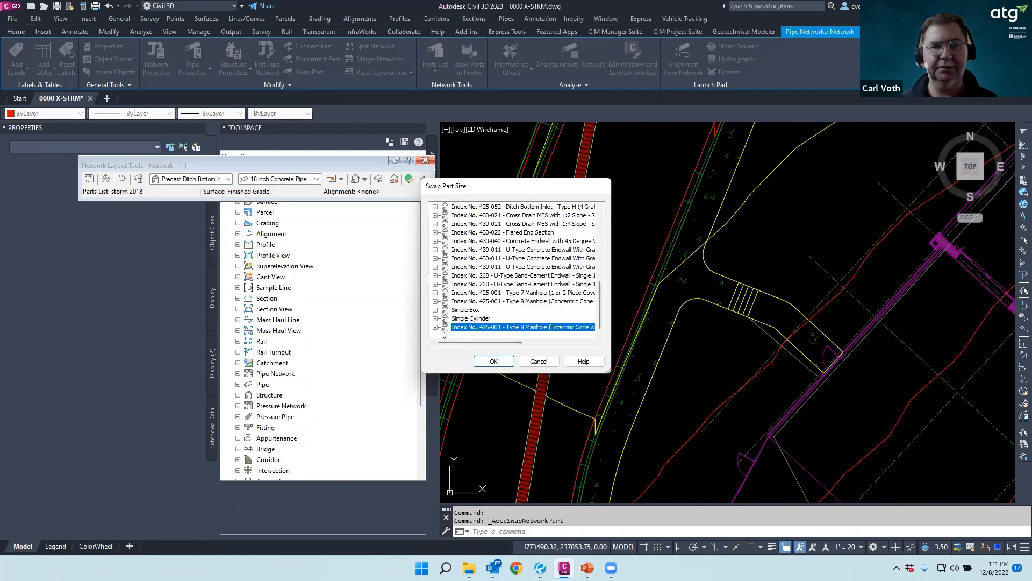
pyautogui.click(436, 327)
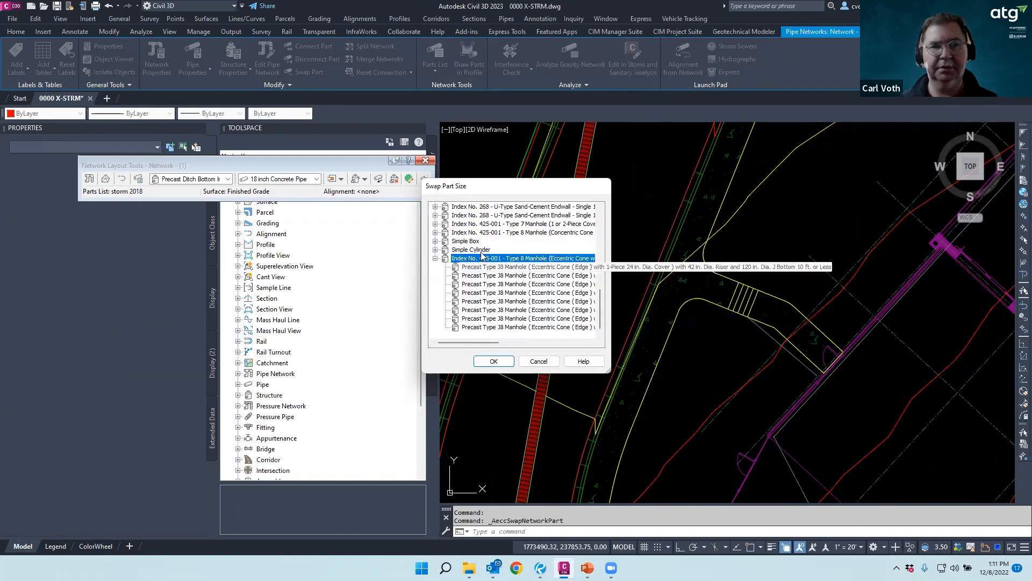
pyautogui.click(506, 275)
pyautogui.click(493, 361)
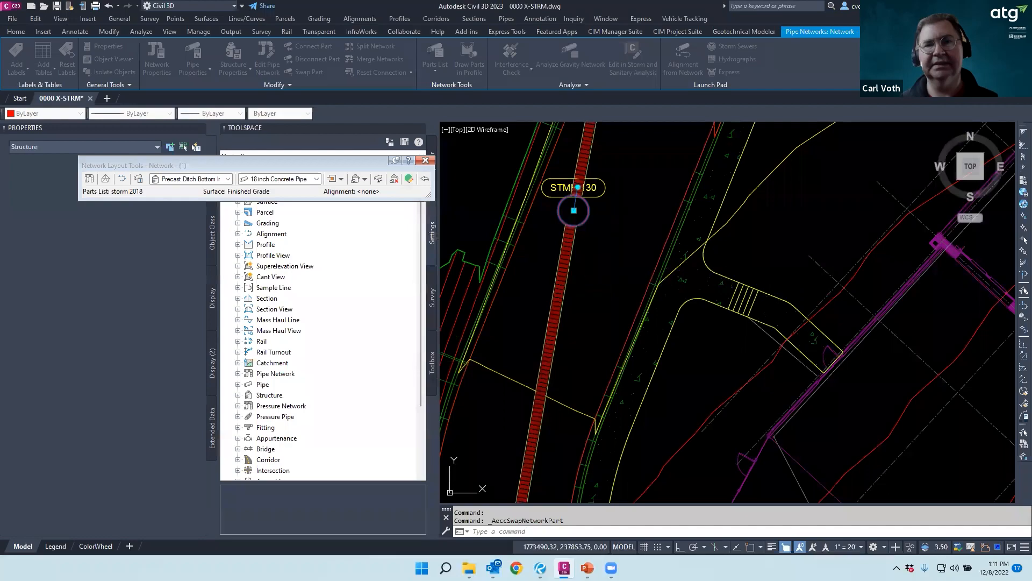
# Adjust the STMH 131 inlet in the northwest parking area with a grip stretch and clear the selection
pyautogui.scroll(-3, 549, 325)
pyautogui.scroll(6, 549, 325)
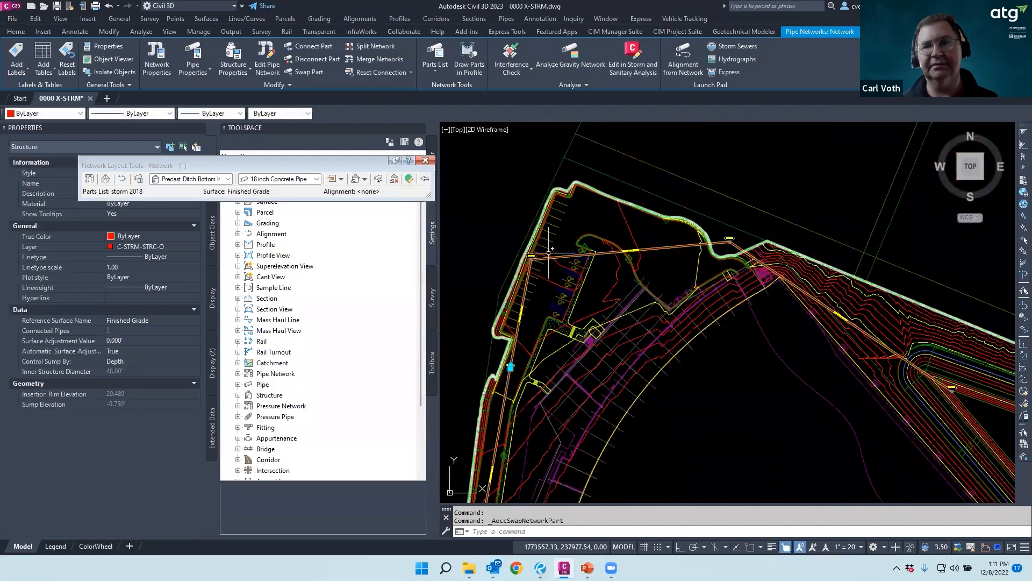
pyautogui.scroll(5, 495, 284)
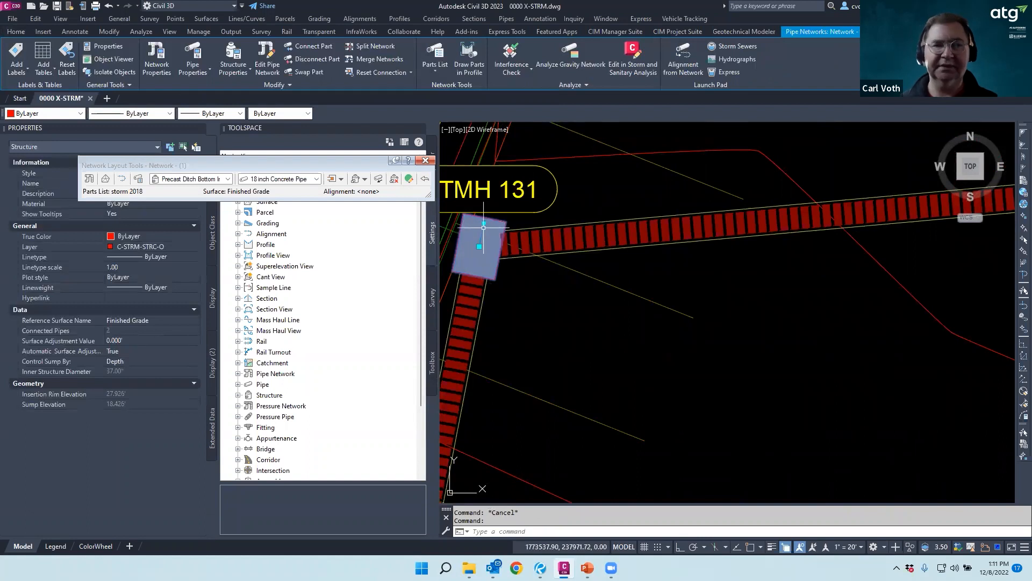
pyautogui.click(479, 246)
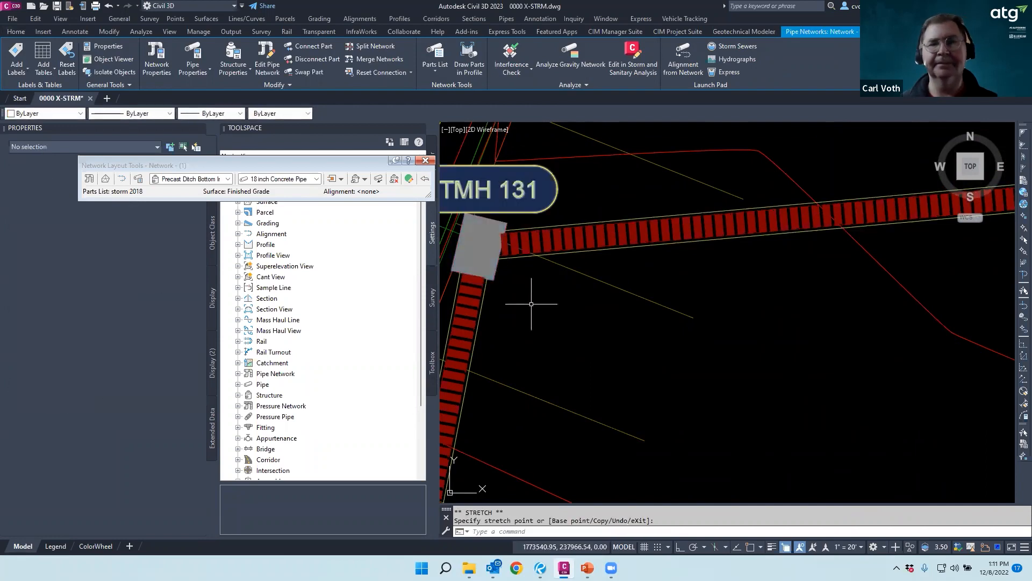
pyautogui.press('Escape')
# Swap the STMH 132 structure for a size listed under Index No. 425-001 Type 8 Manhole (Eccentric Cone)
pyautogui.scroll(-6, 697, 309)
pyautogui.scroll(7, 697, 309)
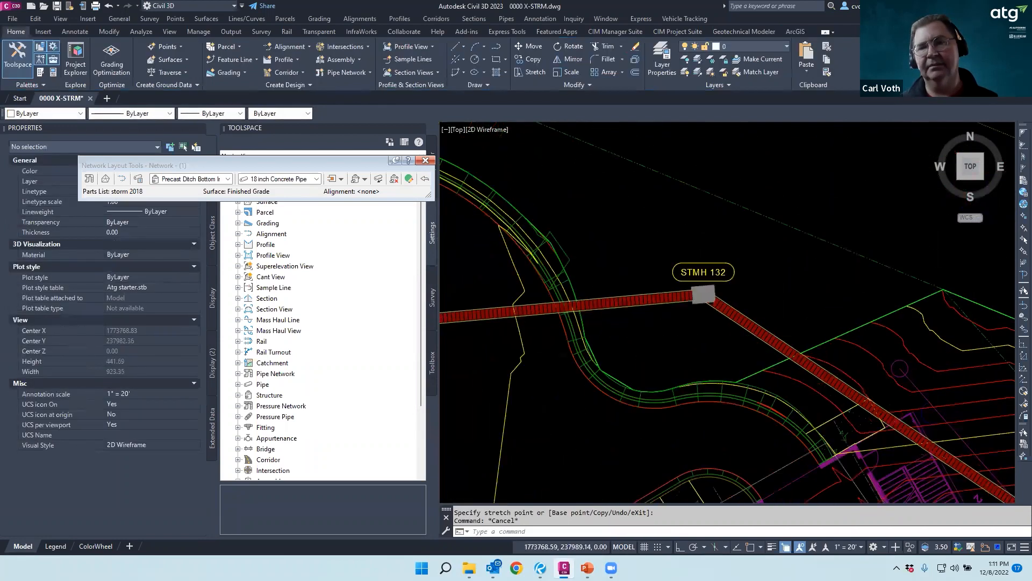
pyautogui.click(690, 289)
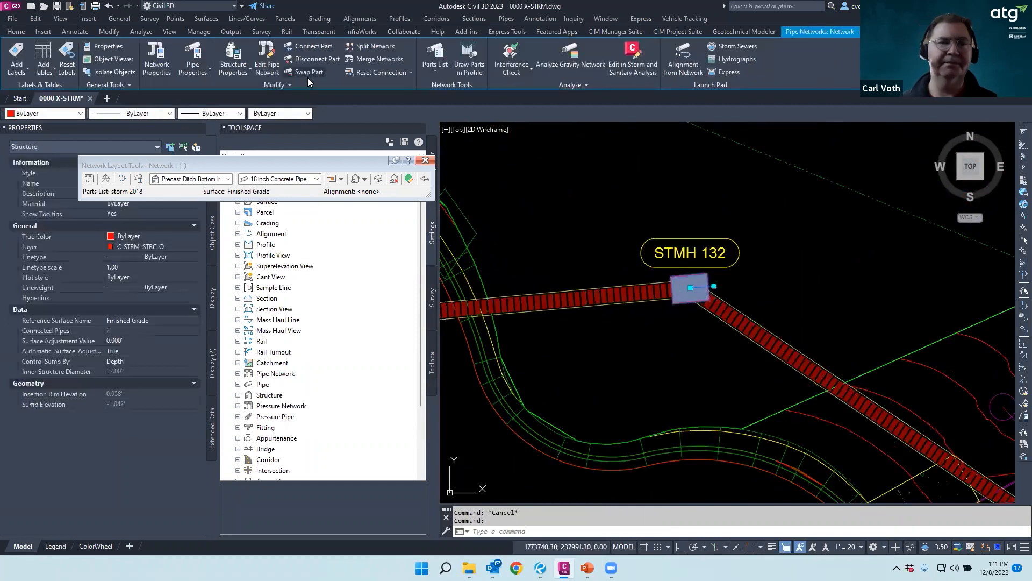
pyautogui.click(306, 72)
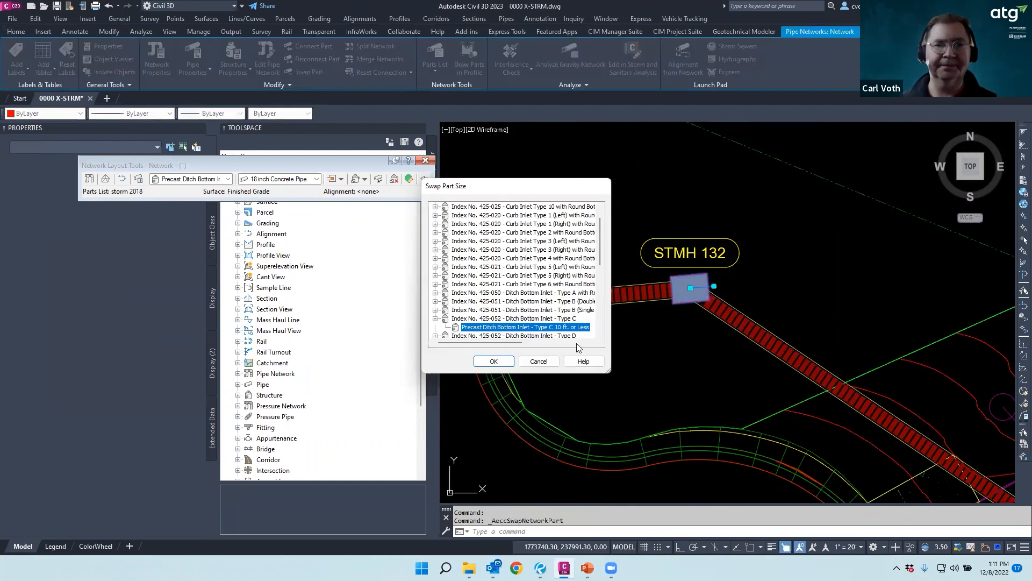
pyautogui.scroll(-7, 515, 327)
pyautogui.click(498, 328)
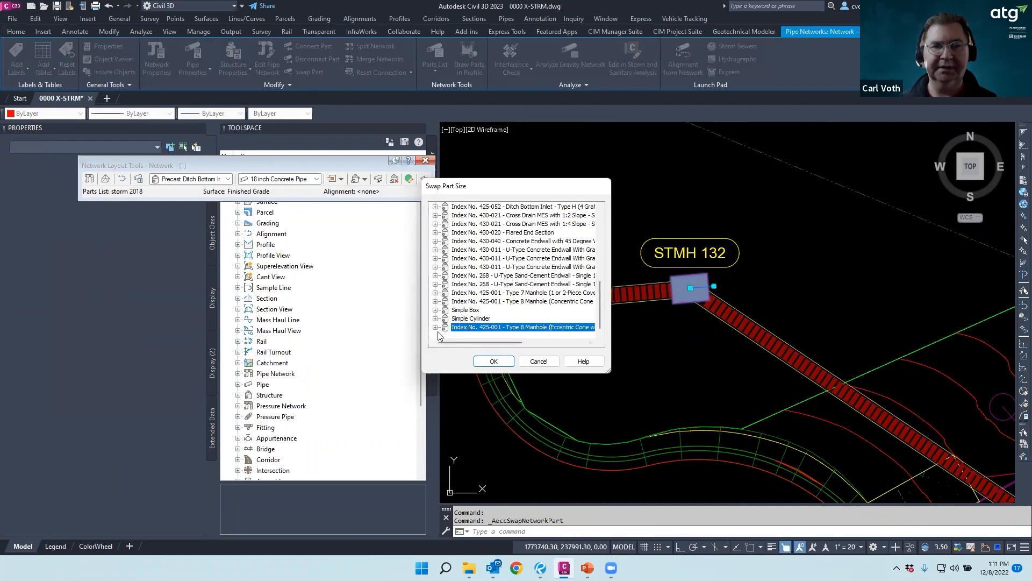
pyautogui.click(436, 328)
pyautogui.click(500, 275)
pyautogui.click(493, 362)
# Swap the STMH 133 structure at the pond for the Flared End Section - 30 in. Dia. under Index No. 430-020
pyautogui.scroll(-7, 553, 230)
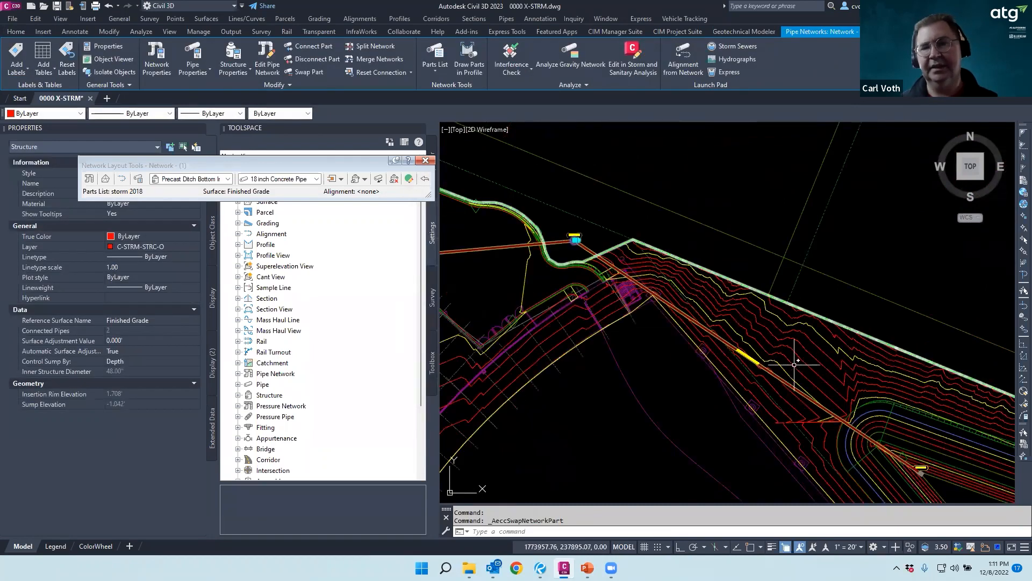
pyautogui.scroll(-4, 741, 341)
pyautogui.scroll(10, 742, 341)
pyautogui.press('Escape')
pyautogui.press('Escape')
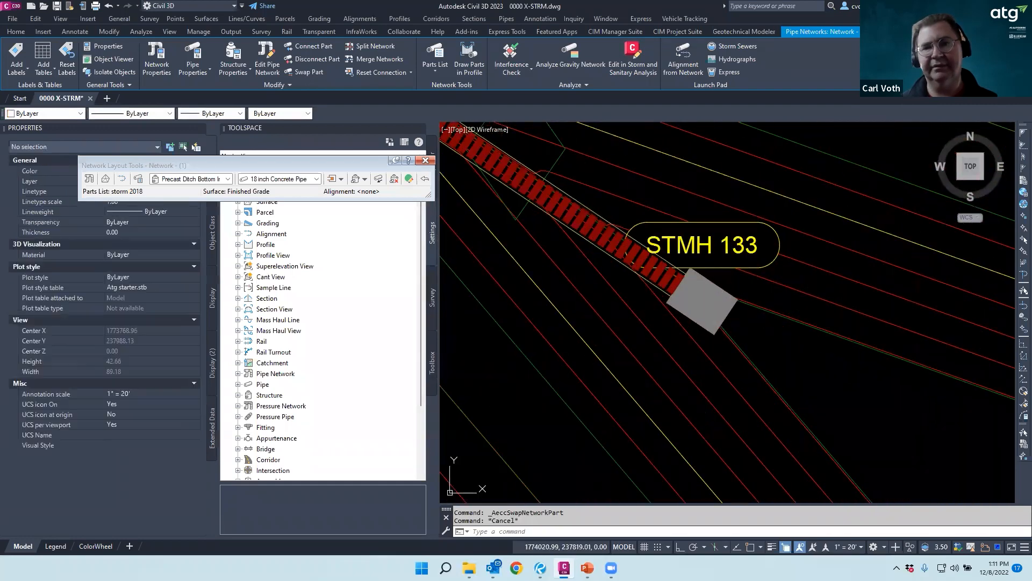
pyautogui.click(723, 305)
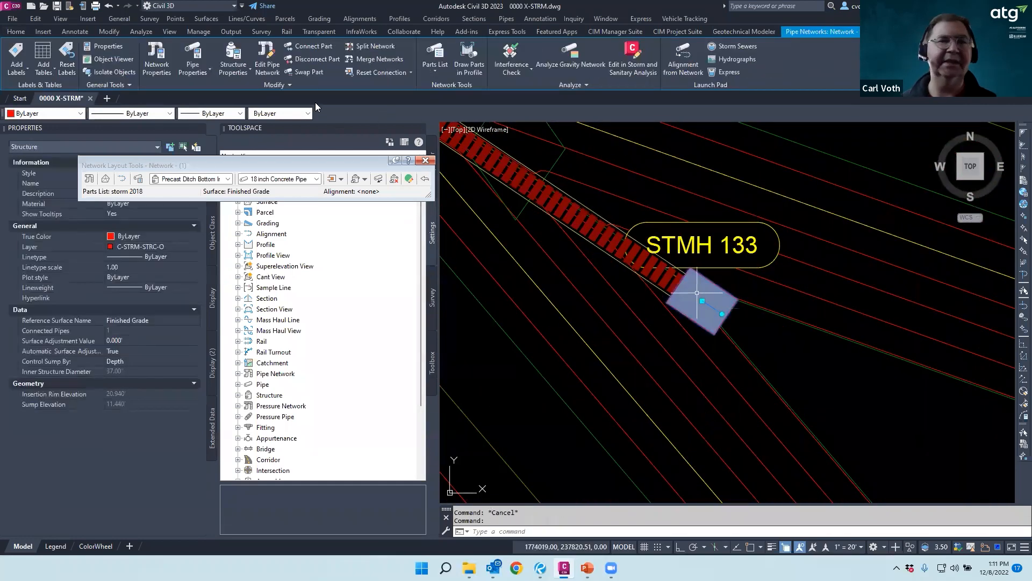
pyautogui.click(310, 72)
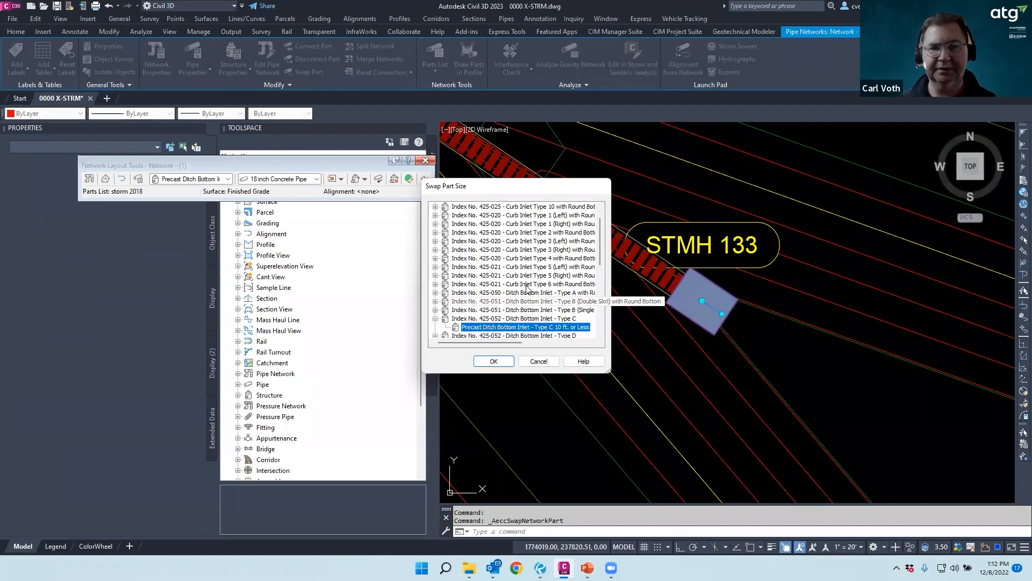
pyautogui.scroll(-4, 527, 290)
pyautogui.click(512, 301)
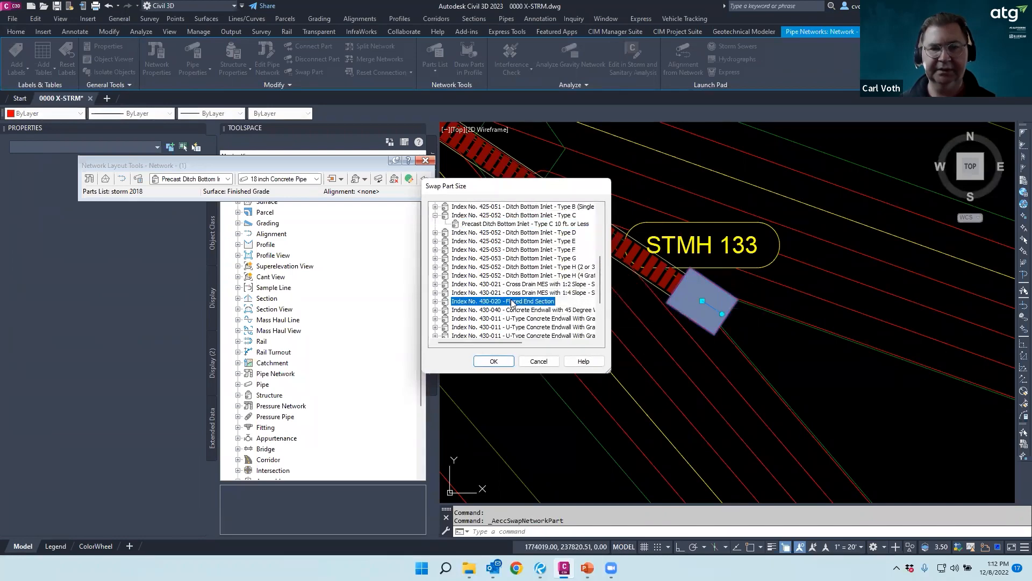
pyautogui.click(435, 301)
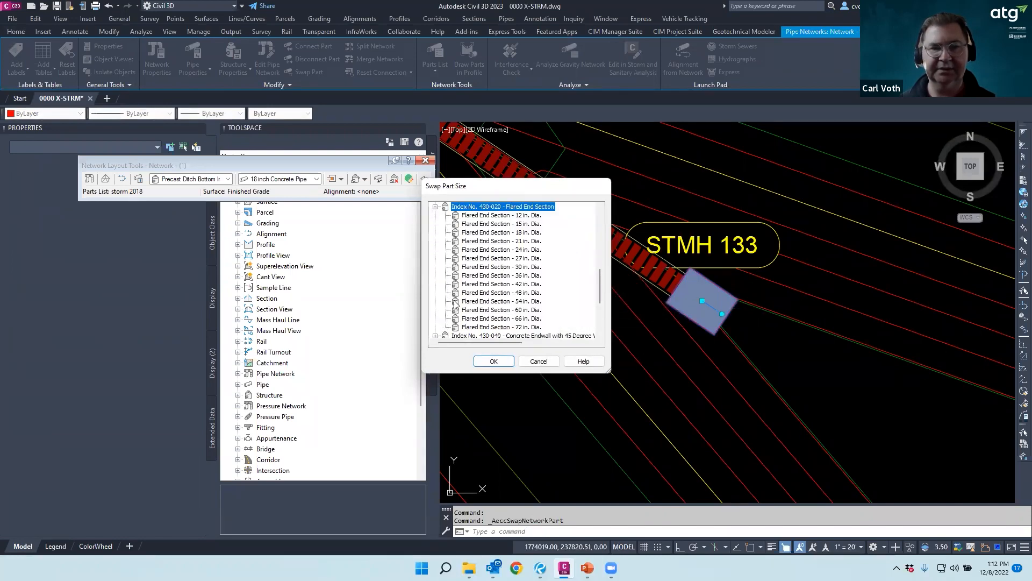
pyautogui.click(495, 267)
pyautogui.click(499, 363)
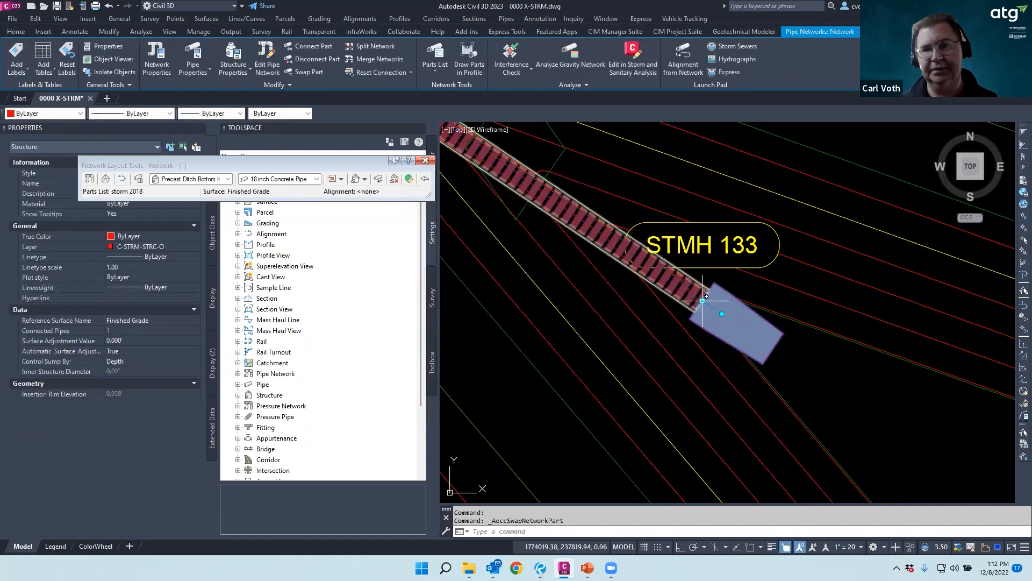
# Grip-stretch the STMH 133 flared end section southeast, extending the last pipe farther into the pond
pyautogui.click(722, 314)
pyautogui.click(810, 373)
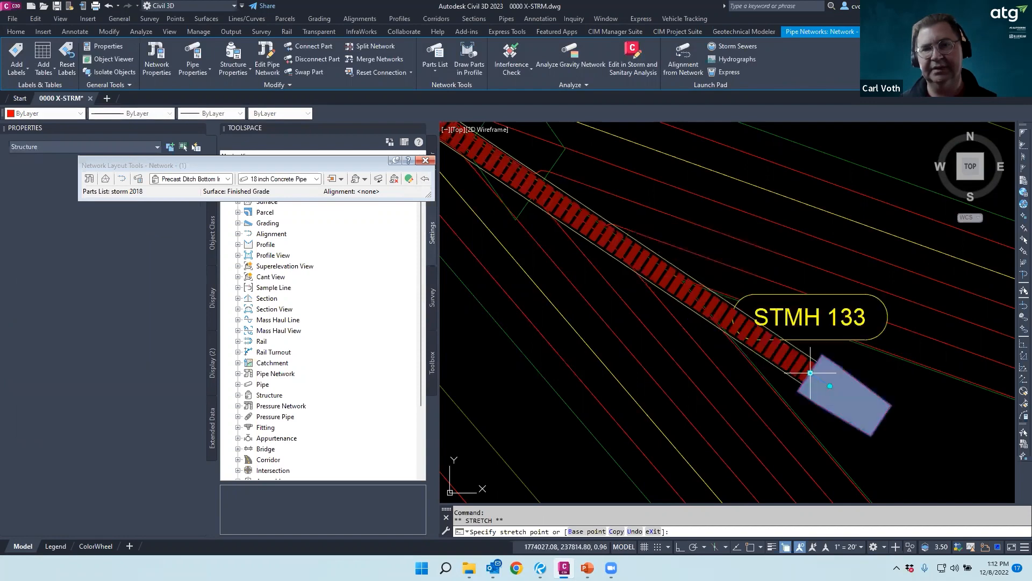
pyautogui.press('Escape')
pyautogui.scroll(-2, 806, 406)
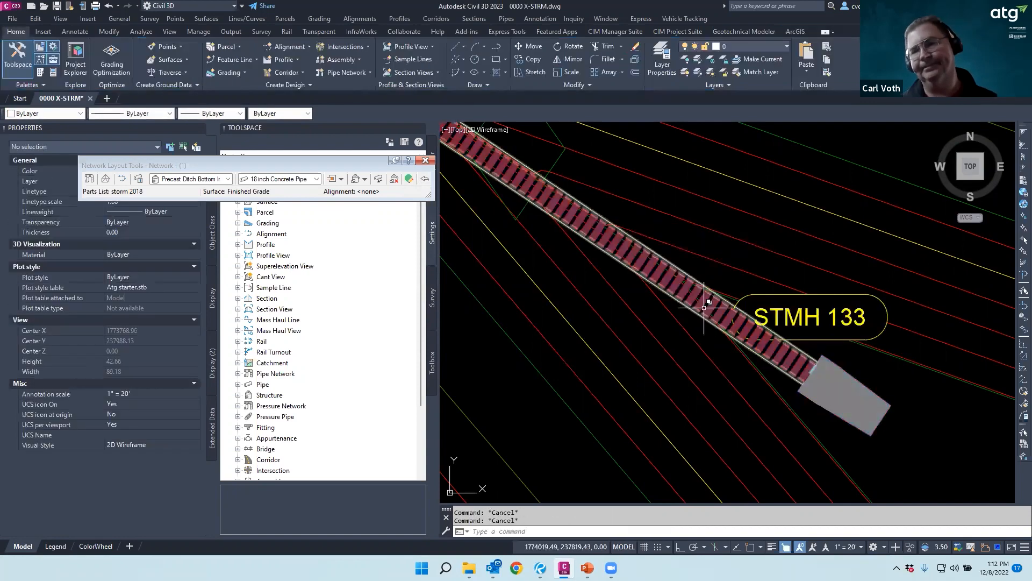
# Move the STMH 133 flared end section back northwest along the pipe line, up the pond slope, and clear the selection
pyautogui.click(788, 367)
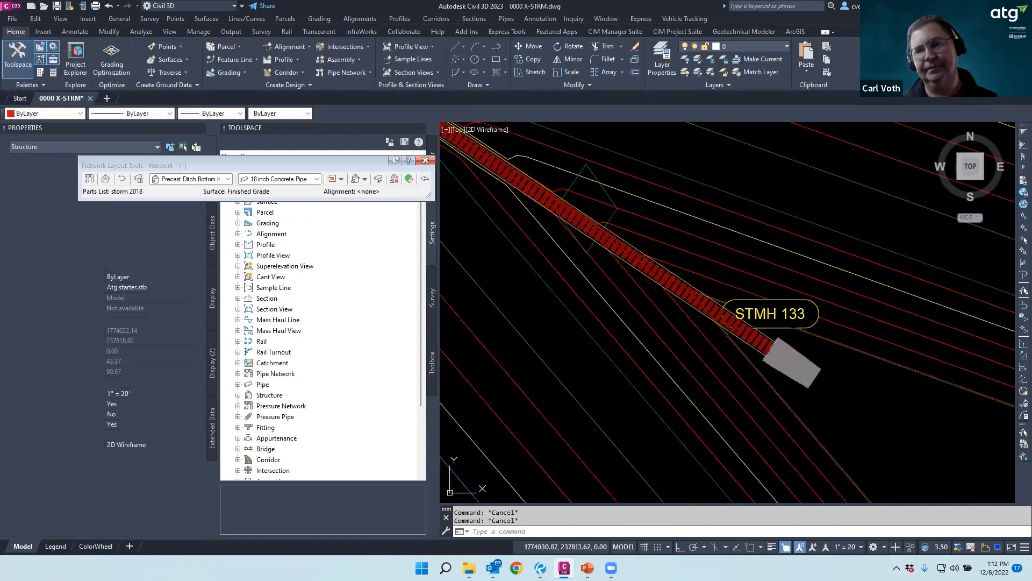
pyautogui.click(790, 362)
pyautogui.click(741, 327)
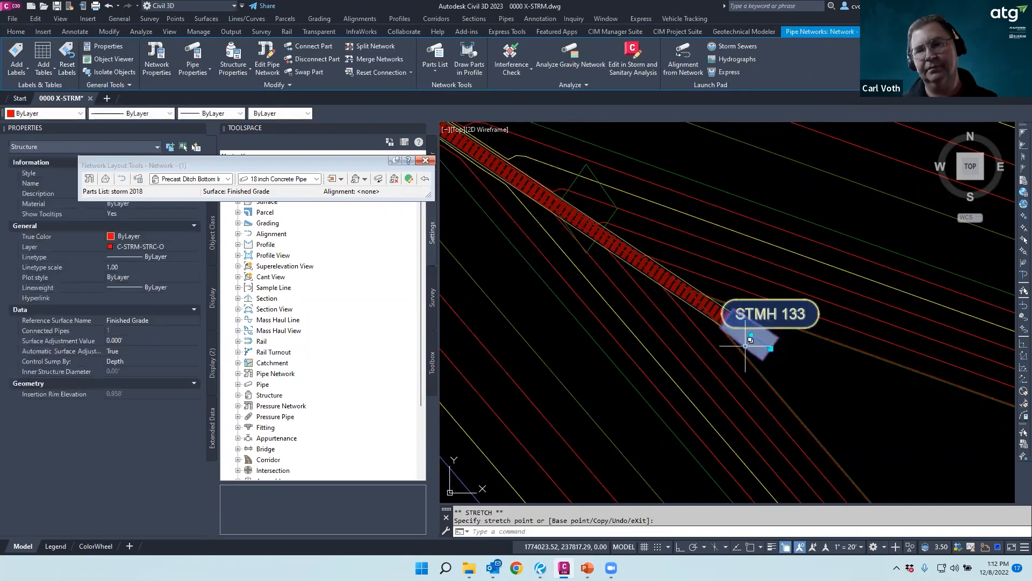
pyautogui.press('Escape')
pyautogui.press('Escape')
pyautogui.click(763, 355)
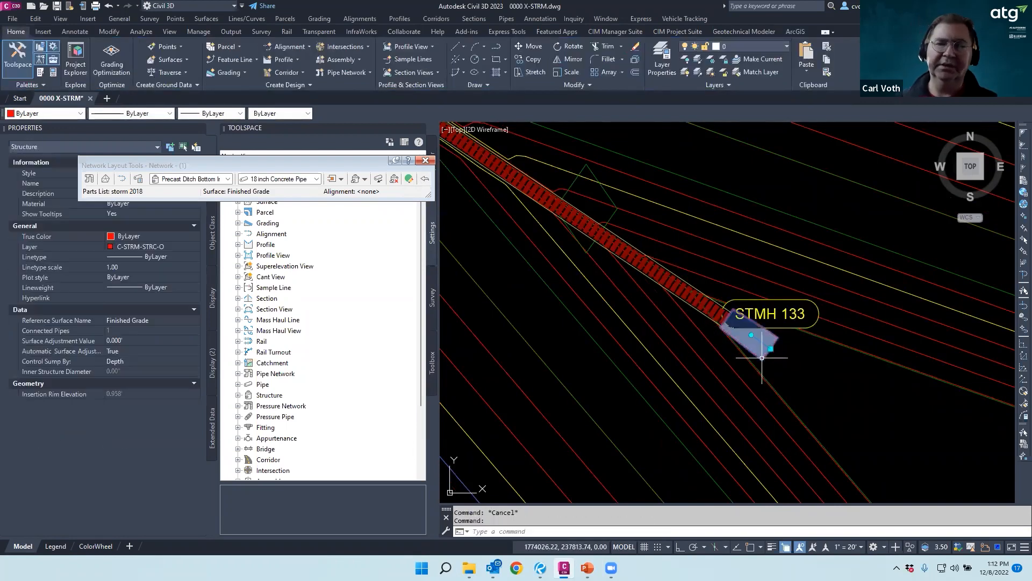
pyautogui.click(752, 336)
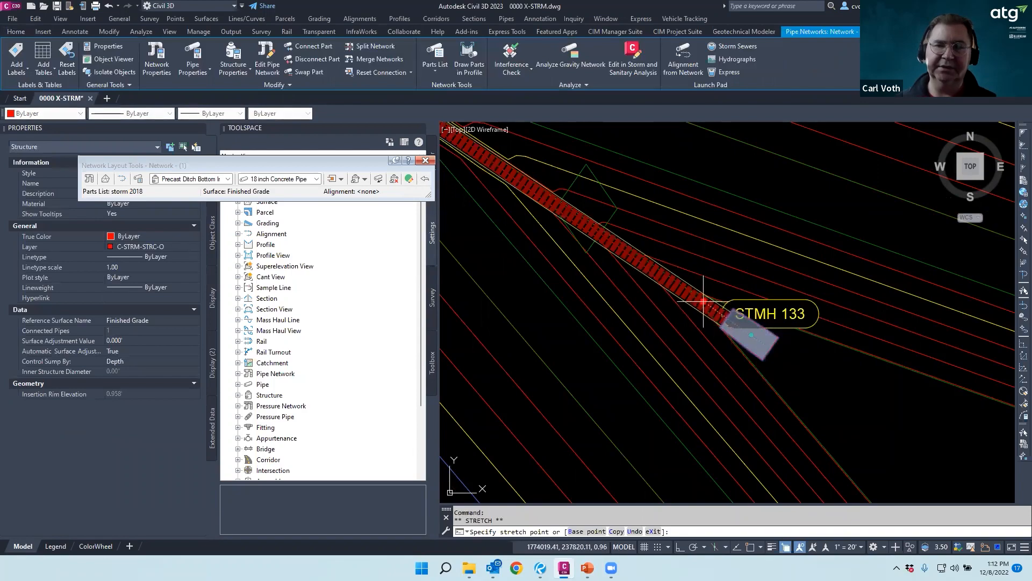
pyautogui.click(683, 294)
pyautogui.press('Escape')
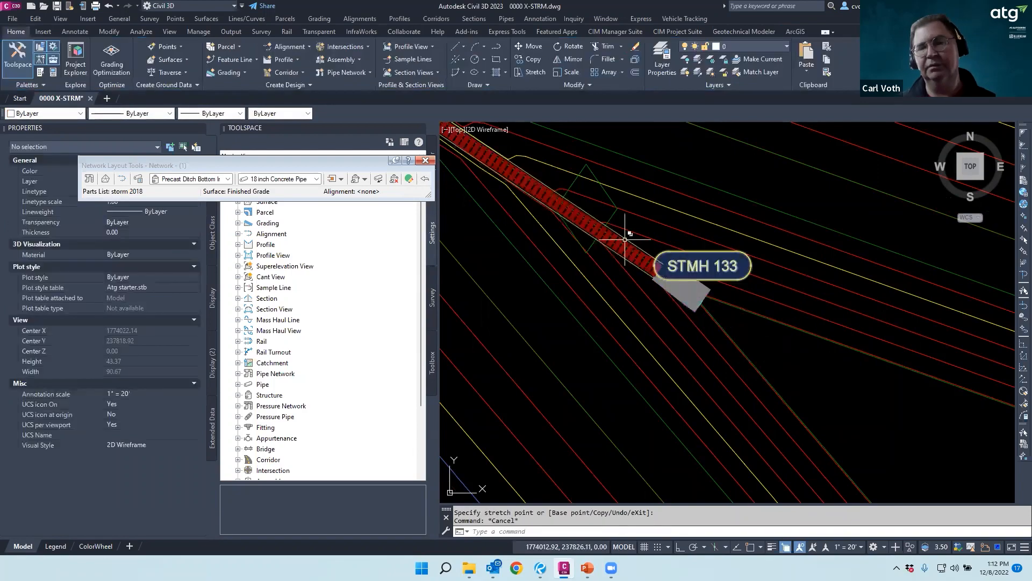
# Set the End Invert Elevation of the pipe between STMH 132 and STMH 133 to 20 feet
pyautogui.scroll(-10, 625, 239)
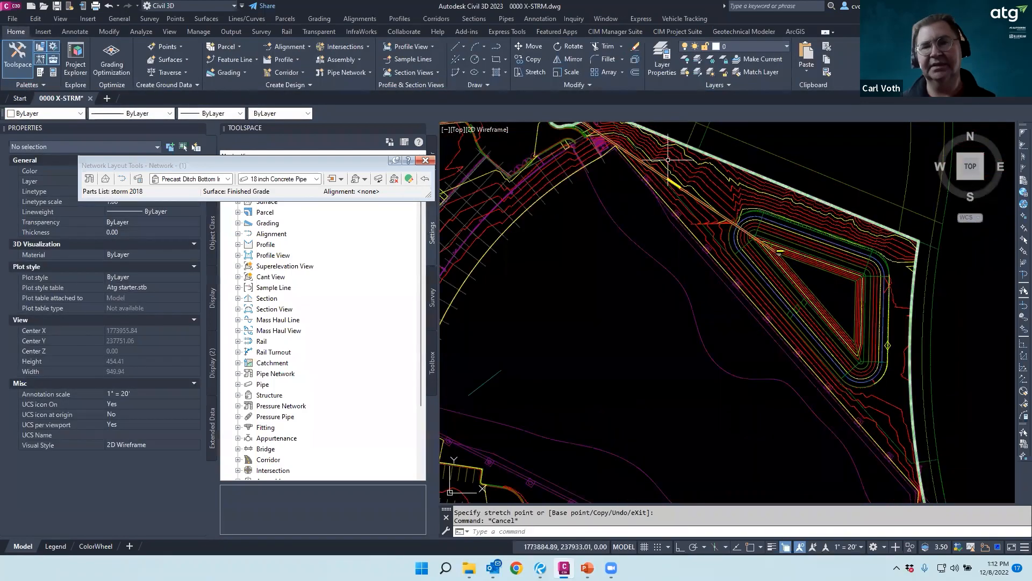
pyautogui.scroll(10, 650, 183)
pyautogui.scroll(-10, 744, 232)
pyautogui.scroll(6, 587, 412)
pyautogui.scroll(-6, 587, 412)
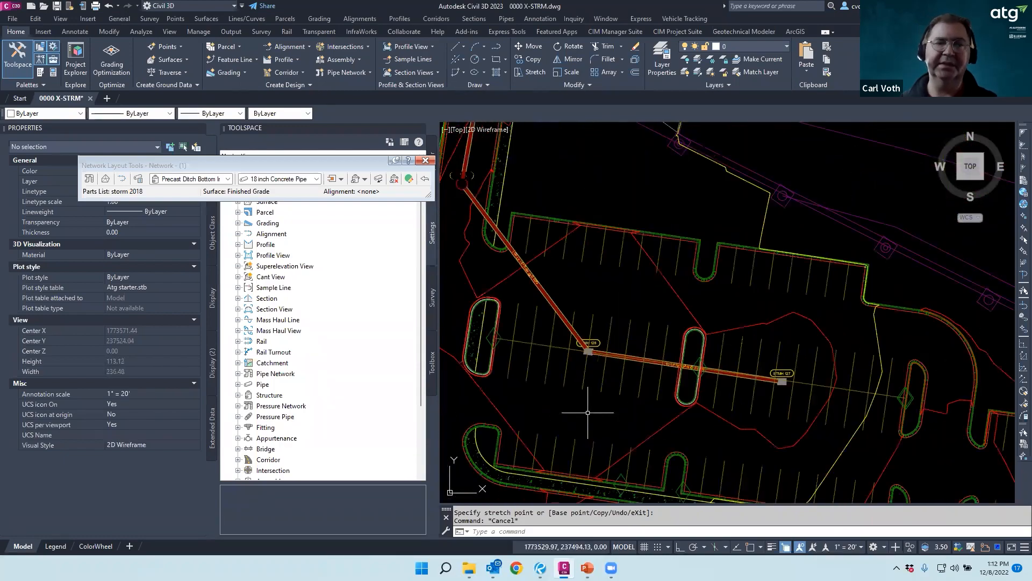
pyautogui.scroll(6, 766, 397)
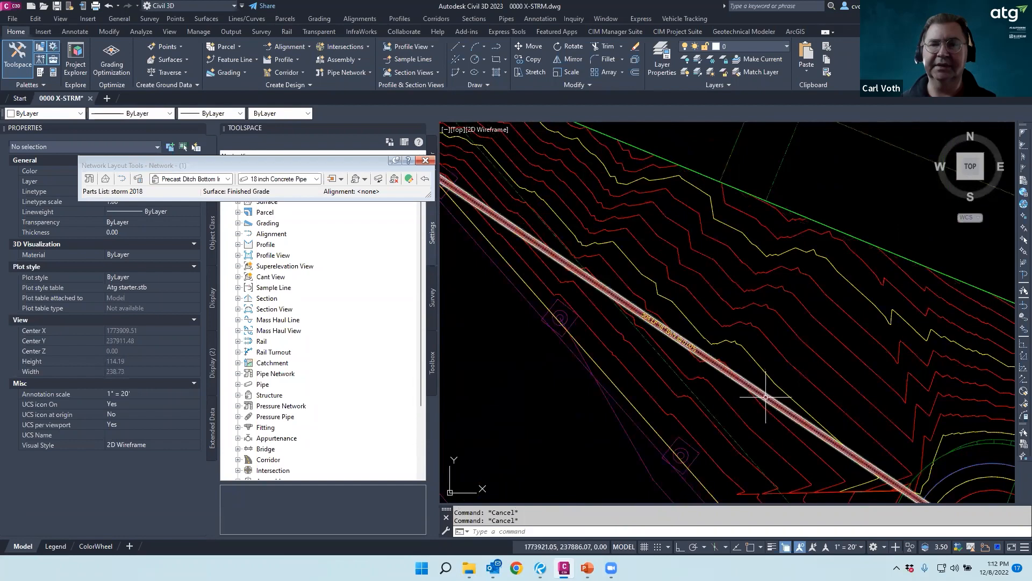
pyautogui.click(766, 397)
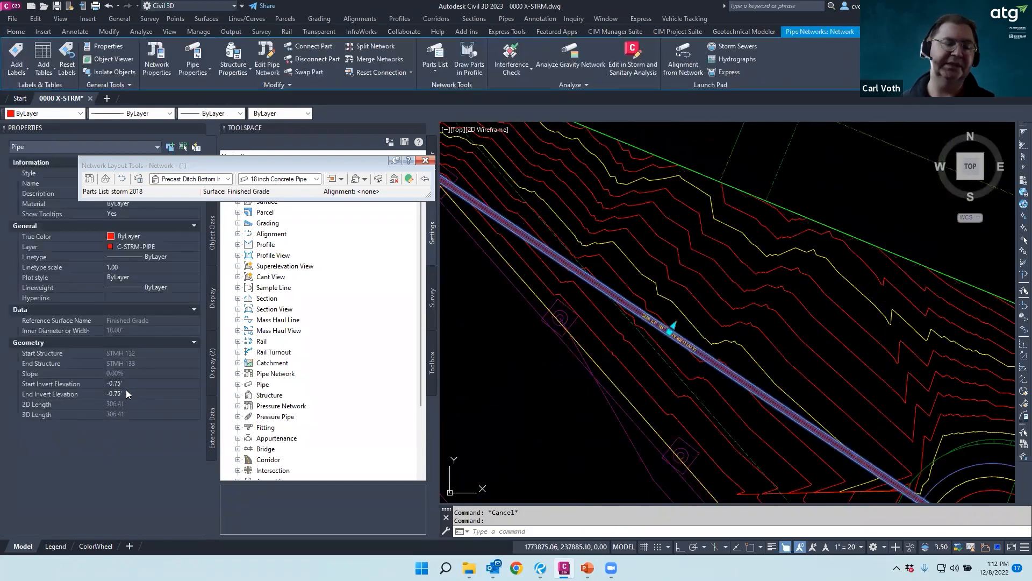
pyautogui.click(108, 394)
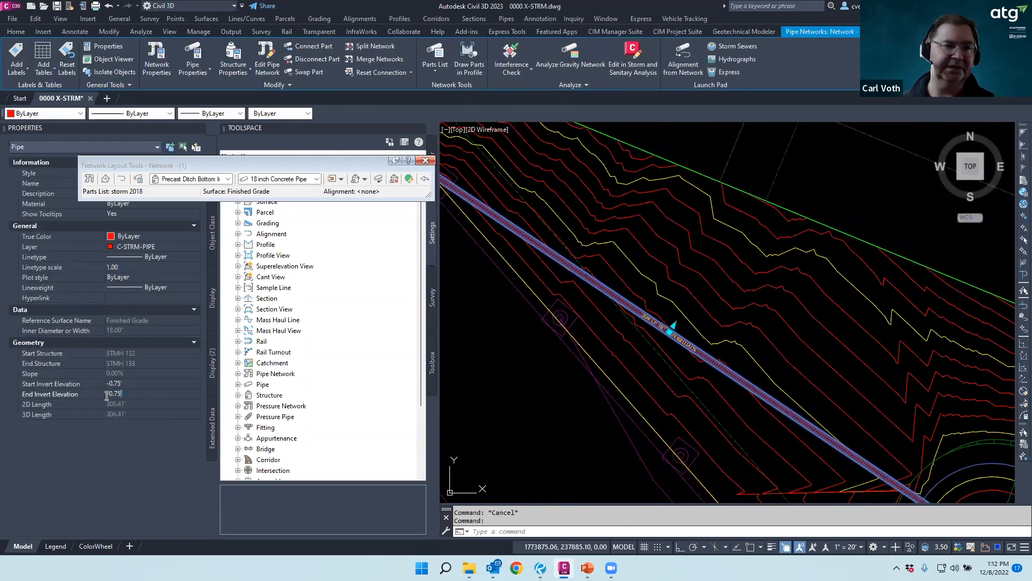
pyautogui.write('20')
pyautogui.press('Return')
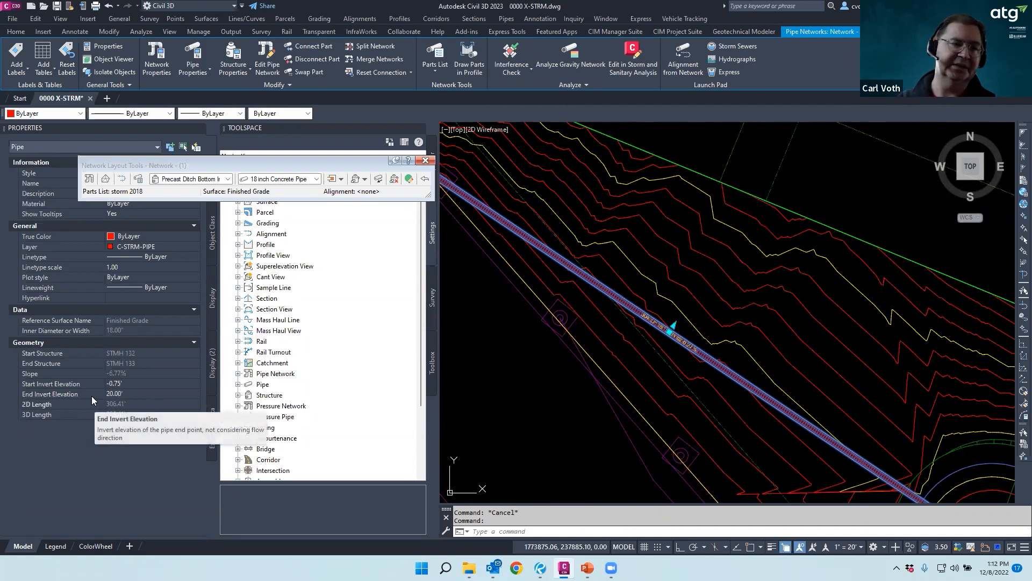
# Set the Start Invert Elevation of the same pipe to 21.00 feet
pyautogui.click(128, 381)
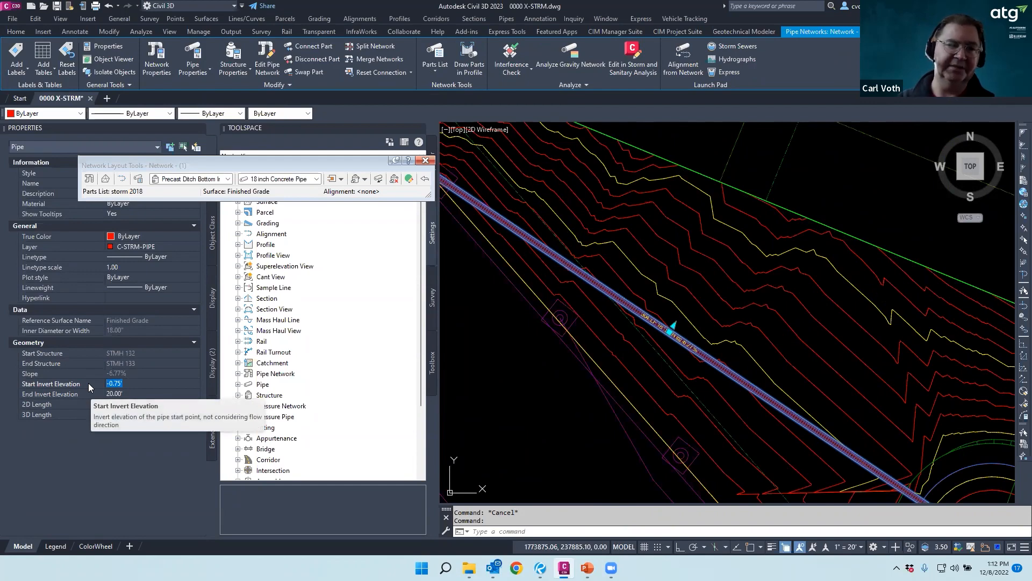
pyautogui.write('21.00')
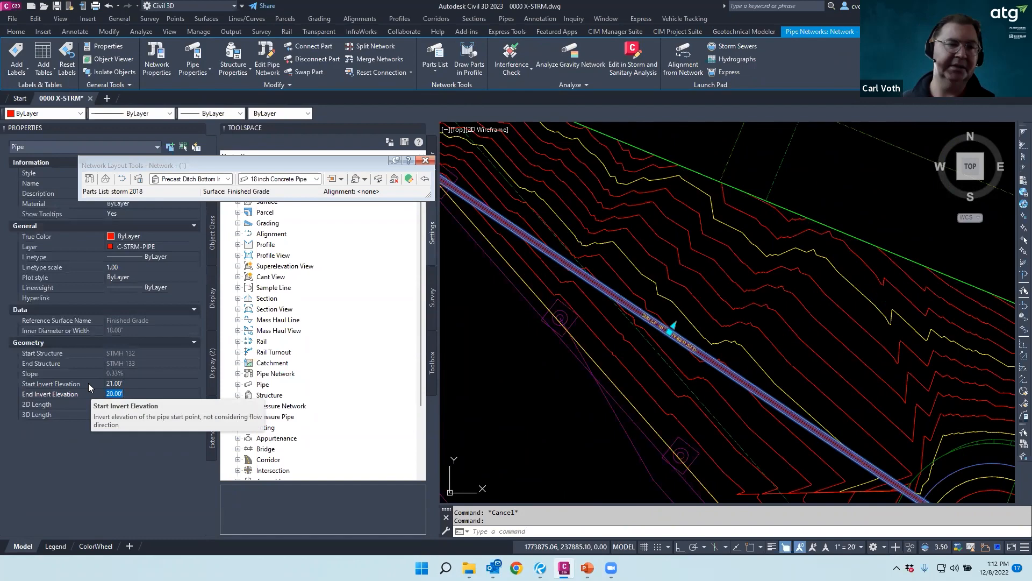
pyautogui.click(60, 423)
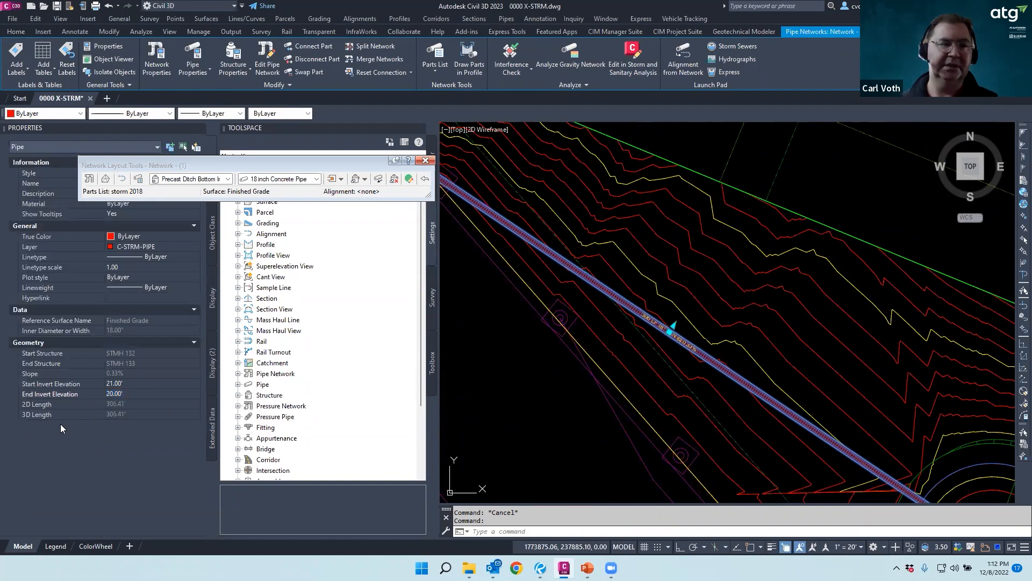
# Set the pipe's Start Invert Elevation at STMH 132 to 21.20 feet and clear the selection
pyautogui.click(131, 384)
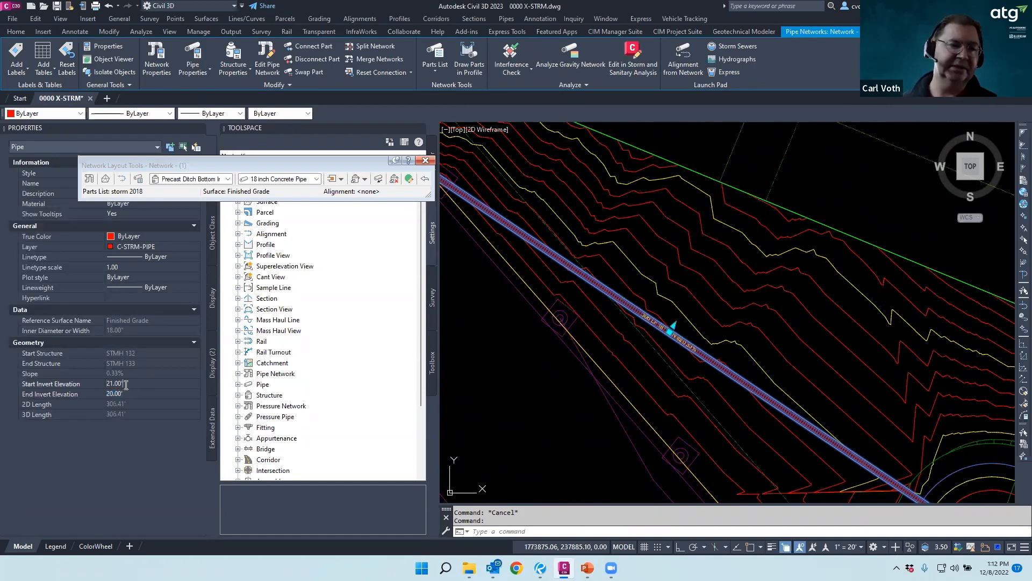
pyautogui.write('21.2')
pyautogui.press('Tab')
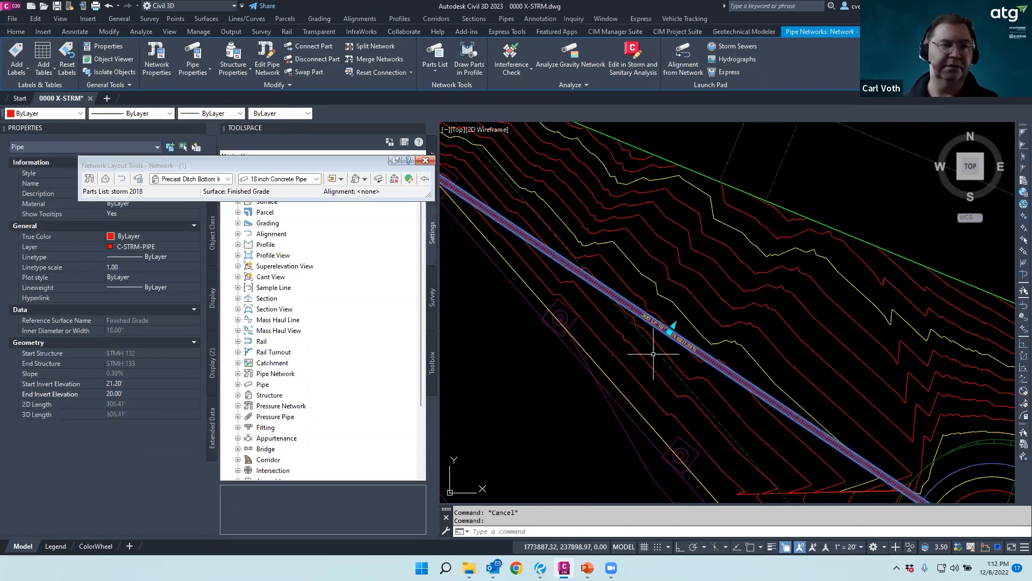
pyautogui.press('Escape')
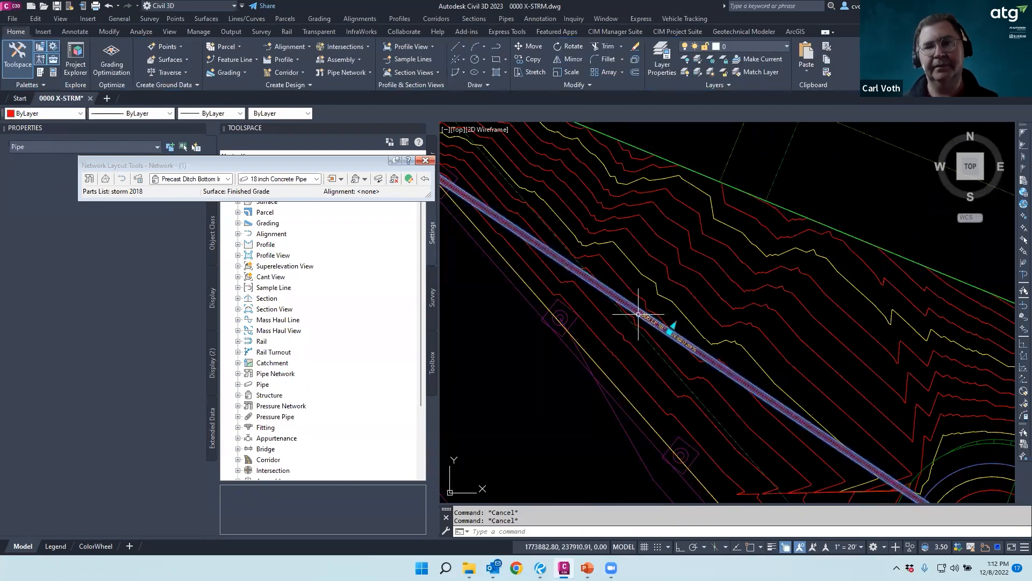
# In the properties of the pipe from STMH 132 to STMH 133, set Pipe Slope (Hold End) to 0.50%
pyautogui.click(638, 315)
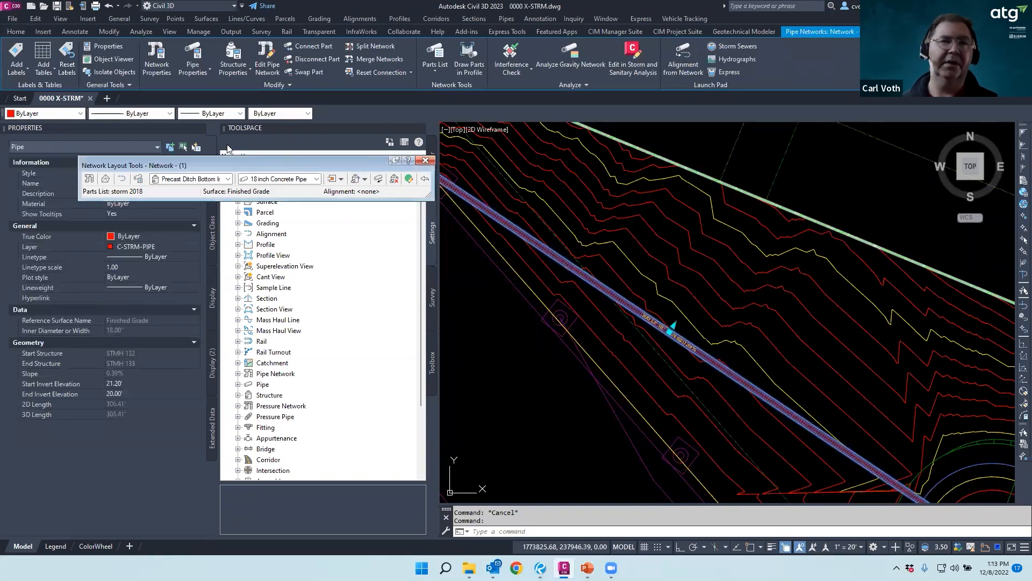
pyautogui.click(193, 54)
pyautogui.scroll(-1, 352, 301)
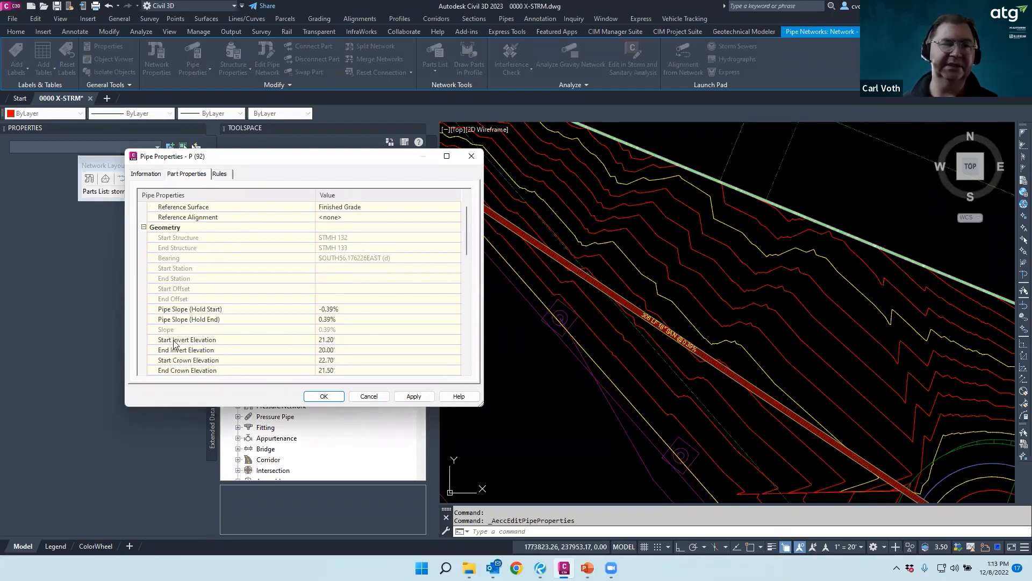
pyautogui.click(340, 352)
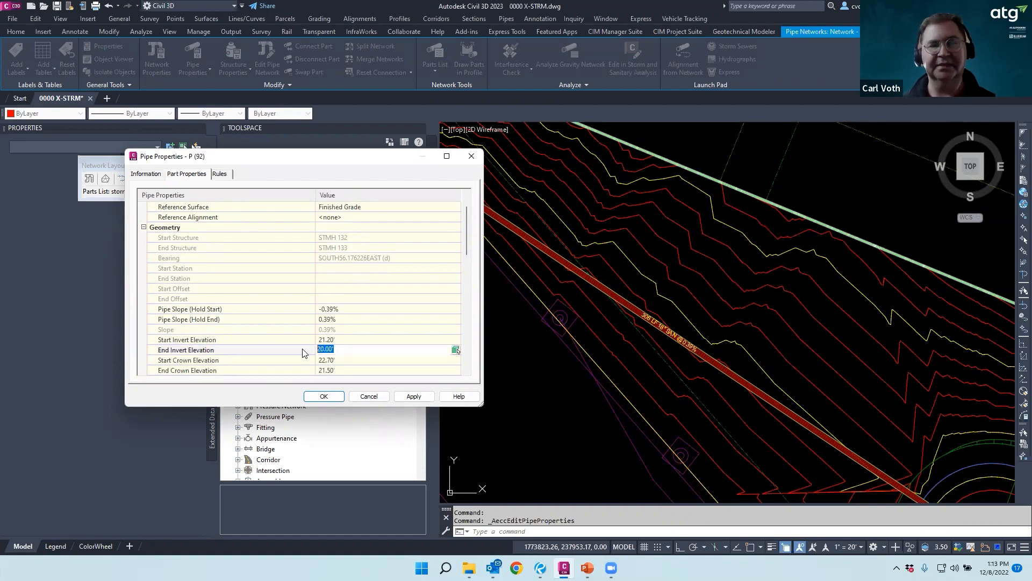
pyautogui.click(347, 320)
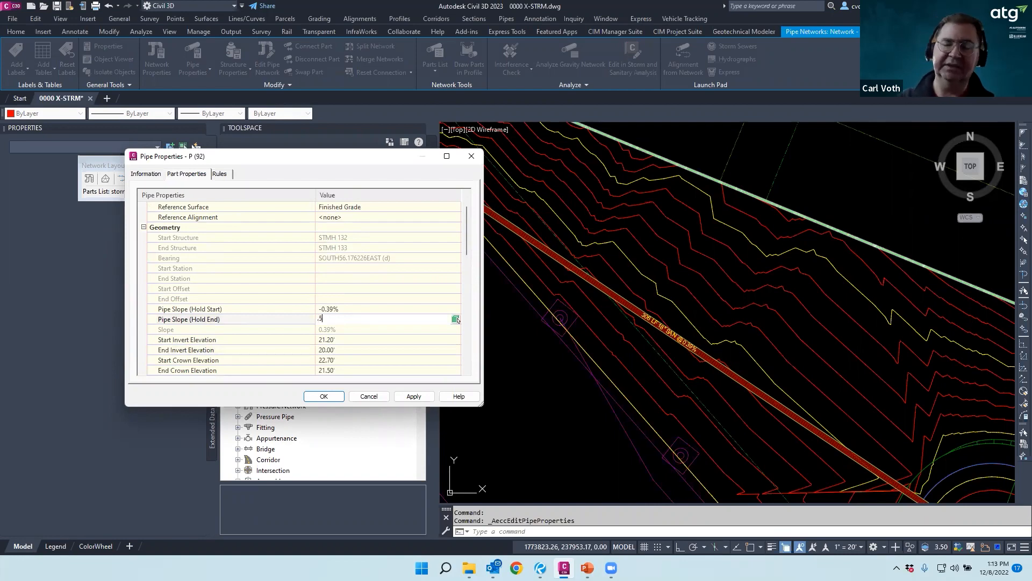
pyautogui.write('.5')
pyautogui.press('Return')
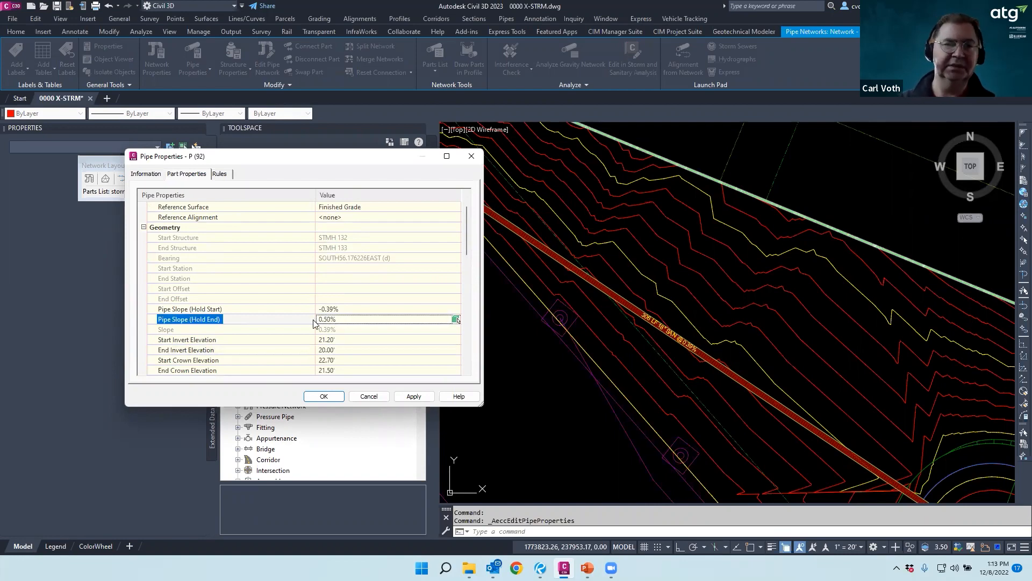
# Apply the slope edit to the pipe from STMH 132 to STMH 133, review its geometry values, and close its properties
pyautogui.click(405, 397)
pyautogui.scroll(-1, 364, 305)
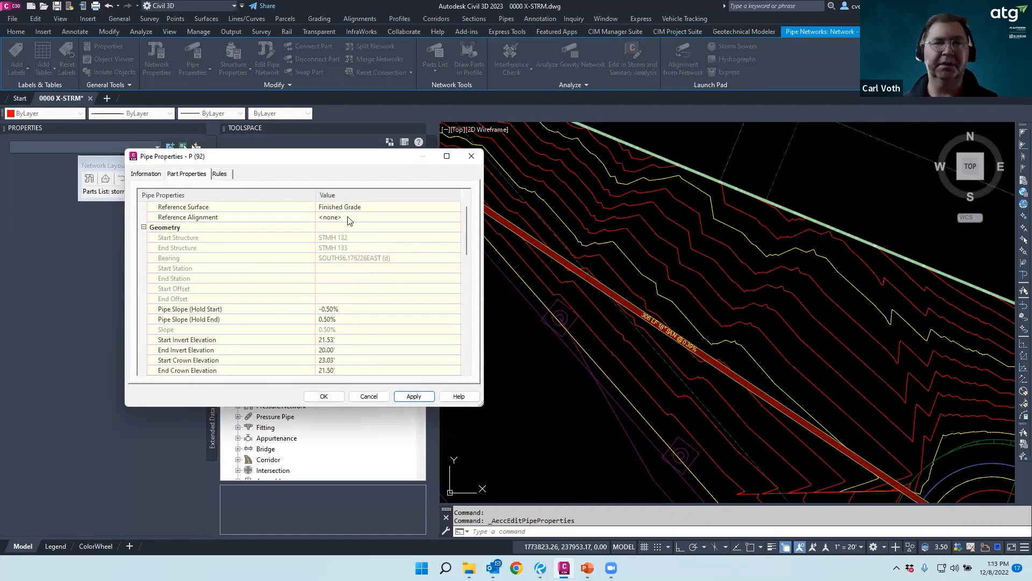
pyautogui.scroll(-4, 359, 301)
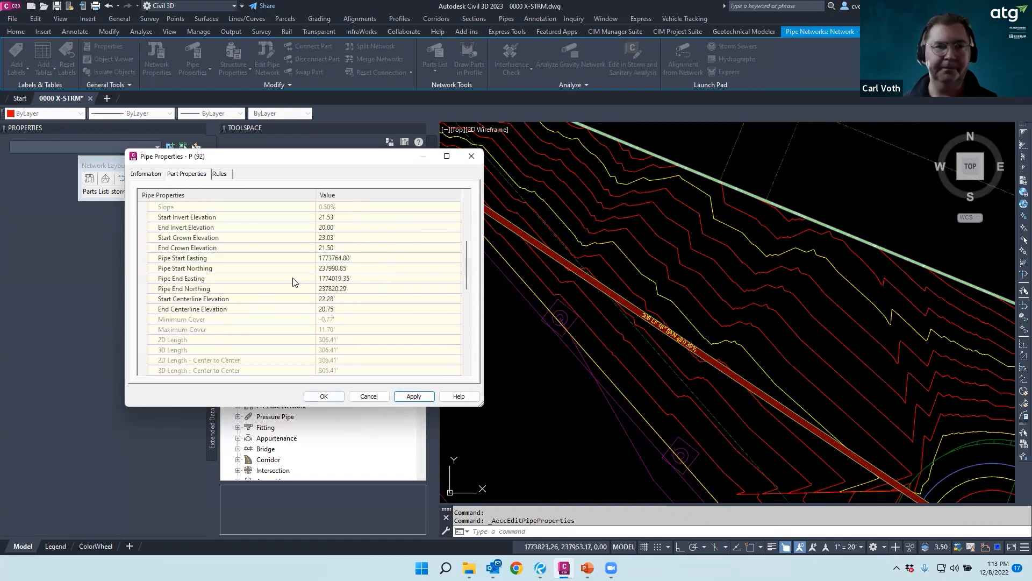
pyautogui.click(321, 397)
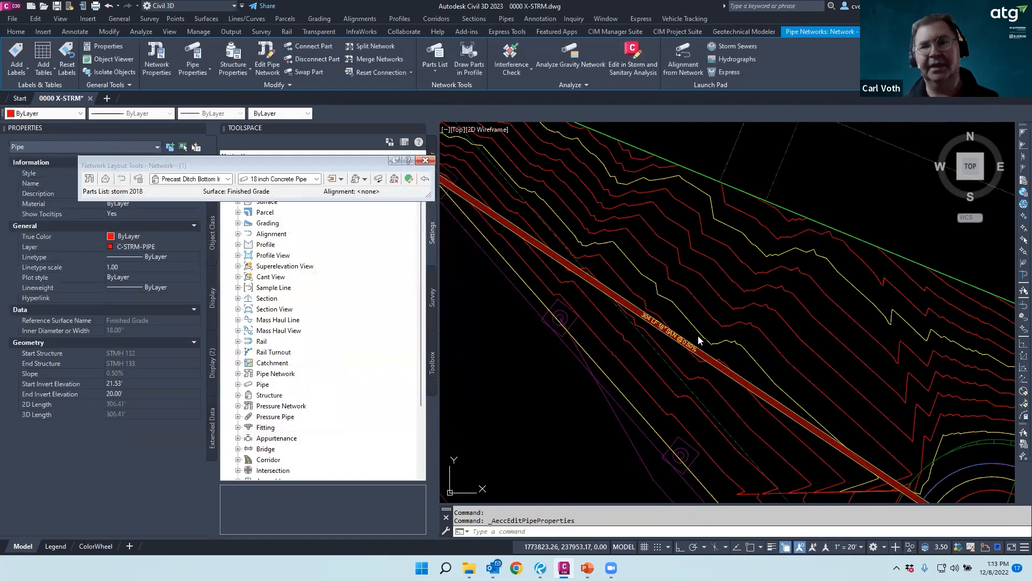
pyautogui.scroll(-5, 634, 284)
pyautogui.scroll(5, 632, 285)
pyautogui.press('Escape')
# Set the End Invert Elevation of the pipe between STMH 131 and STMH 132 to 21.53 feet and clear the selection
pyautogui.click(691, 291)
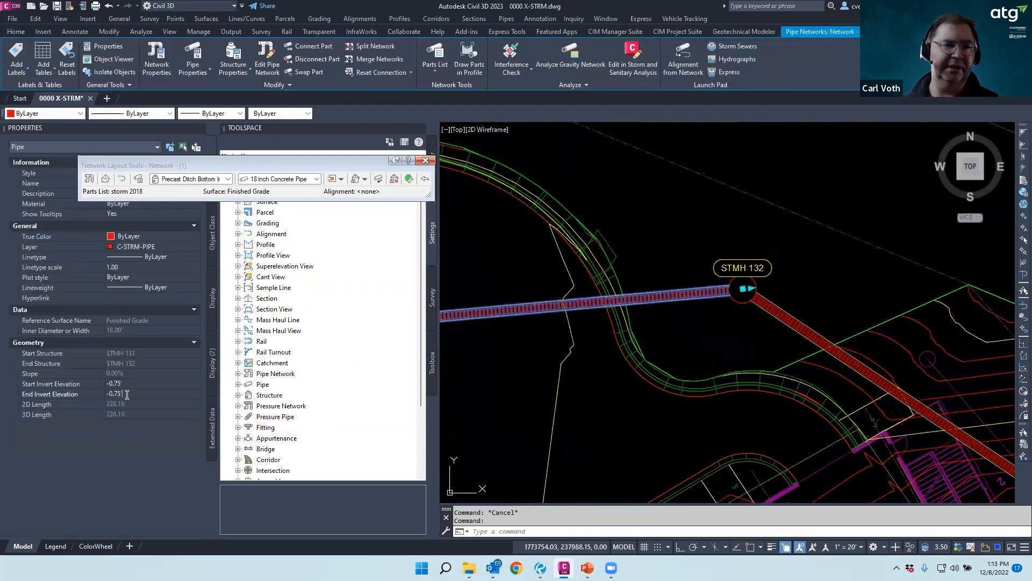
pyautogui.write('2')
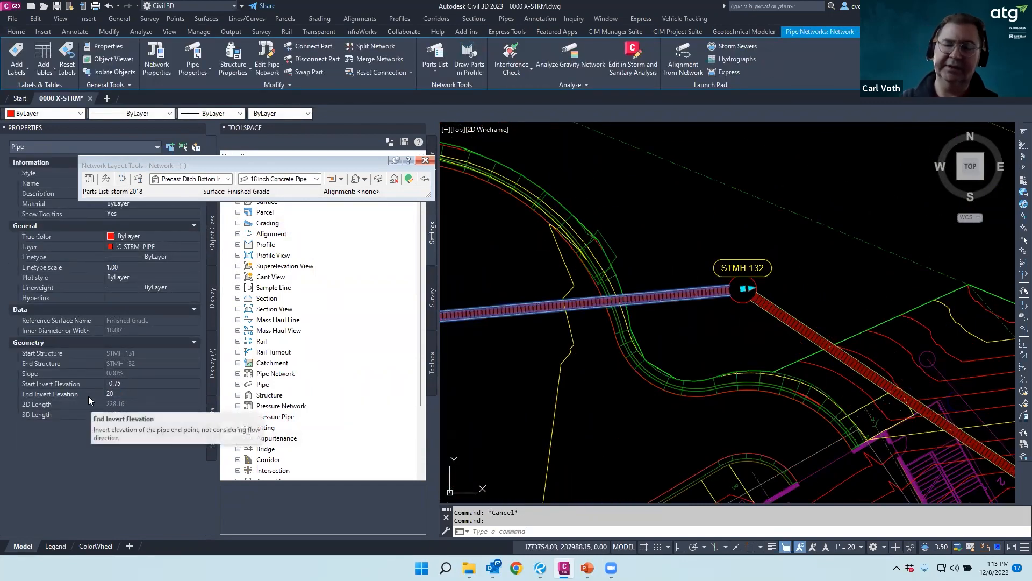
pyautogui.write("1.53'")
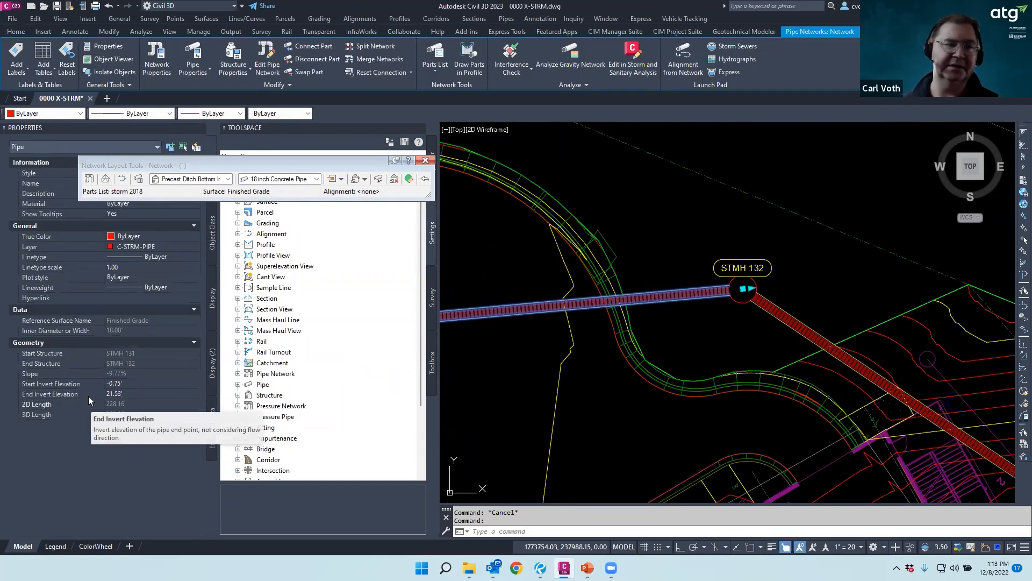
pyautogui.press('Escape')
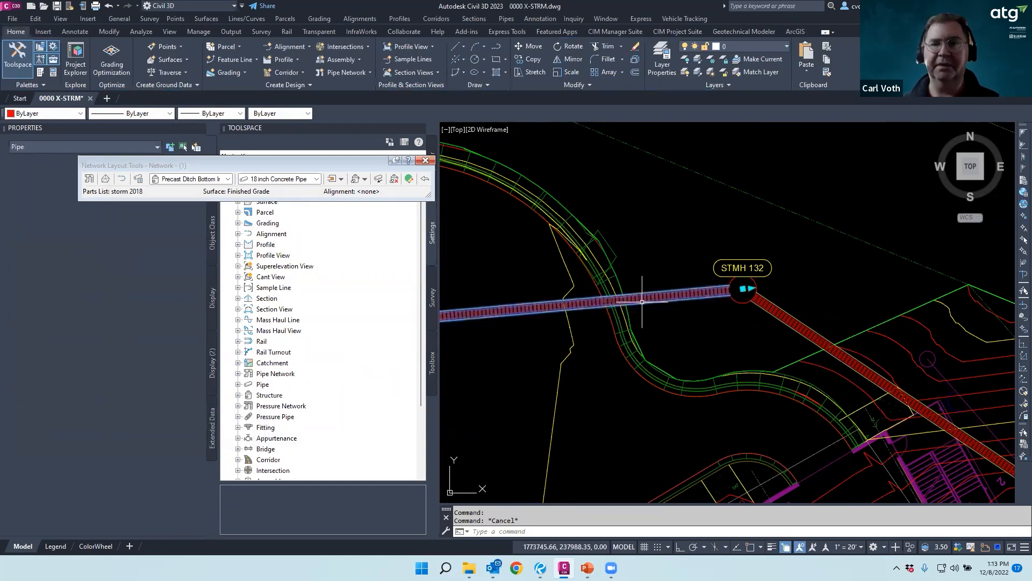
# In the properties of the pipe from STMH 131 to STMH 132, set Pipe Slope (Hold End) to 0.50% and apply it
pyautogui.click(642, 301)
pyautogui.click(192, 59)
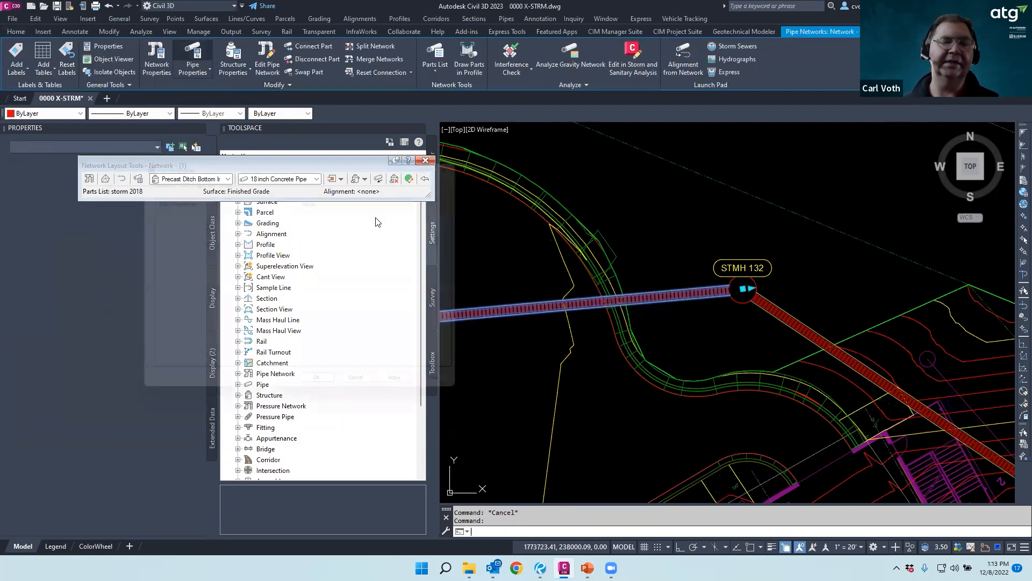
pyautogui.scroll(-1, 373, 317)
pyautogui.click(345, 320)
pyautogui.press('Return')
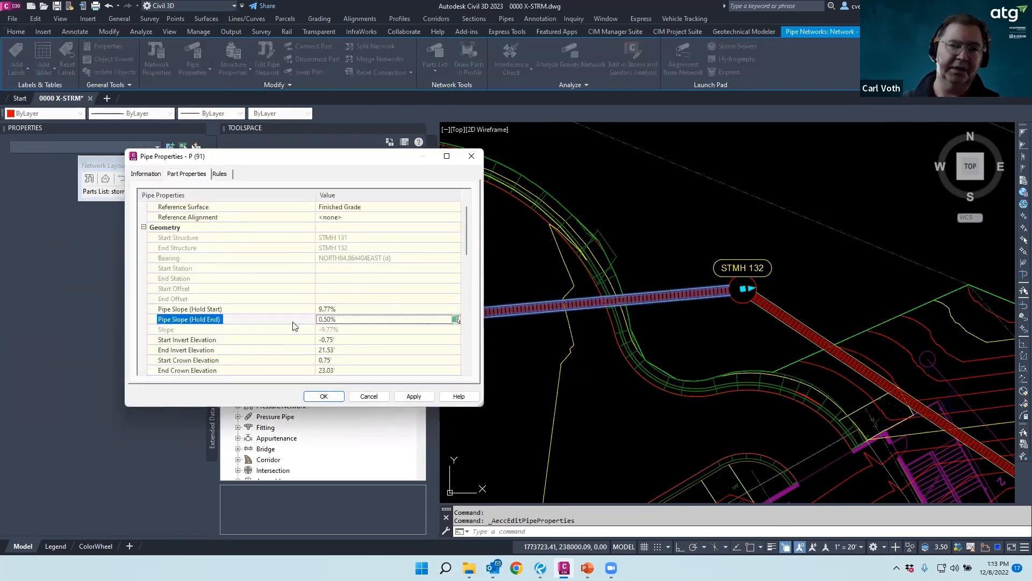
pyautogui.click(413, 397)
pyautogui.click(325, 396)
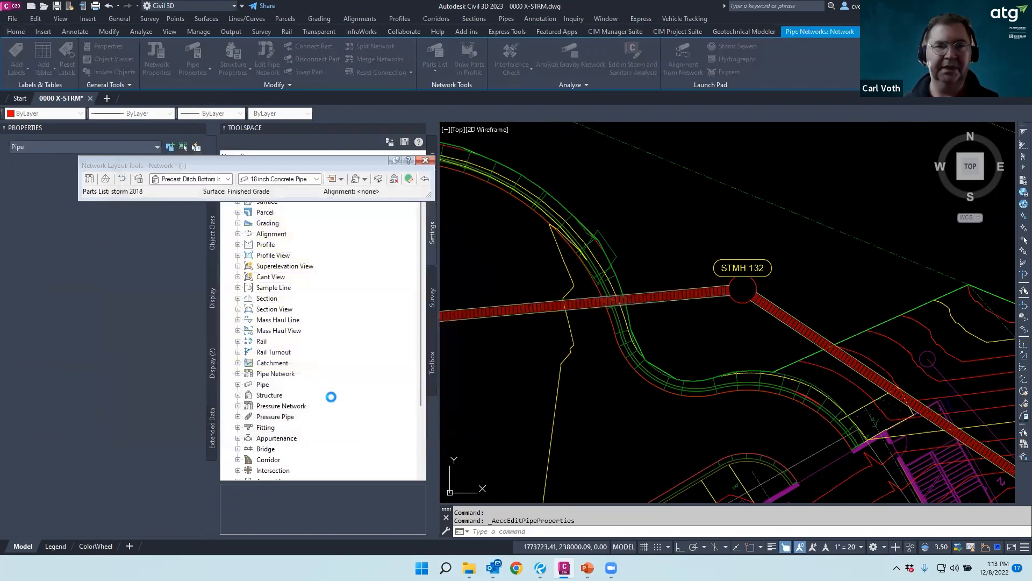
pyautogui.scroll(-8, 720, 242)
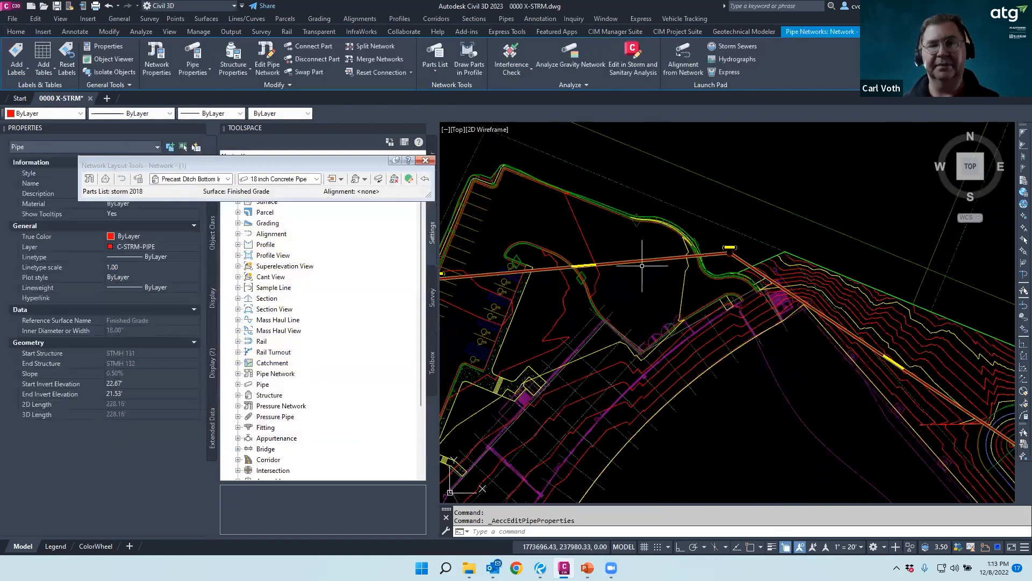
pyautogui.scroll(-2, 642, 265)
pyautogui.scroll(10, 584, 260)
pyautogui.press('Escape')
pyautogui.press('Escape')
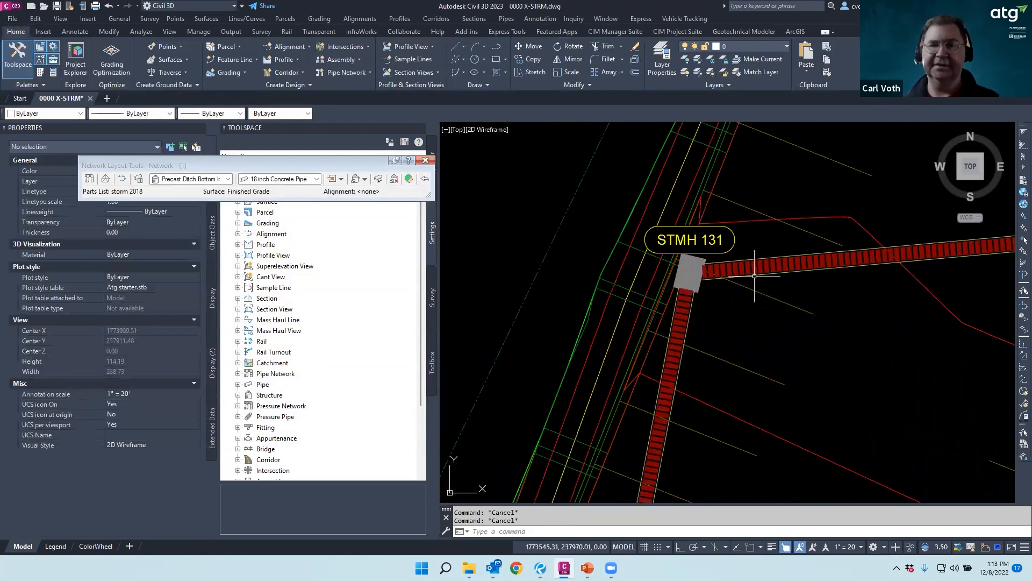
# Examine the storm pipe run down to the end structure STMH 133 in the pond, and the structures available in the parts list
pyautogui.scroll(-8, 705, 284)
pyautogui.scroll(3, 742, 454)
pyautogui.scroll(-4, 702, 455)
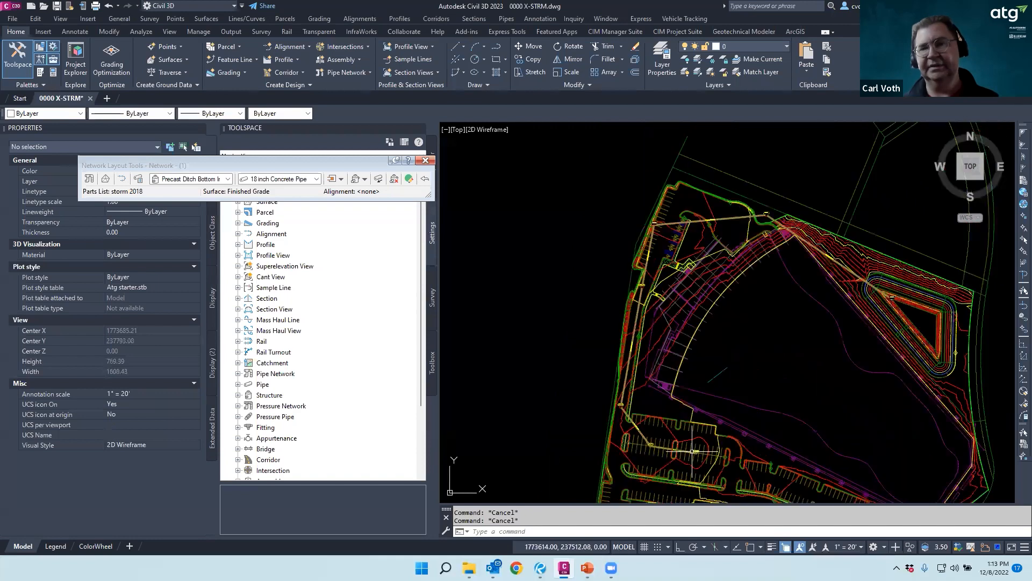
pyautogui.scroll(4, 699, 273)
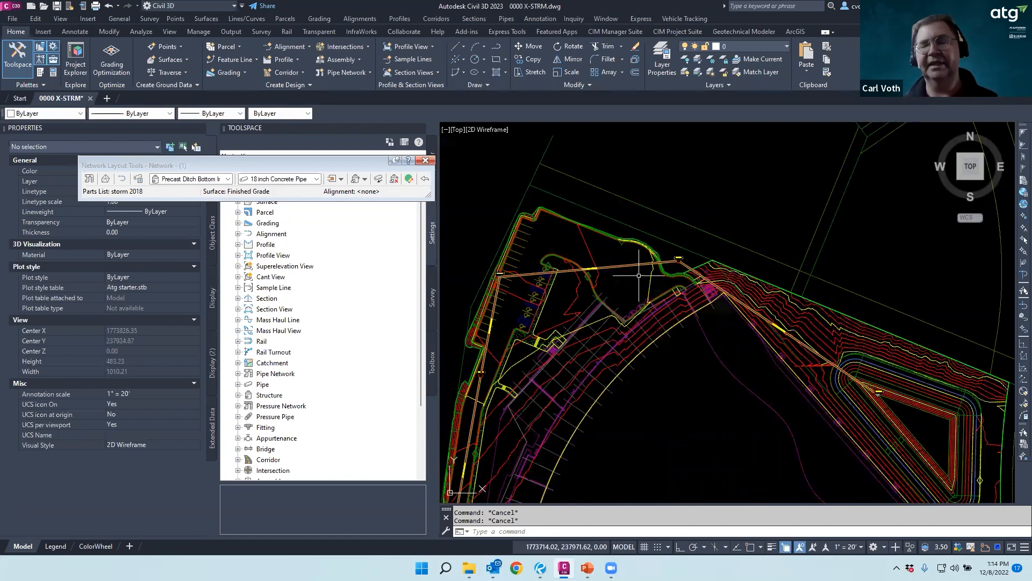
pyautogui.moveTo(636, 277)
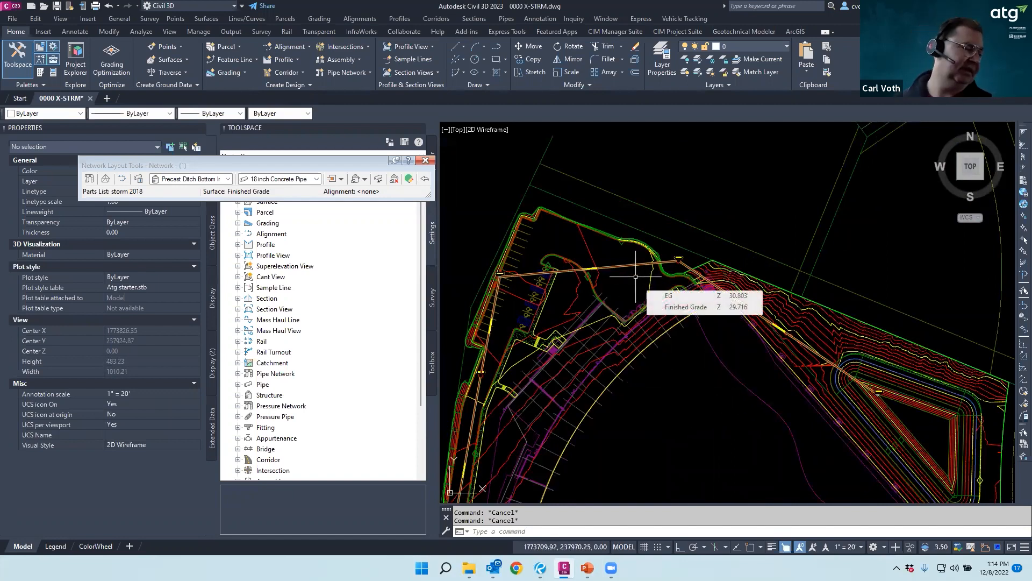
pyautogui.moveTo(547, 390)
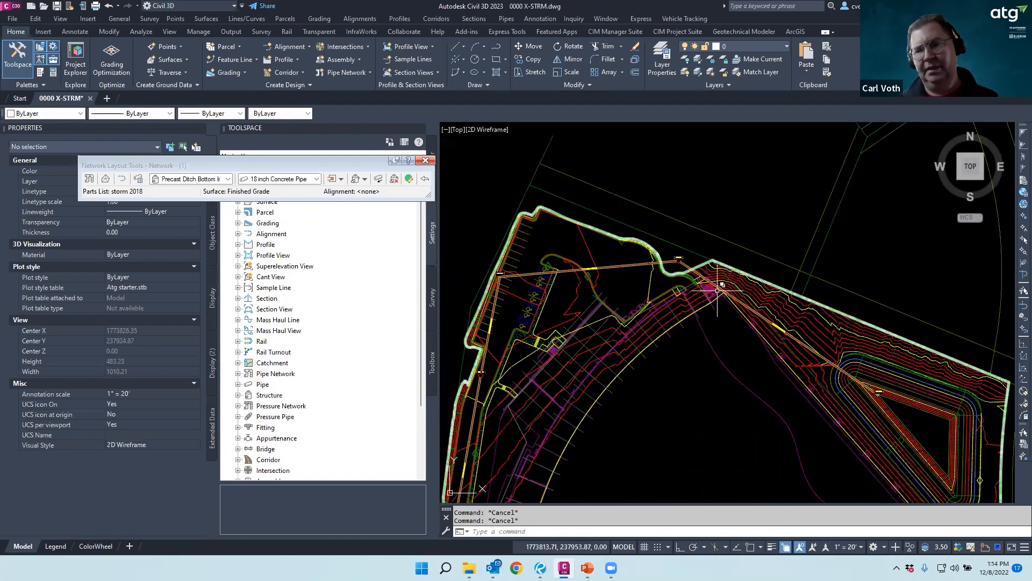
pyautogui.scroll(5, 882, 397)
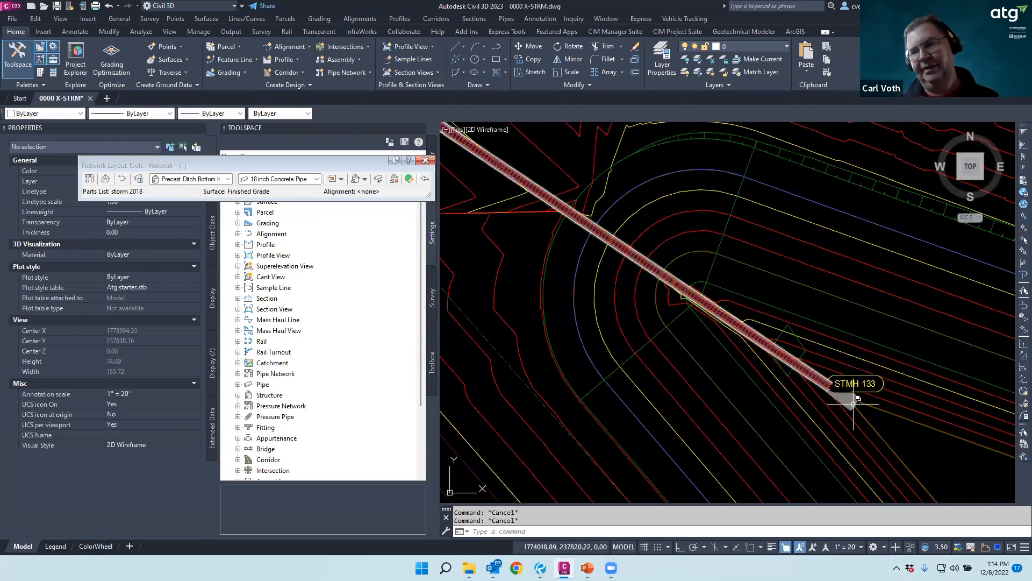
pyautogui.click(853, 410)
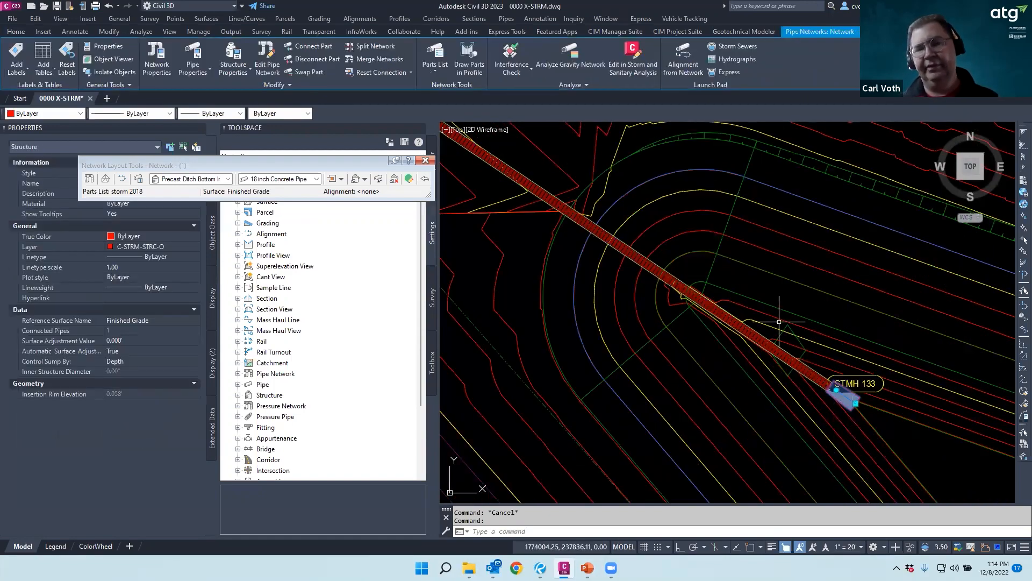
pyautogui.scroll(-5, 666, 377)
pyautogui.press('Escape')
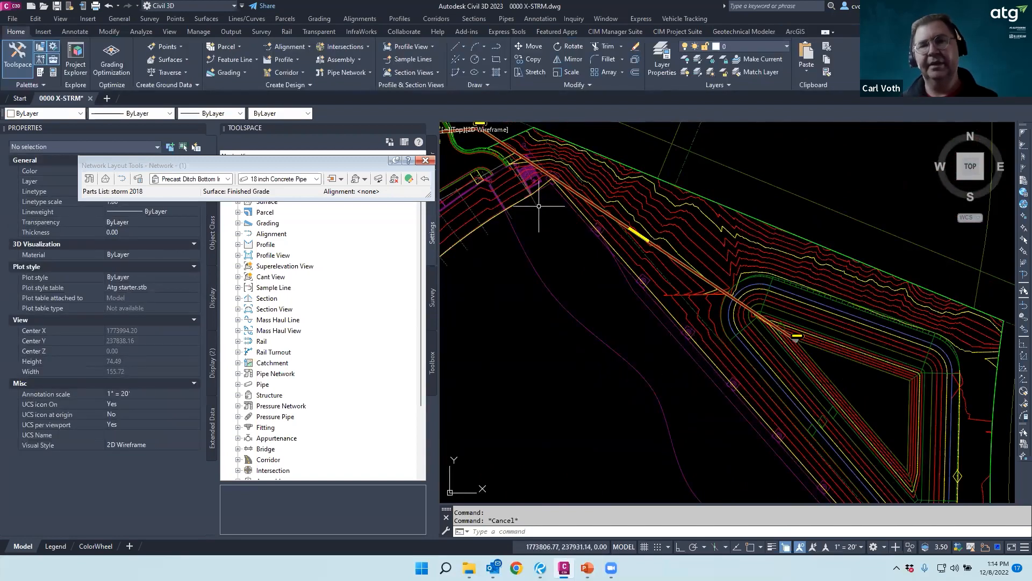
pyautogui.click(227, 180)
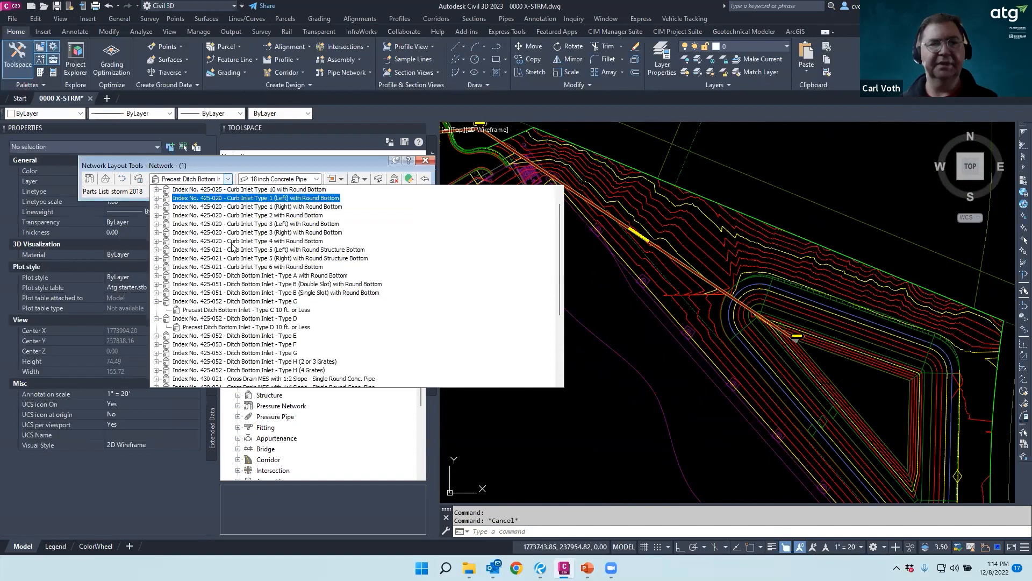
pyautogui.click(565, 276)
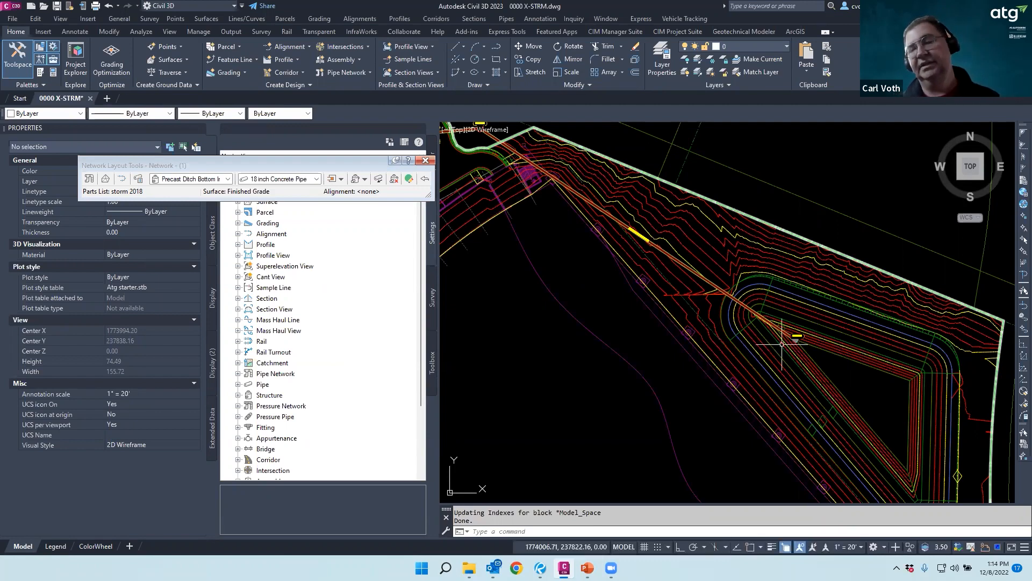
# Start splitting STMH 128, STMH 127 and the pipe between them off the network, choosing to create a new pipe network
pyautogui.press('Escape')
pyautogui.scroll(2, 782, 344)
pyautogui.scroll(-8, 783, 220)
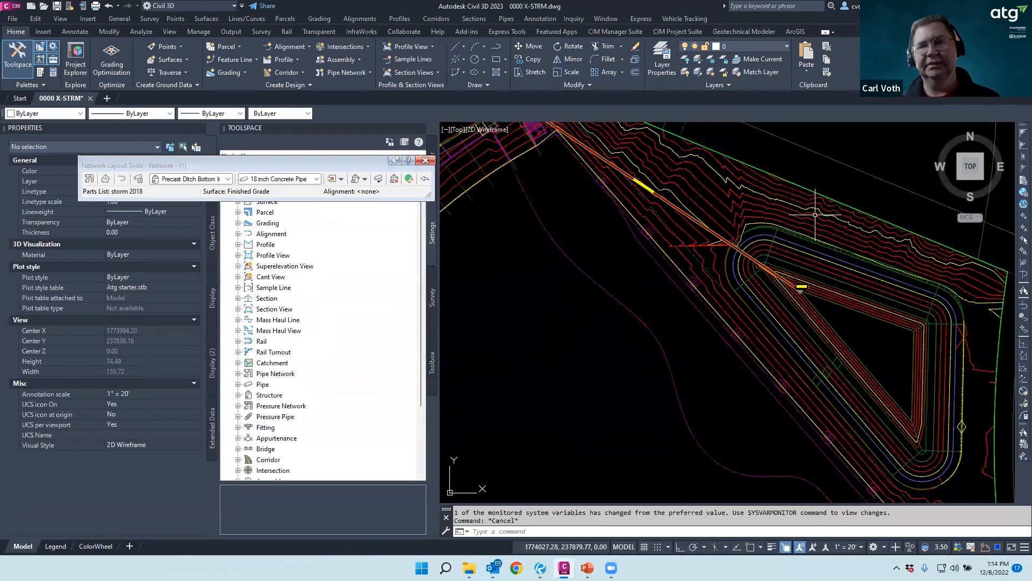
pyautogui.scroll(3, 737, 289)
pyautogui.scroll(2, 663, 319)
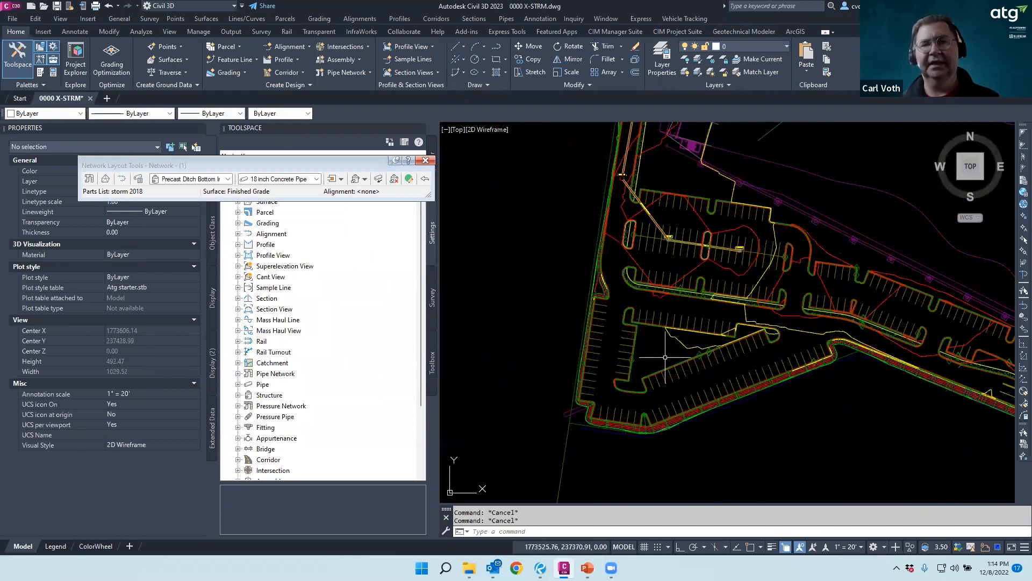
pyautogui.press('Escape')
pyautogui.scroll(2, 665, 357)
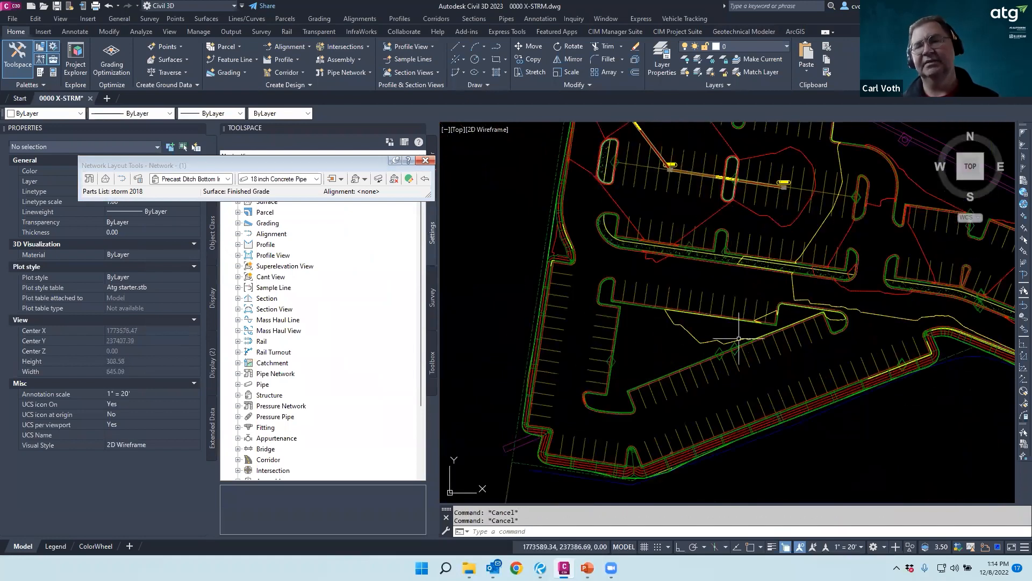
pyautogui.scroll(4, 670, 274)
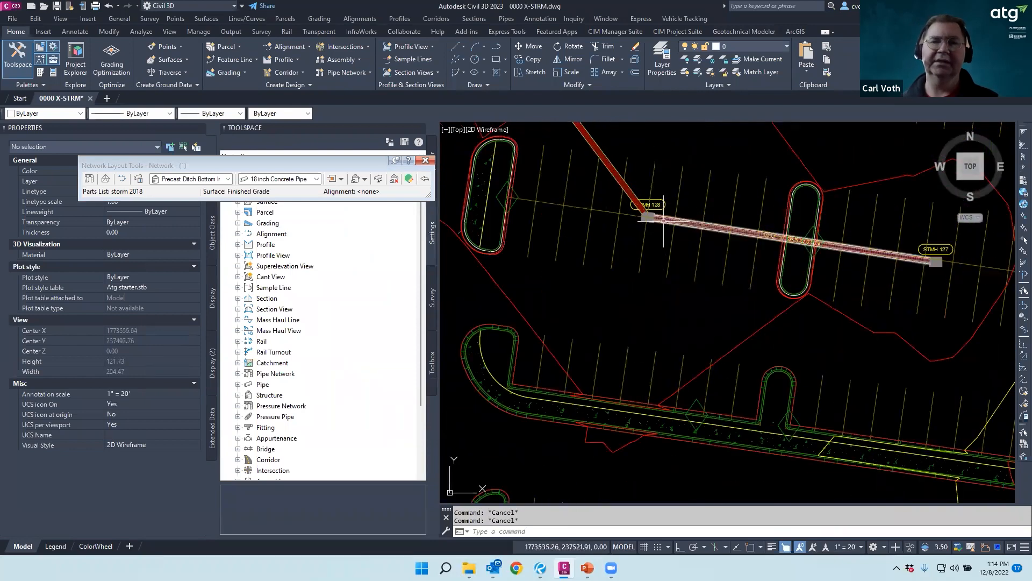
pyautogui.click(651, 218)
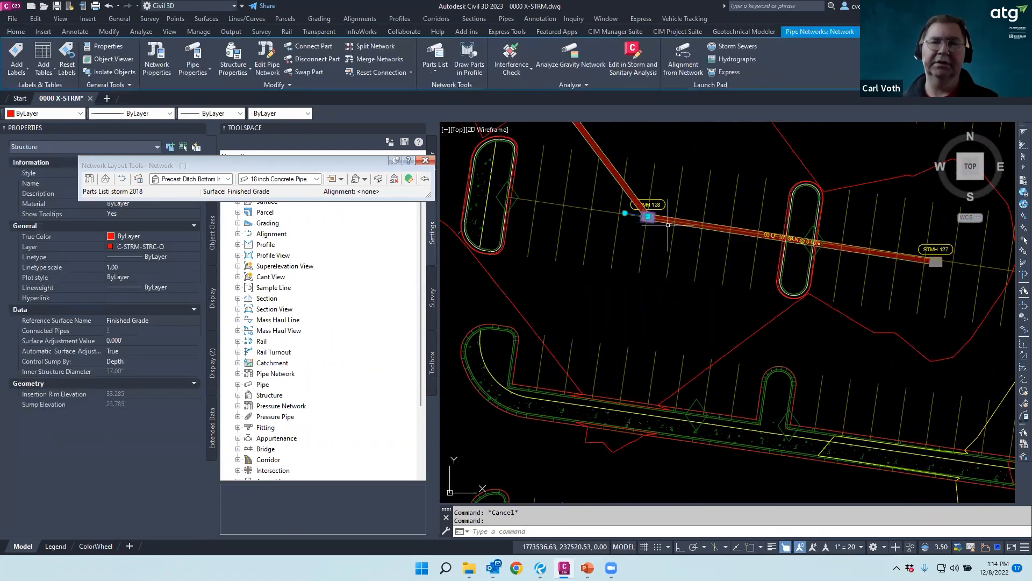
pyautogui.click(668, 224)
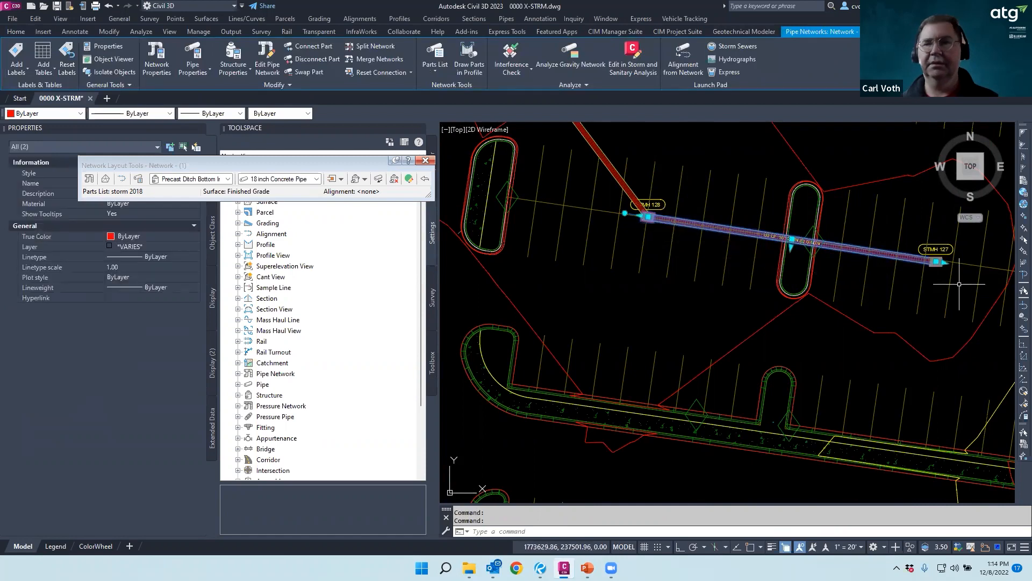
pyautogui.scroll(2, 923, 262)
pyautogui.click(938, 262)
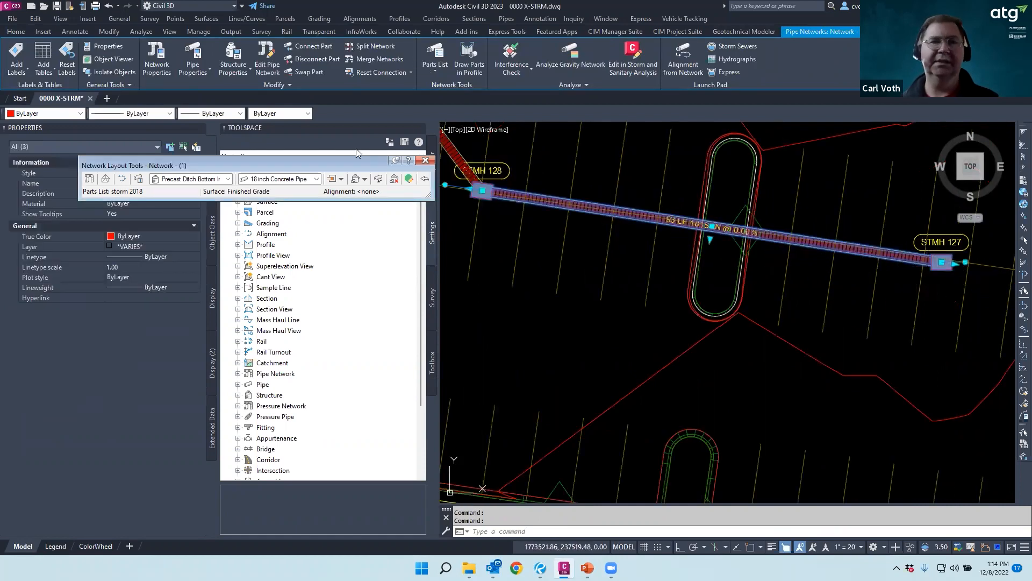
pyautogui.click(370, 47)
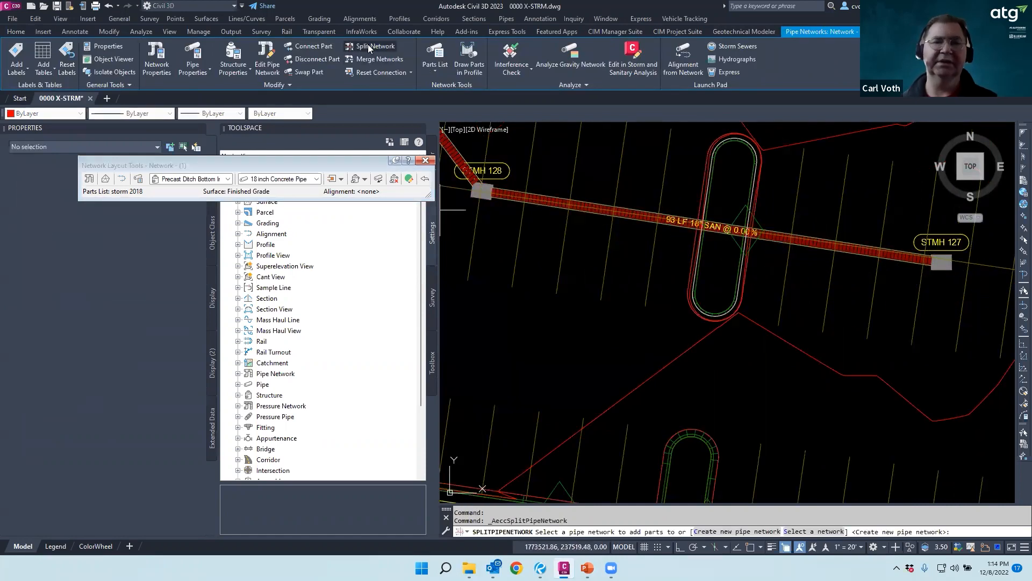
pyautogui.click(738, 531)
# Name the new pipe network STRM B, set its surface to Finished Grade, and create it
pyautogui.click(420, 194)
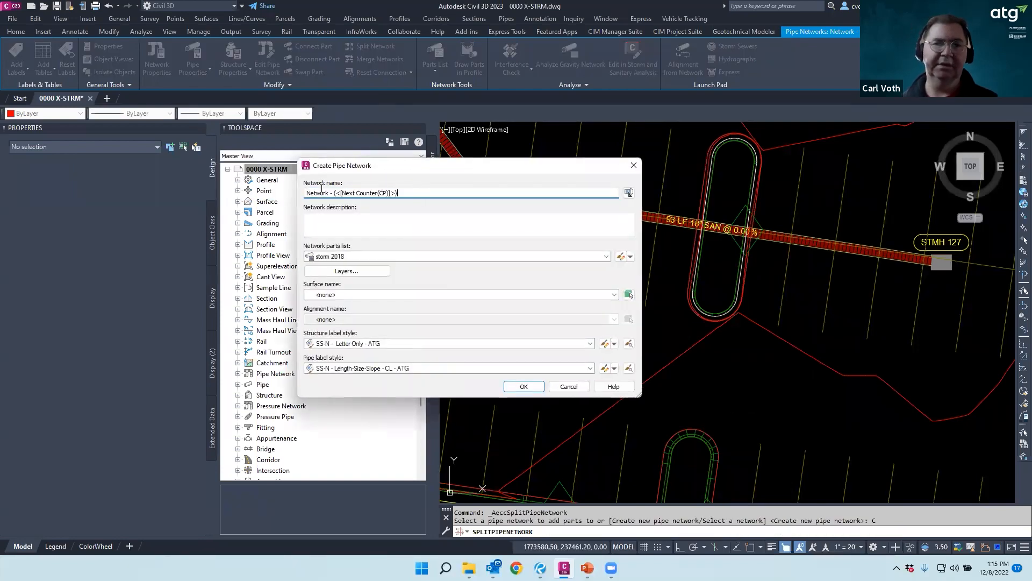
pyautogui.write('STRM B')
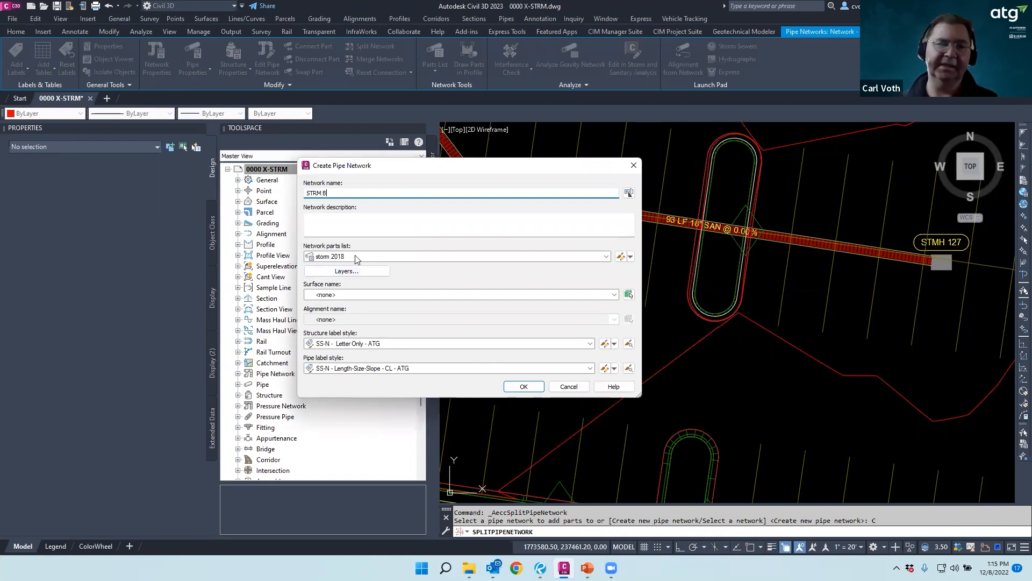
pyautogui.click(356, 295)
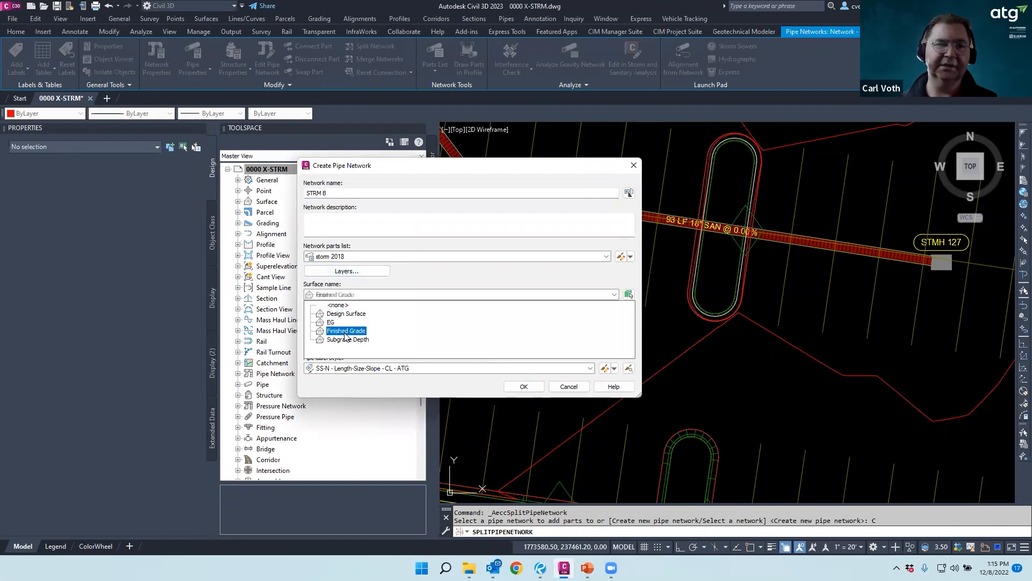
pyautogui.click(346, 330)
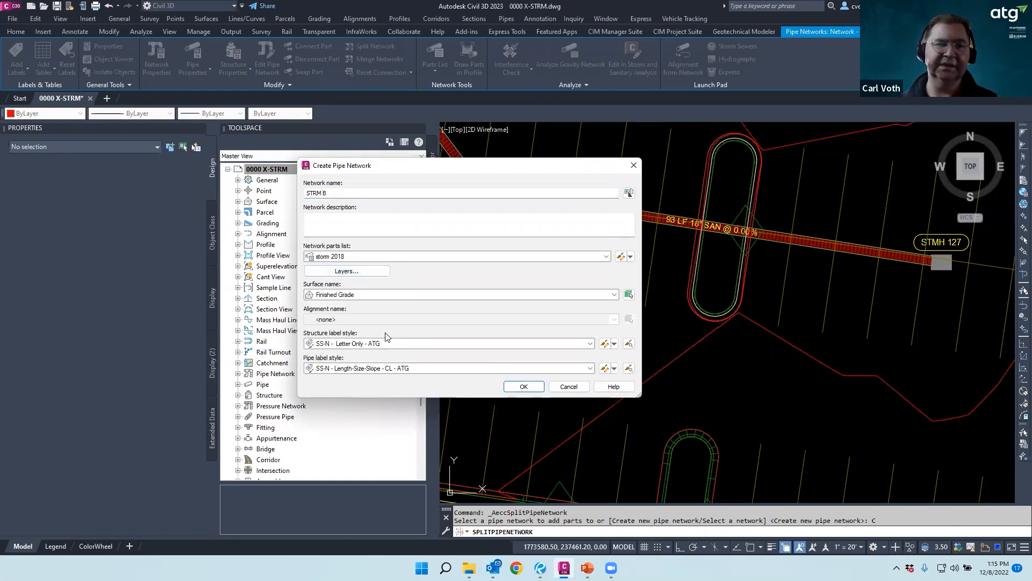
pyautogui.click(524, 387)
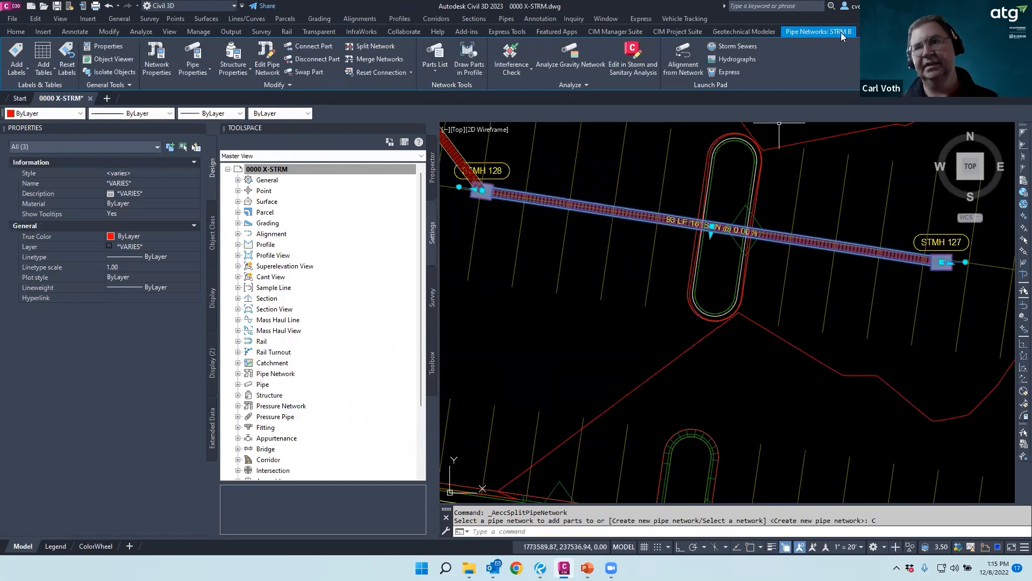
# Clear the selection and select the pipe from STMH 128 towards STMH 129 to check which network it belongs to
pyautogui.scroll(-4, 706, 309)
pyautogui.scroll(6, 626, 254)
pyautogui.press('Escape')
pyautogui.click(538, 200)
pyautogui.scroll(-6, 669, 238)
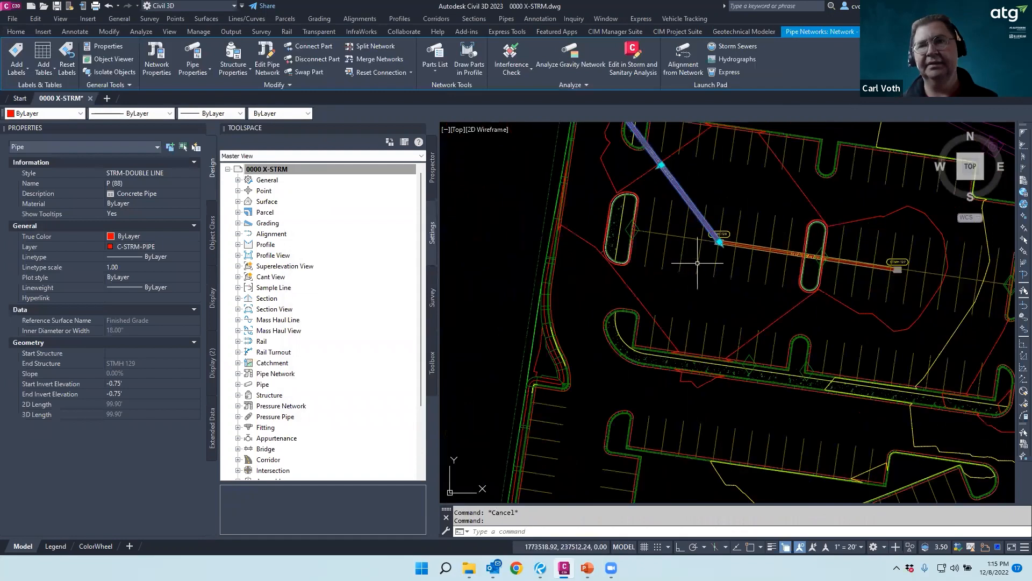
# Rename the Network - (1) pipe network to STRM A in its network properties
pyautogui.click(433, 174)
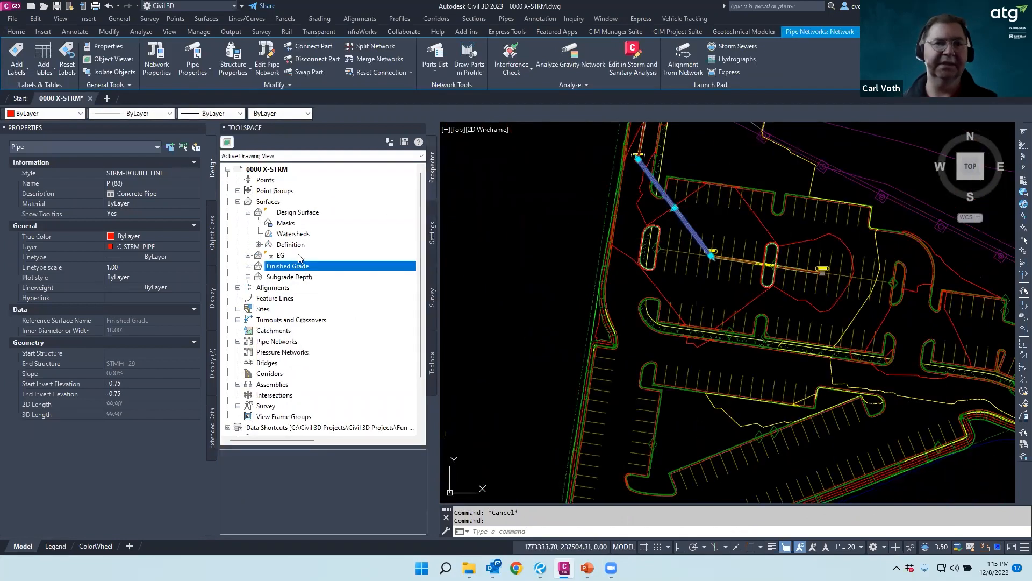
pyautogui.click(238, 342)
pyautogui.rightClick(285, 363)
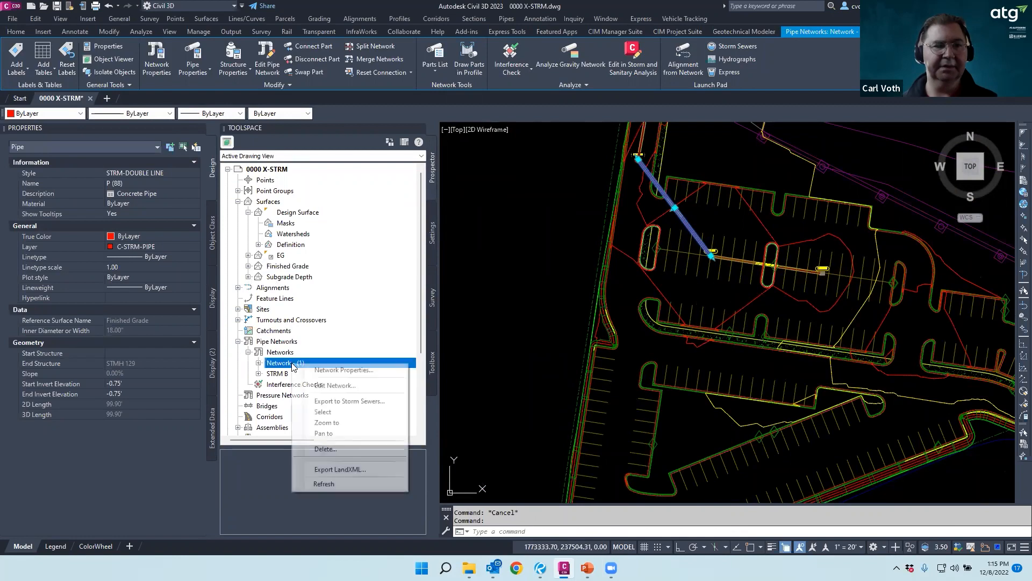
pyautogui.click(323, 370)
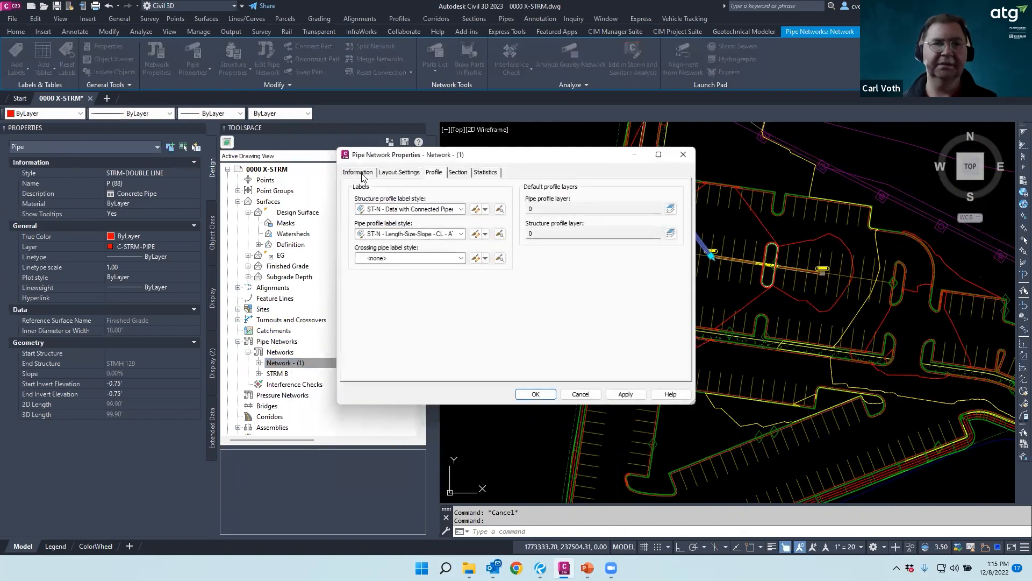
pyautogui.click(357, 172)
pyautogui.press('Tab')
pyautogui.write('S')
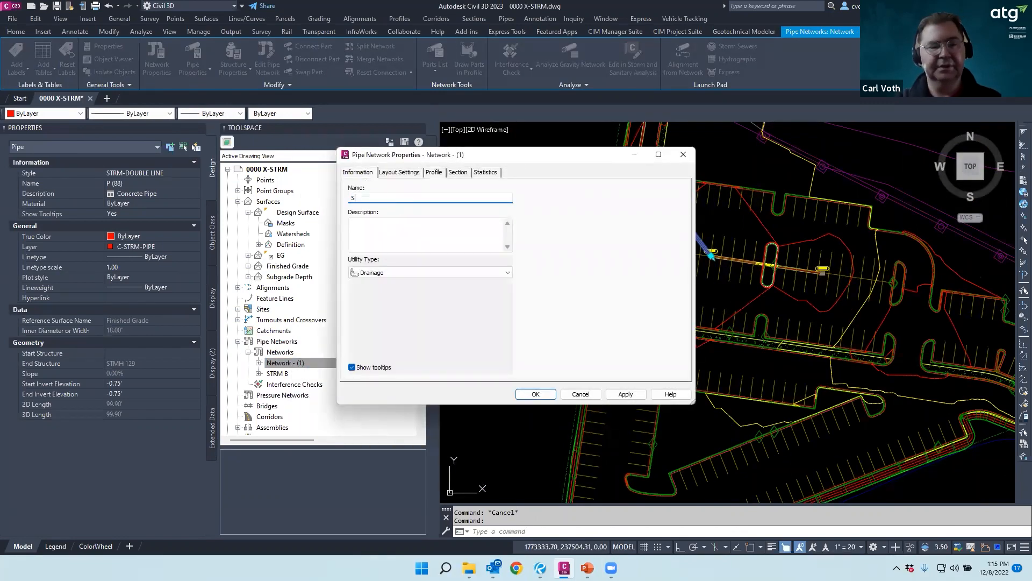
pyautogui.click(625, 394)
pyautogui.click(536, 394)
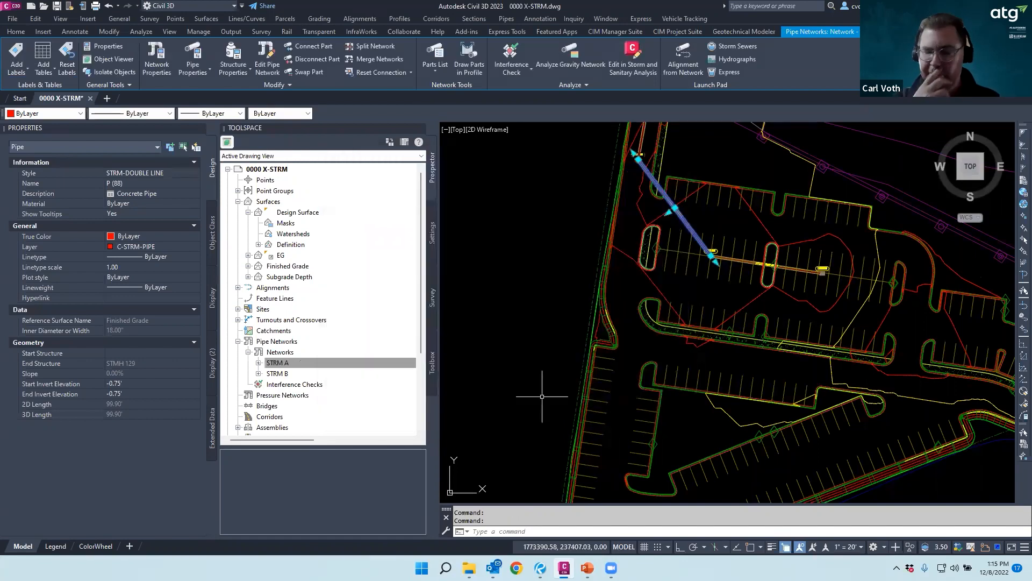
pyautogui.click(276, 363)
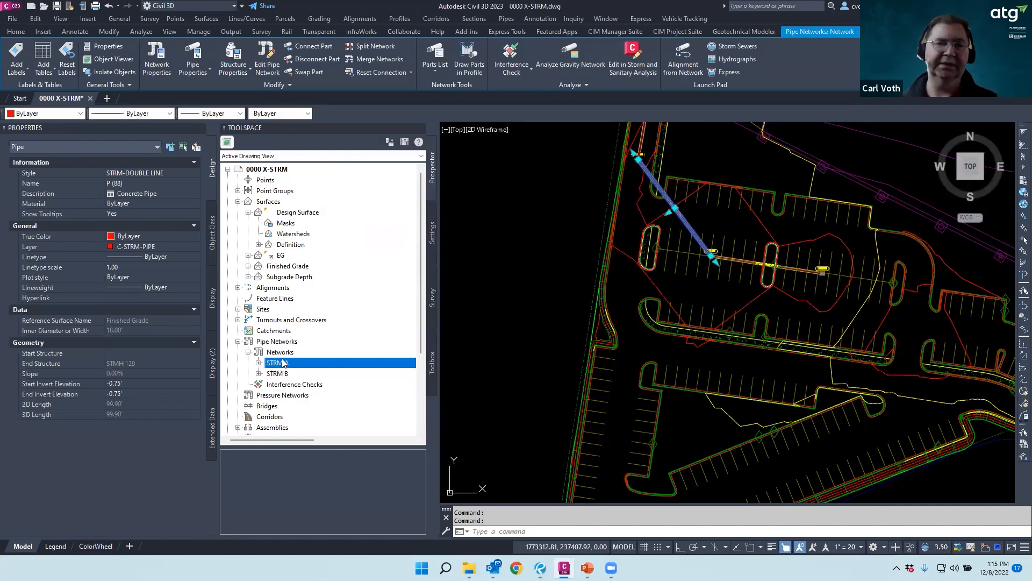
pyautogui.rightClick(280, 367)
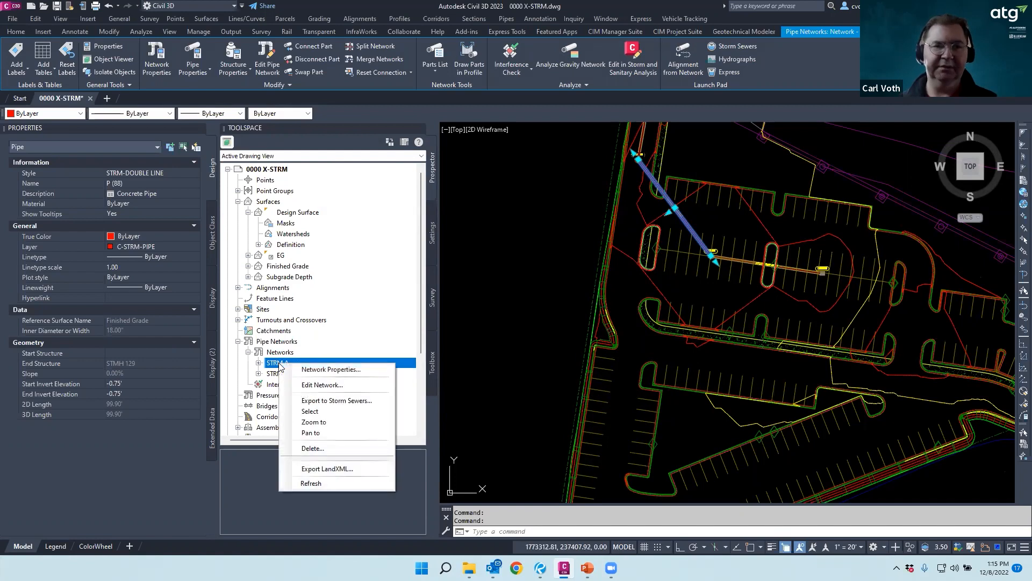
pyautogui.click(321, 385)
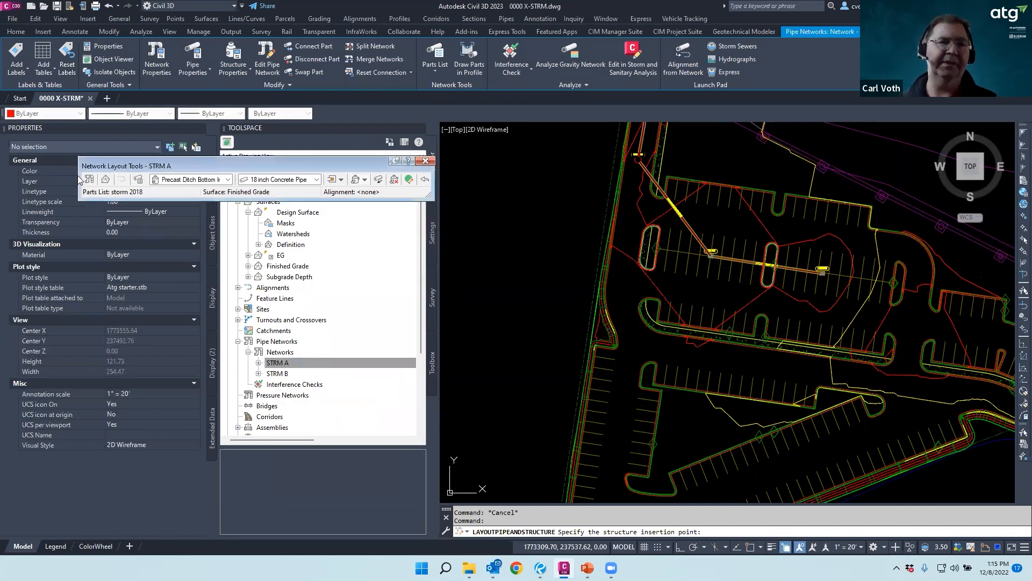
pyautogui.click(426, 161)
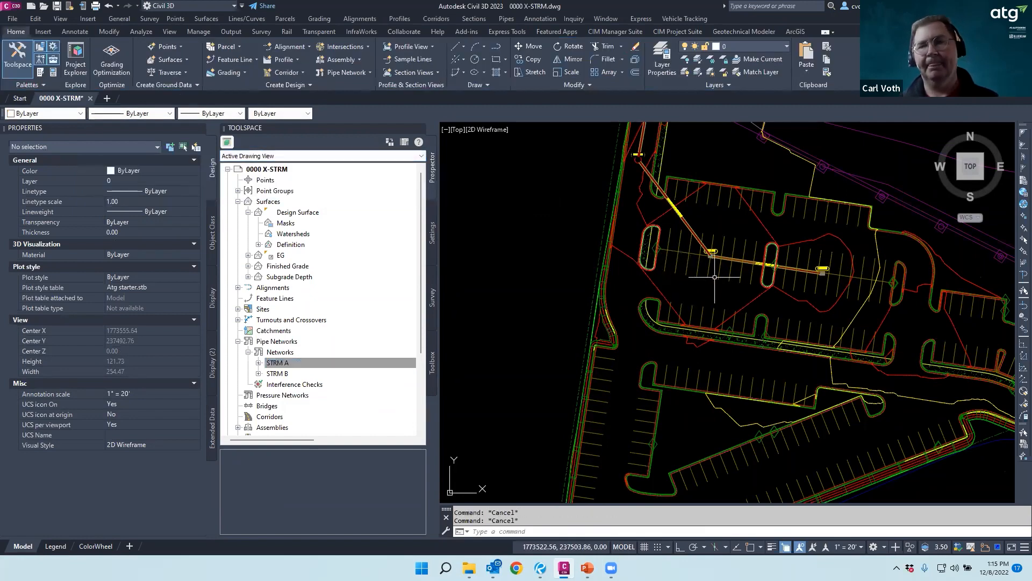
# Erase the pipe between STMH 128 and STMH 129, along with structure STMH 129 and its remaining connected pipe
pyautogui.scroll(5, 722, 273)
pyautogui.click(592, 187)
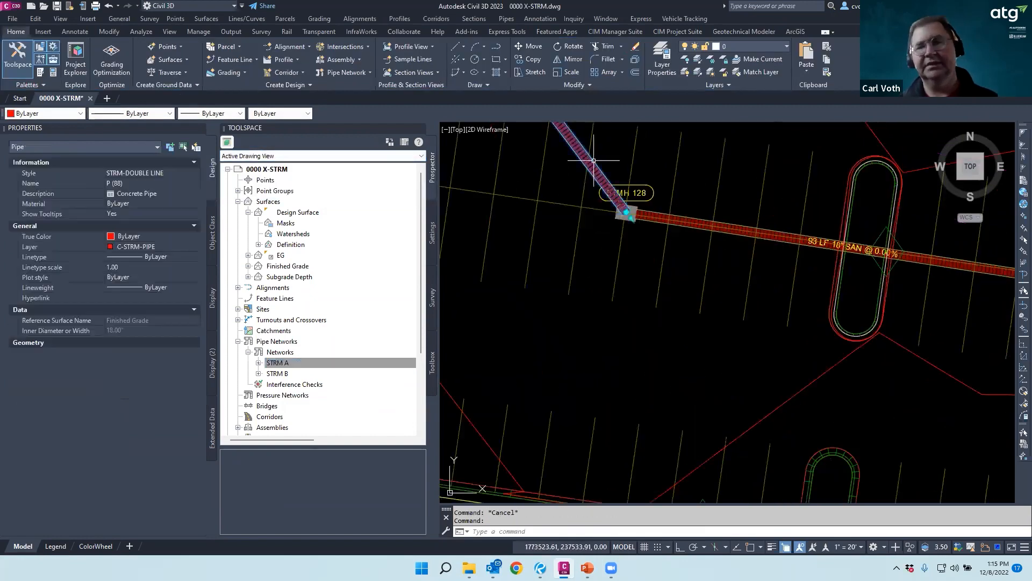
pyautogui.press('Delete')
pyautogui.scroll(-5, 612, 398)
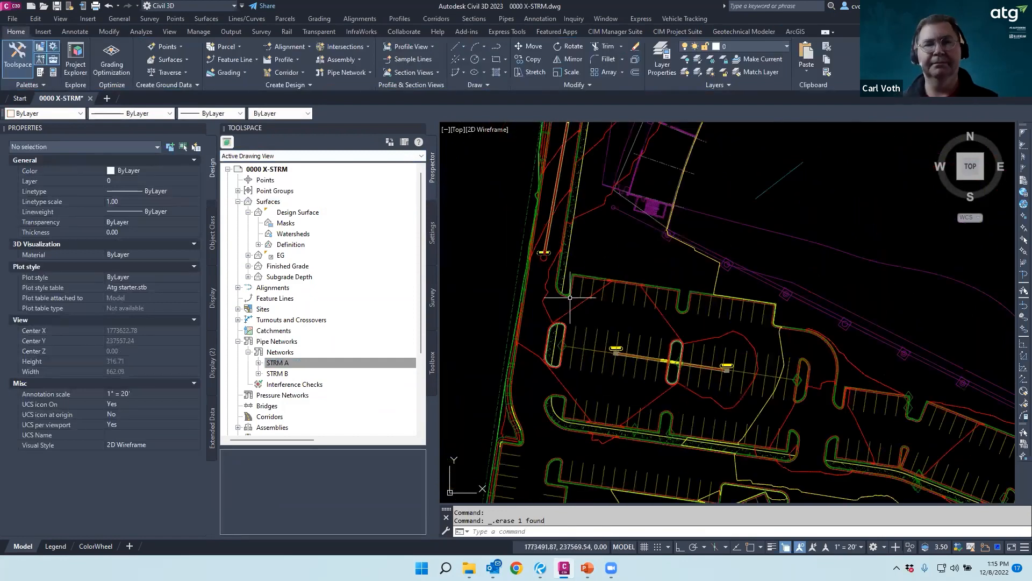
pyautogui.scroll(4, 623, 392)
pyautogui.scroll(-6, 632, 399)
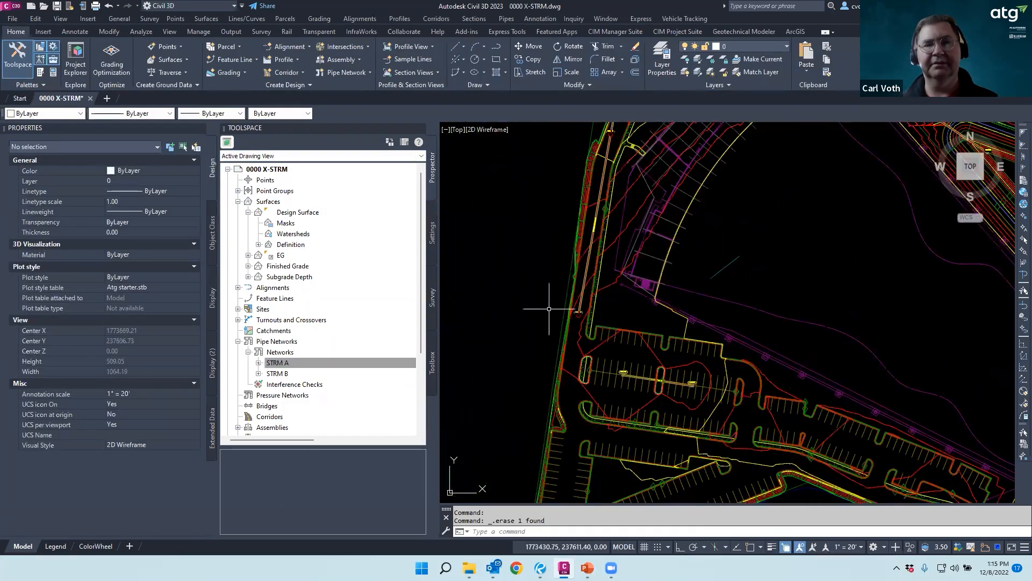
pyautogui.scroll(6, 565, 302)
pyautogui.press('Escape')
pyautogui.click(579, 387)
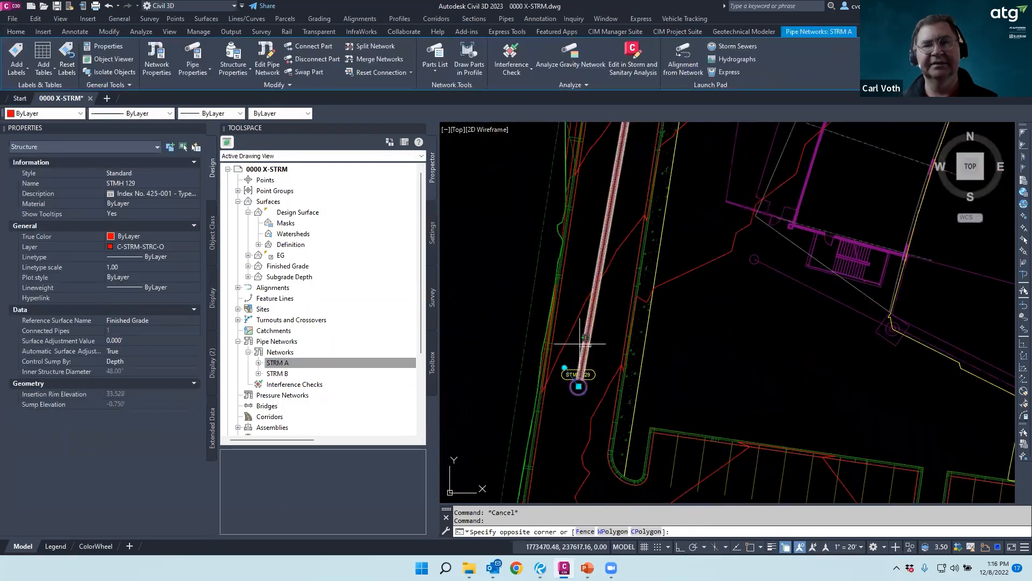
pyautogui.press('Delete')
# Erase structure STMH 130 and the pipe connected to it
pyautogui.scroll(-6, 565, 425)
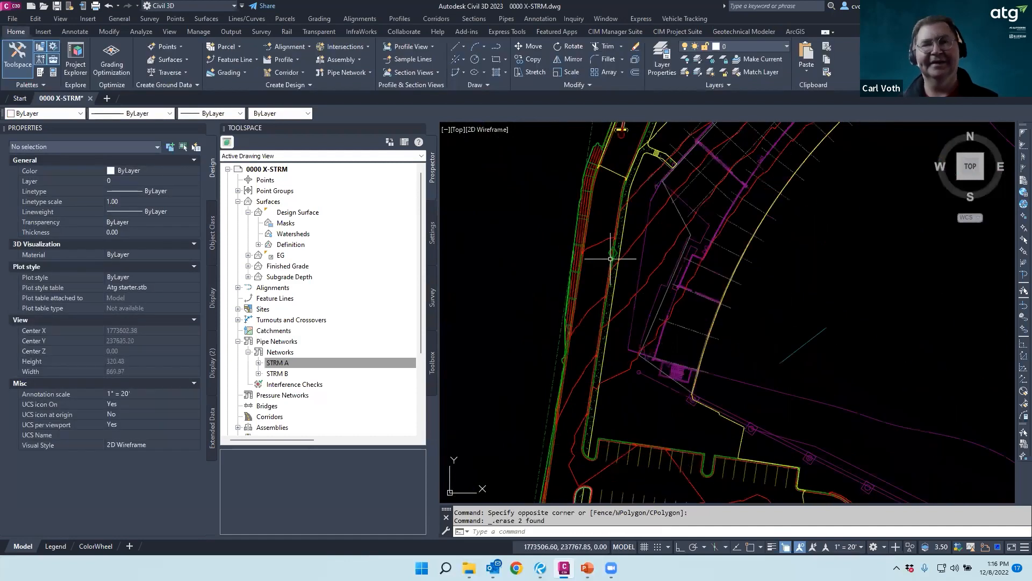
pyautogui.scroll(6, 614, 211)
pyautogui.press('Escape')
pyautogui.click(586, 354)
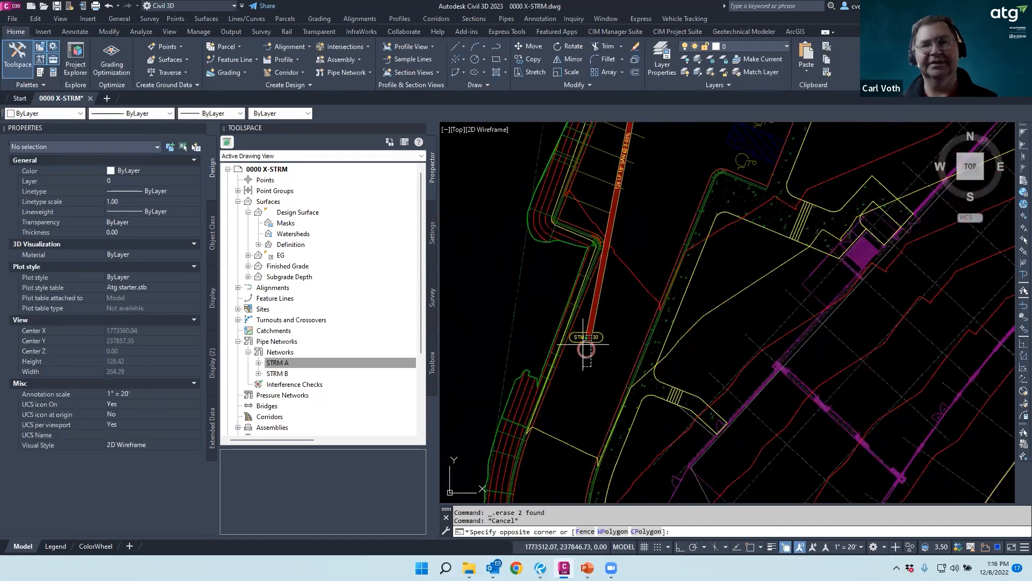
pyautogui.click(582, 352)
pyautogui.click(613, 323)
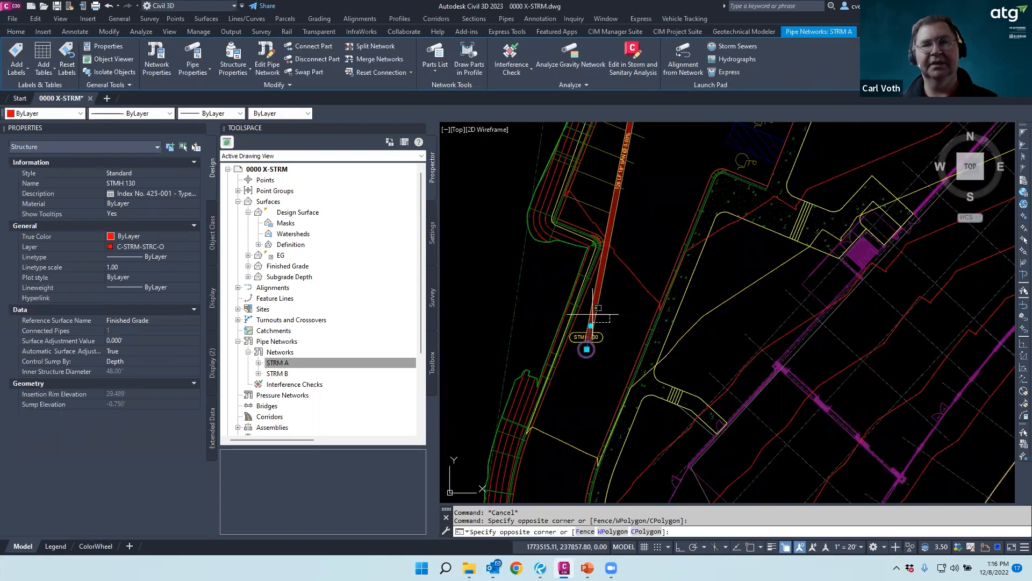
pyautogui.click(591, 311)
pyautogui.press('Delete')
# Start editing the pipe network from STMH 128, choosing 24 inch Concrete Pipe and the 24 in. Dia. Flared End Section as parts
pyautogui.scroll(-6, 644, 333)
pyautogui.scroll(5, 556, 311)
pyautogui.scroll(3, 556, 307)
pyautogui.click(545, 254)
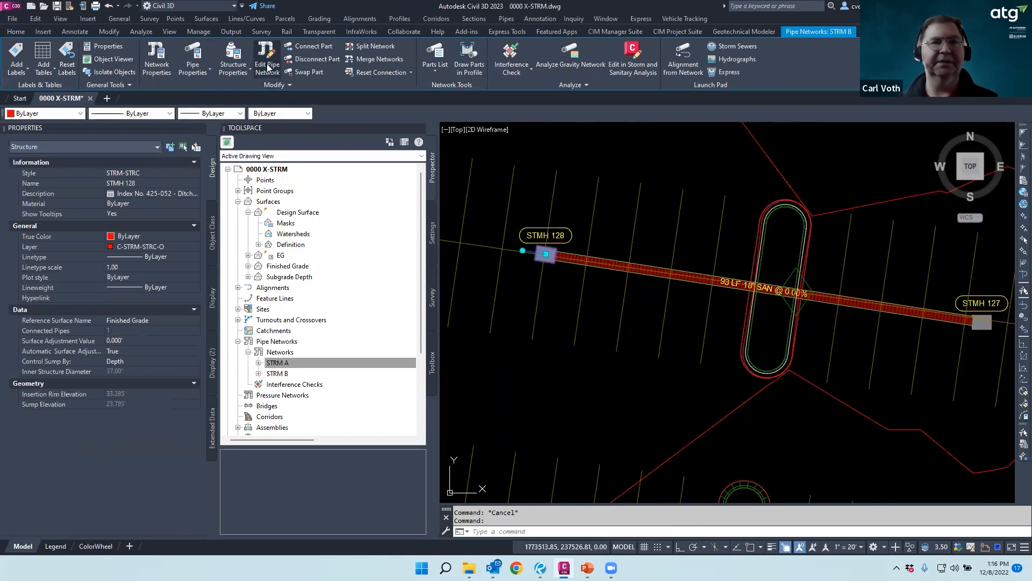
pyautogui.click(267, 66)
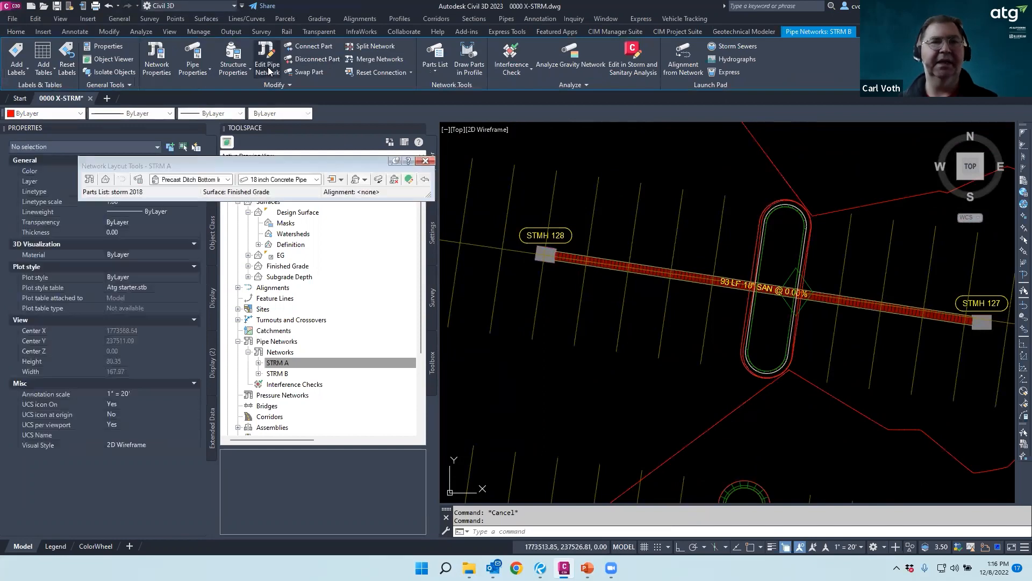
pyautogui.click(315, 180)
pyautogui.click(286, 225)
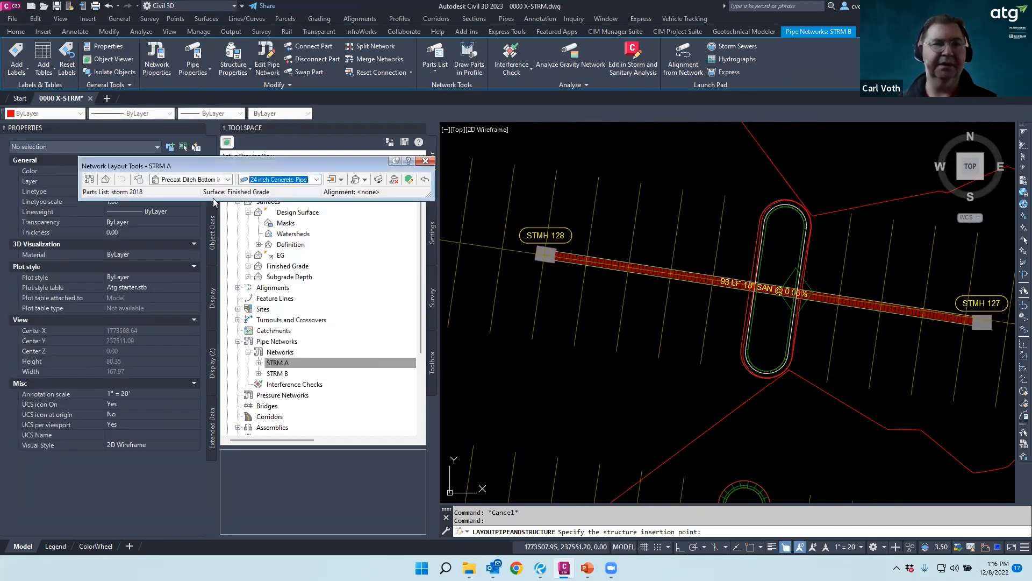
pyautogui.click(228, 180)
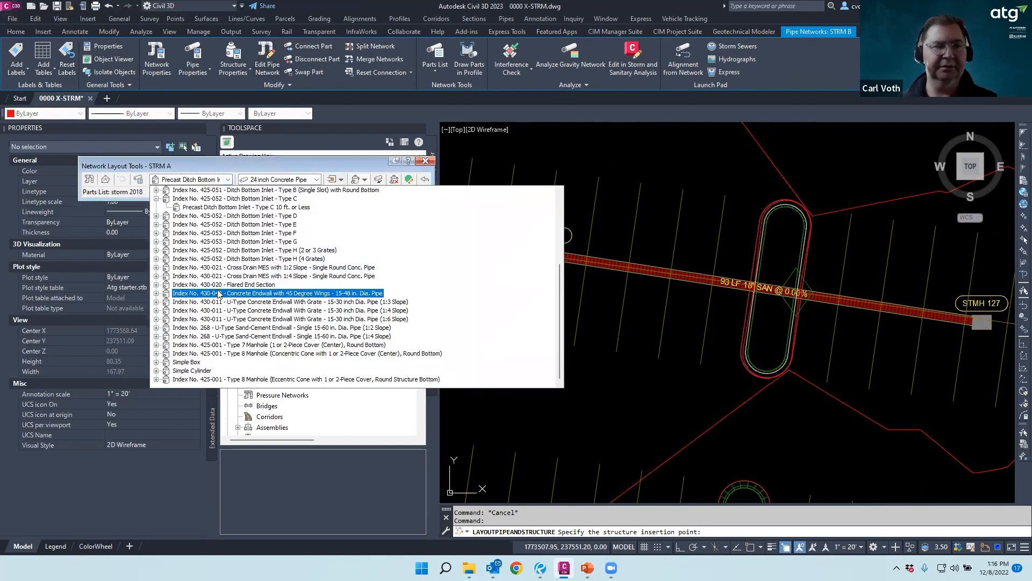
pyautogui.click(240, 284)
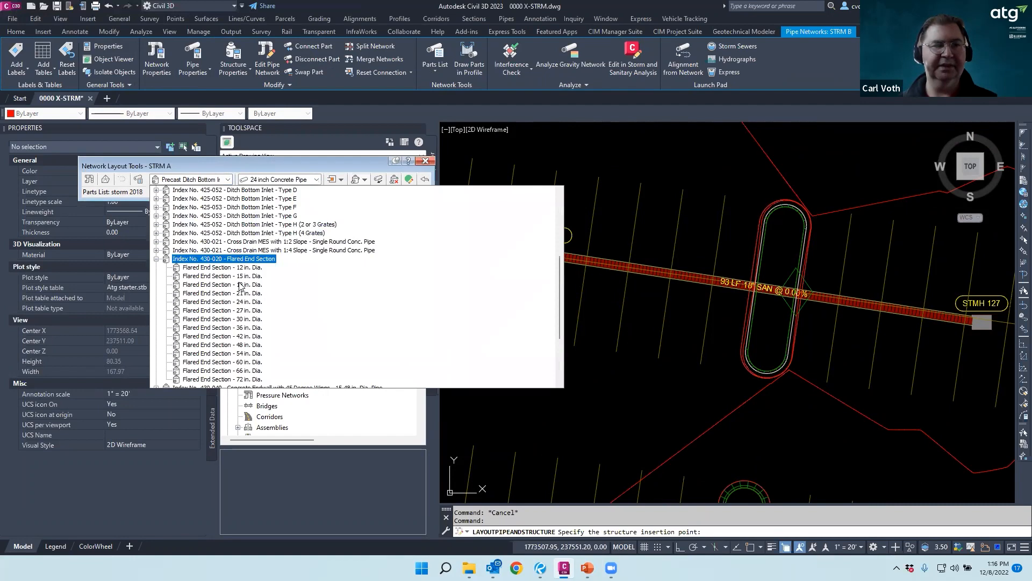
pyautogui.click(240, 302)
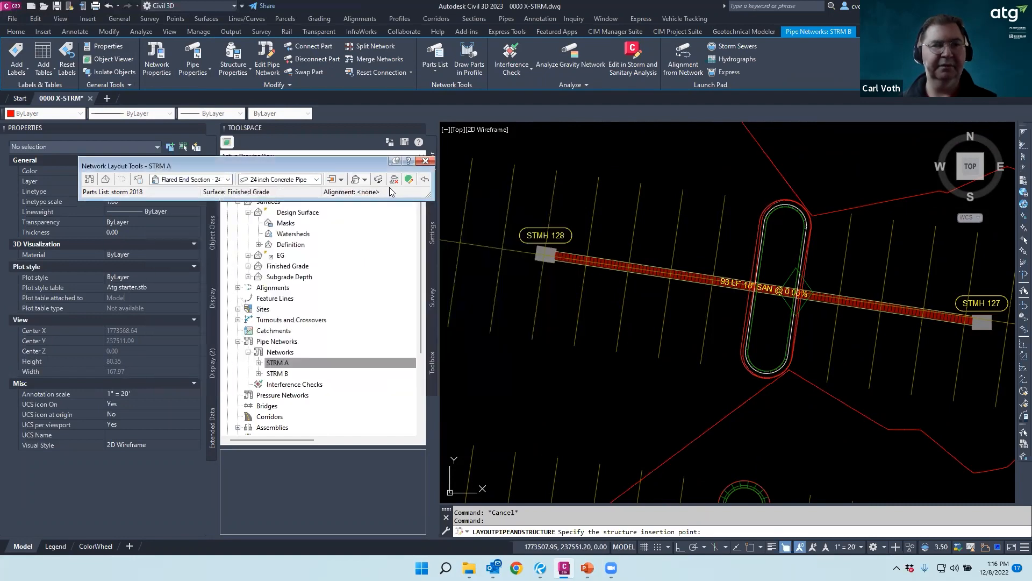
# Lay out a 24 inch pipe run with flared end sections from just below STMH 128 south to the curb of the next parking row
pyautogui.click(540, 275)
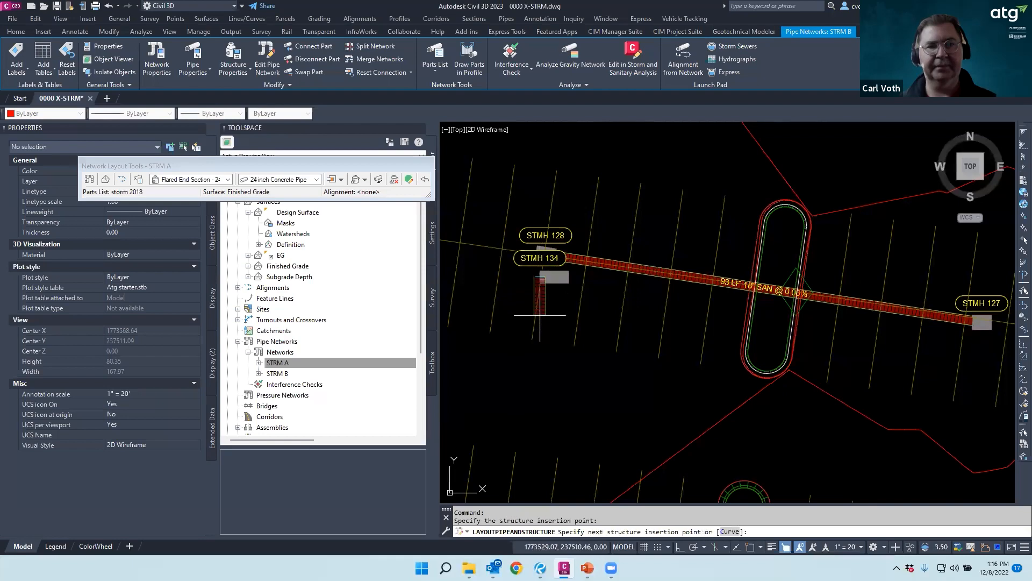
pyautogui.scroll(-6, 581, 241)
pyautogui.scroll(4, 560, 344)
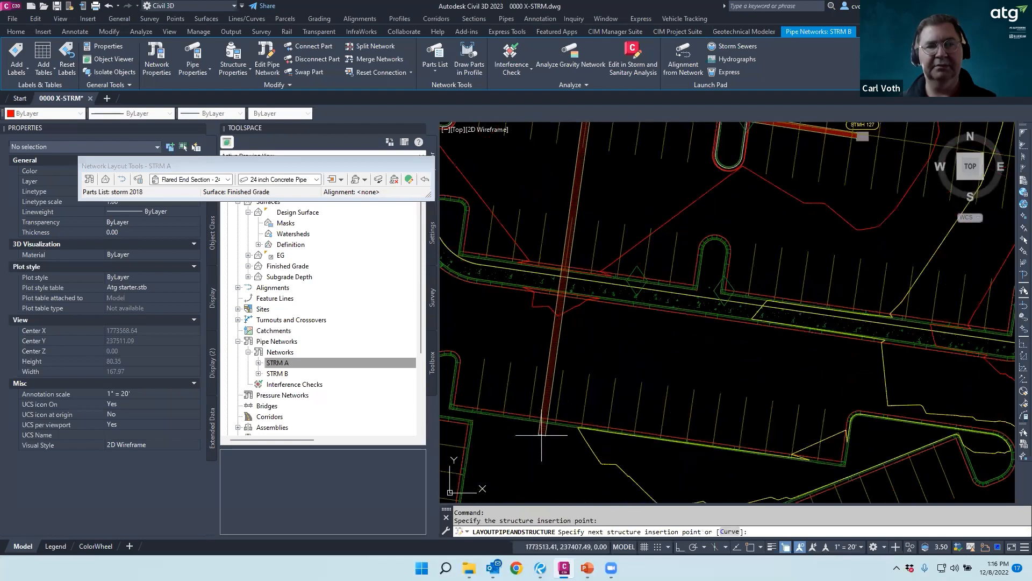
pyautogui.click(542, 433)
pyautogui.press('Escape')
pyautogui.scroll(-3, 583, 402)
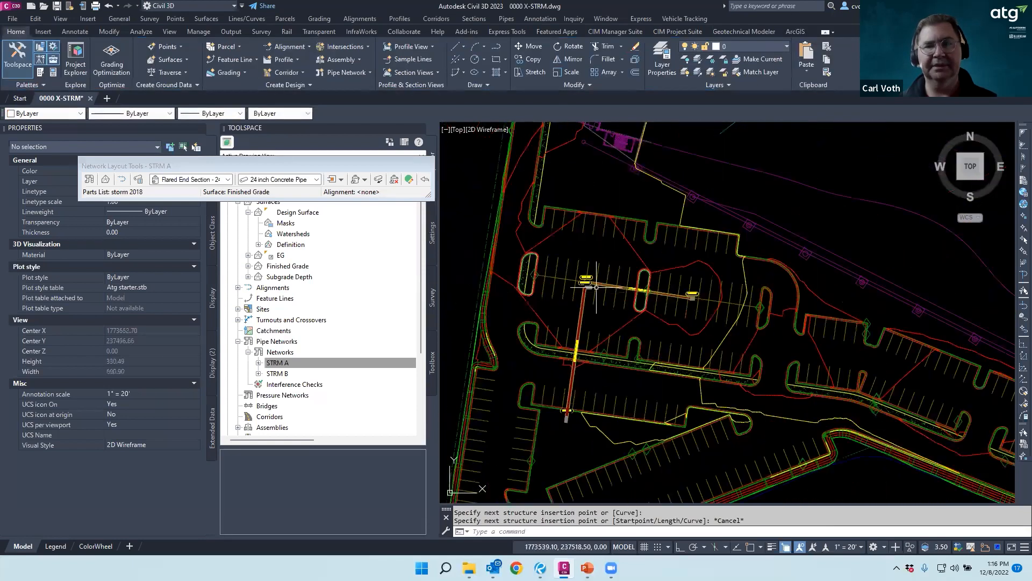
# Erase the flared end section beside STMH 128 and try to stretch the 24 inch pipe's open end onto STMH 128
pyautogui.scroll(5, 559, 323)
pyautogui.click(562, 315)
pyautogui.press('Delete')
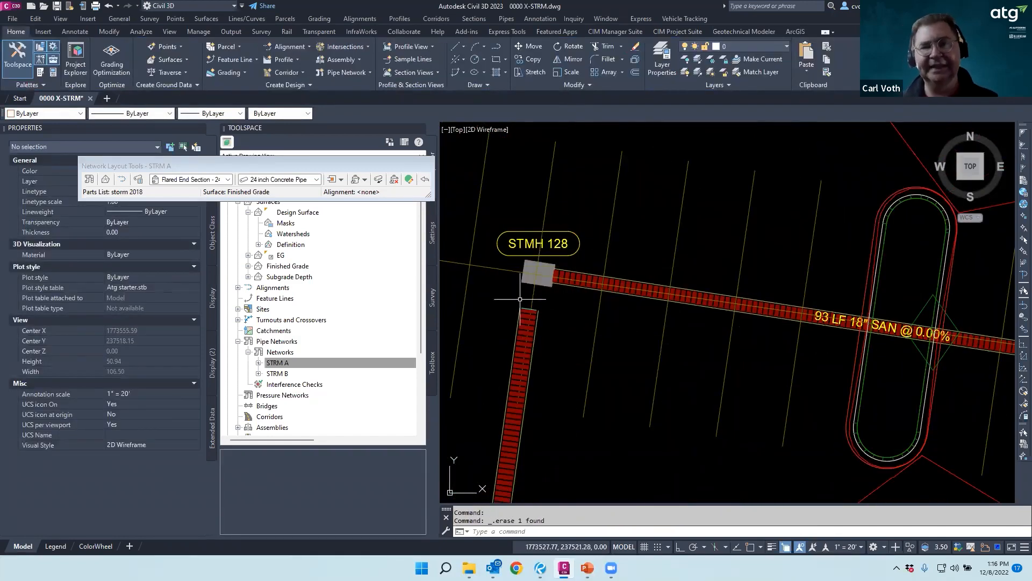
pyautogui.click(529, 312)
pyautogui.click(529, 311)
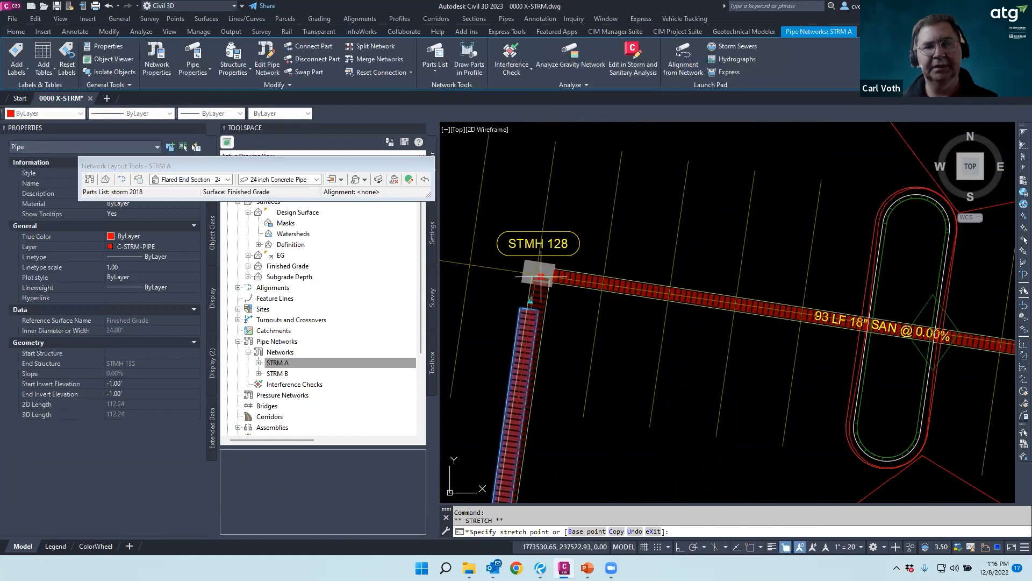
pyautogui.press('Escape')
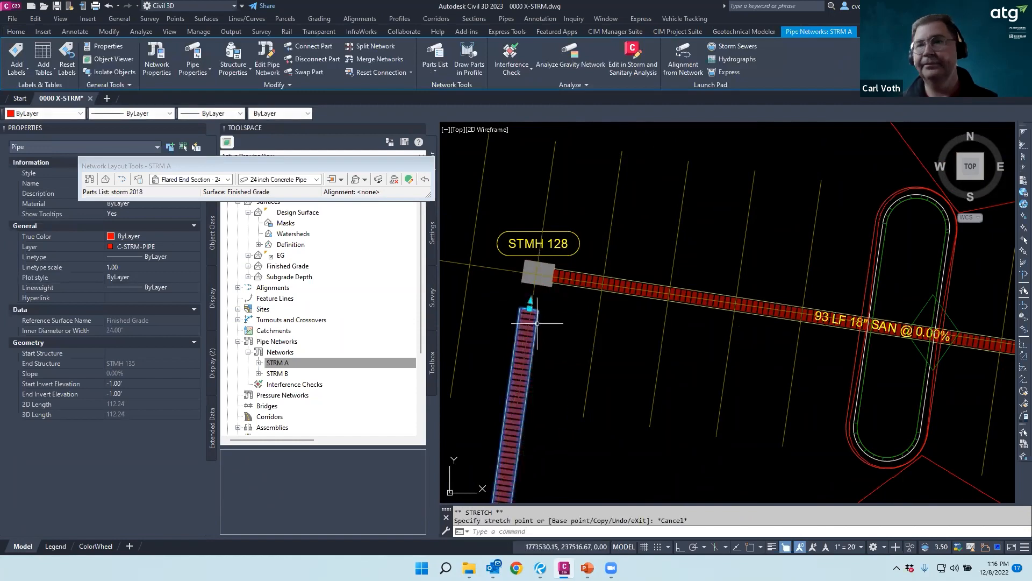
pyautogui.press('Escape')
# Erase the unconnected 24 inch pipe south of STMH 128 and close the network layout tools
pyautogui.click(534, 323)
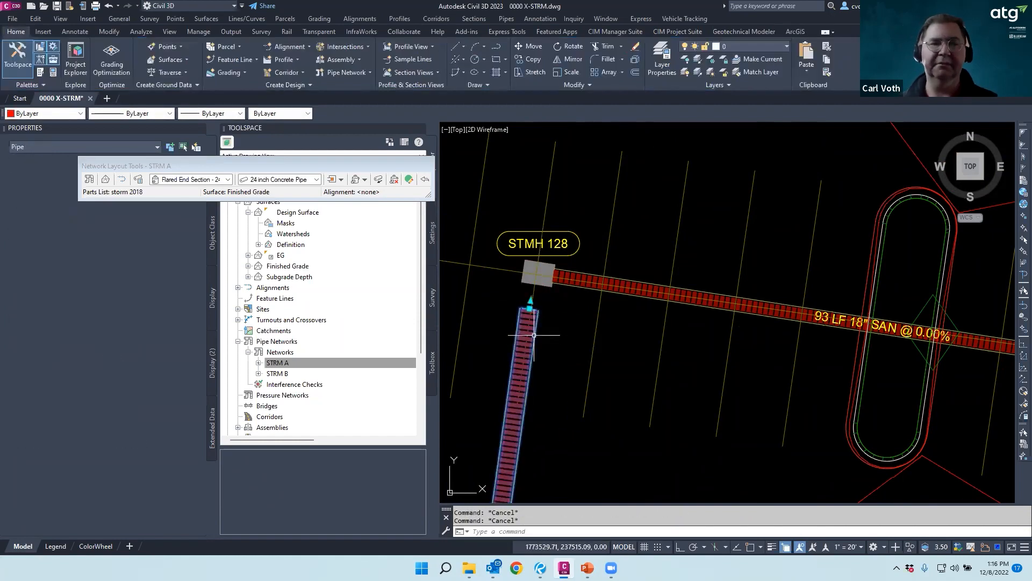
pyautogui.press('Delete')
pyautogui.scroll(-6, 541, 405)
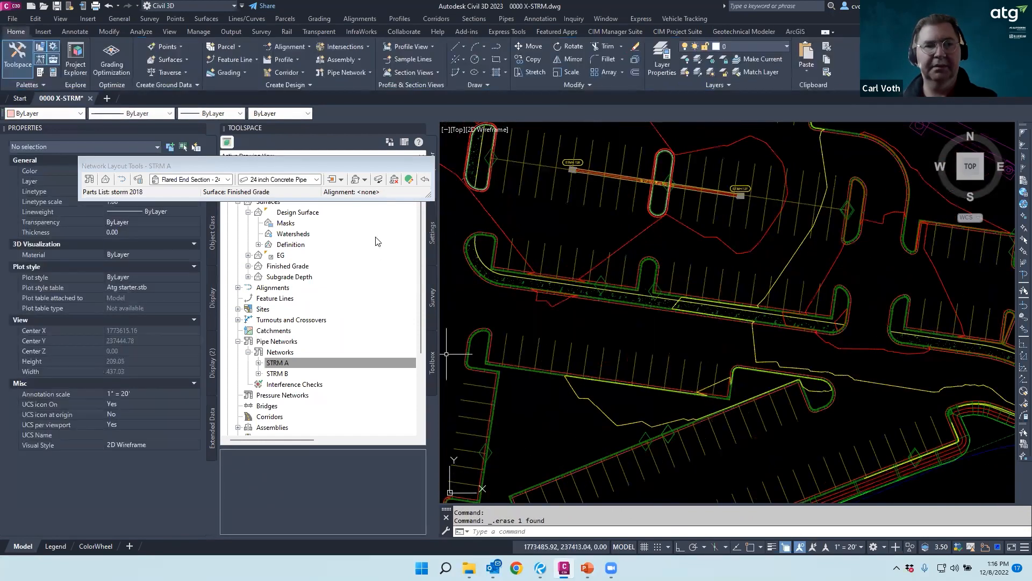
pyautogui.click(424, 163)
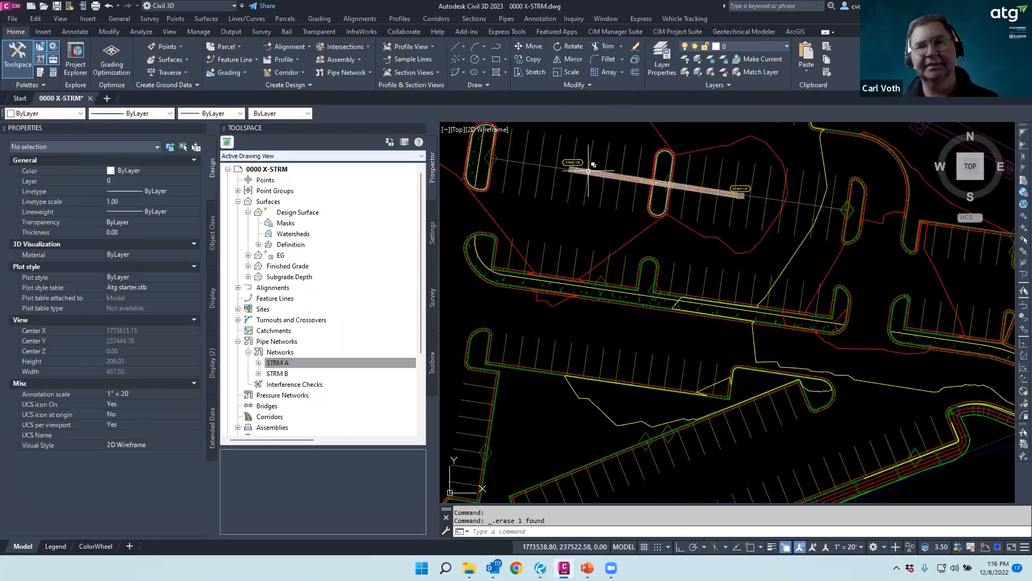
# Lay out a 24 inch concrete pipe with flared end sections from STMH 128 south to the curb of the second parking row
pyautogui.scroll(4, 570, 169)
pyautogui.click(567, 171)
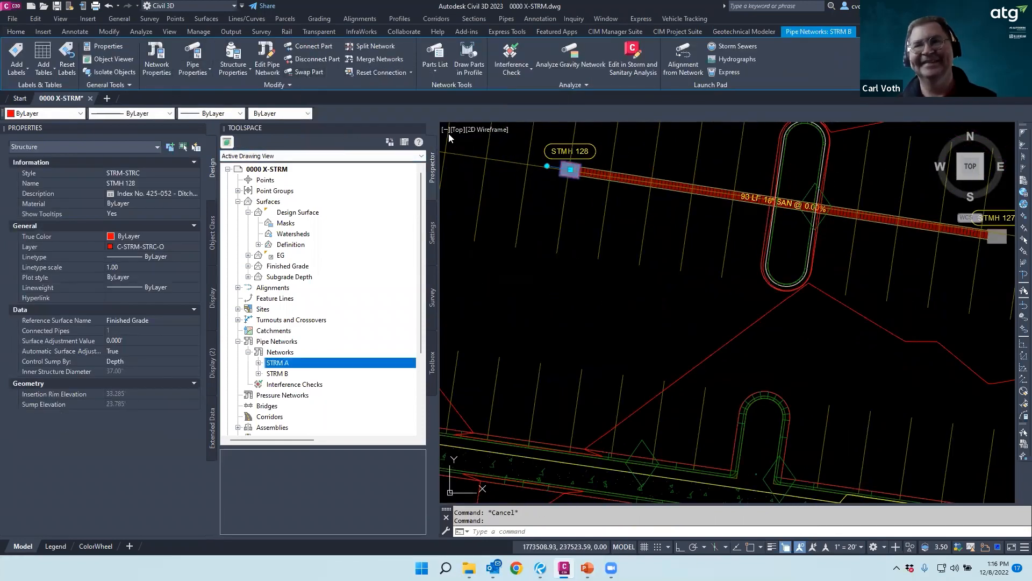
pyautogui.click(264, 68)
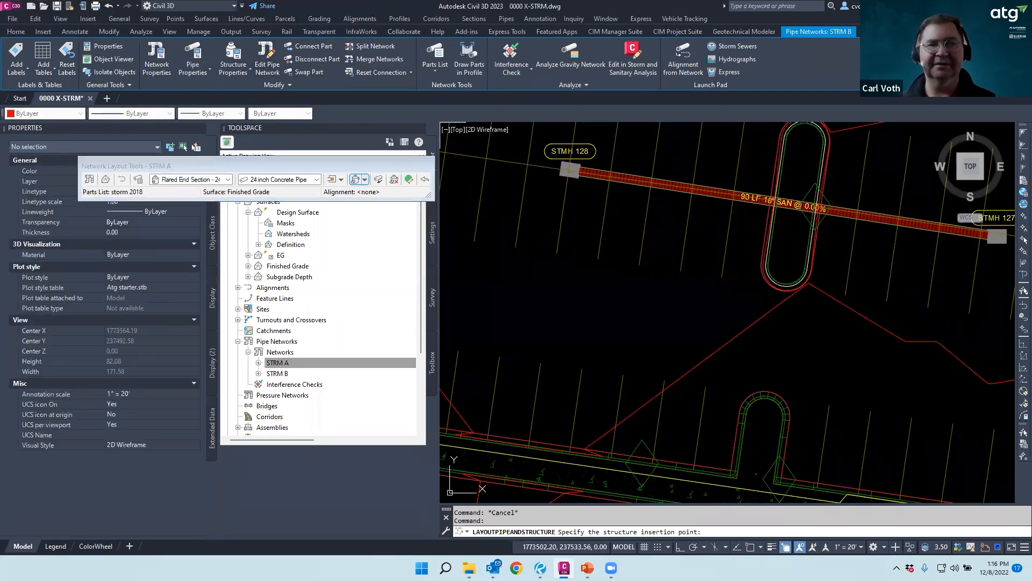
pyautogui.click(571, 170)
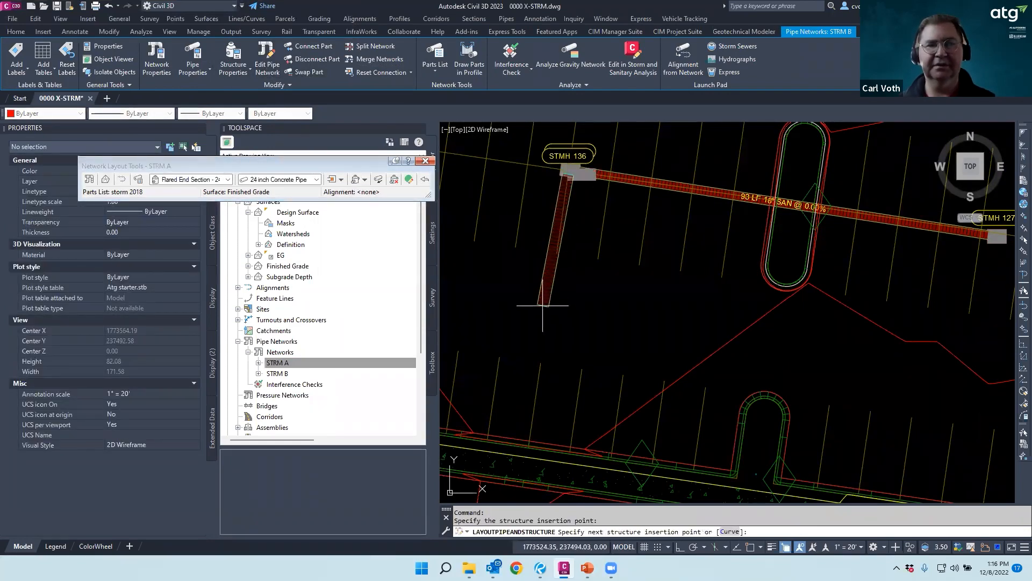
pyautogui.scroll(-4, 561, 285)
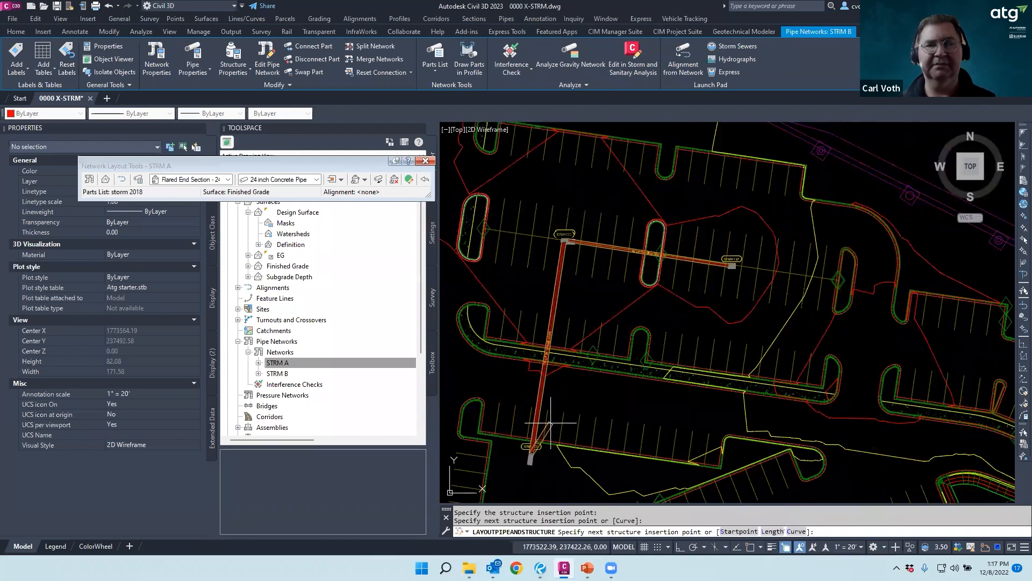
pyautogui.click(529, 438)
pyautogui.press('Escape')
# Erase the flared end section overlapping STMH 128 and try to stretch the new 24 inch pipe's open end onto the structure
pyautogui.scroll(5, 568, 249)
pyautogui.click(569, 248)
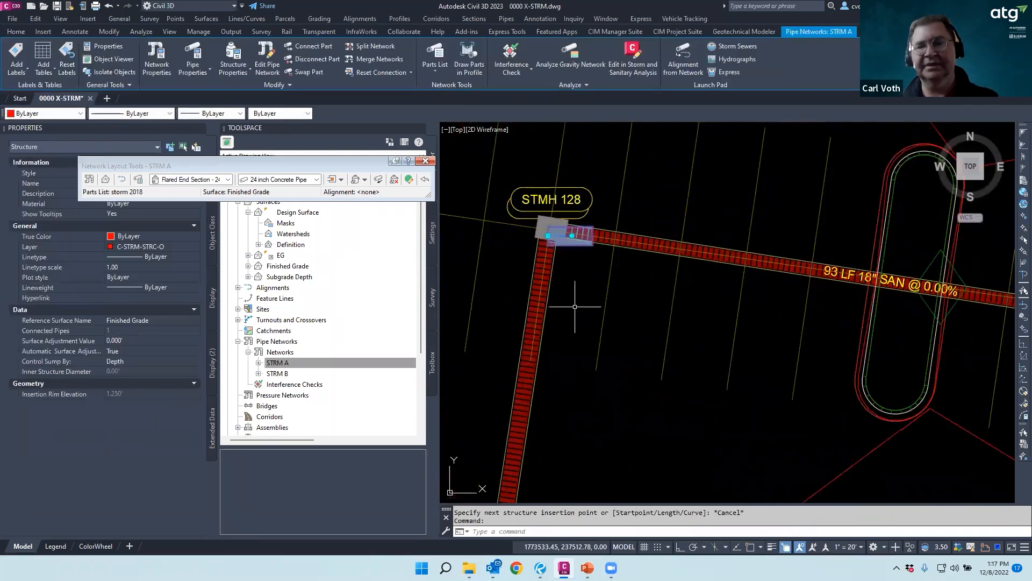
pyautogui.press('Delete')
pyautogui.click(539, 281)
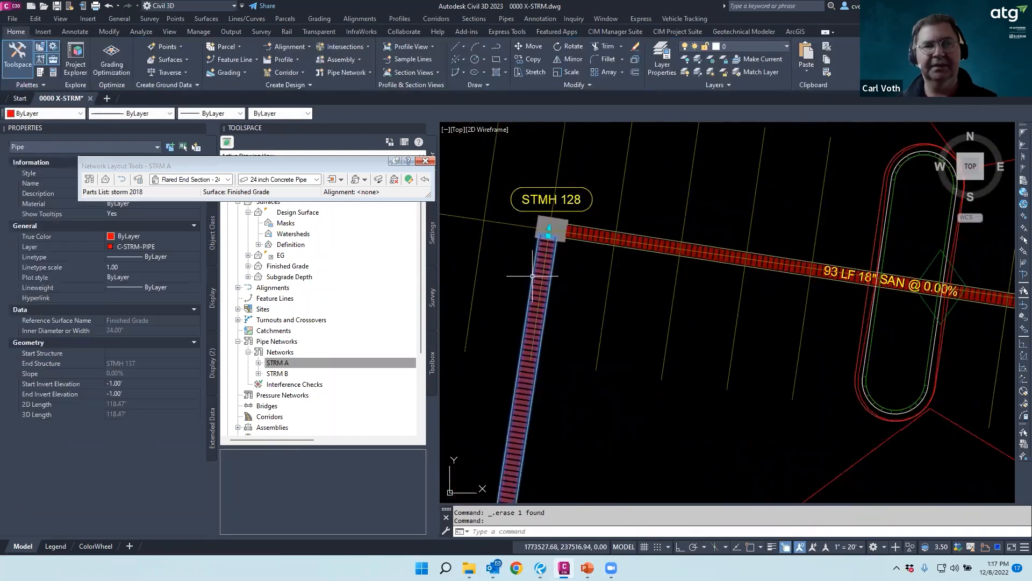
pyautogui.click(548, 235)
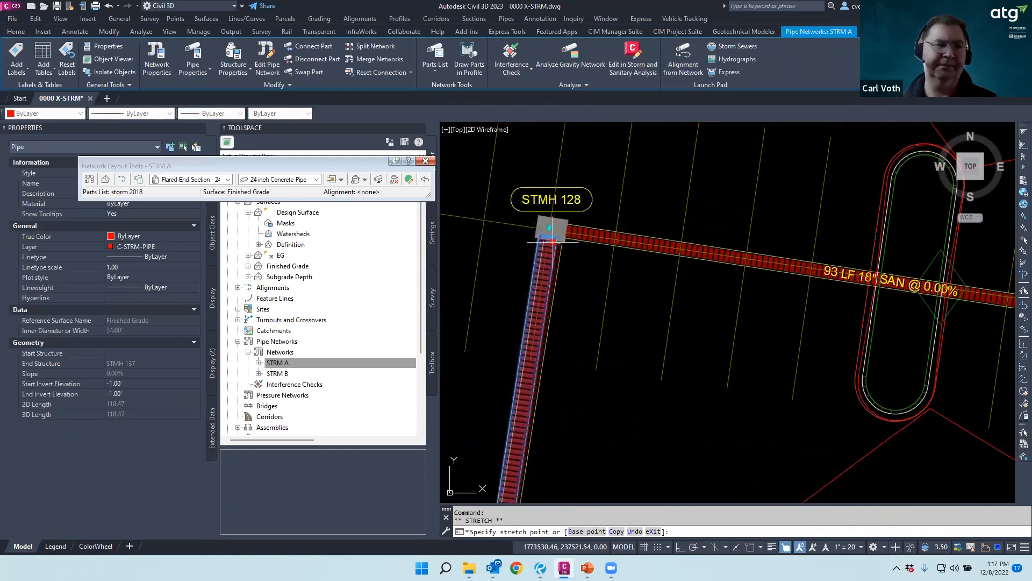
pyautogui.press('Escape')
pyautogui.press('Escape')
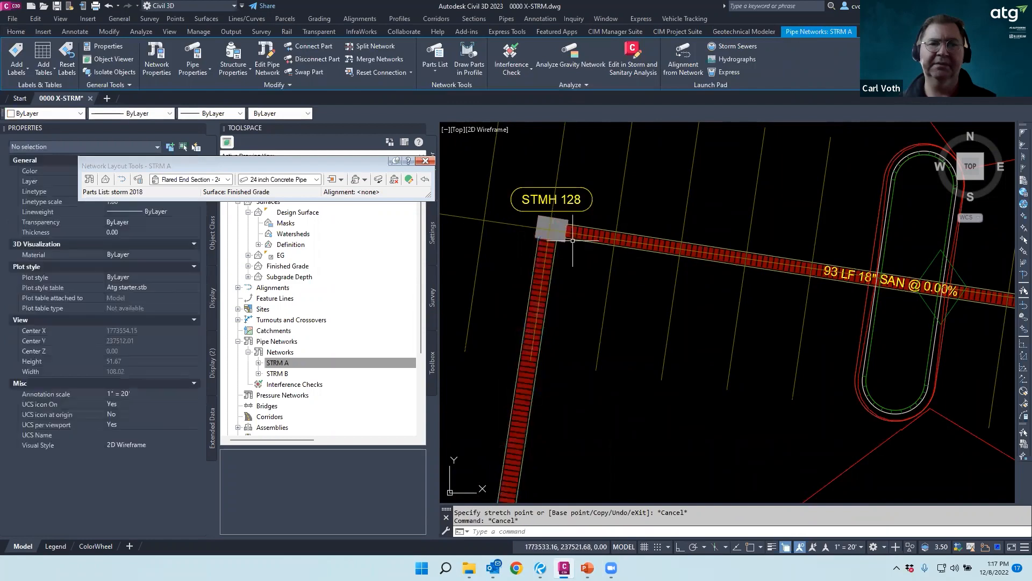
pyautogui.click(573, 240)
pyautogui.press('Escape')
# Close the network layout tools and split the 24 inch pipe with its southern flared end section into the existing STRM B network
pyautogui.click(550, 288)
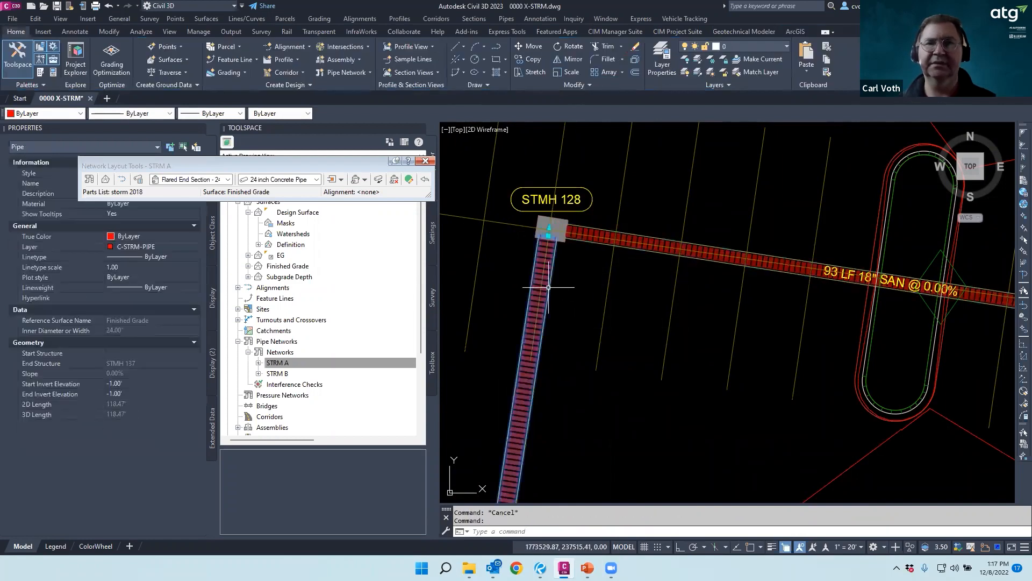
pyautogui.click(425, 162)
pyautogui.press('Escape')
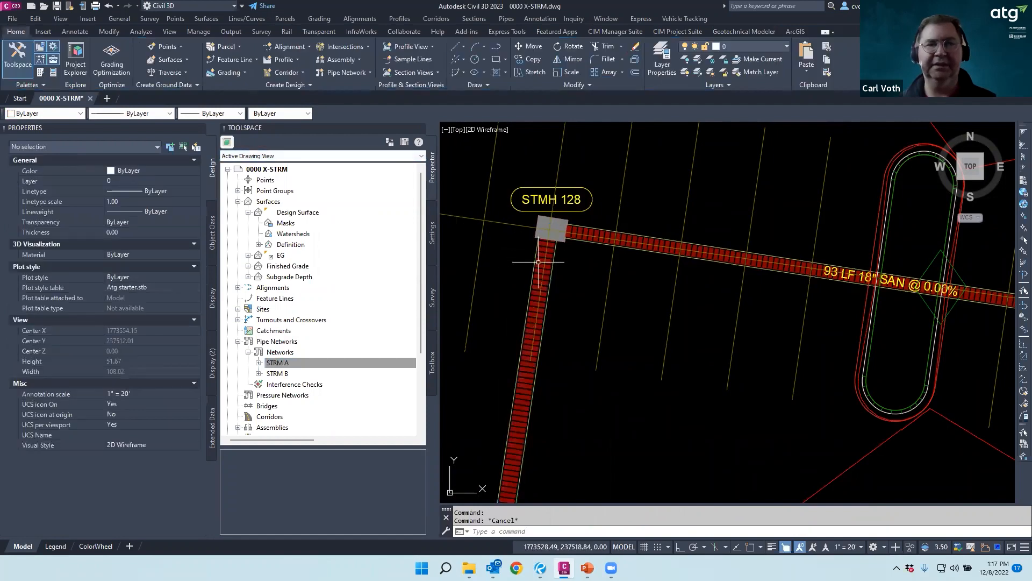
pyautogui.click(537, 261)
pyautogui.scroll(-6, 633, 196)
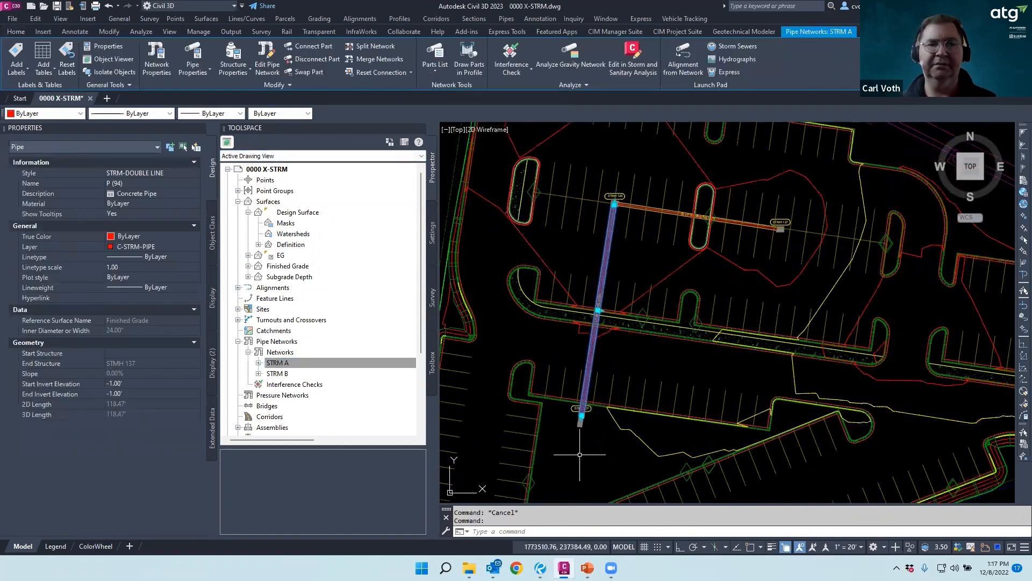
pyautogui.scroll(4, 581, 448)
pyautogui.click(580, 401)
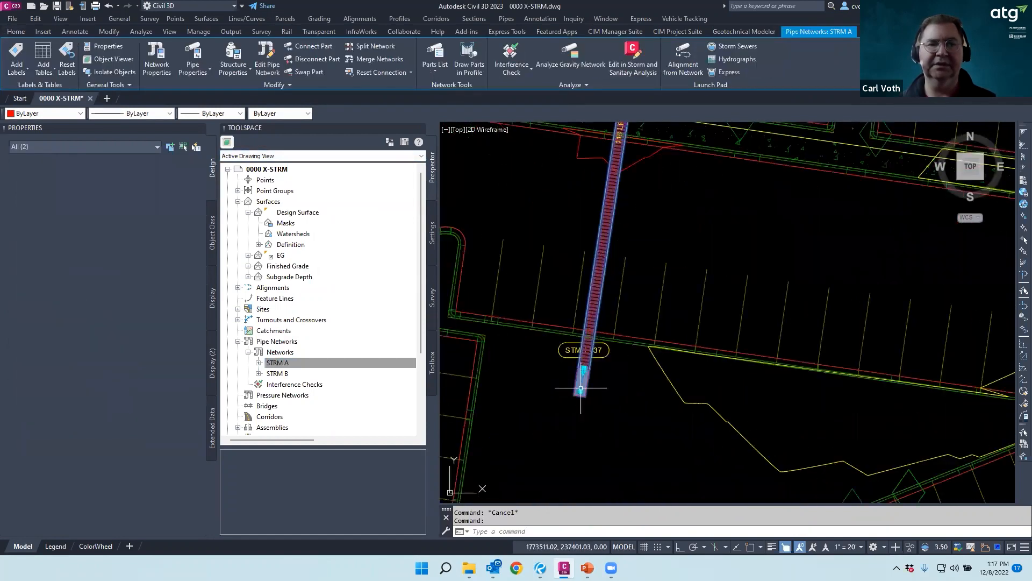
pyautogui.click(374, 47)
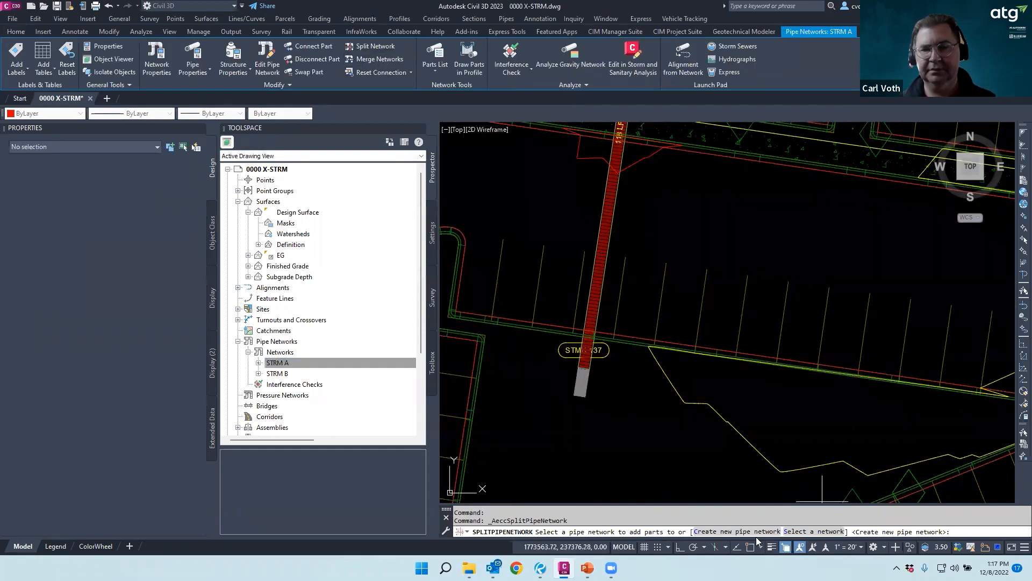
pyautogui.click(810, 532)
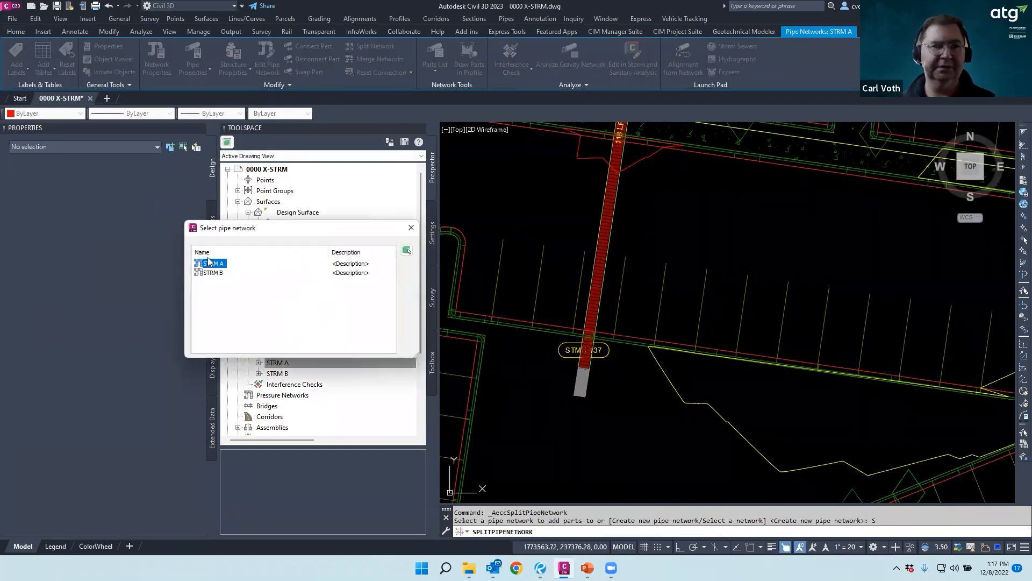
pyautogui.doubleClick(214, 274)
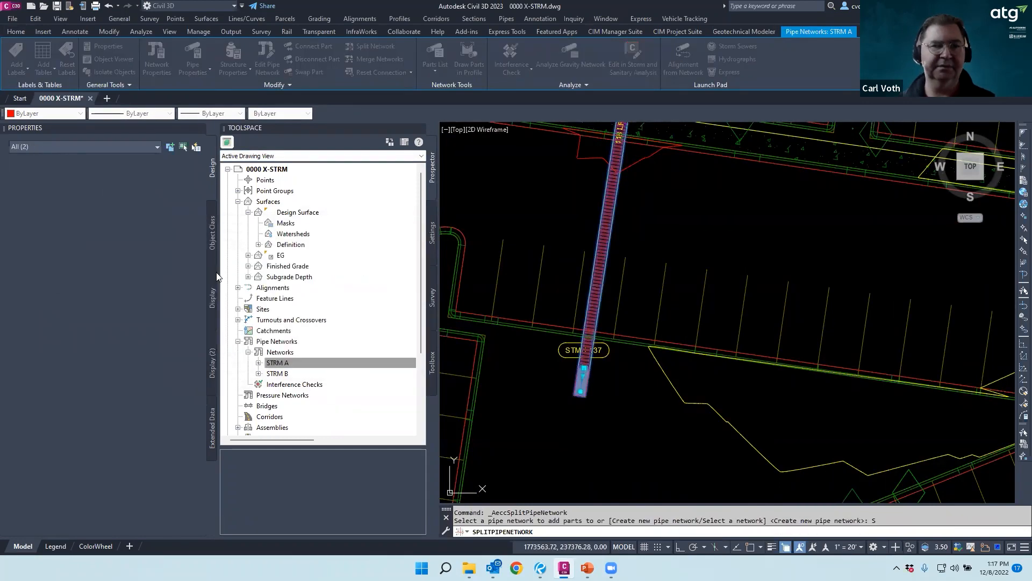
# Try again to attach the 24 inch pipe's north end to STMH 128 by stretching it, with both parts in STRM B
pyautogui.scroll(-6, 590, 280)
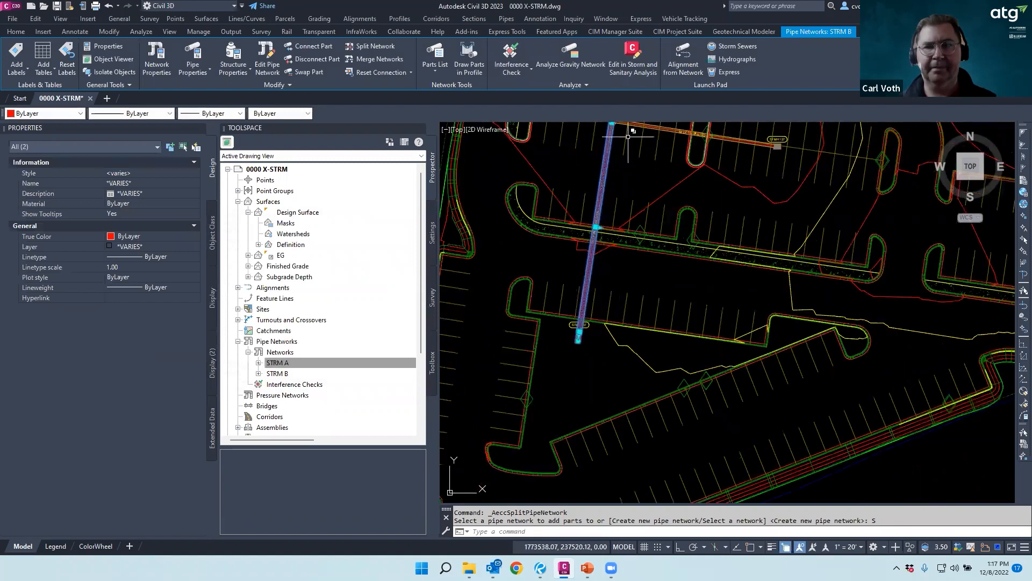
pyautogui.scroll(8, 612, 170)
pyautogui.press('Escape')
pyautogui.press('Escape')
pyautogui.click(607, 190)
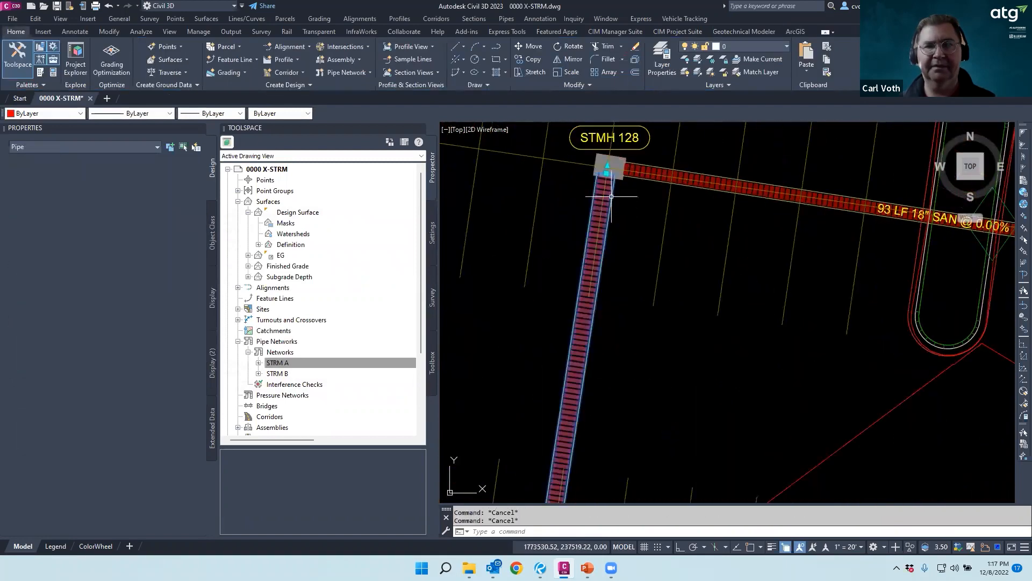
pyautogui.click(606, 173)
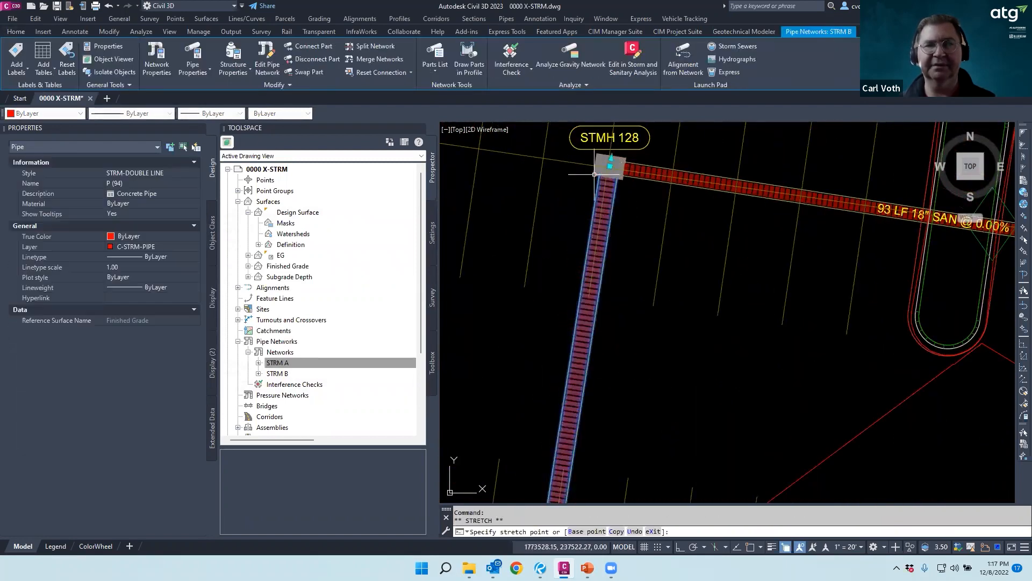
pyautogui.press('Escape')
pyautogui.press('Escape')
# Erase the 24 inch pipe together with its southern flared end section, and erase structure STMH 128
pyautogui.scroll(-6, 603, 211)
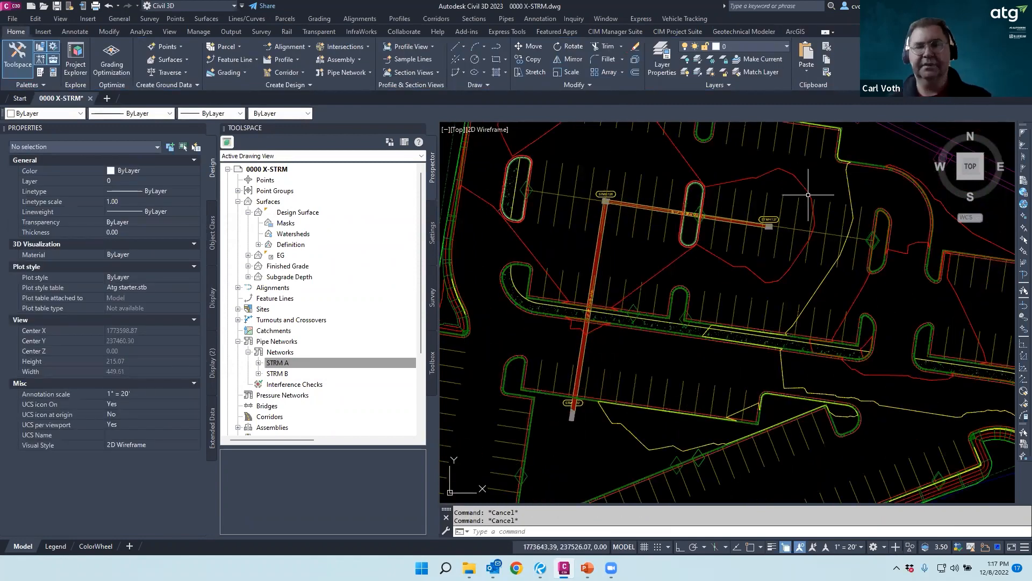
pyautogui.scroll(-2, 580, 425)
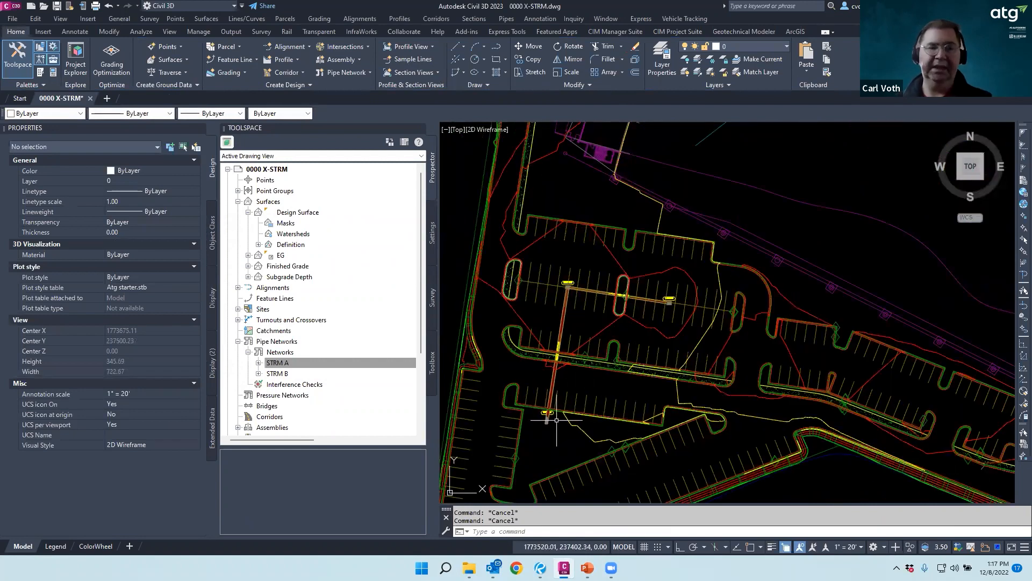
pyautogui.scroll(6, 556, 420)
pyautogui.click(564, 451)
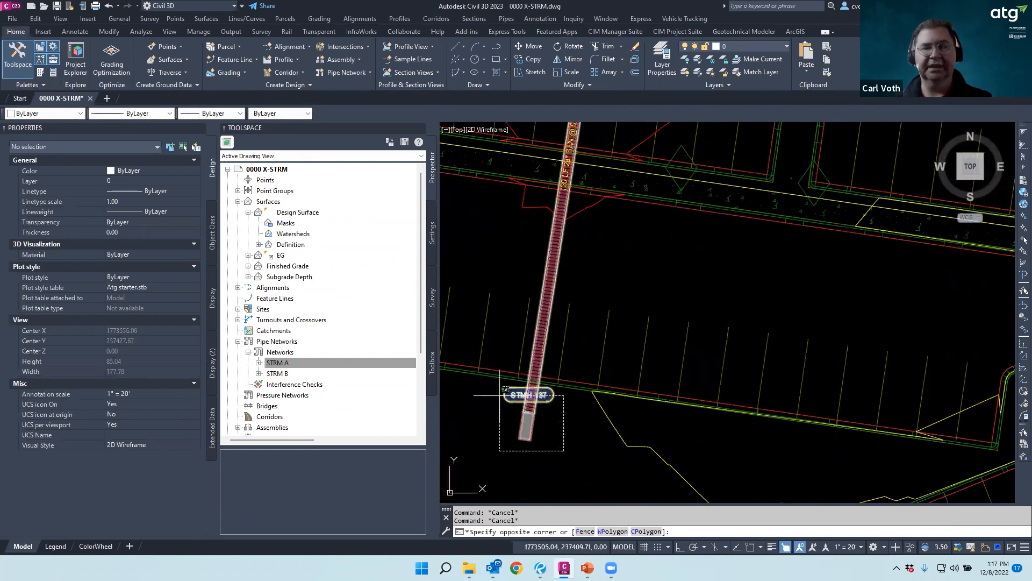
pyautogui.click(495, 393)
pyautogui.press('Delete')
pyautogui.scroll(-4, 538, 415)
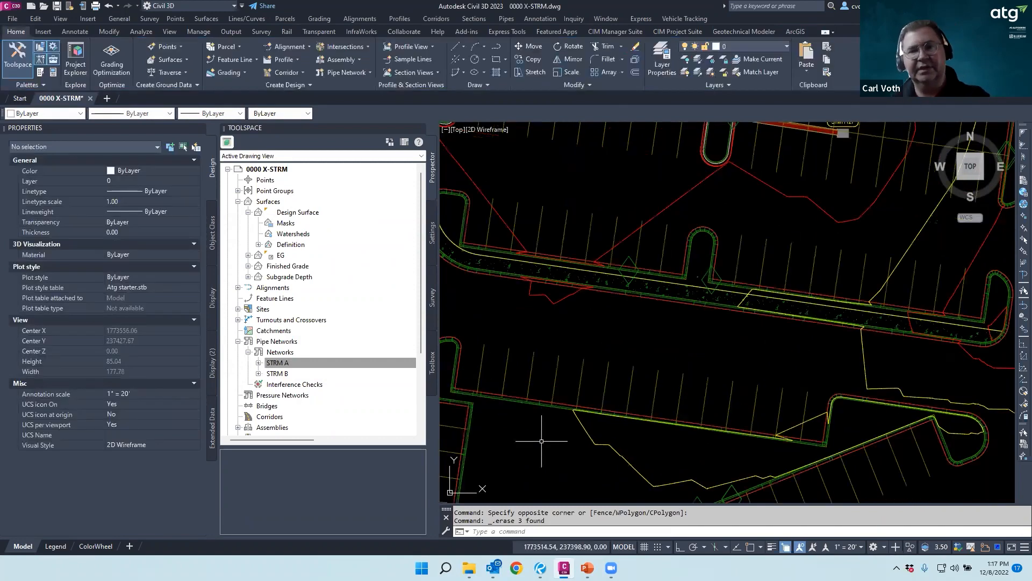
pyautogui.scroll(8, 575, 226)
pyautogui.click(583, 228)
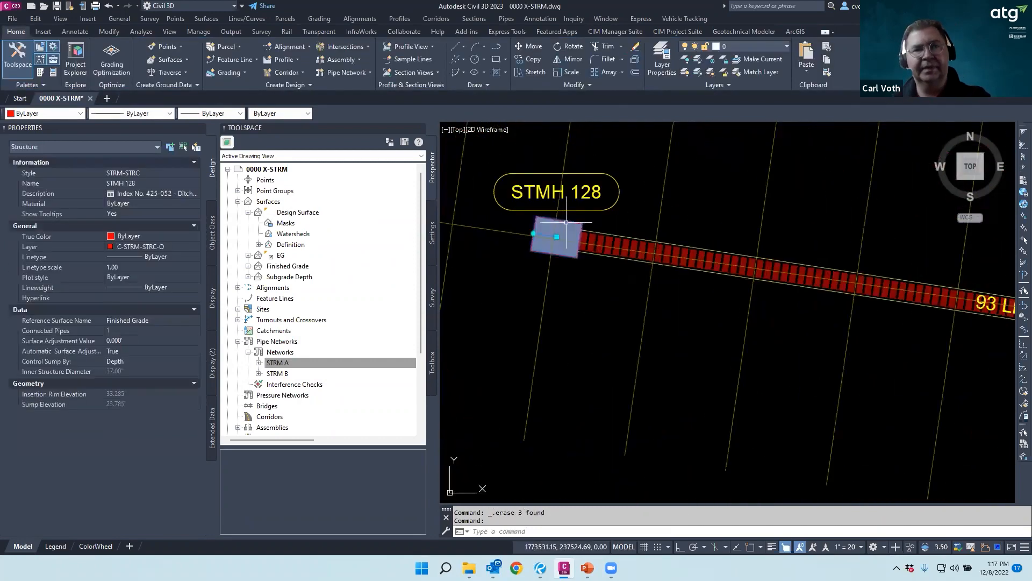
pyautogui.press('Delete')
# Delete the pipe networks STRM A and STRM B with all their remaining pipes and structures
pyautogui.click(606, 234)
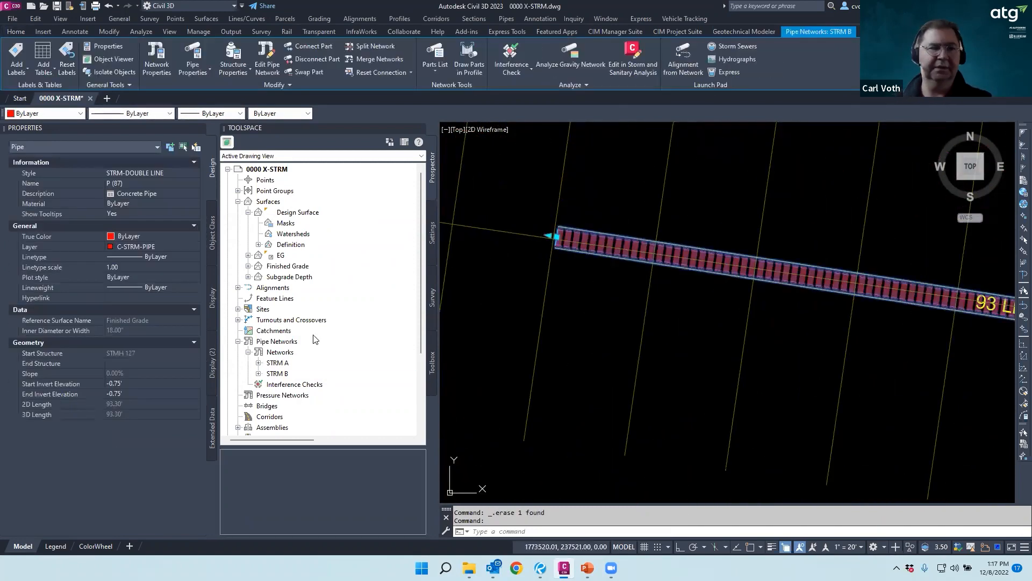
pyautogui.rightClick(281, 366)
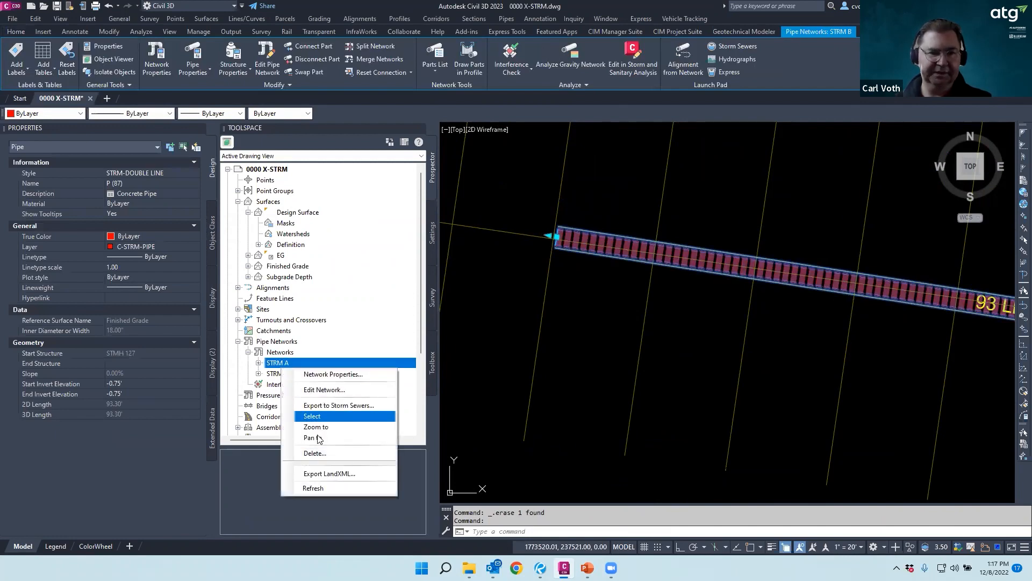
pyautogui.click(316, 454)
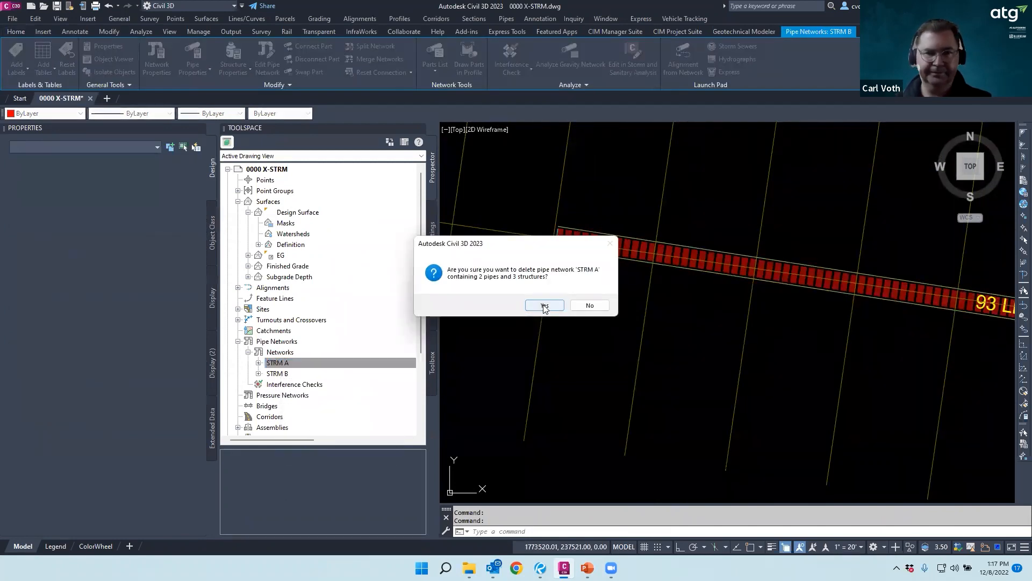
pyautogui.click(544, 309)
pyautogui.rightClick(280, 364)
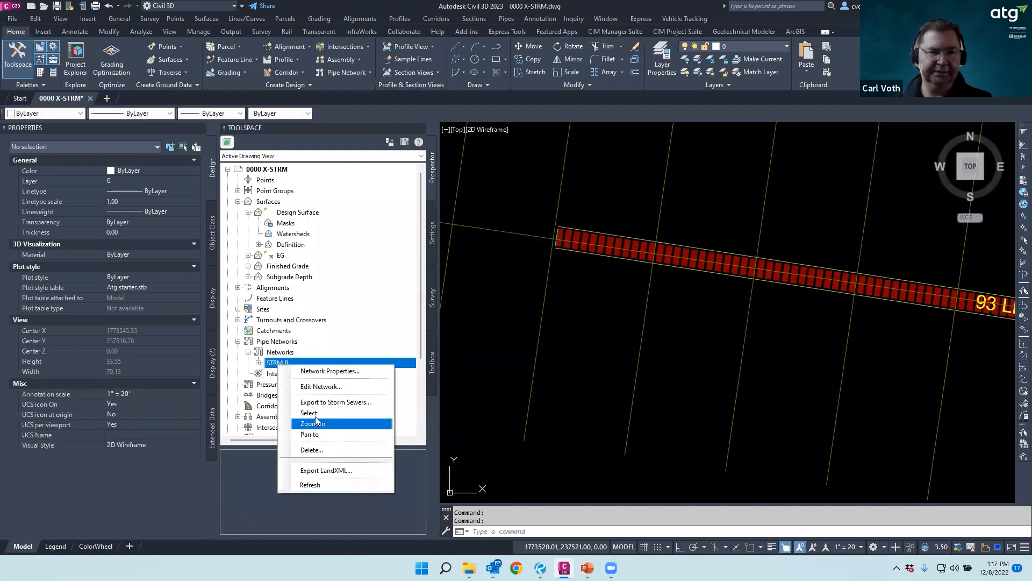
pyautogui.click(311, 450)
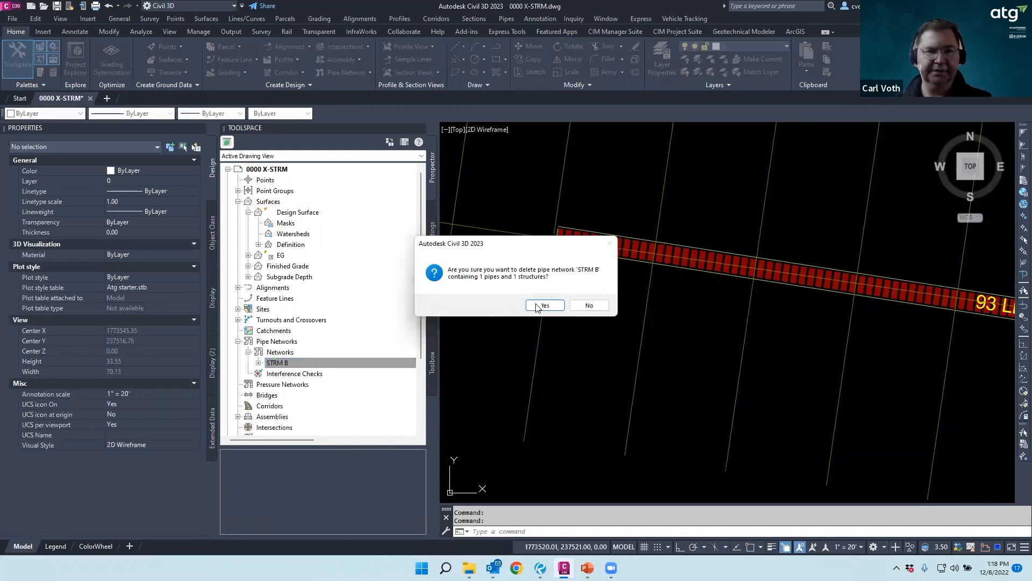
pyautogui.click(544, 306)
pyautogui.press('Escape')
pyautogui.press('Escape')
# Start a polyline westward through the middle parking row, across its central island, and continue it northwest to the southern end of the west drive
pyautogui.scroll(-15, 581, 350)
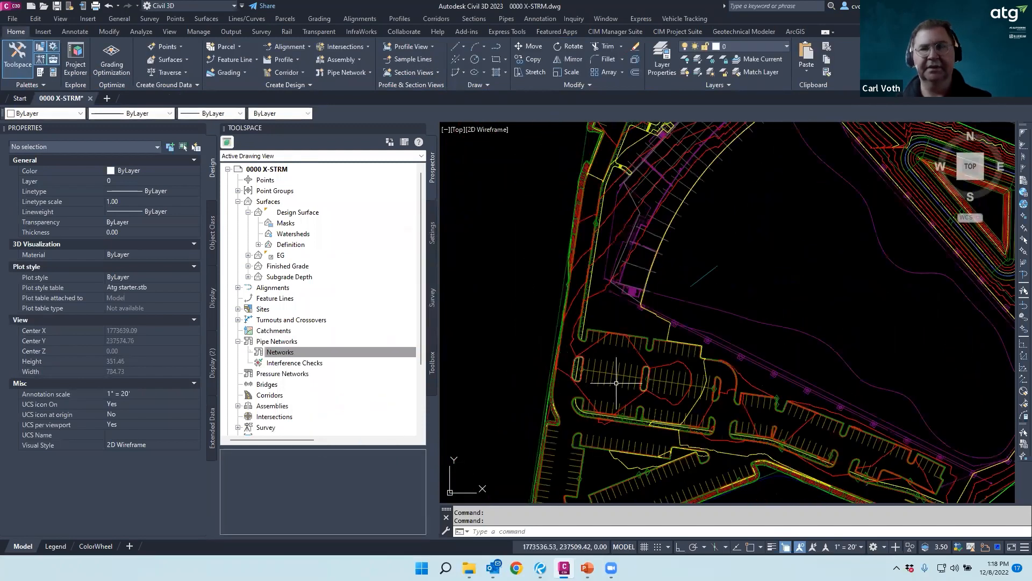
pyautogui.write('pl')
pyautogui.press('Return')
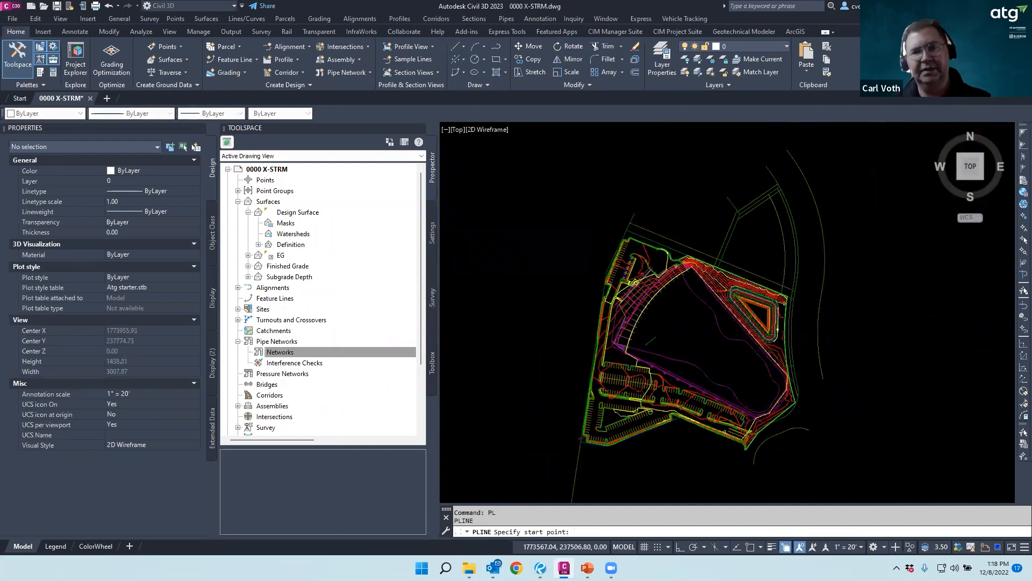
pyautogui.scroll(8, 624, 372)
pyautogui.click(721, 387)
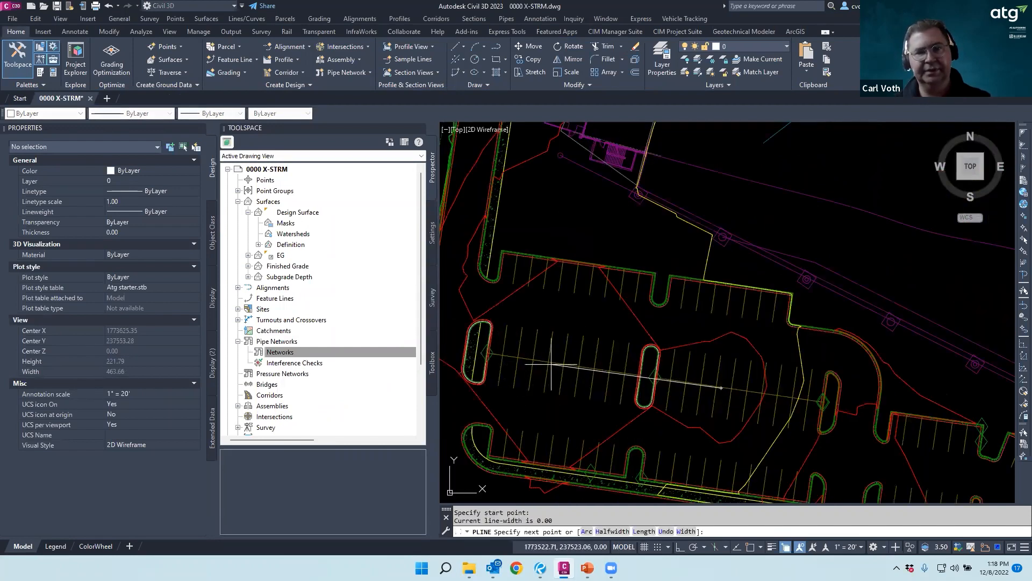
pyautogui.click(567, 367)
pyautogui.moveTo(463, 208); pyautogui.dragTo(634, 391, button='middle')
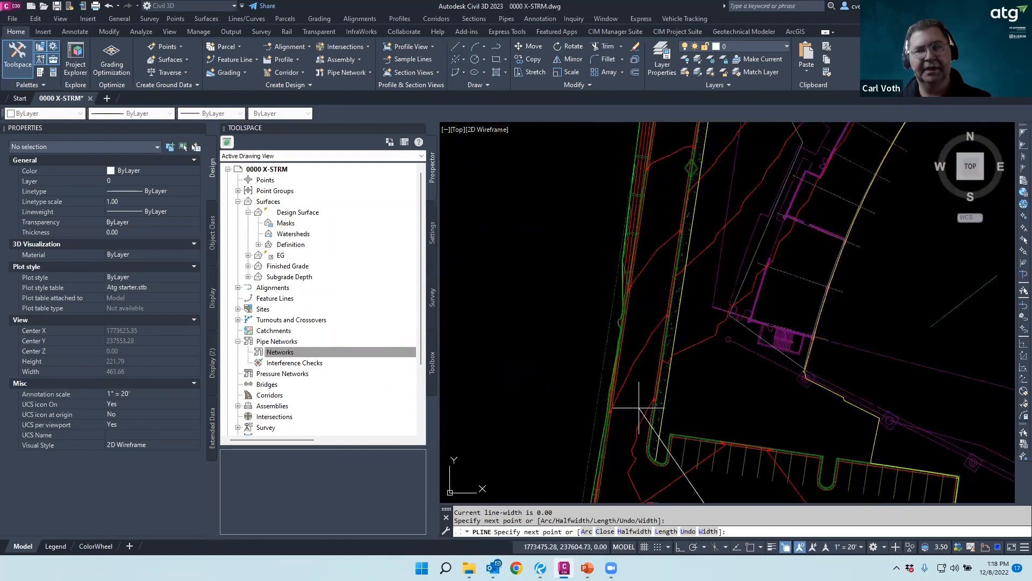
pyautogui.click(633, 390)
# Continue the polyline north along the west drive, east past the northern parking lot, southeast into the pond, and finish it
pyautogui.scroll(-6, 640, 452)
pyautogui.scroll(6, 652, 376)
pyautogui.click(661, 357)
pyautogui.moveTo(704, 128); pyautogui.dragTo(715, 203, button='middle')
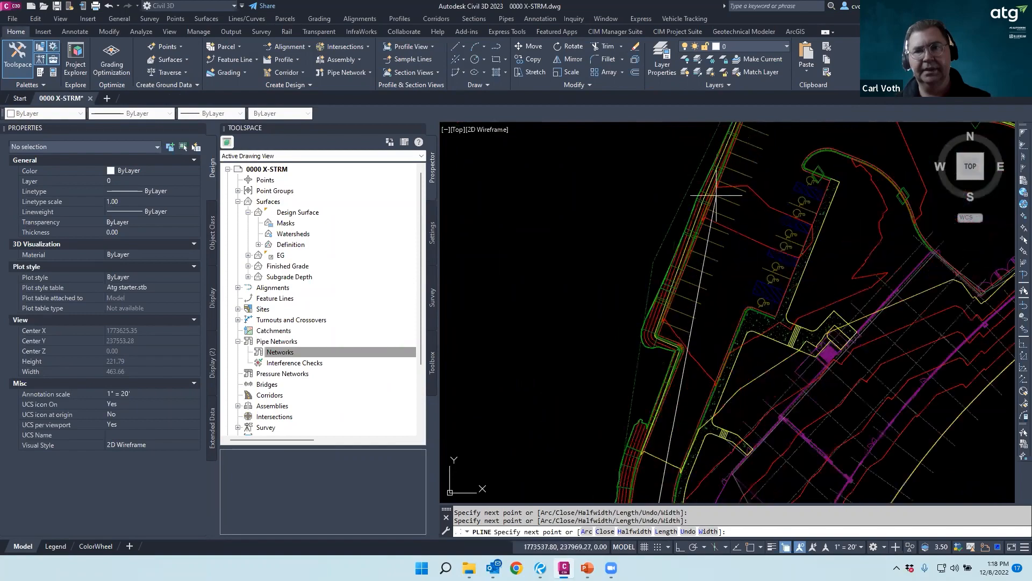
pyautogui.click(715, 202)
pyautogui.scroll(-4, 720, 210)
pyautogui.scroll(4, 780, 232)
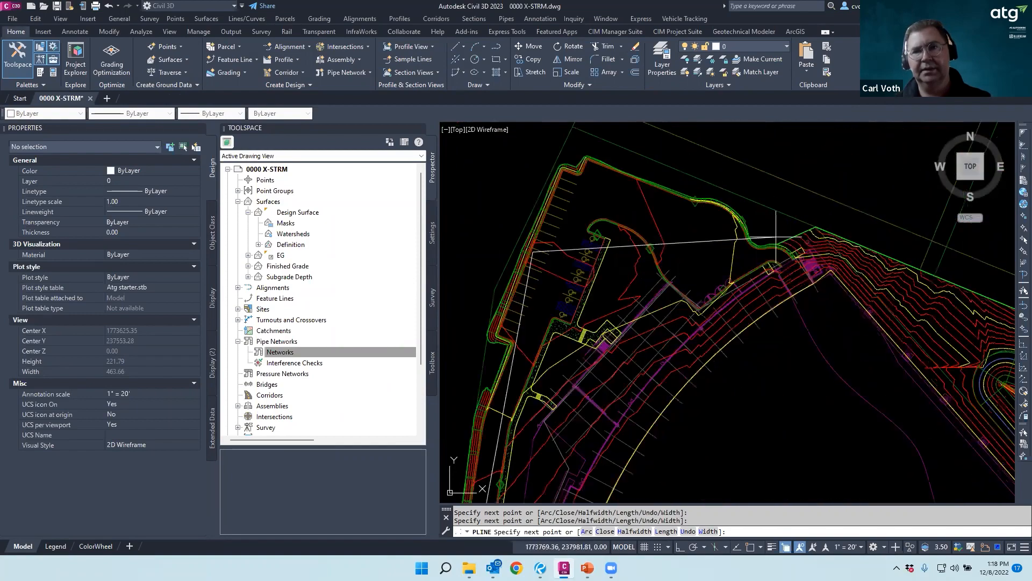
pyautogui.scroll(-3, 796, 258)
pyautogui.scroll(5, 823, 344)
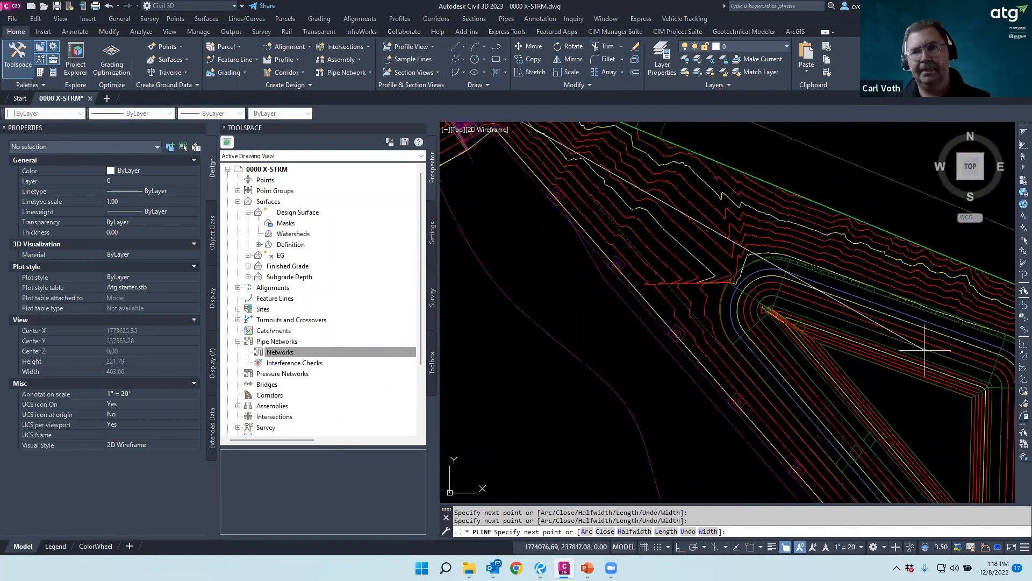
pyautogui.click(827, 345)
pyautogui.press('Escape')
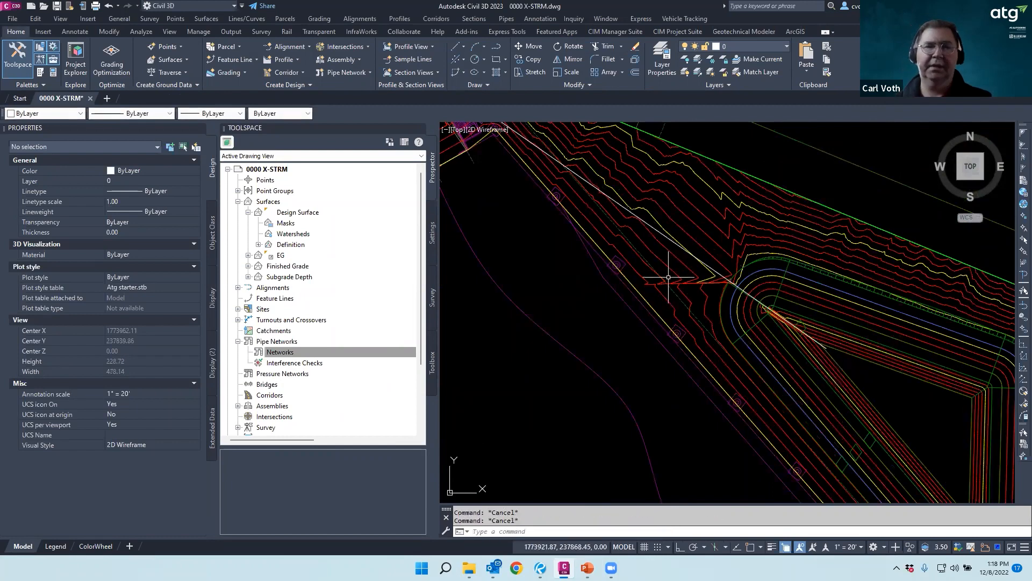
# Start converting the polyline into a feature line and create a new site named STROM for it
pyautogui.click(368, 74)
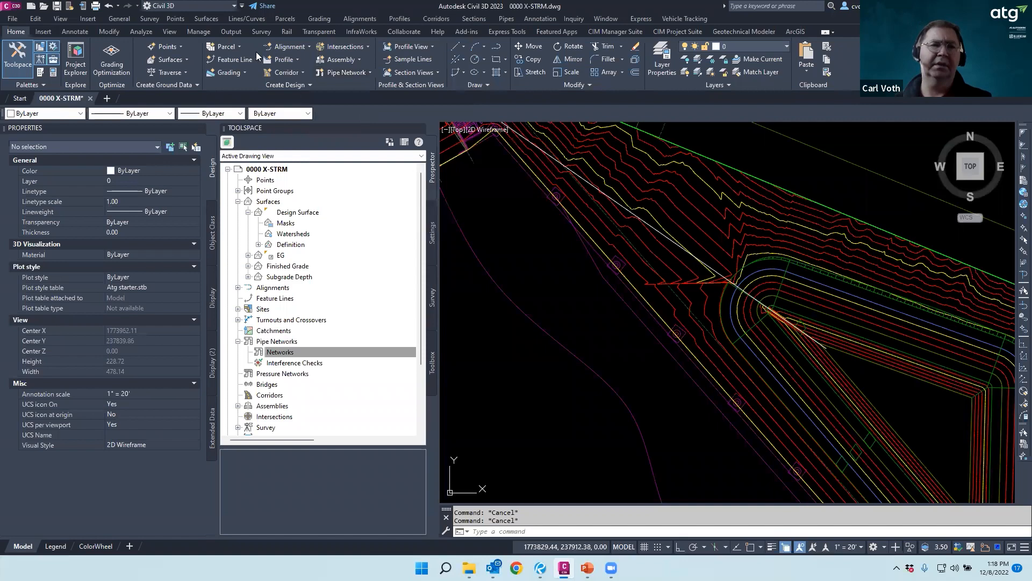
pyautogui.click(232, 58)
pyautogui.click(256, 101)
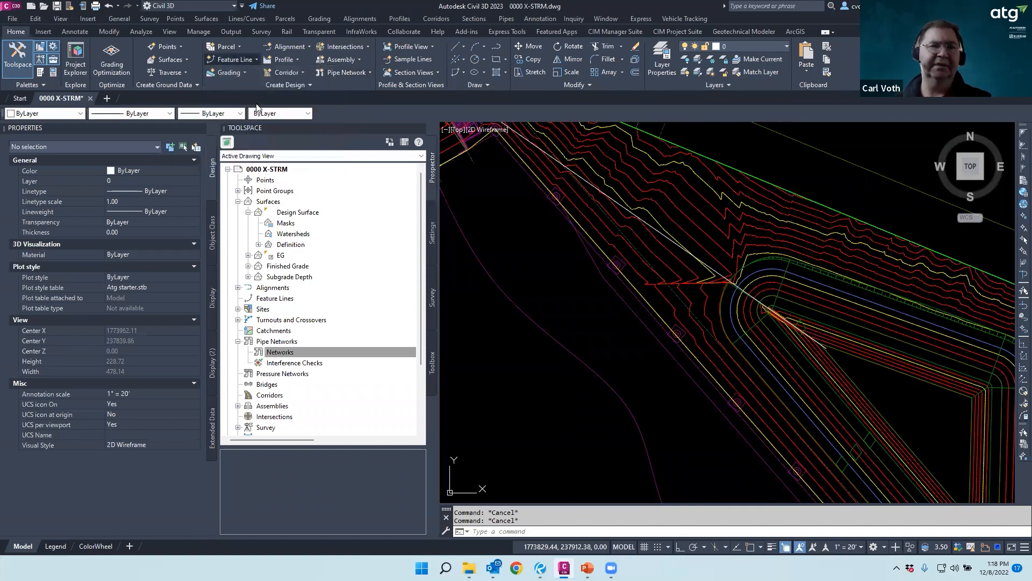
pyautogui.click(666, 237)
pyautogui.rightClick(661, 269)
pyautogui.click(685, 278)
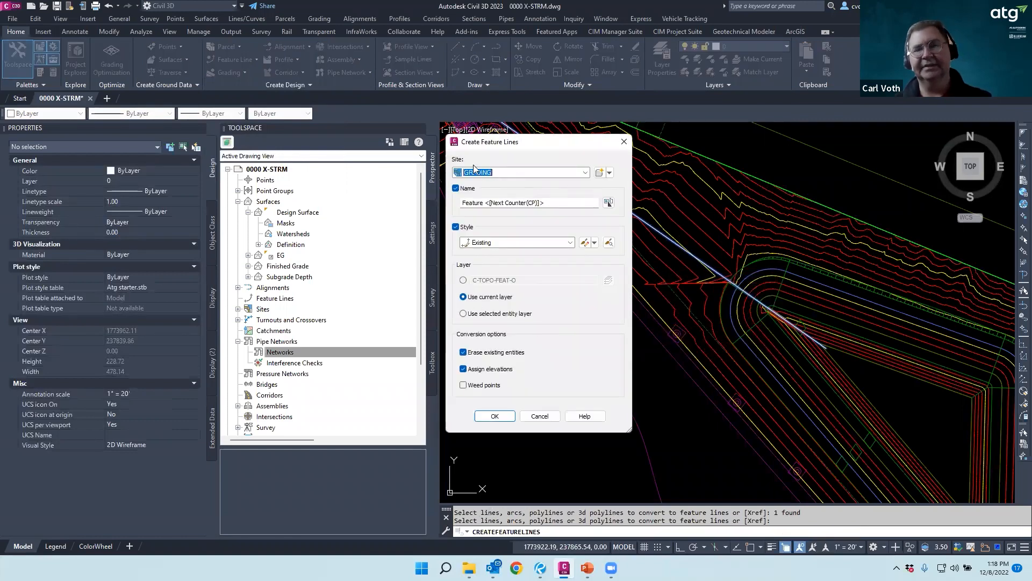
pyautogui.click(610, 173)
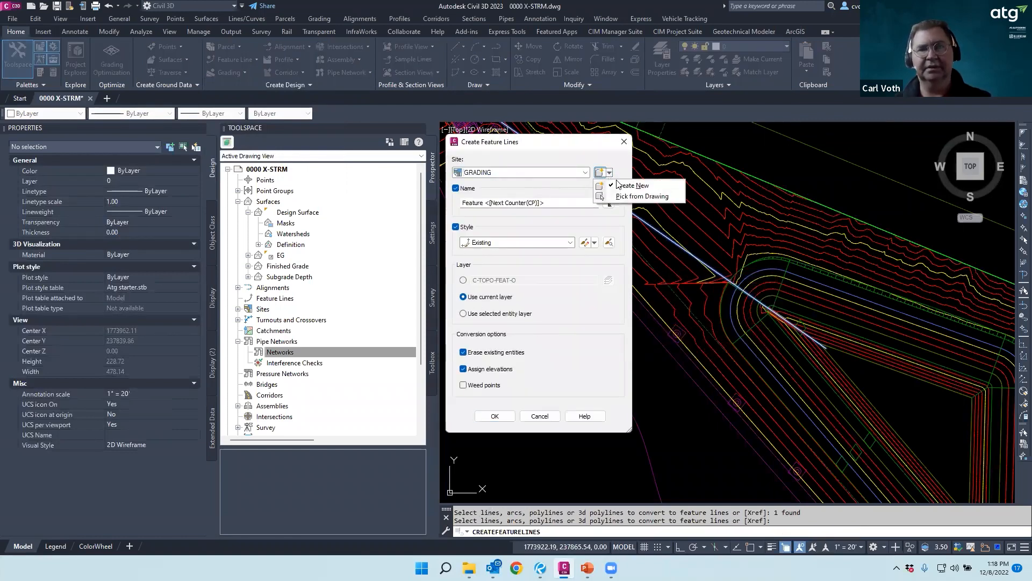
pyautogui.click(627, 181)
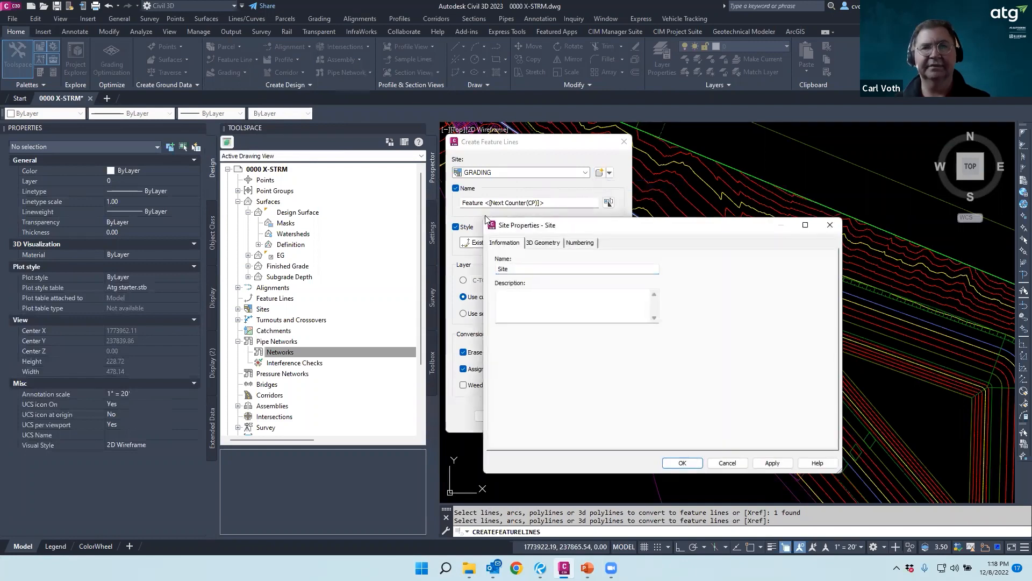
pyautogui.doubleClick(524, 268)
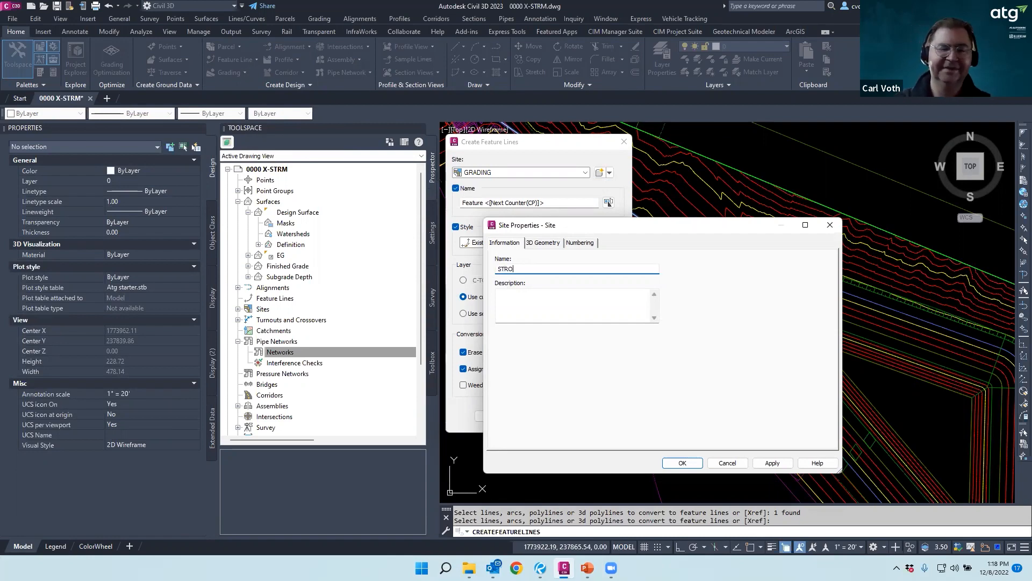
pyautogui.write('STROM')
pyautogui.click(682, 463)
# Create the feature line as STRM A in style Marker - ATG, with elevations from surface Finished Grade at a relative elevation of -4.000'
pyautogui.doubleClick(554, 205)
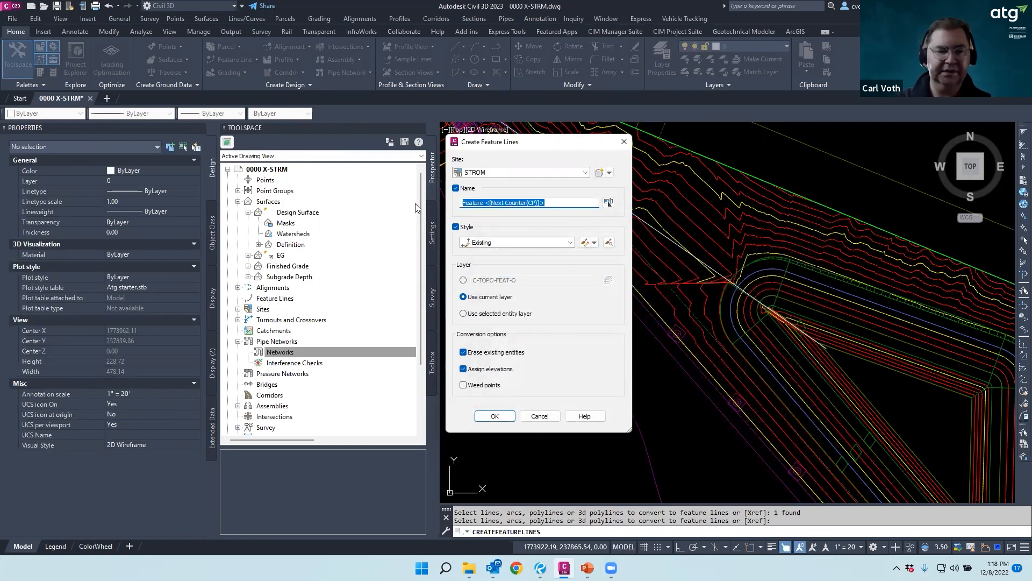
pyautogui.write('STRM A')
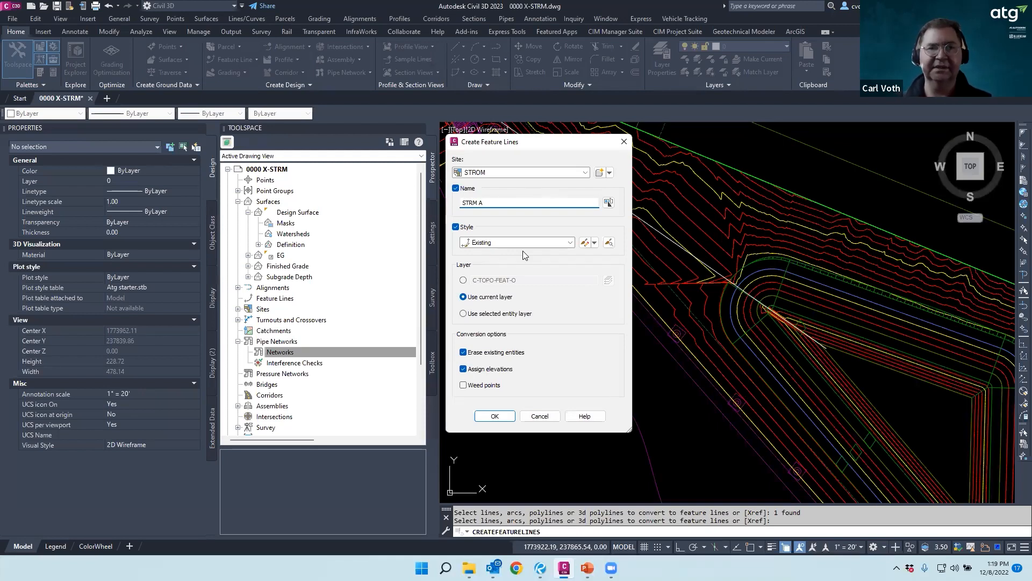
pyautogui.click(524, 243)
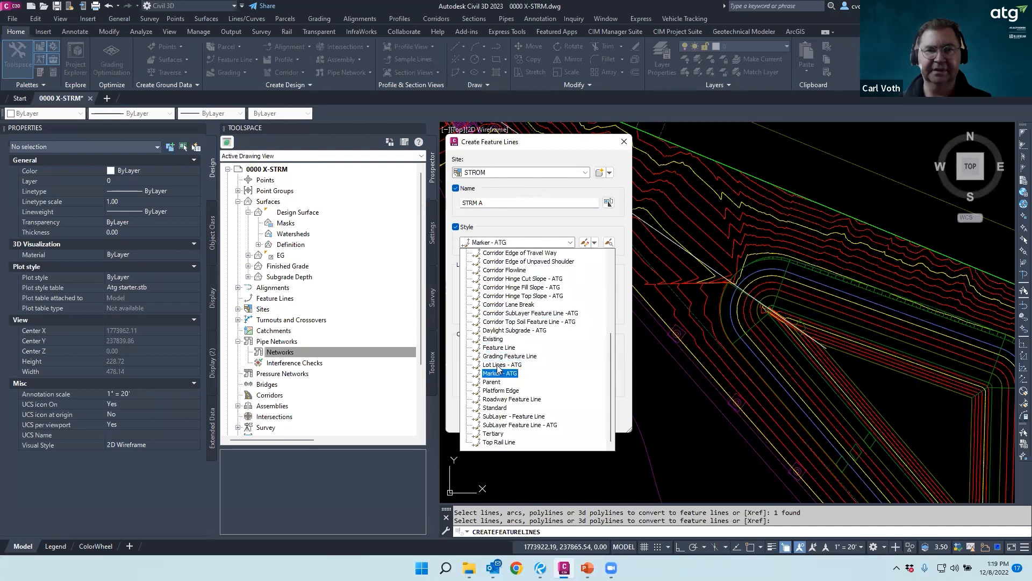
pyautogui.click(494, 375)
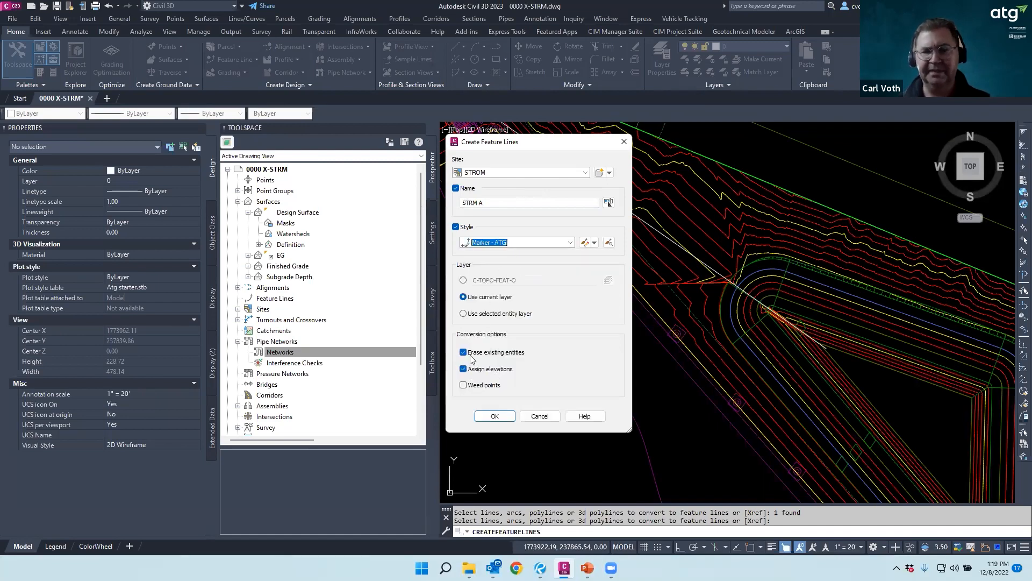
pyautogui.click(492, 417)
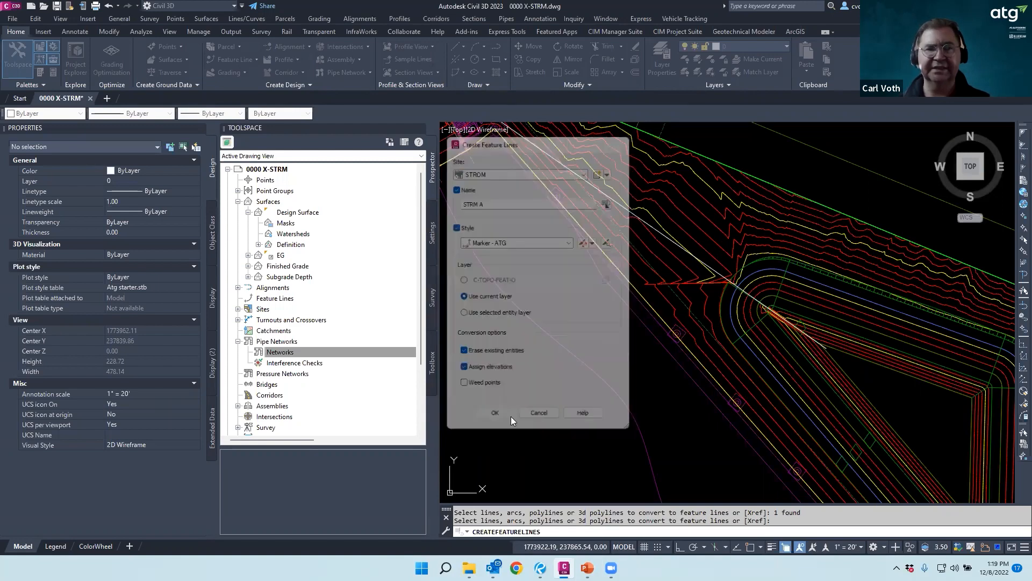
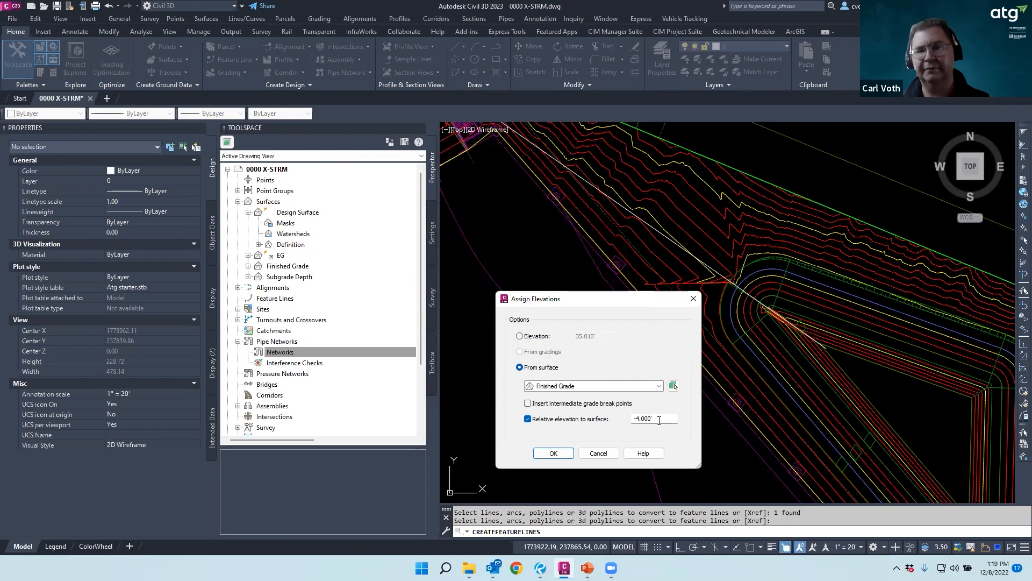
pyautogui.click(554, 454)
pyautogui.press('Escape')
# Set the elevation of feature line STRM A at its pond end to 20.0
pyautogui.click(721, 275)
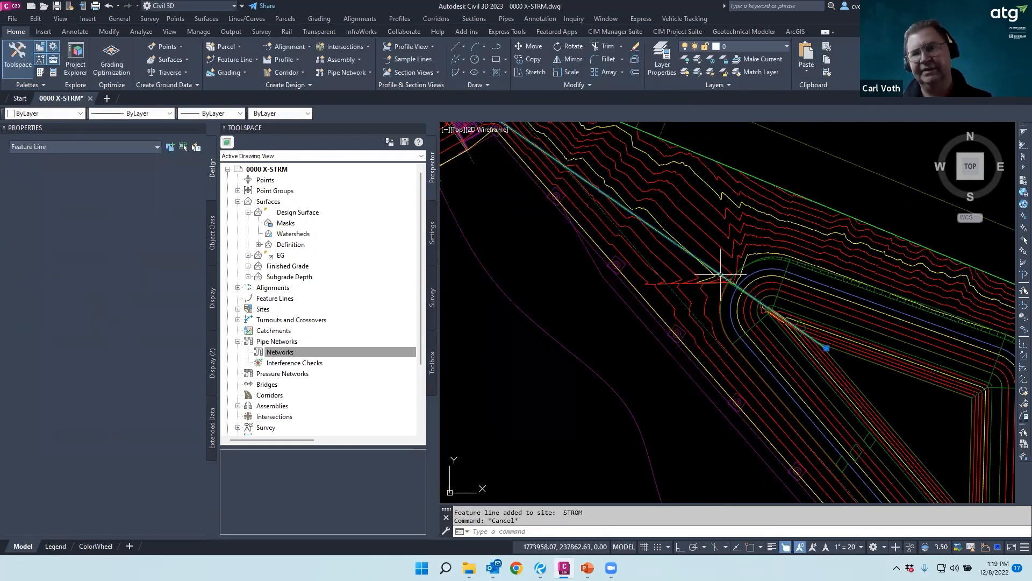
pyautogui.scroll(4, 822, 344)
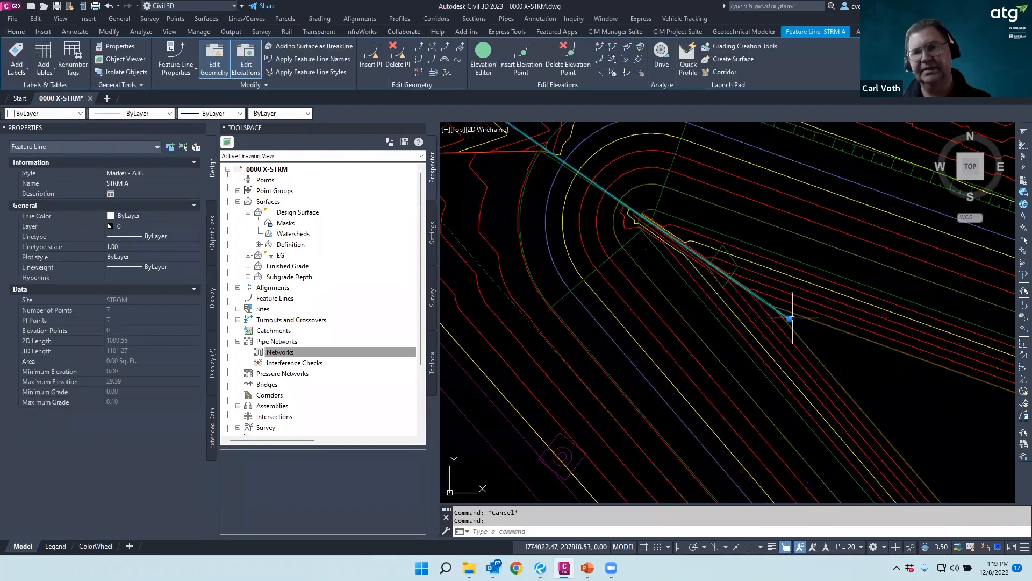
pyautogui.click(598, 49)
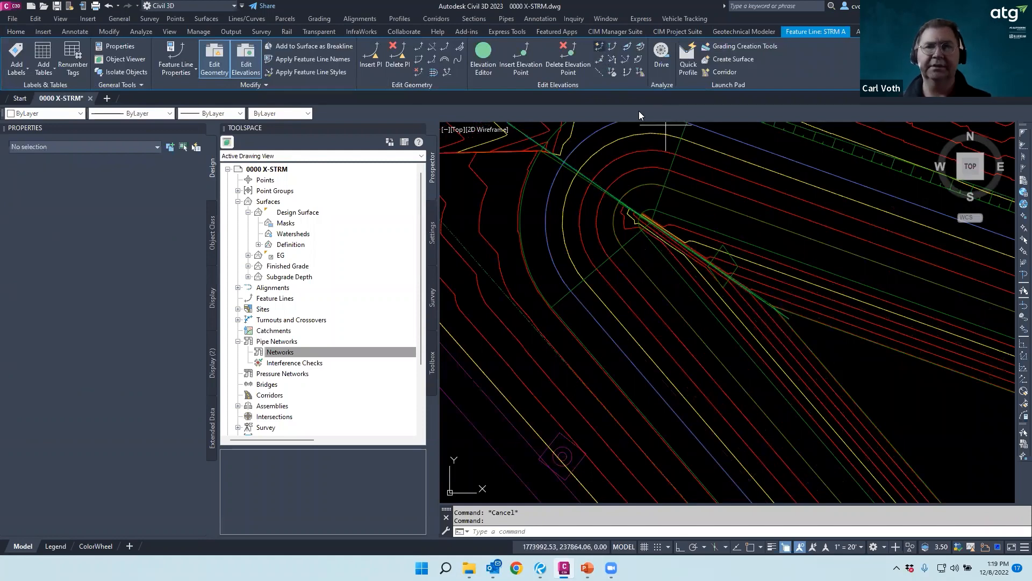
pyautogui.click(787, 324)
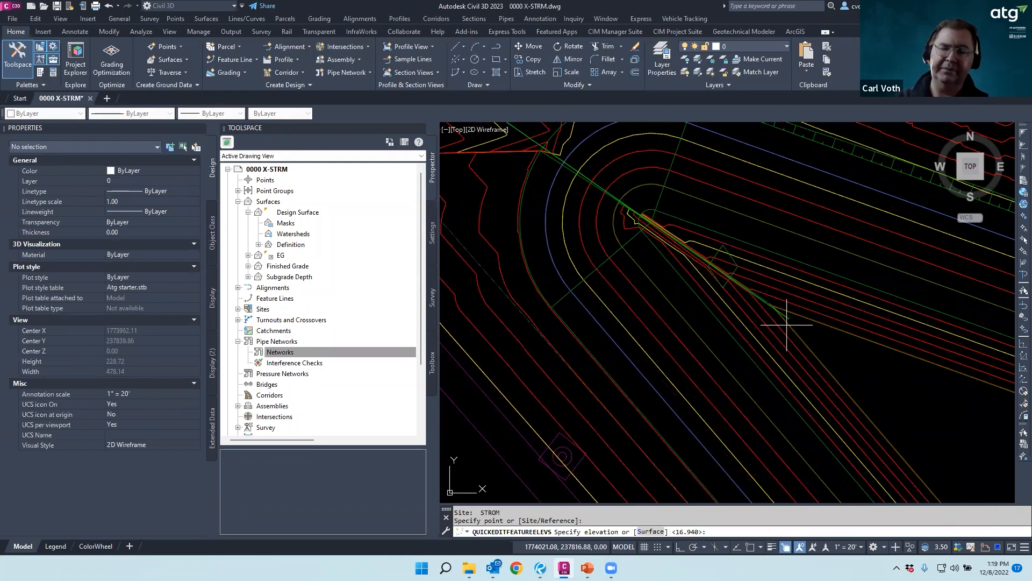
pyautogui.write('20.0')
pyautogui.press('Return')
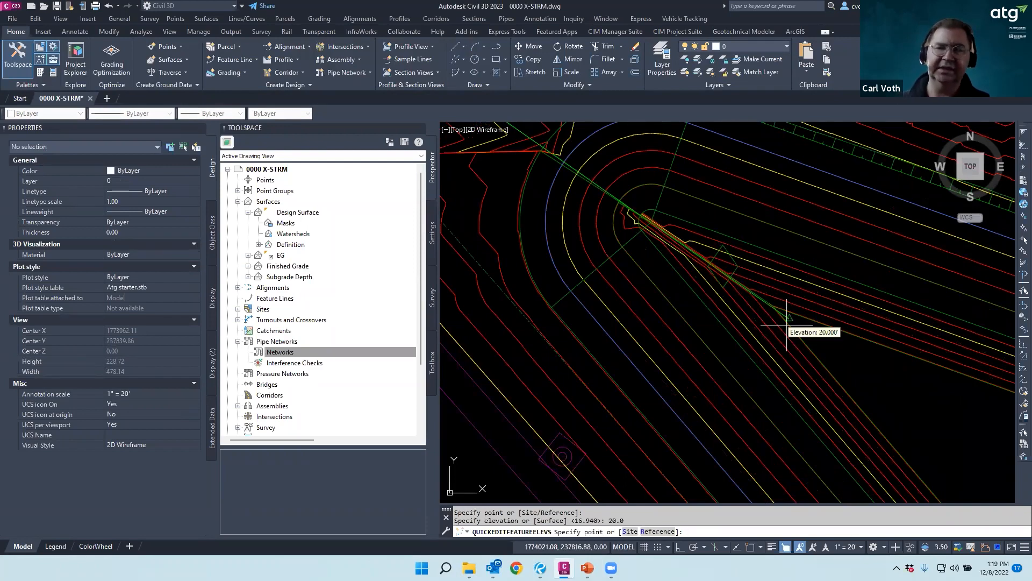
pyautogui.press('Return')
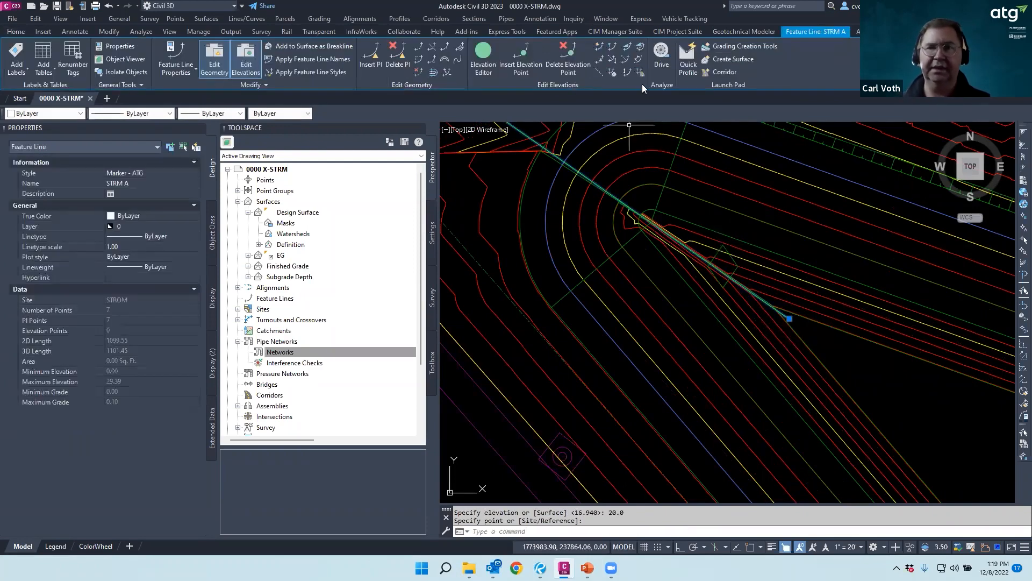
# Set the grade of the feature line segment descending from the site's north corner to the pond to .50 percent
pyautogui.click(600, 48)
pyautogui.scroll(-6, 796, 358)
pyautogui.scroll(2, 759, 337)
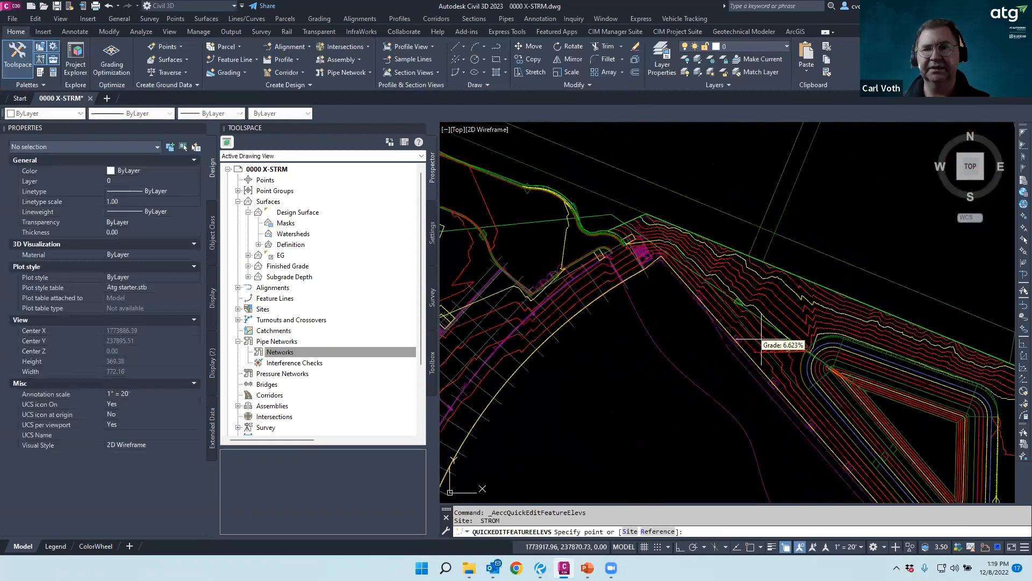
pyautogui.click(710, 294)
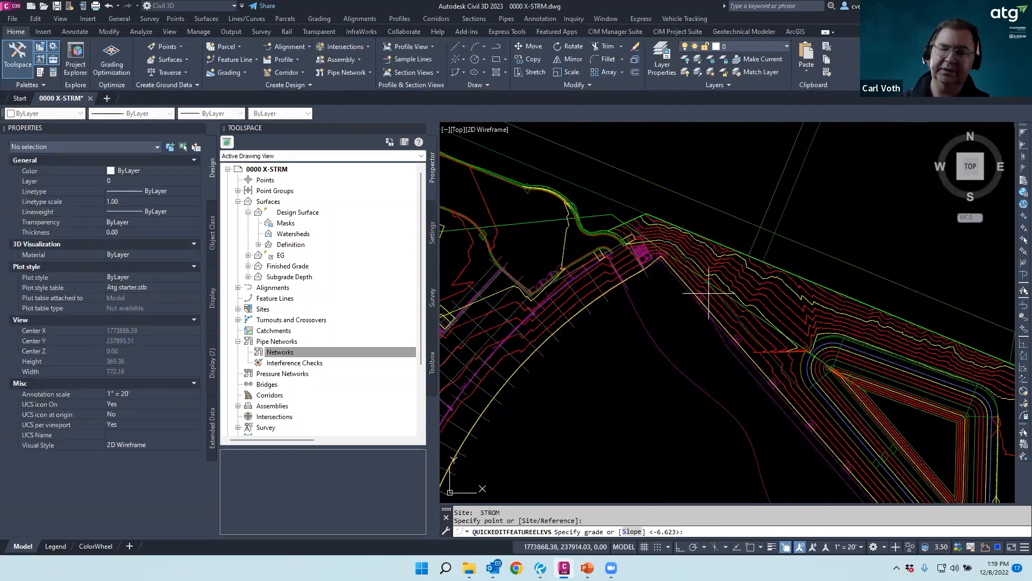
pyautogui.press('Return')
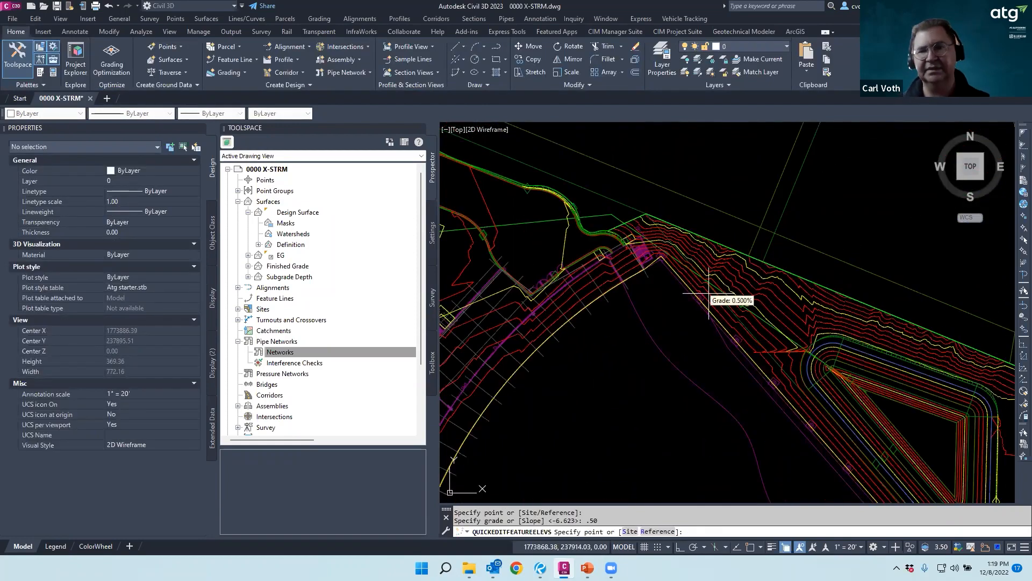
# Set the grade of the segment crossing the north side of the site to 1.0 percent
pyautogui.scroll(-4, 613, 215)
pyautogui.scroll(4, 571, 219)
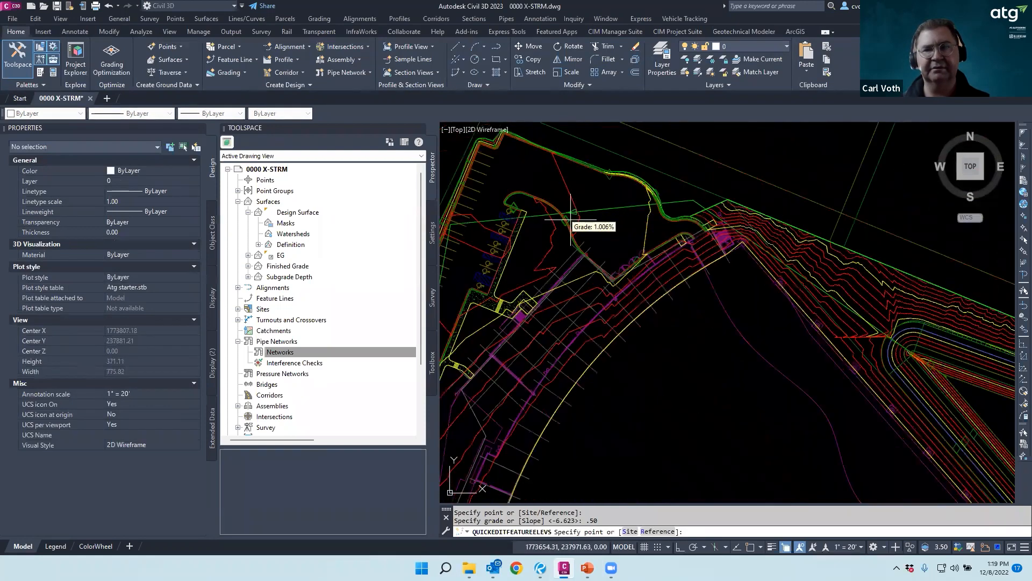
pyautogui.click(571, 219)
pyautogui.write('1.0')
pyautogui.press('Return')
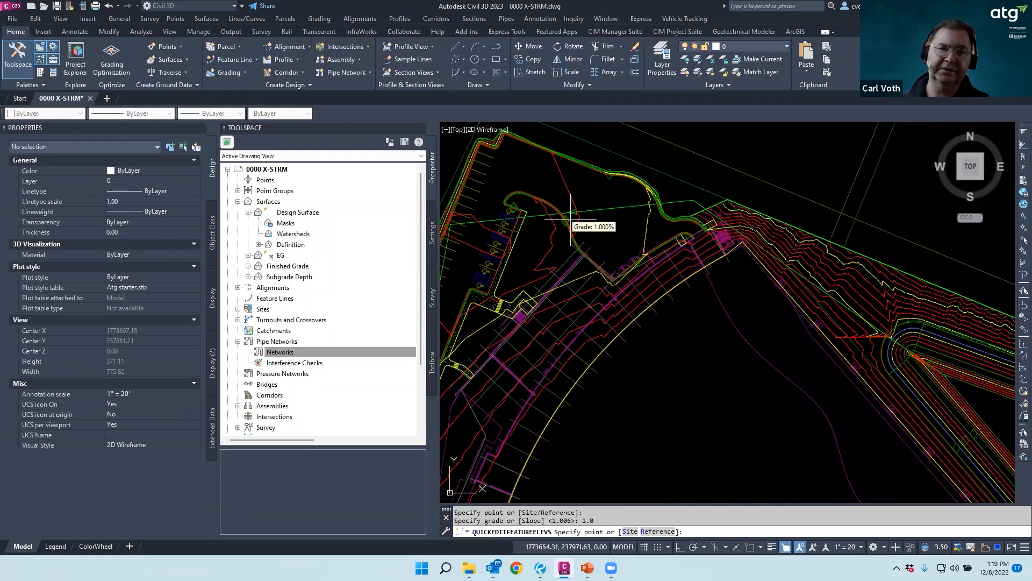
# Set the grade of the segment along the northwest parking to 1.30 percent and of the west drive segment south of it to 1.0 percent
pyautogui.scroll(-2, 592, 217)
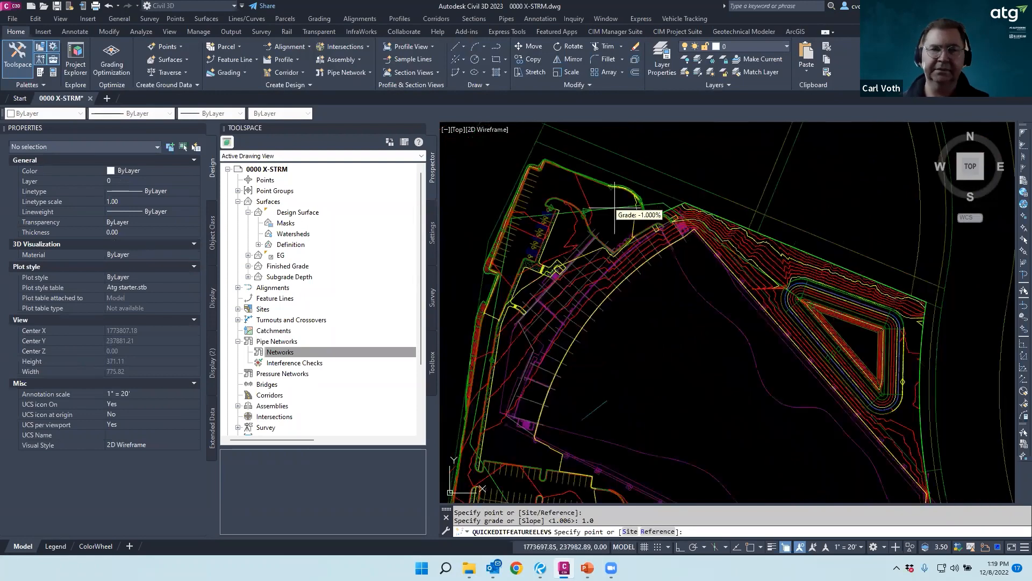
pyautogui.click(496, 277)
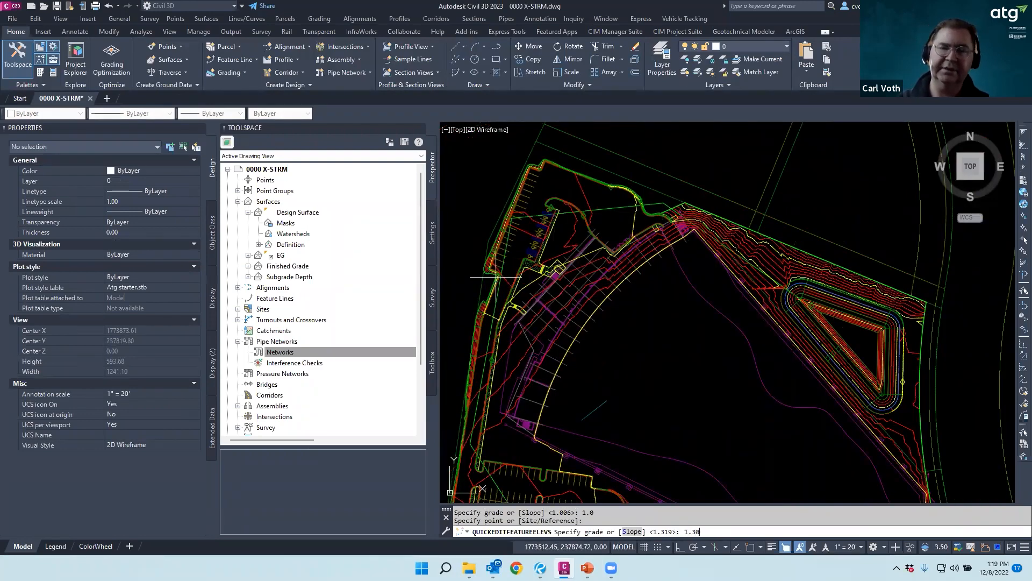
pyautogui.press('Return')
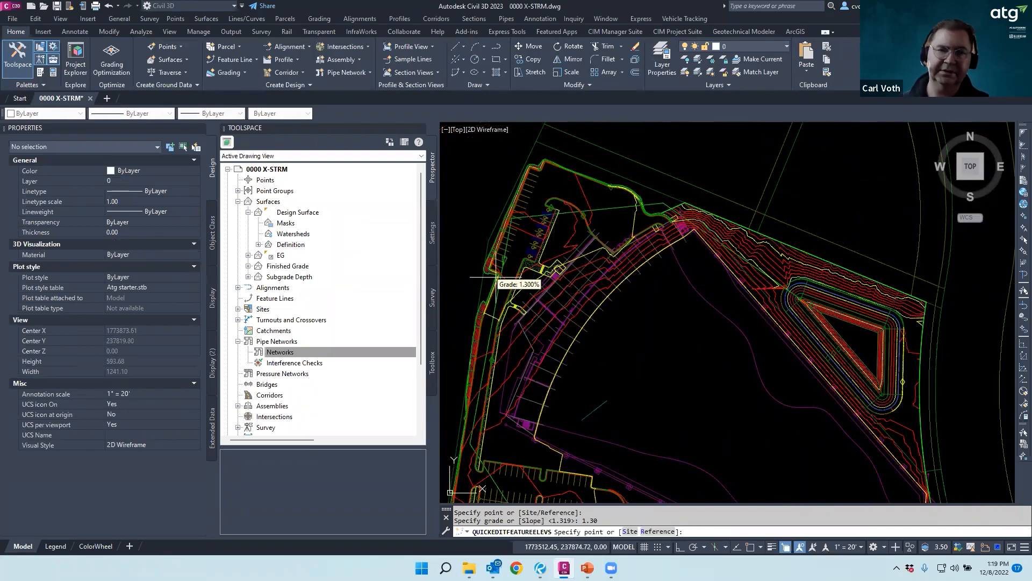
pyautogui.click(484, 388)
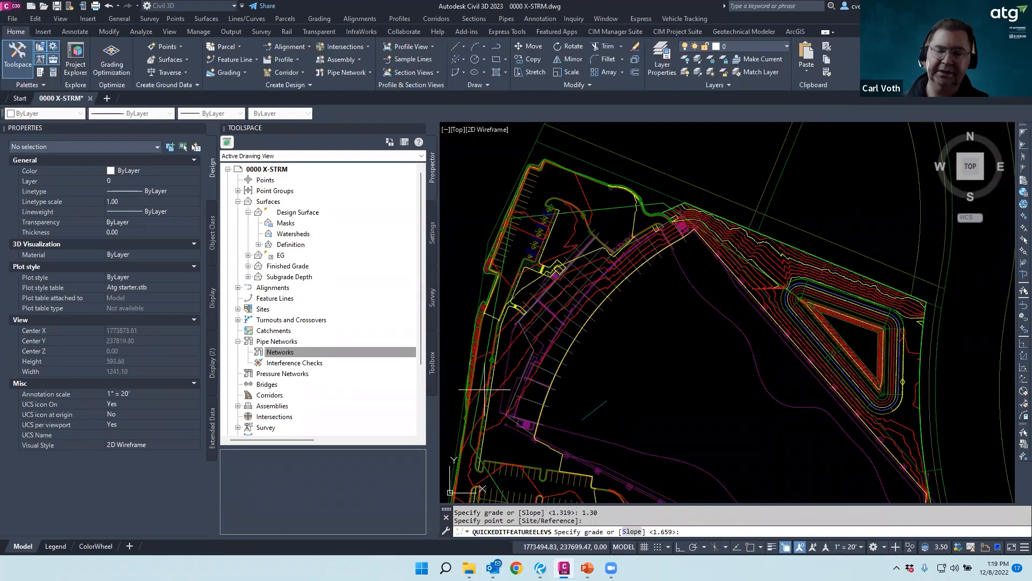
pyautogui.write('.0')
pyautogui.press('Return')
# Set the grade of the diagonal segment between the west drive and the southern parking lot to 1.0 percent
pyautogui.moveTo(486, 387); pyautogui.dragTo(511, 328, button='middle')
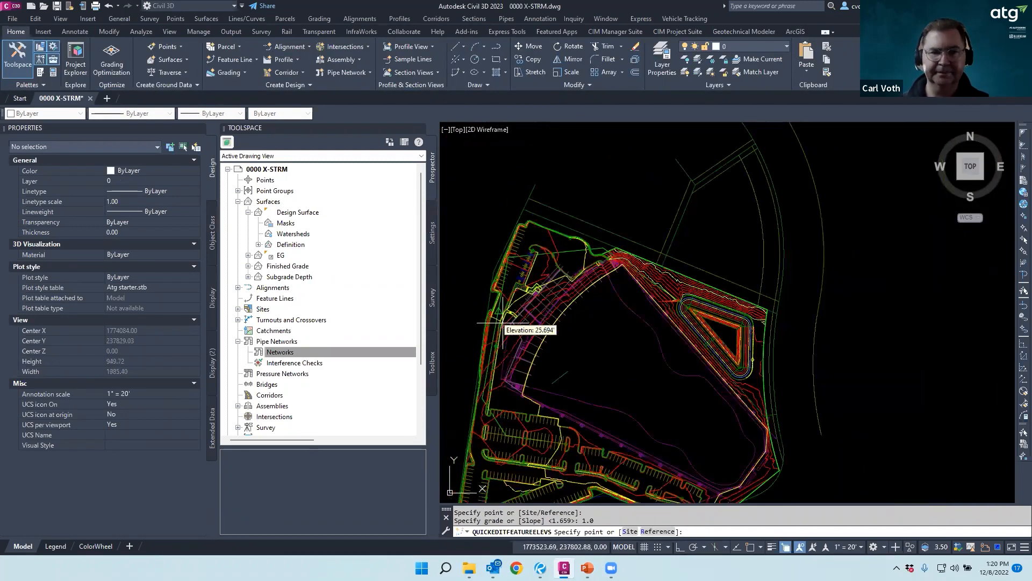
pyautogui.scroll(6, 505, 433)
pyautogui.click(495, 424)
pyautogui.write('1')
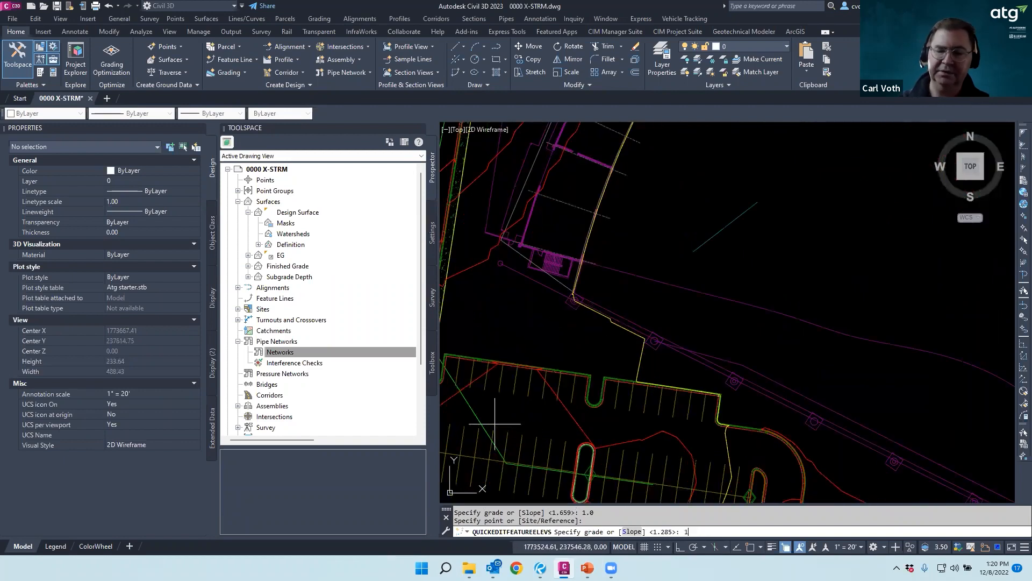
pyautogui.write('.0')
pyautogui.press('Return')
# Set the grade of the segment through the parking row's central island to .50 percent and end the elevation editing
pyautogui.scroll(-2, 510, 425)
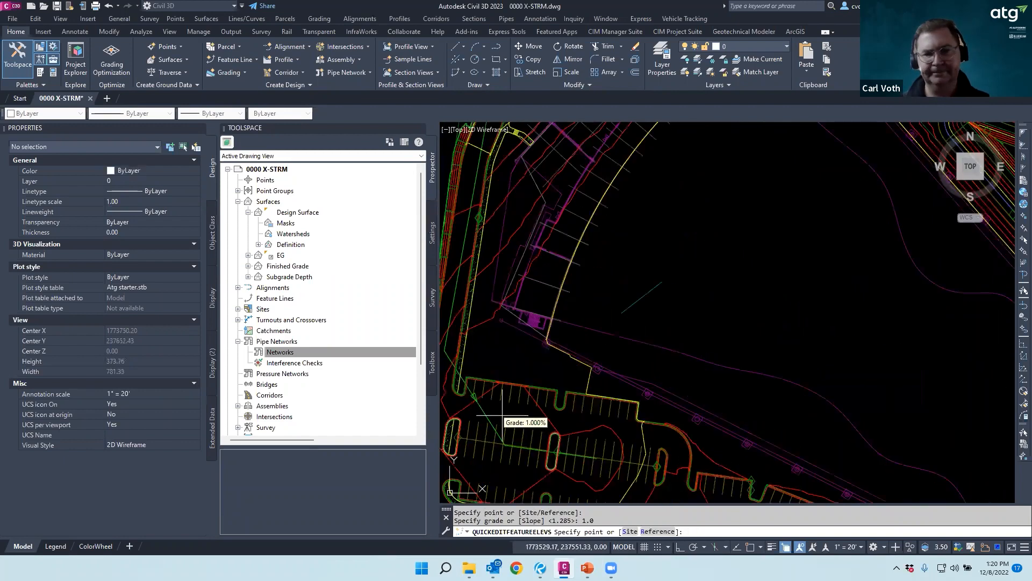
pyautogui.click(557, 451)
pyautogui.write('.50')
pyautogui.press('Return')
pyautogui.press('Escape')
pyautogui.press('Escape')
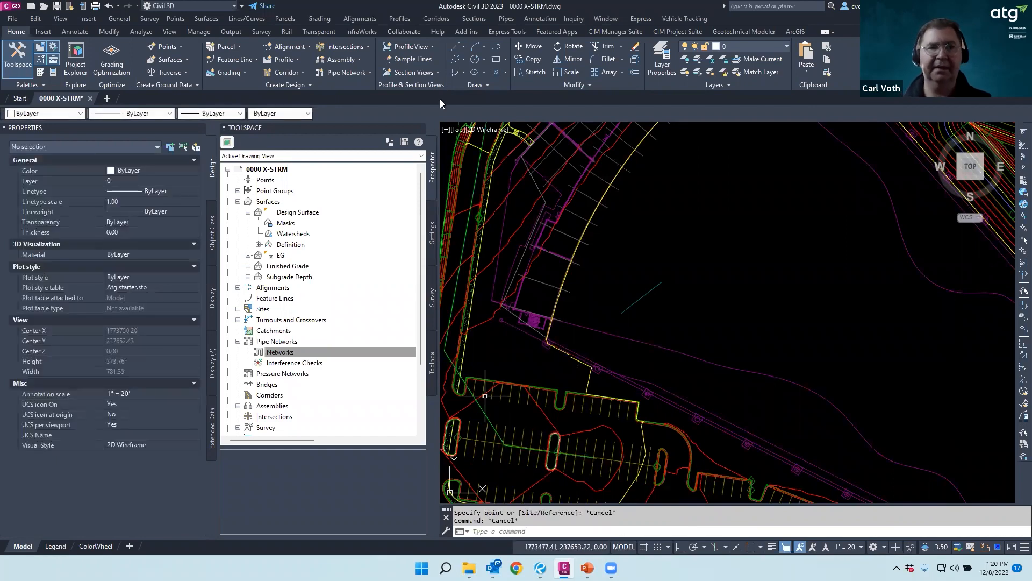
# Start creating a pipe network from feature line STRM A and check its flow direction around the site
pyautogui.click(353, 75)
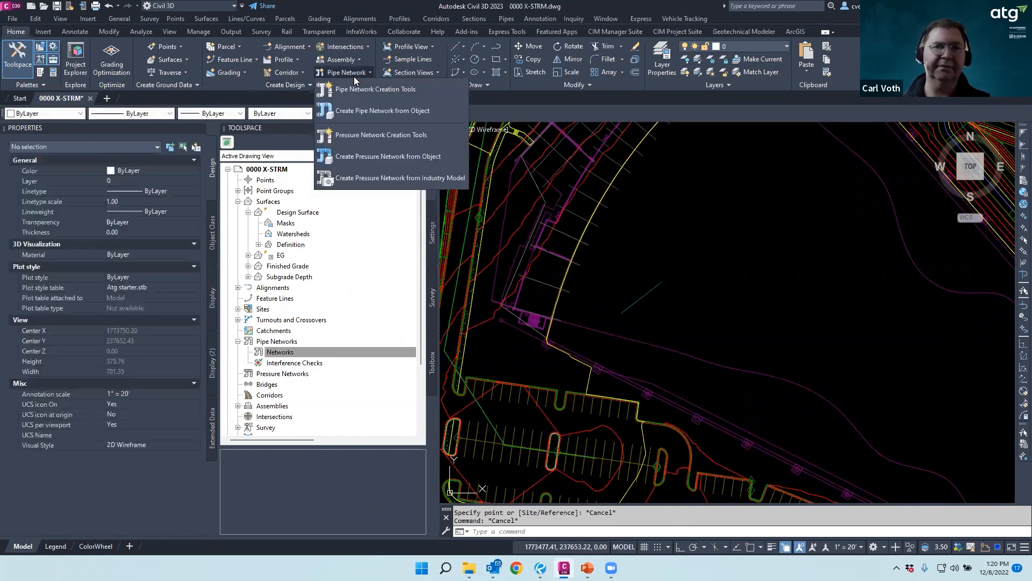
pyautogui.click(370, 110)
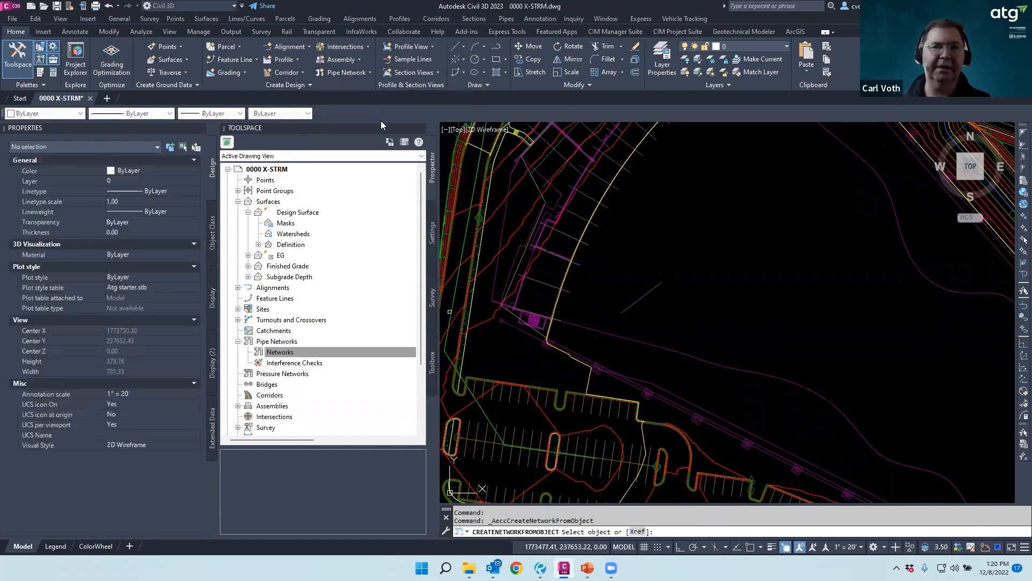
pyautogui.click(487, 414)
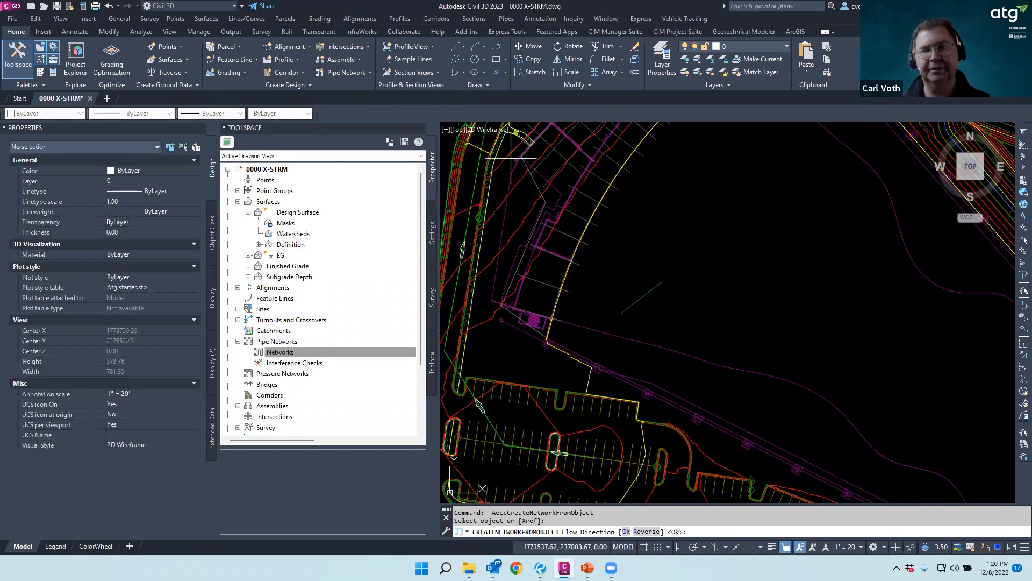
pyautogui.scroll(-4, 574, 304)
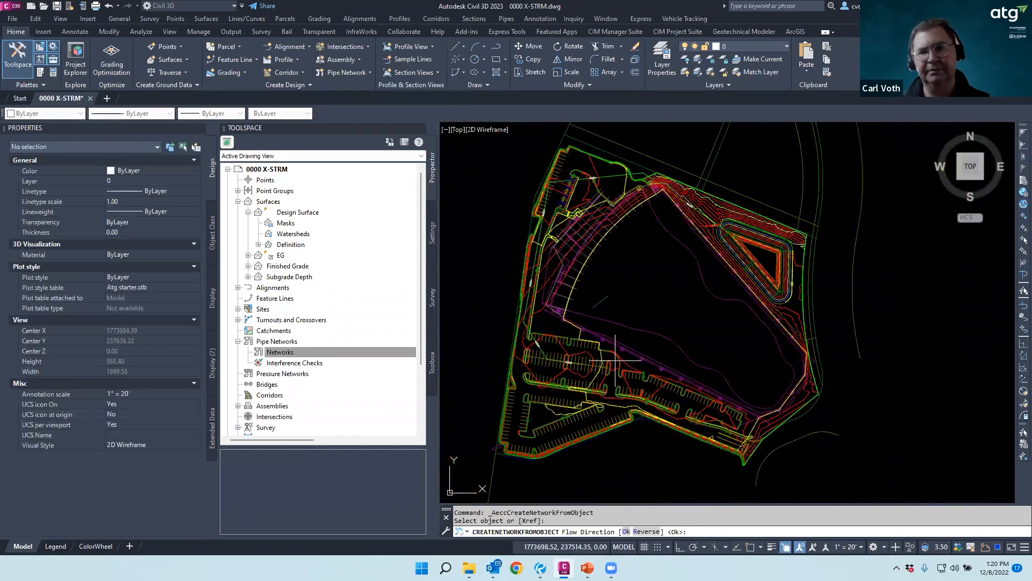
# Accept the flow direction, name the pipe network STRM, and choose the precast Ditch Bottom Inlet - Type C as its structure
pyautogui.rightClick(599, 334)
pyautogui.click(631, 345)
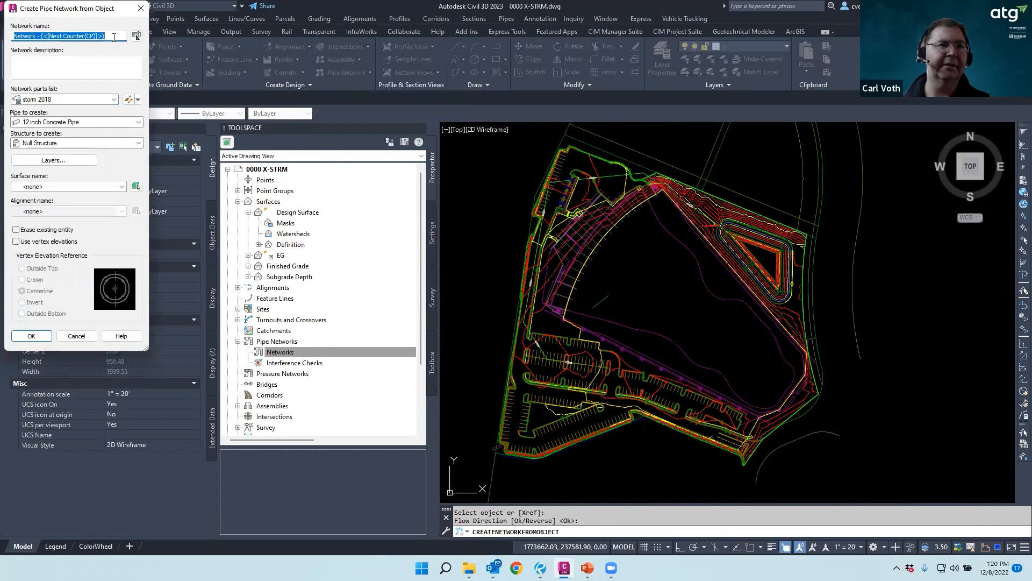
pyautogui.write('STRM')
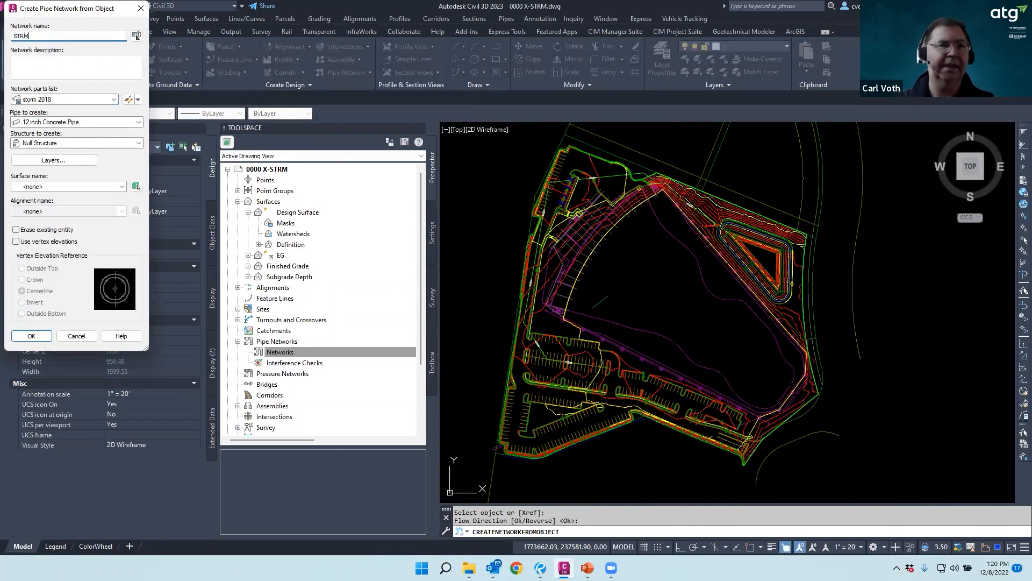
pyautogui.click(60, 144)
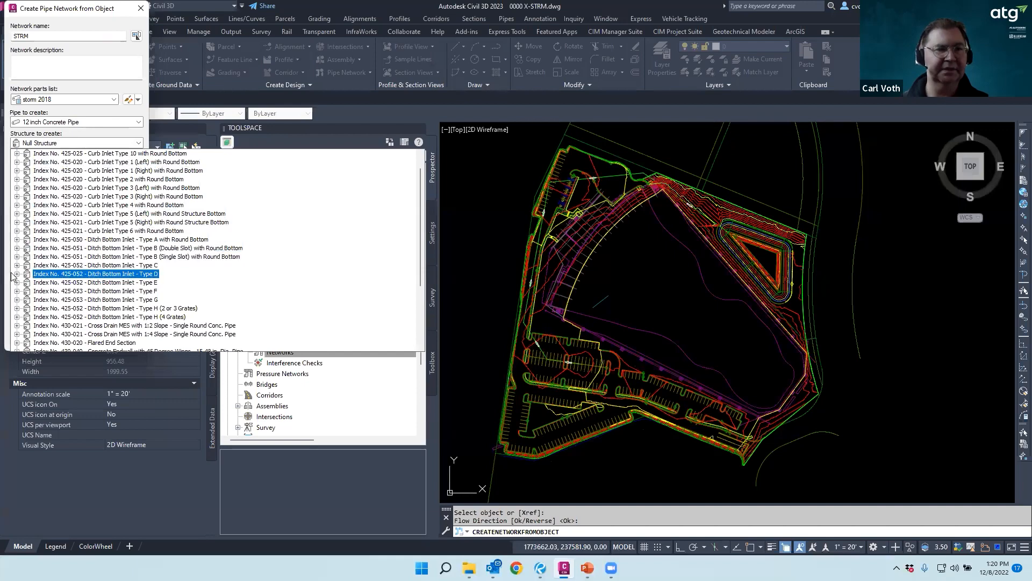
pyautogui.click(17, 265)
pyautogui.click(93, 274)
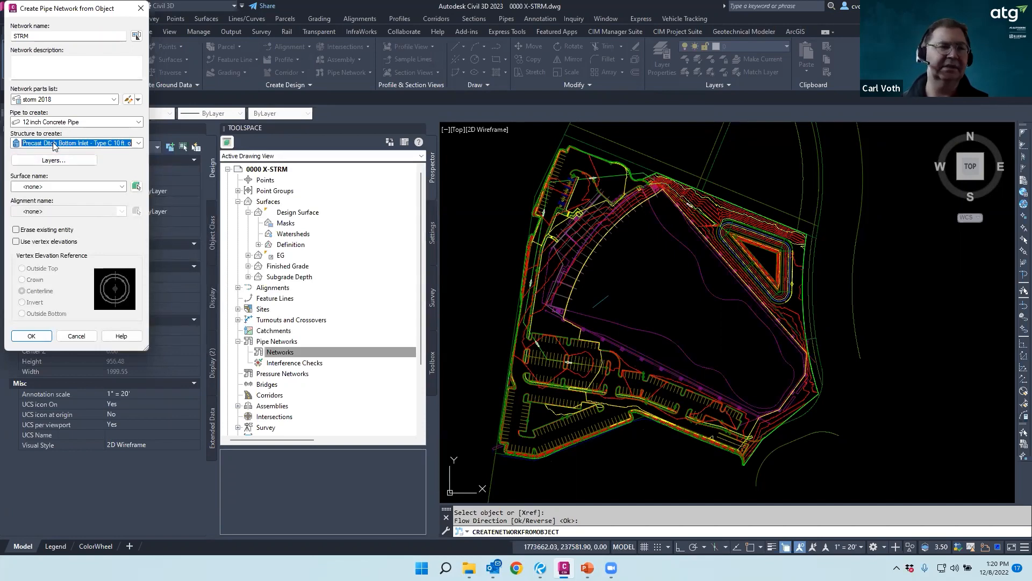
# Reference the Finished Grade surface, use vertex elevations taken at the invert, and create the pipe network
pyautogui.click(58, 186)
pyautogui.click(52, 226)
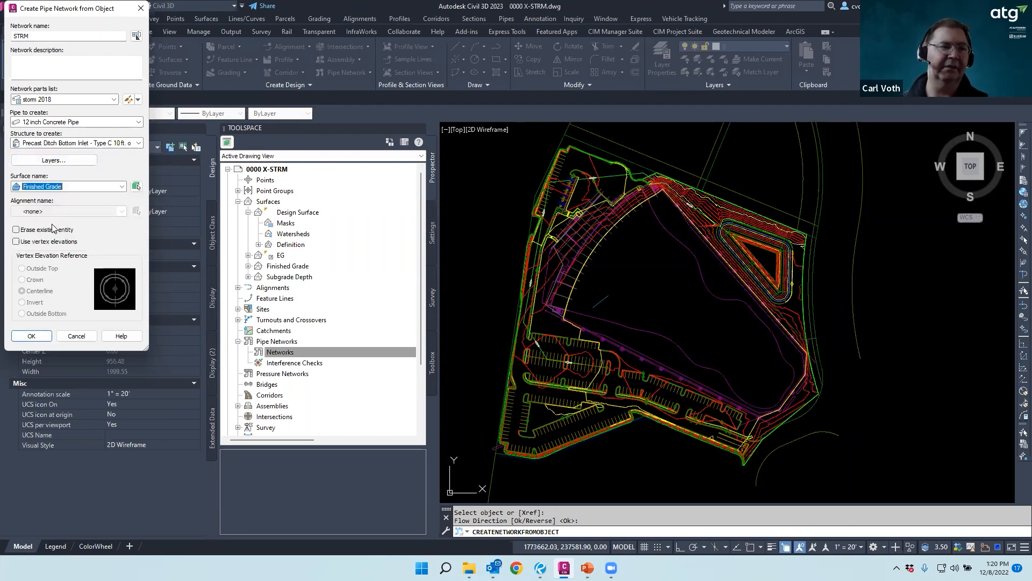
pyautogui.click(17, 242)
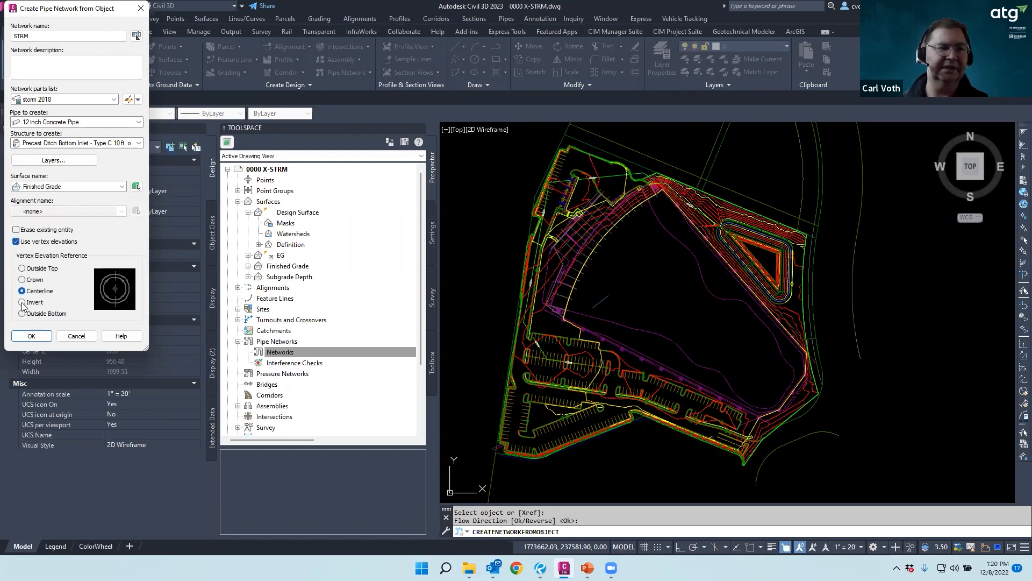
pyautogui.click(29, 336)
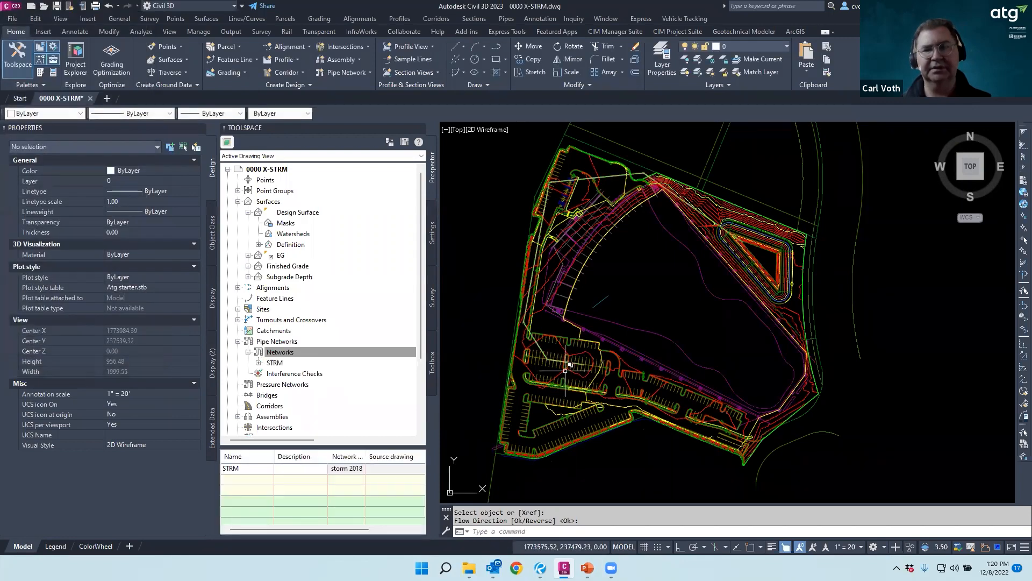
# Examine the new network's pipes from the parking lot to the pond, checking their slopes and invert elevations
pyautogui.scroll(7, 558, 366)
pyautogui.press('Escape')
pyautogui.click(540, 319)
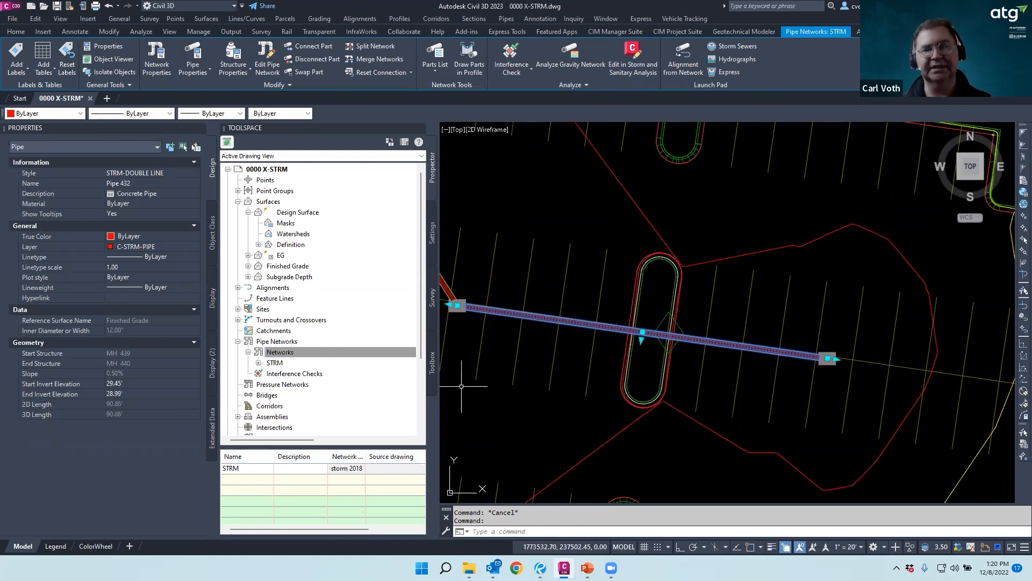
pyautogui.scroll(-10, 681, 379)
pyautogui.scroll(8, 839, 235)
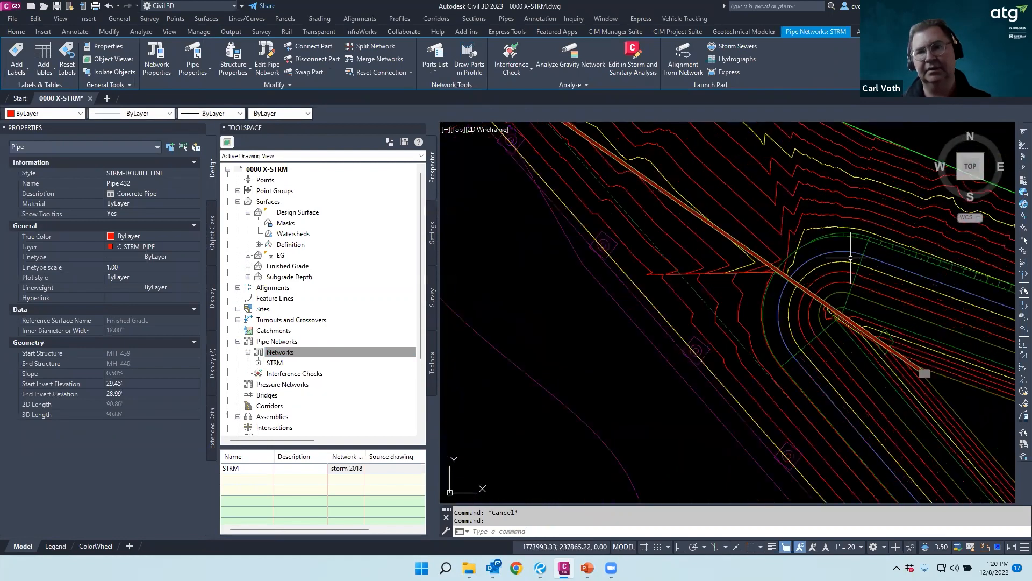
pyautogui.press('Escape')
pyautogui.click(821, 300)
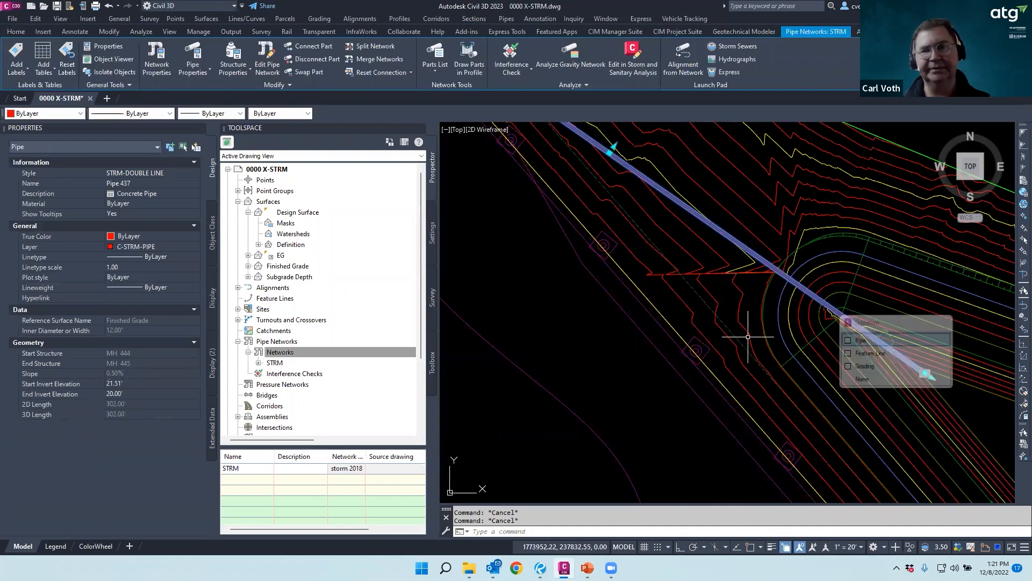
pyautogui.scroll(-5, 718, 296)
pyautogui.press('Escape')
pyautogui.scroll(4, 582, 243)
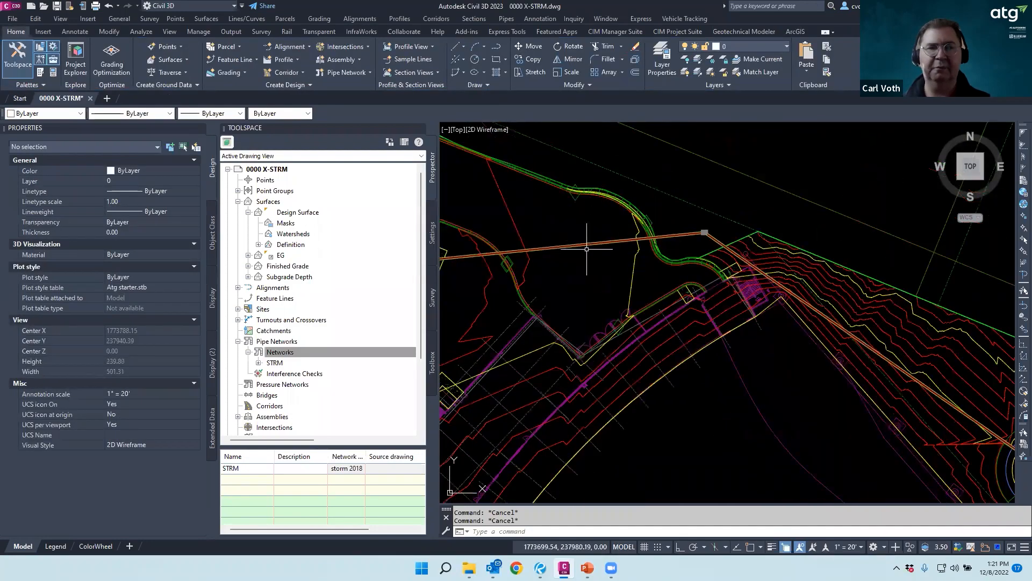
pyautogui.click(583, 243)
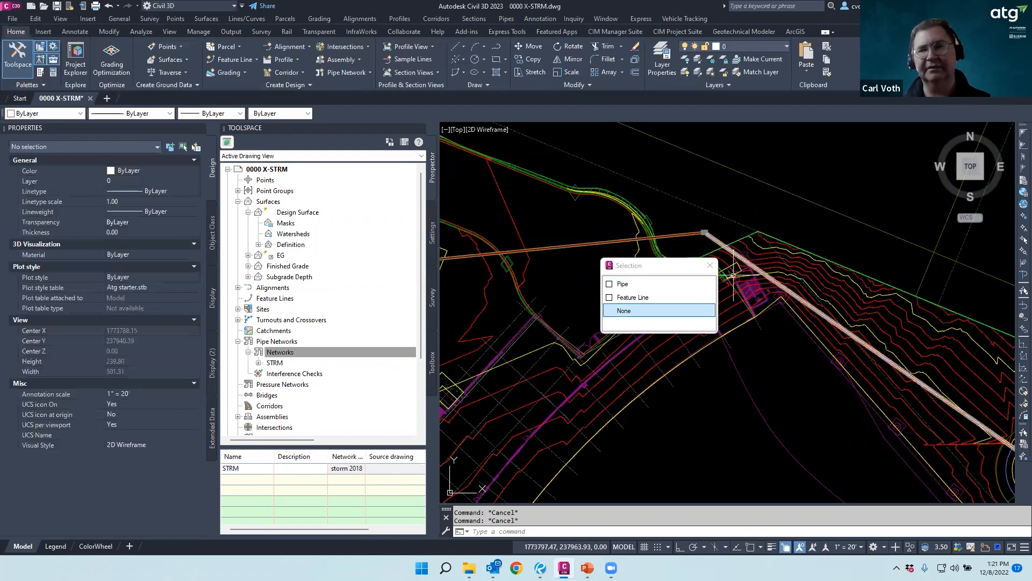
pyautogui.click(709, 265)
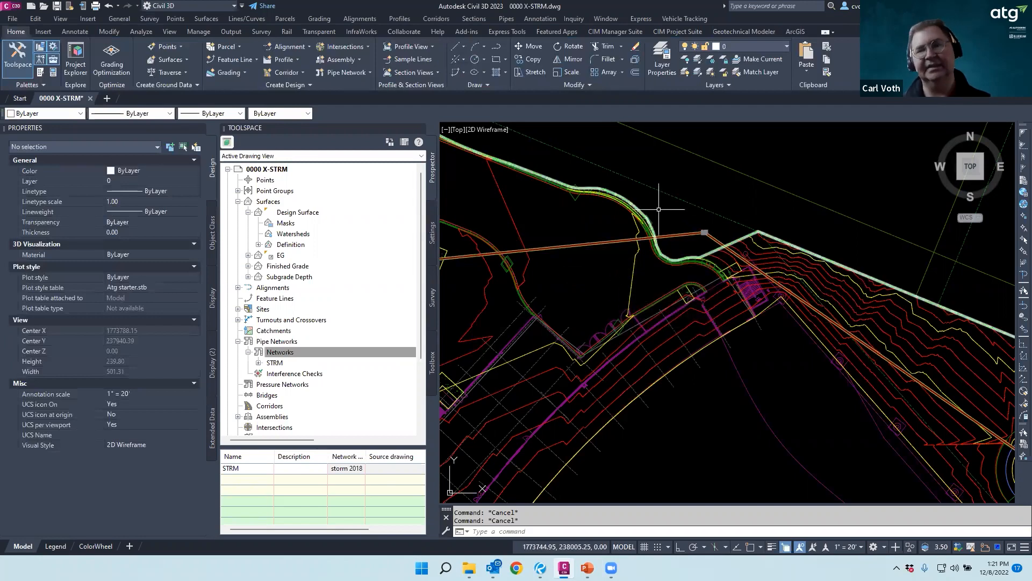
pyautogui.scroll(-3, 721, 178)
pyautogui.scroll(-2, 684, 308)
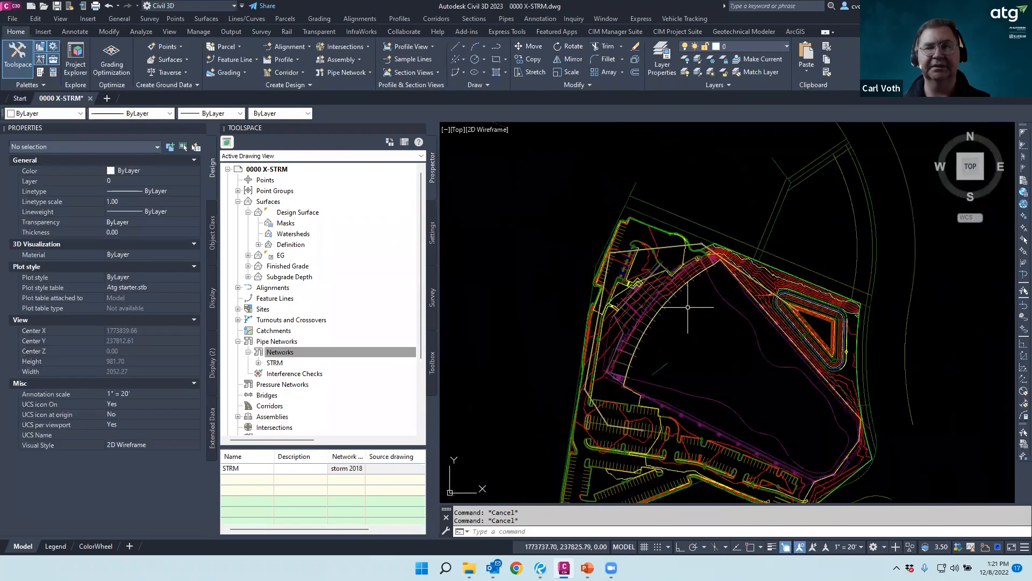
pyautogui.scroll(-1, 686, 358)
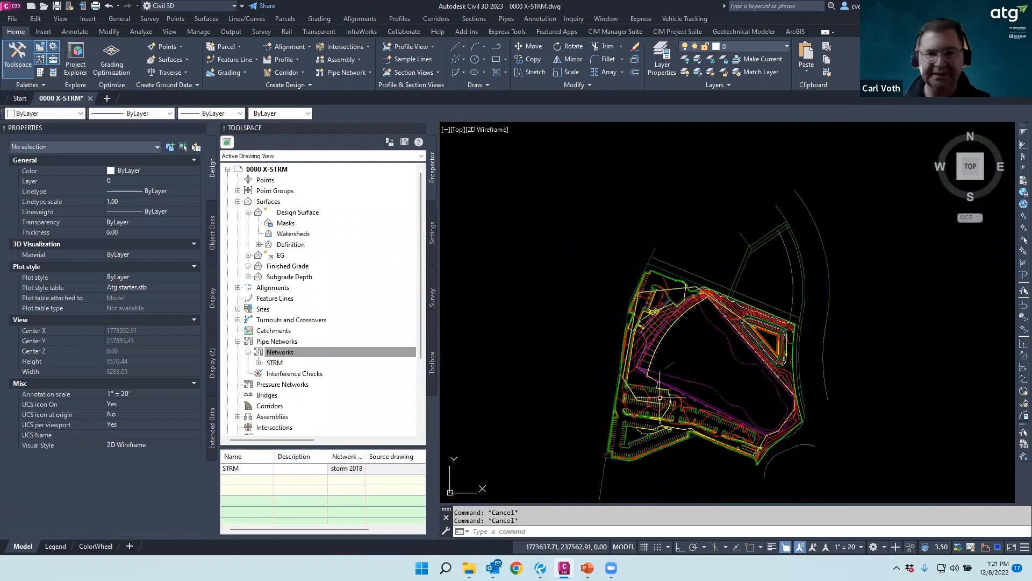
# Start the Water Drop analysis on the Finished Grade surface with the default path settings near the parking lot's end inlet
pyautogui.scroll(4, 663, 387)
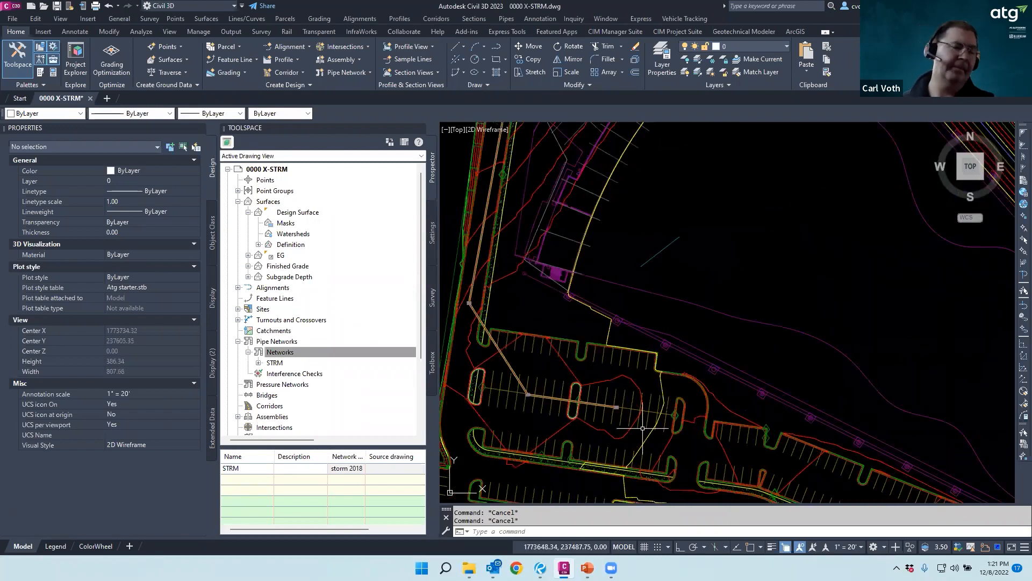
pyautogui.scroll(3, 613, 430)
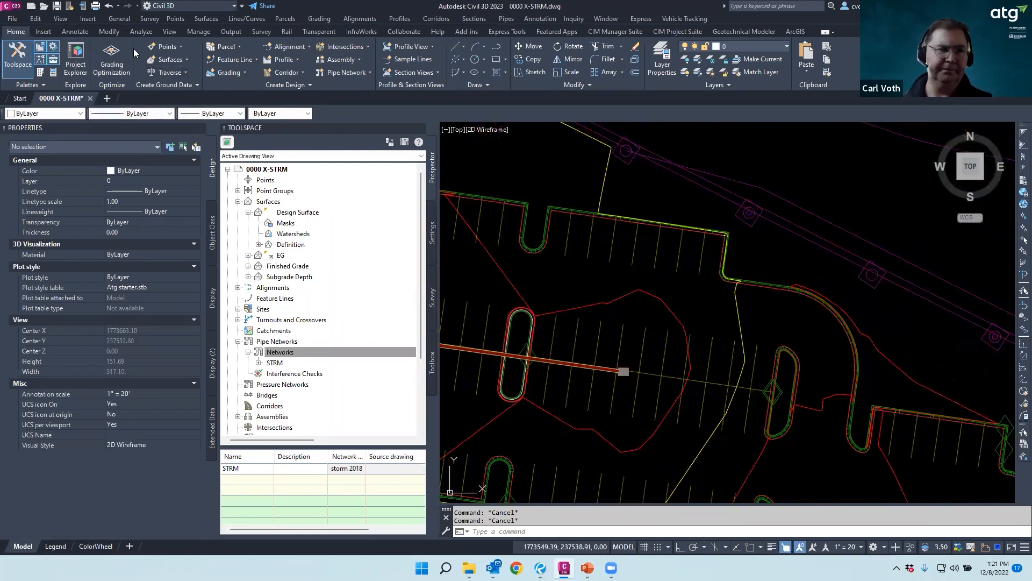
pyautogui.click(144, 32)
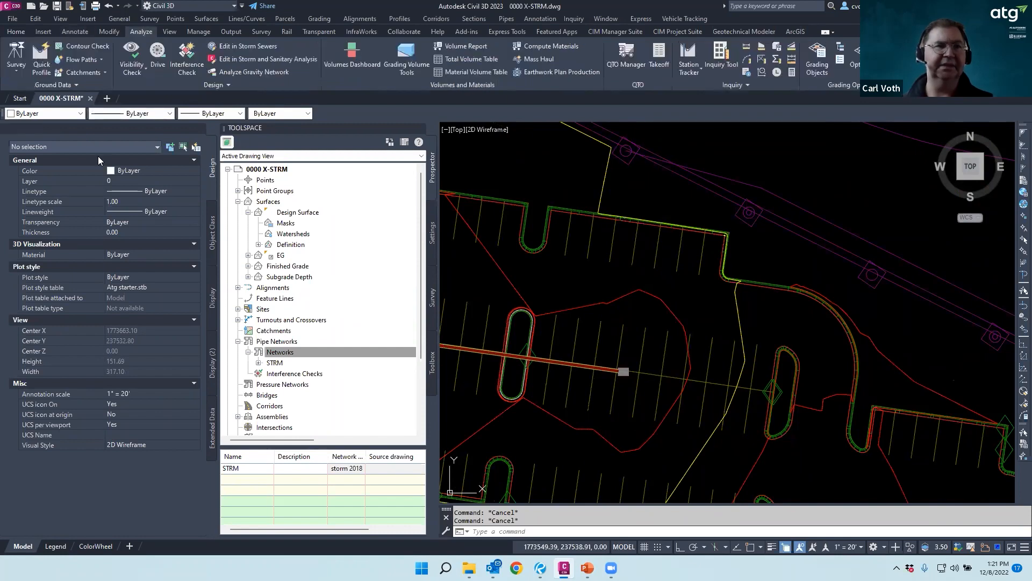
pyautogui.click(89, 62)
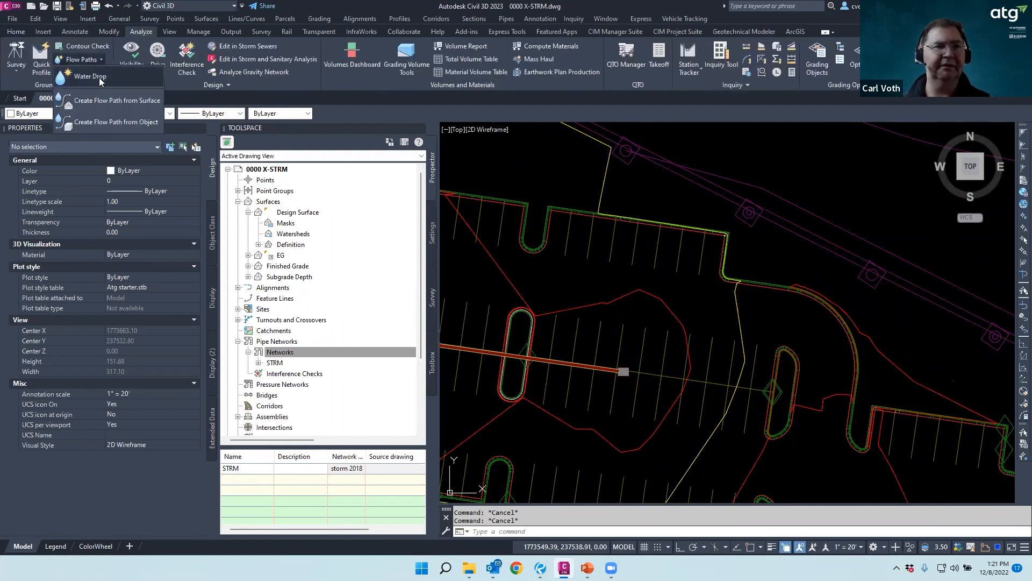
pyautogui.click(98, 78)
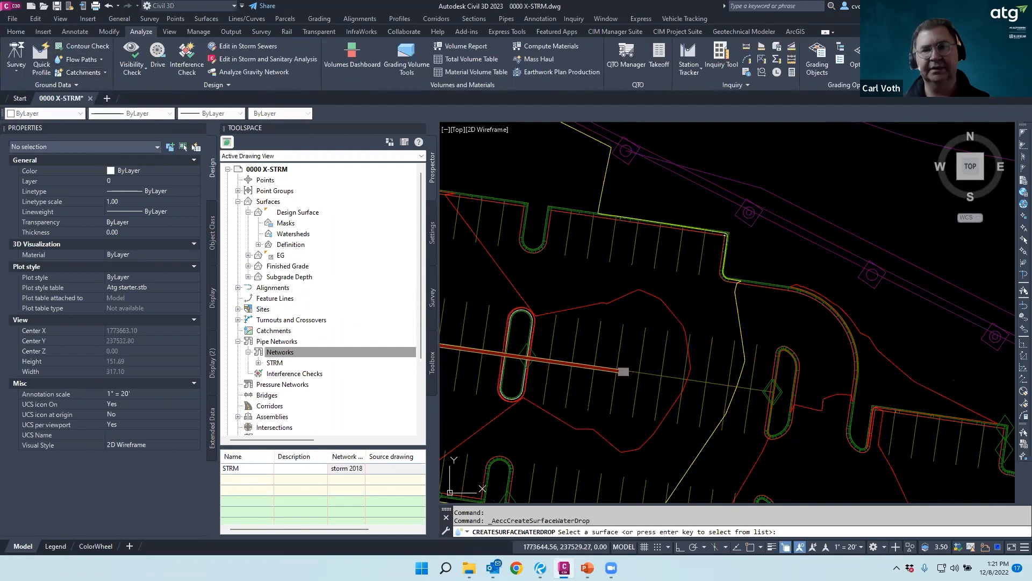
pyautogui.click(681, 321)
pyautogui.click(77, 127)
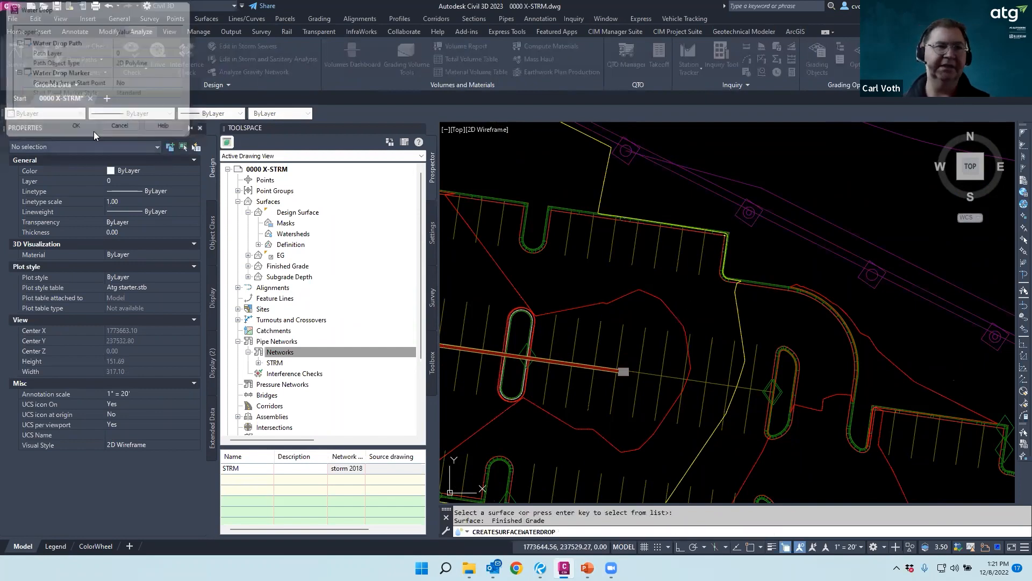
# Trace water drop paths from several points along the parking lot's upper edge towards the two inlets there
pyautogui.click(720, 239)
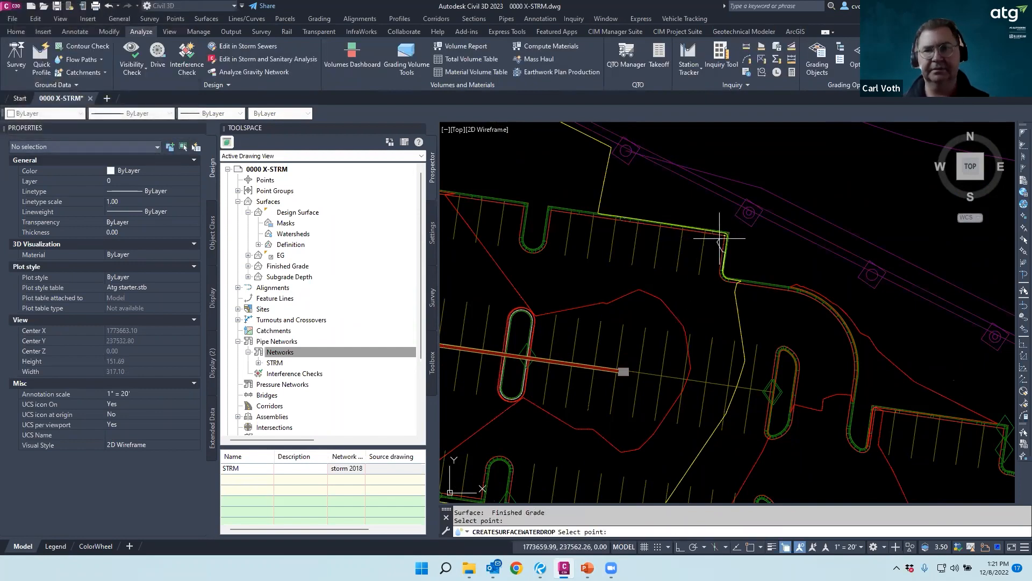
pyautogui.click(699, 254)
pyautogui.click(618, 249)
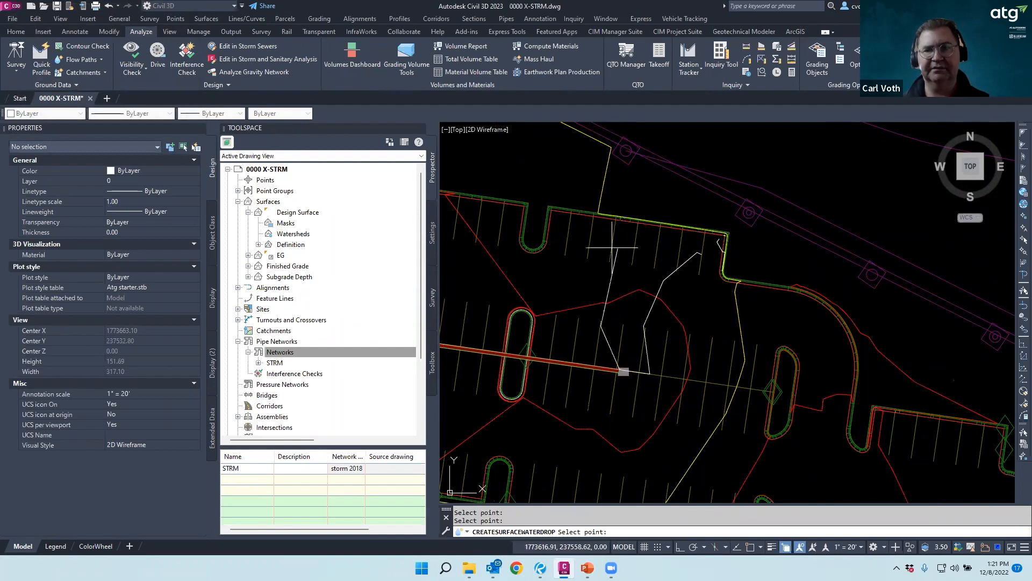
pyautogui.click(596, 251)
pyautogui.scroll(-2, 781, 347)
pyautogui.scroll(2, 698, 328)
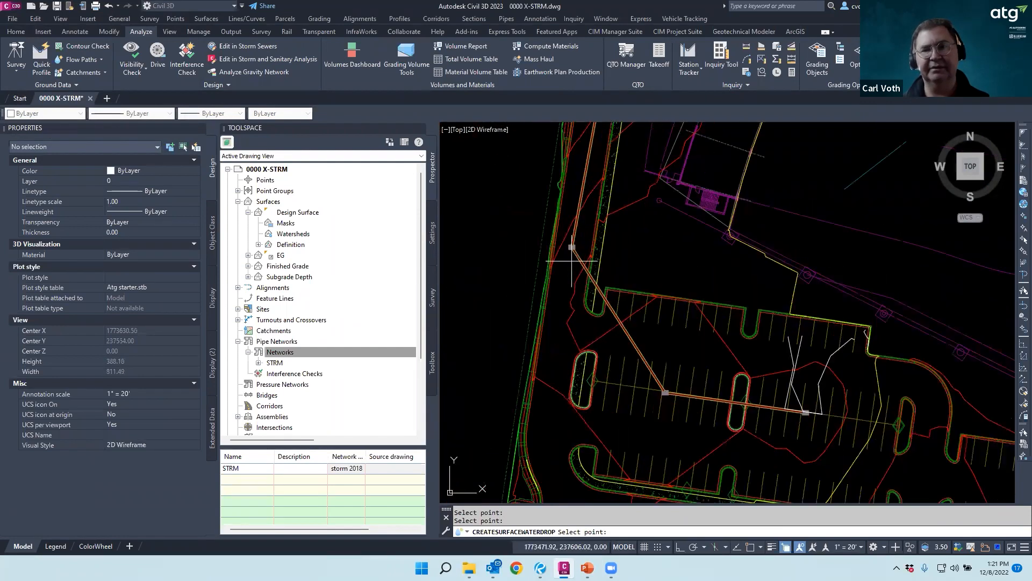
pyautogui.click(647, 319)
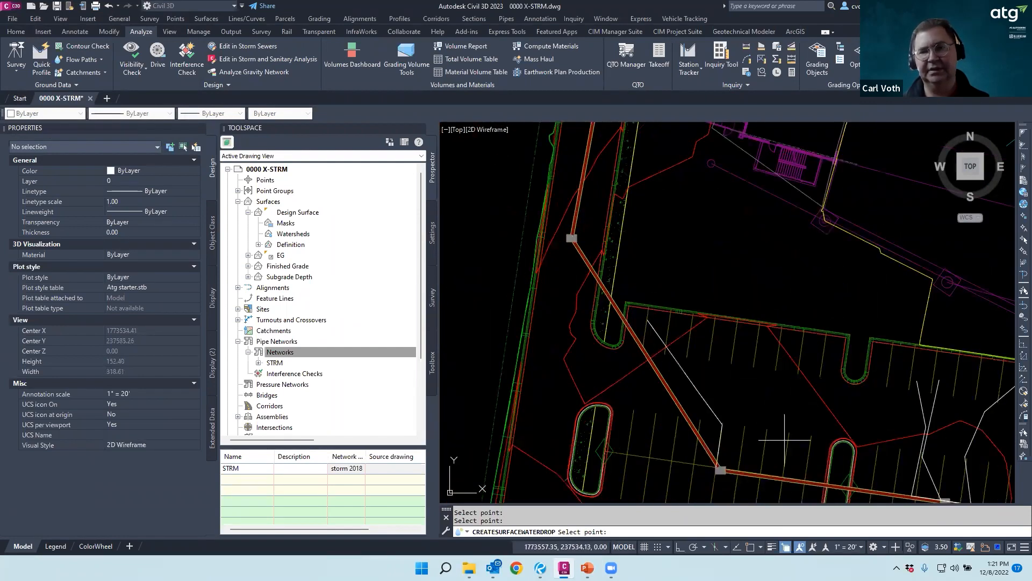
# Trace a water drop path from the accessible parking stalls near the site's northwest corner and finish the analysis
pyautogui.scroll(-2, 786, 446)
pyautogui.scroll(-2, 785, 450)
pyautogui.scroll(4, 757, 475)
pyautogui.click(760, 446)
pyautogui.scroll(-1, 743, 381)
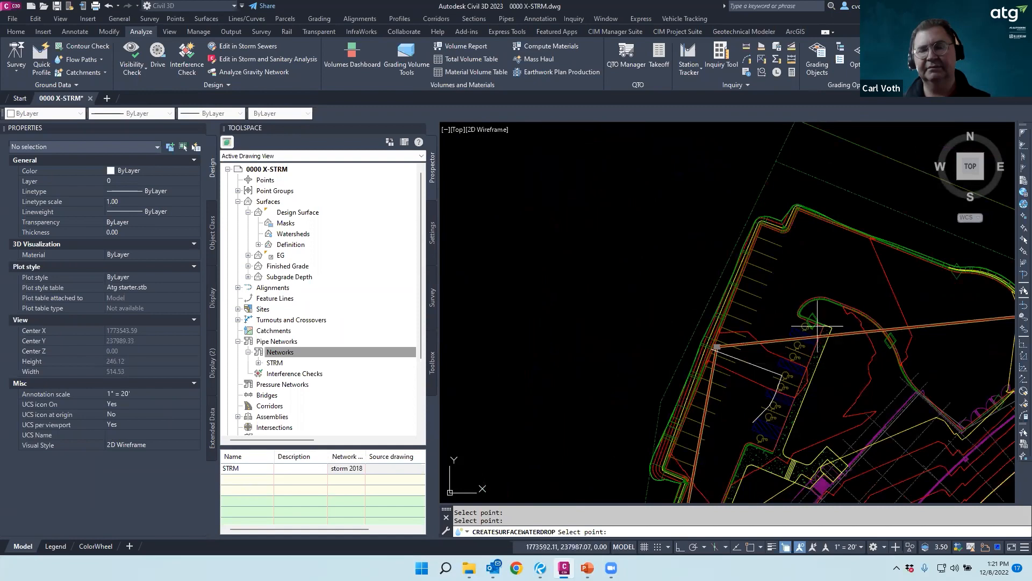
pyautogui.scroll(3, 753, 345)
pyautogui.press('Escape')
# Move the northwest corner inlet onto the water drop path near the curb and rotate it to align with the curb line
pyautogui.scroll(2, 666, 296)
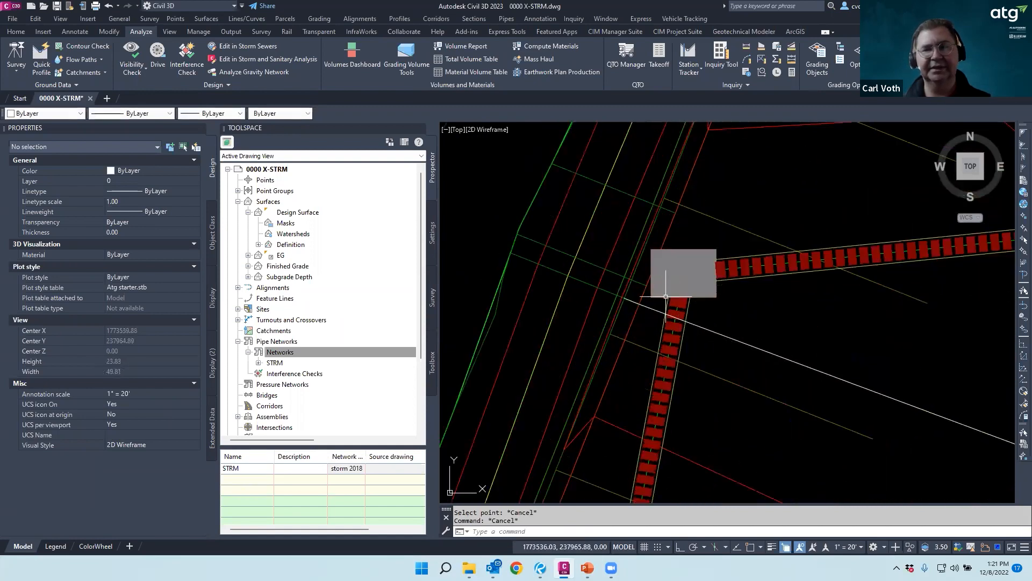
pyautogui.click(666, 296)
pyautogui.click(663, 299)
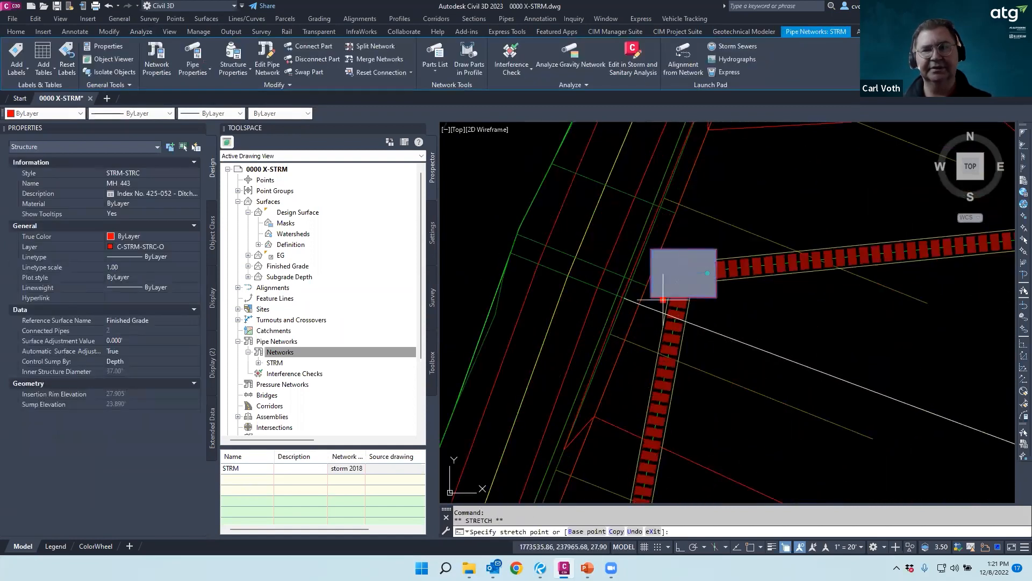
pyautogui.keyDown('shift'); pyautogui.rightClick(640, 304); pyautogui.keyUp('shift')
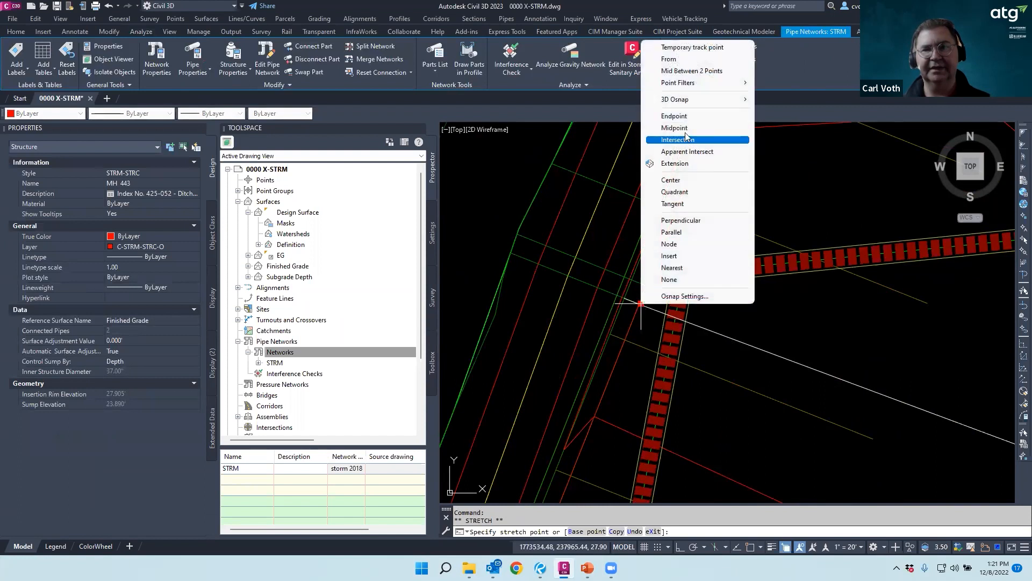
pyautogui.click(676, 256)
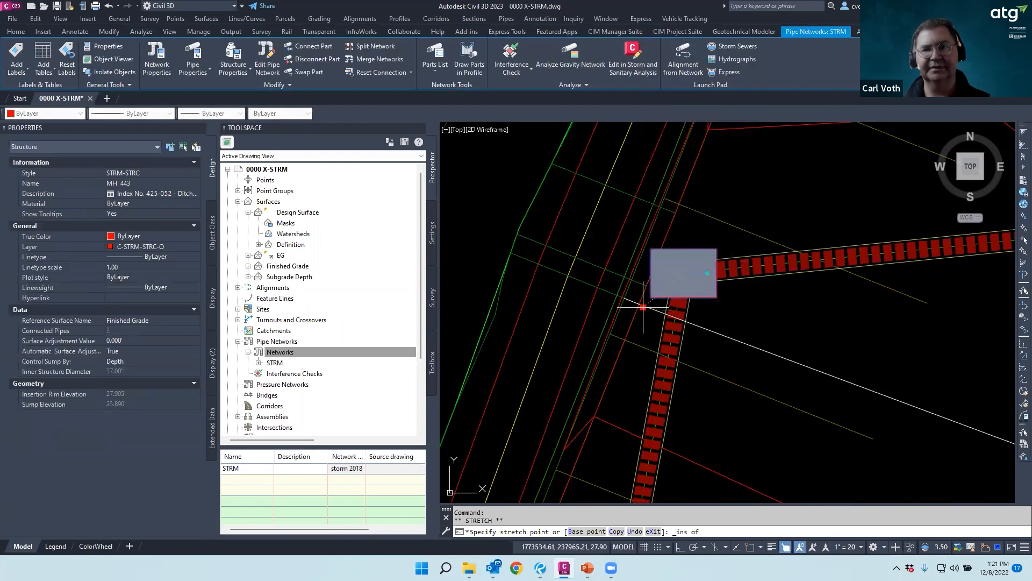
pyautogui.press('Escape')
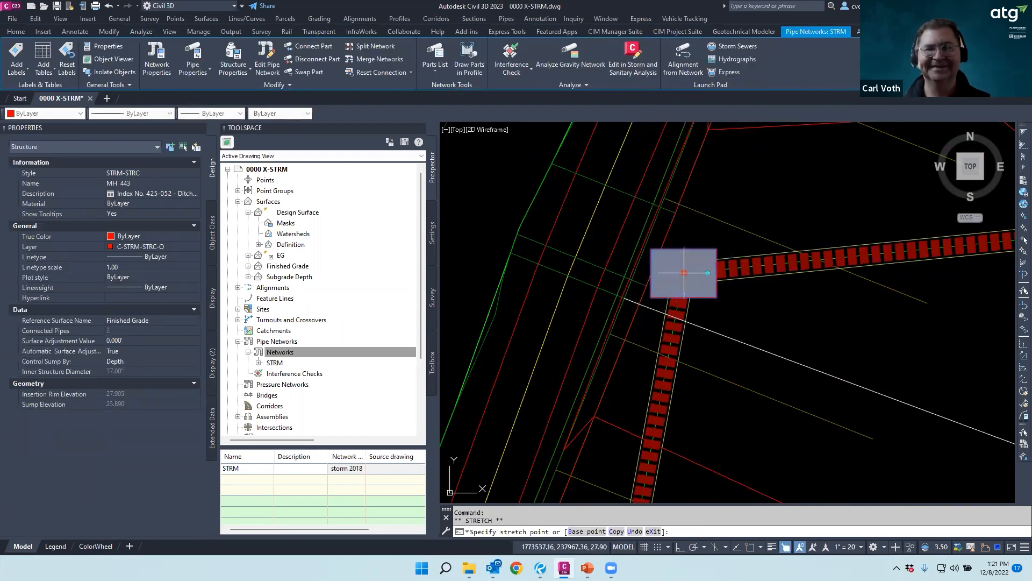
pyautogui.click(646, 305)
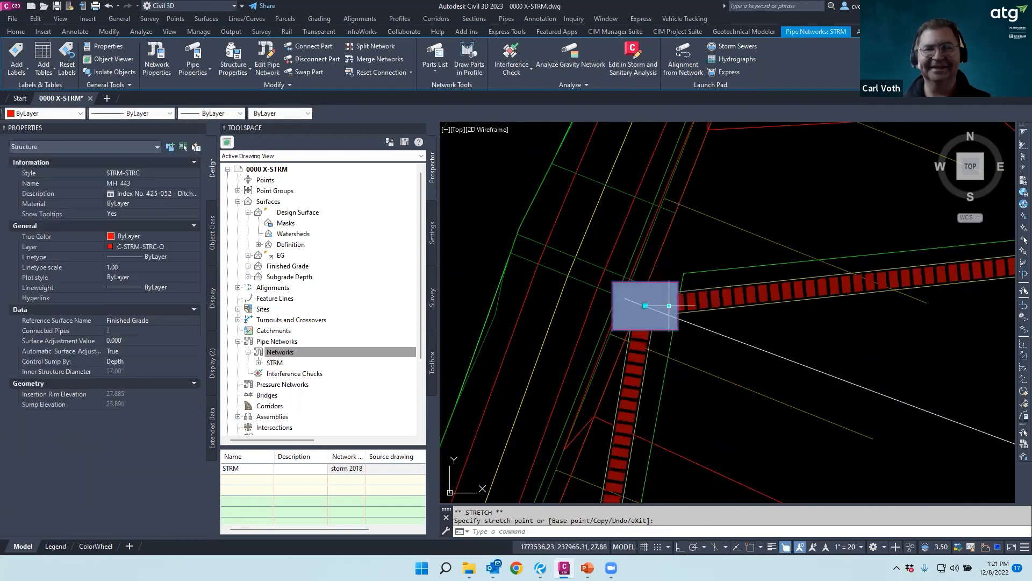
pyautogui.click(668, 305)
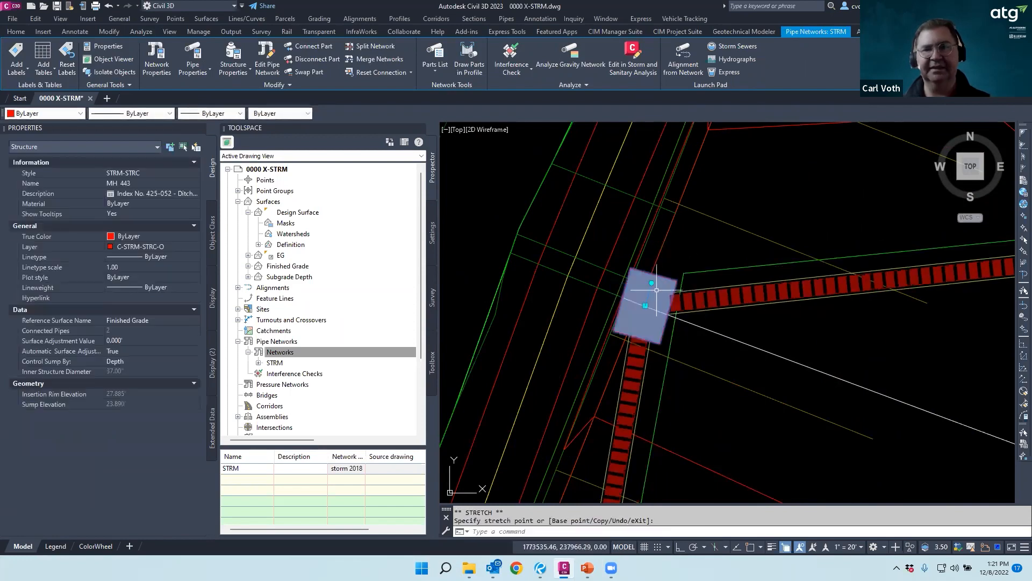
pyautogui.click(659, 274)
# Move the inlet at the pipe bend in the lower parking lot onto the endpoint of its water drop path
pyautogui.scroll(-15, 690, 210)
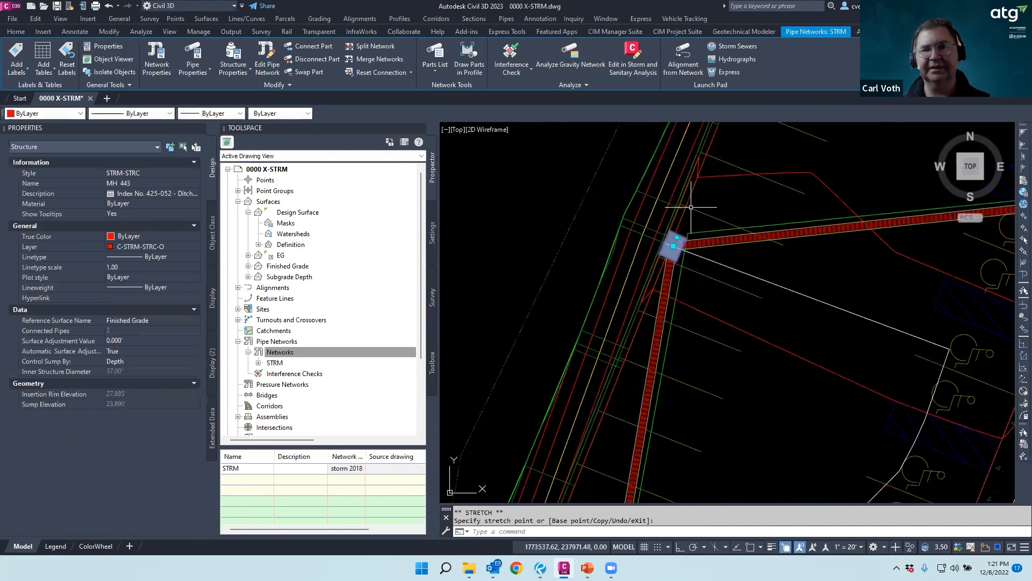
pyautogui.scroll(12, 694, 252)
pyautogui.click(710, 252)
pyautogui.click(712, 256)
pyautogui.keyDown('shift'); pyautogui.rightClick(698, 246); pyautogui.keyUp('shift')
pyautogui.click(720, 324)
pyautogui.click(694, 246)
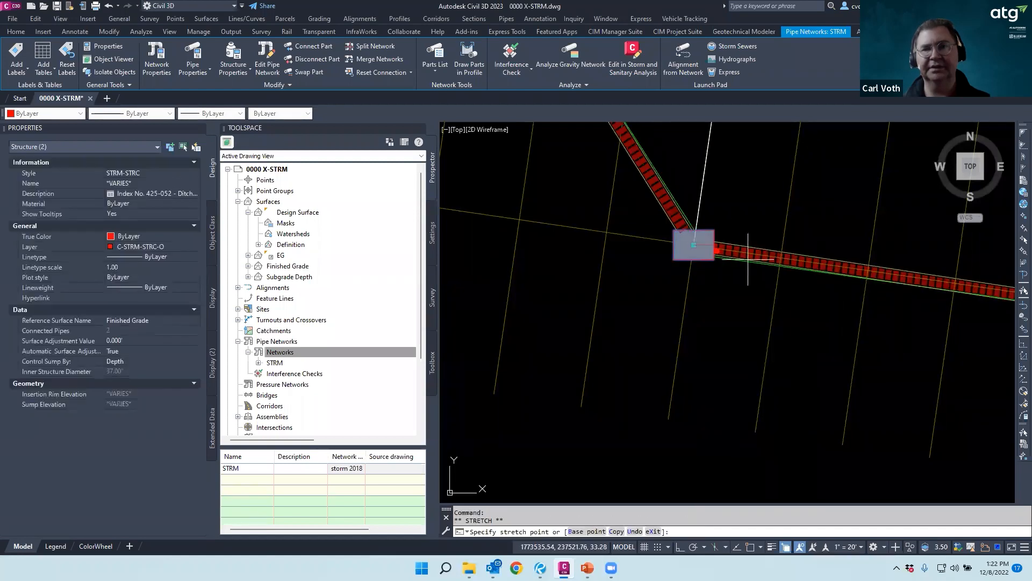
# Move the inlet at the pipe run's east end in the lower parking lot onto the endpoint of the nearby parking stall line
pyautogui.press('Escape')
pyautogui.press('Escape')
pyautogui.scroll(-5, 747, 257)
pyautogui.scroll(3, 799, 334)
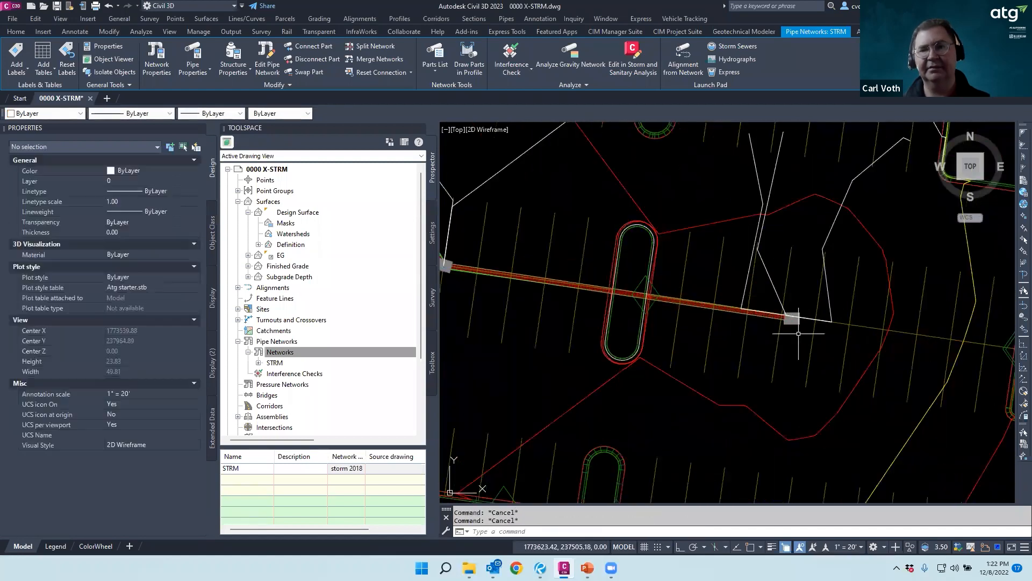
pyautogui.scroll(3, 799, 333)
pyautogui.click(781, 302)
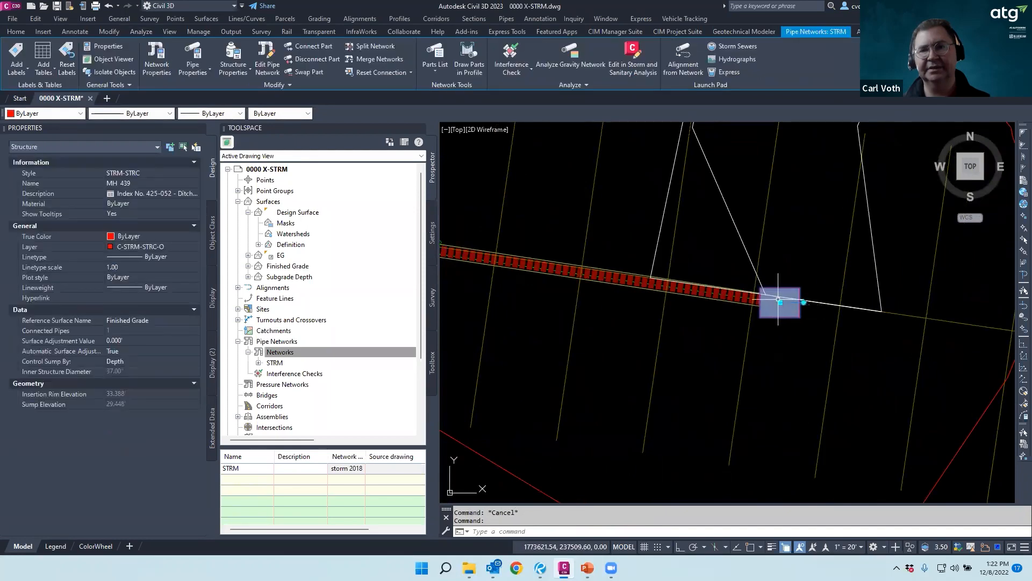
pyautogui.click(780, 301)
pyautogui.keyDown('shift'); pyautogui.rightClick(645, 273); pyautogui.keyUp('shift')
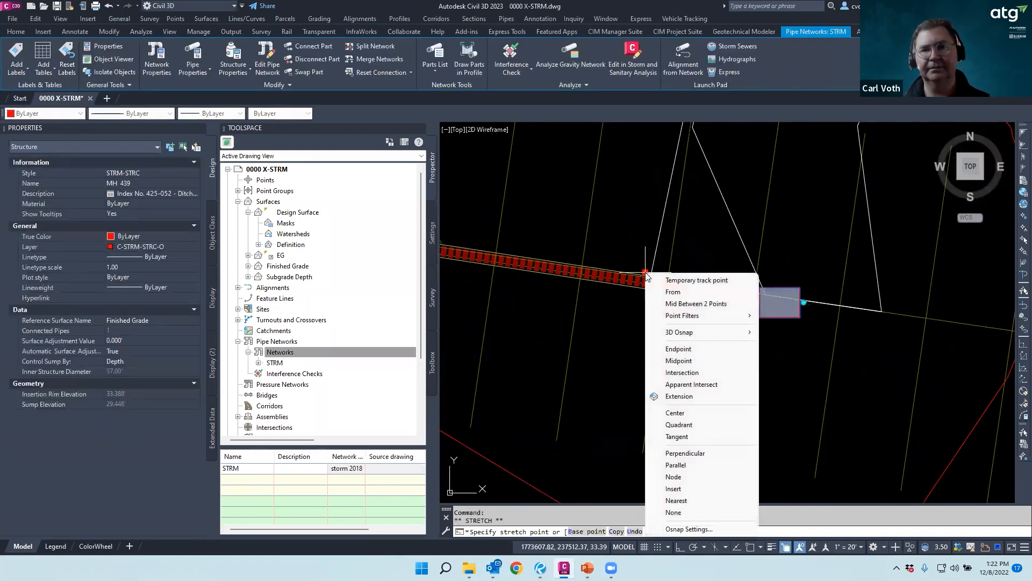
pyautogui.click(678, 350)
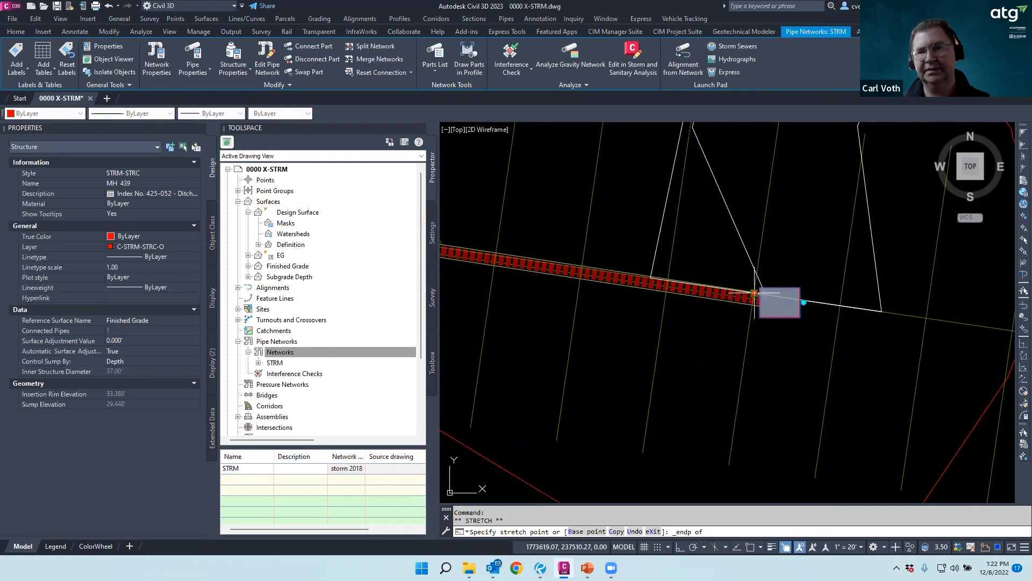
pyautogui.click(754, 294)
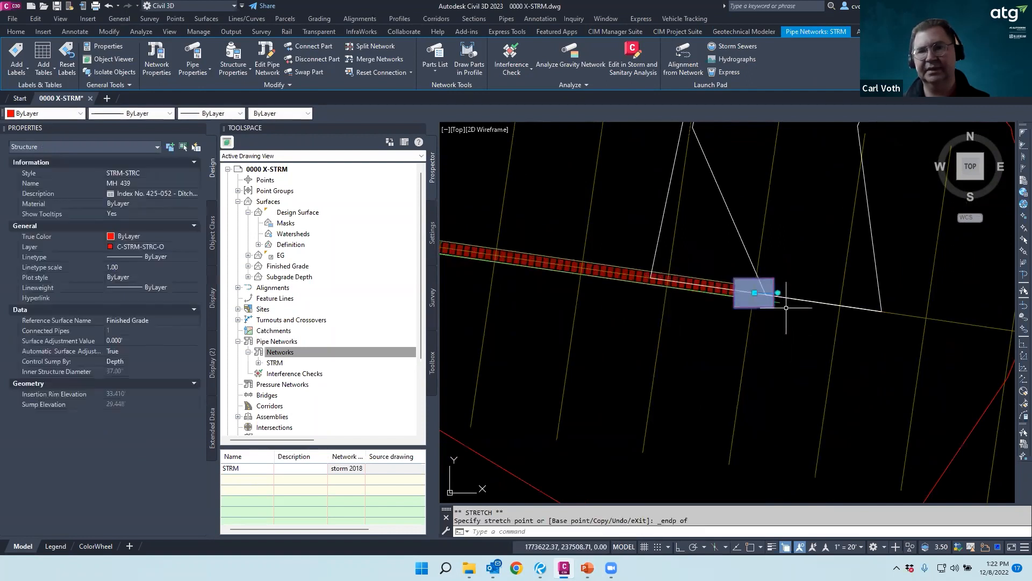
# Rotate the east end inlet to align with the center line between the parking stalls, using an intersection snap
pyautogui.keyDown('shift'); pyautogui.rightClick(948, 311); pyautogui.keyUp('shift')
pyautogui.click(949, 144)
pyautogui.press('Escape')
pyautogui.press('Escape')
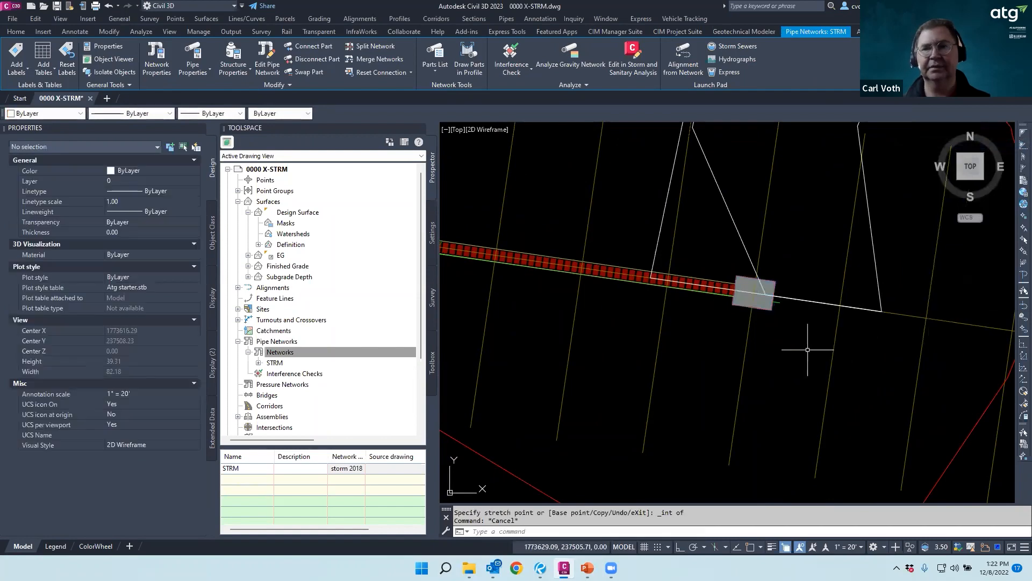
# Select all the water drop path polylines as similar objects and delete them from the drawing
pyautogui.scroll(-4, 805, 348)
pyautogui.click(833, 251)
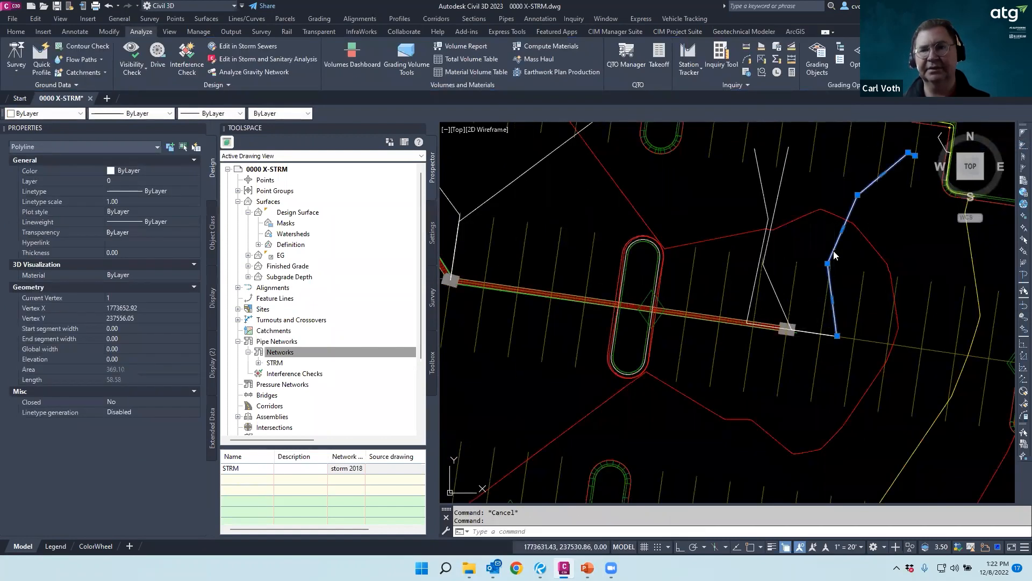
pyautogui.rightClick(834, 255)
pyautogui.click(860, 427)
pyautogui.press('Delete')
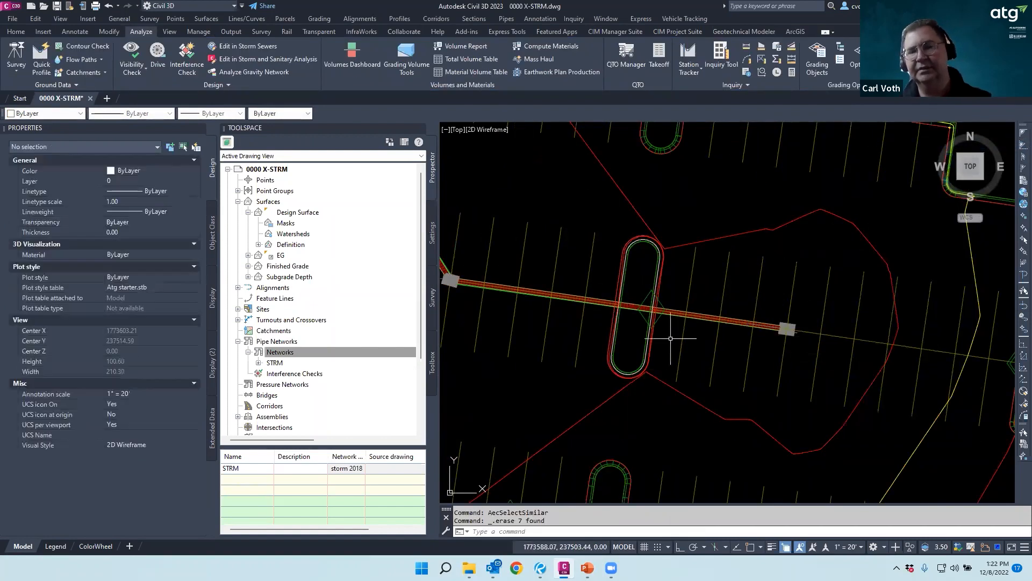
pyautogui.press('Escape')
pyautogui.press('Escape')
# Select the structure at the pipe run's end in the pond and open Parts Swapper for it
pyautogui.scroll(-5, 671, 338)
pyautogui.scroll(-2, 681, 354)
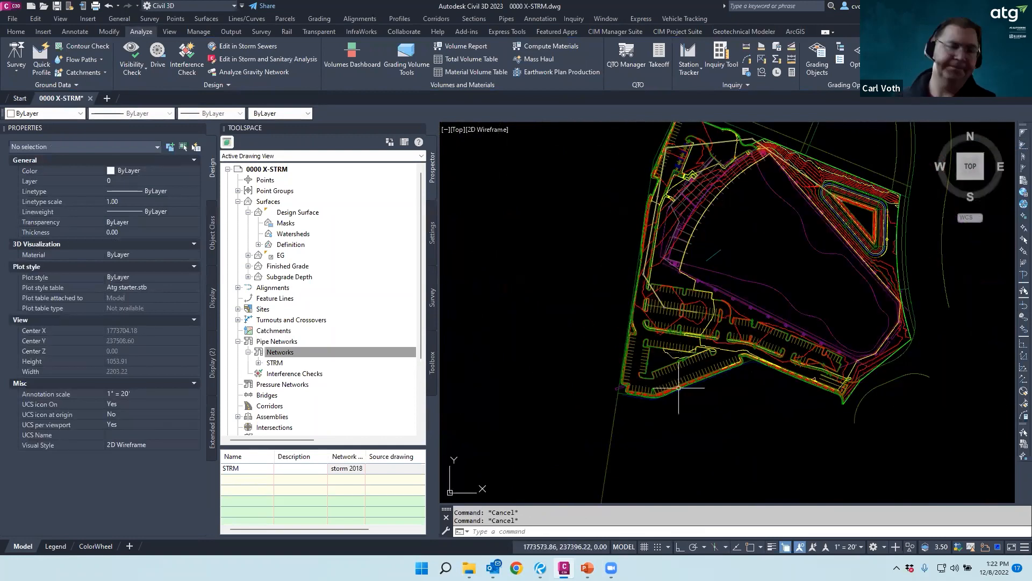
pyautogui.scroll(5, 694, 309)
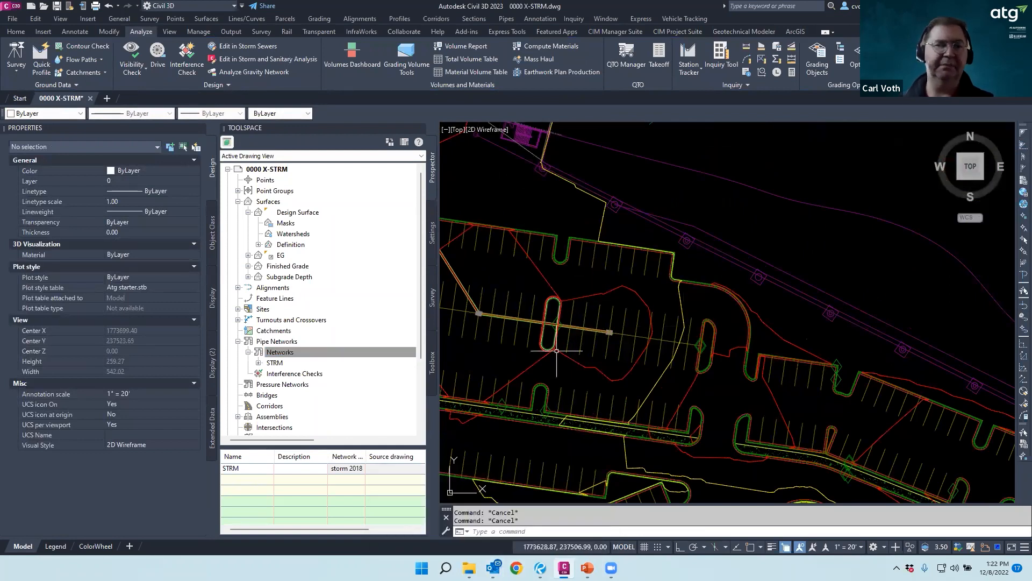
pyautogui.moveTo(587, 568)
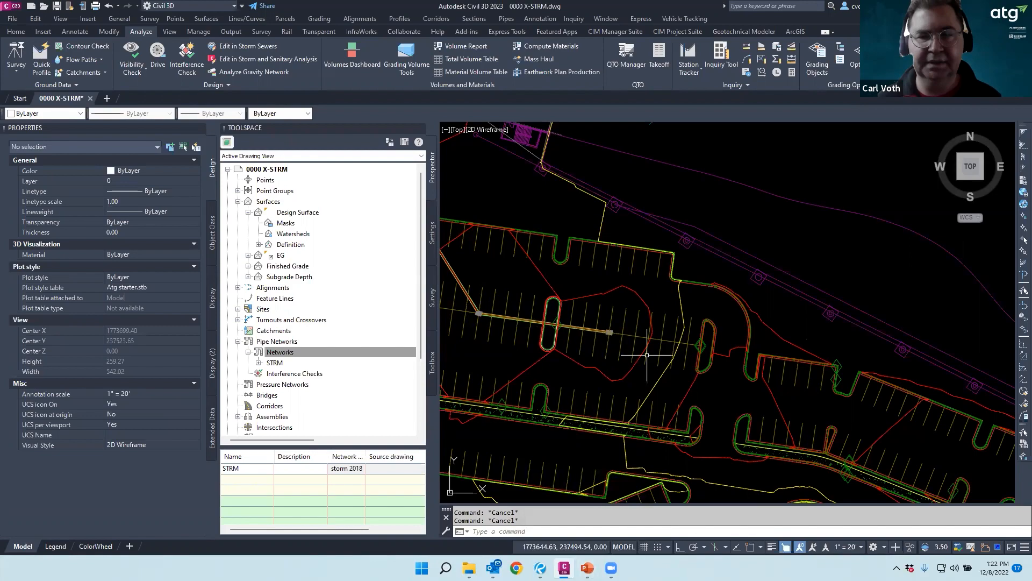
pyautogui.scroll(-2, 675, 349)
pyautogui.scroll(-2, 675, 349)
pyautogui.scroll(-4, 651, 357)
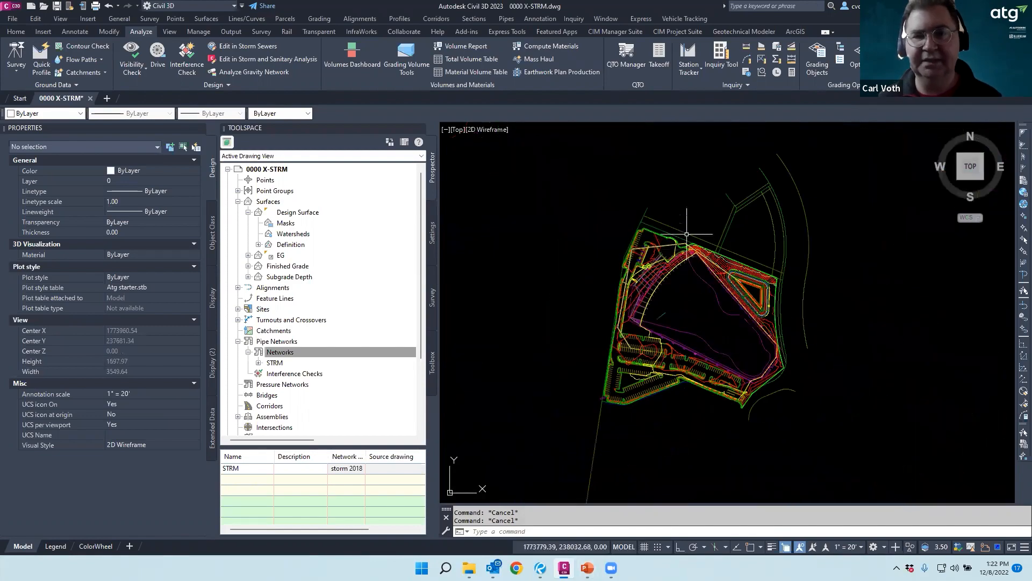
pyautogui.scroll(4, 687, 239)
pyautogui.scroll(4, 815, 349)
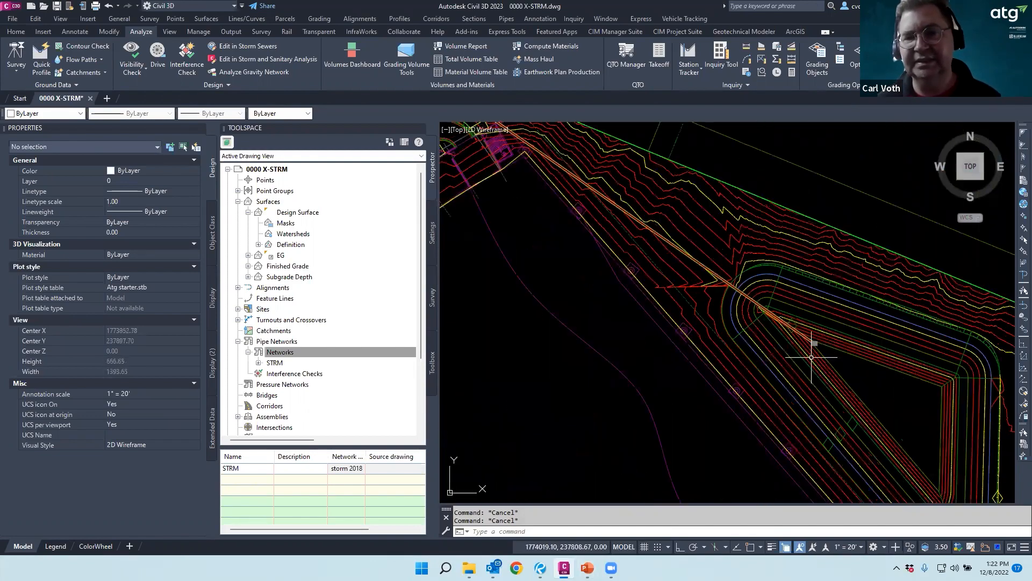
pyautogui.scroll(3, 819, 346)
pyautogui.click(800, 343)
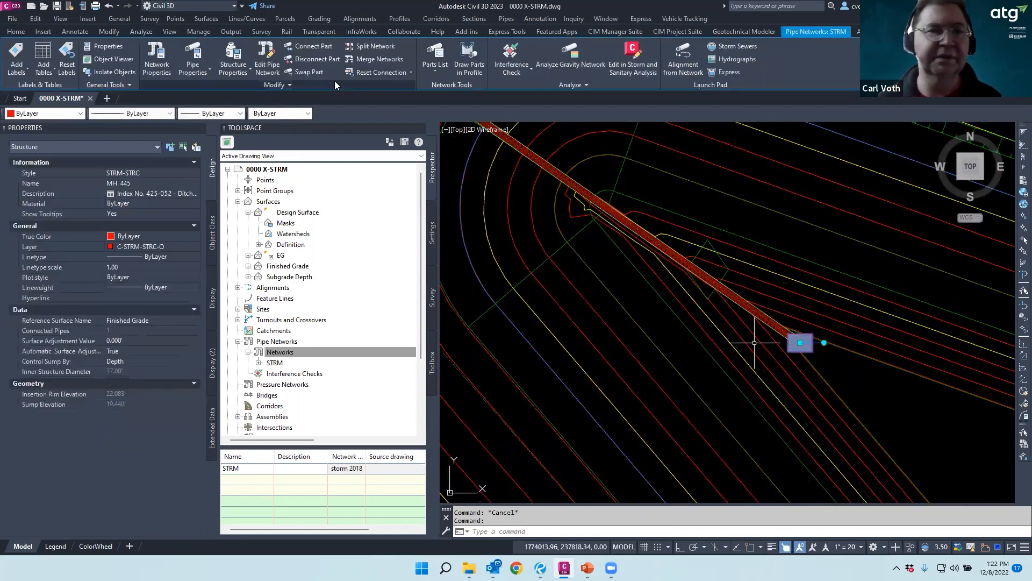
pyautogui.click(309, 73)
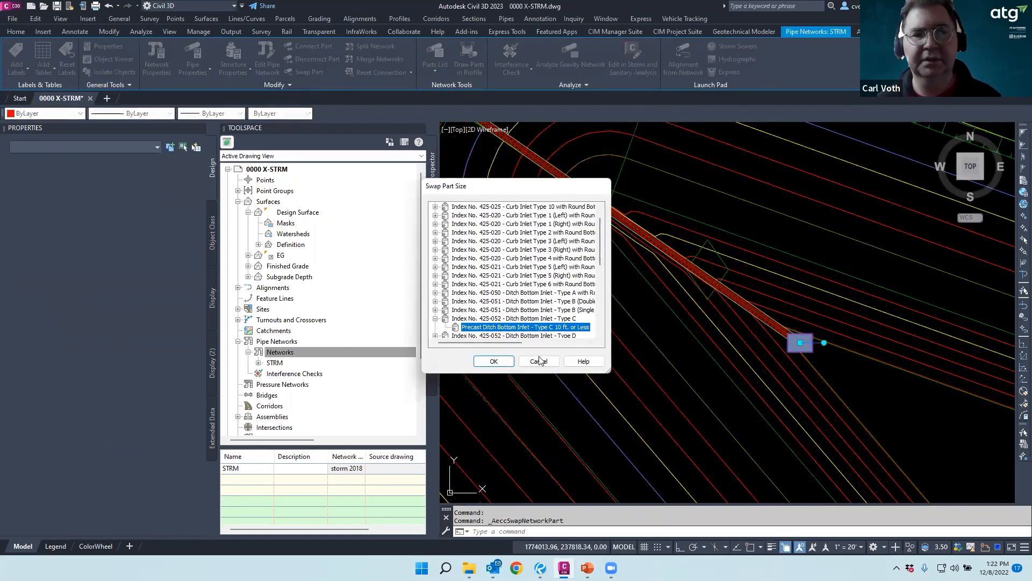
pyautogui.click(538, 362)
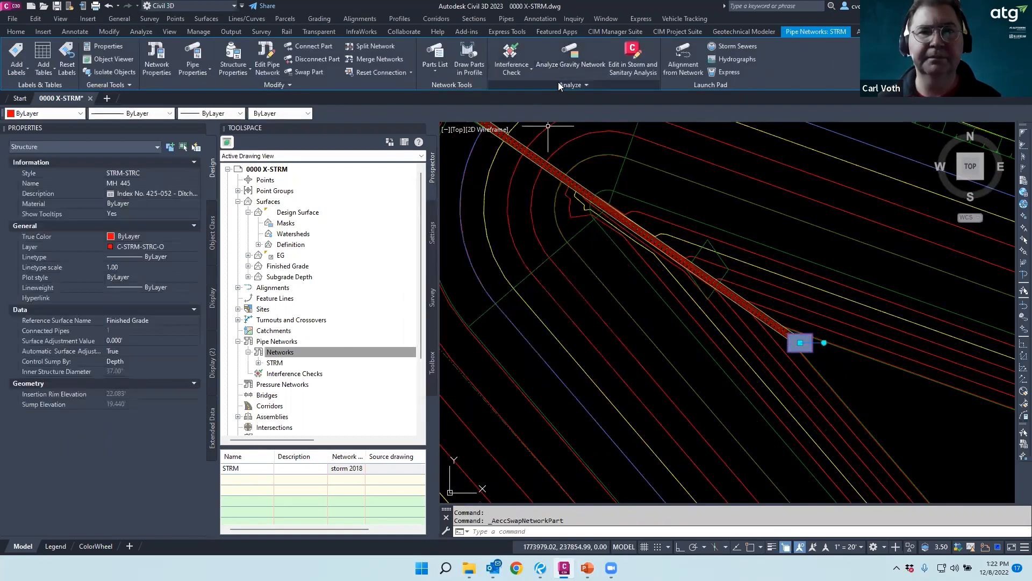
pyautogui.click(672, 32)
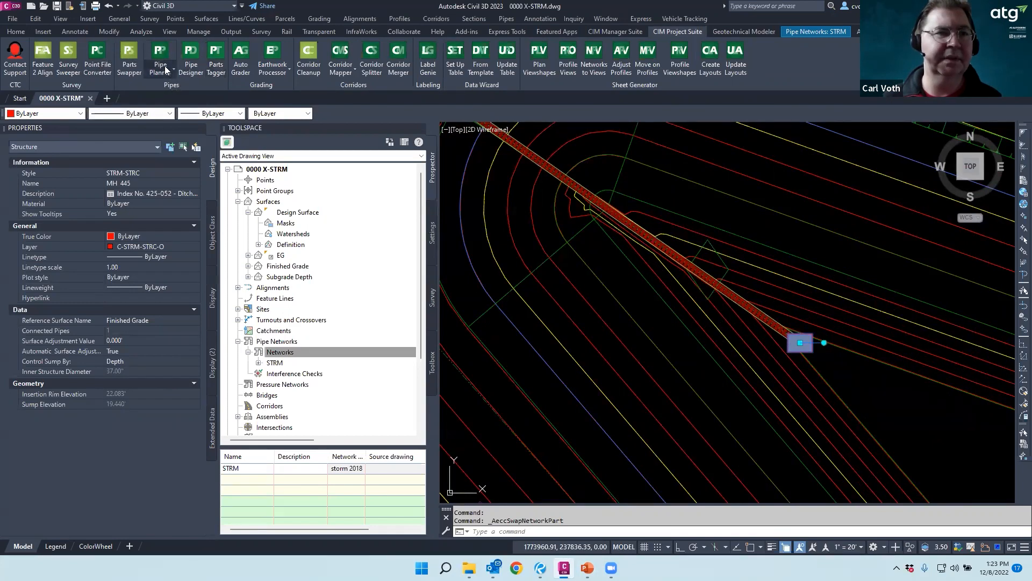
pyautogui.click(131, 56)
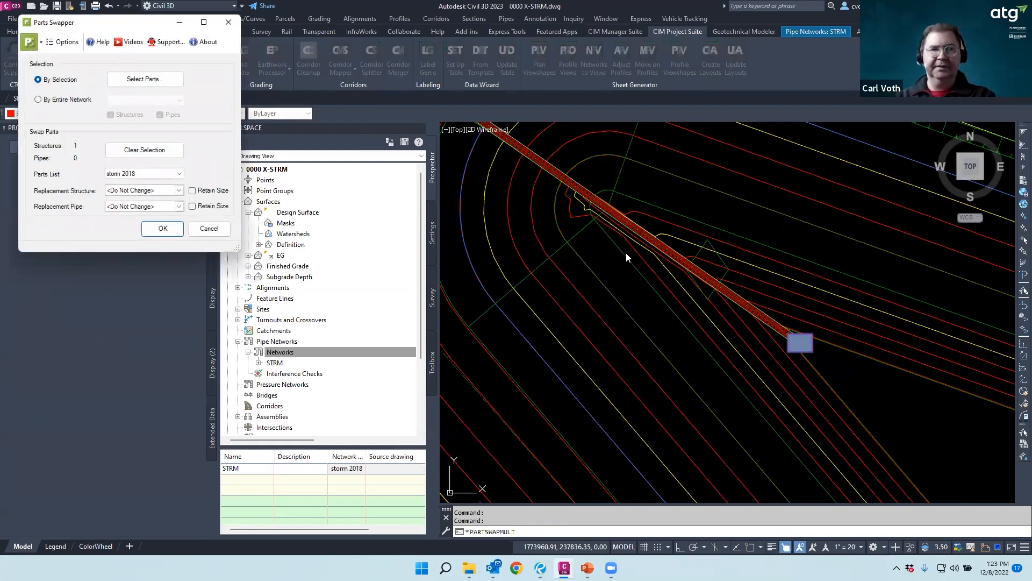
# Add three more structures to the swap selection, from the site's north edge down to the bend just above the lower parking lot
pyautogui.click(145, 79)
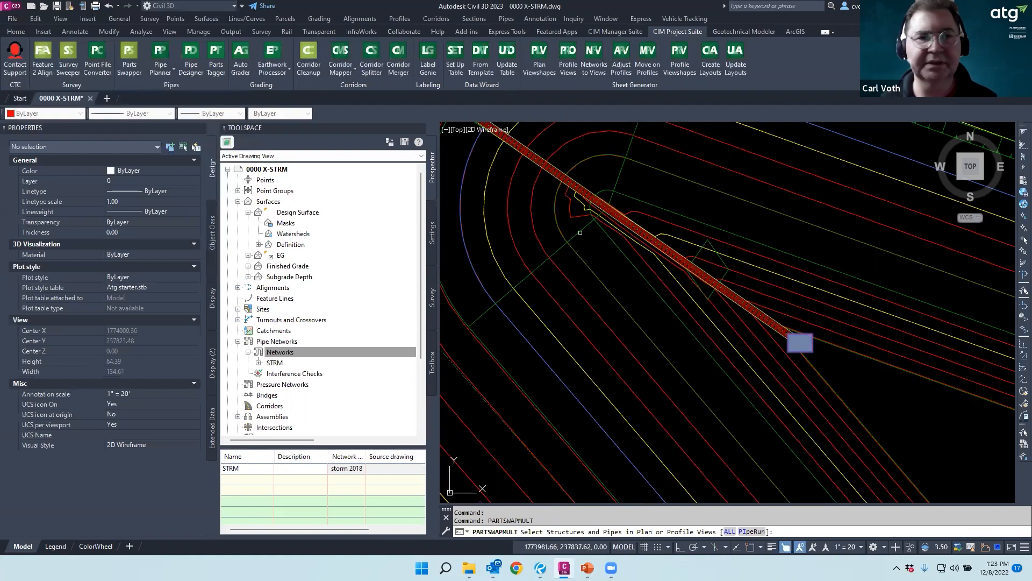
pyautogui.scroll(-5, 793, 350)
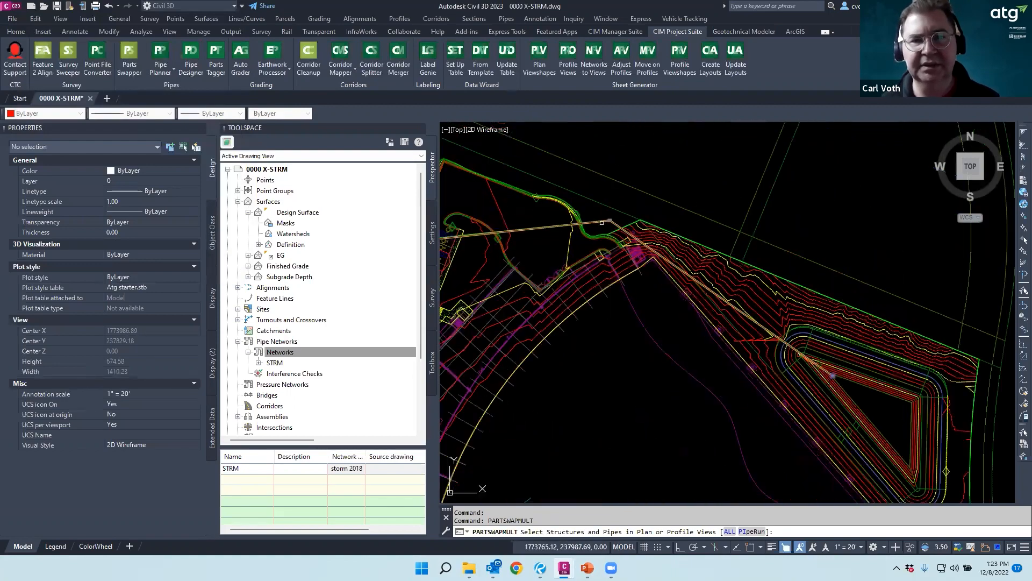
pyautogui.click(626, 201)
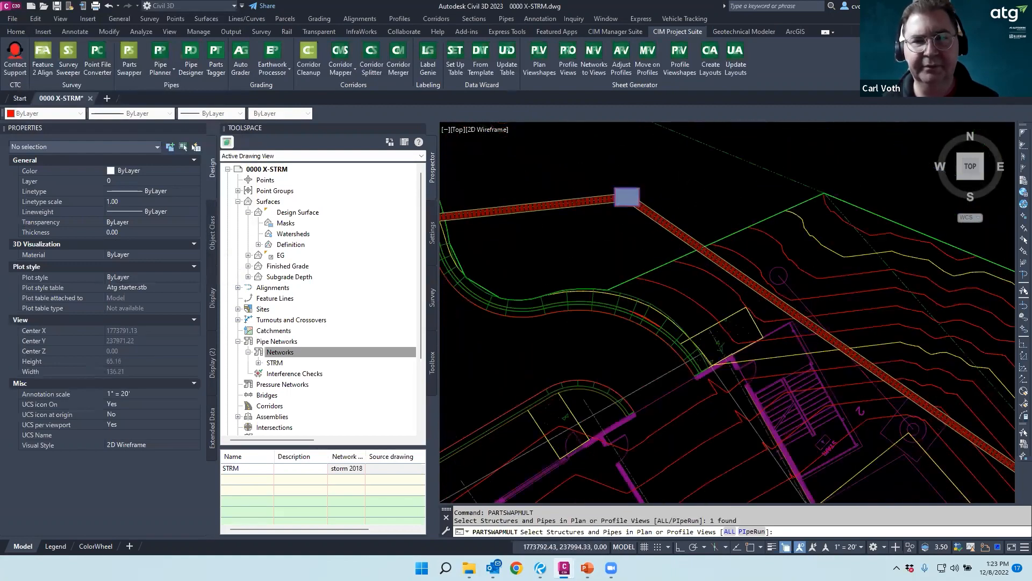
pyautogui.scroll(-6, 598, 310)
pyautogui.scroll(8, 598, 310)
pyautogui.click(524, 211)
pyautogui.scroll(-6, 524, 211)
pyautogui.scroll(5, 528, 266)
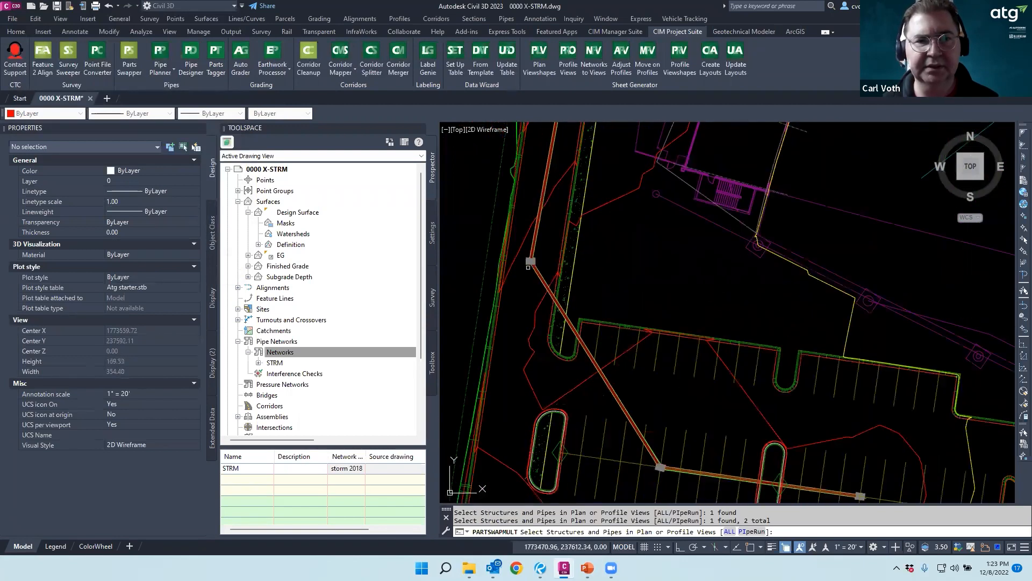
pyautogui.rightClick(523, 303)
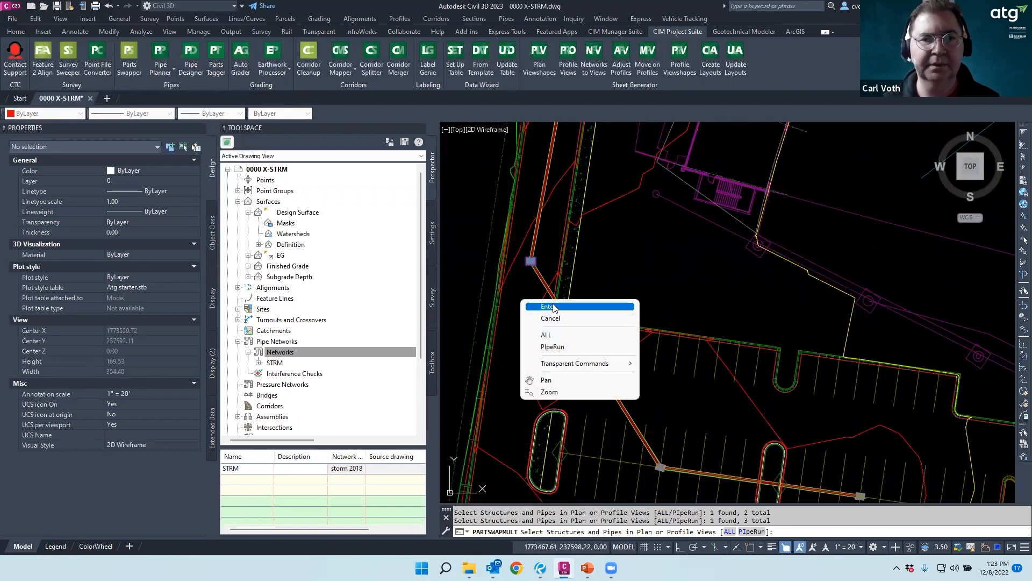
pyautogui.click(538, 308)
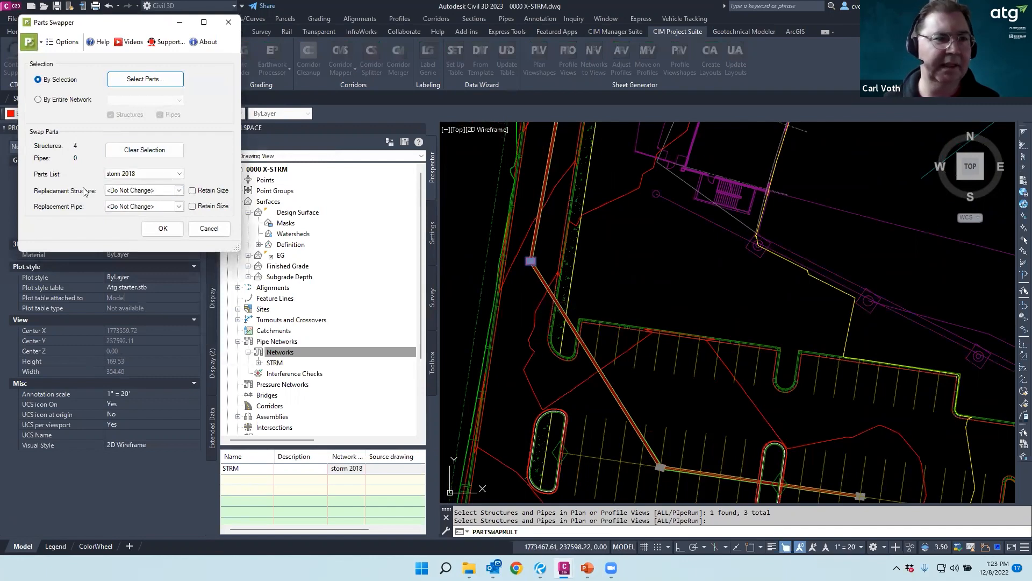
# Swap the selected structures for the Precast Type J8 Manhole with 24 in. cover, 42 in. riser and 48 in. bottom, 10 ft. or less
pyautogui.click(181, 176)
pyautogui.click(182, 176)
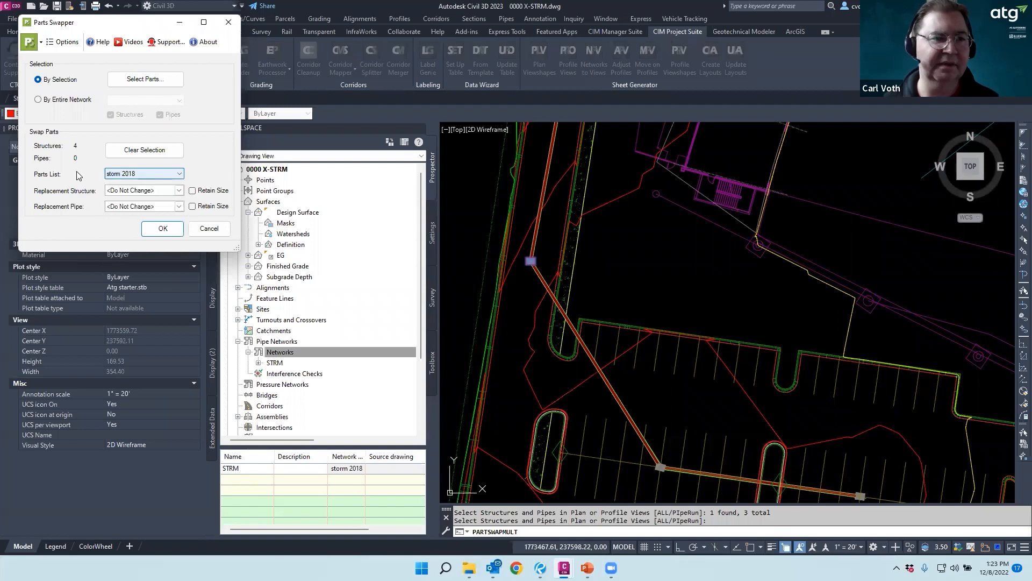
pyautogui.click(179, 191)
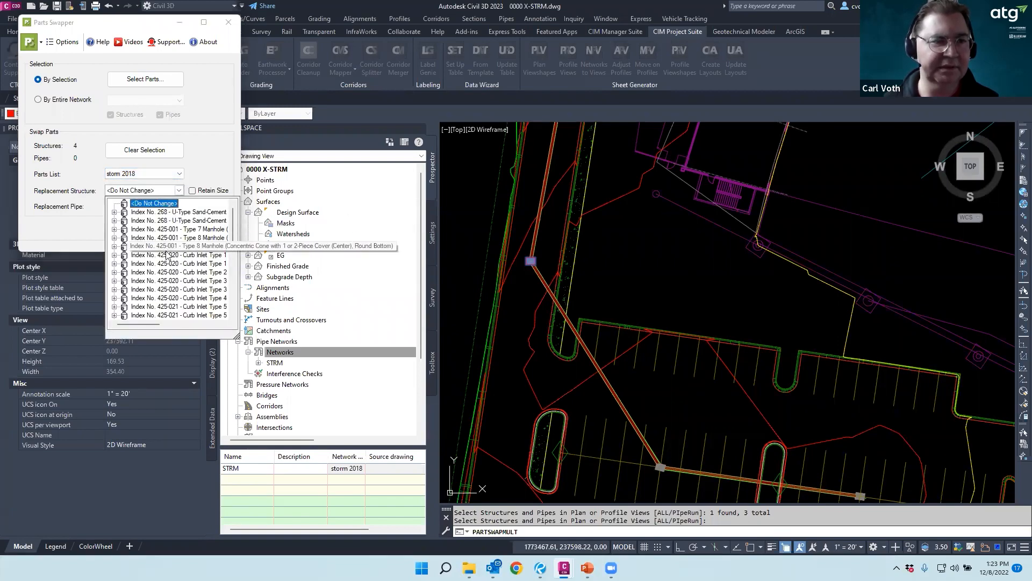
pyautogui.scroll(-3, 167, 258)
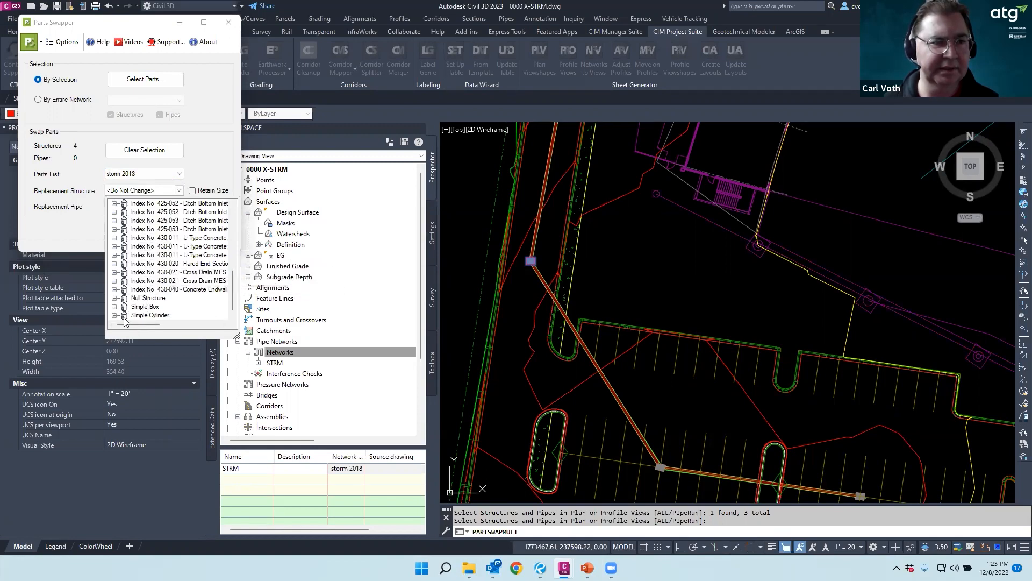
pyautogui.scroll(4, 138, 274)
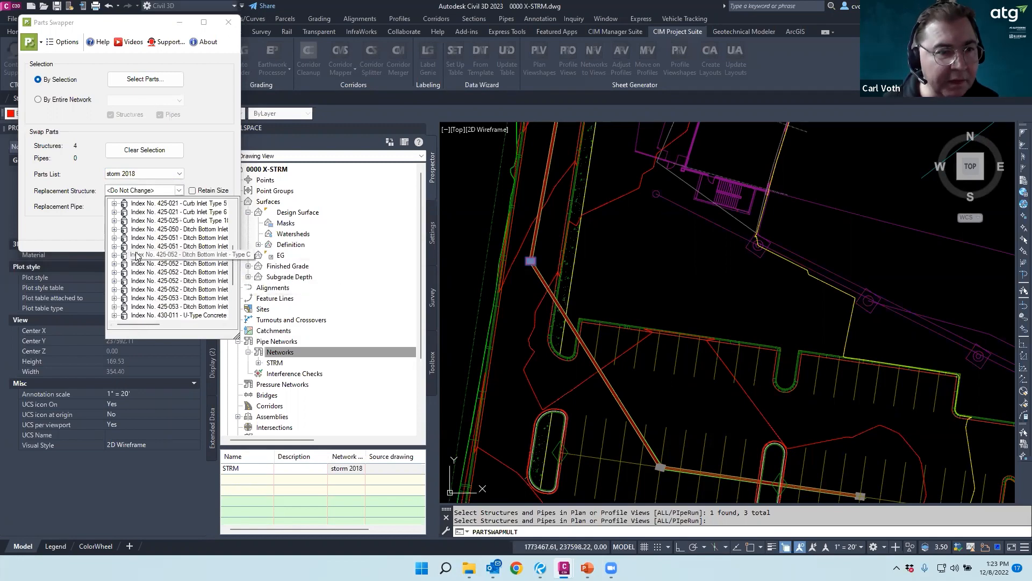
pyautogui.scroll(2, 137, 255)
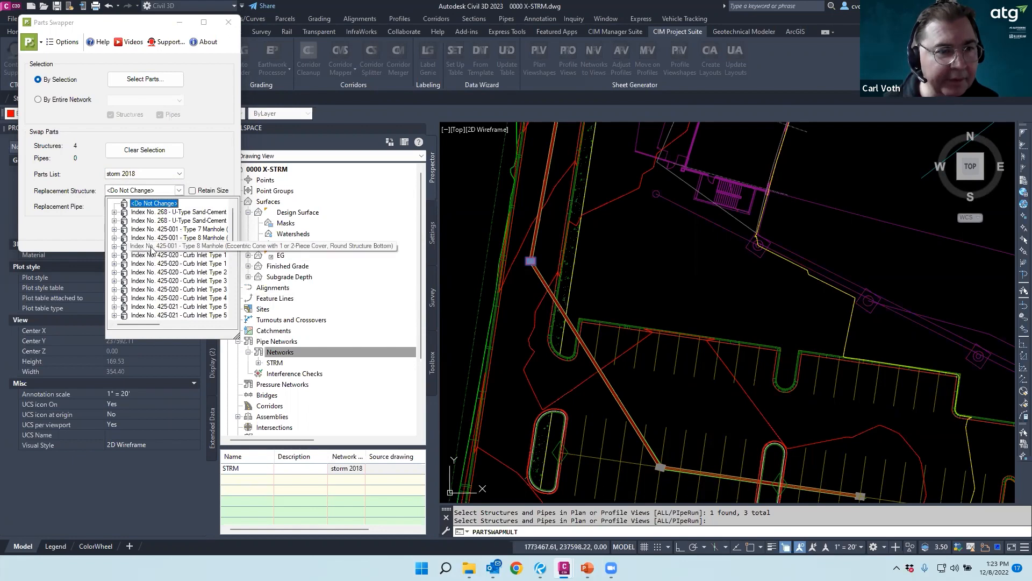
pyautogui.click(143, 240)
pyautogui.click(115, 239)
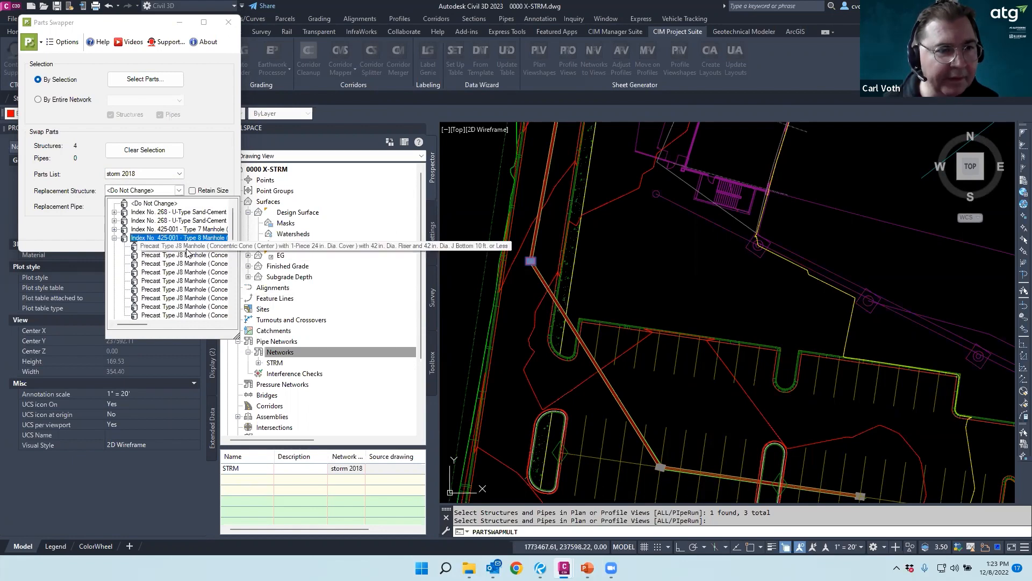
pyautogui.click(186, 254)
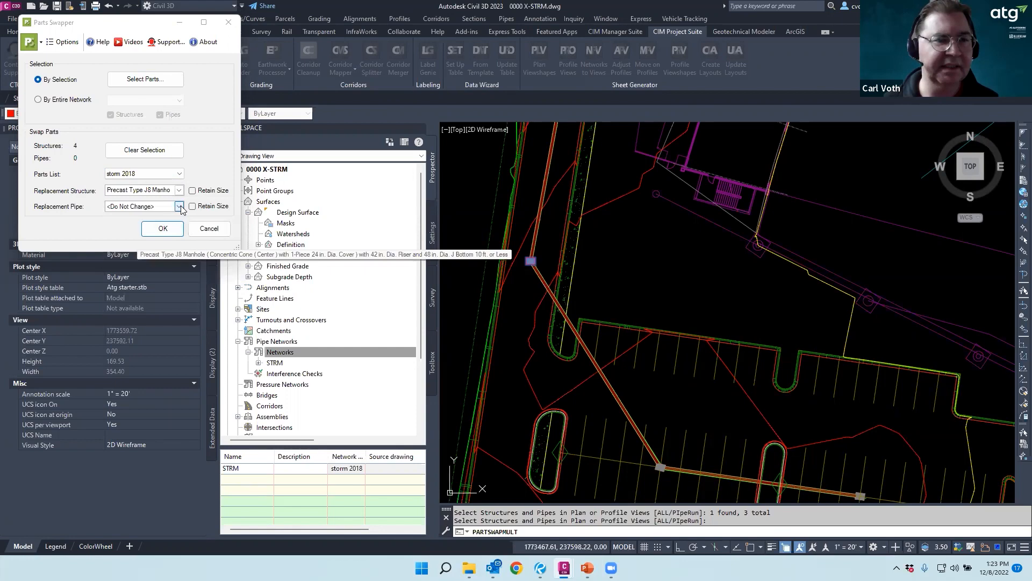
pyautogui.click(163, 229)
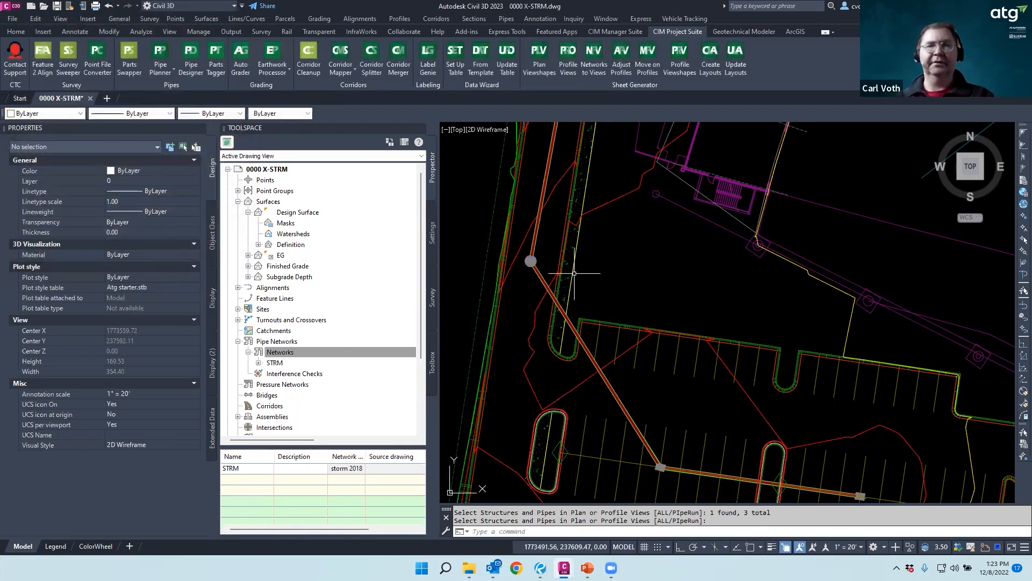
# Open Pipe Planner and load the structures and pipes of the STRM network into it
pyautogui.scroll(5, 530, 263)
pyautogui.scroll(-7, 527, 295)
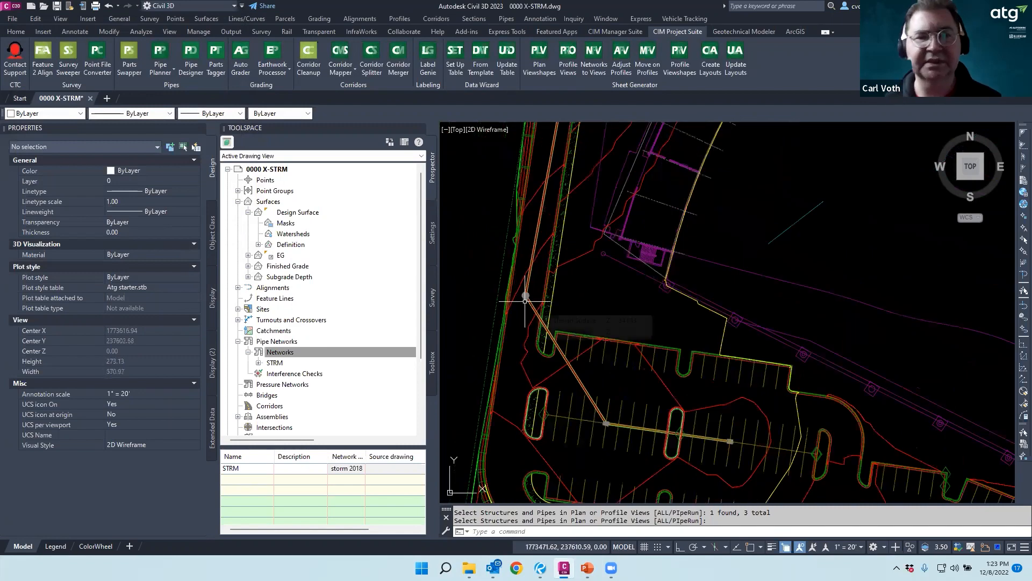
pyautogui.click(166, 72)
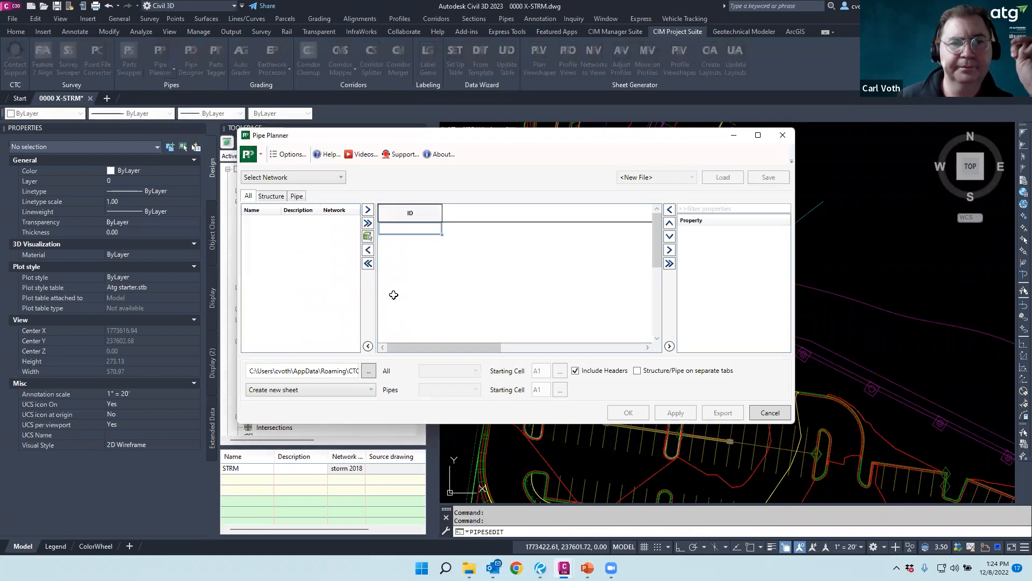
pyautogui.click(315, 179)
pyautogui.click(247, 202)
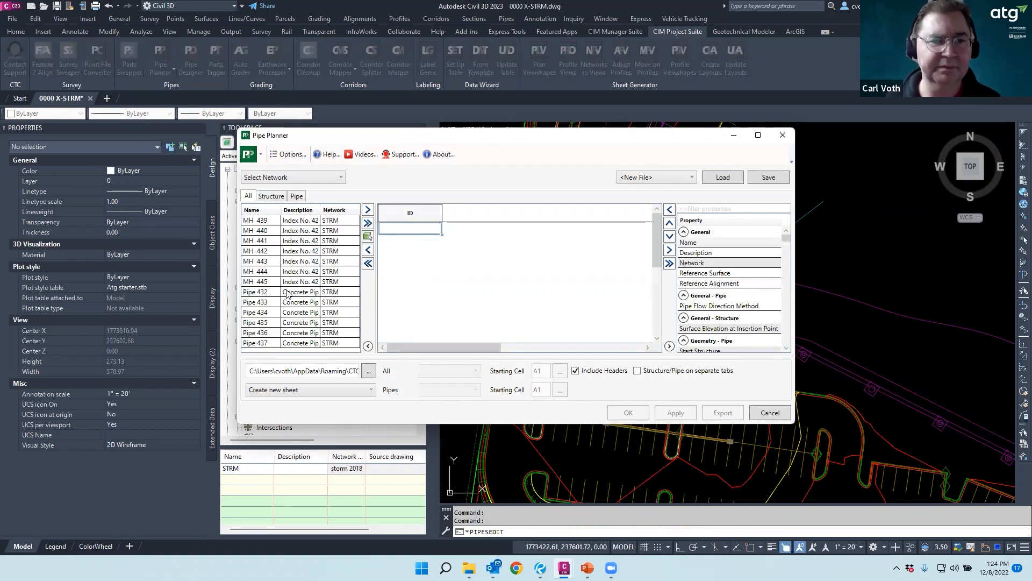
# Move all manholes and pipes from the available parts list into the Pipe Planner table
pyautogui.click(295, 293)
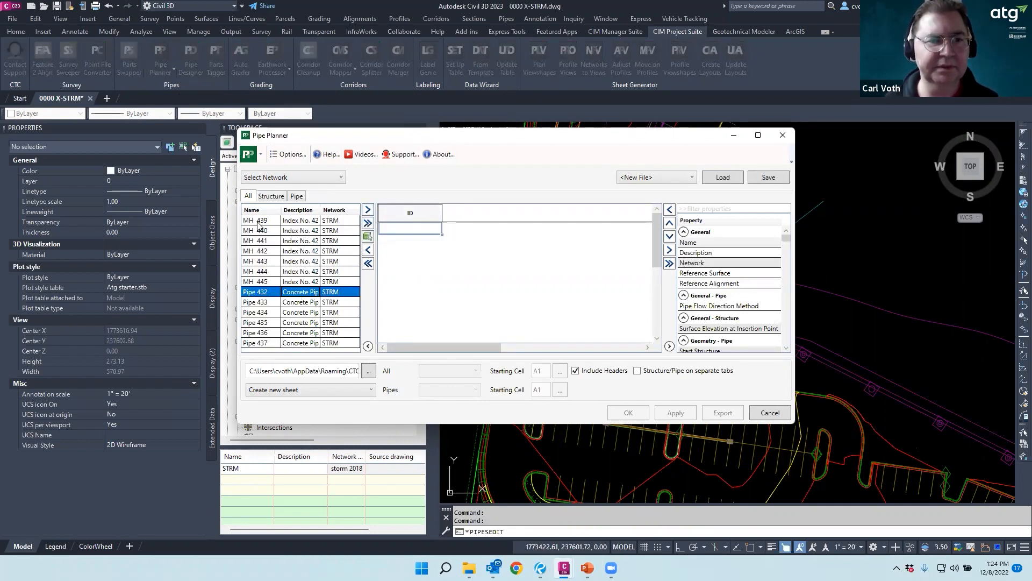
pyautogui.click(260, 221)
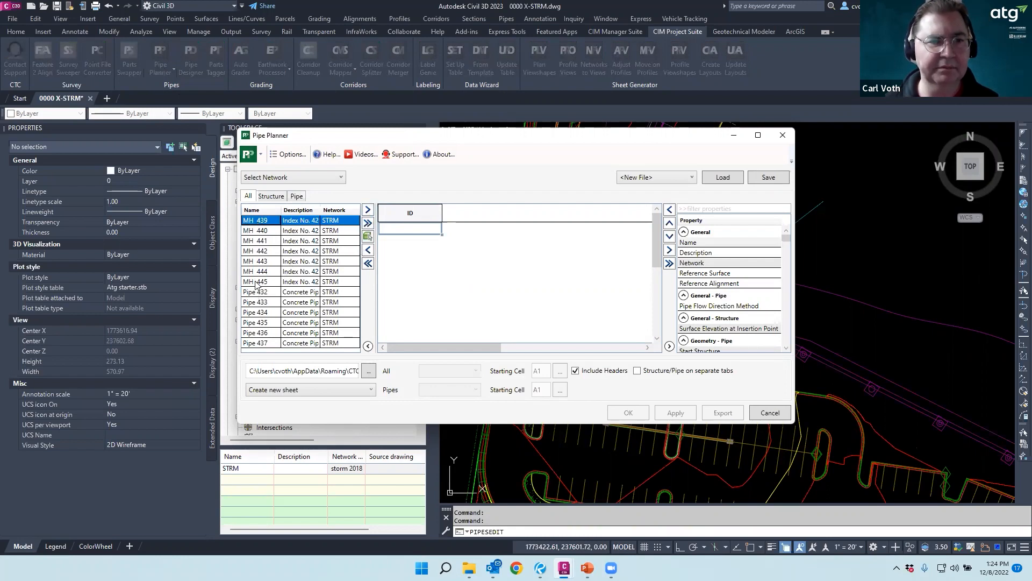
pyautogui.keyDown('shift'); pyautogui.click(256, 282); pyautogui.keyUp('shift')
pyautogui.click(368, 223)
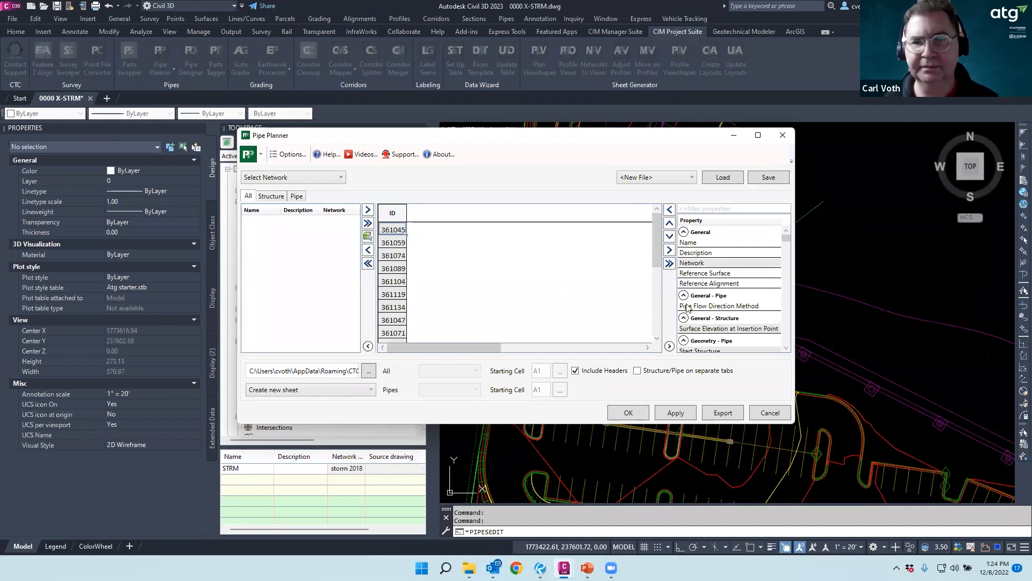
# Export the Pipe Planner table to an Excel sheet, close the workbook and dismiss Pipe Planner
pyautogui.click(721, 414)
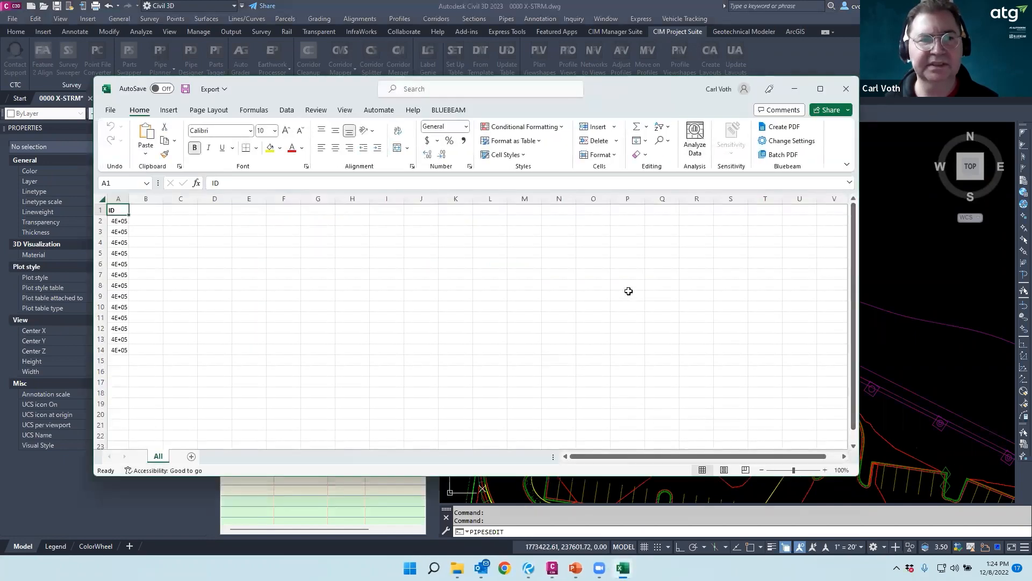
pyautogui.click(847, 90)
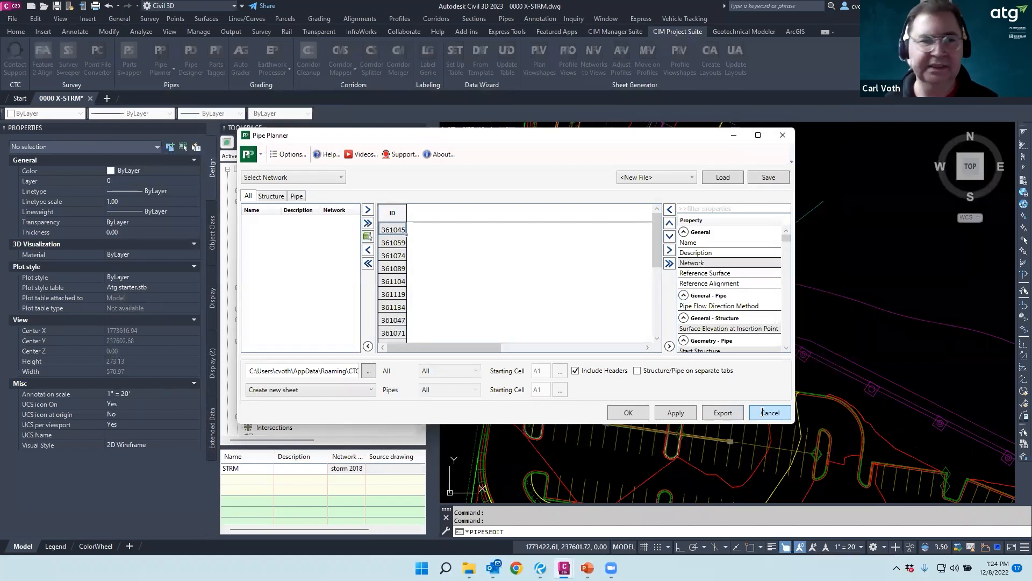
pyautogui.click(767, 413)
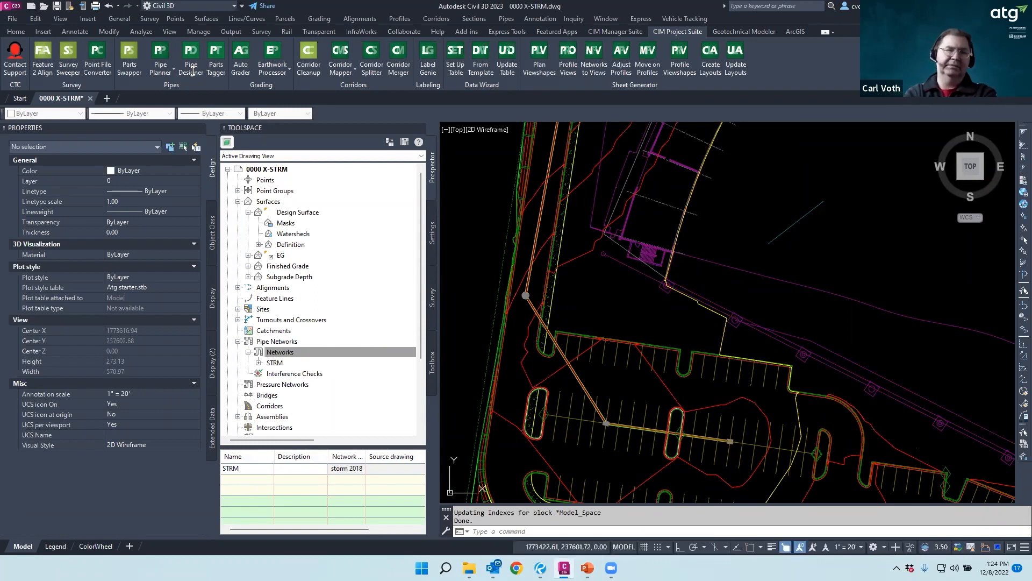
pyautogui.click(191, 68)
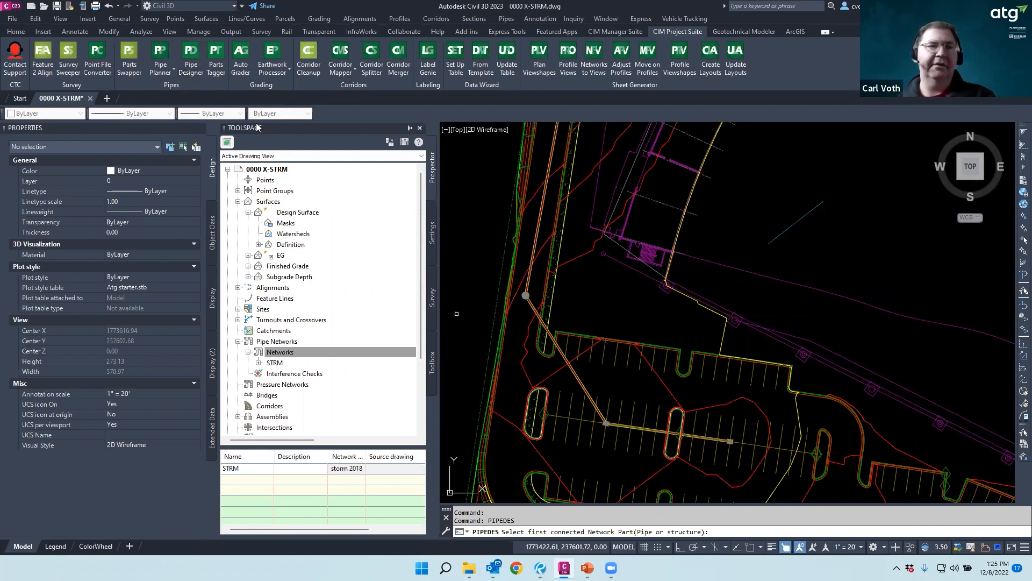
pyautogui.press('Escape')
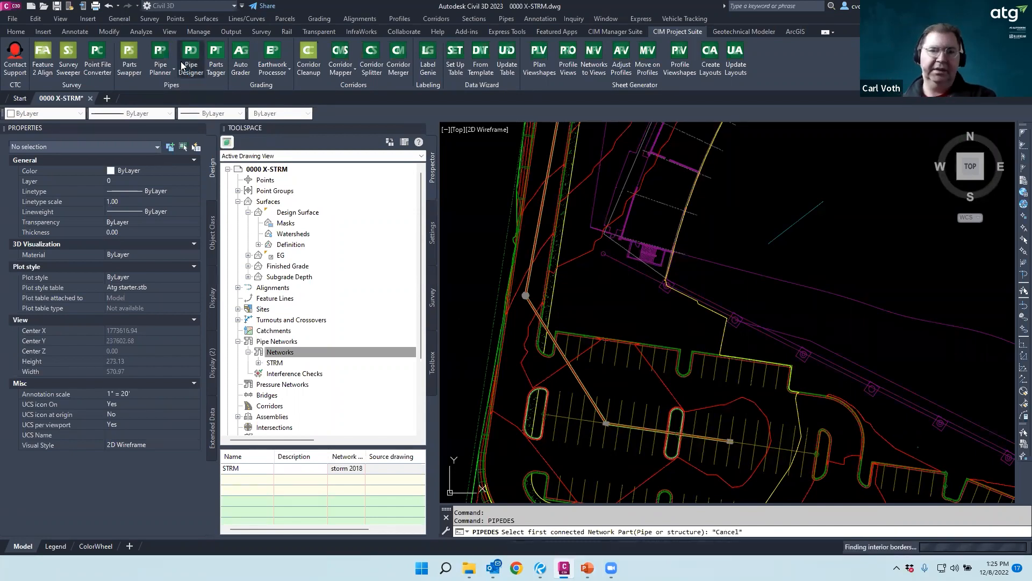
pyautogui.click(577, 374)
pyautogui.rightClick(576, 373)
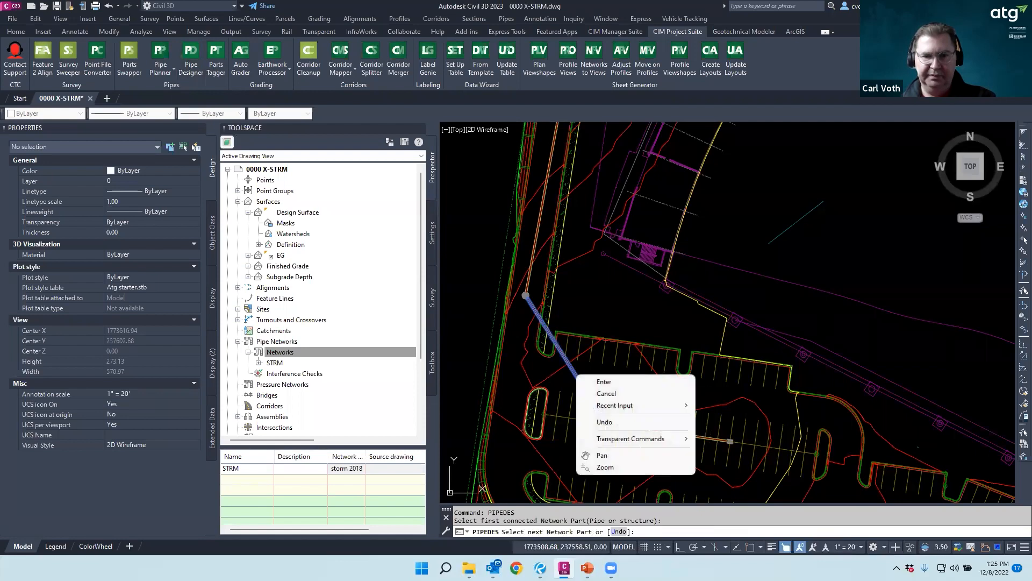
pyautogui.click(603, 381)
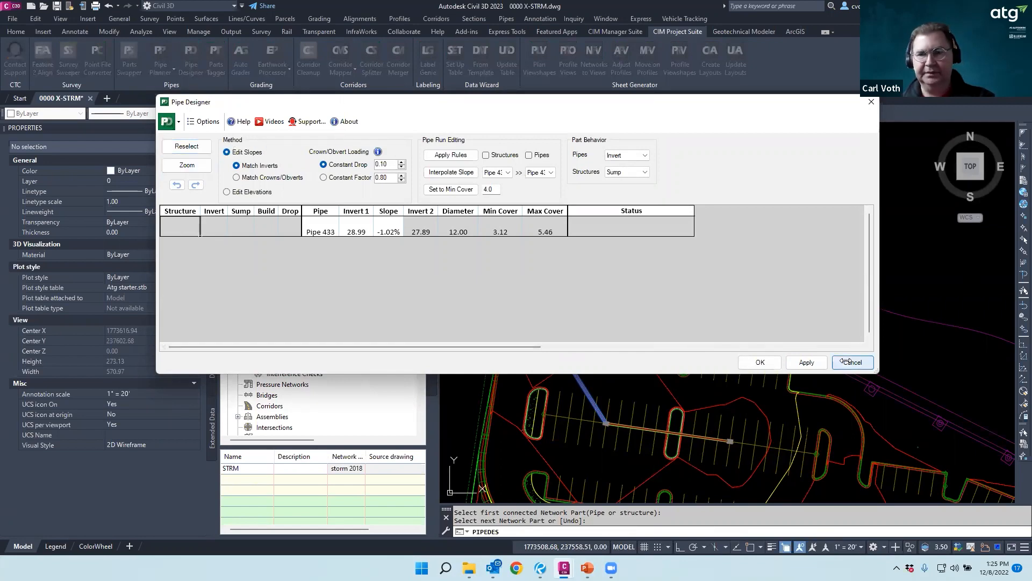
pyautogui.click(853, 362)
pyautogui.click(624, 426)
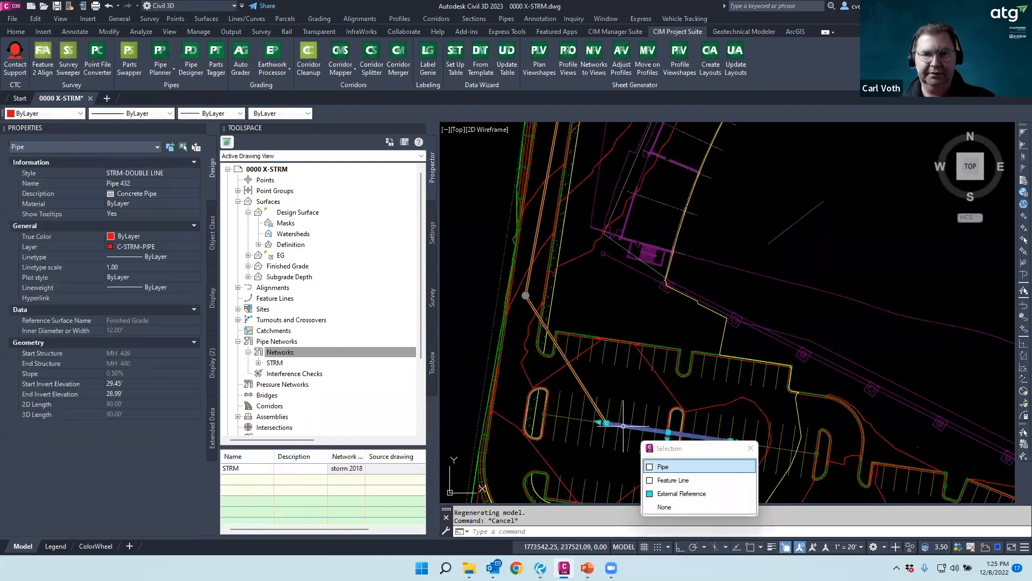
pyautogui.press('Escape')
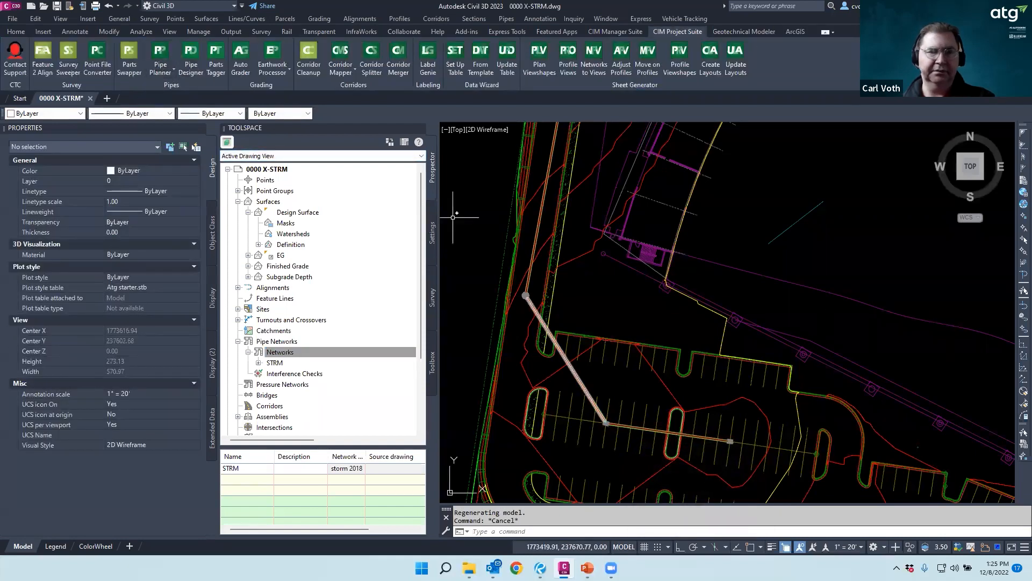
# Try preselecting all similar storm pipes and structures for Pipe Designer, starting from the diagonal pipe and its bend structure in the lower parking lot
pyautogui.click(573, 370)
pyautogui.rightClick(578, 373)
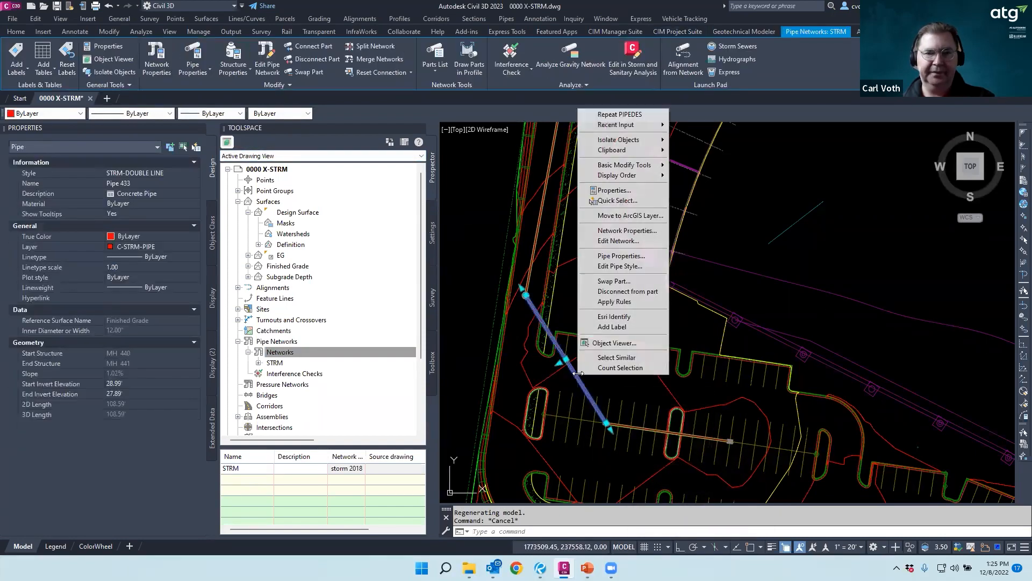
pyautogui.click(617, 357)
pyautogui.scroll(3, 613, 409)
pyautogui.scroll(4, 617, 404)
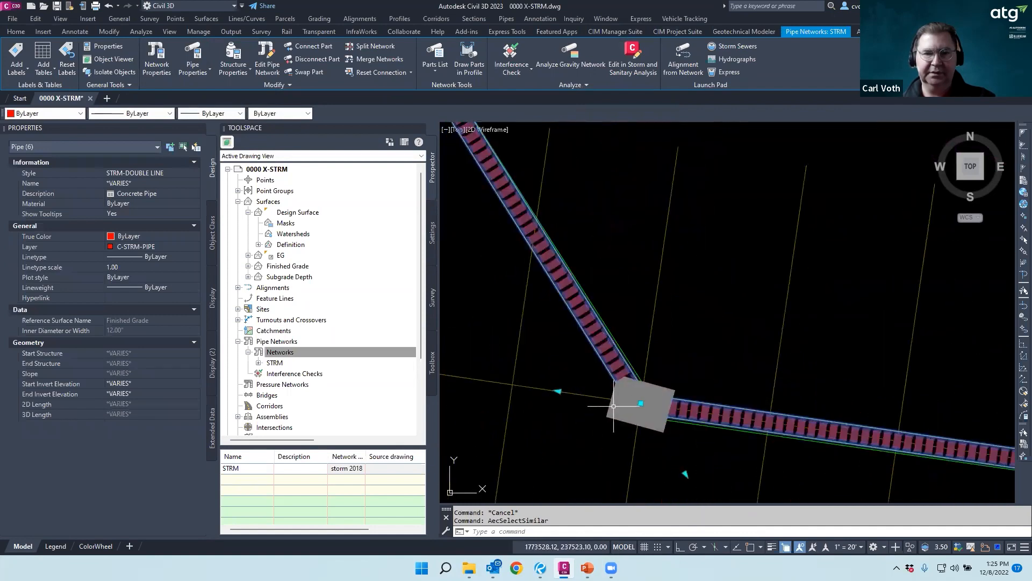
pyautogui.click(618, 404)
pyautogui.rightClick(618, 404)
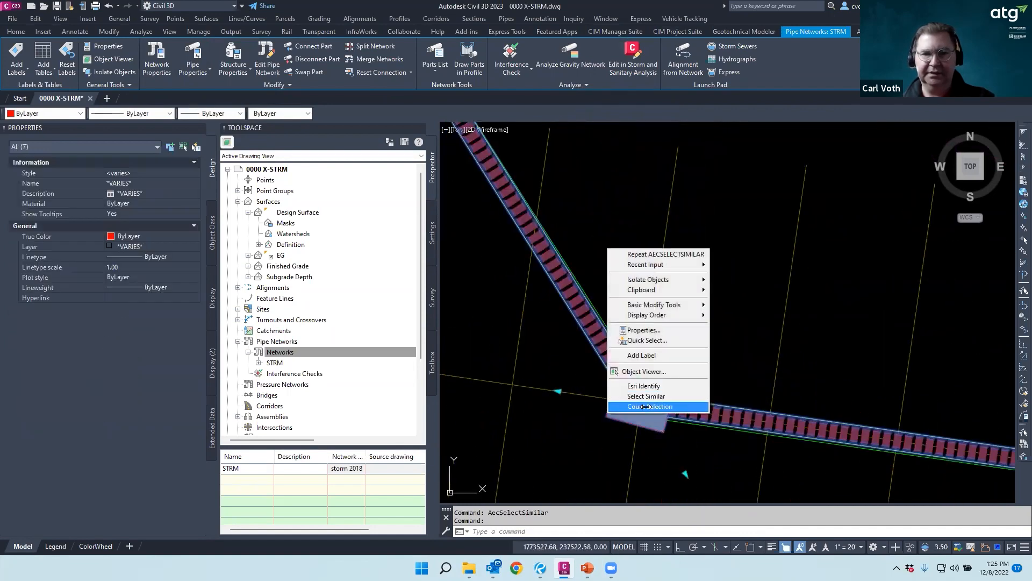
pyautogui.click(645, 396)
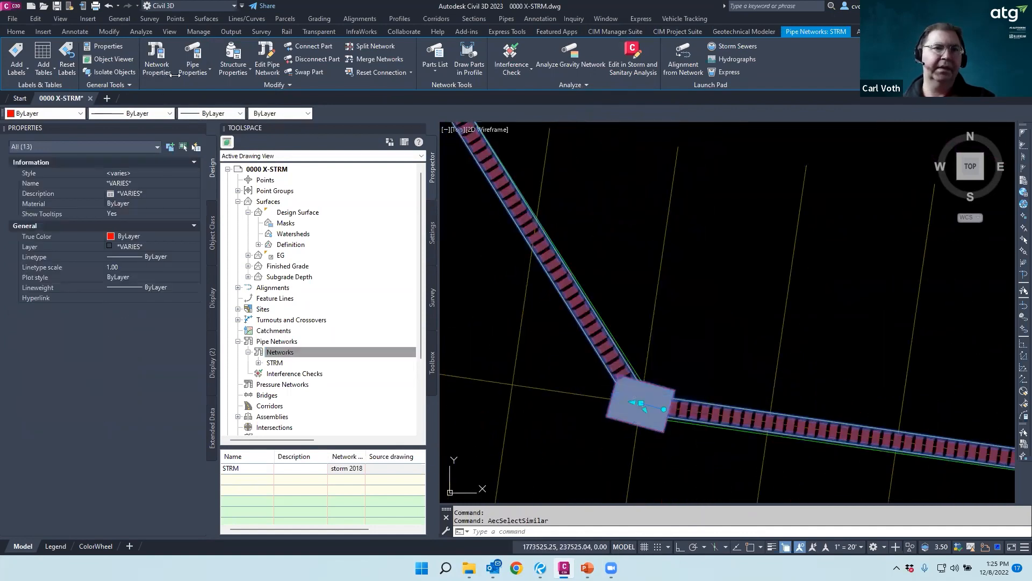
pyautogui.click(617, 32)
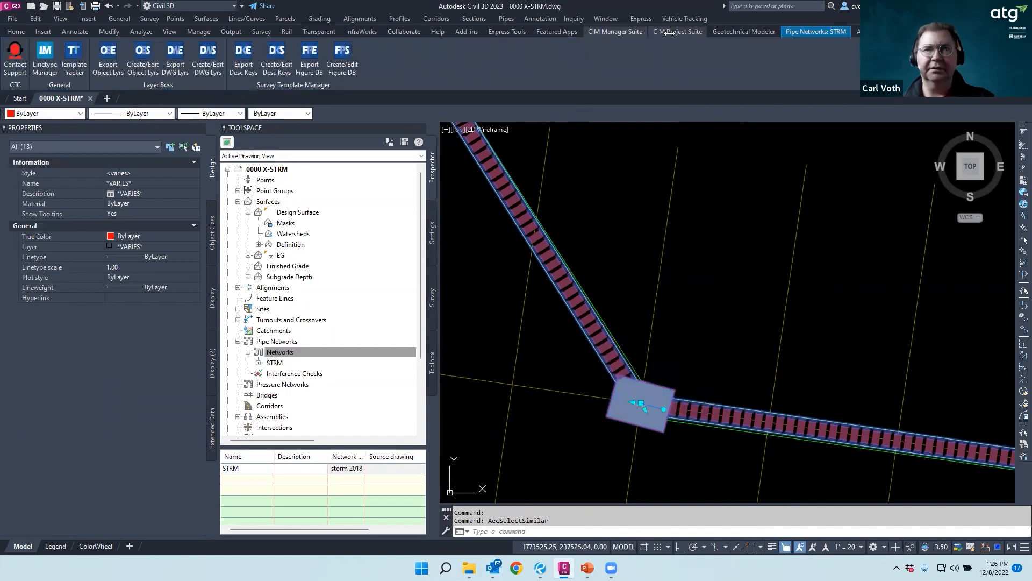
pyautogui.click(670, 32)
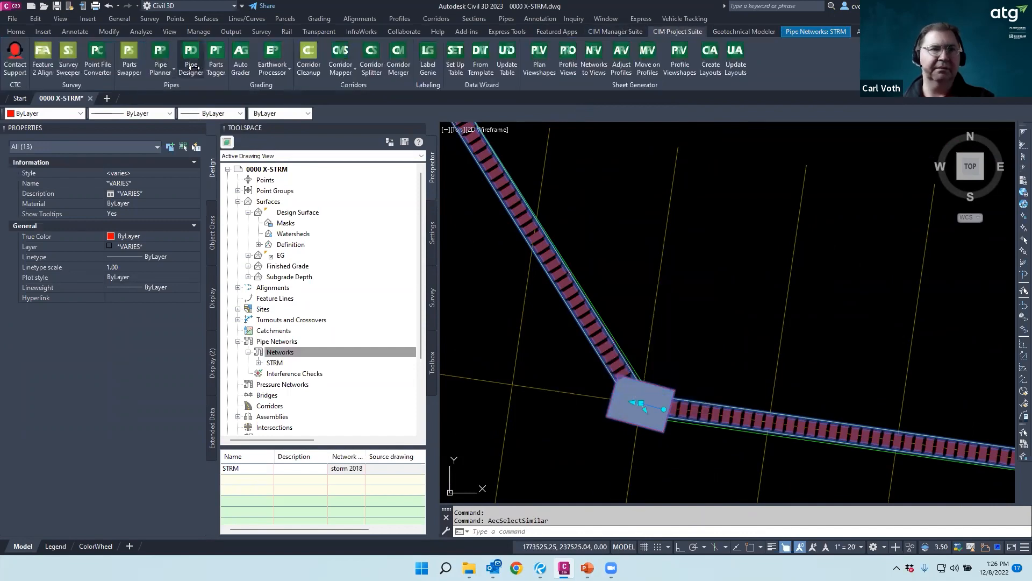
# Start Pipe Designer and pick the lower parking lot's east inlet, its pipe, the bend inlet and the diagonal pipe beyond it
pyautogui.click(192, 65)
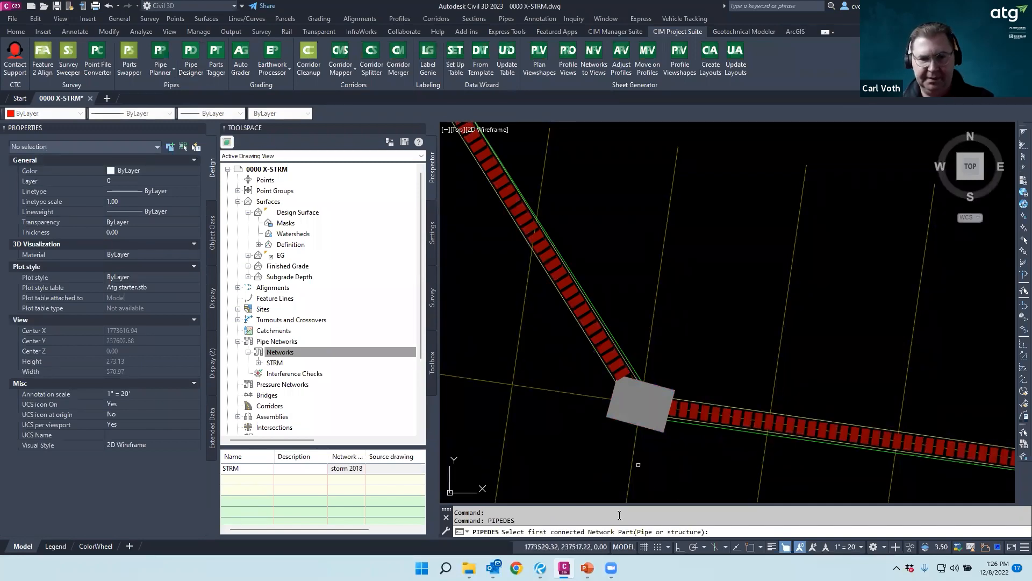
pyautogui.scroll(-5, 639, 464)
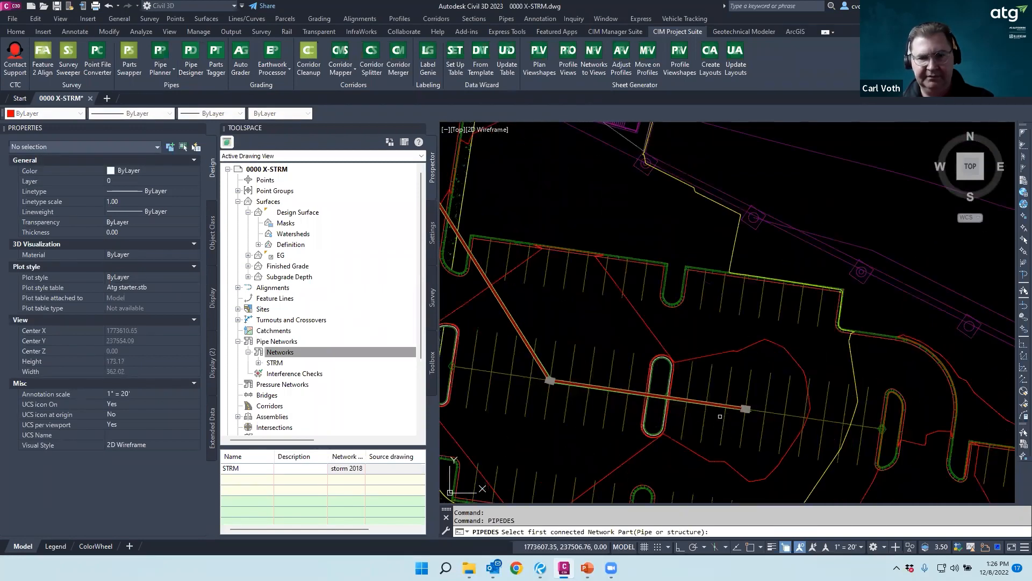
pyautogui.scroll(2, 745, 411)
pyautogui.click(743, 412)
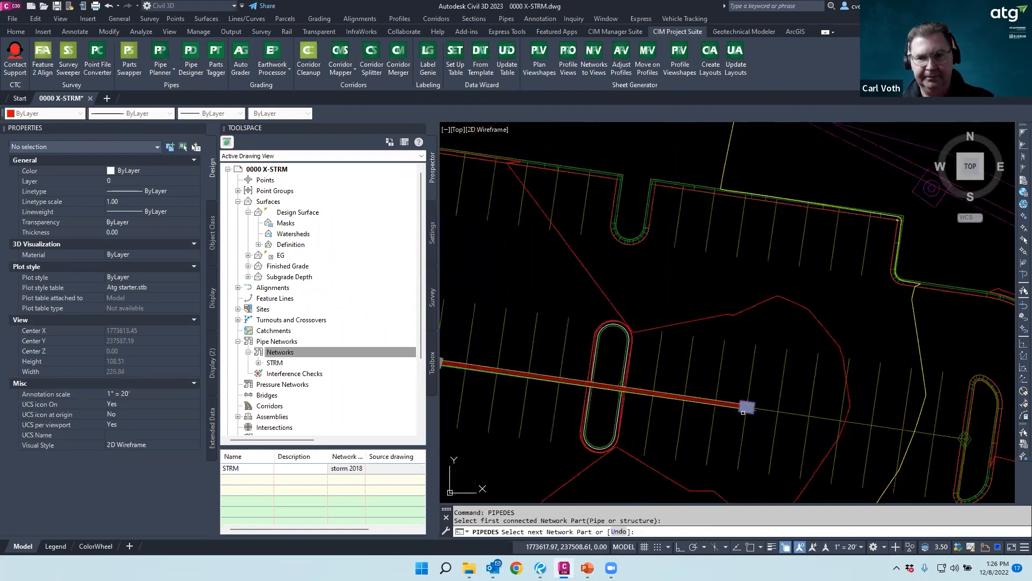
pyautogui.click(718, 406)
pyautogui.scroll(-3, 672, 393)
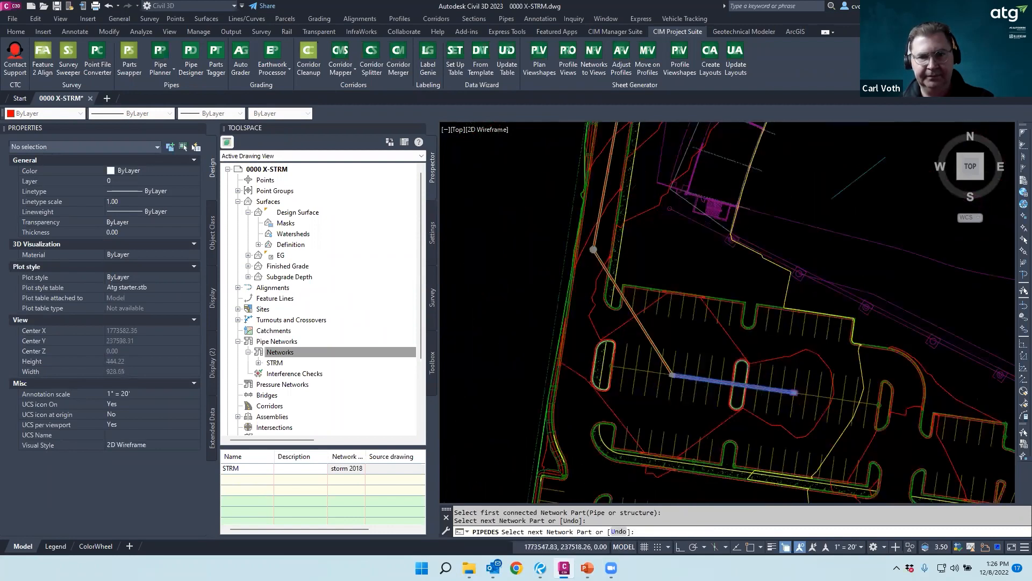
pyautogui.scroll(3, 626, 378)
pyautogui.click(627, 376)
pyautogui.click(615, 340)
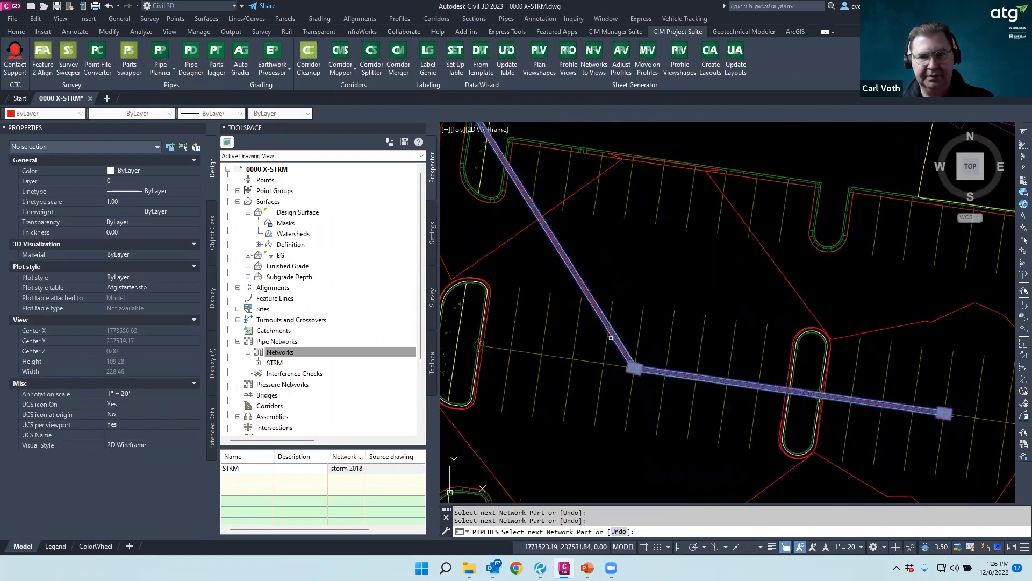
# Add the manhole just above the lower parking lot and the pipe running north from it to the Pipe Designer run
pyautogui.scroll(-2, 606, 340)
pyautogui.scroll(-2, 605, 341)
pyautogui.scroll(6, 512, 195)
pyautogui.click(581, 271)
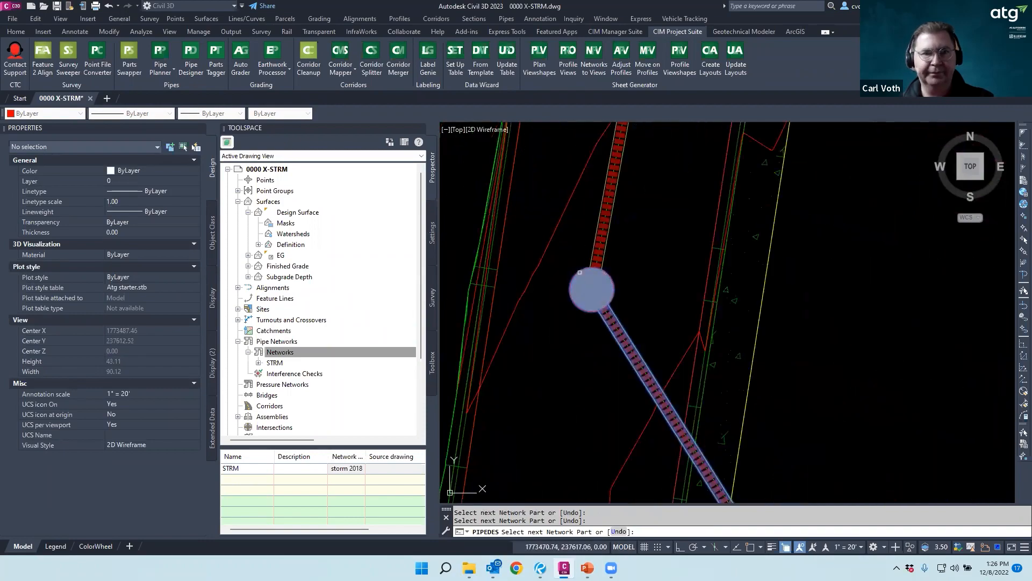
pyautogui.click(595, 243)
# Continue the run north through the next manhole to the northwest parking inlet and its pipe heading east
pyautogui.scroll(-4, 595, 244)
pyautogui.scroll(4, 611, 210)
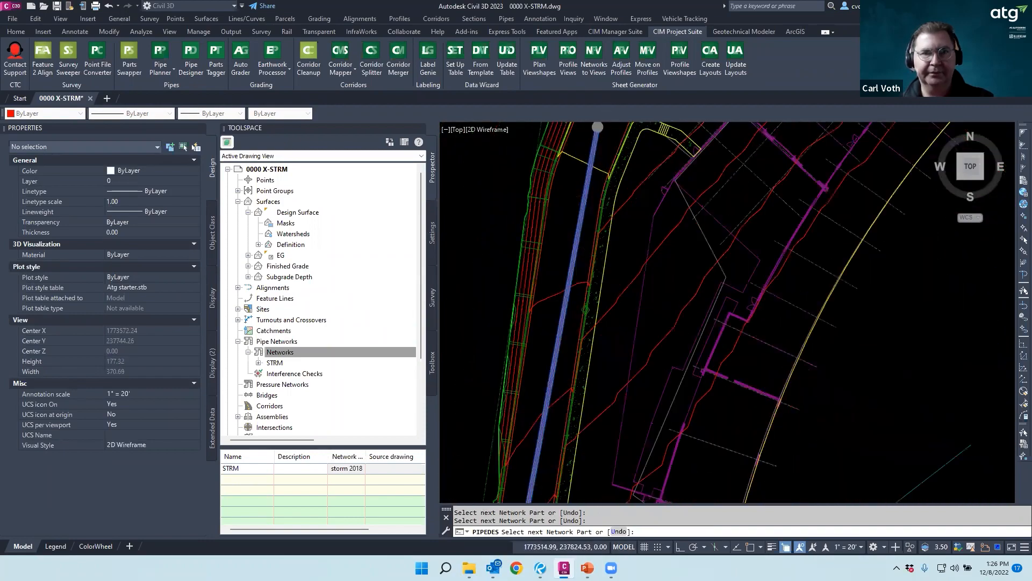
pyautogui.scroll(-2, 613, 212)
pyautogui.click(613, 230)
pyautogui.scroll(-5, 614, 237)
pyautogui.scroll(6, 624, 309)
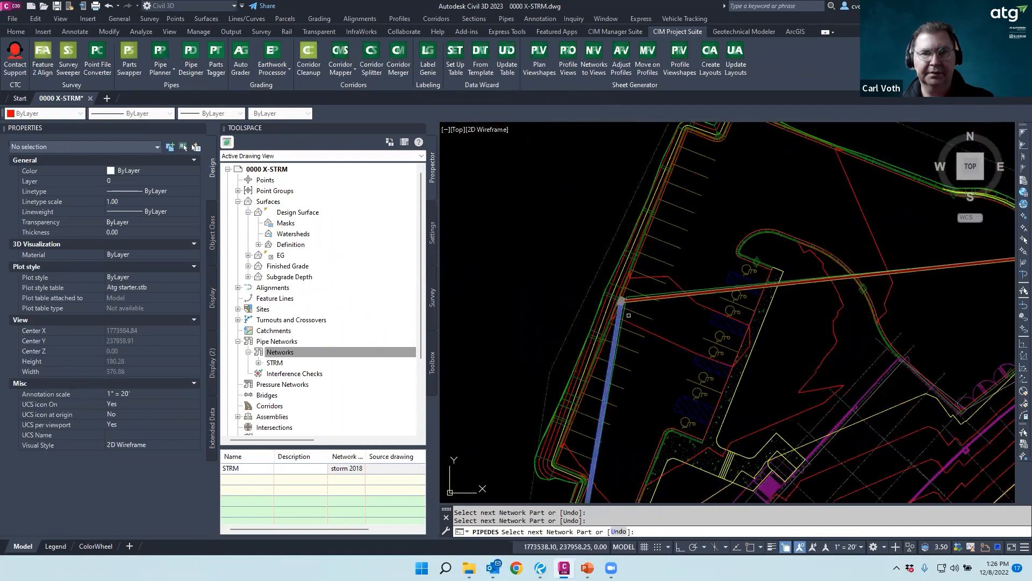
pyautogui.click(608, 278)
pyautogui.click(652, 268)
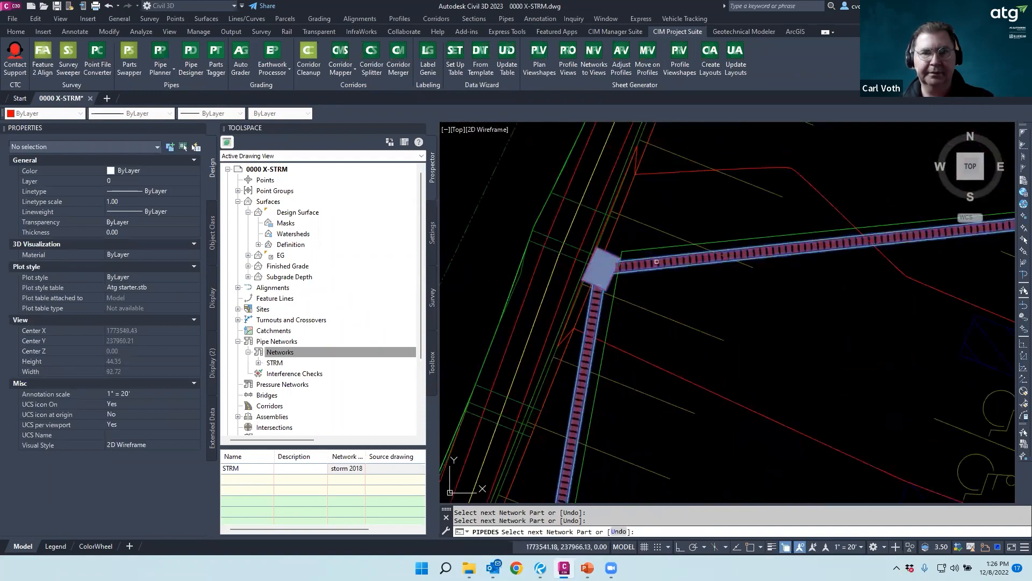
# Add the north edge manhole and the pipe down to the pond, and load the completed run into Pipe Designer
pyautogui.scroll(-5, 654, 288)
pyautogui.scroll(6, 794, 297)
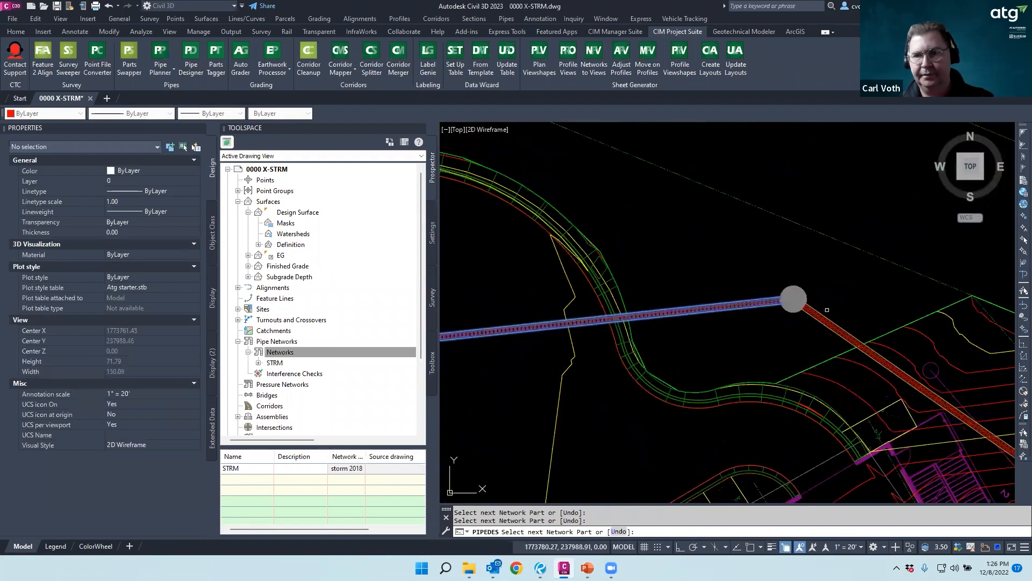
pyautogui.click(803, 292)
pyautogui.click(818, 315)
pyautogui.scroll(-5, 761, 283)
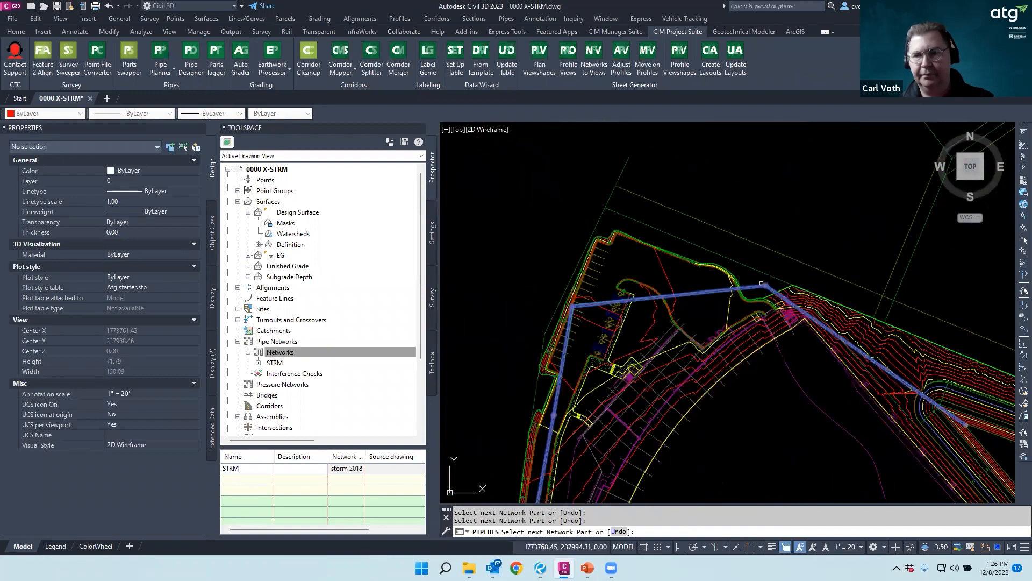
pyautogui.scroll(7, 817, 302)
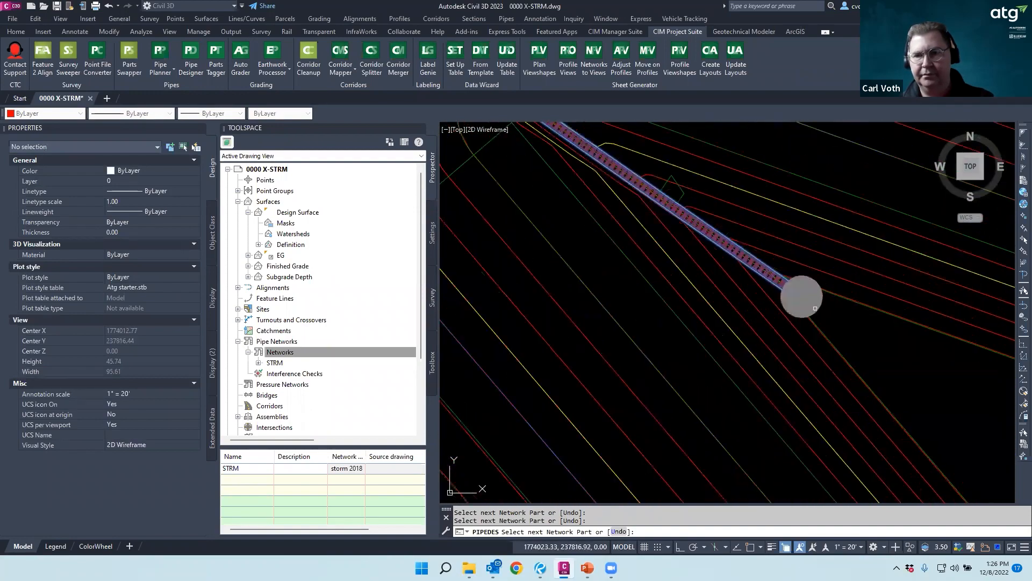
pyautogui.rightClick(827, 309)
pyautogui.click(855, 316)
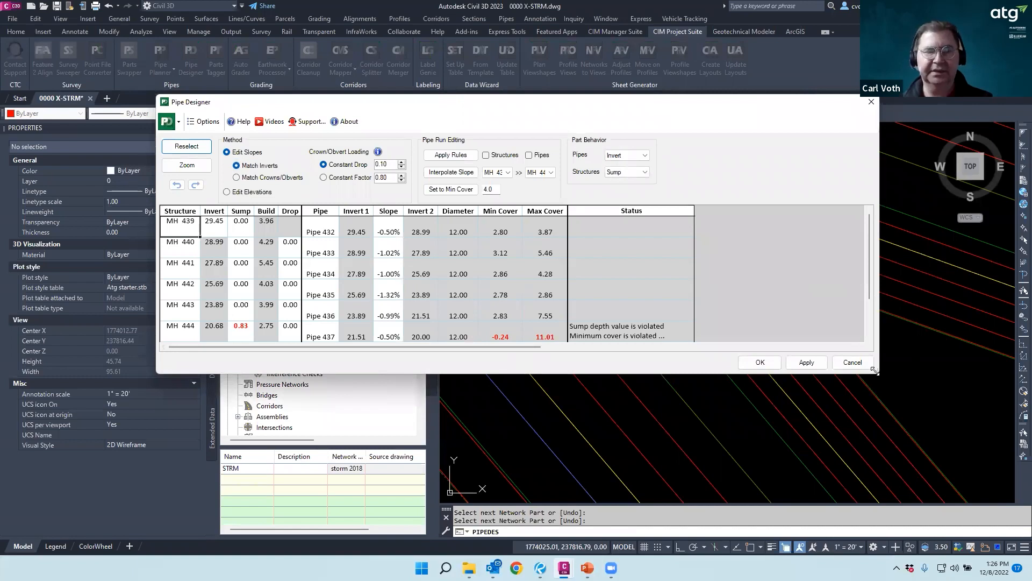
# Enlarge the Pipe Designer window and rename the run's first pipe as A 1 TO A
pyautogui.moveTo(876, 372); pyautogui.dragTo(924, 494)
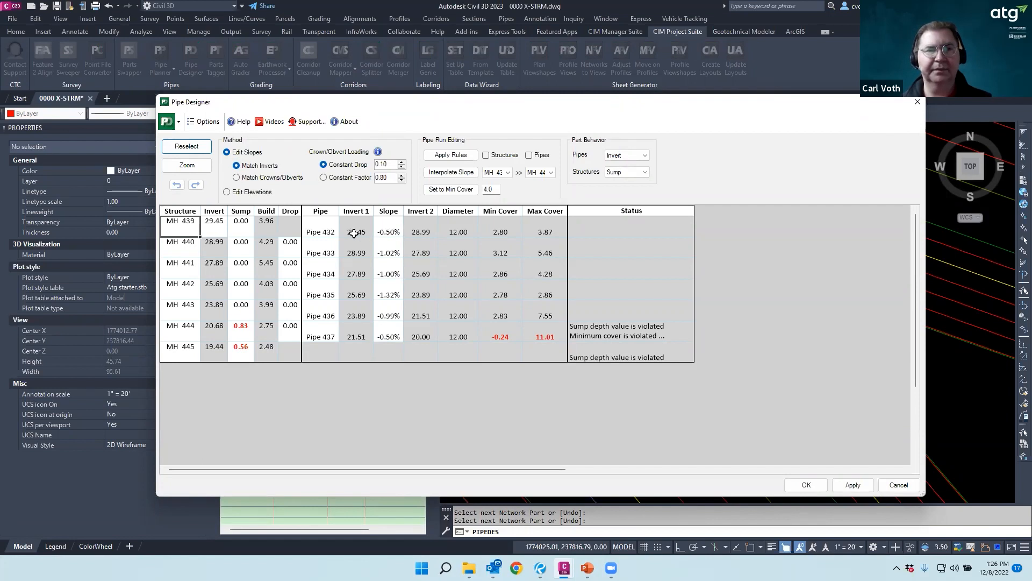
pyautogui.click(323, 232)
pyautogui.moveTo(337, 232); pyautogui.dragTo(296, 233)
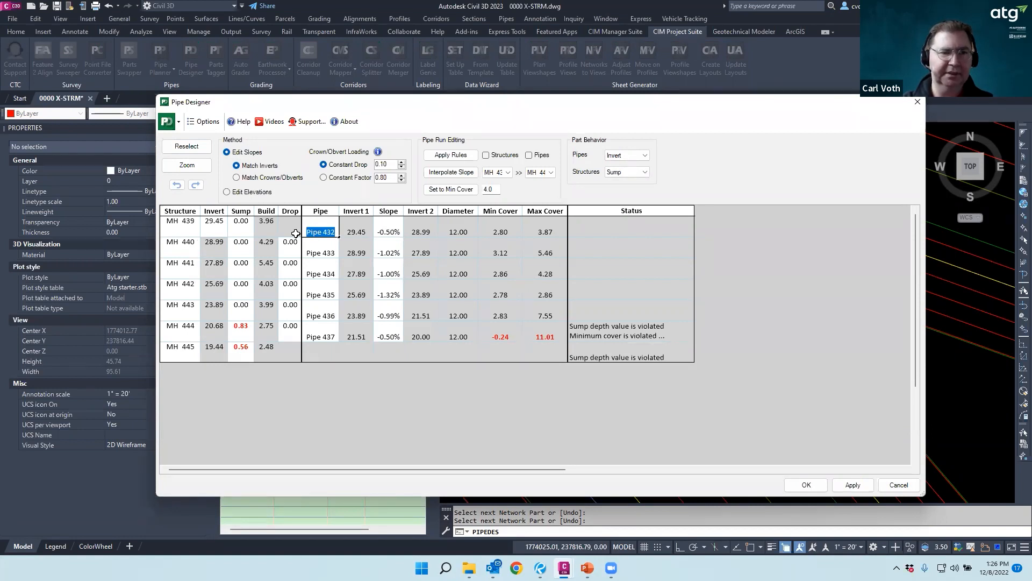
pyautogui.write('PIPE A')
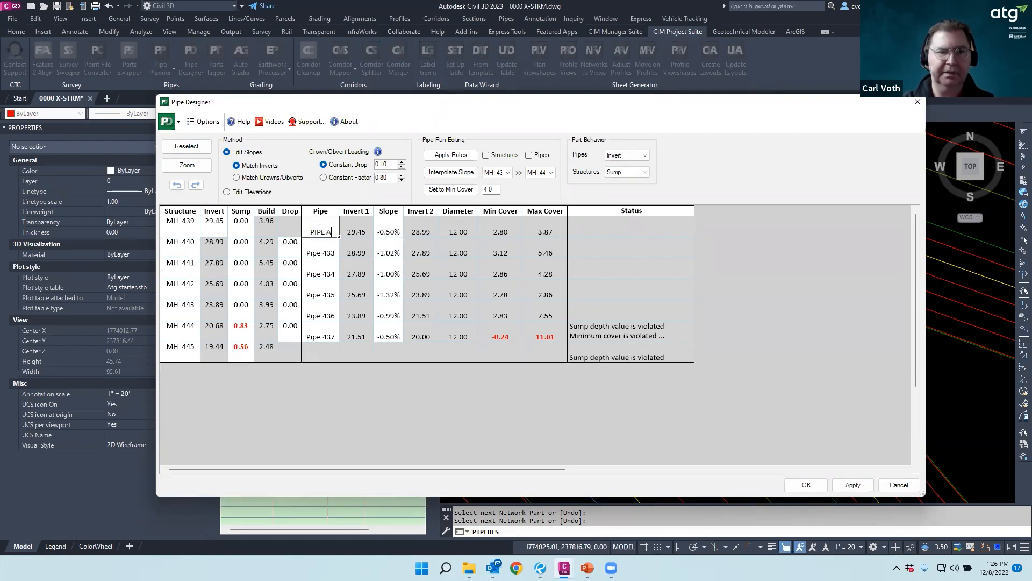
pyautogui.press('BackSpace')
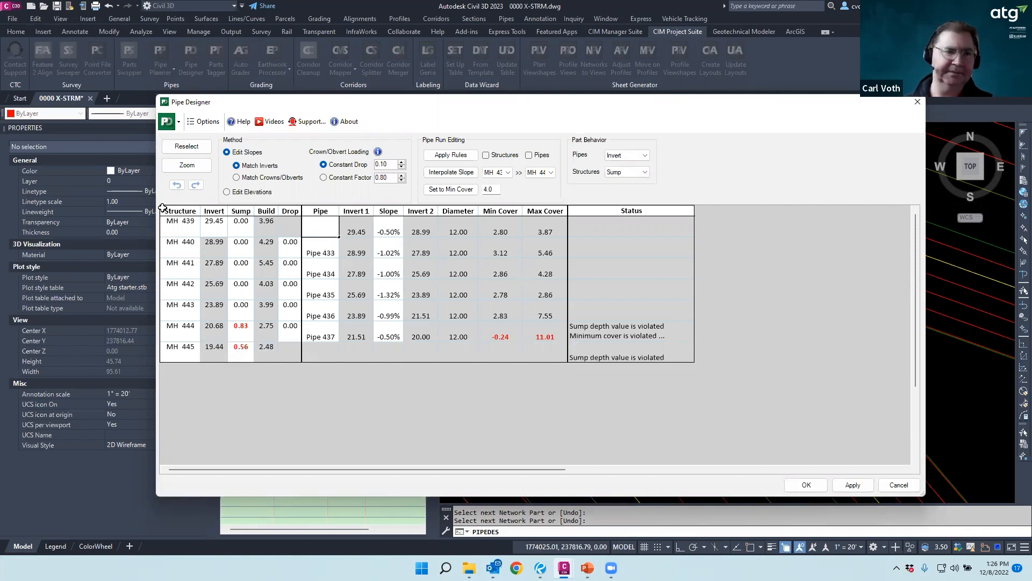
pyautogui.click(173, 221)
pyautogui.click(560, 324)
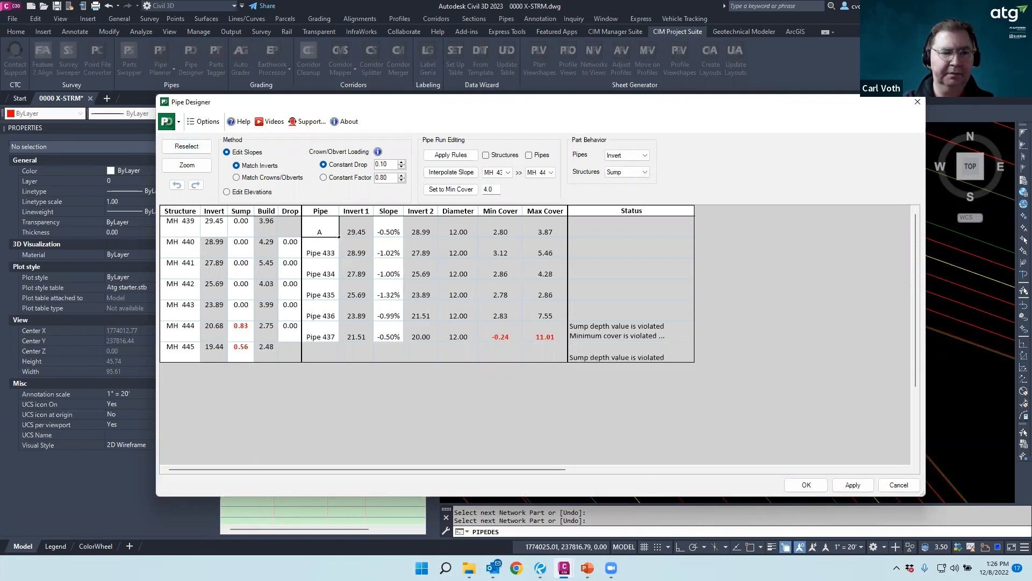
pyautogui.write('A 1 TO A')
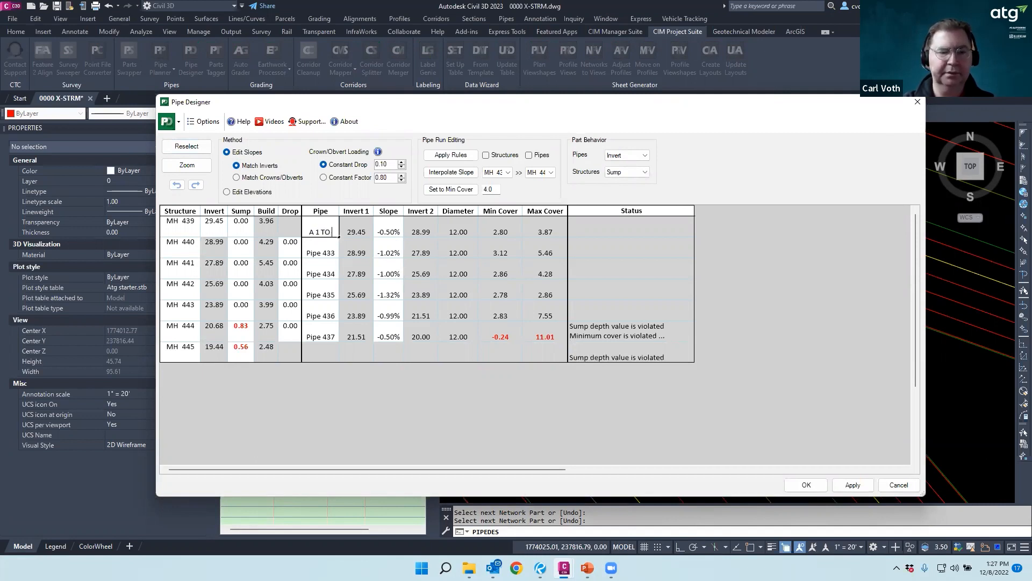
pyautogui.click(186, 228)
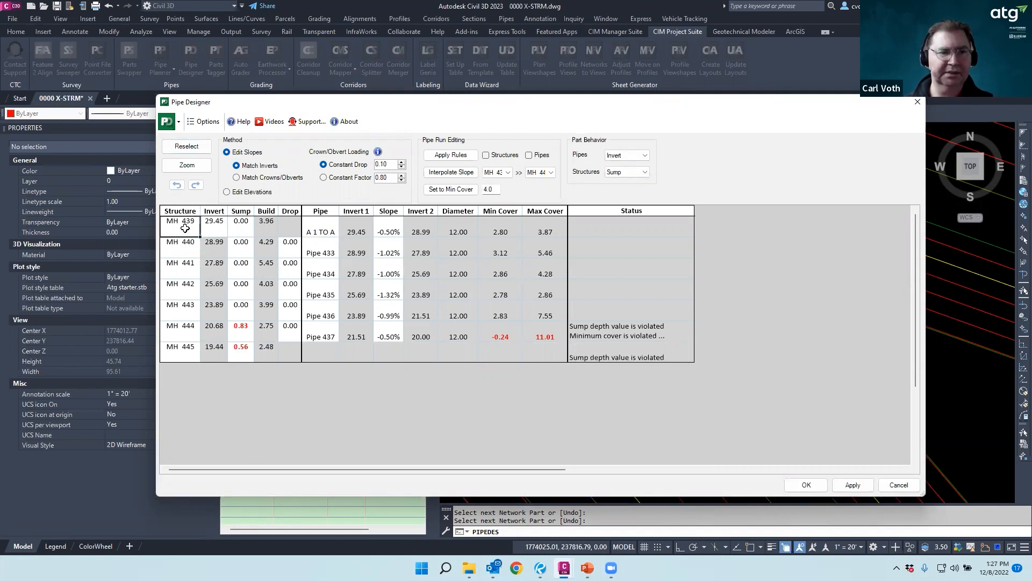
# Rename the first two structures of the run as A and A1
pyautogui.click(193, 222)
pyautogui.moveTo(192, 222); pyautogui.dragTo(145, 224)
pyautogui.write('A')
pyautogui.click(175, 243)
pyautogui.click(178, 243)
pyautogui.moveTo(194, 243); pyautogui.dragTo(143, 250)
pyautogui.write('A1')
# Rename the third and fourth structures of the run as A2 and A3
pyautogui.click(186, 265)
pyautogui.click(186, 266)
pyautogui.moveTo(192, 266); pyautogui.dragTo(137, 266)
pyautogui.write('A2')
pyautogui.click(176, 286)
pyautogui.click(186, 285)
pyautogui.moveTo(193, 284); pyautogui.dragTo(142, 288)
pyautogui.write('A3')
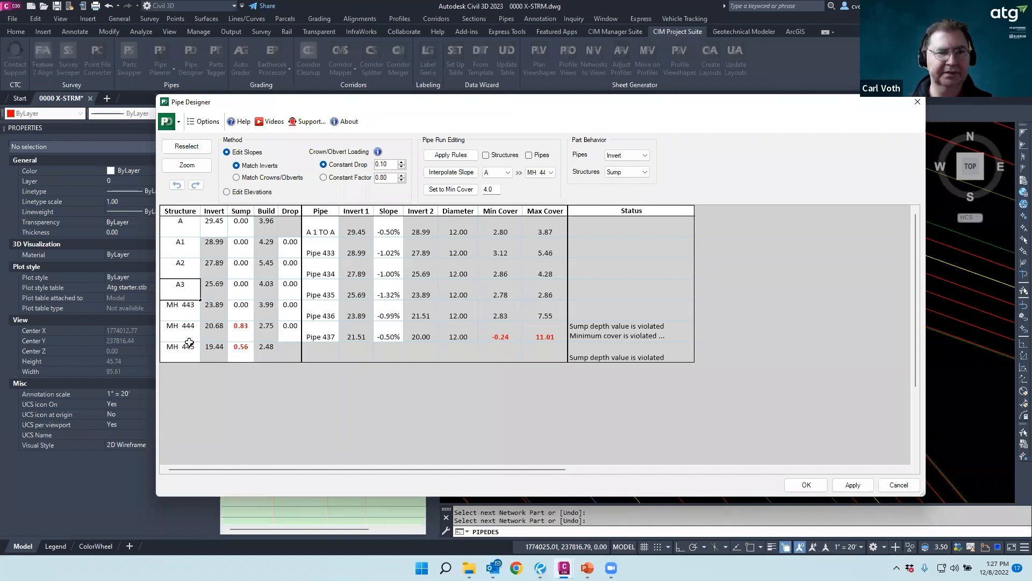
# Rename the last three structures as A4, A5 and A6, and apply the edits, accepting the rim elevation changes
pyautogui.click(195, 308)
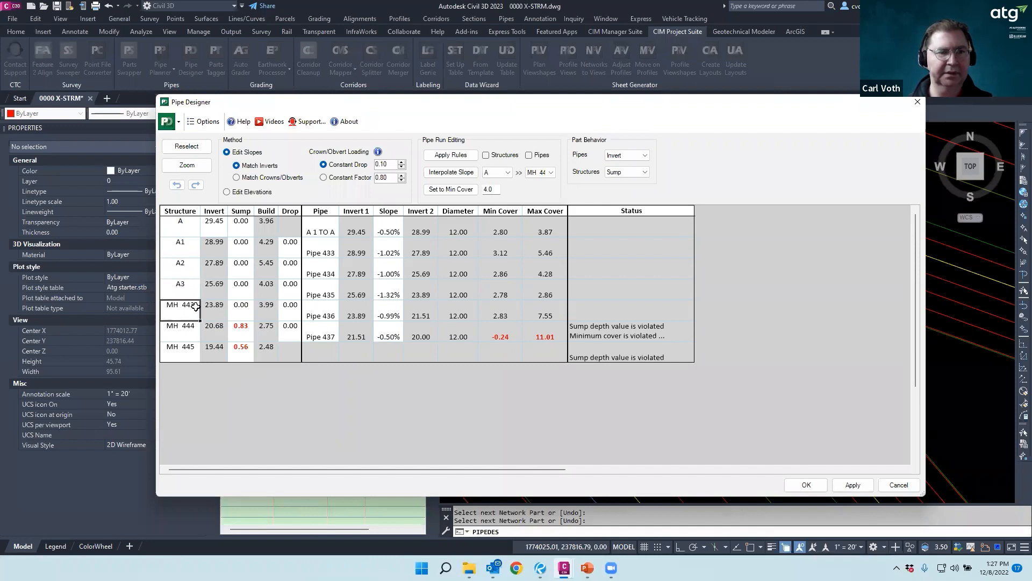
pyautogui.click(190, 305)
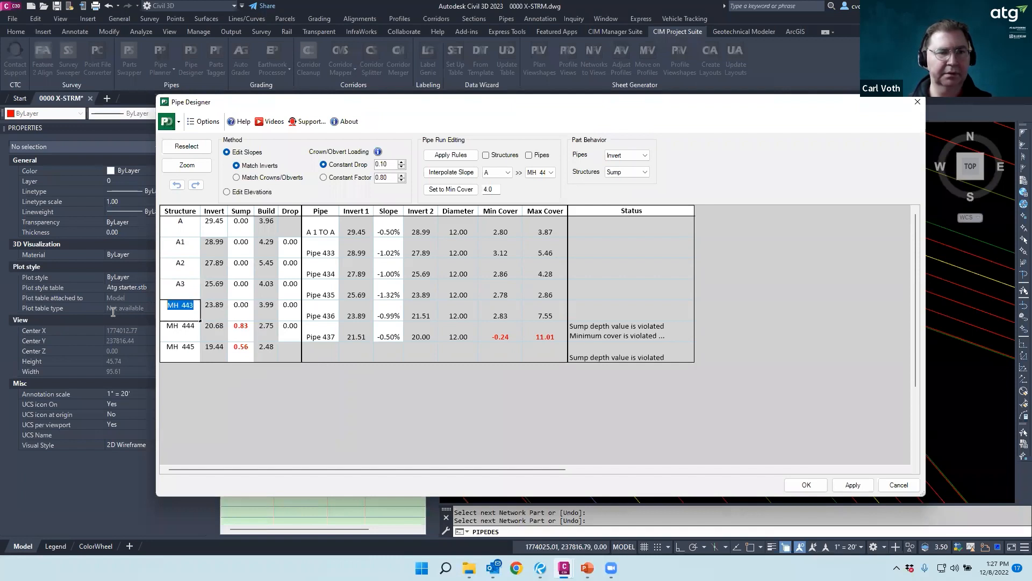
pyautogui.write('A4')
pyautogui.click(179, 328)
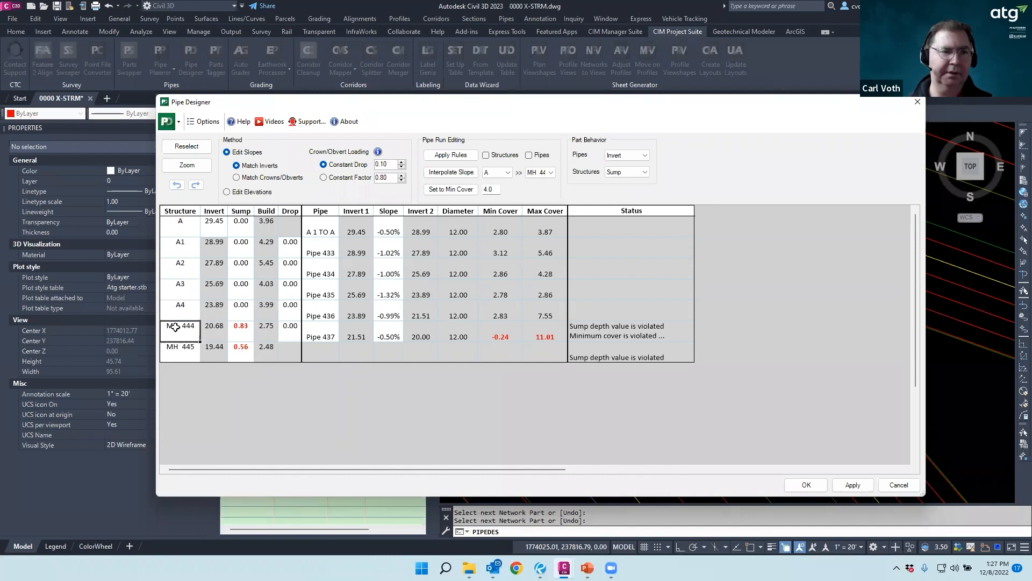
pyautogui.write('A5')
pyautogui.click(184, 350)
pyautogui.click(167, 351)
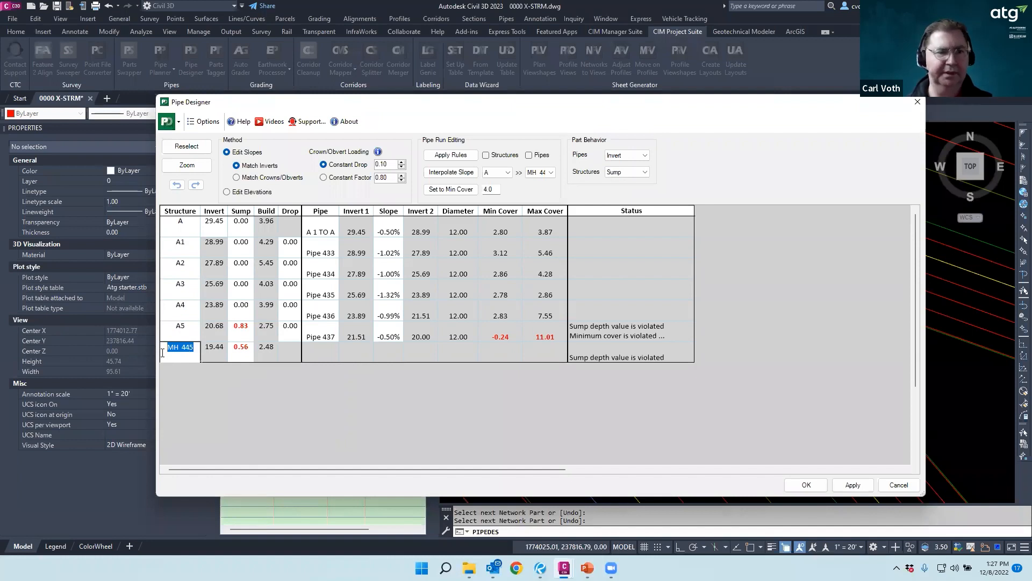
pyautogui.write('A6')
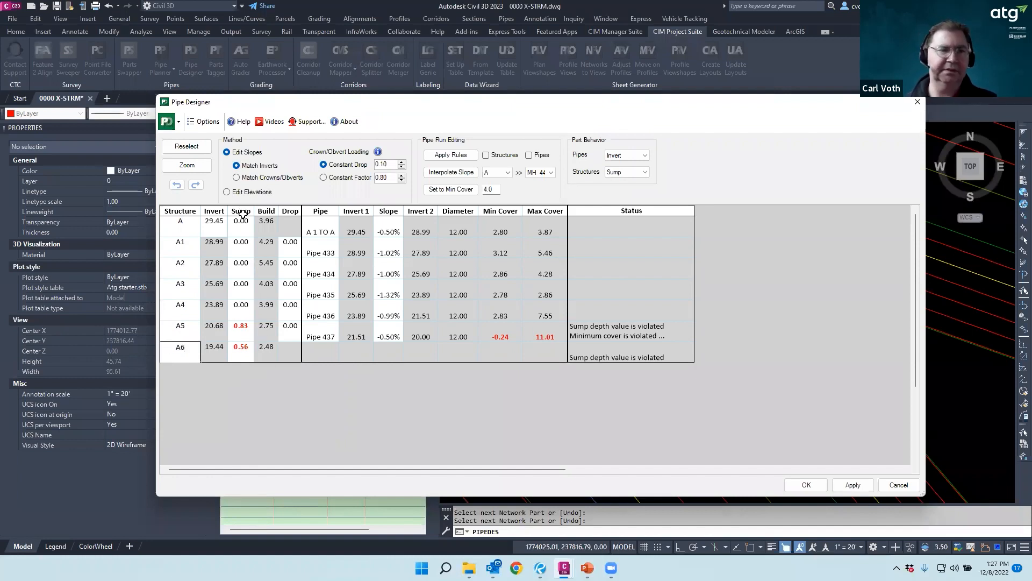
pyautogui.click(853, 485)
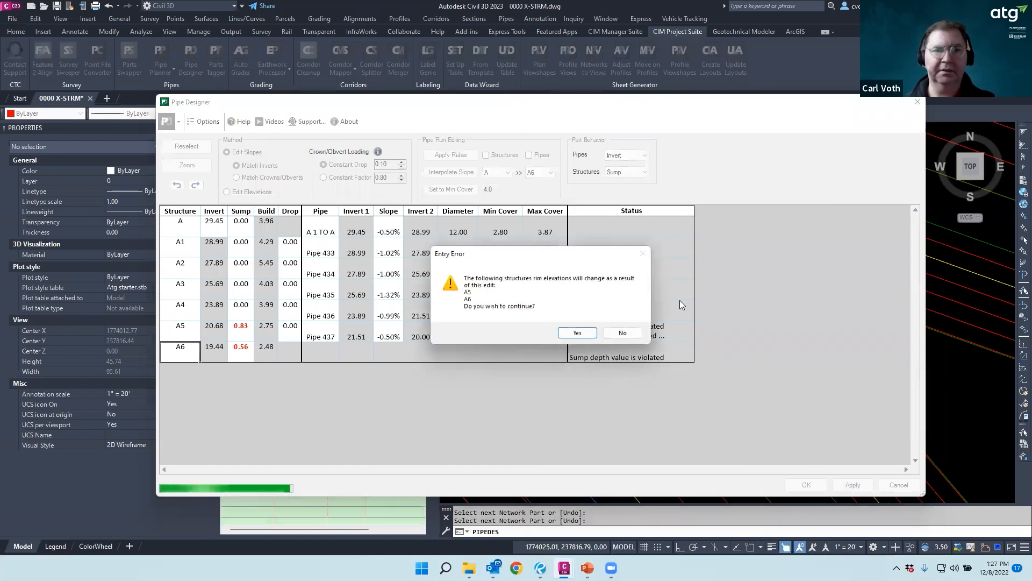
pyautogui.click(573, 333)
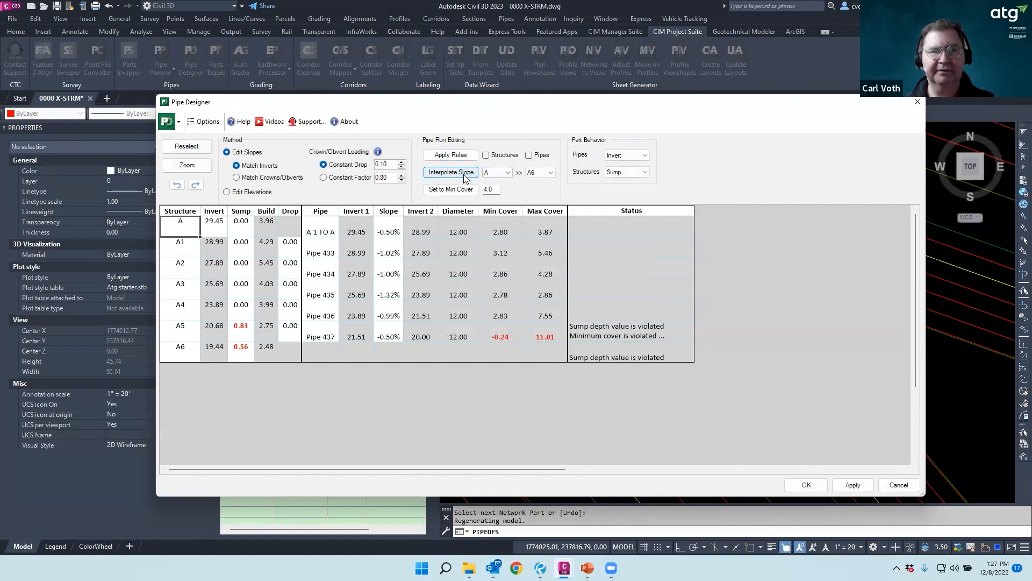
# Try the Match Crowns/Obverts slope option and switch the run's editing method to Edit Elevations
pyautogui.click(553, 175)
pyautogui.click(552, 173)
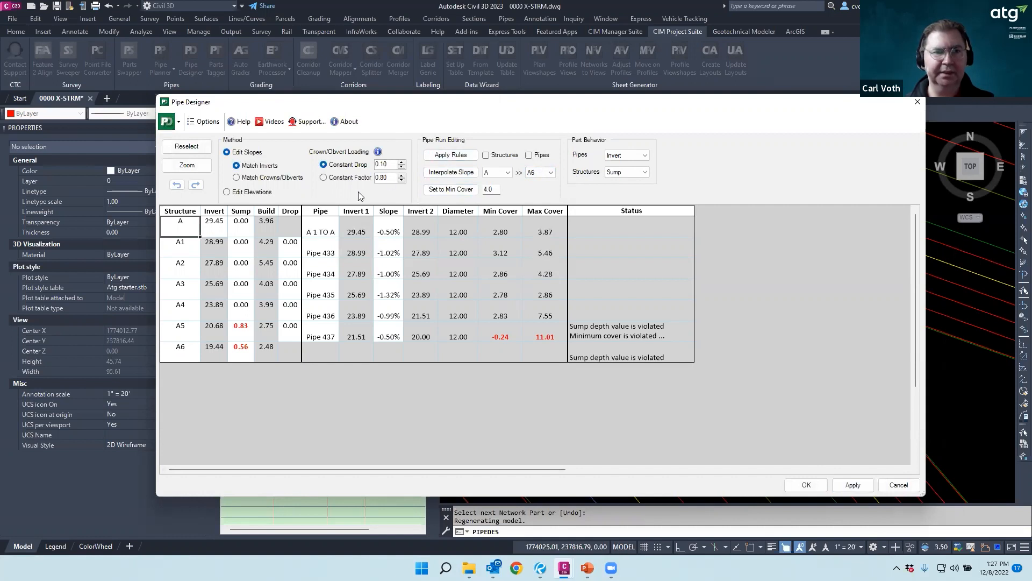
pyautogui.click(236, 177)
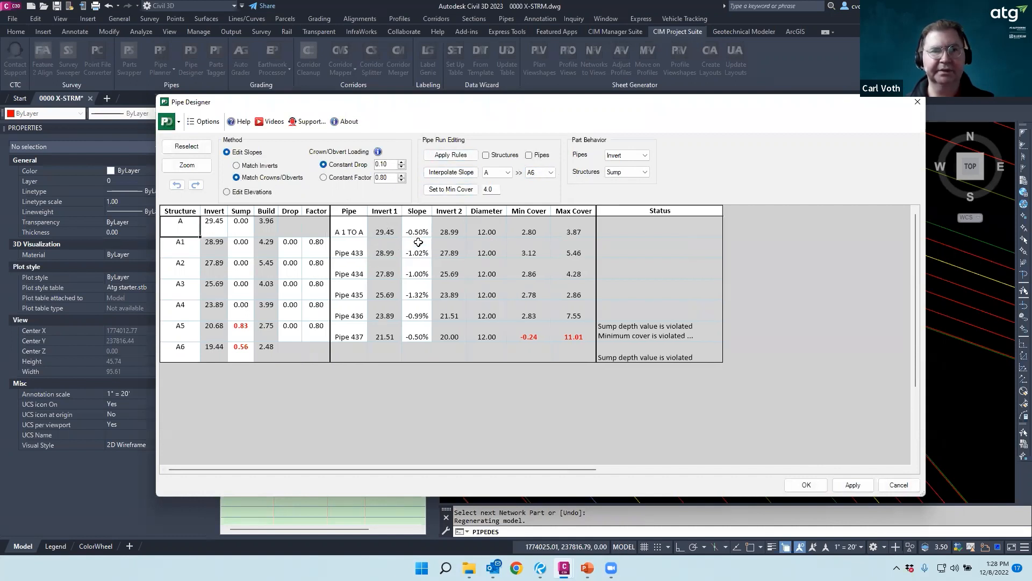
pyautogui.click(226, 192)
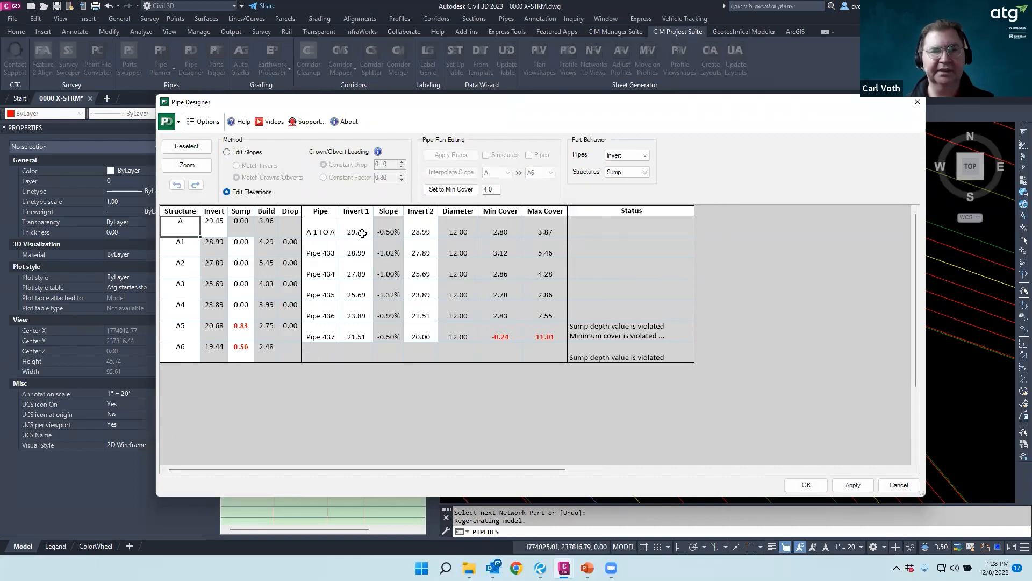
# Set the Invert 2 elevation of Pipe 437, the last pipe in the run, to 21
pyautogui.doubleClick(428, 337)
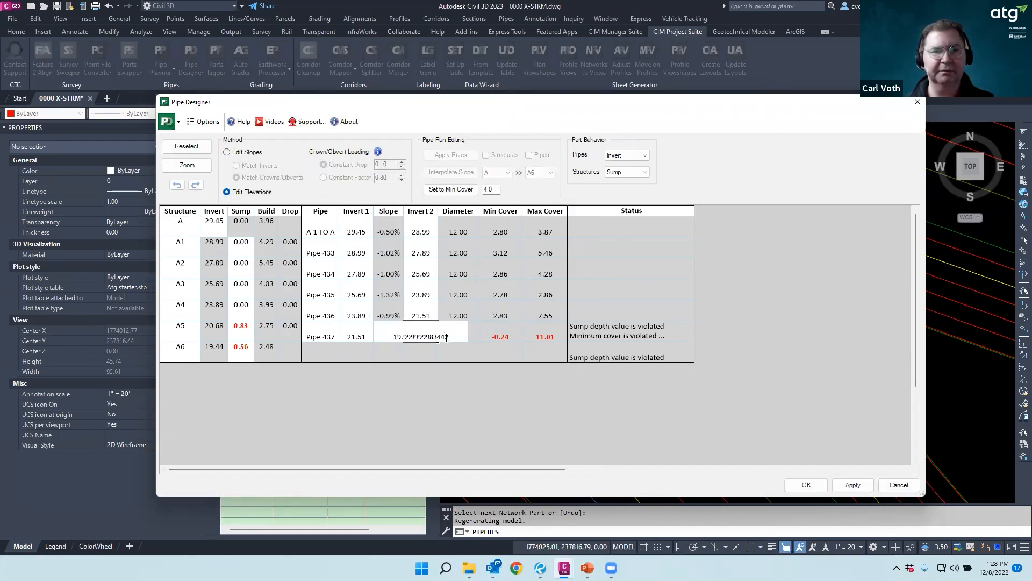
pyautogui.moveTo(446, 337); pyautogui.dragTo(390, 339)
pyautogui.write('21')
pyautogui.press('Return')
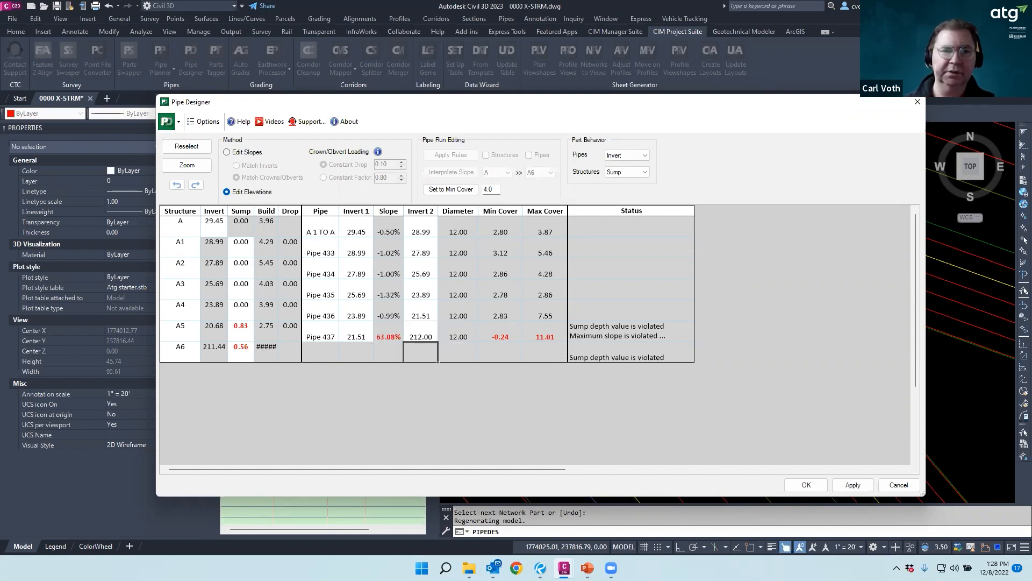
pyautogui.click(428, 337)
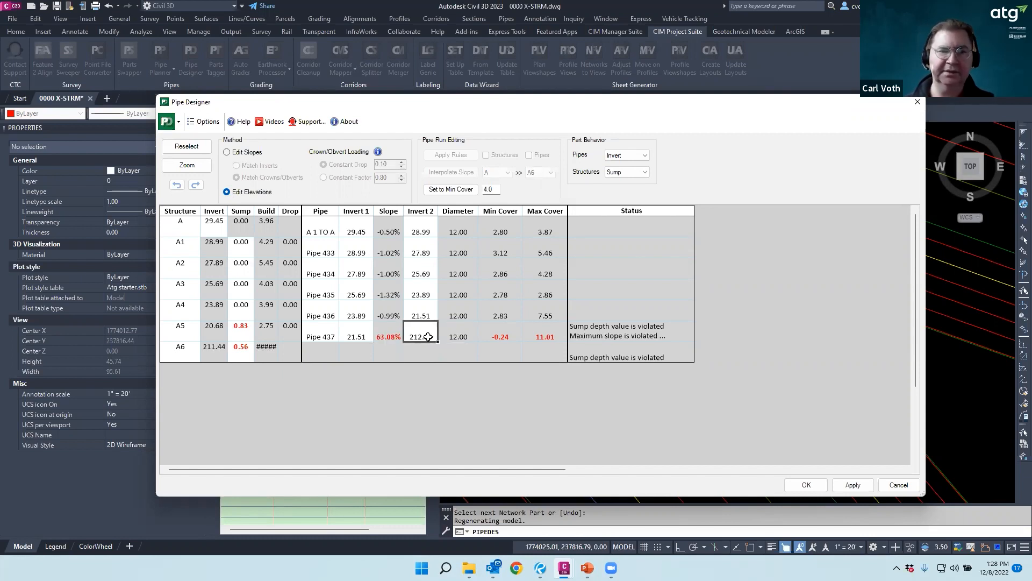
pyautogui.write('21')
pyautogui.doubleClick(413, 336)
pyautogui.write('21')
pyautogui.press('Return')
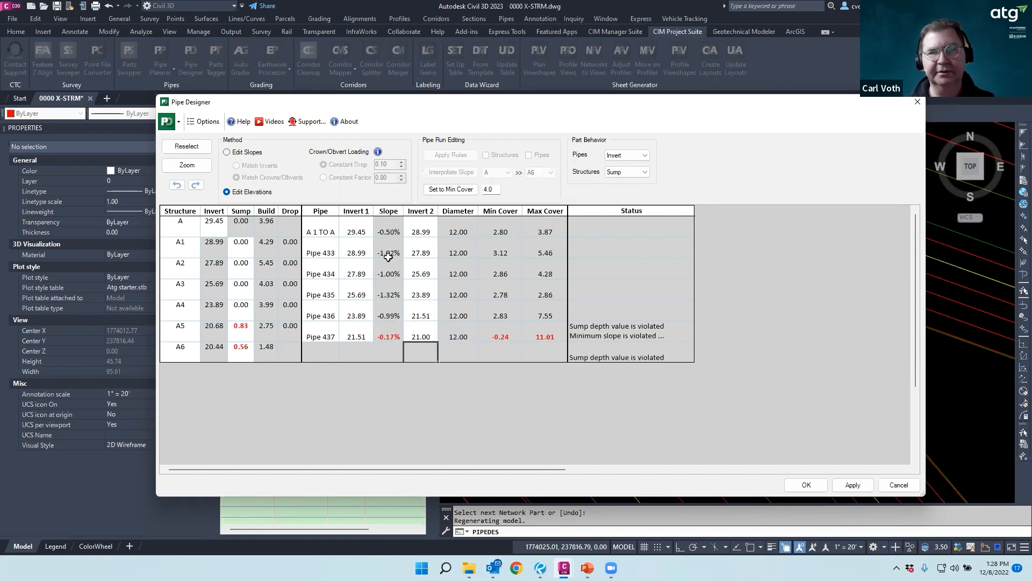
# Apply the elevation edits to the network, accept the rim elevation changes and close Pipe Designer
pyautogui.click(361, 336)
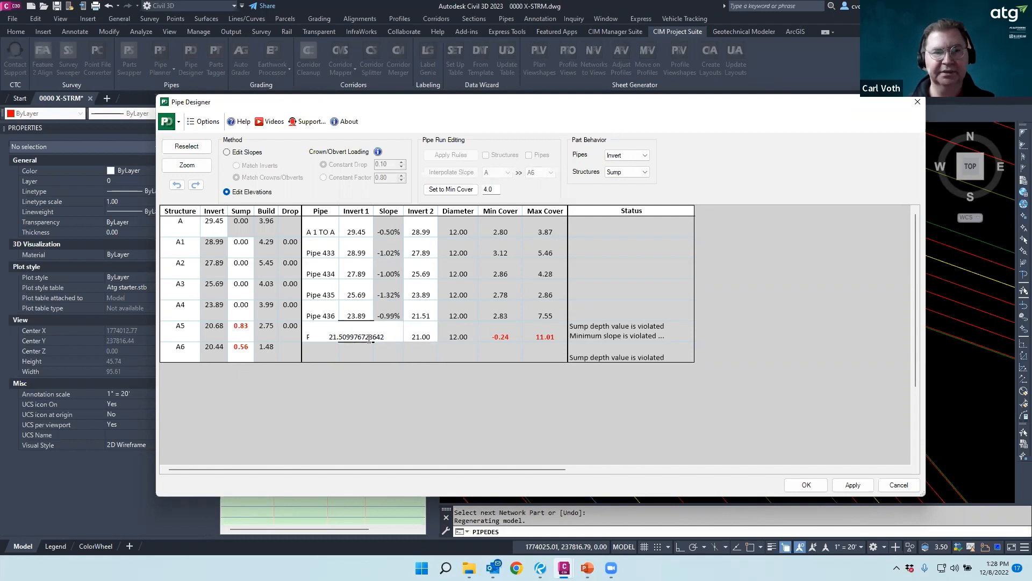
pyautogui.click(387, 318)
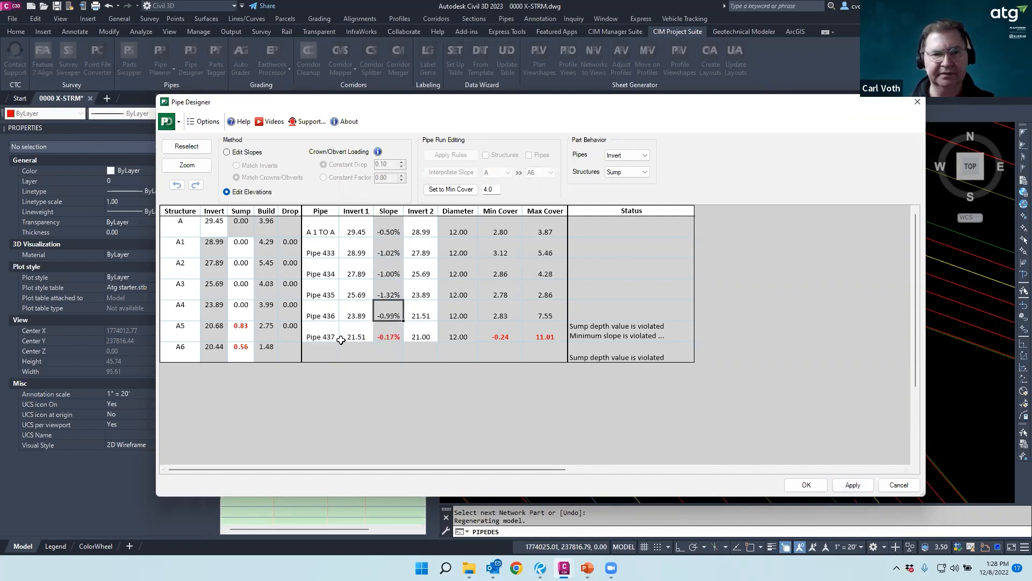
pyautogui.click(852, 484)
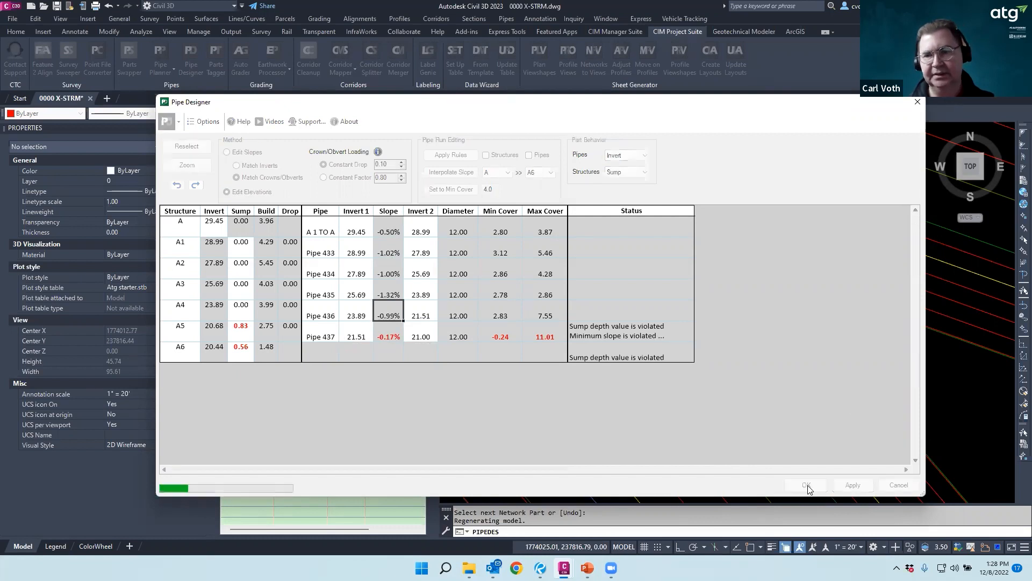
pyautogui.click(578, 330)
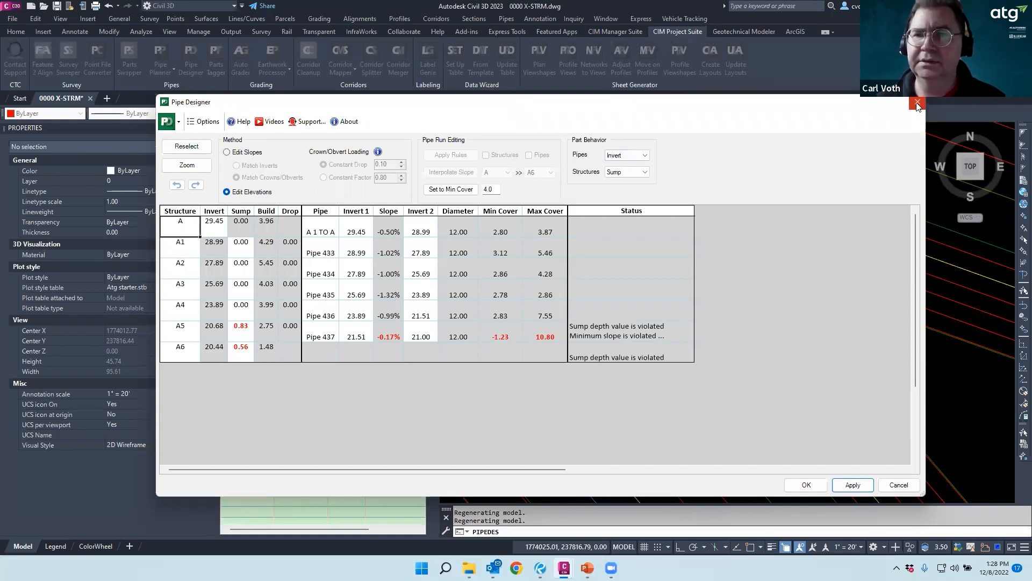
pyautogui.click(806, 485)
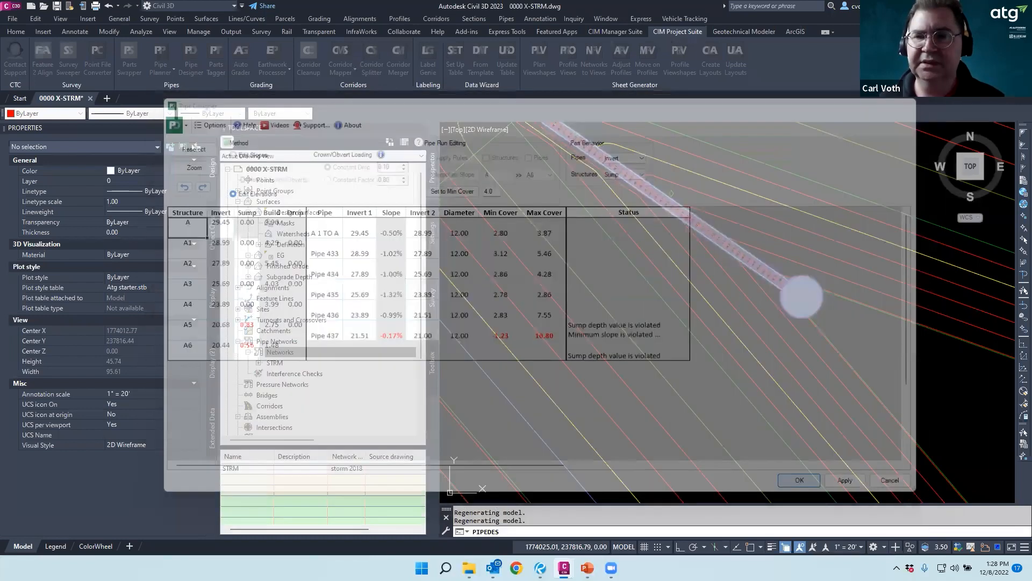
pyautogui.press('Escape')
pyautogui.press('Escape')
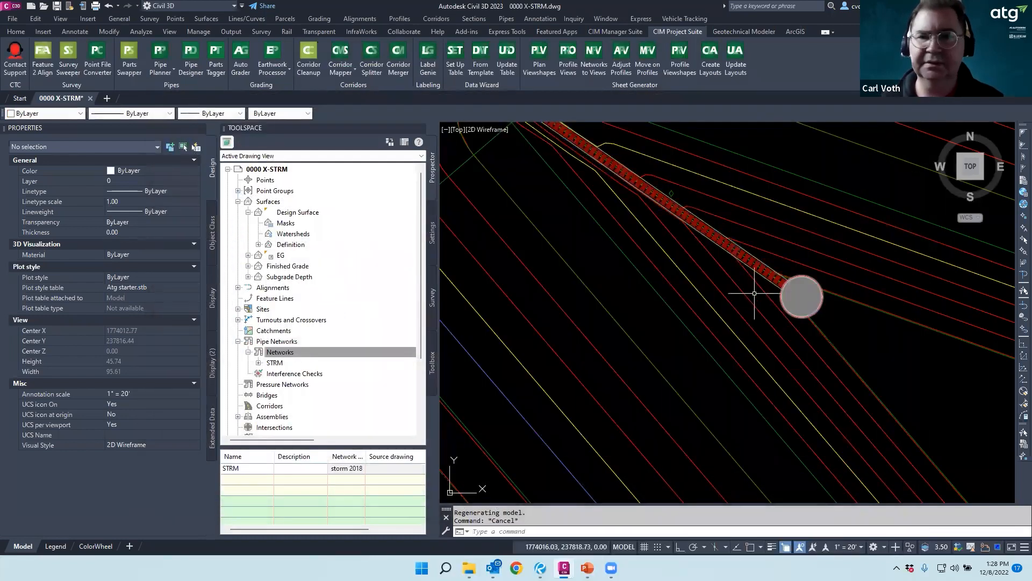
# Check the properties of the last pipe running down to the pond manhole
pyautogui.click(771, 281)
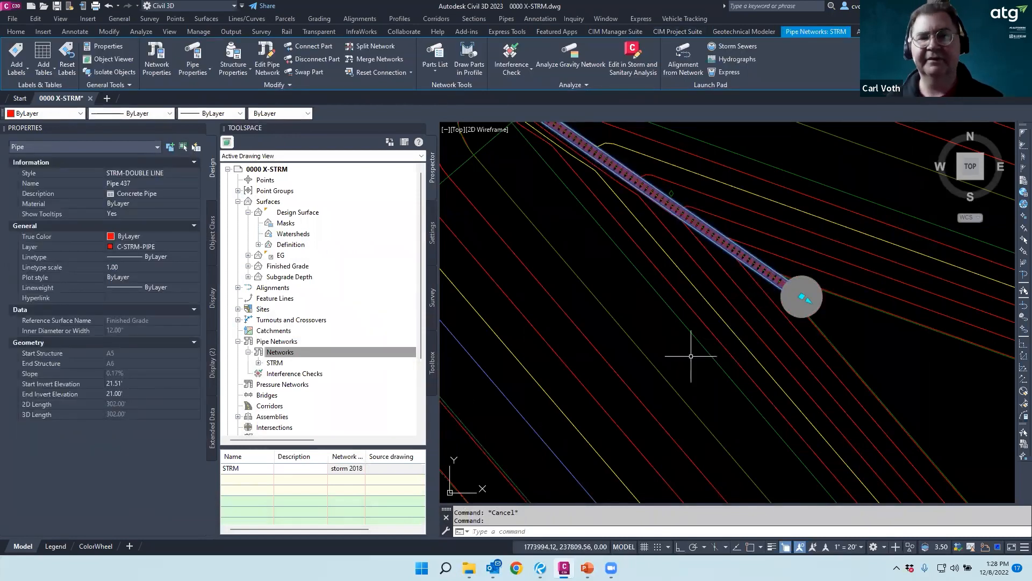
pyautogui.scroll(-3, 715, 318)
pyautogui.press('Escape')
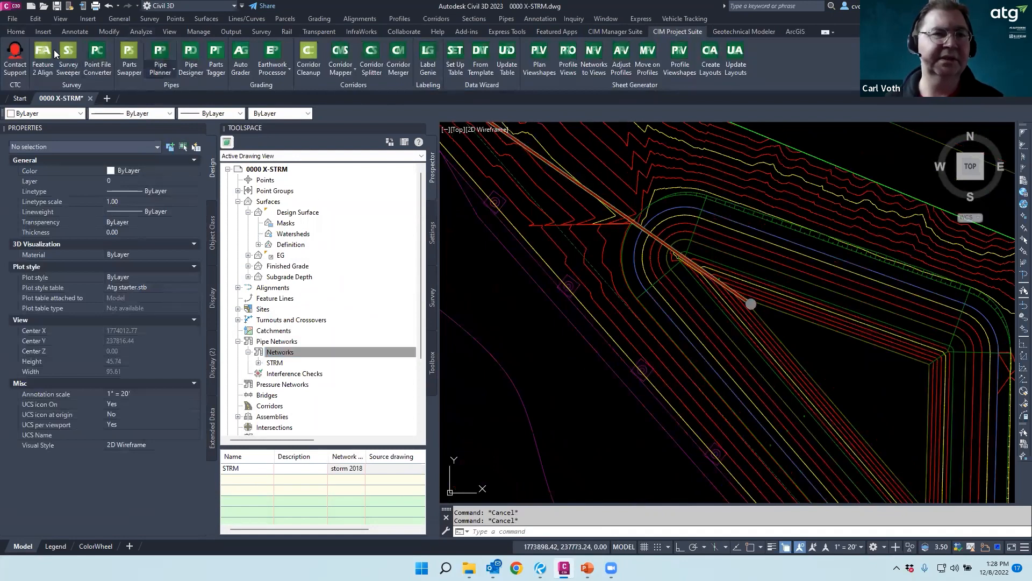
# Open Project Explorer and view the STRM pipe network's profile with A6 as the run's end structure
pyautogui.click(16, 32)
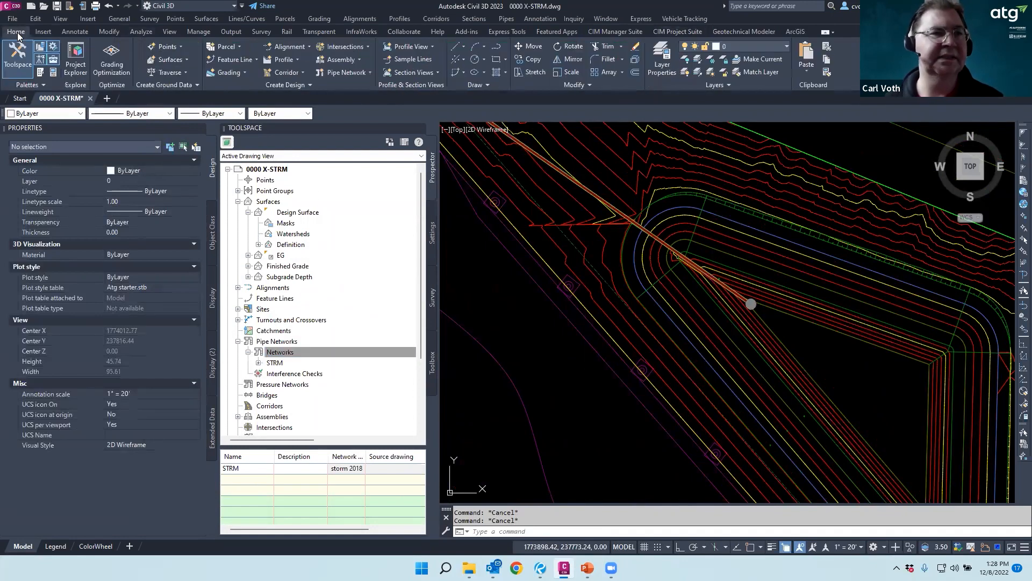
pyautogui.click(75, 67)
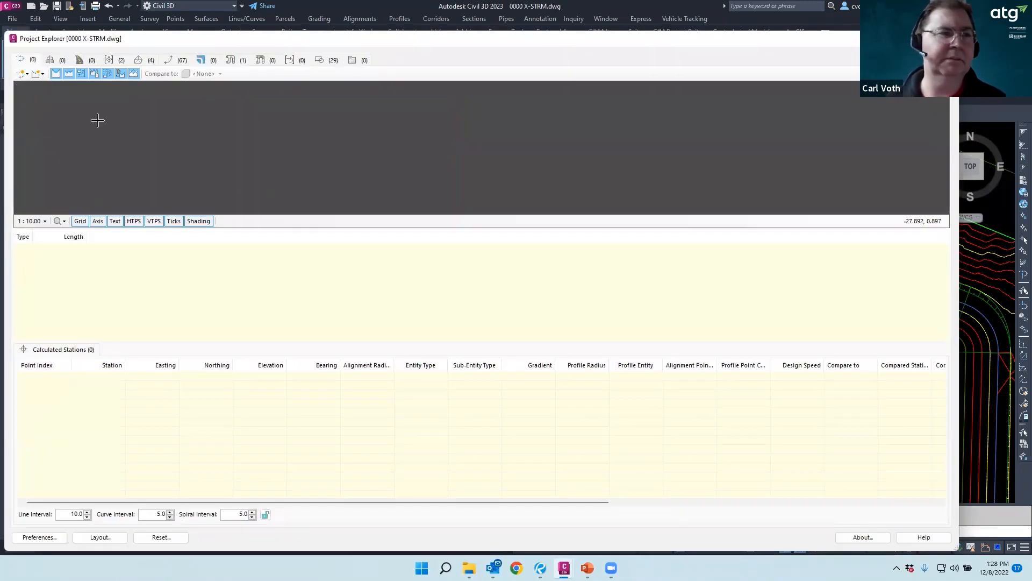
pyautogui.click(238, 64)
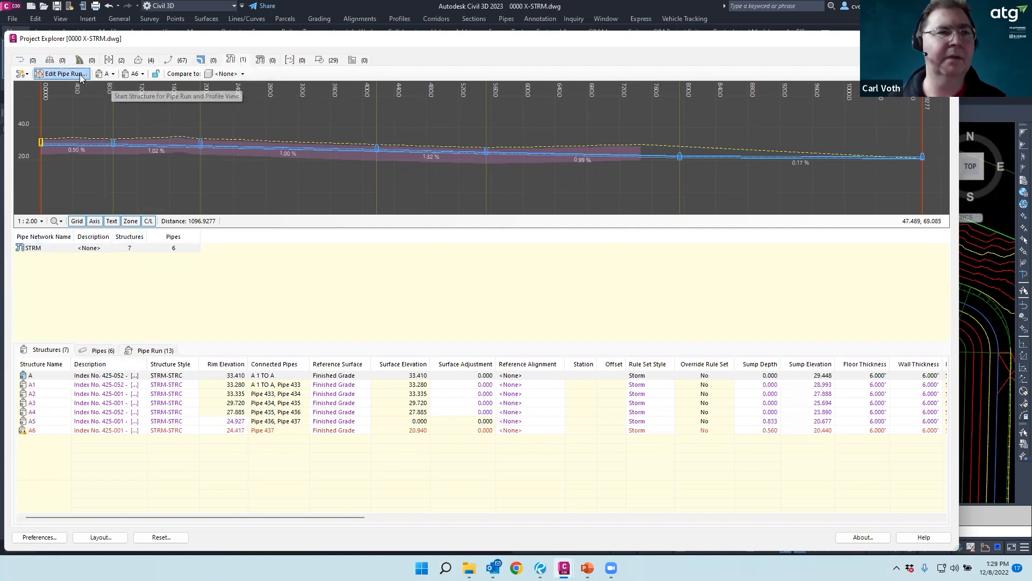
pyautogui.click(142, 74)
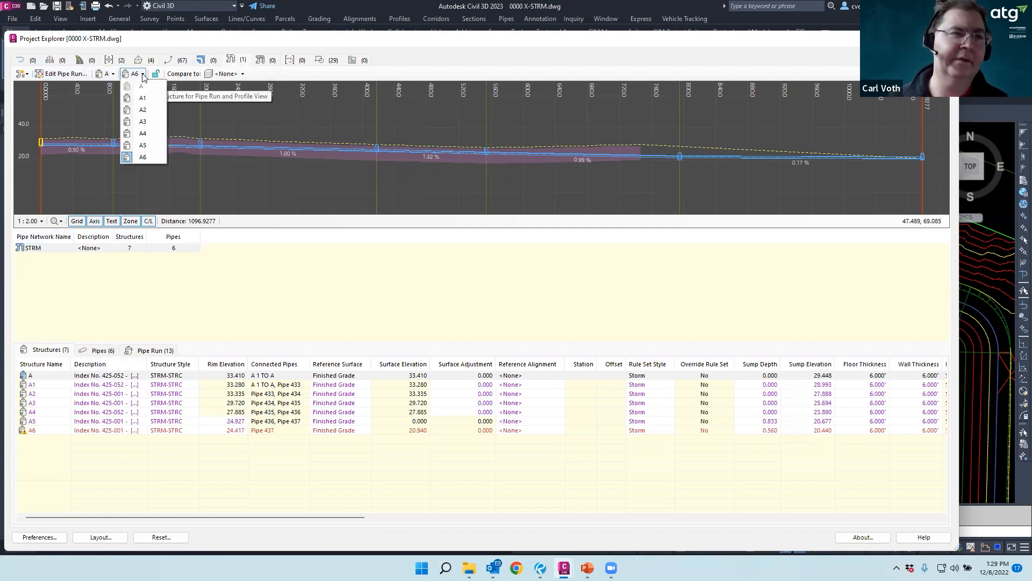
pyautogui.click(141, 157)
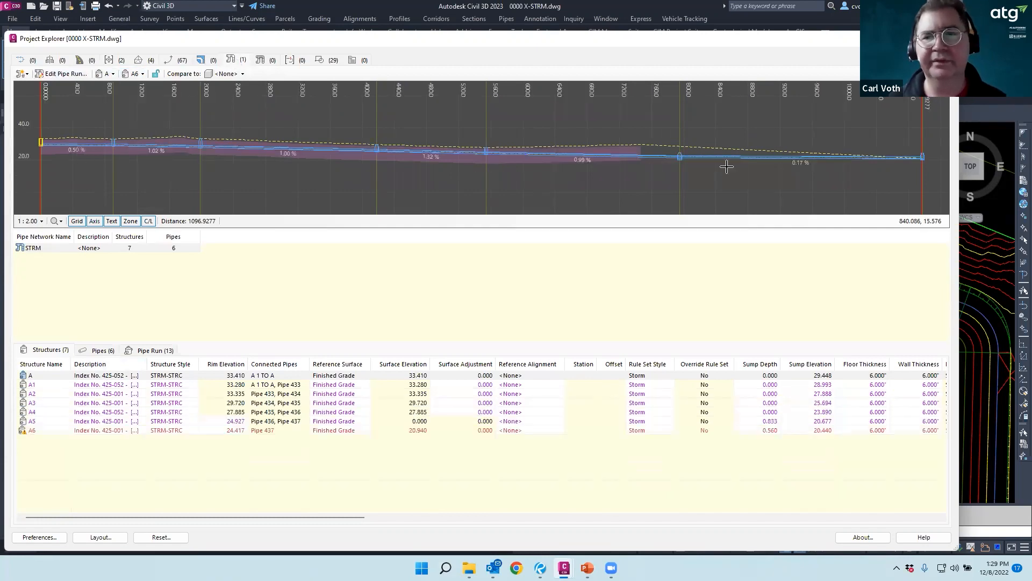
# Edit the pipe run with an end invert elevation of 20.000, hold that end elevation and set the run slope to 0.50 %
pyautogui.click(63, 74)
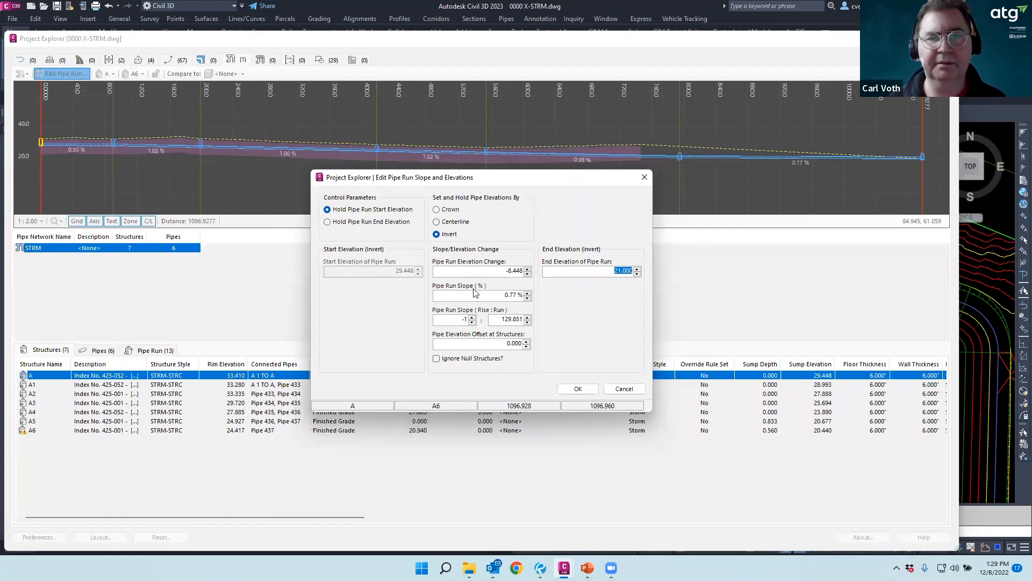
pyautogui.write('20.0')
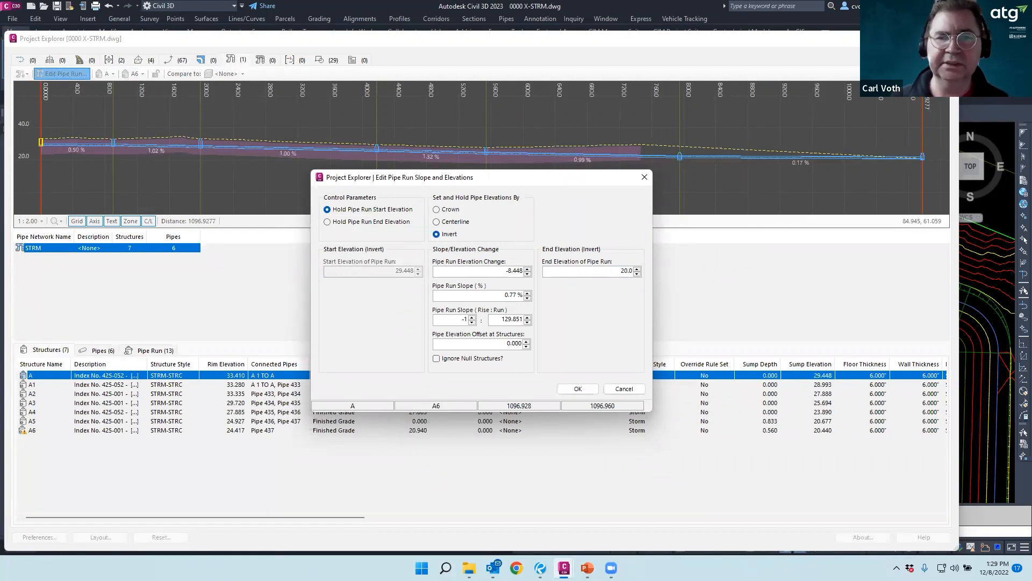
pyautogui.click(327, 222)
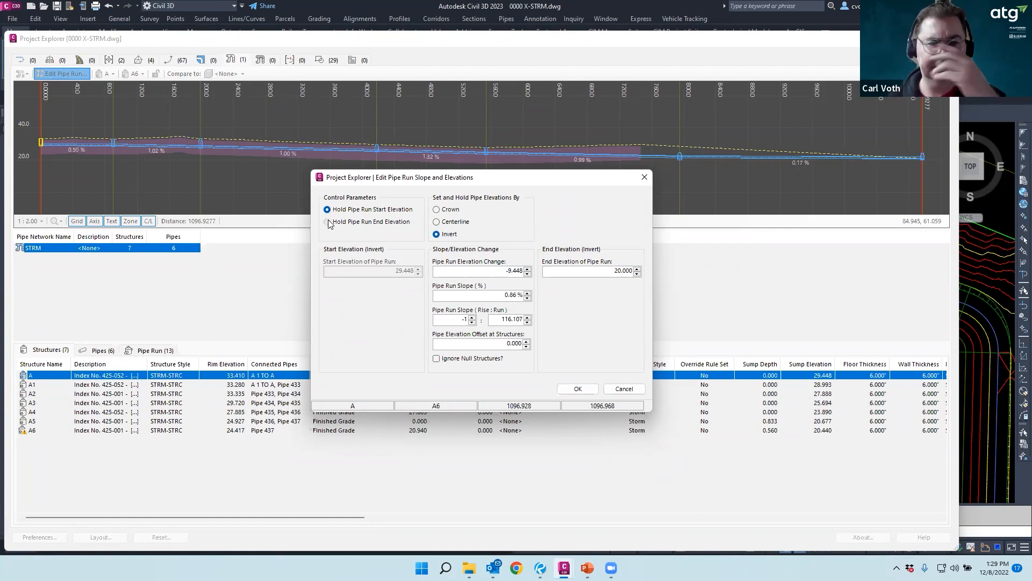
pyautogui.doubleClick(499, 296)
pyautogui.write('.50')
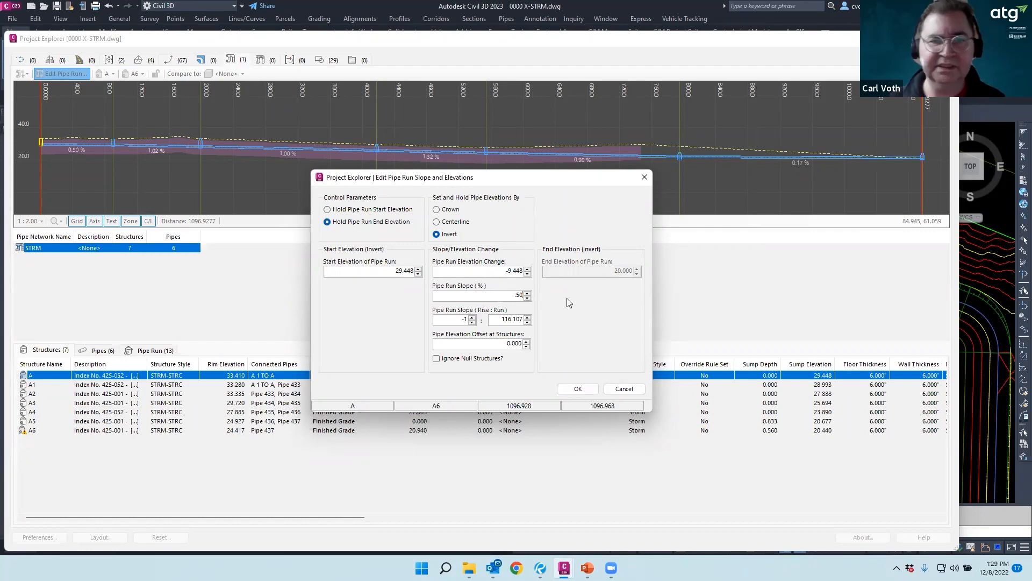
pyautogui.click(454, 268)
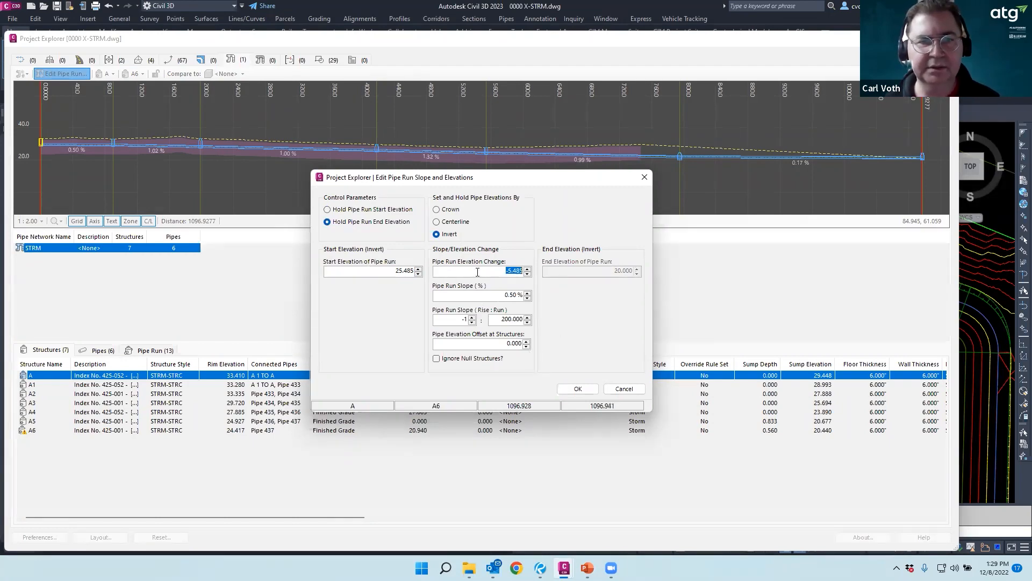
pyautogui.click(576, 389)
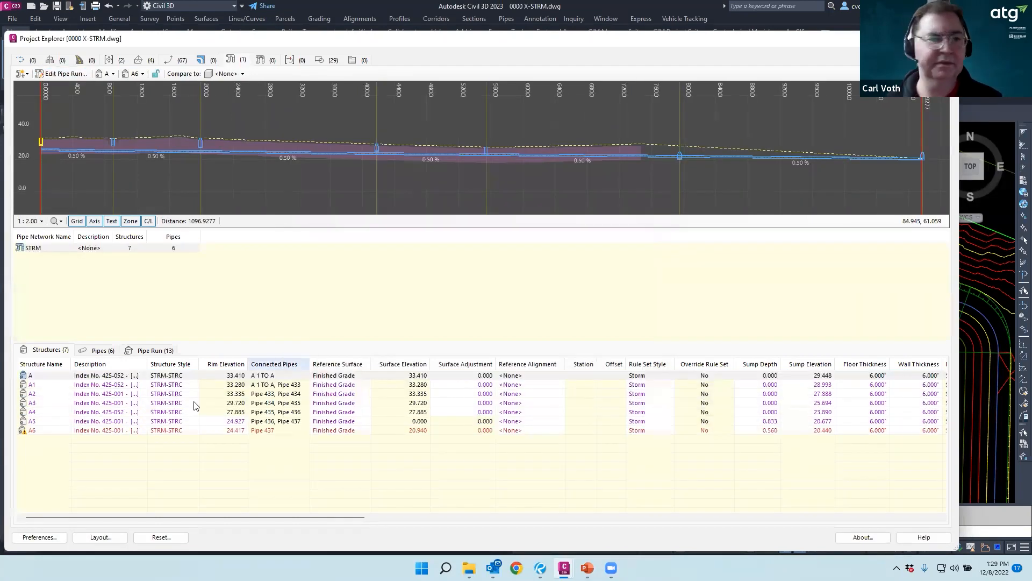
# Set the reference surface of all structures from A to A6 to Finished Grade
pyautogui.click(45, 377)
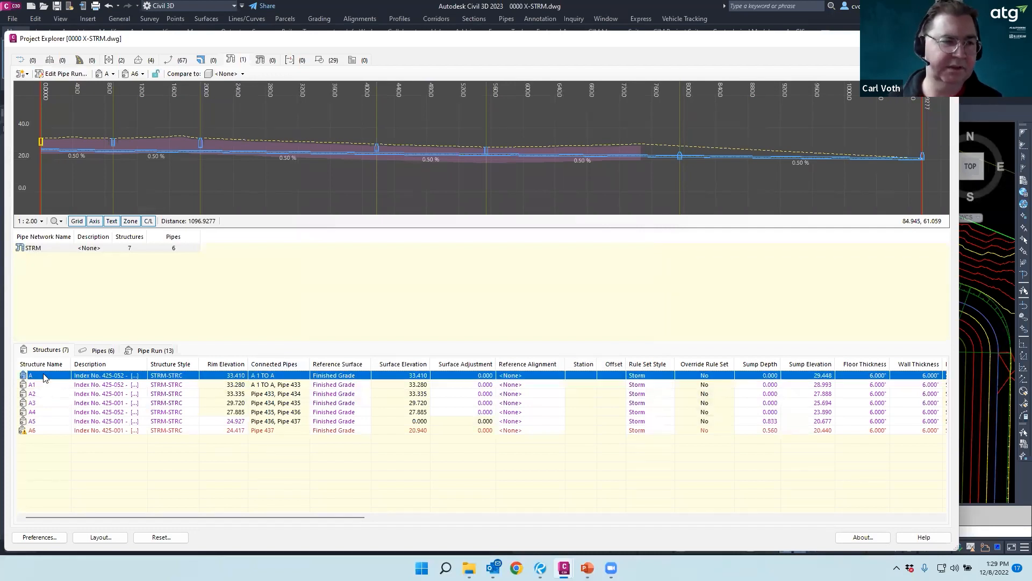
pyautogui.keyDown('shift'); pyautogui.click(53, 431); pyautogui.keyUp('shift')
pyautogui.rightClick(54, 430)
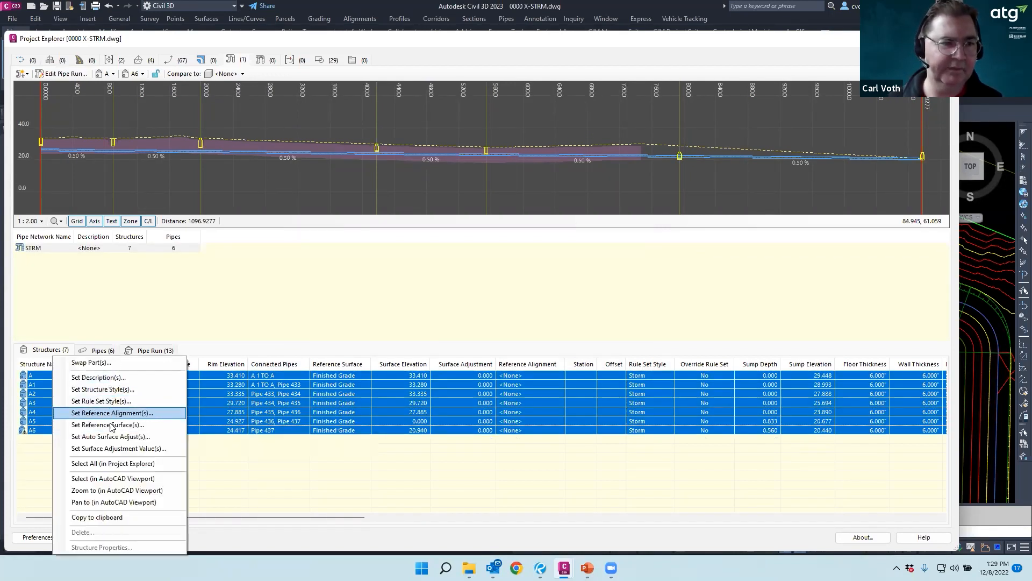
pyautogui.click(100, 425)
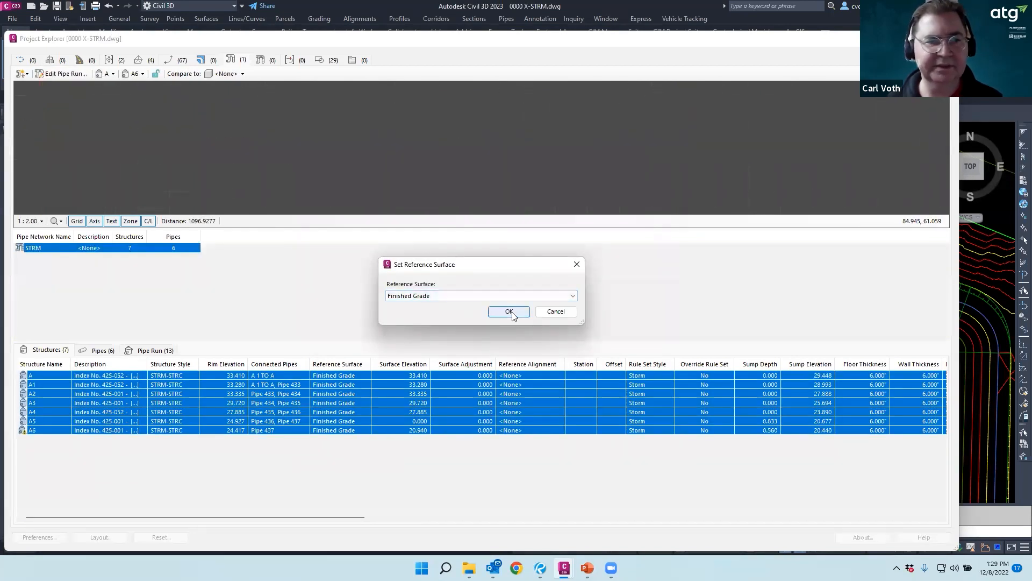
pyautogui.click(511, 313)
# Set the reference surface of all pipes in the STRM network to Finished Grade
pyautogui.click(104, 350)
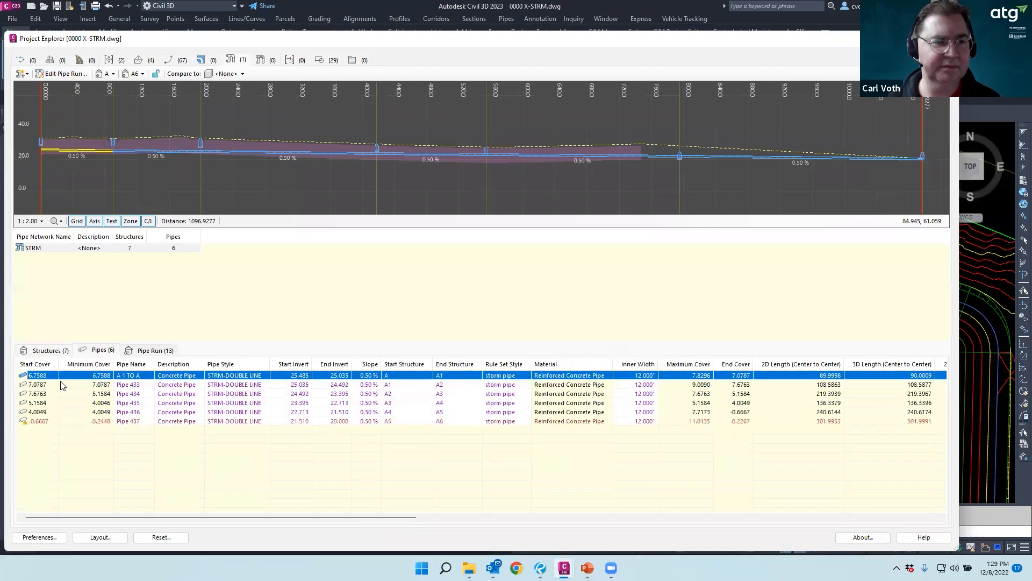
pyautogui.keyDown('shift'); pyautogui.click(45, 423); pyautogui.keyUp('shift')
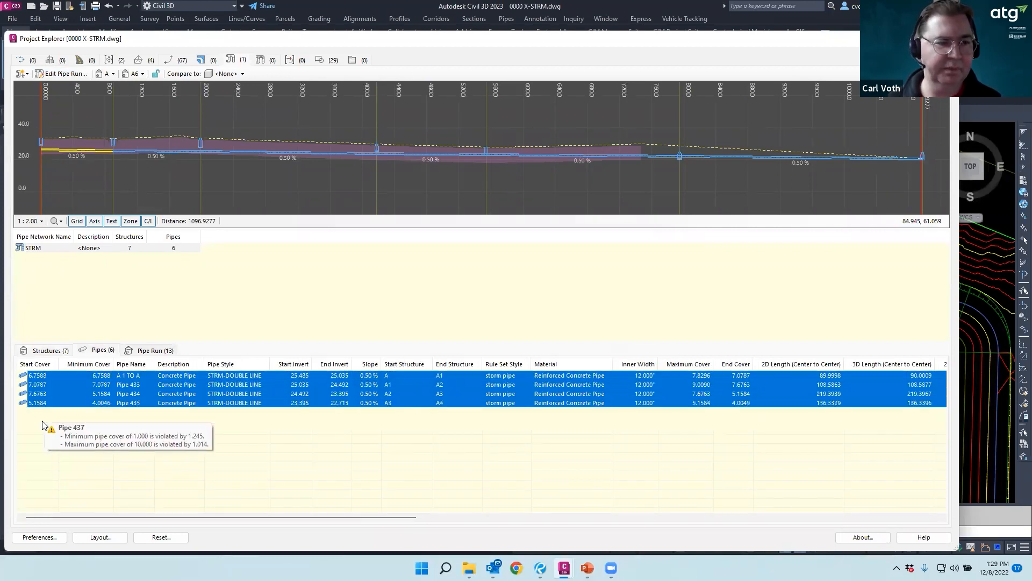
pyautogui.rightClick(43, 426)
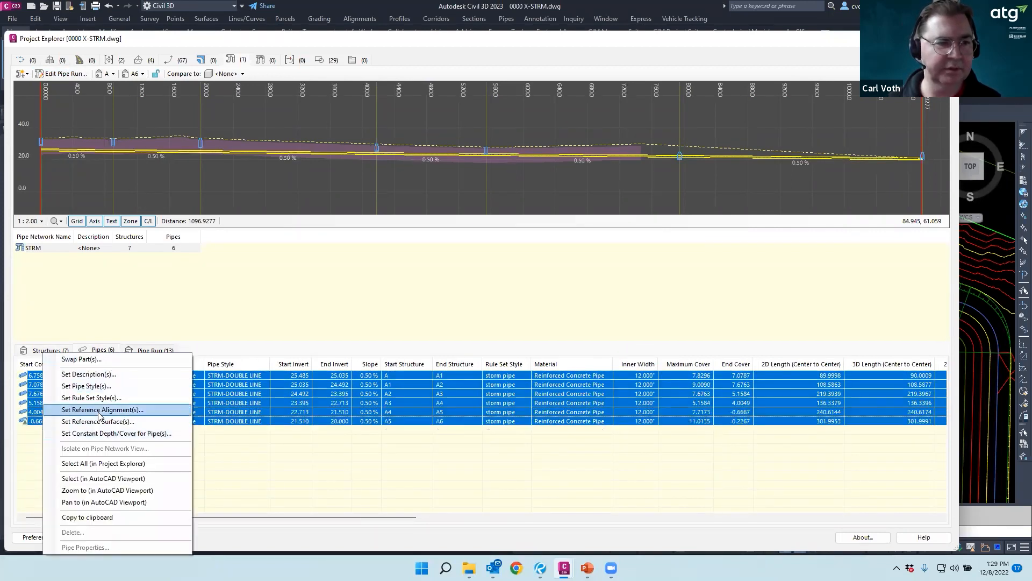
pyautogui.click(98, 421)
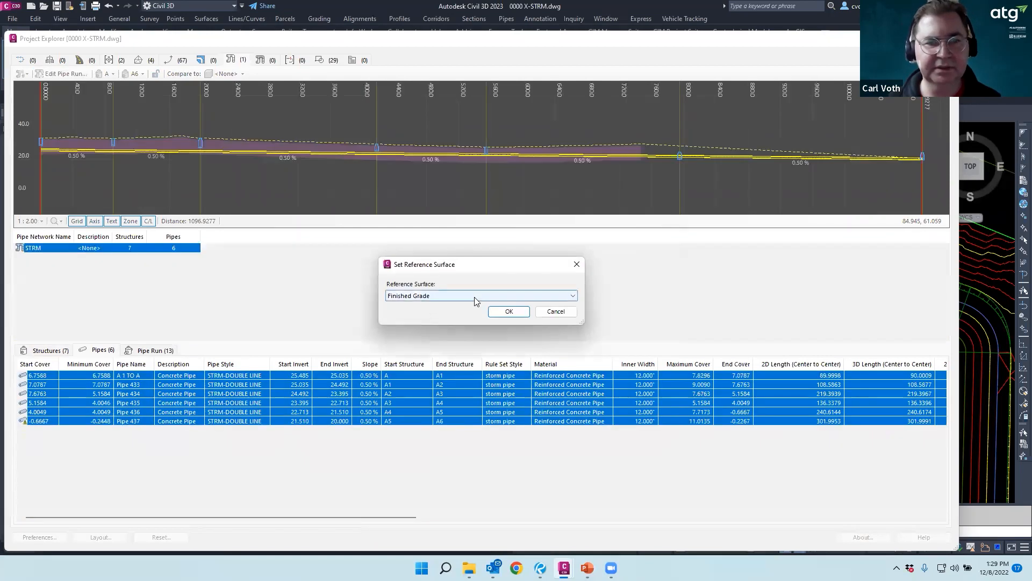
pyautogui.click(508, 311)
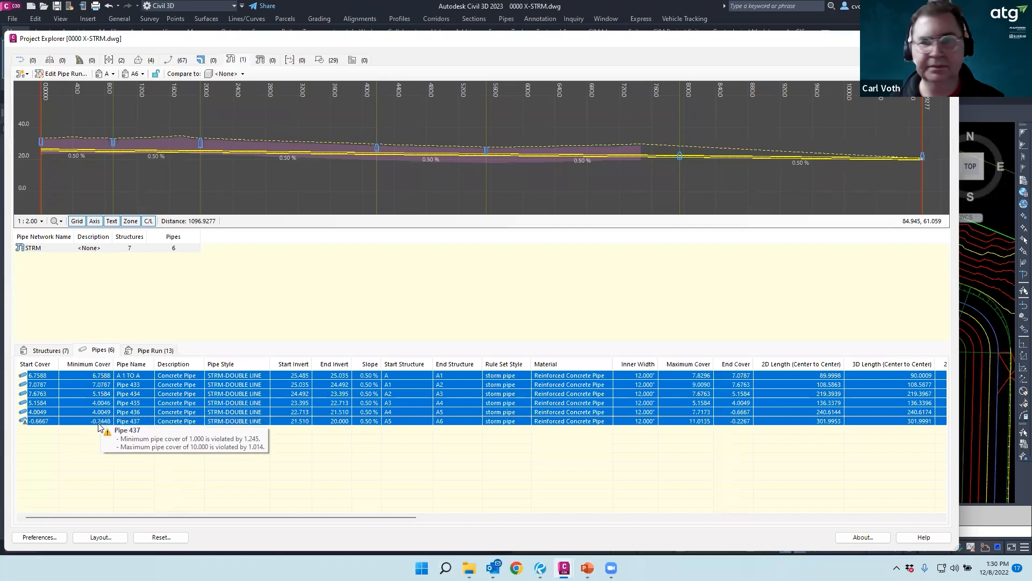
# Examine the cover values and rule violations of Pipe 437 in the pipes table
pyautogui.moveTo(109, 425)
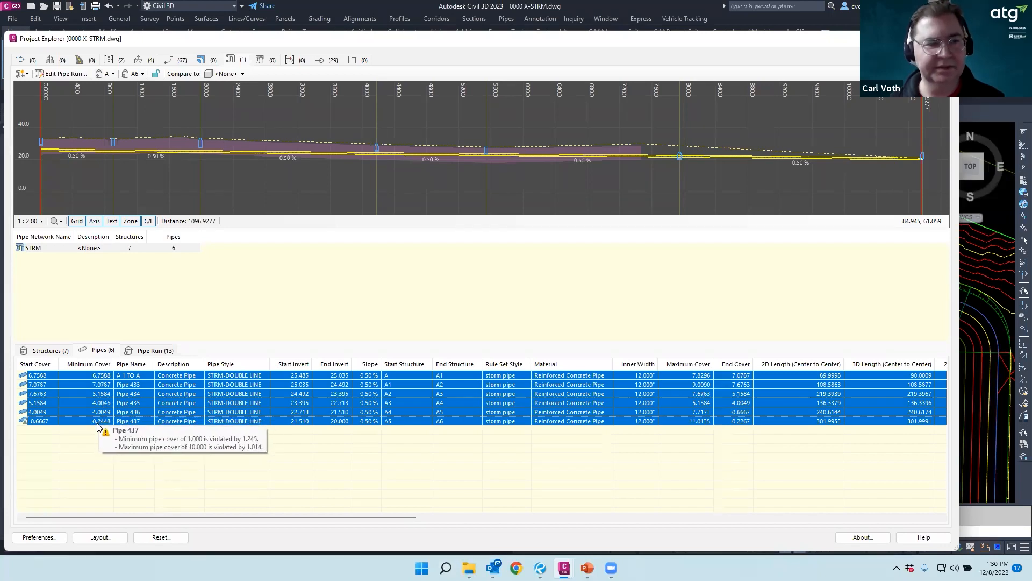
pyautogui.click(89, 421)
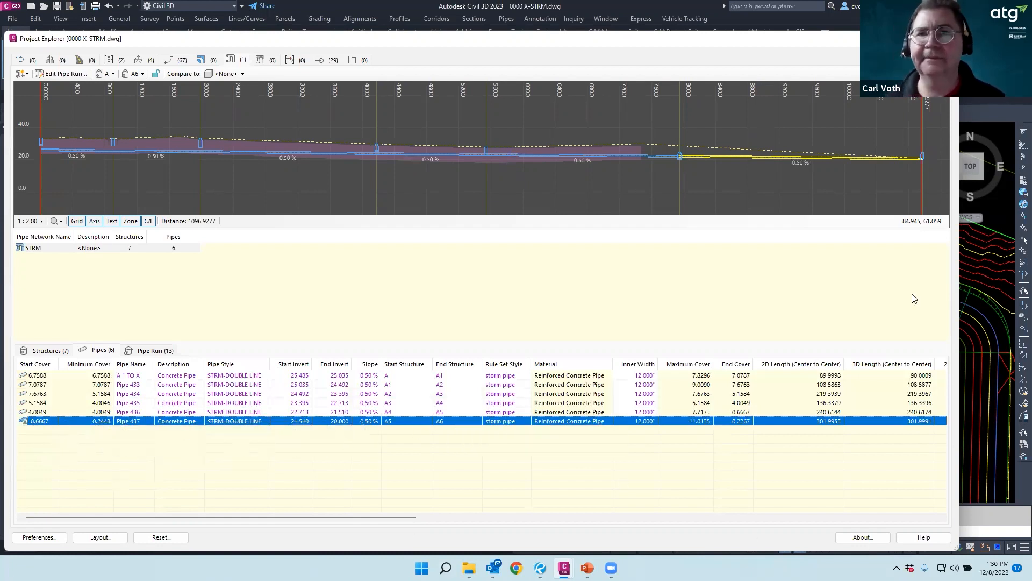
pyautogui.moveTo(767, 42); pyautogui.dragTo(706, 14)
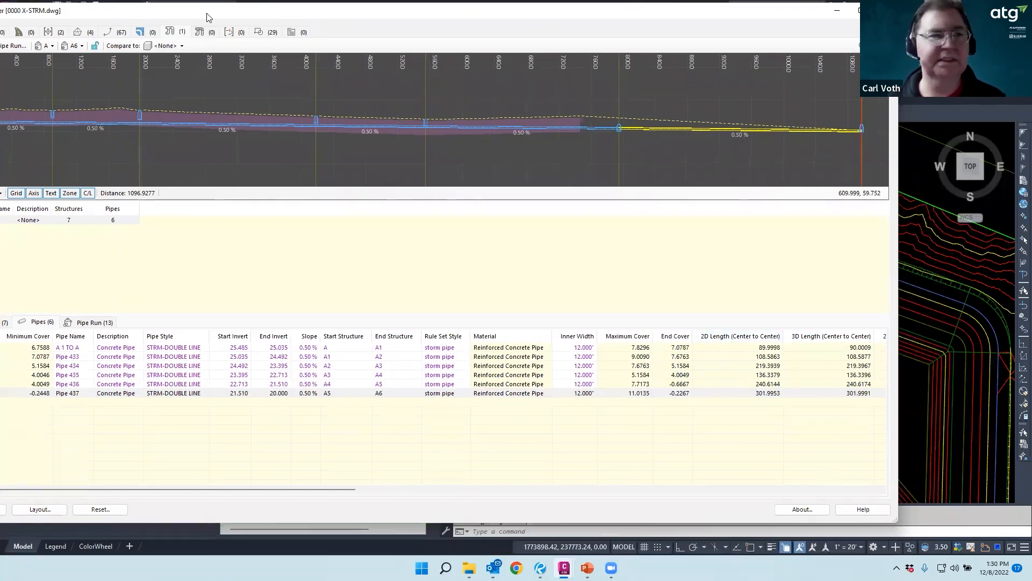
pyautogui.moveTo(208, 17); pyautogui.dragTo(277, 55)
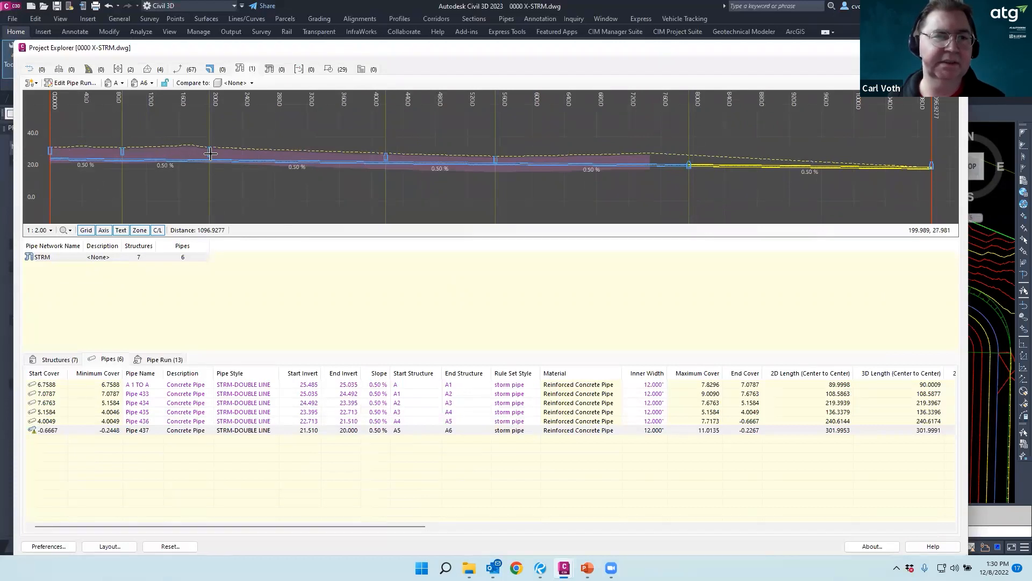
# Review the STRM structures and the edit commands available for them, and close Project Explorer
pyautogui.click(60, 359)
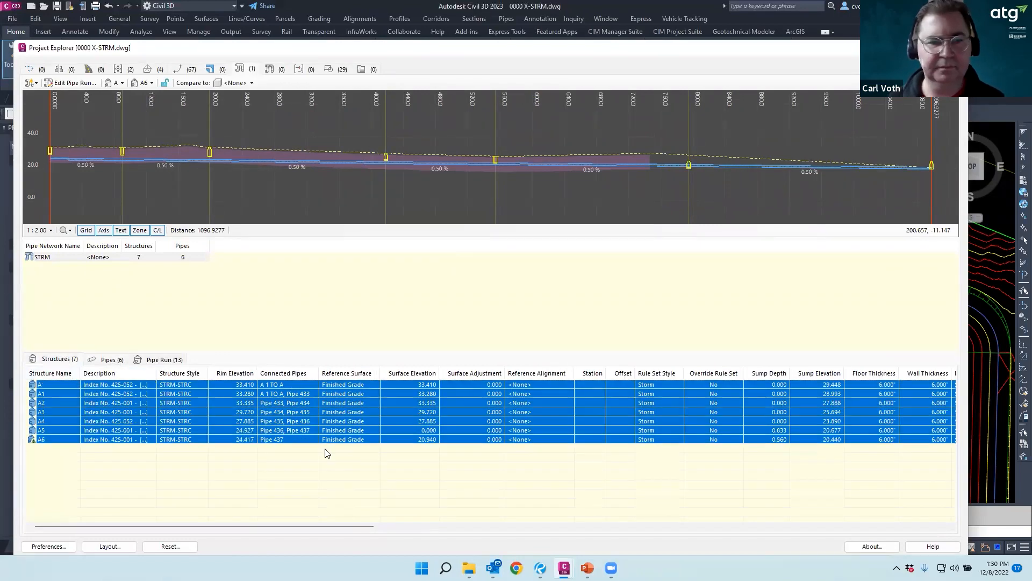
pyautogui.rightClick(73, 389)
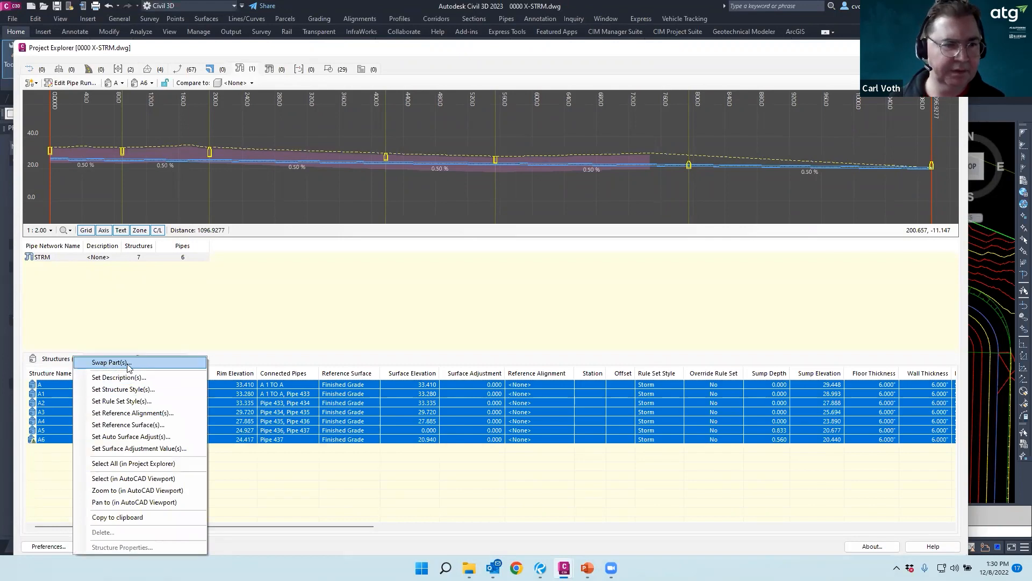
pyautogui.click(395, 267)
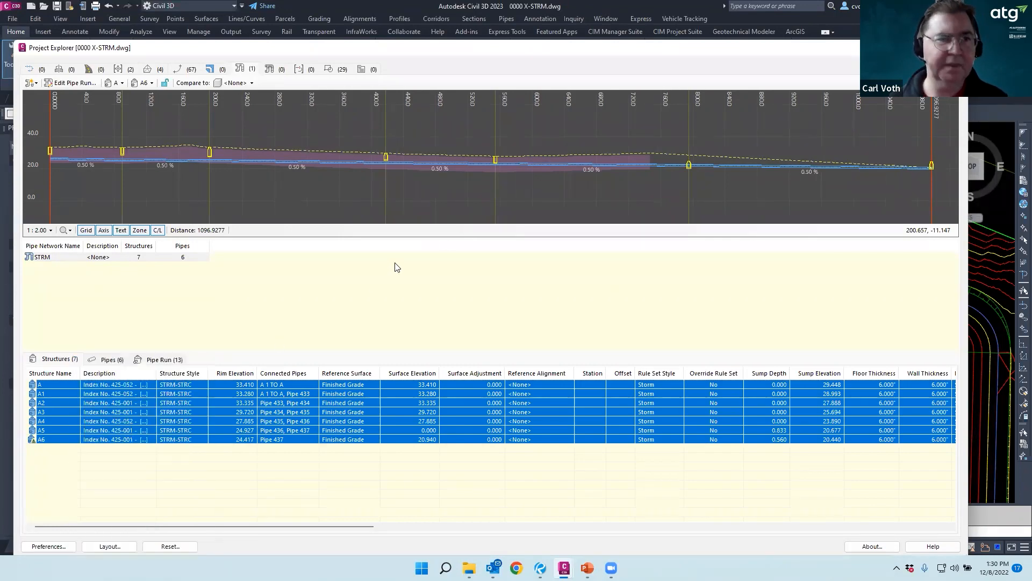
pyautogui.press('Escape')
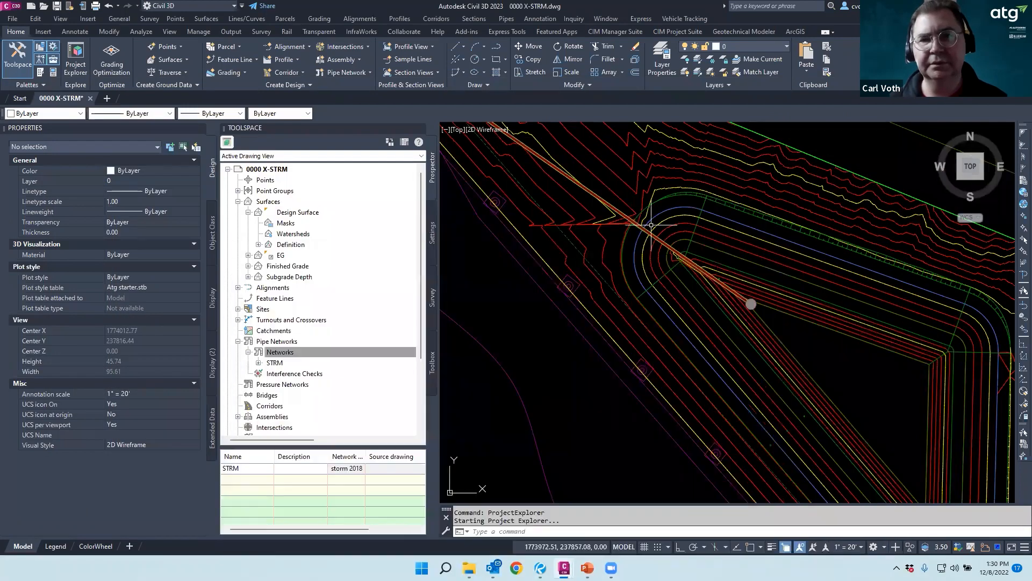
# Apply the network rules to Pipe 437, the pipe running down to the pond
pyautogui.click(619, 207)
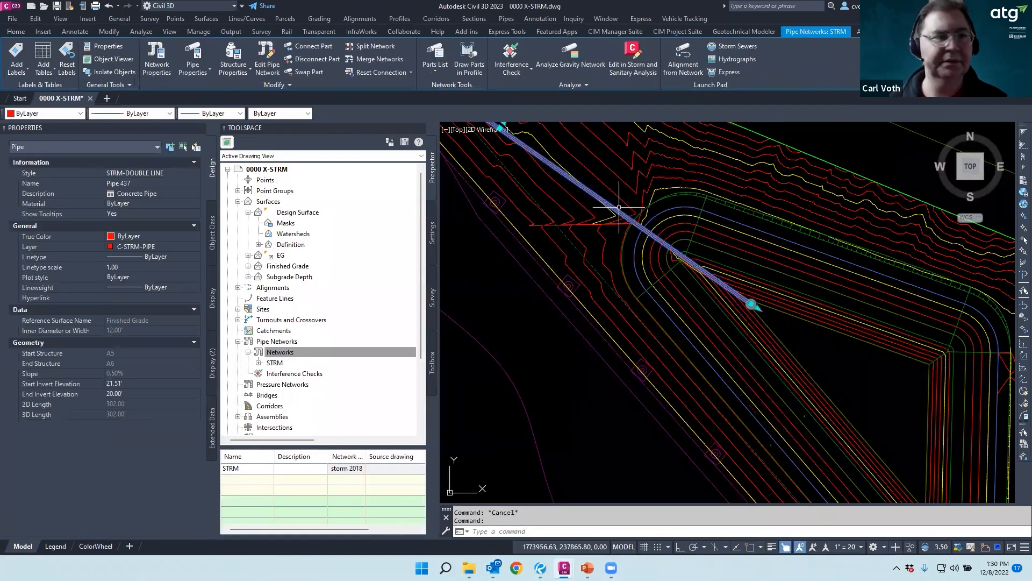
pyautogui.rightClick(619, 208)
pyautogui.click(662, 401)
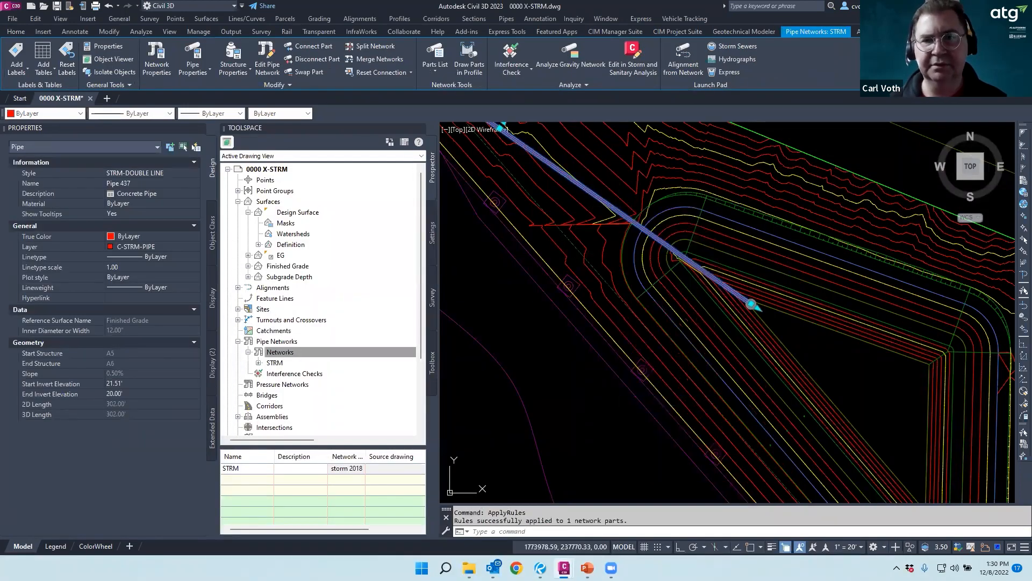
# Apply the network rules to structure A5 at the upstream end of the last pipe
pyautogui.scroll(-3, 637, 217)
pyautogui.scroll(5, 637, 221)
pyautogui.press('Escape')
pyautogui.click(617, 223)
pyautogui.rightClick(619, 215)
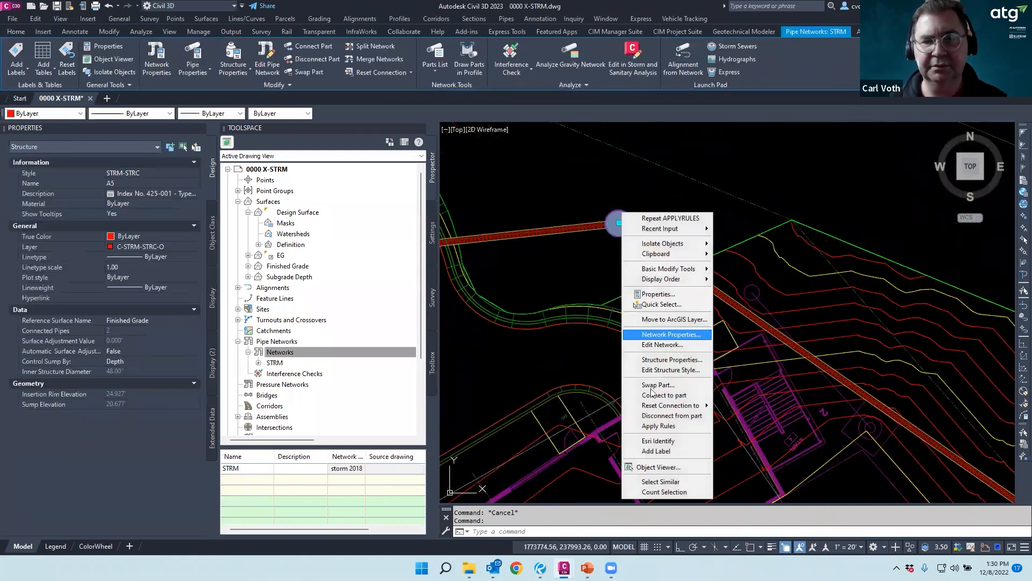
pyautogui.click(659, 426)
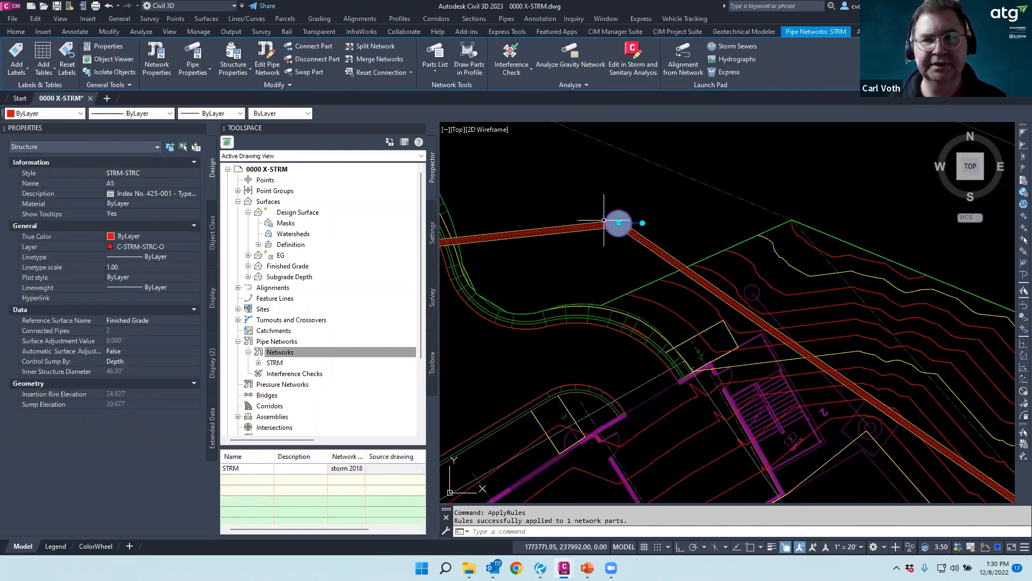
# Open the Storm structure rule set from the drawing settings for editing
pyautogui.click(281, 356)
pyautogui.click(431, 240)
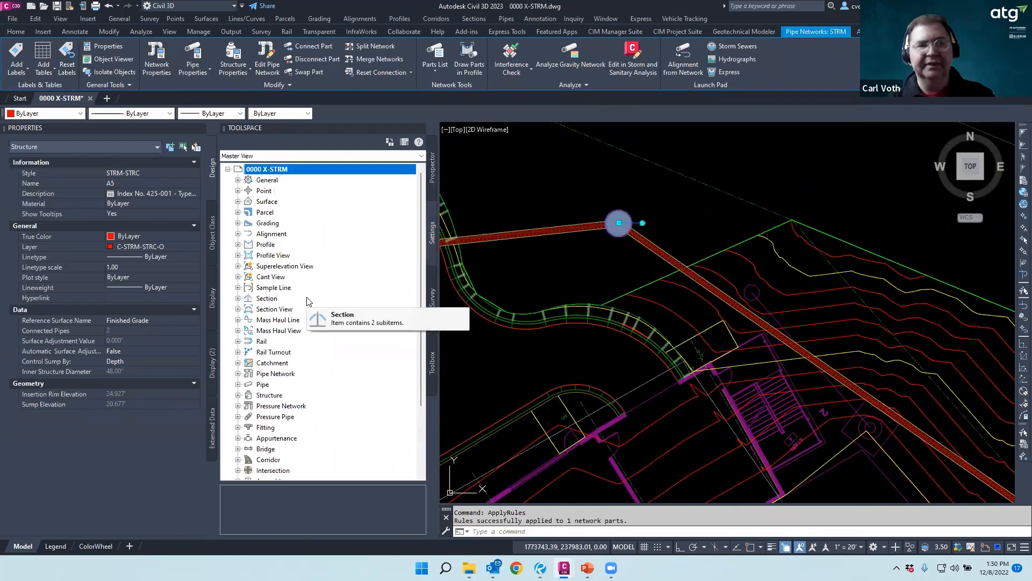
pyautogui.click(239, 395)
pyautogui.click(248, 416)
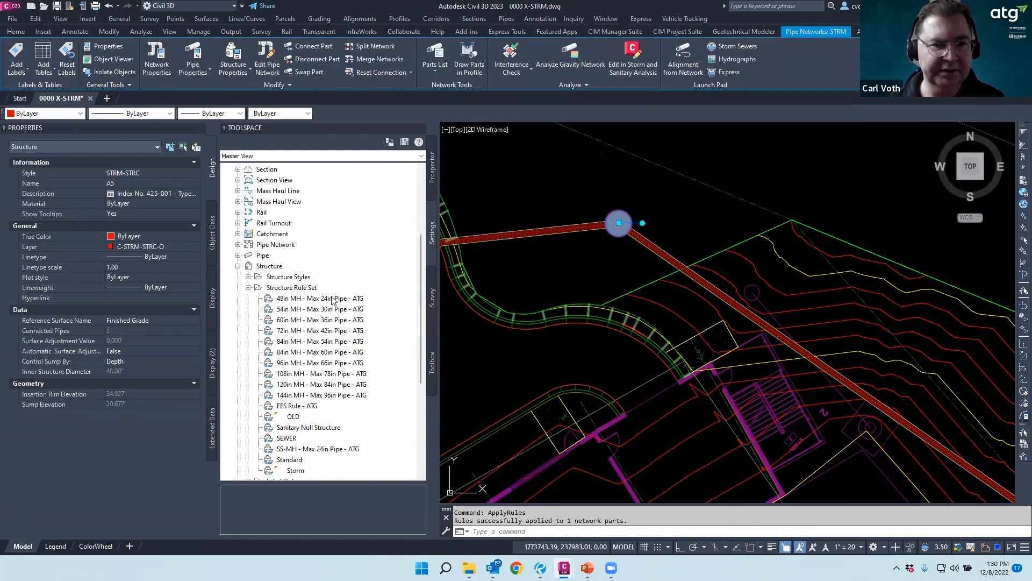
pyautogui.scroll(-1, 332, 299)
pyautogui.click(296, 438)
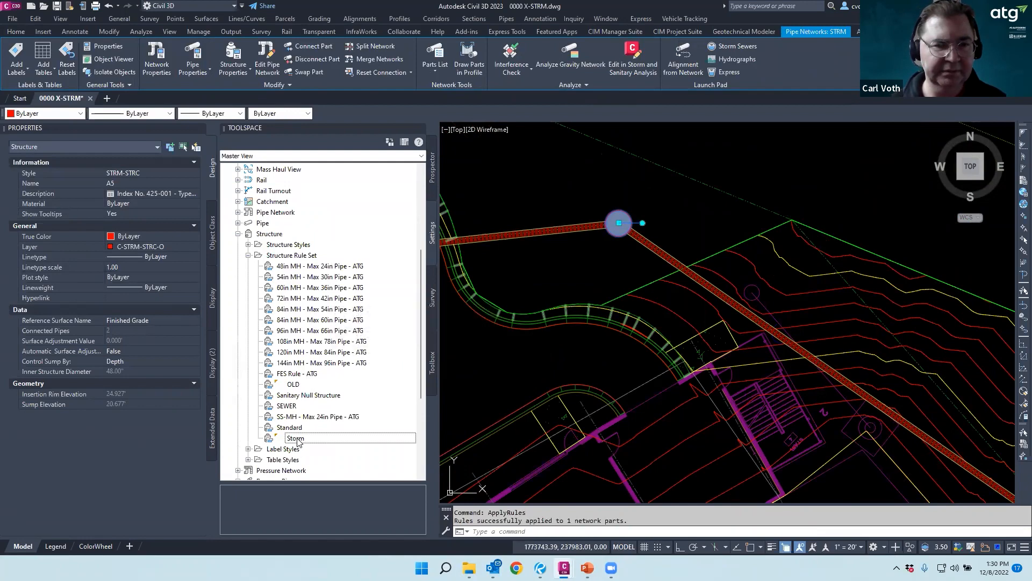
pyautogui.rightClick(298, 442)
pyautogui.click(323, 447)
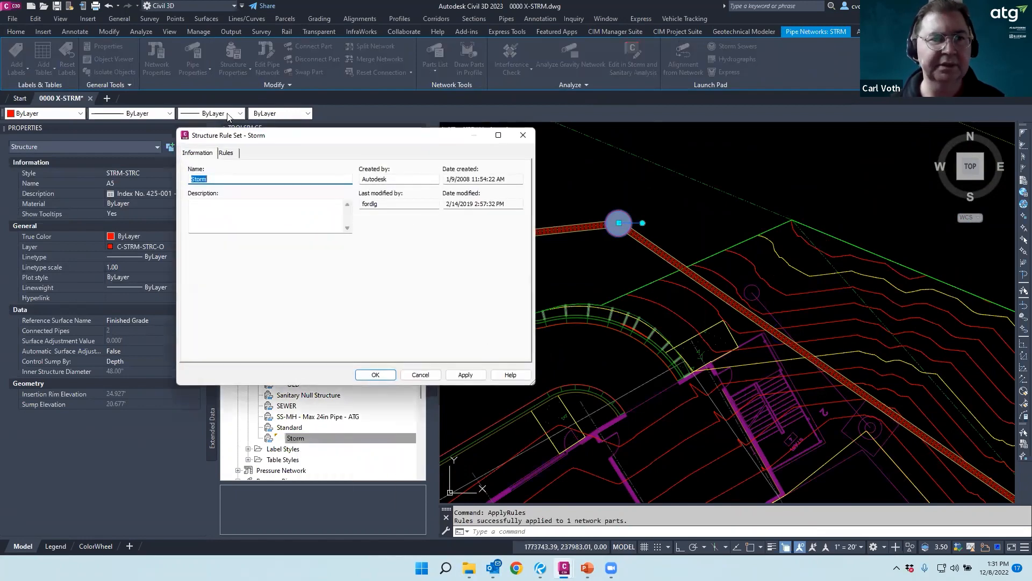
# Inspect the Storm rule set's sump depth rule and the Storm Sewer rules that can be added, without adding one
pyautogui.click(226, 153)
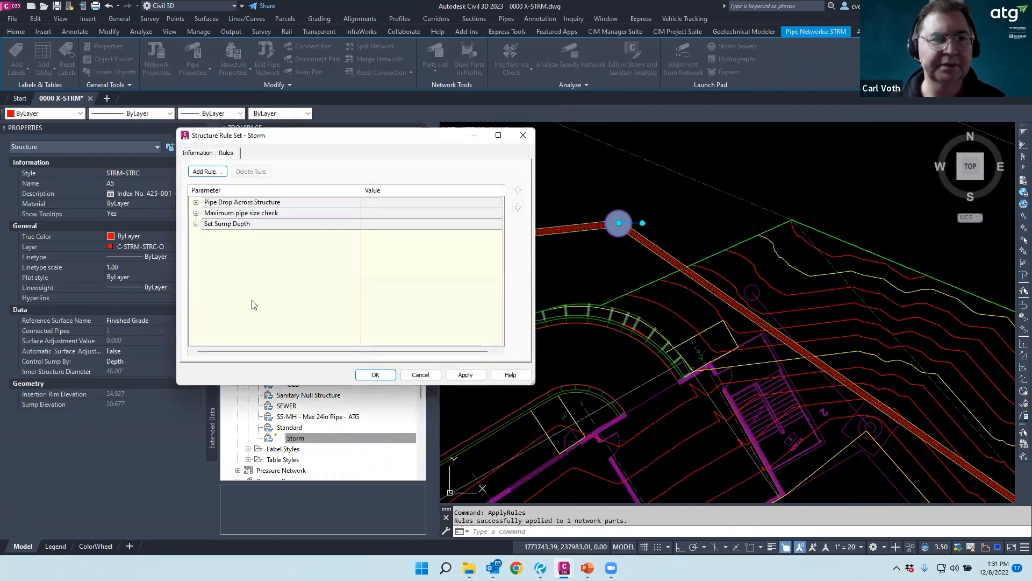
pyautogui.click(196, 223)
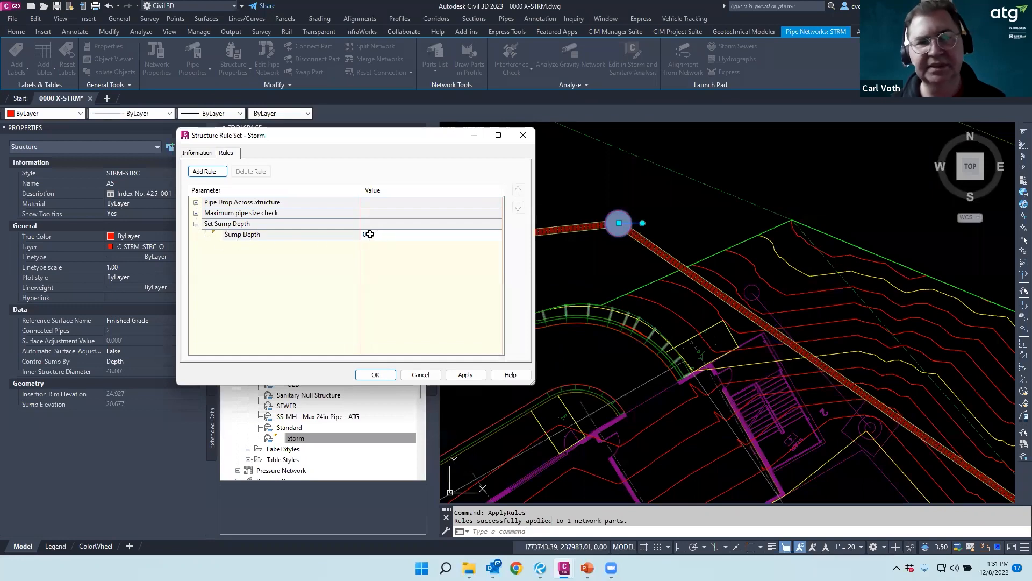
pyautogui.click(203, 171)
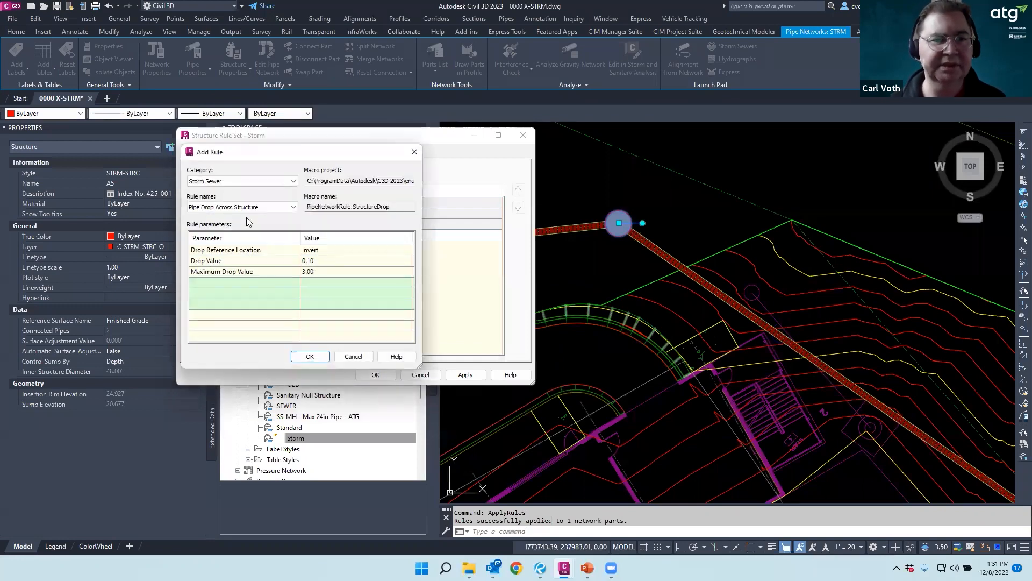
pyautogui.click(259, 208)
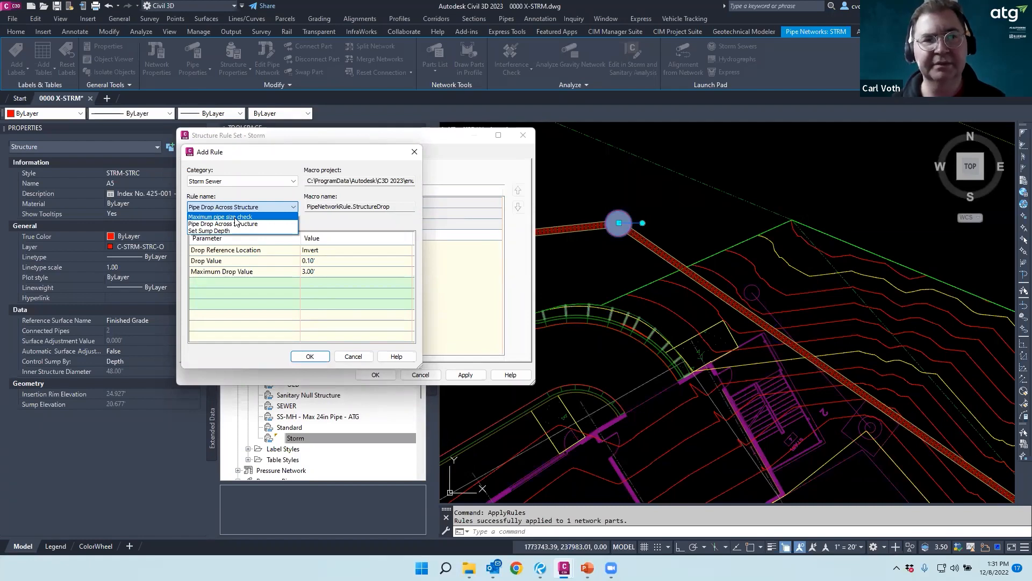
pyautogui.click(349, 357)
pyautogui.click(369, 359)
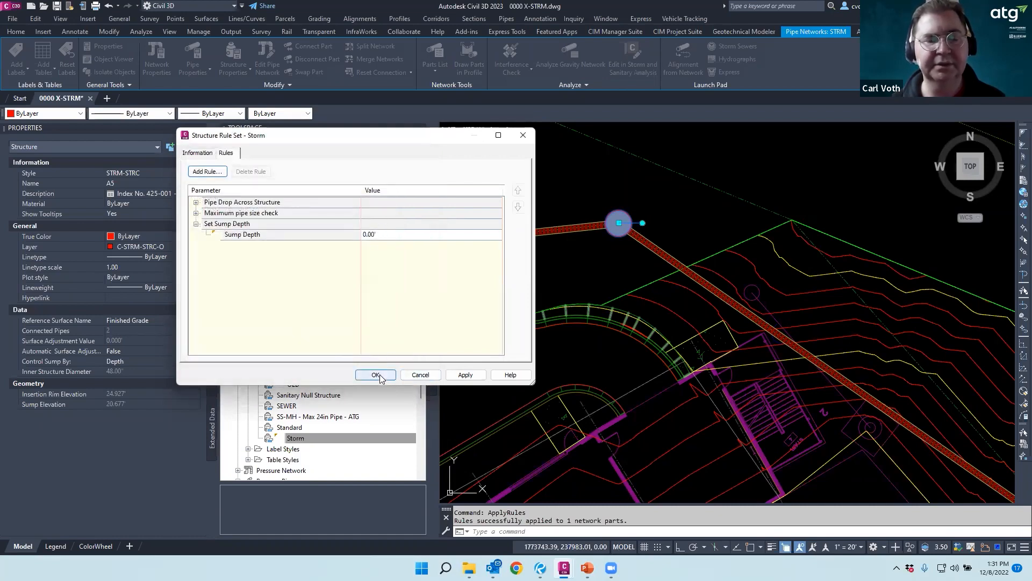
# Accept the Storm structure rule set, clear the structure selection and expand the pipe network settings
pyautogui.click(466, 375)
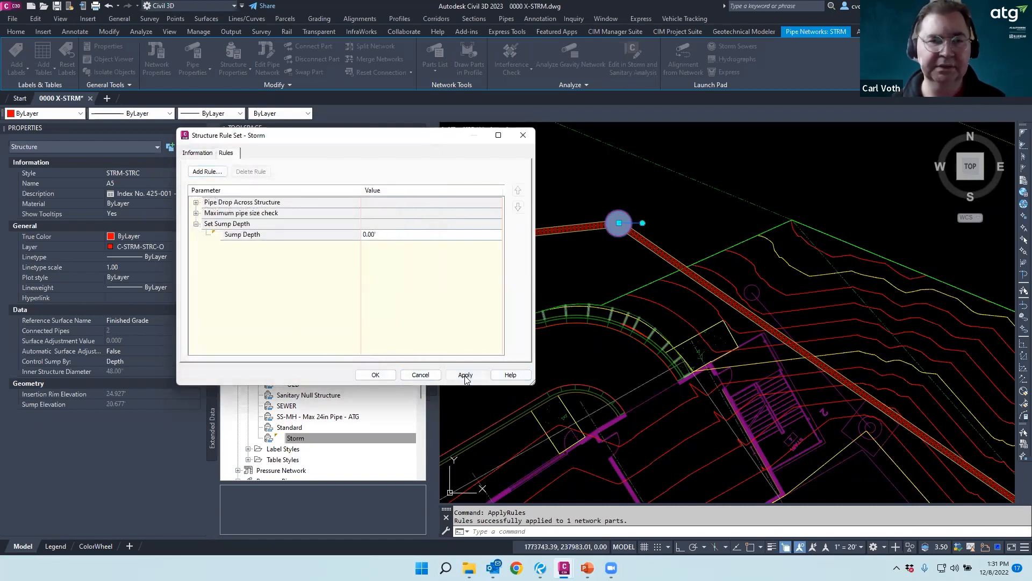
pyautogui.click(372, 374)
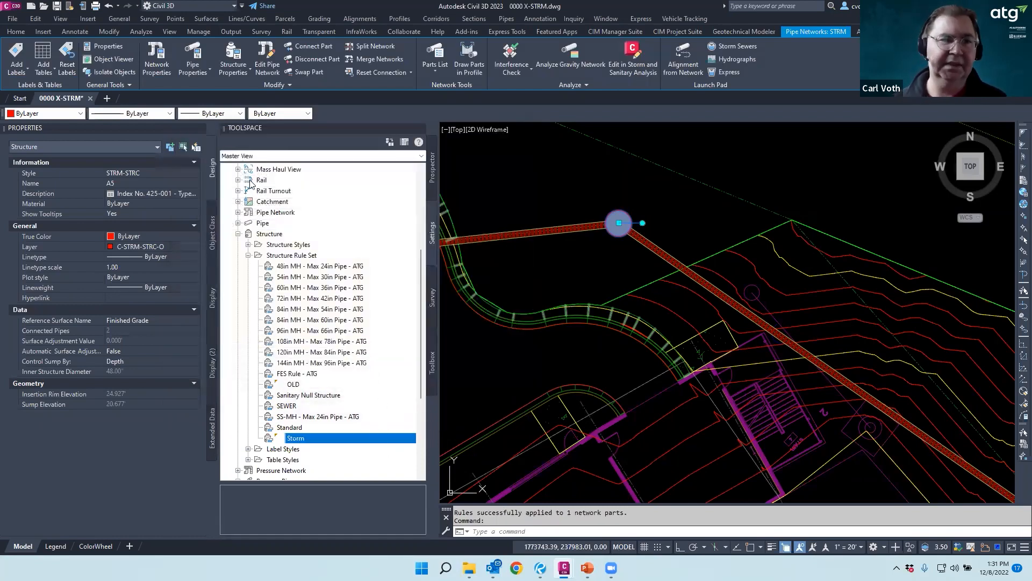
pyautogui.click(238, 233)
pyautogui.scroll(-3, 610, 213)
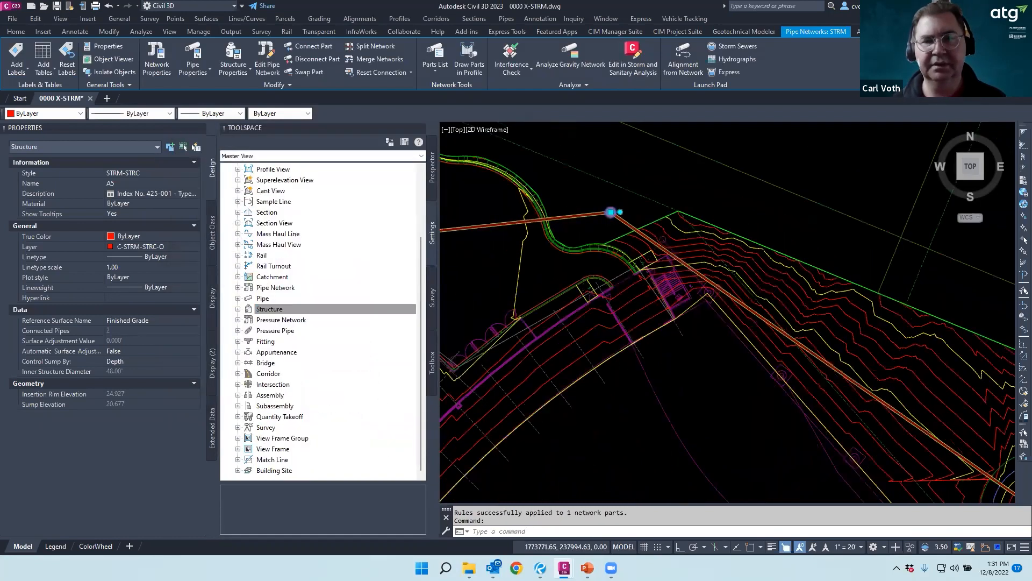
pyautogui.press('Escape')
pyautogui.press('Escape')
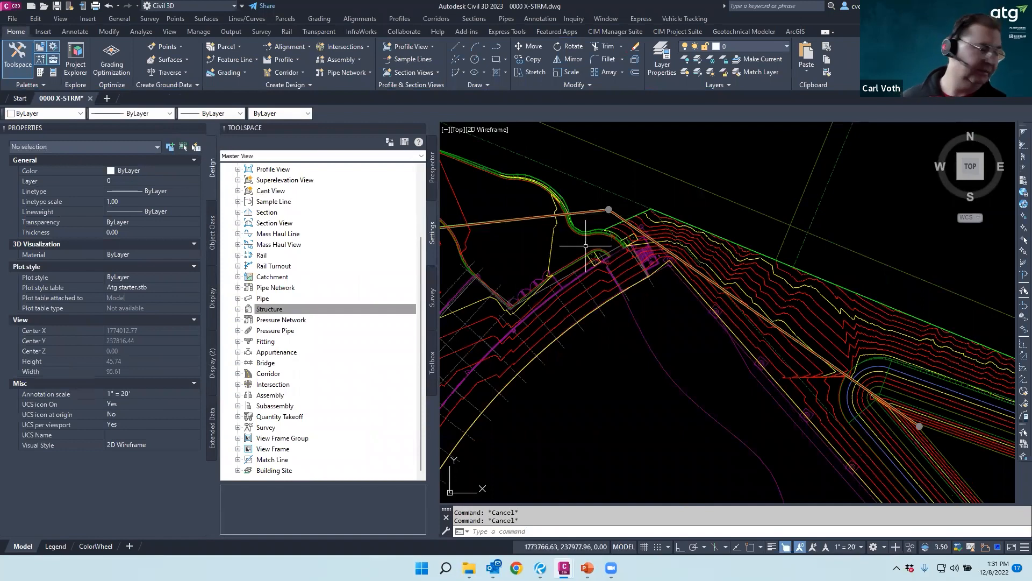
pyautogui.click(238, 287)
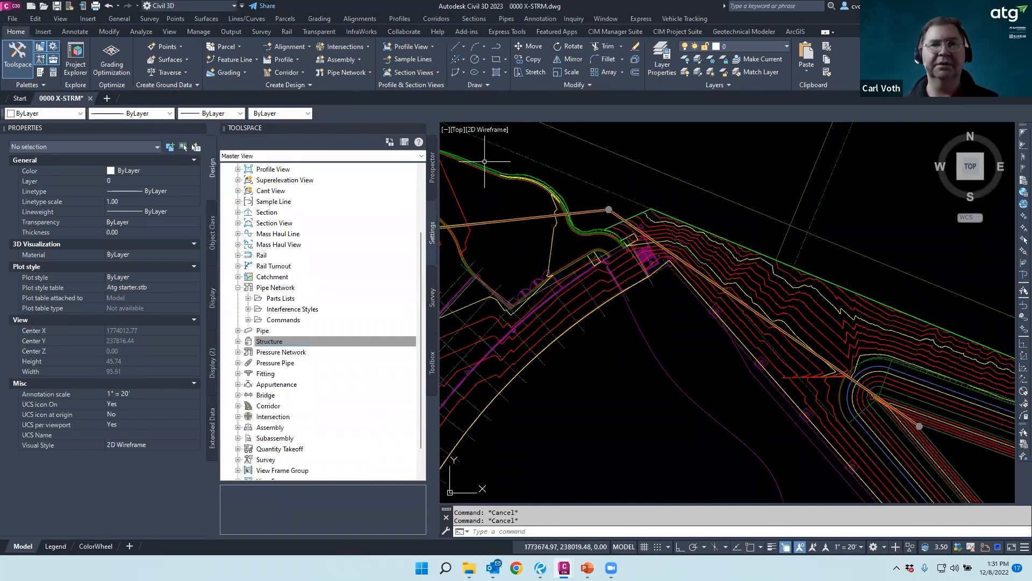
# Examine structures A4 and A5 and the storm pipe connecting them in the plan
pyautogui.click(704, 187)
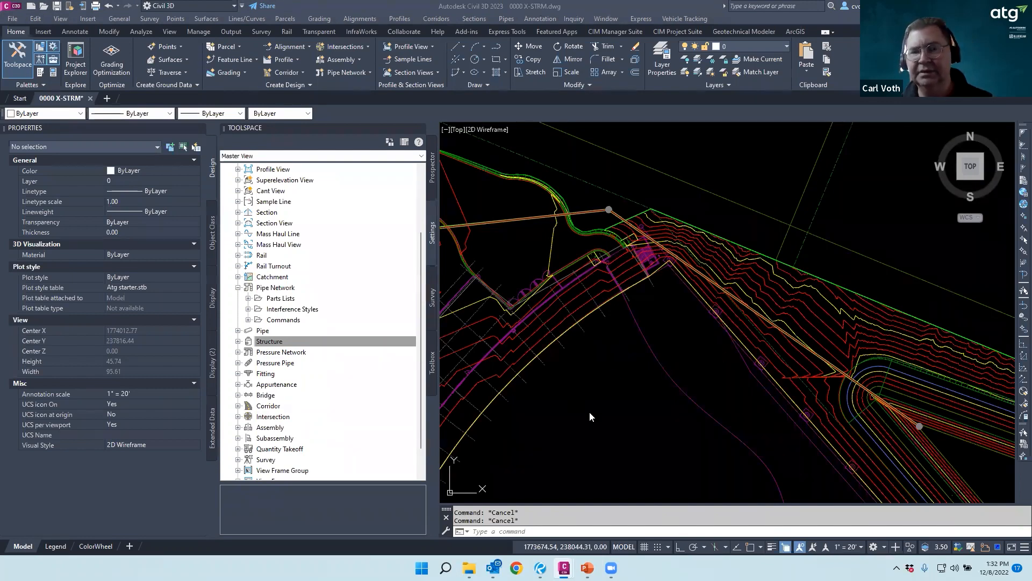
pyautogui.click(609, 207)
pyautogui.scroll(3, 583, 194)
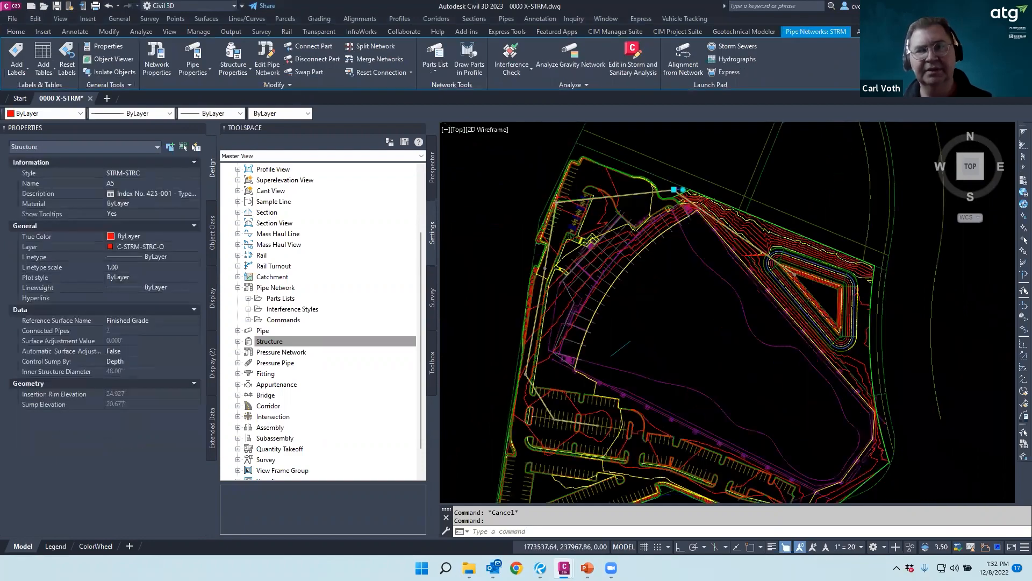
pyautogui.scroll(3, 561, 198)
pyautogui.scroll(2, 560, 197)
pyautogui.click(505, 215)
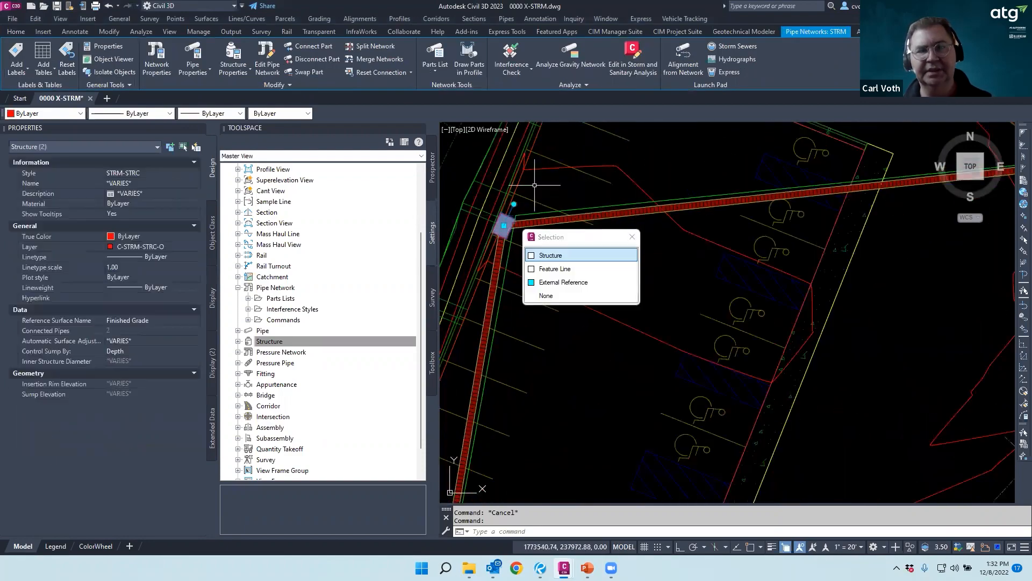
pyautogui.scroll(-8, 782, 221)
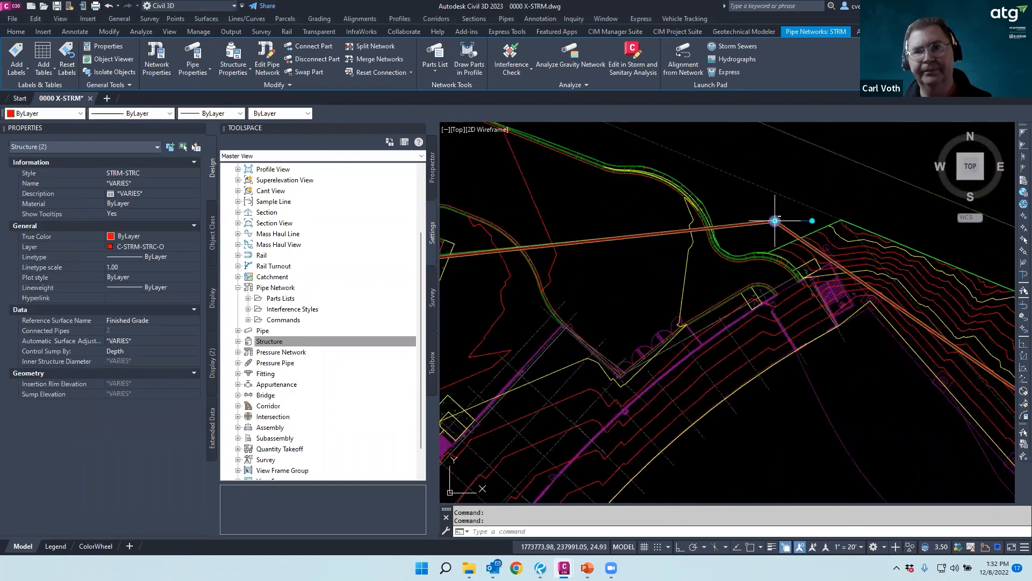
pyautogui.click(774, 220)
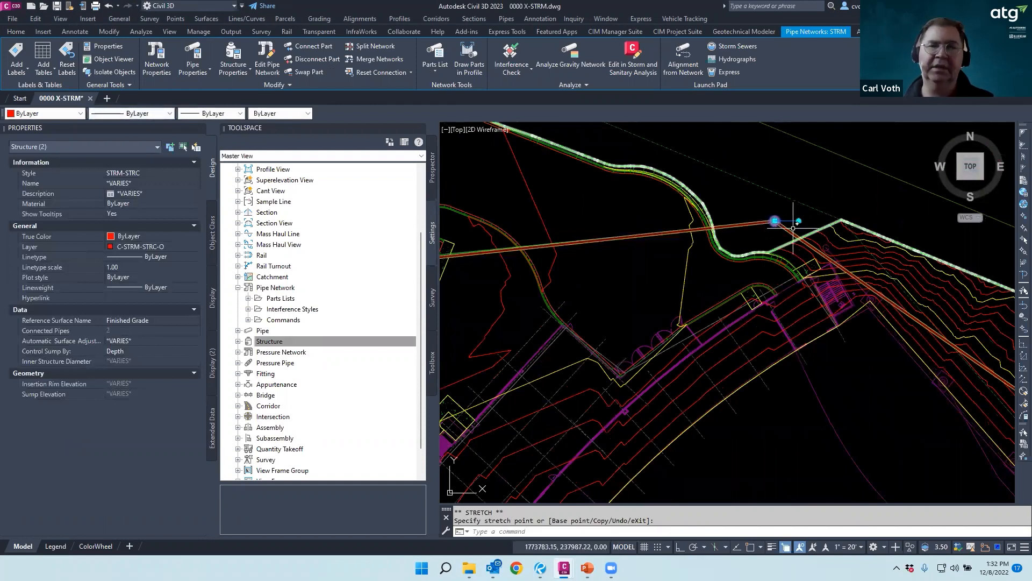
pyautogui.click(769, 222)
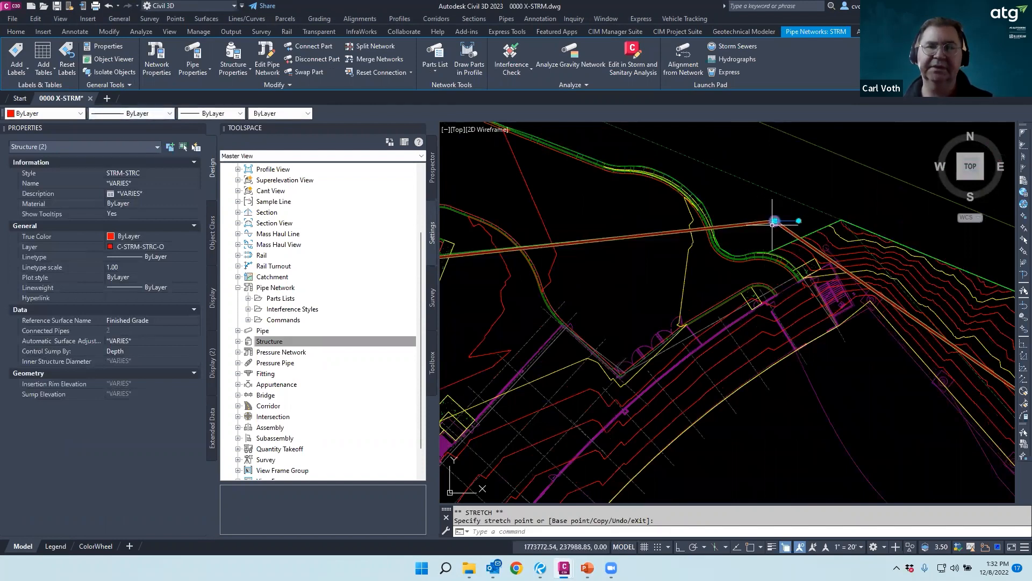
pyautogui.press('Escape')
pyautogui.click(656, 235)
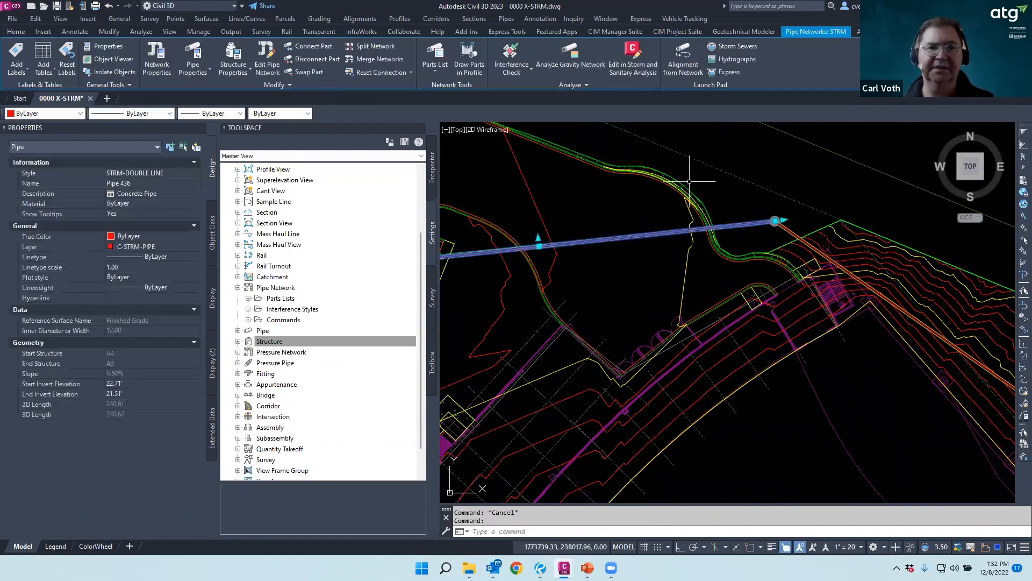
pyautogui.press('Escape')
pyautogui.press('Escape')
pyautogui.scroll(-6, 696, 205)
pyautogui.scroll(4, 600, 265)
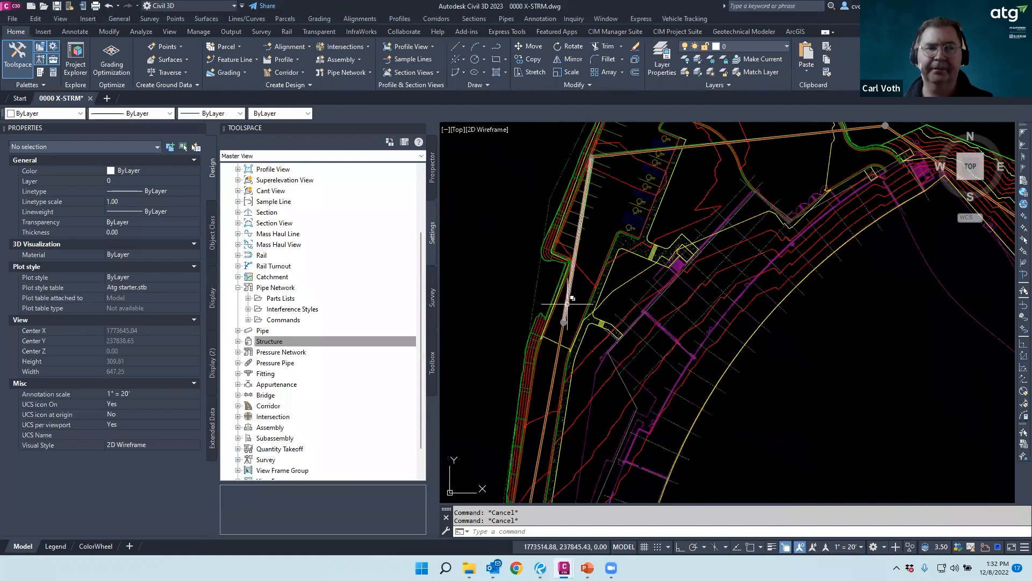
pyautogui.moveTo(568, 304)
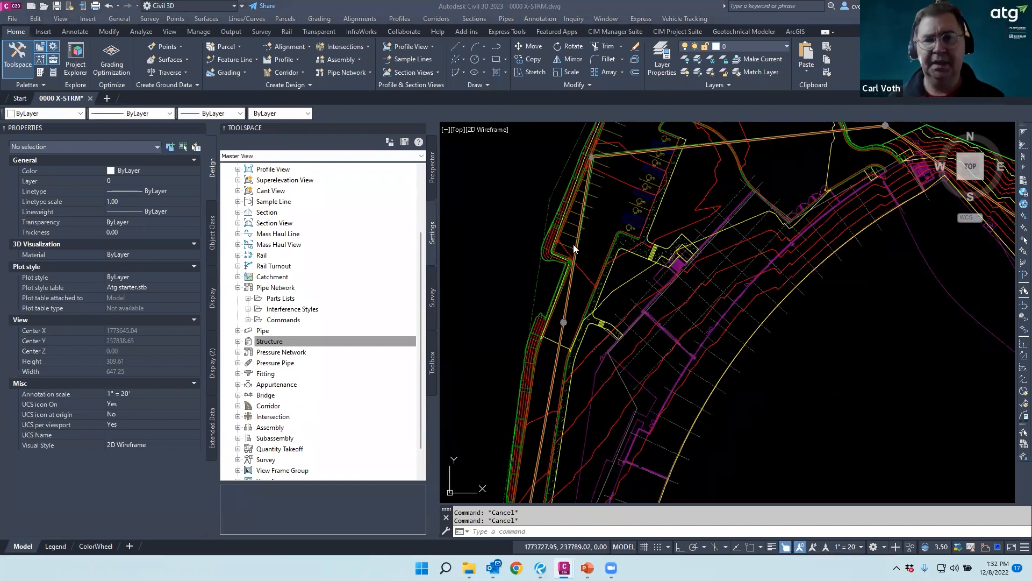
# Open the storm 2018 network parts list for editing
pyautogui.click(271, 288)
pyautogui.click(248, 298)
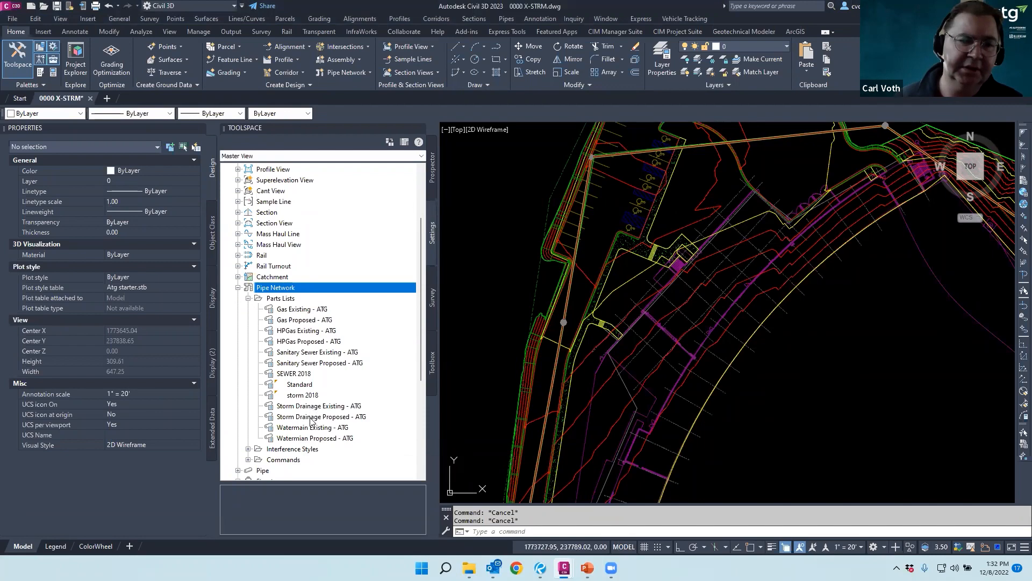
pyautogui.click(300, 396)
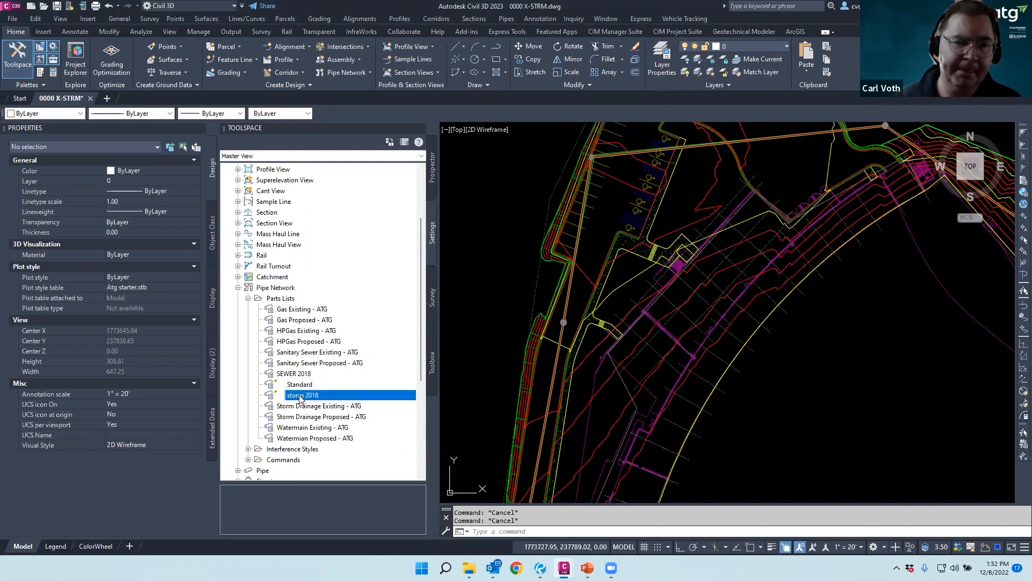
pyautogui.rightClick(301, 397)
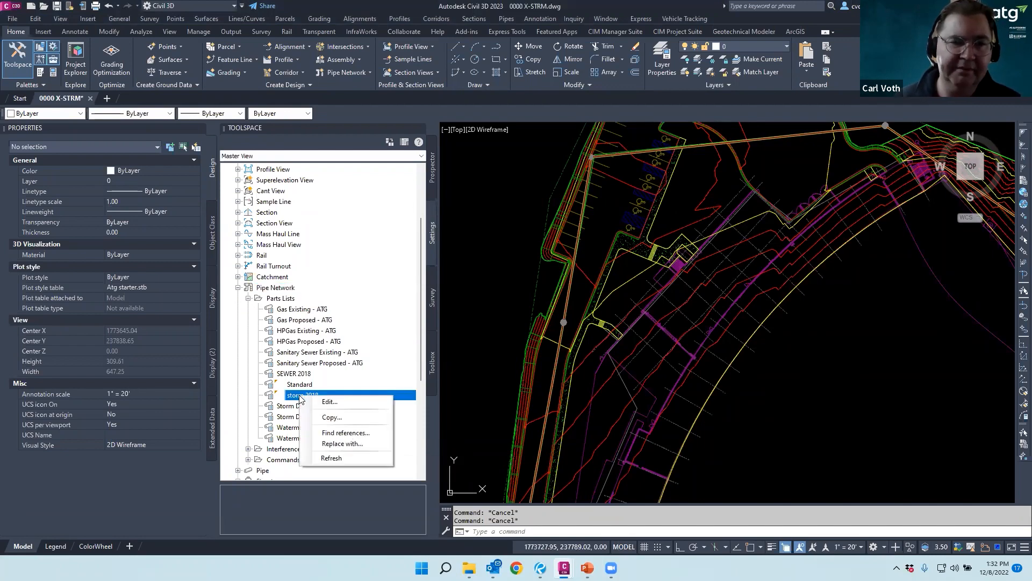
pyautogui.click(334, 405)
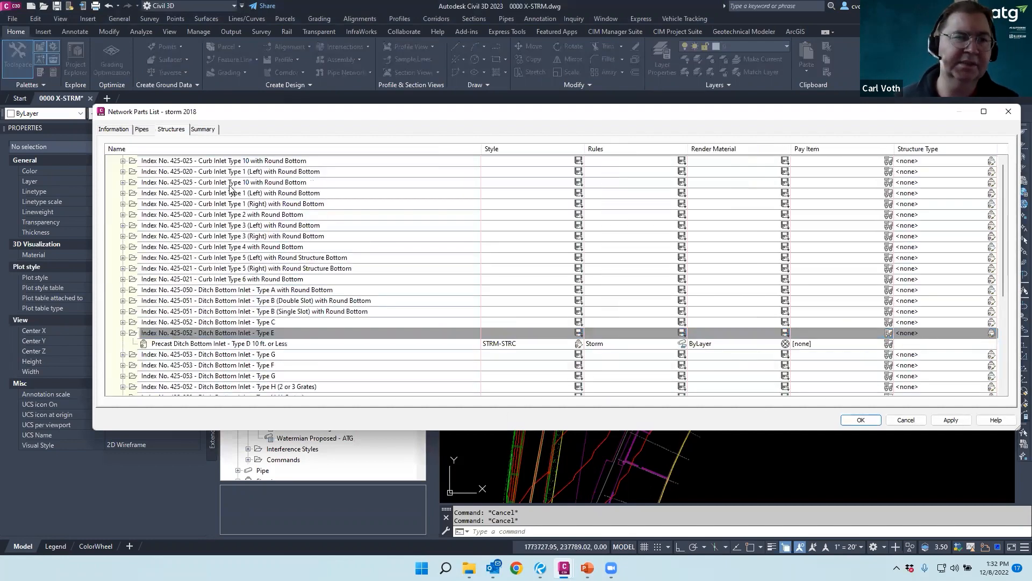
# Add the Corrugated Metal Pipe family from the circular pipes catalog to the storm 2018 pipe parts
pyautogui.click(114, 129)
pyautogui.click(144, 132)
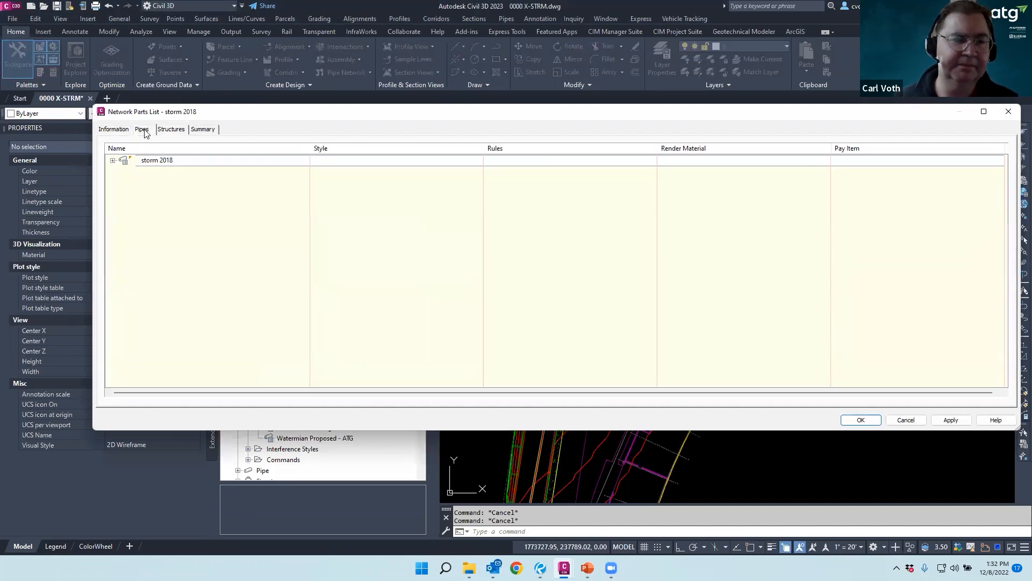
pyautogui.click(112, 160)
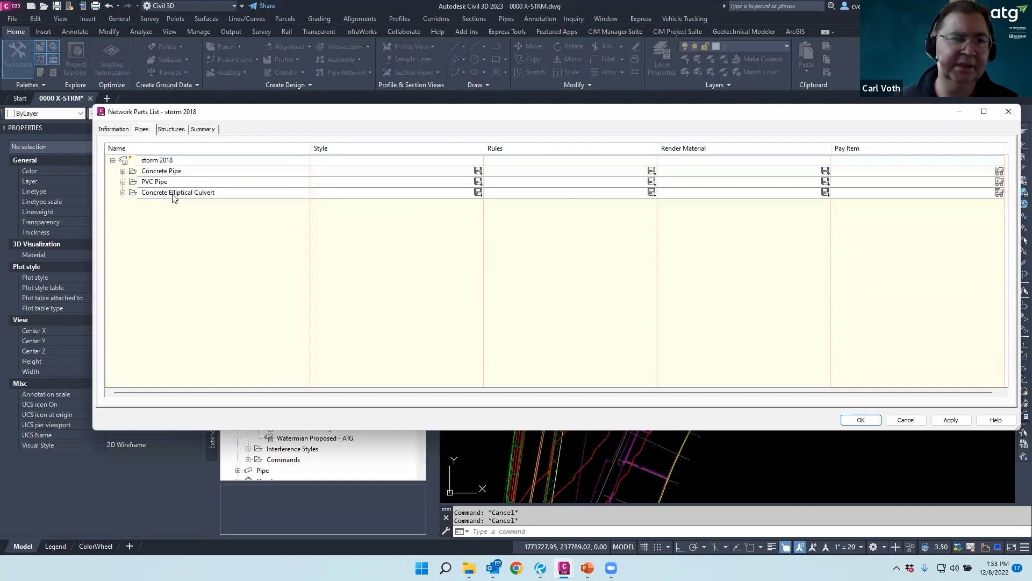
pyautogui.rightClick(161, 160)
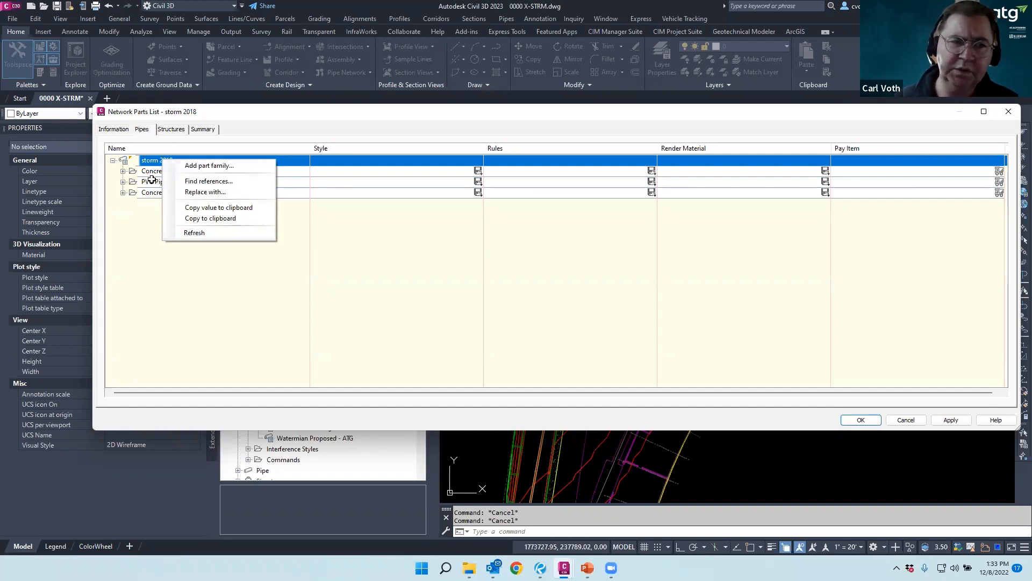
pyautogui.click(199, 166)
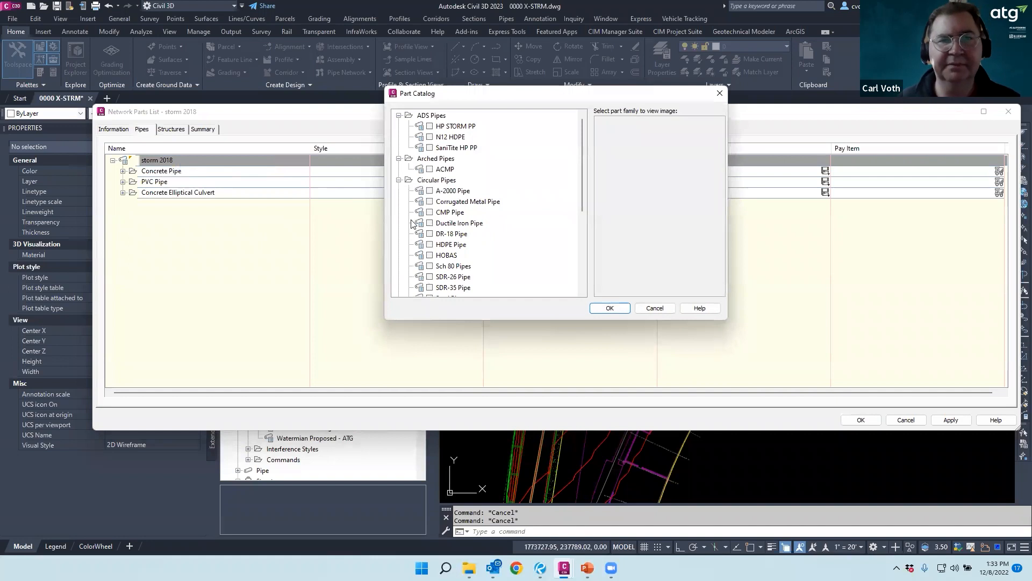
pyautogui.scroll(-2, 515, 194)
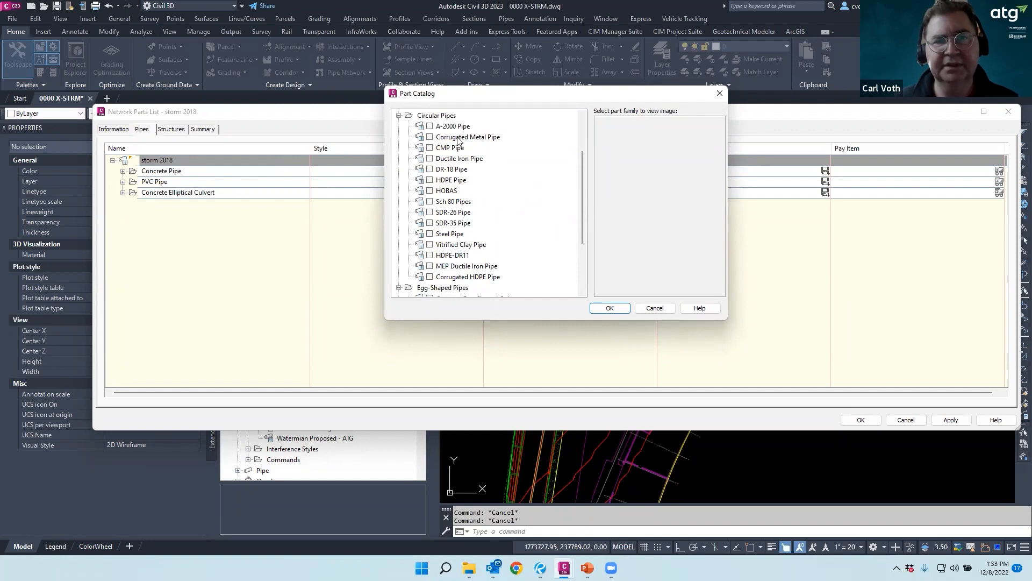
pyautogui.scroll(1, 458, 140)
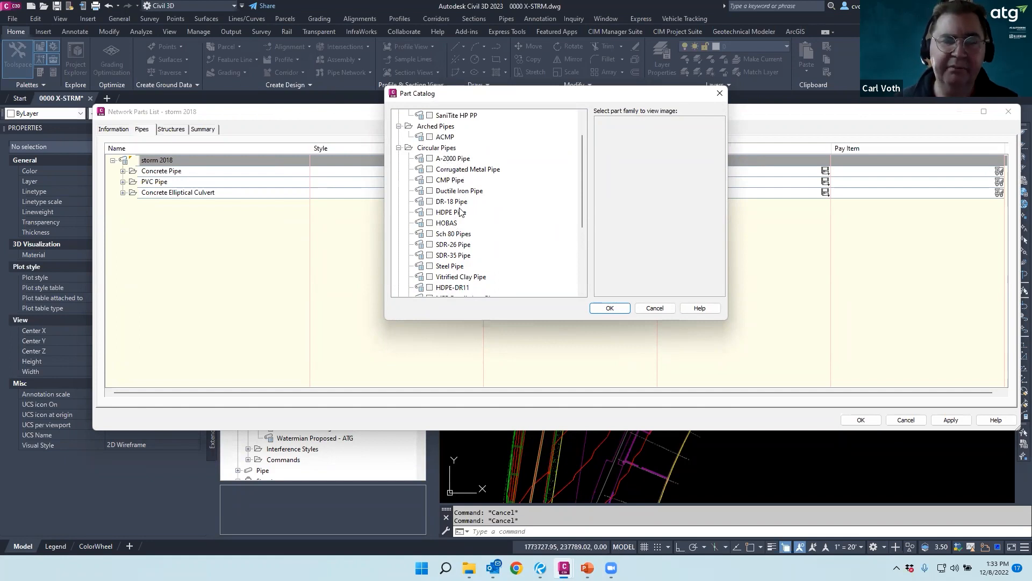
pyautogui.scroll(-1, 467, 218)
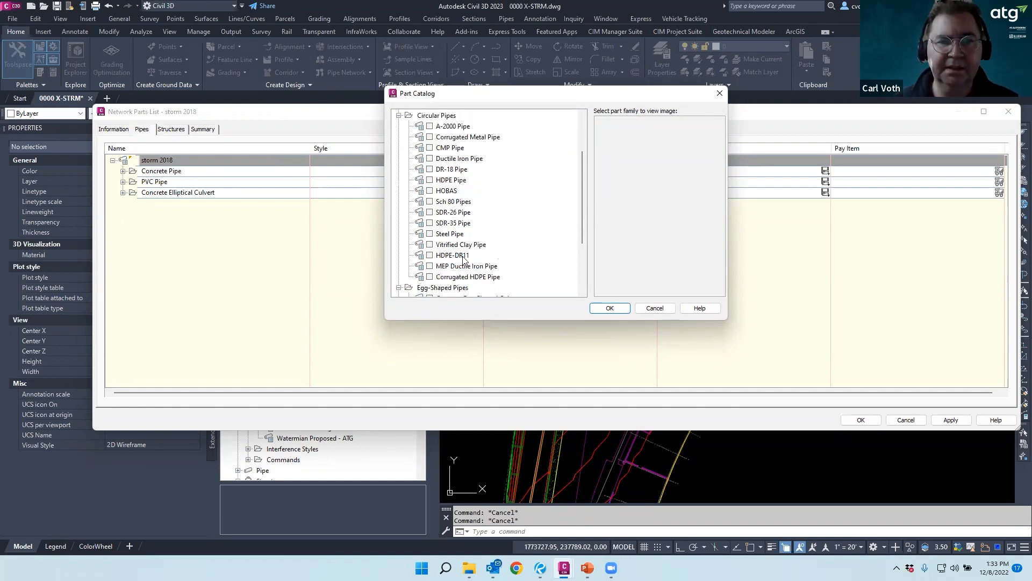
pyautogui.scroll(1, 442, 200)
pyautogui.click(429, 168)
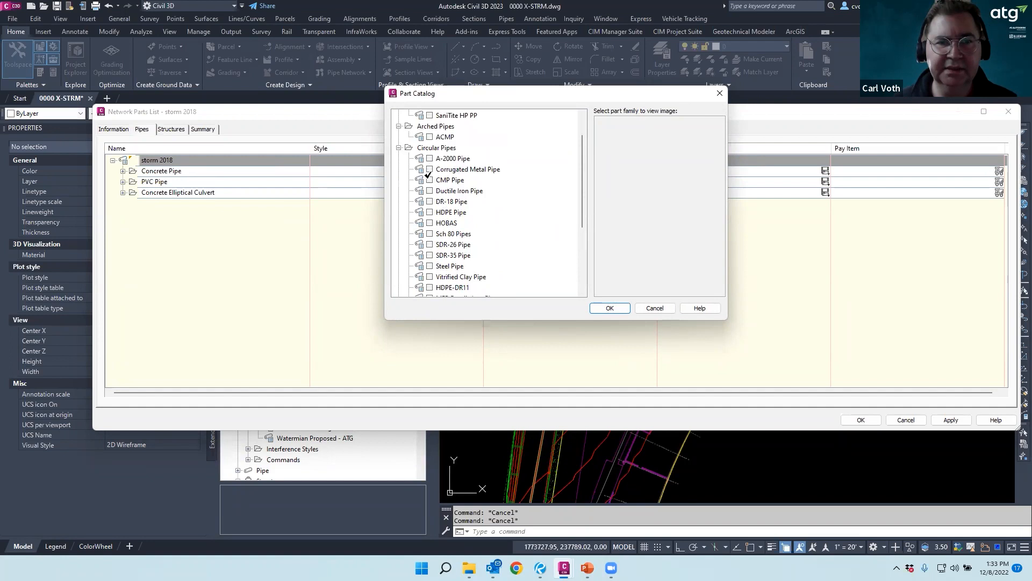
pyautogui.click(610, 309)
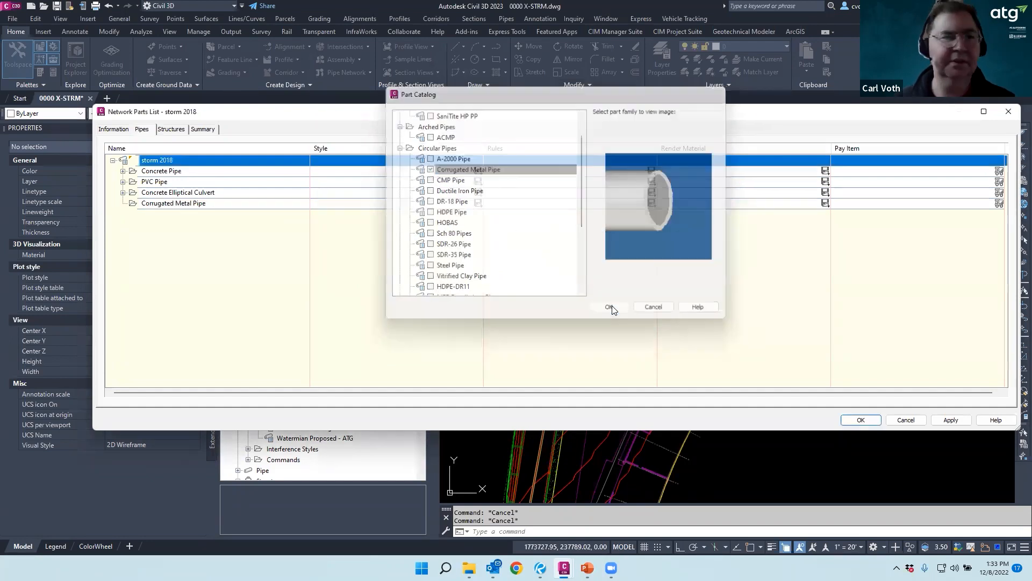
# Start a new part size for Corrugated Metal Pipe with an inner pipe diameter of 15 inches
pyautogui.click(171, 203)
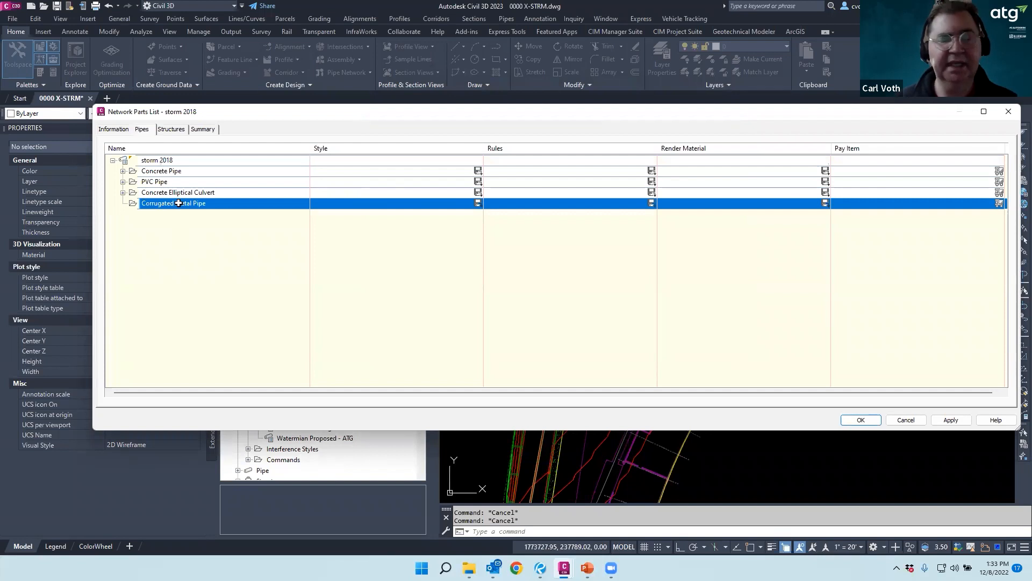
pyautogui.rightClick(179, 203)
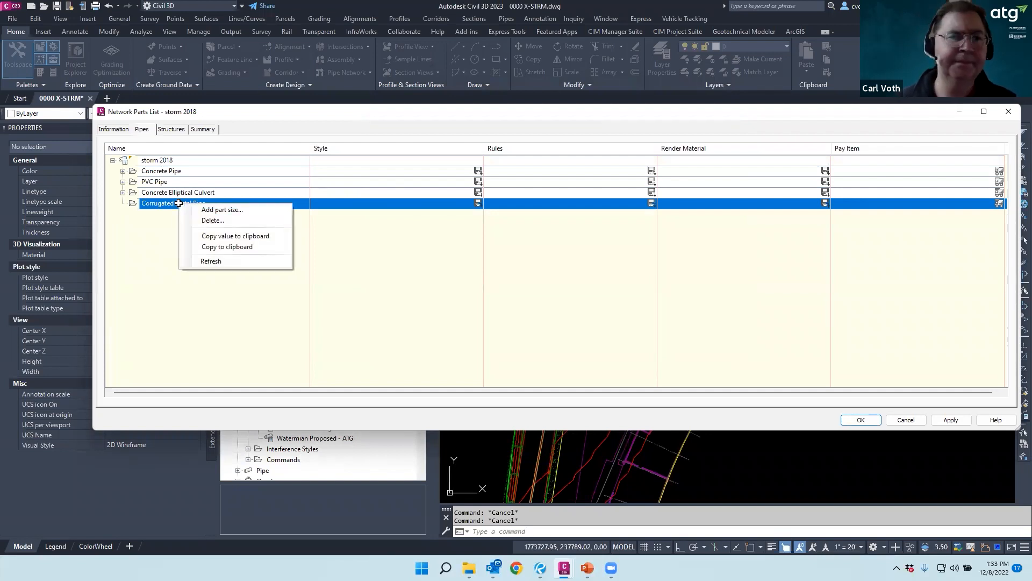
pyautogui.click(214, 211)
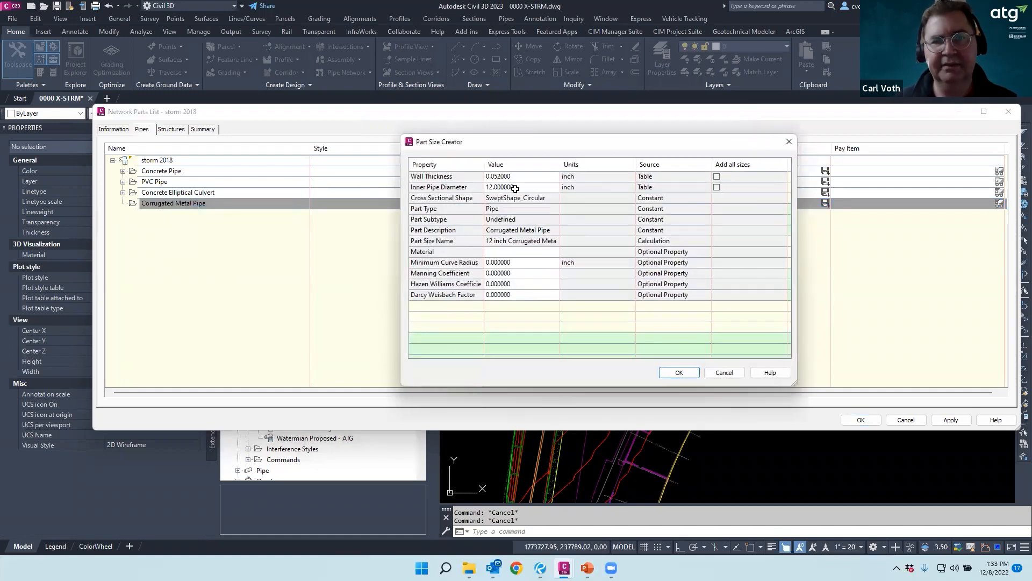
pyautogui.click(519, 188)
pyautogui.click(527, 188)
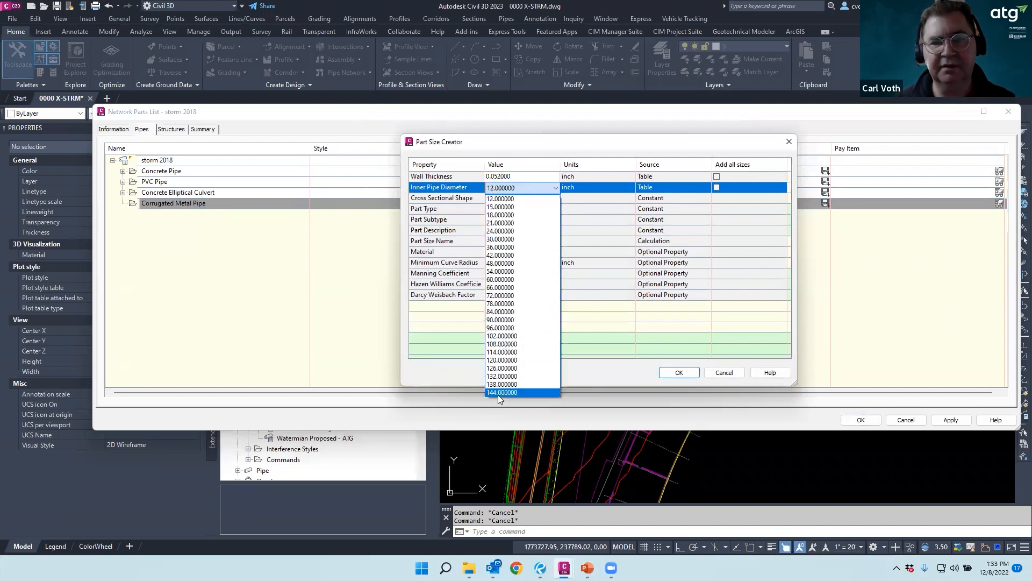
pyautogui.click(501, 207)
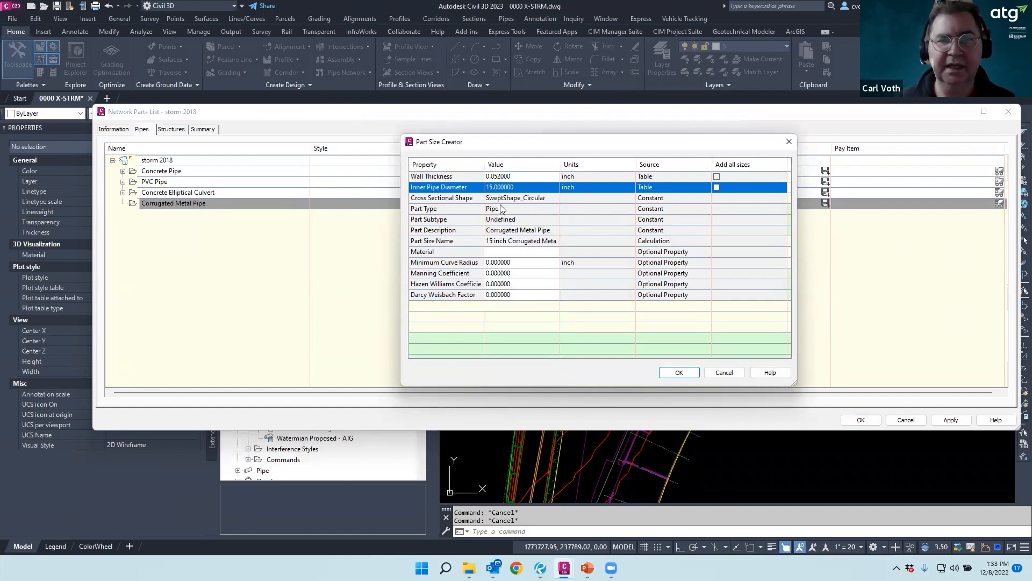
# Review the material options for the new Corrugated Metal Pipe size, and discard the part size and the parts list edits
pyautogui.click(499, 252)
pyautogui.click(515, 251)
pyautogui.click(555, 252)
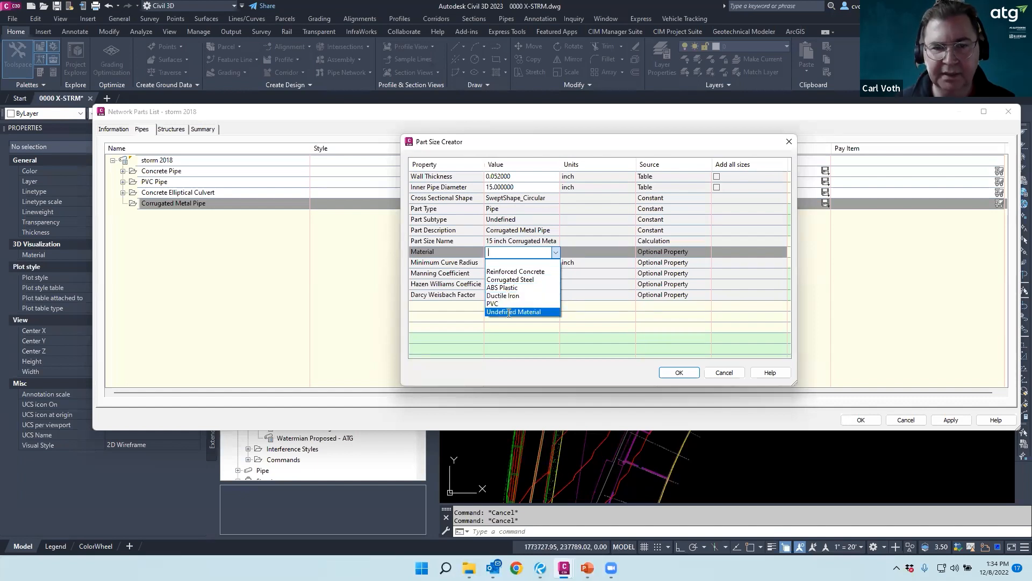
pyautogui.click(506, 251)
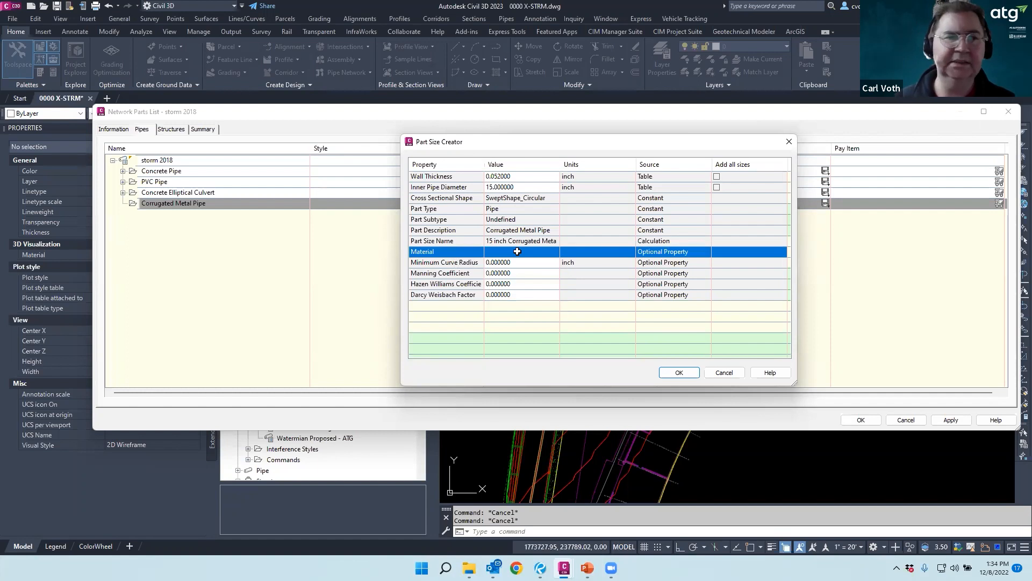
pyautogui.click(544, 253)
pyautogui.click(555, 252)
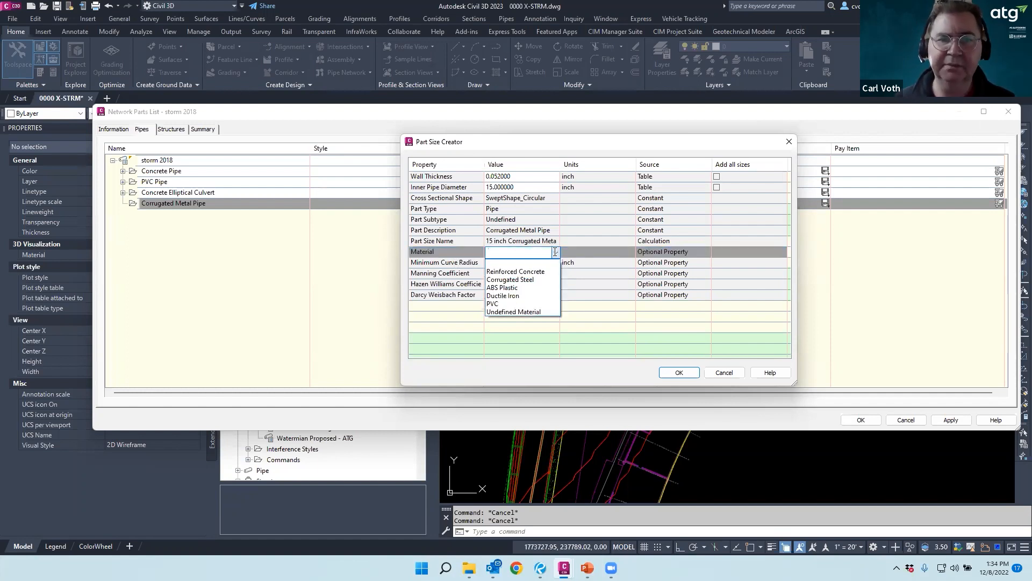
pyautogui.click(501, 237)
pyautogui.click(724, 373)
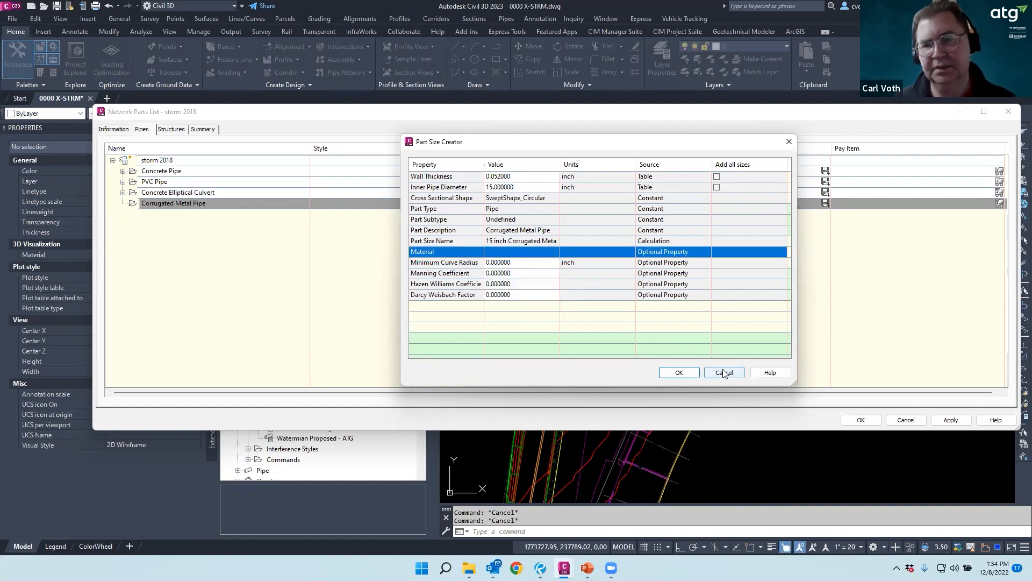
pyautogui.click(906, 420)
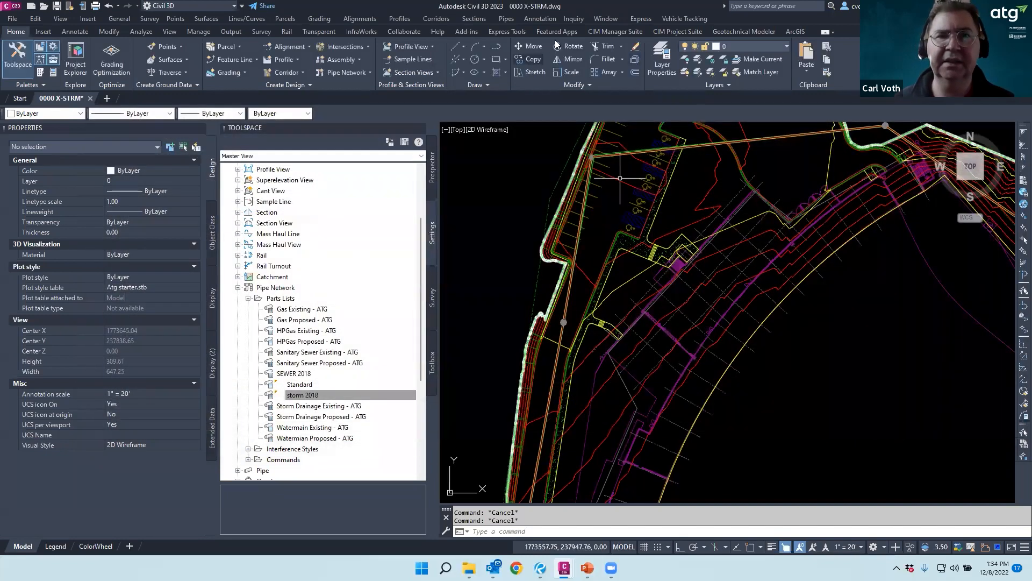
# Open the Corrugated Metal Pipe family from the circular pipes of the Pipe catalog in Part Builder for modification
pyautogui.click(507, 19)
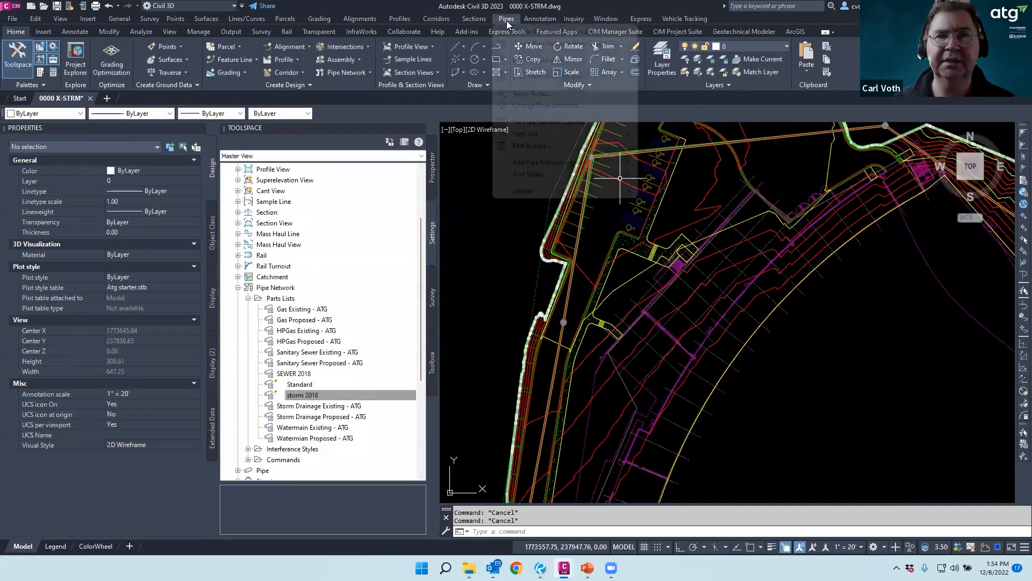
pyautogui.click(529, 146)
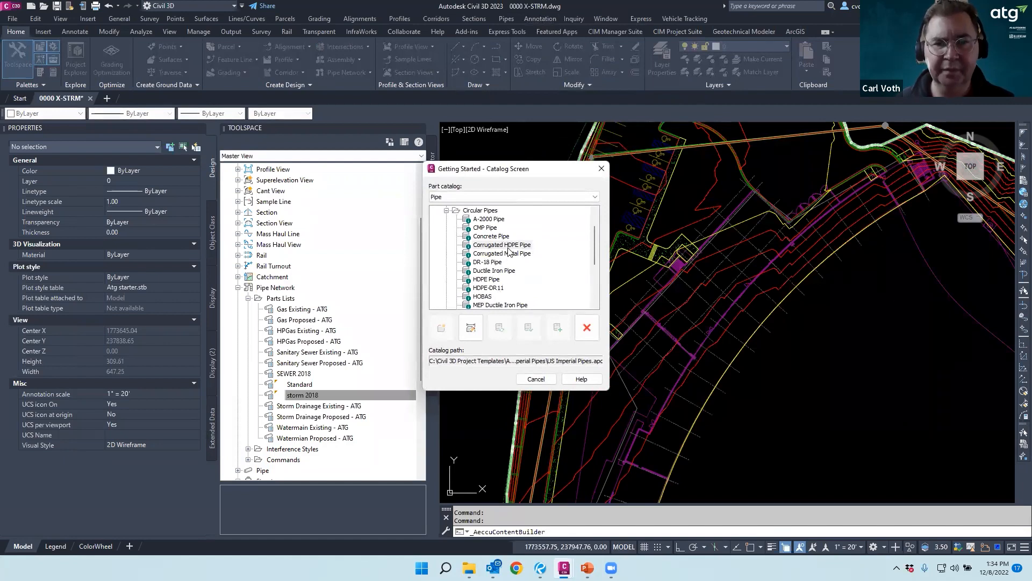
pyautogui.click(496, 255)
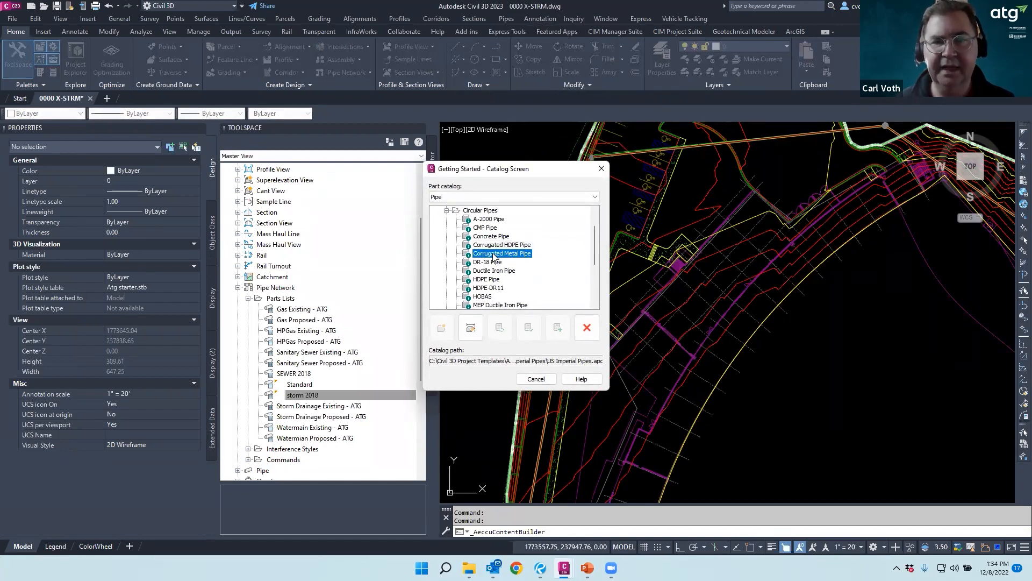
pyautogui.scroll(-1, 519, 253)
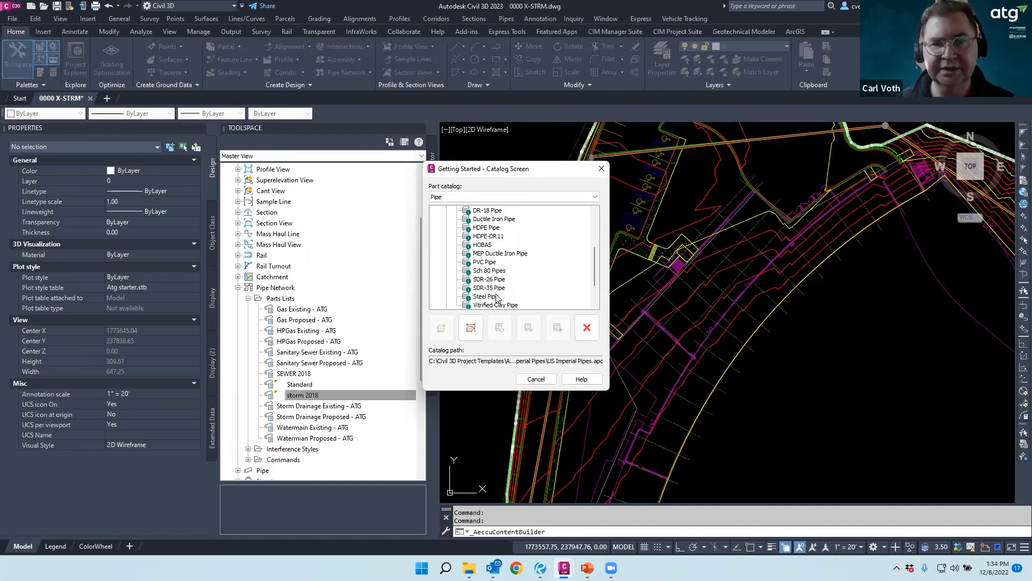
pyautogui.scroll(2, 500, 248)
pyautogui.click(489, 237)
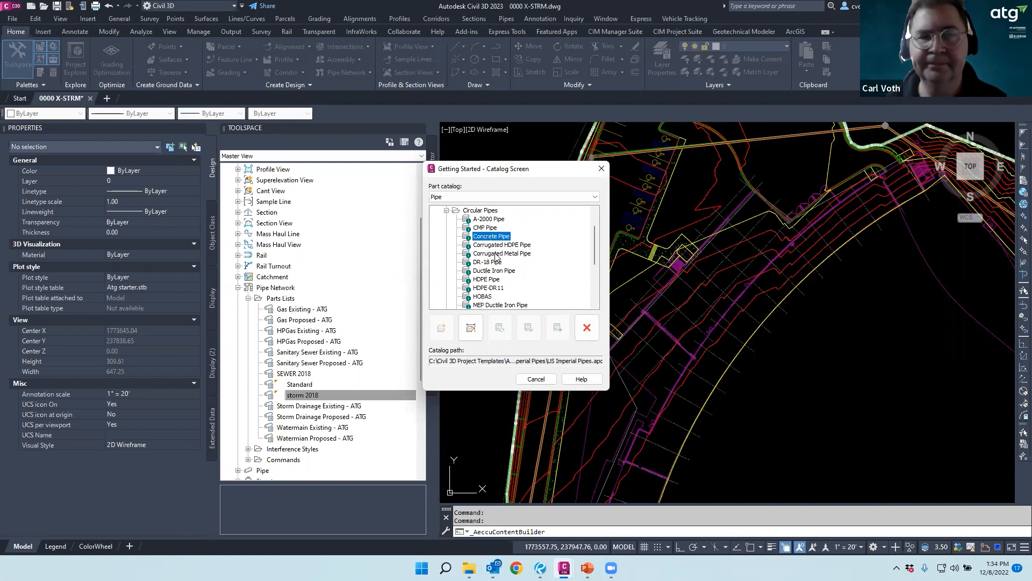
pyautogui.click(495, 254)
pyautogui.click(470, 327)
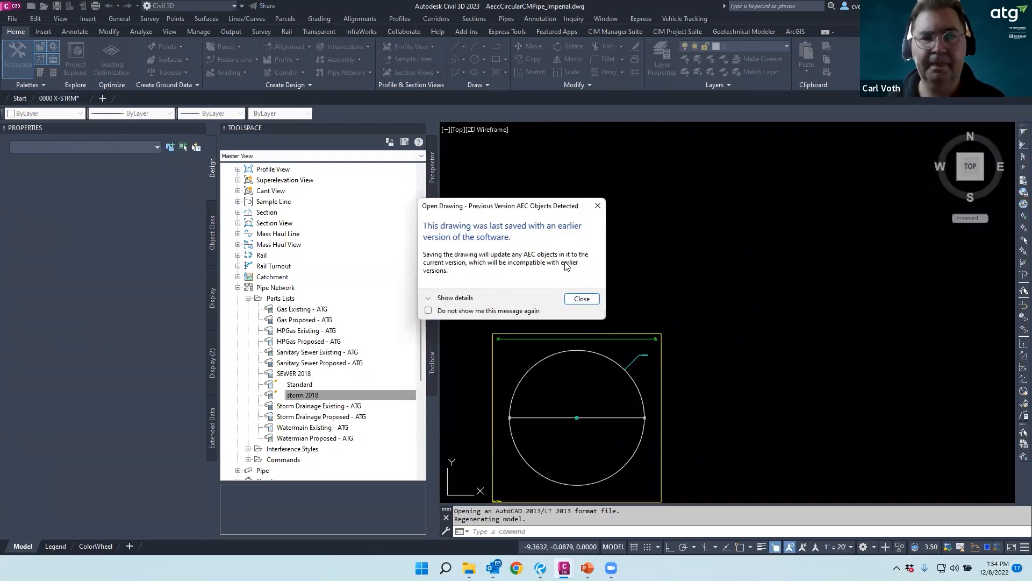
pyautogui.click(583, 299)
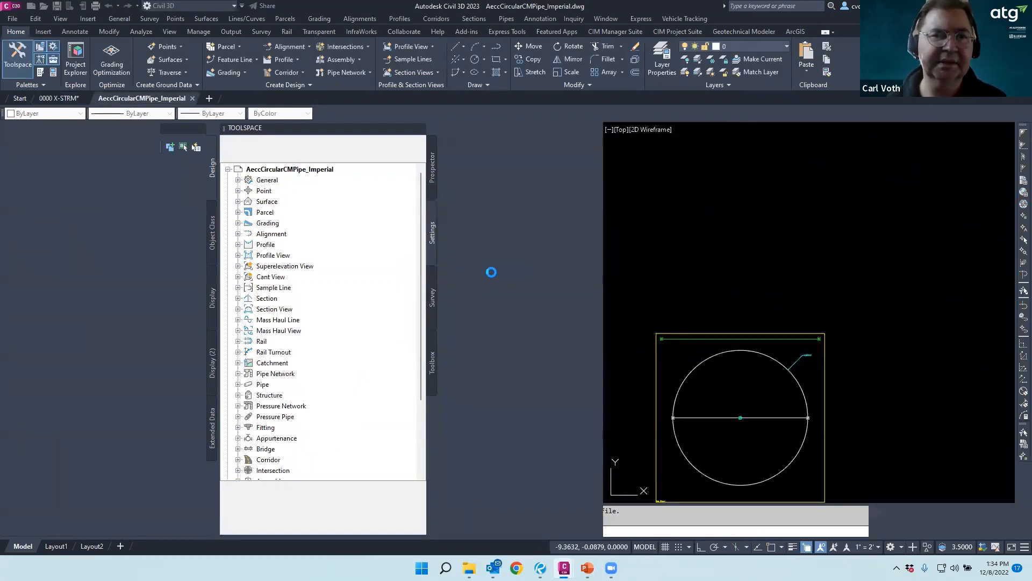
pyautogui.scroll(-4, 756, 237)
pyautogui.scroll(4, 761, 288)
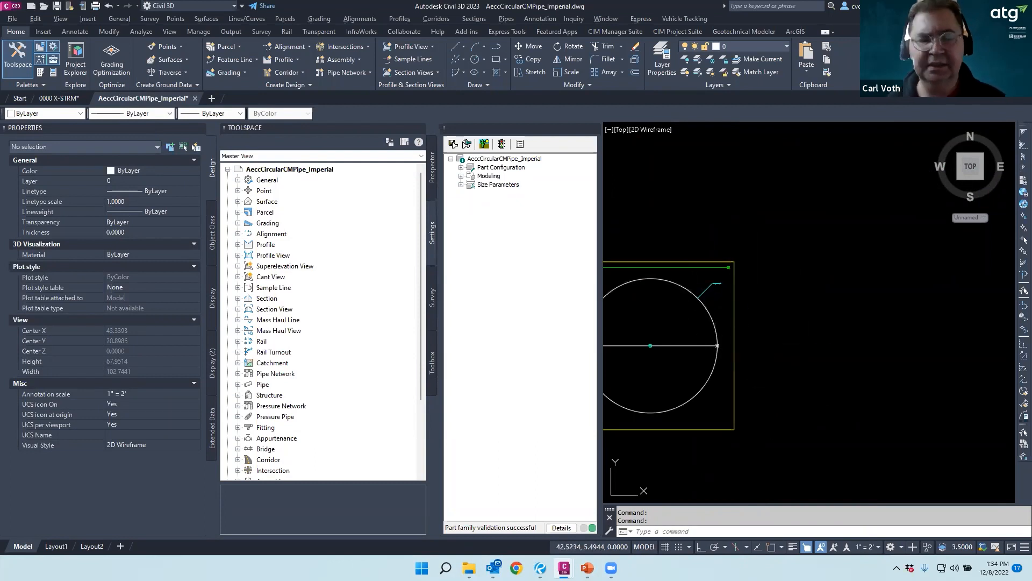
pyautogui.click(804, 415)
pyautogui.scroll(-1, 833, 382)
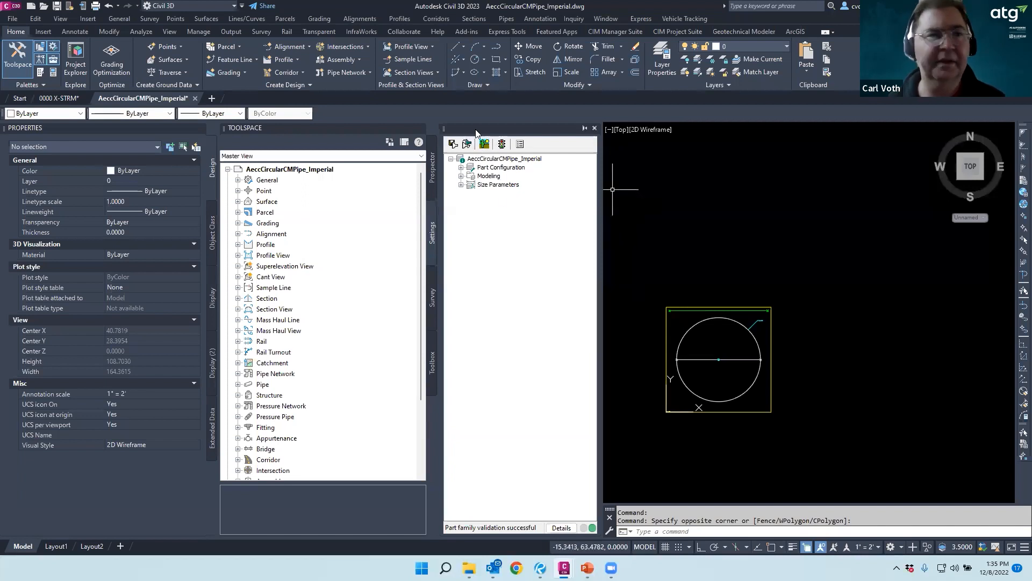
pyautogui.moveTo(126, 102)
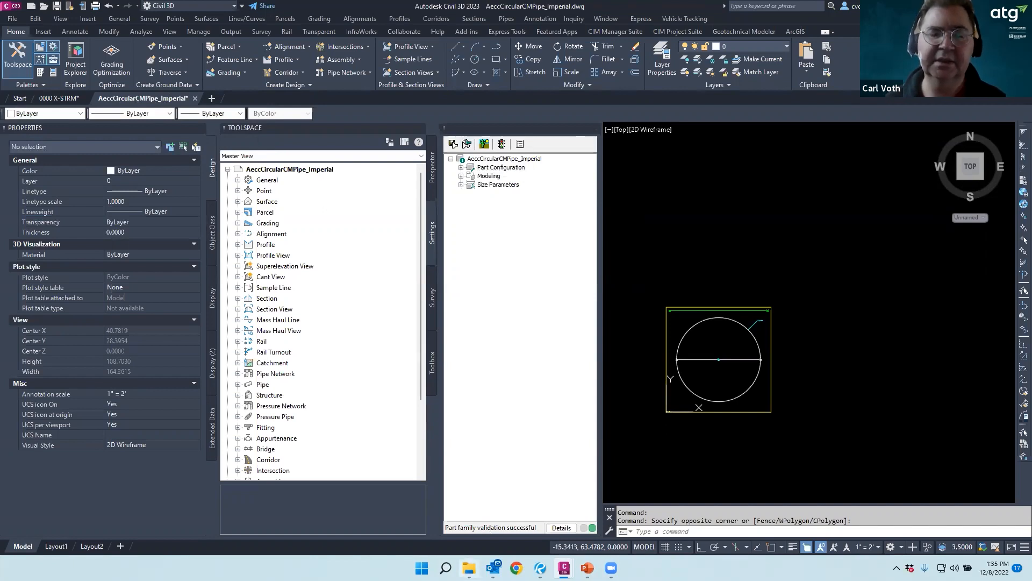
# Switch to File Explorer and browse to the C:\ProgramData\Autodesk\C3D 2023\enu\Pipes Catalog folder
pyautogui.moveTo(469, 567)
pyautogui.click(468, 514)
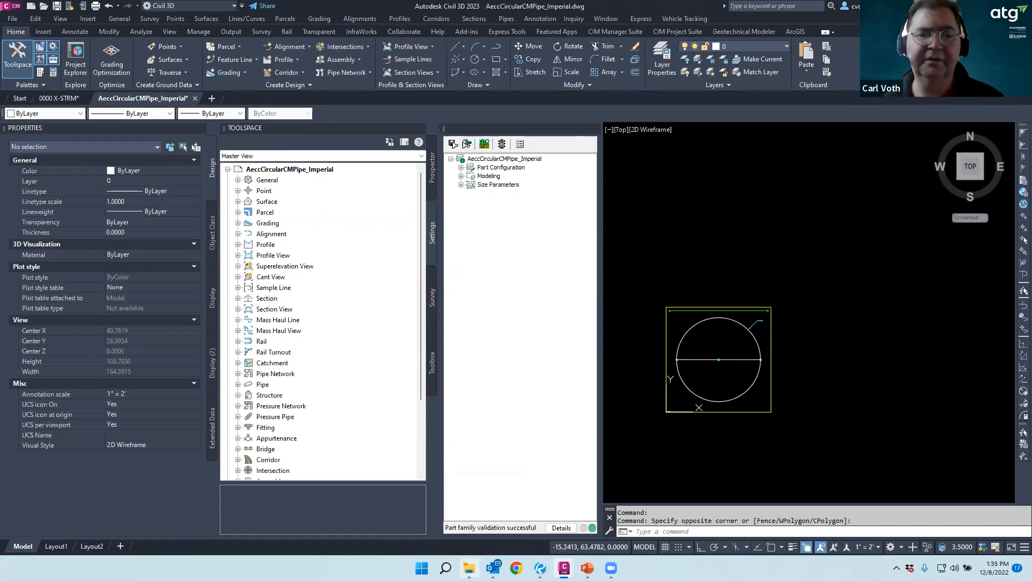
pyautogui.scroll(-4, 91, 161)
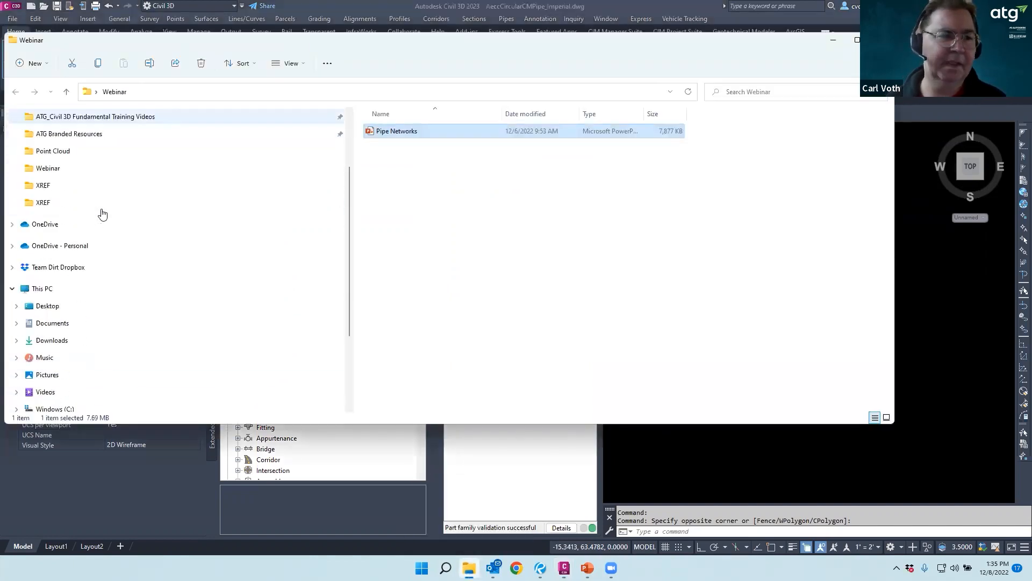
pyautogui.click(61, 392)
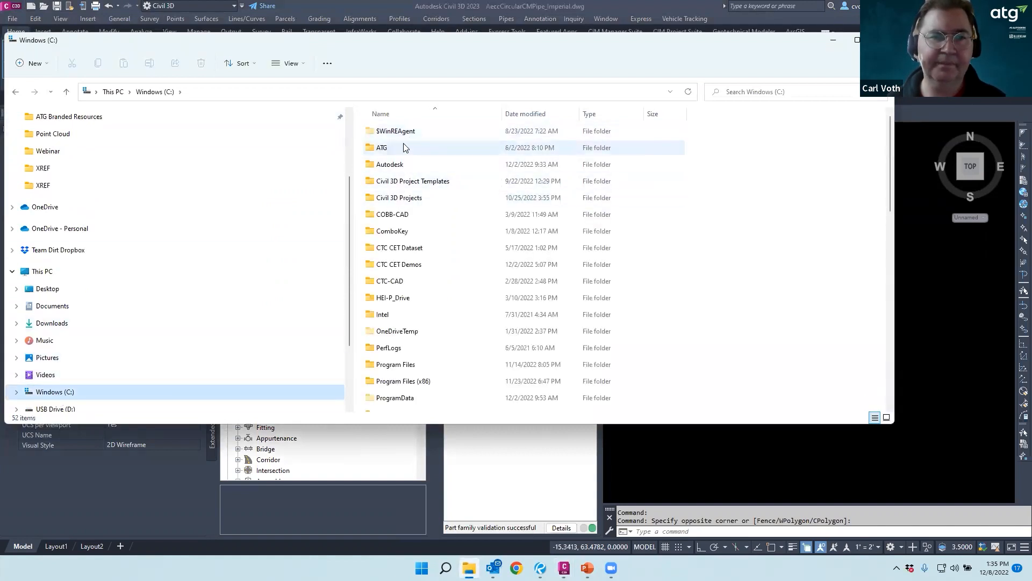
pyautogui.scroll(-4, 428, 250)
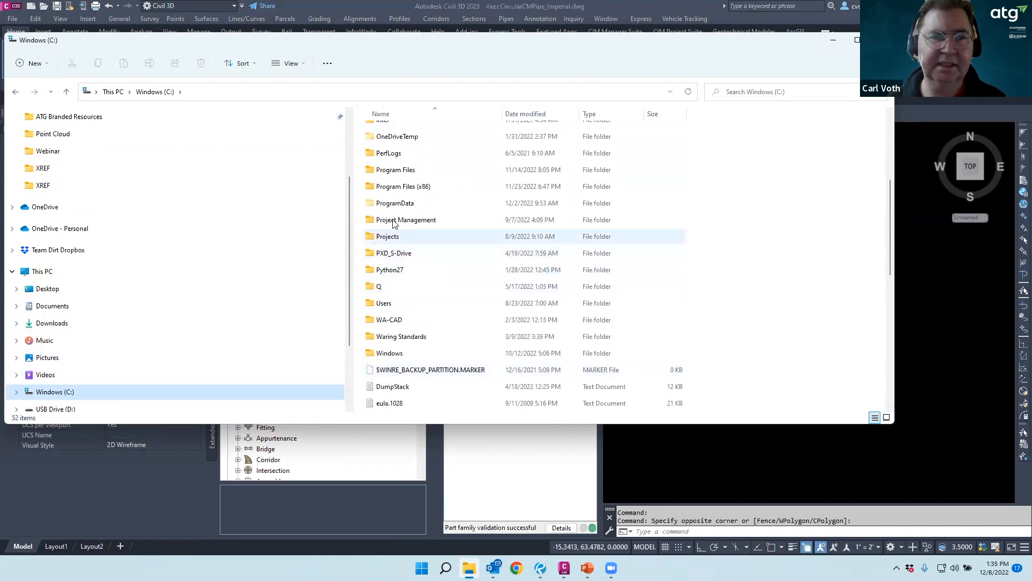
pyautogui.doubleClick(395, 203)
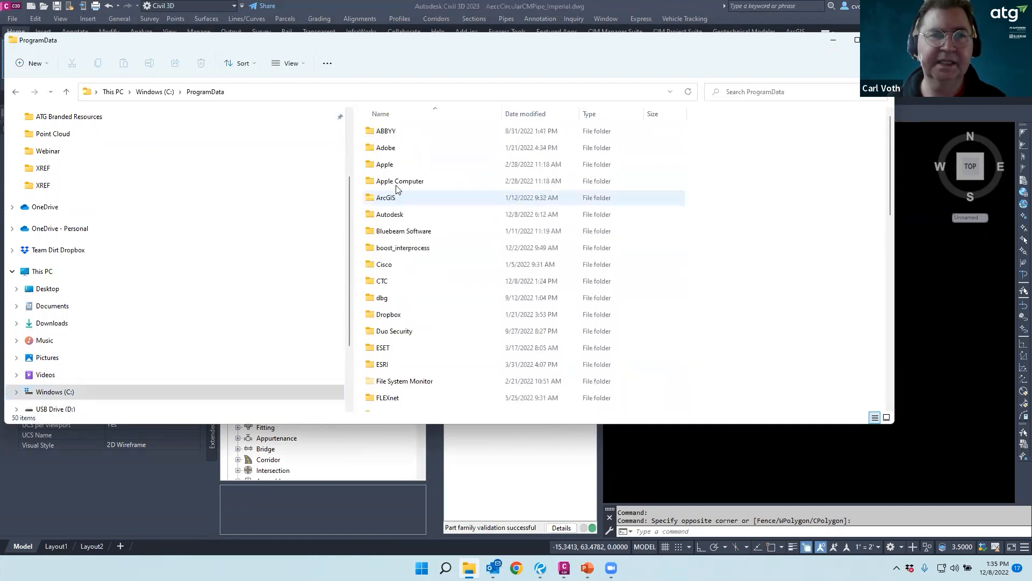
pyautogui.doubleClick(391, 215)
pyautogui.scroll(-4, 435, 223)
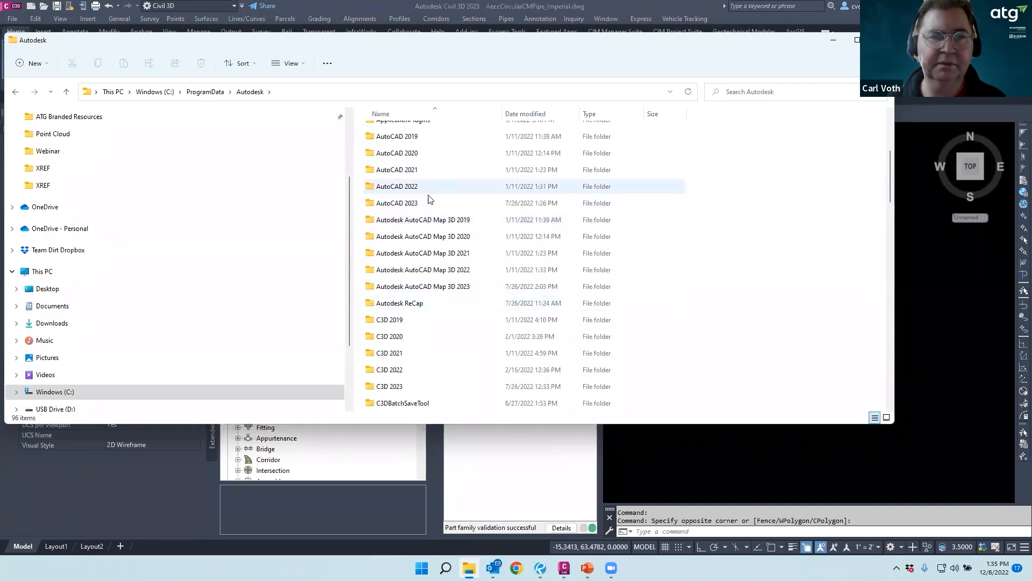
pyautogui.doubleClick(392, 387)
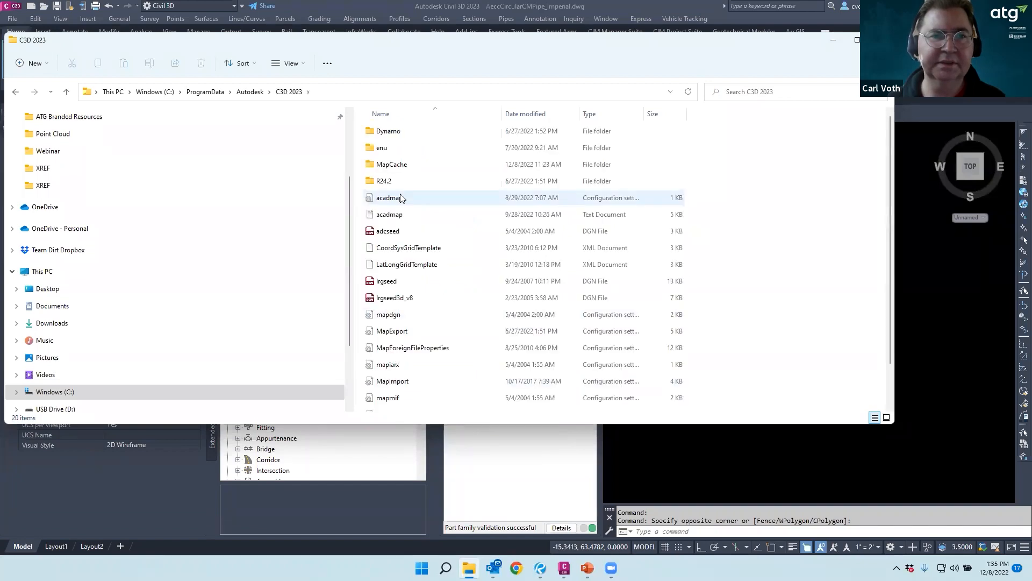
pyautogui.doubleClick(383, 148)
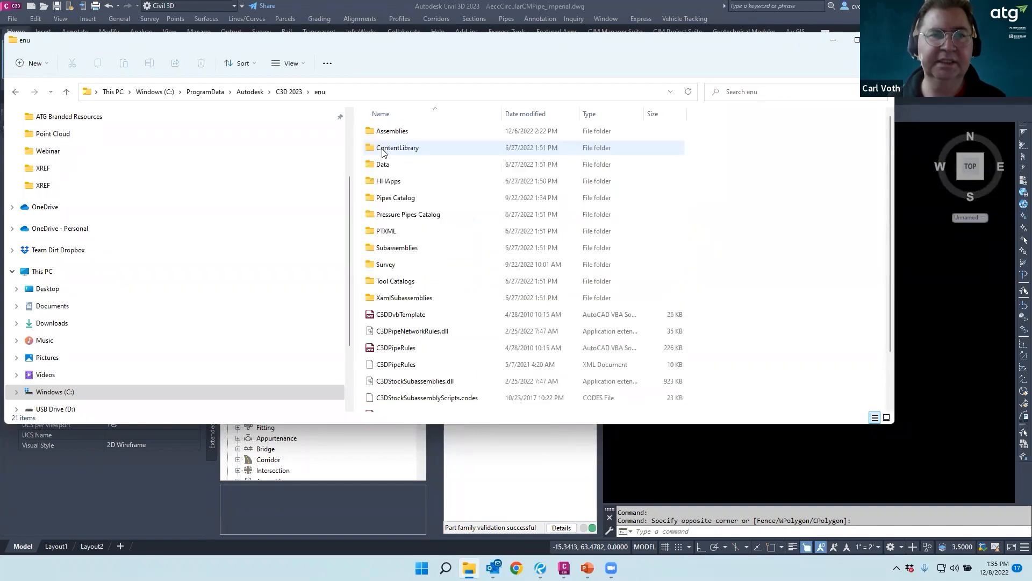
pyautogui.doubleClick(395, 198)
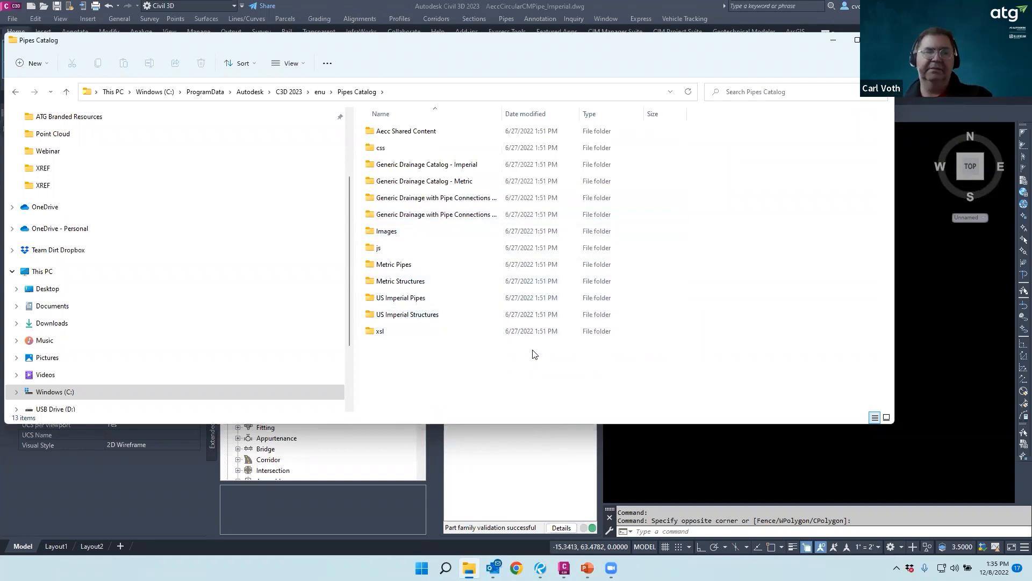
# Inspect the CVI\CVI Standards\1-CAD Support\Civil3D folder on the USB drive (D:), and return to Civil 3D
pyautogui.hotkey('alt', 'Left')
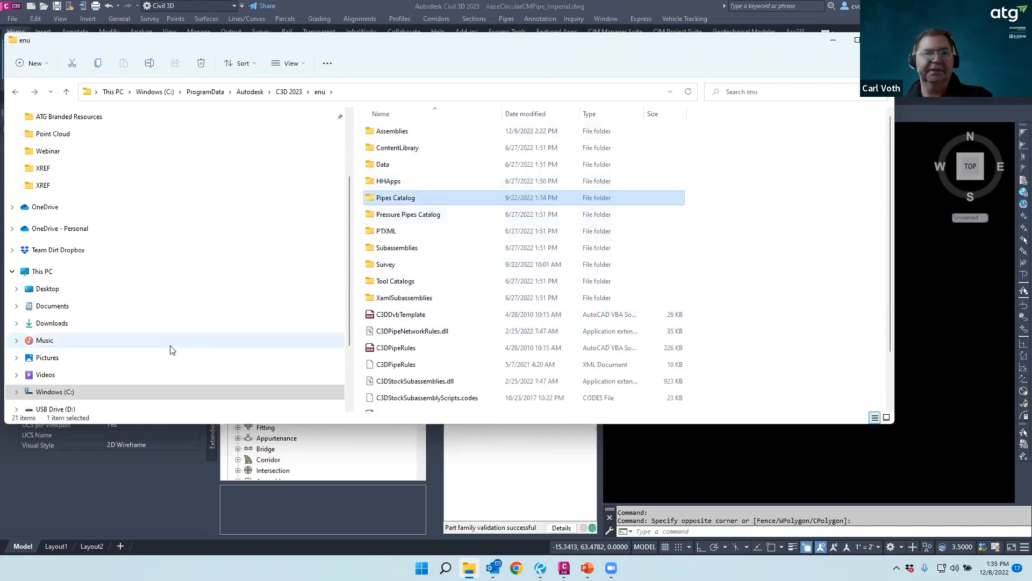
pyautogui.scroll(-1, 52, 260)
pyautogui.click(54, 340)
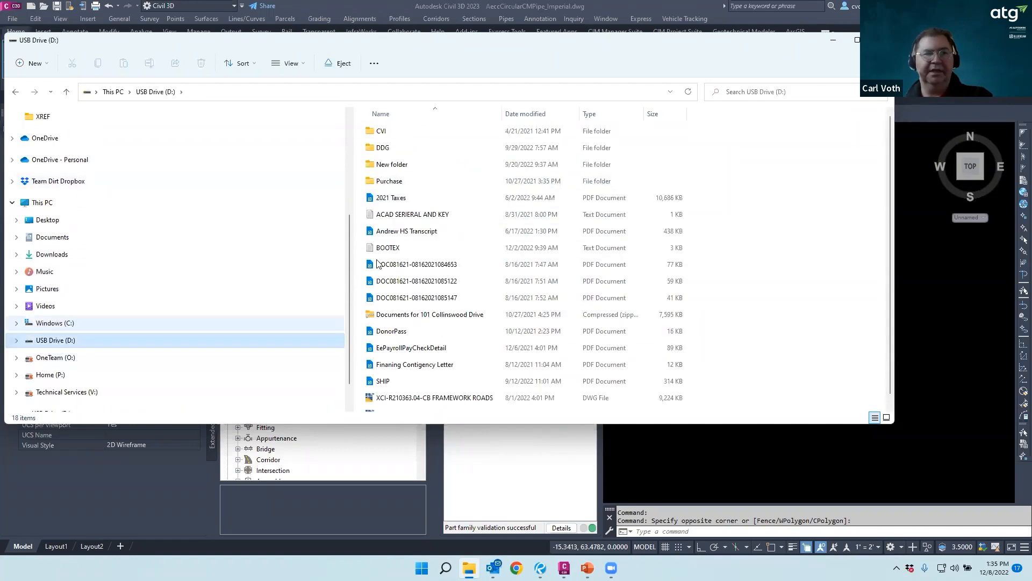
pyautogui.doubleClick(381, 131)
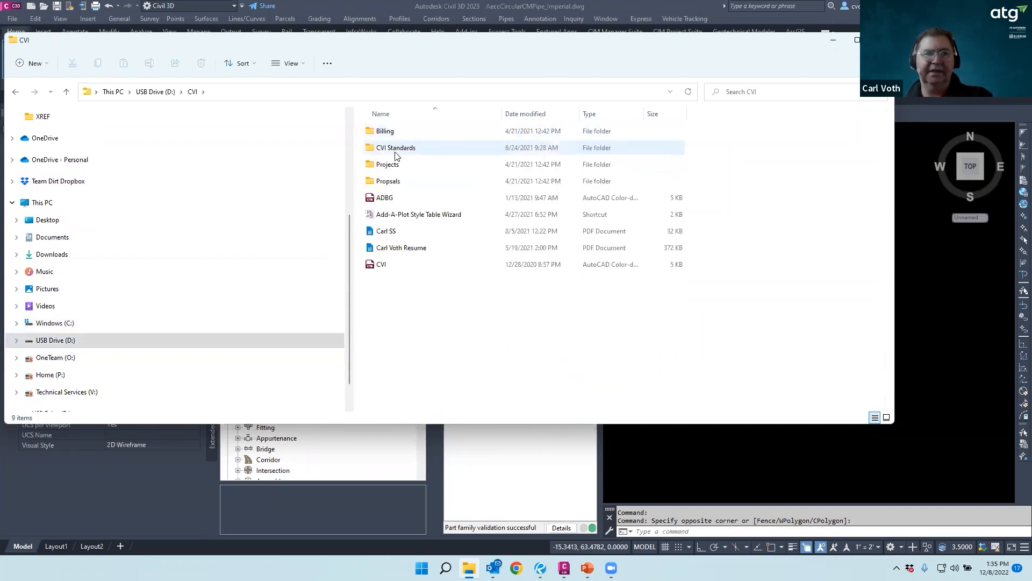
pyautogui.doubleClick(395, 148)
pyautogui.doubleClick(400, 153)
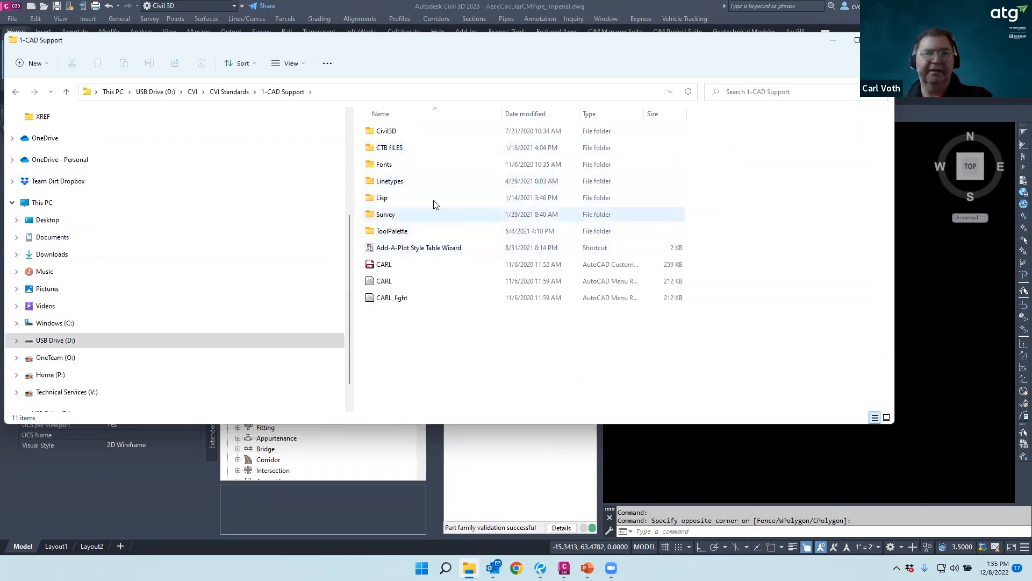
pyautogui.doubleClick(386, 132)
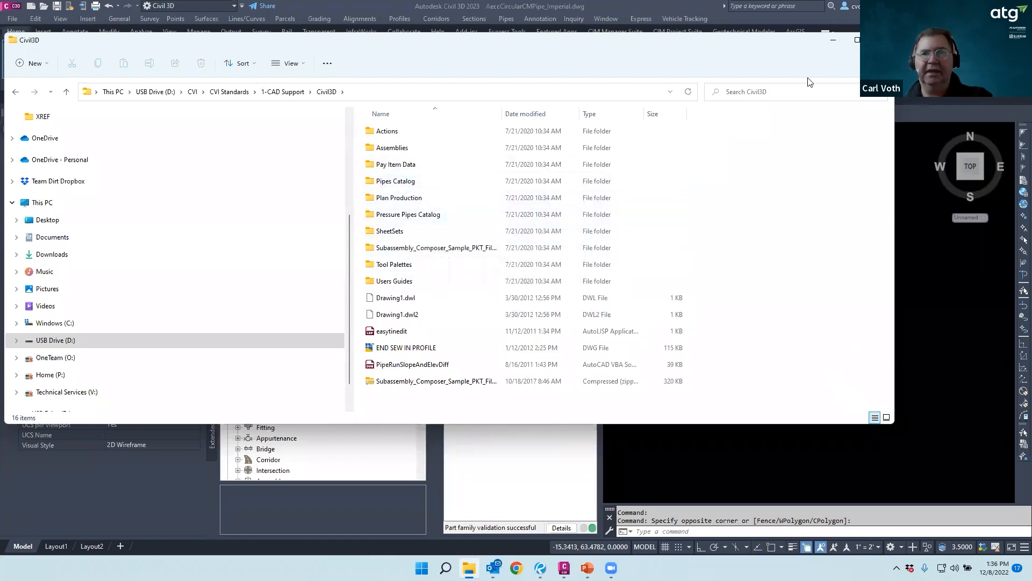
pyautogui.click(833, 43)
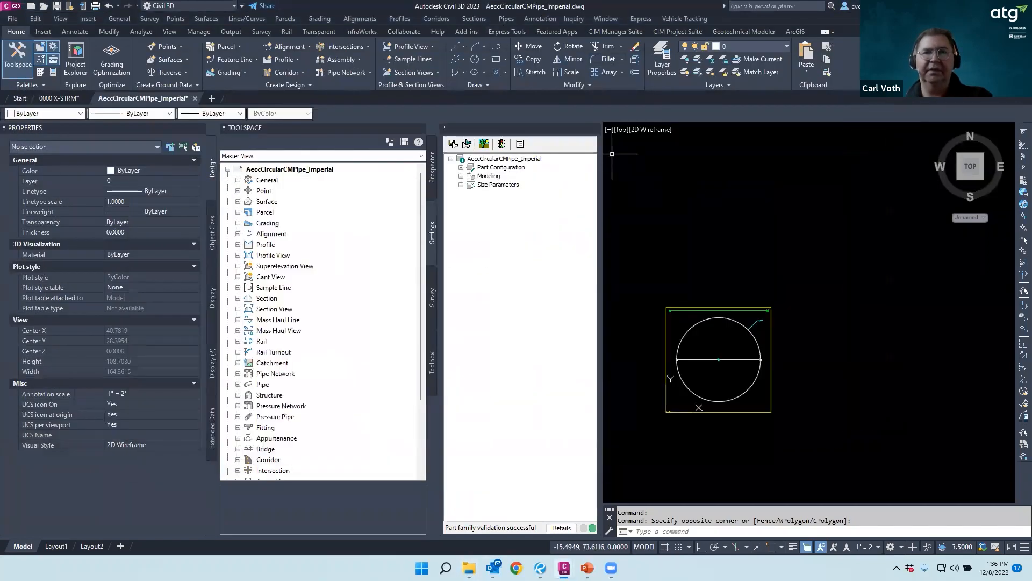
# Check the Pipe Network Catalog Settings and browse the contents of the catalog folder, leaving both without changes
pyautogui.click(506, 19)
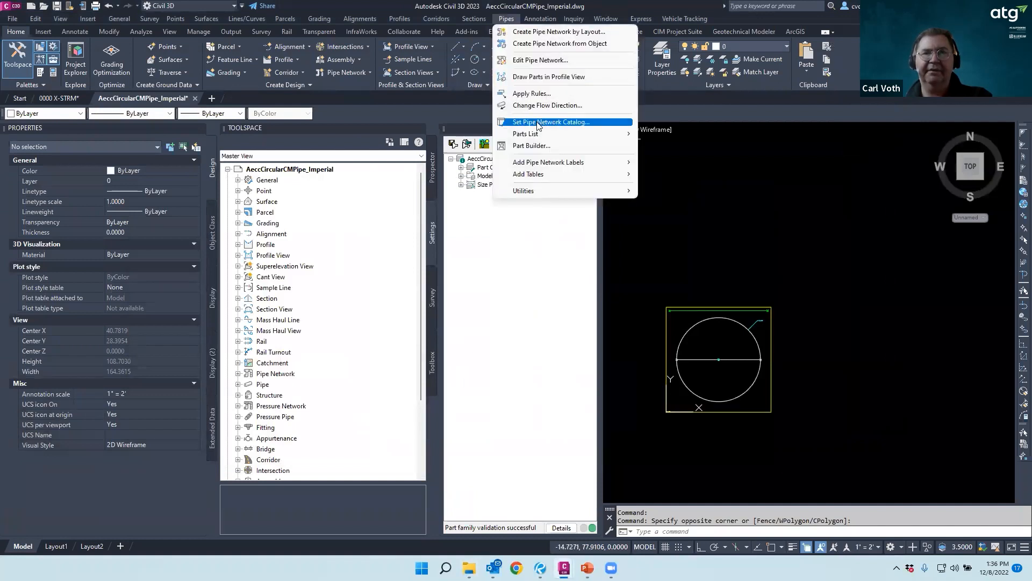
pyautogui.click(537, 123)
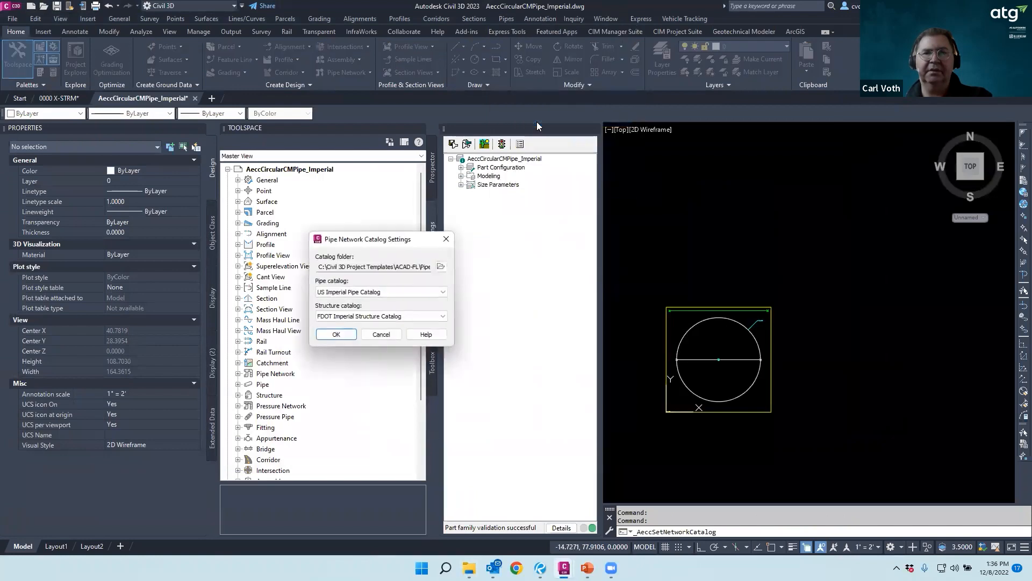
pyautogui.click(441, 267)
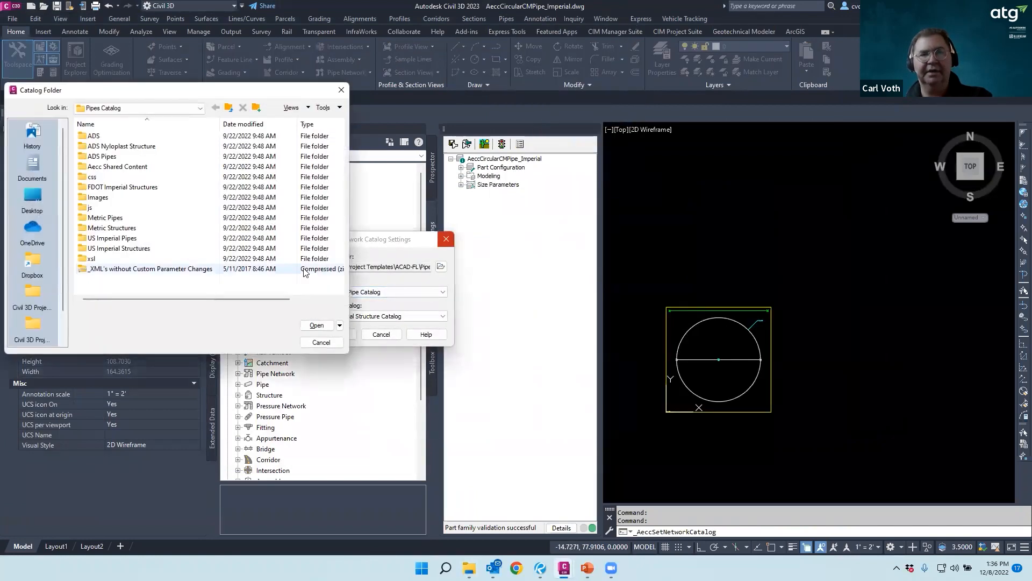
pyautogui.click(321, 342)
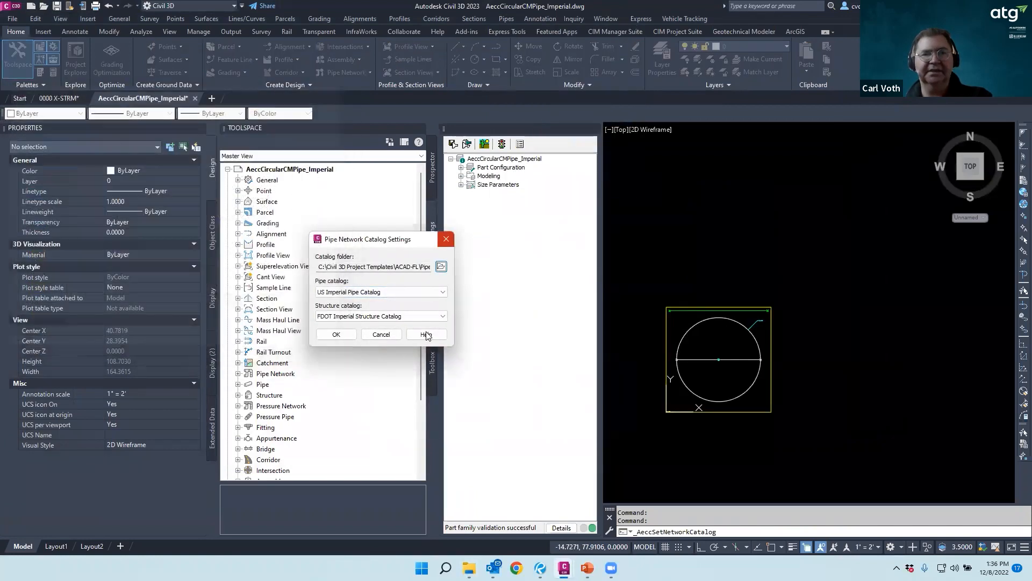
pyautogui.click(381, 334)
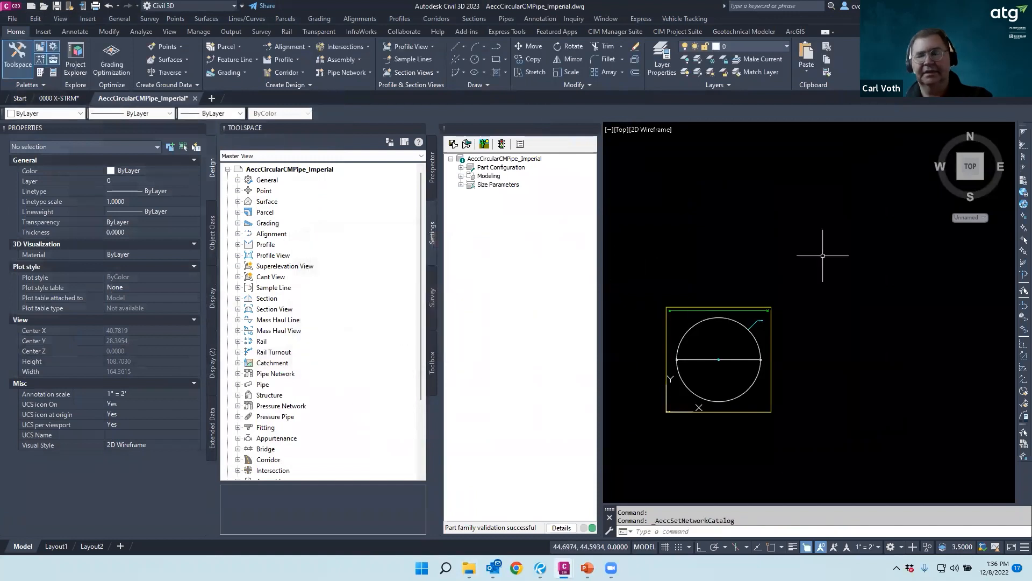
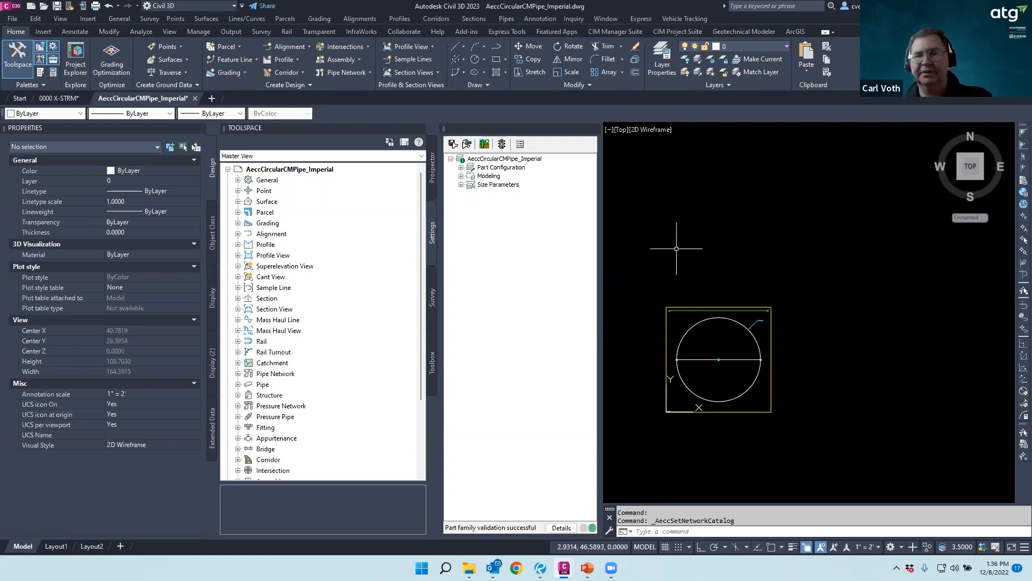
# Try adding the Material parameter to the size parameters of the Corrugated Metal Pipe family
pyautogui.click(461, 185)
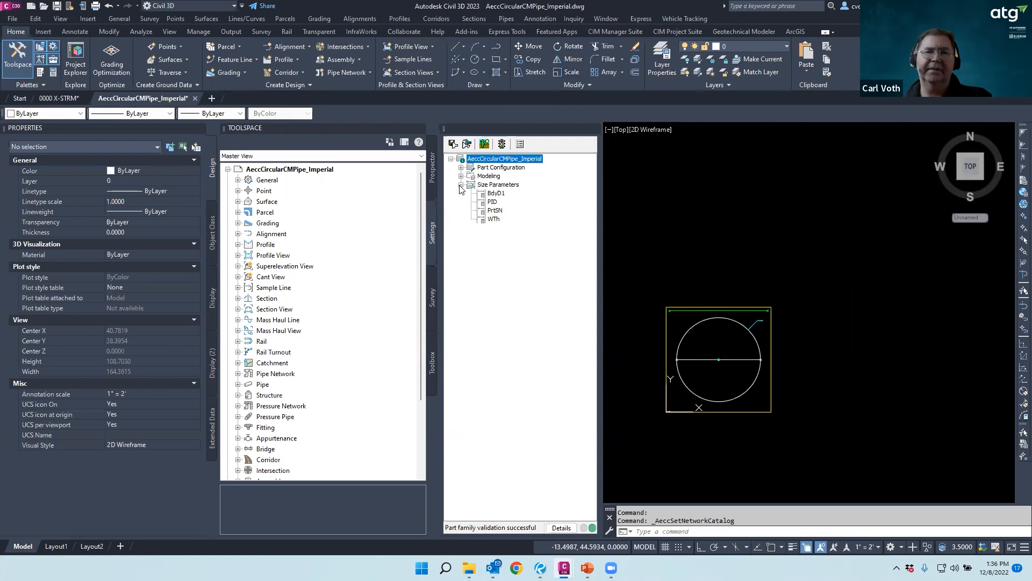
pyautogui.click(504, 187)
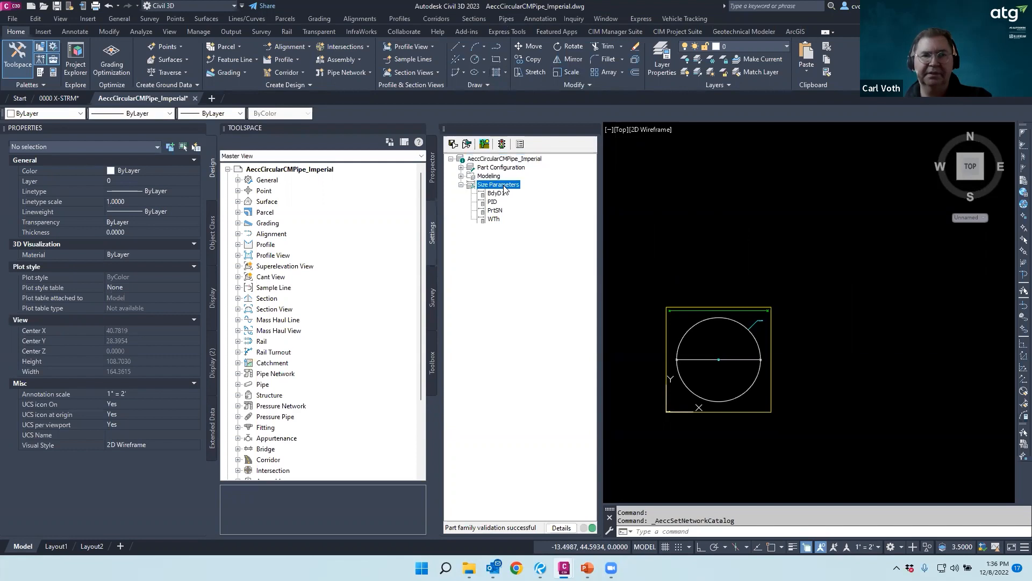
pyautogui.rightClick(505, 188)
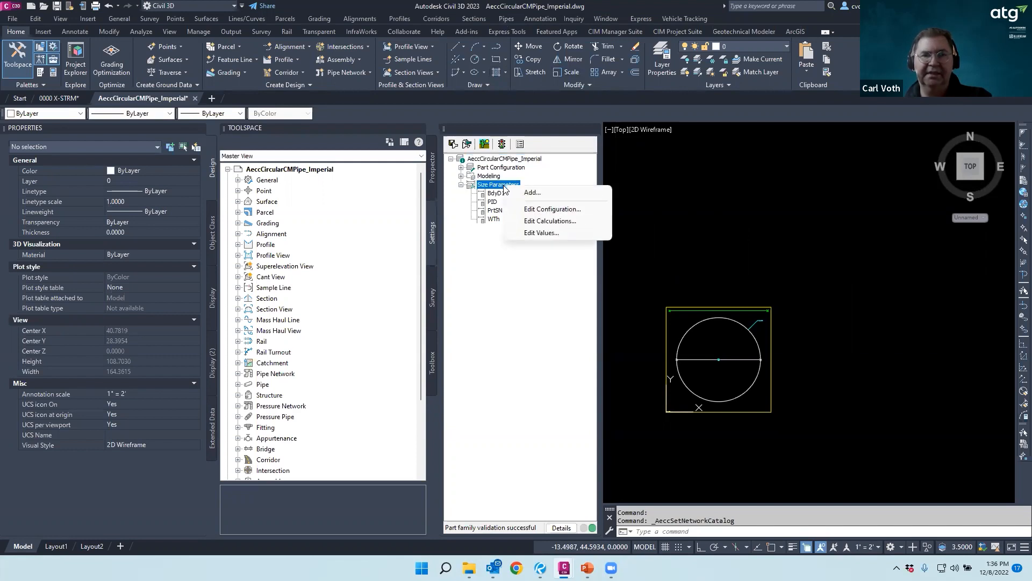
pyautogui.click(529, 192)
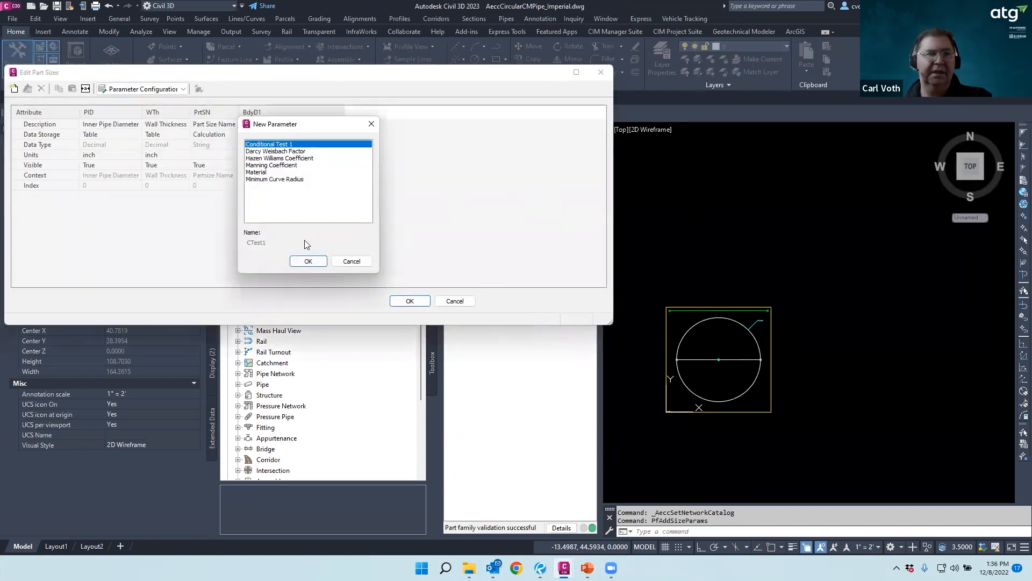
pyautogui.click(255, 172)
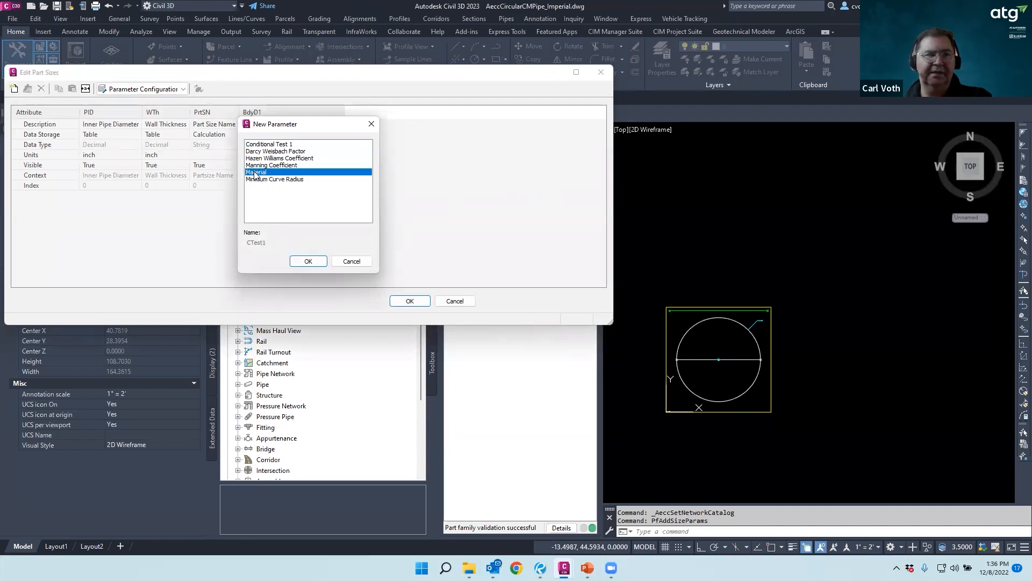
pyautogui.click(308, 262)
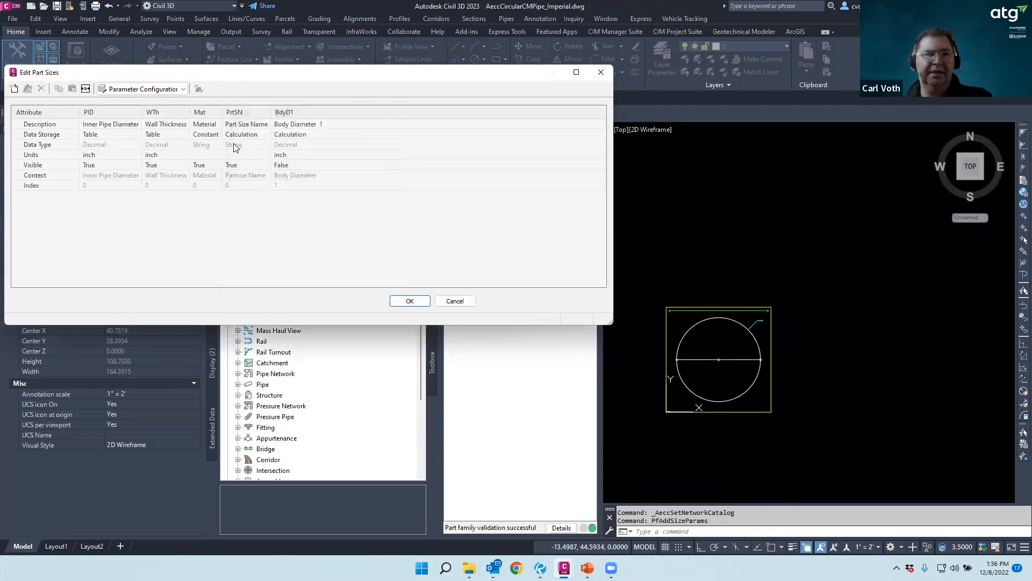
pyautogui.click(185, 89)
pyautogui.click(185, 89)
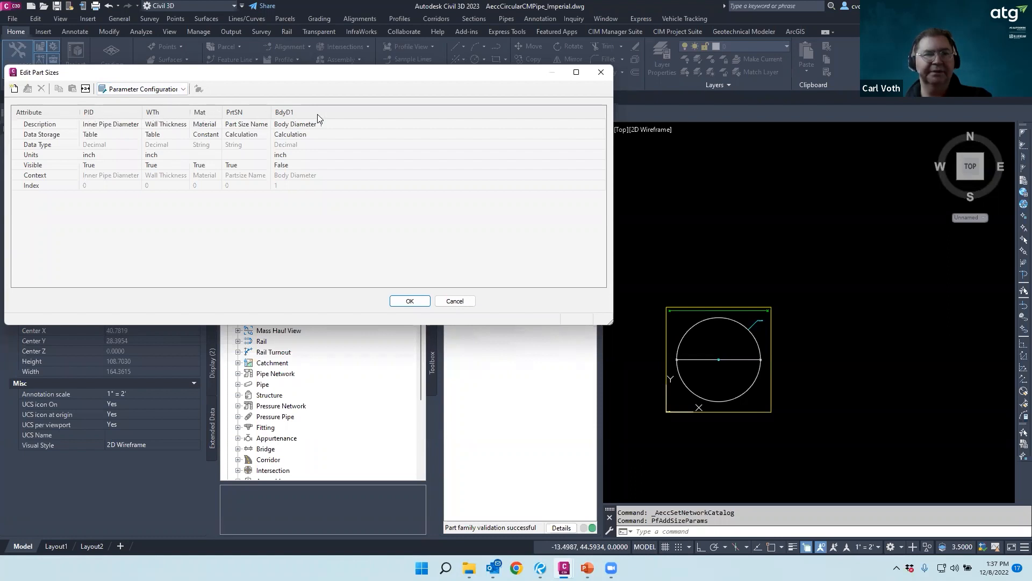
# Set the data storage of the new Material parameter to Table
pyautogui.click(211, 134)
pyautogui.click(219, 134)
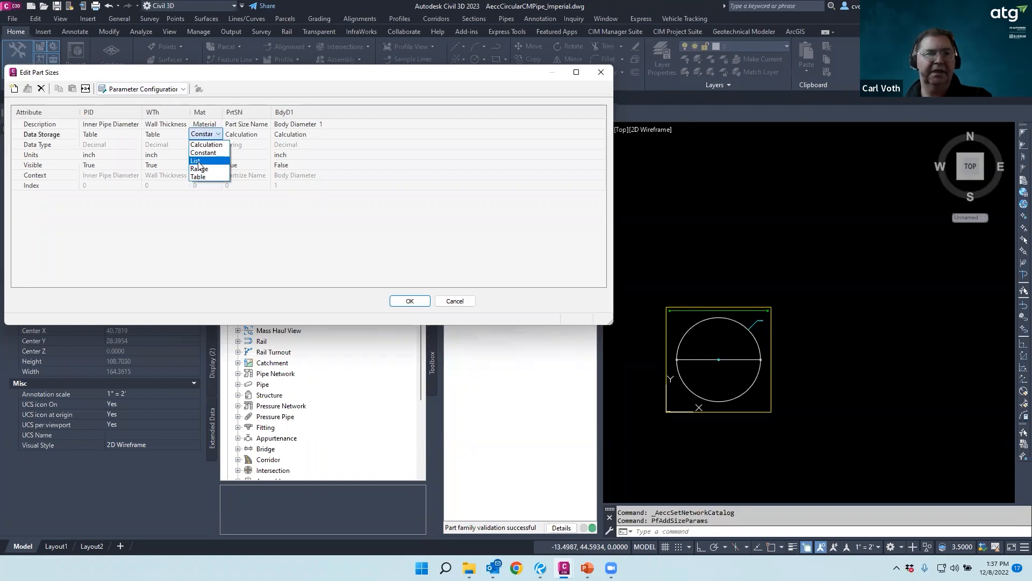
pyautogui.click(199, 162)
pyautogui.click(217, 134)
pyautogui.click(199, 177)
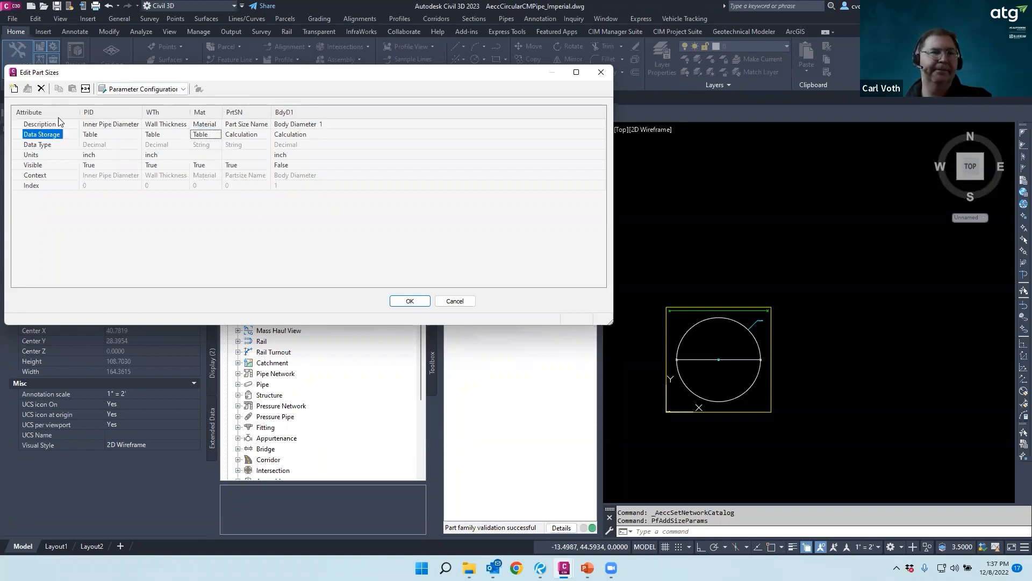
# Try to edit the first Material value in the part size values, and abandon the part size edits
pyautogui.click(183, 89)
pyautogui.click(127, 121)
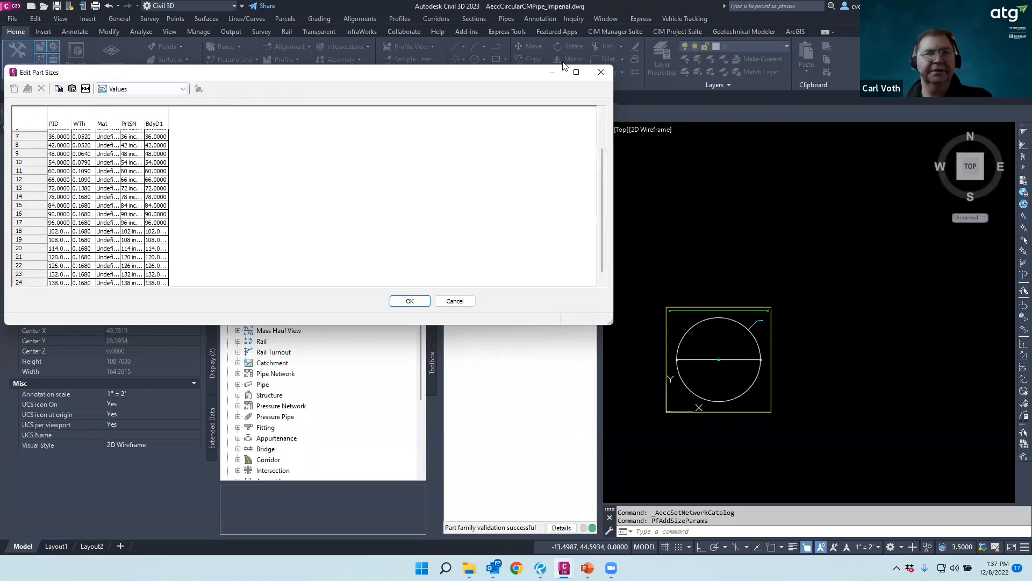
pyautogui.click(575, 72)
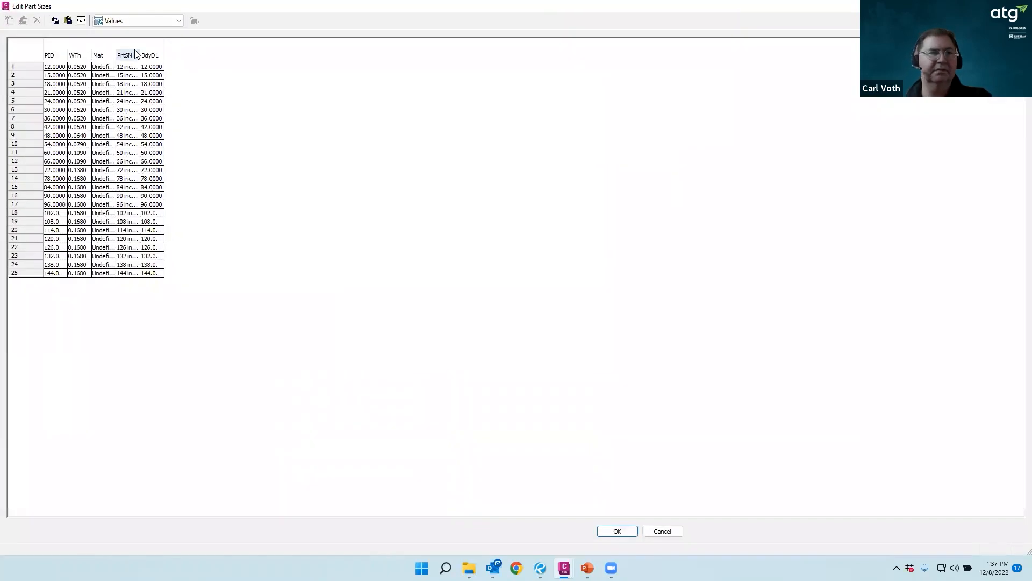
pyautogui.click(104, 67)
pyautogui.click(104, 66)
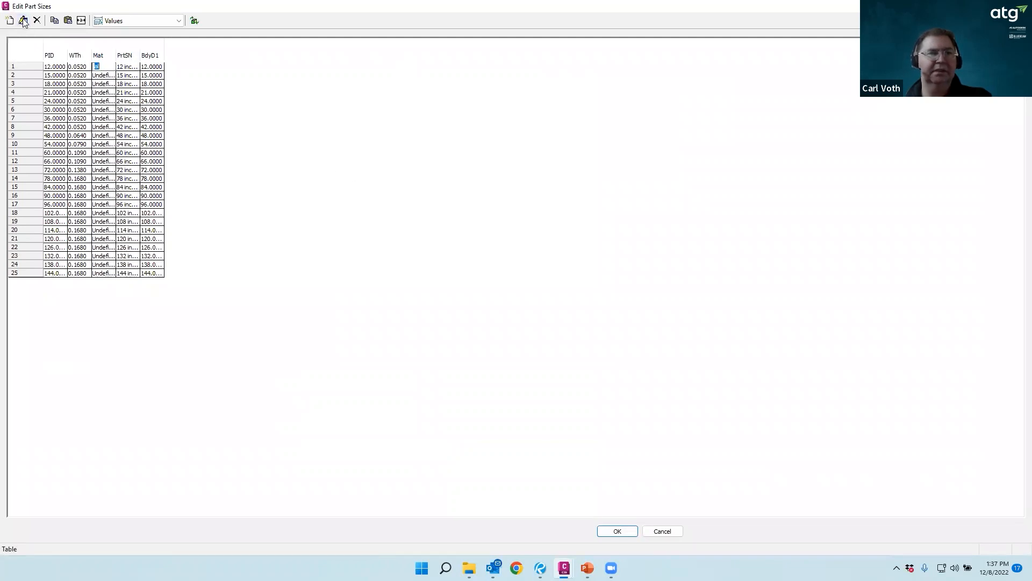
pyautogui.click(268, 191)
pyautogui.press('Escape')
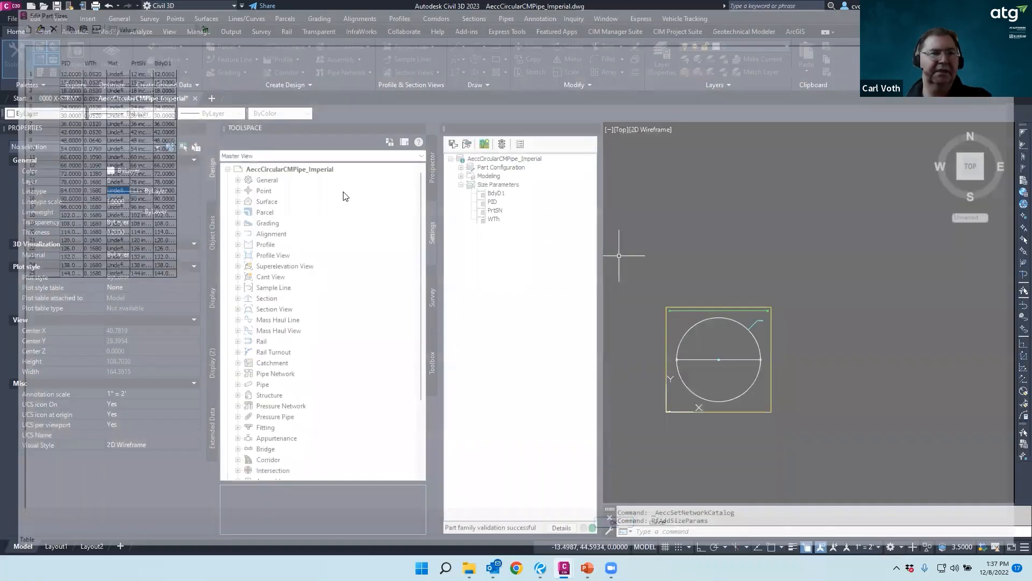
# Add the Material parameter to the pipe family's size parameters with its default constant data storage
pyautogui.rightClick(505, 186)
pyautogui.click(532, 192)
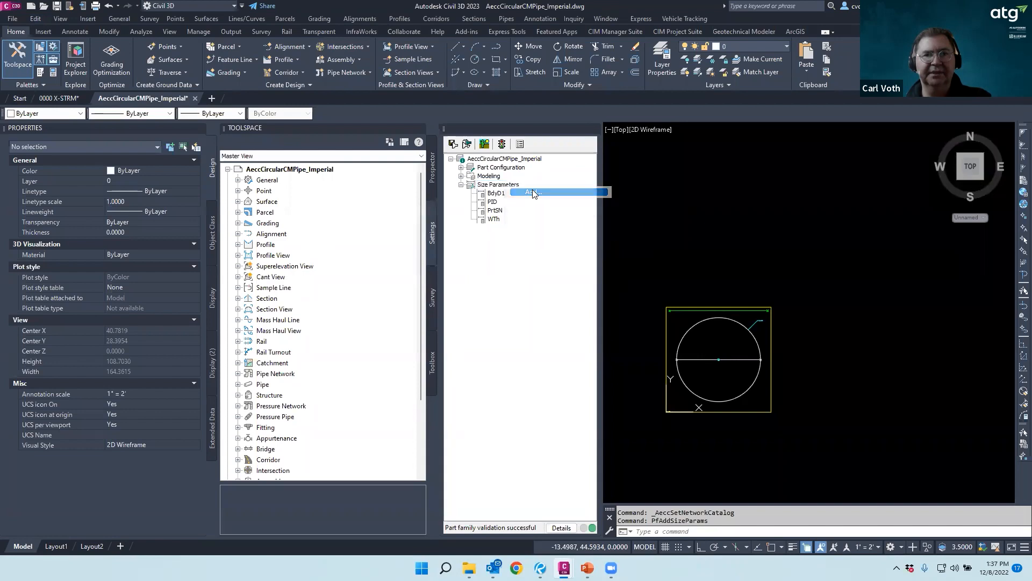
pyautogui.click(263, 180)
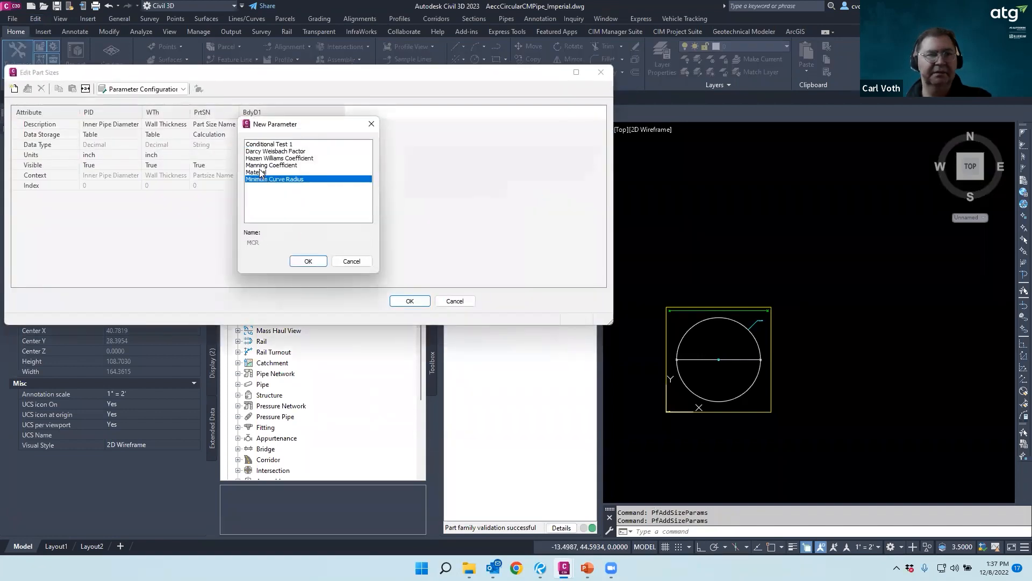
pyautogui.click(261, 173)
pyautogui.click(305, 259)
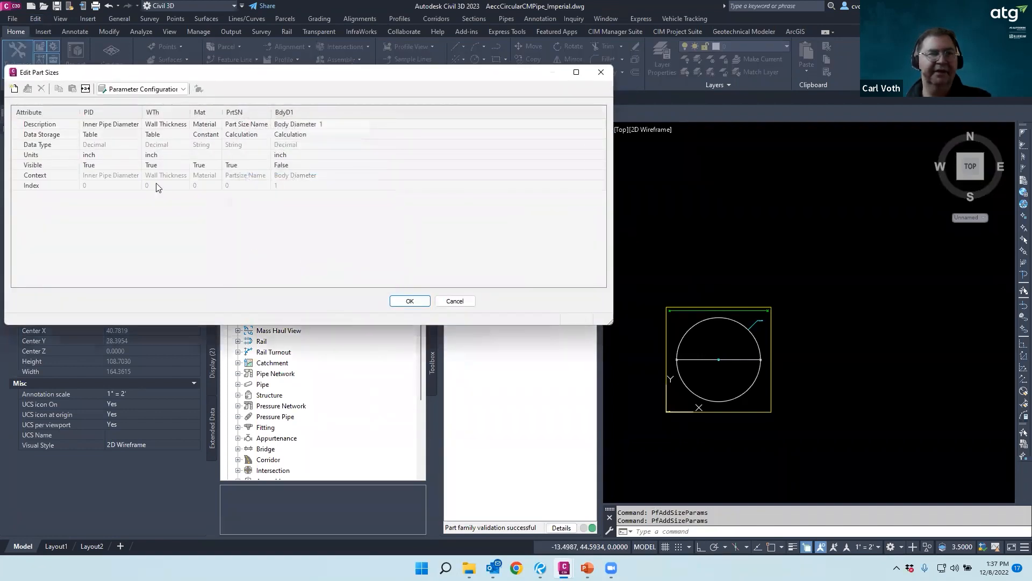
# Set the constant Material value to CMP in the part size values and accept the part sizes
pyautogui.click(183, 89)
pyautogui.click(142, 125)
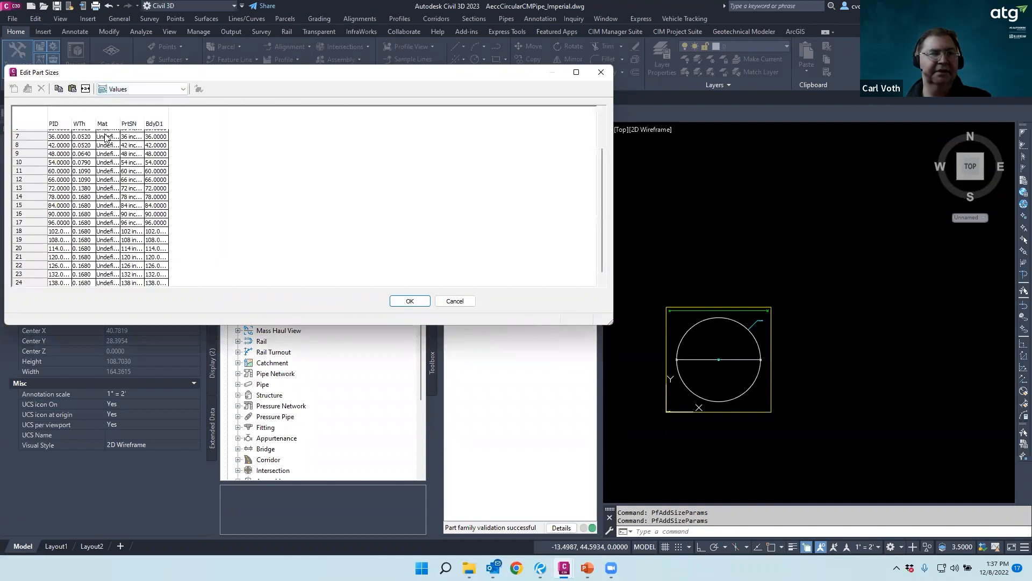
pyautogui.scroll(2, 108, 135)
pyautogui.click(107, 135)
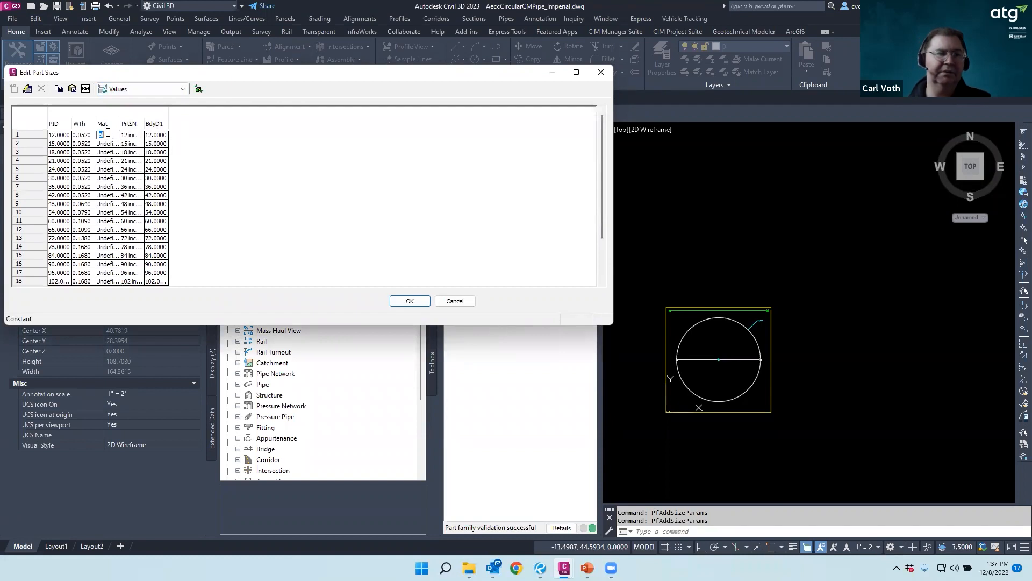
pyautogui.write('c')
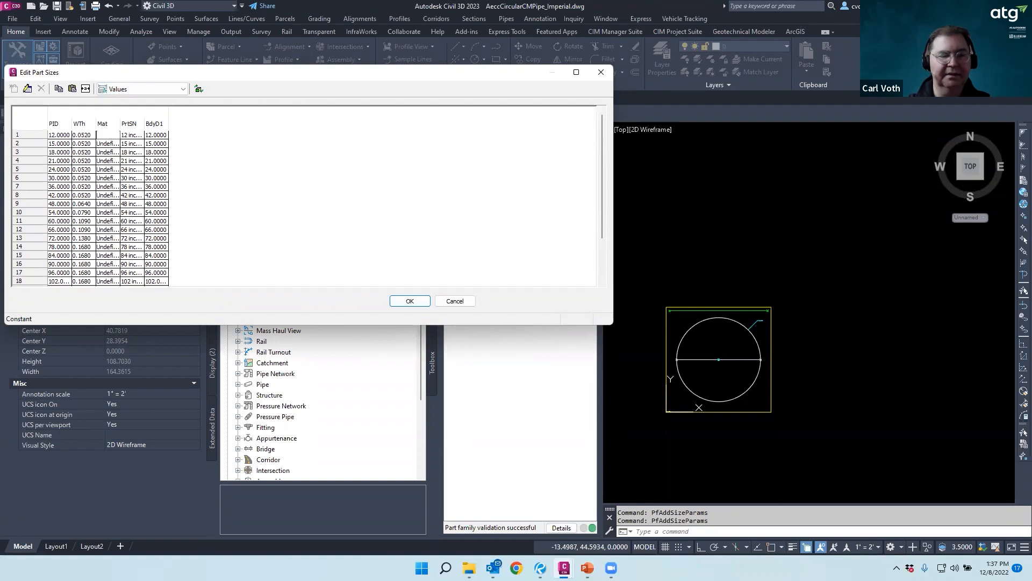
pyautogui.click(242, 160)
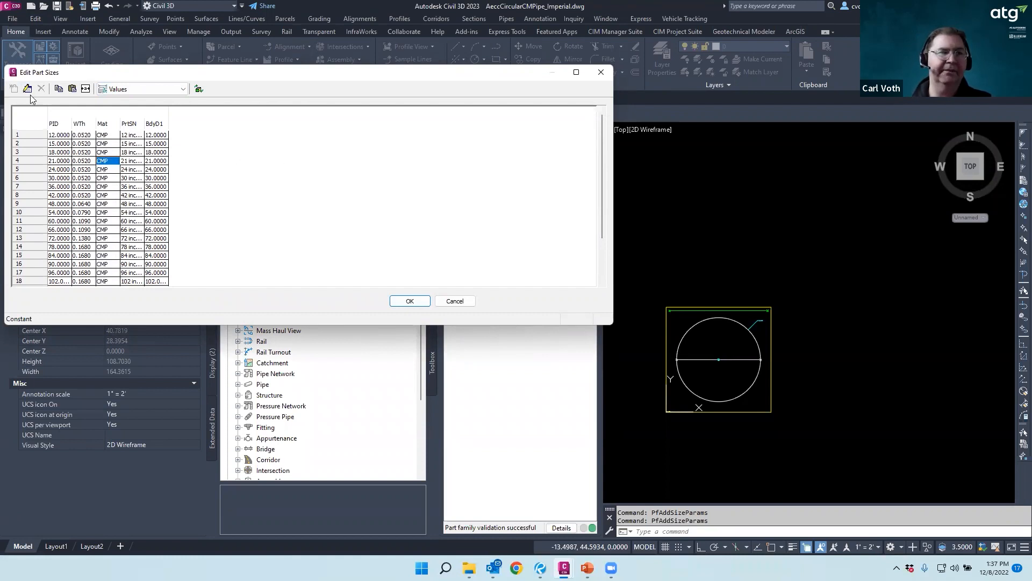
pyautogui.click(408, 300)
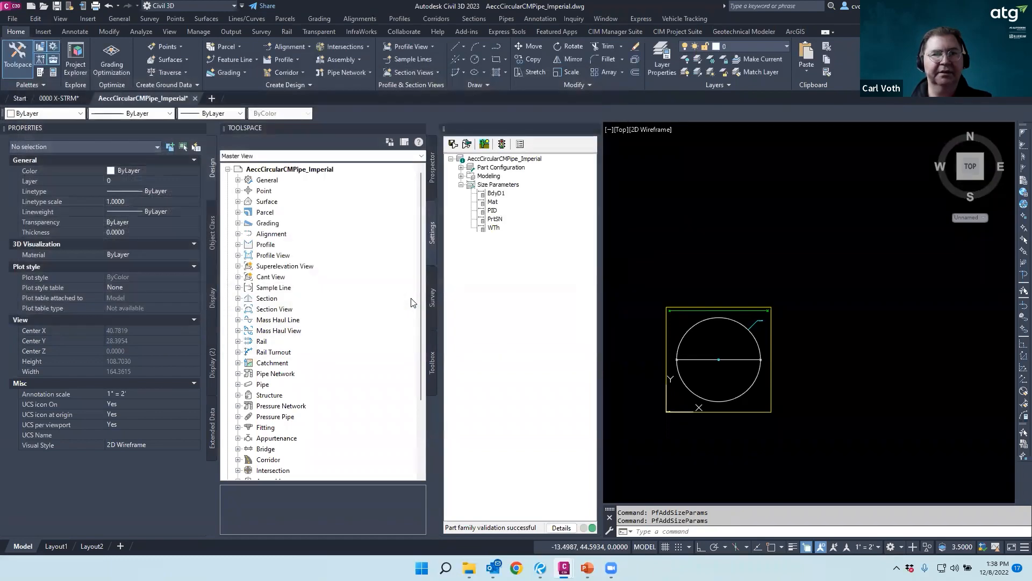
# Review the calculations, parameter configuration and values of the pipe family's size parameters
pyautogui.click(492, 203)
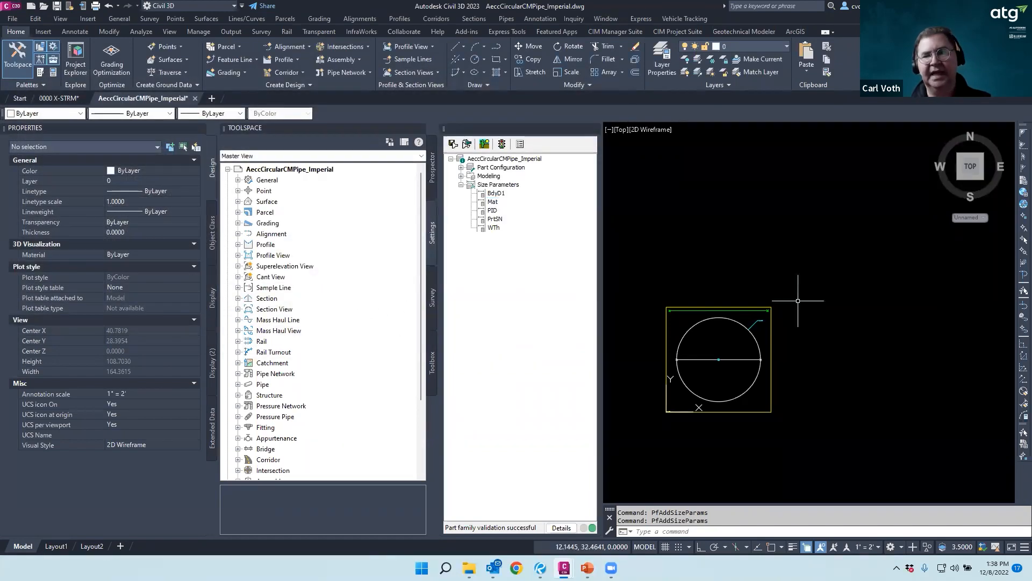
pyautogui.rightClick(505, 186)
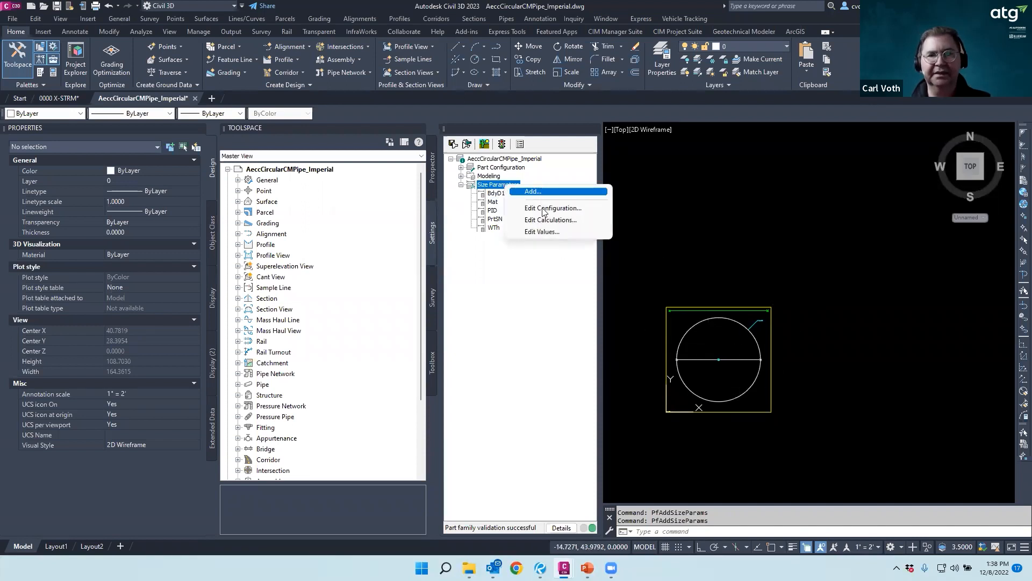
pyautogui.click(546, 220)
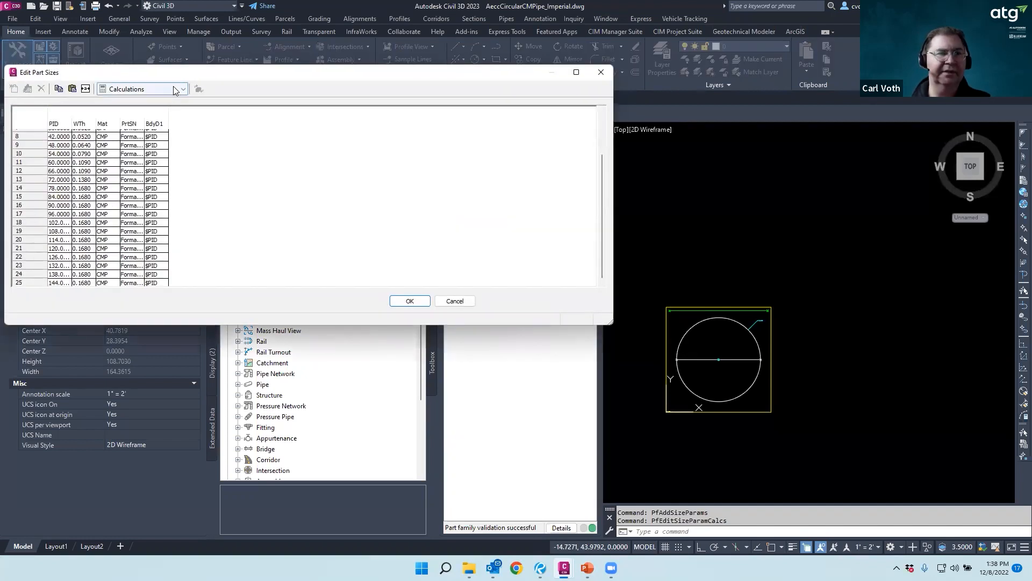
pyautogui.click(141, 90)
pyautogui.click(148, 111)
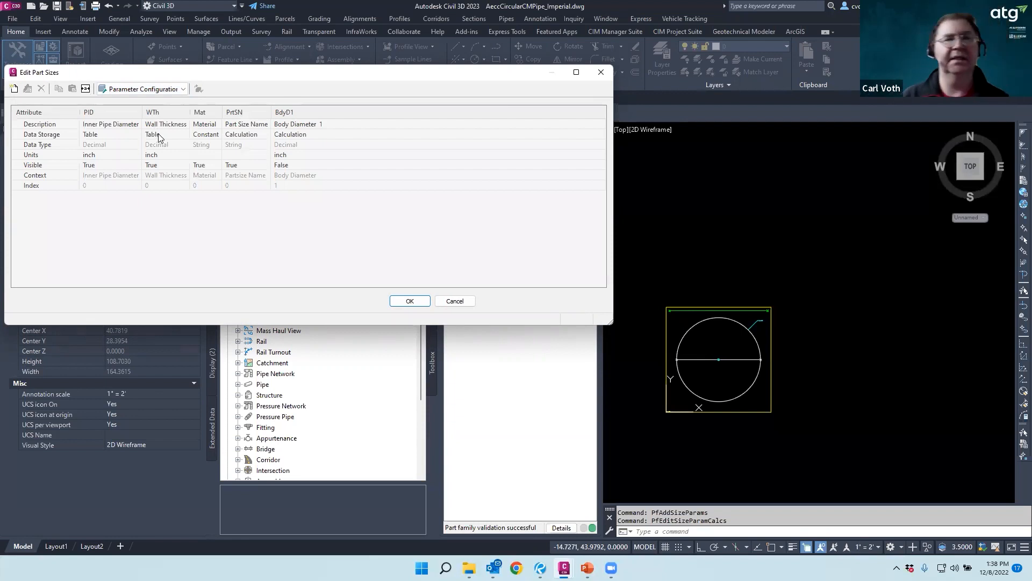
pyautogui.click(183, 89)
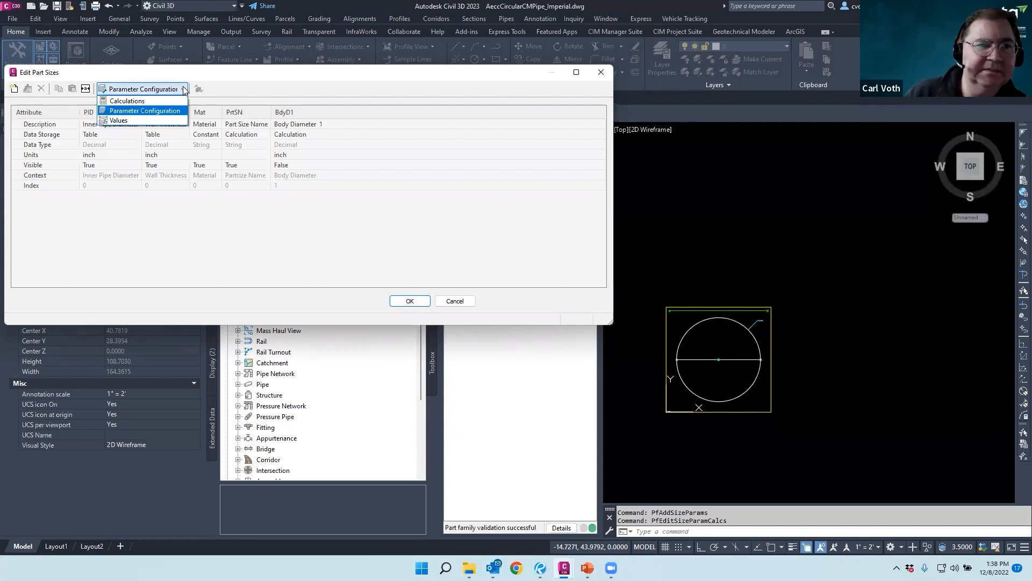
pyautogui.click(118, 120)
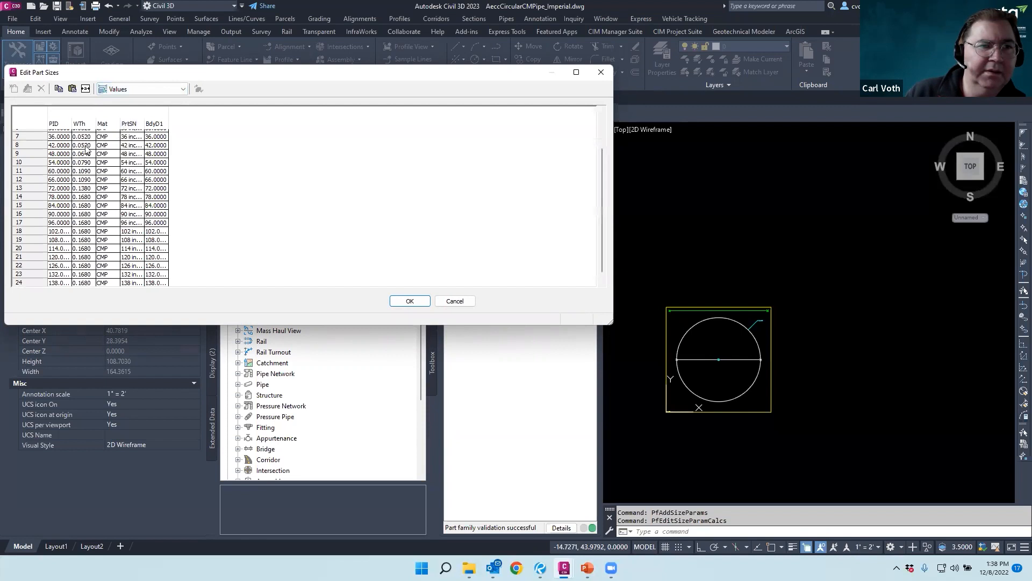
pyautogui.scroll(2, 86, 213)
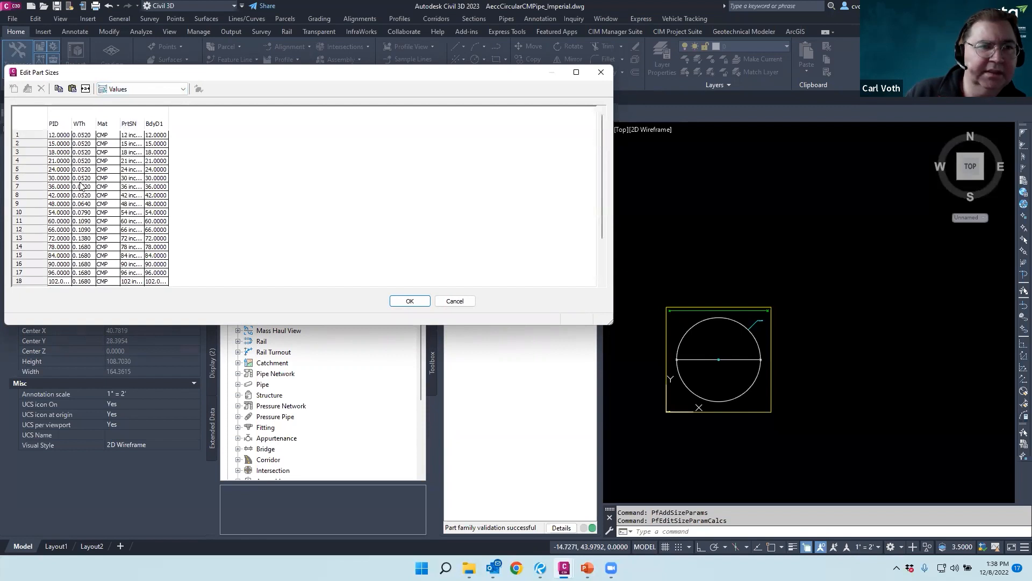
# Check the wall thickness and part size name values, widening the PrtSN column, and save the pipe family
pyautogui.click(85, 136)
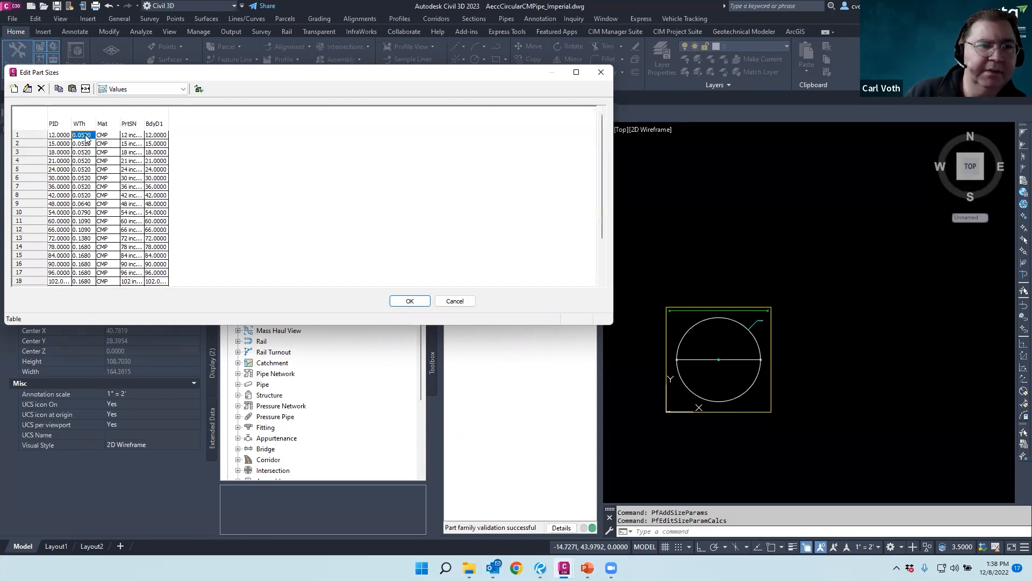
pyautogui.click(27, 89)
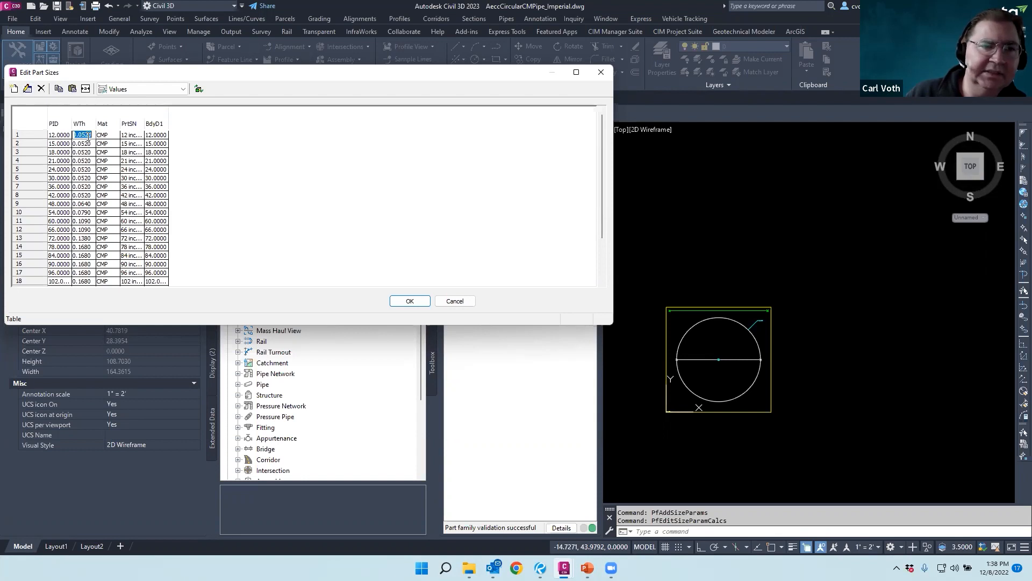
pyautogui.click(146, 125)
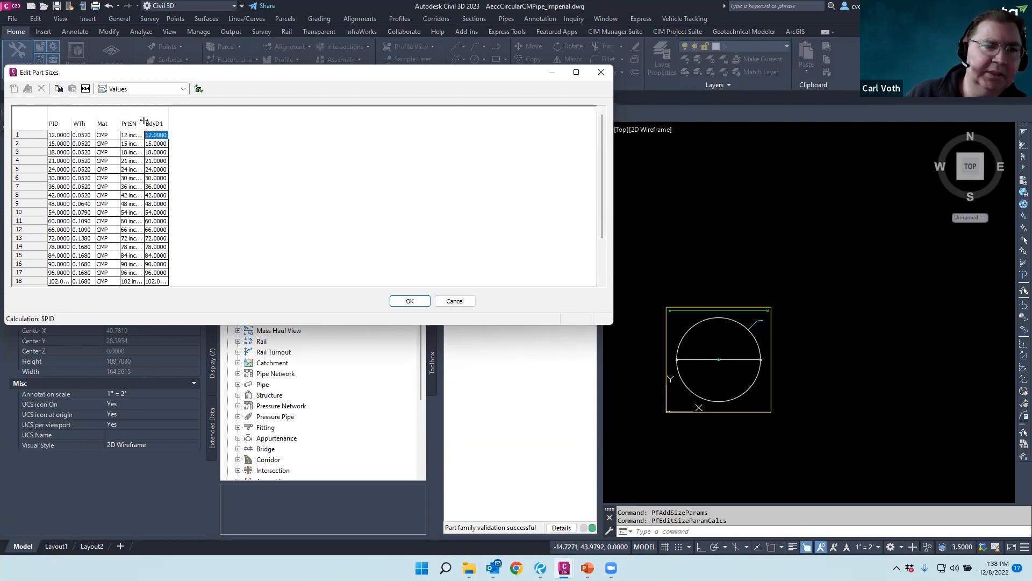
pyautogui.moveTo(144, 123); pyautogui.dragTo(276, 123)
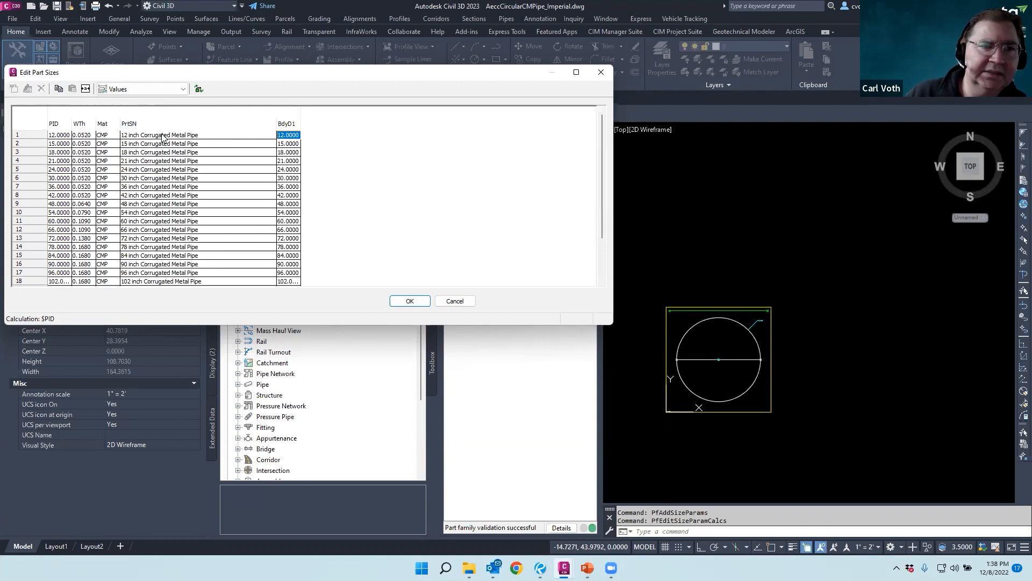
pyautogui.click(164, 136)
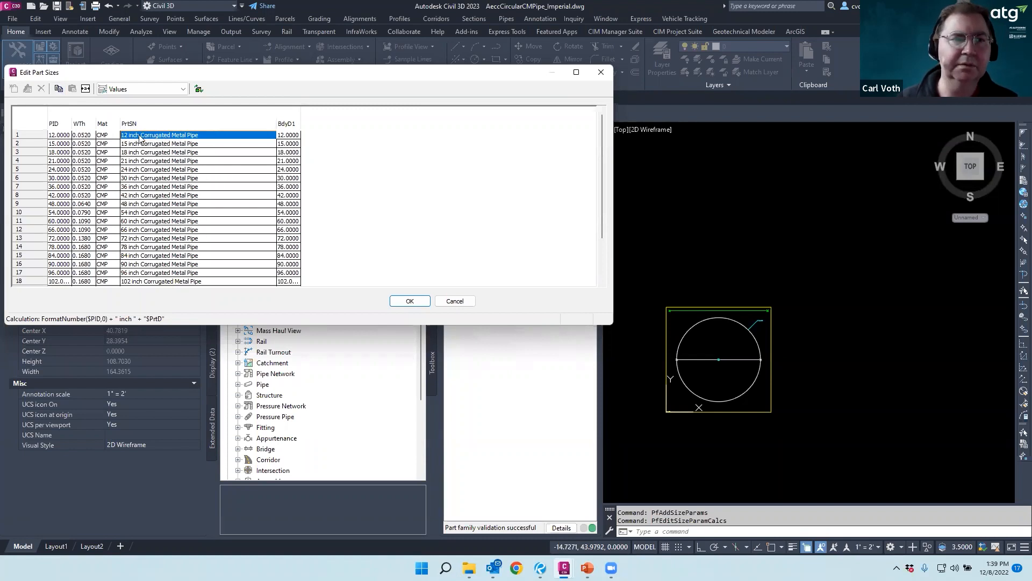
pyautogui.click(407, 300)
pyautogui.click(453, 144)
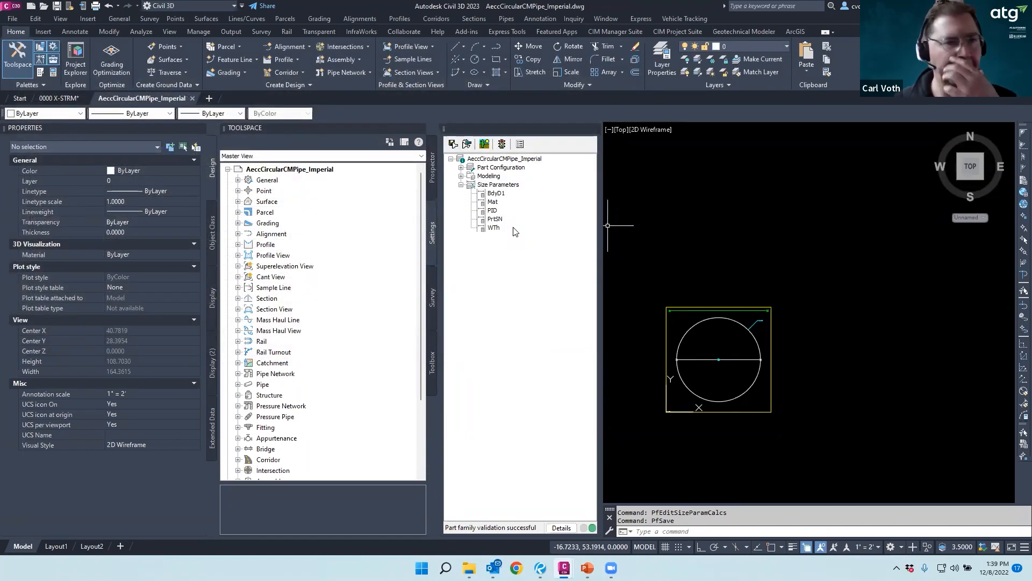
# Close the AeccCircularCMPipe_Imperial part family and expand the Pipe settings of the 0000 X-STRM drawing
pyautogui.click(192, 99)
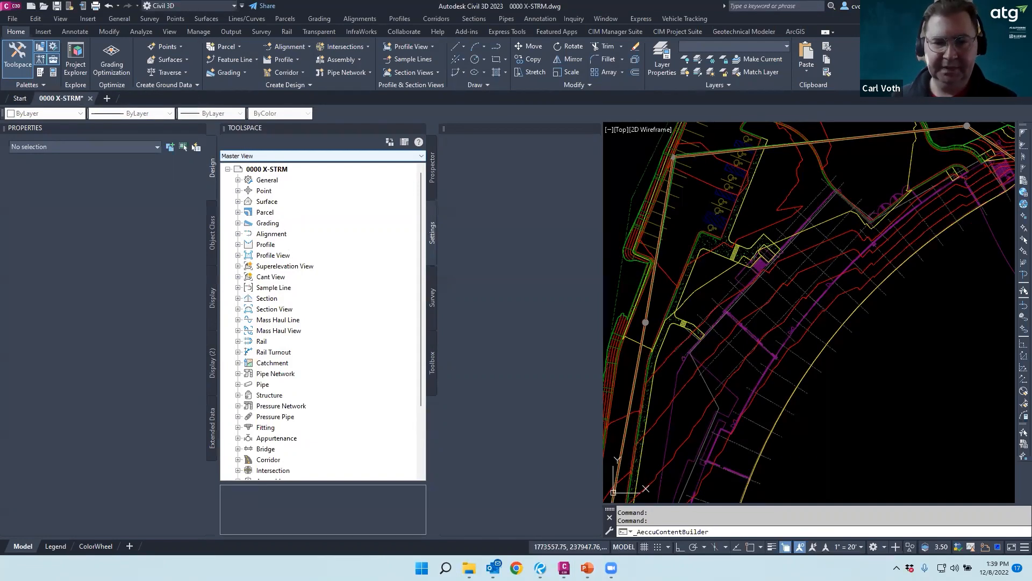
pyautogui.click(238, 384)
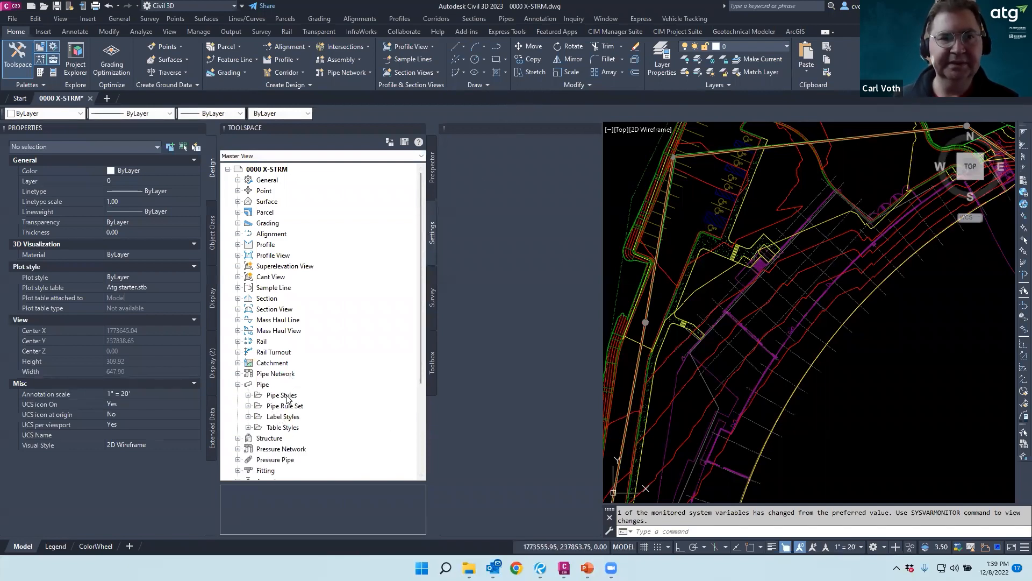
# Try to open the storm 2018 pipe network parts list by selecting it and accepting the selection
pyautogui.click(509, 19)
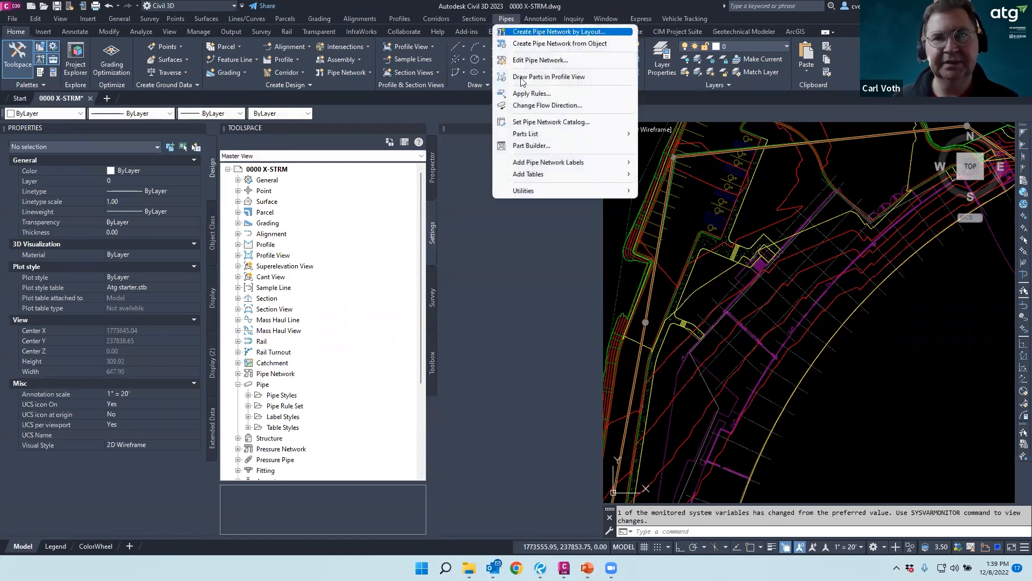
pyautogui.moveTo(530, 134)
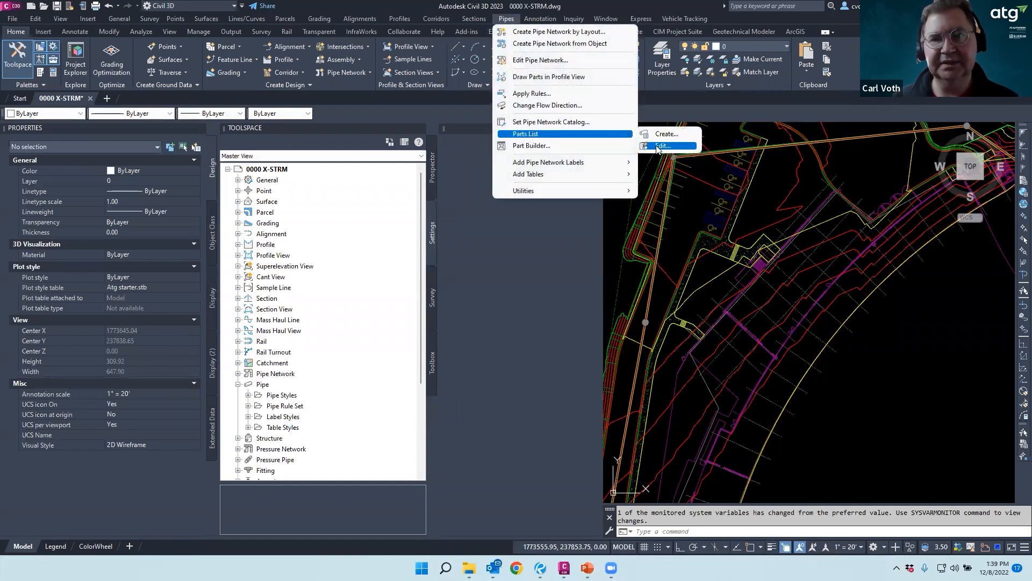
pyautogui.click(659, 146)
pyautogui.click(444, 244)
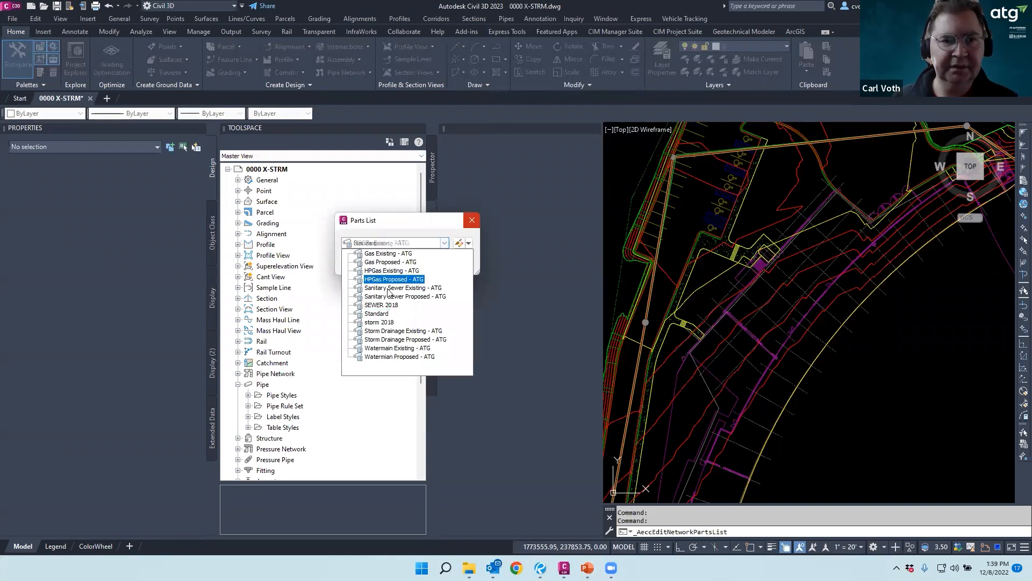
pyautogui.click(379, 322)
pyautogui.click(371, 263)
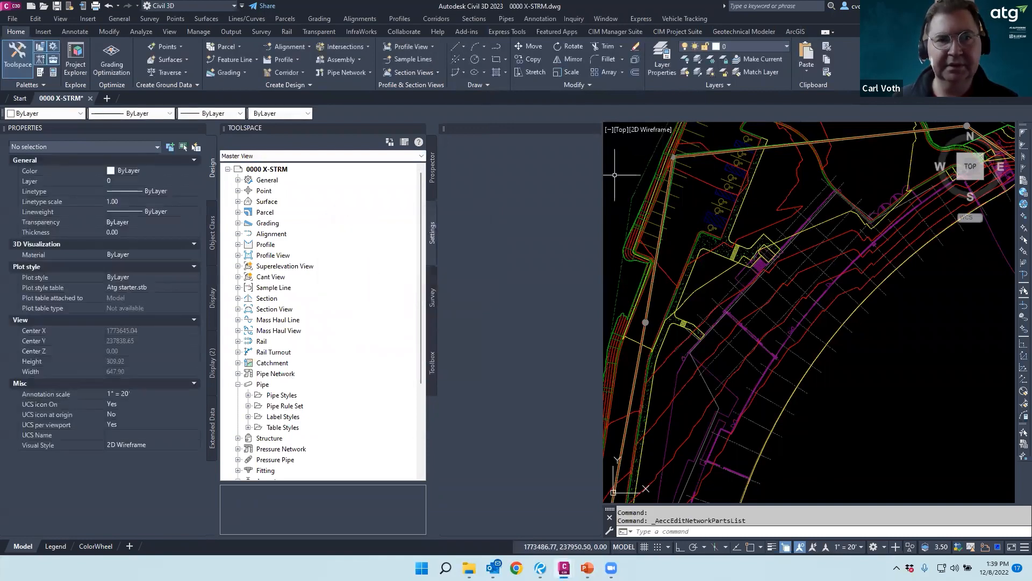
# Select the storm 2018 pipe network parts list and open it with Edit Current Selection
pyautogui.click(506, 19)
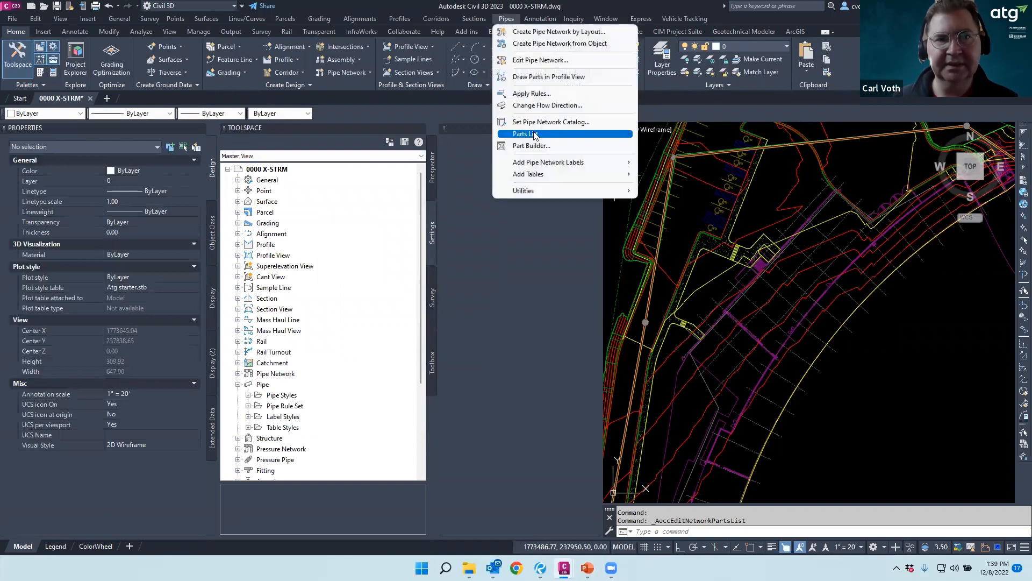
pyautogui.moveTo(634, 137)
pyautogui.click(663, 146)
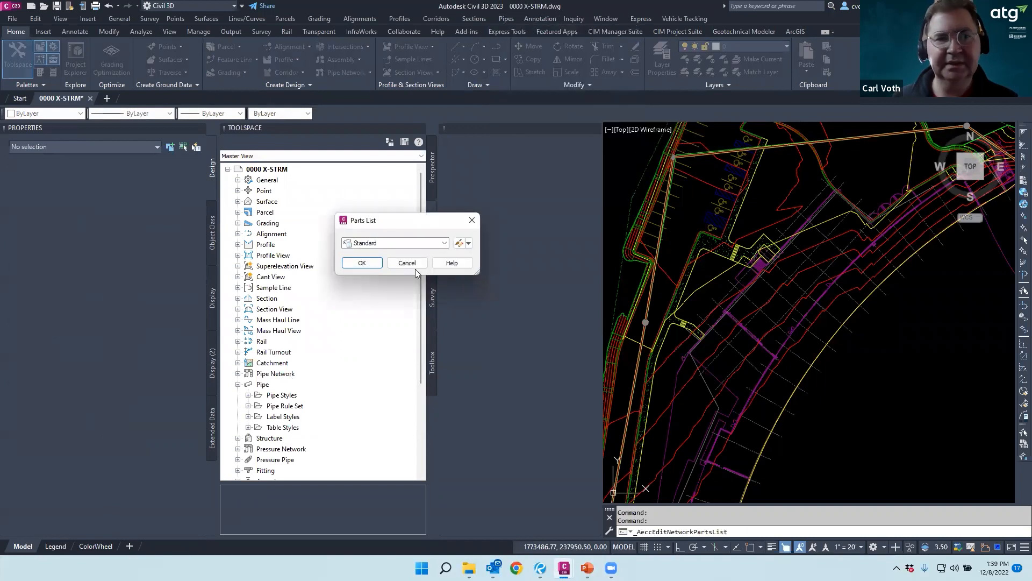
pyautogui.click(444, 243)
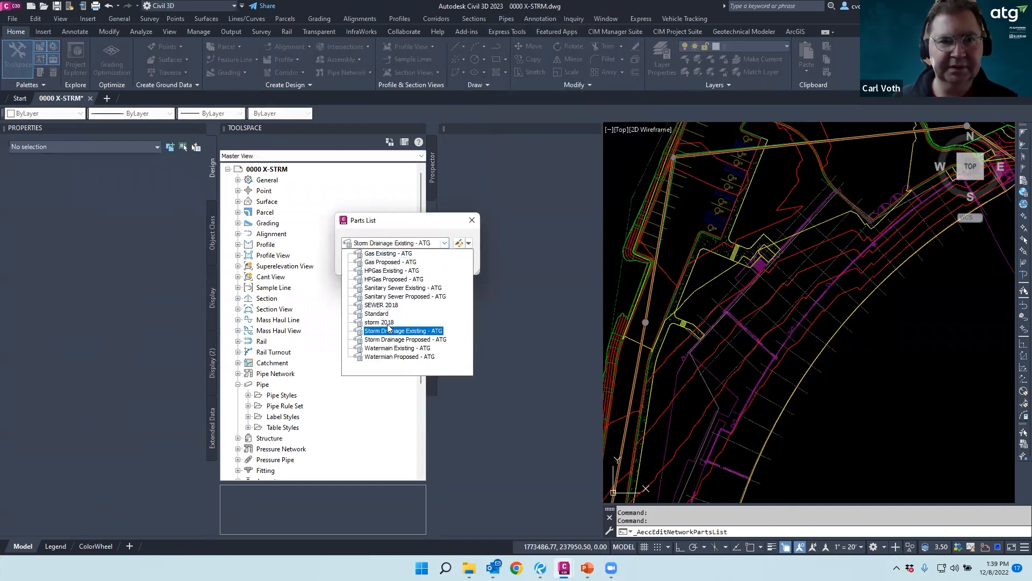
pyautogui.click(388, 326)
pyautogui.click(469, 243)
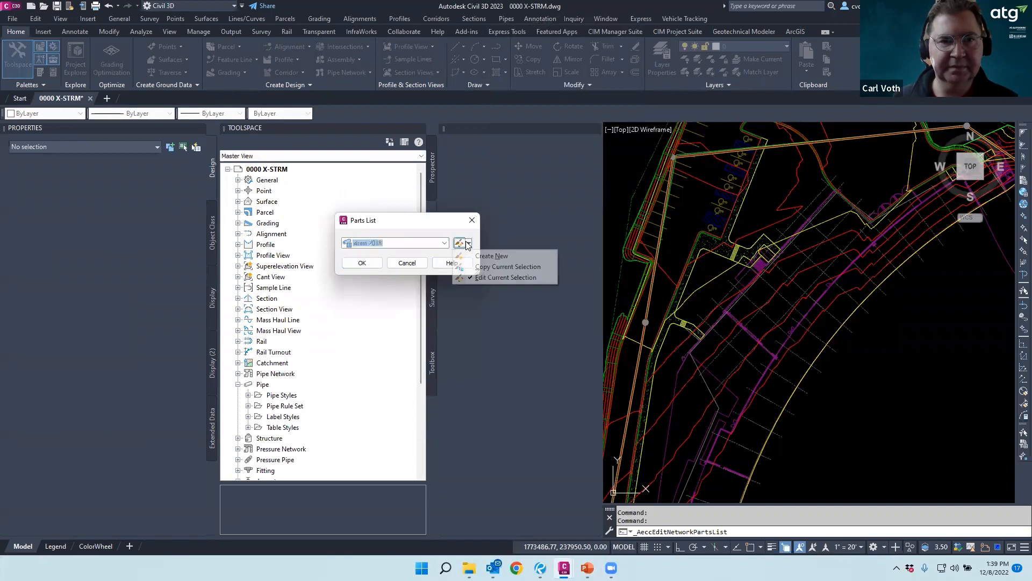
pyautogui.click(484, 278)
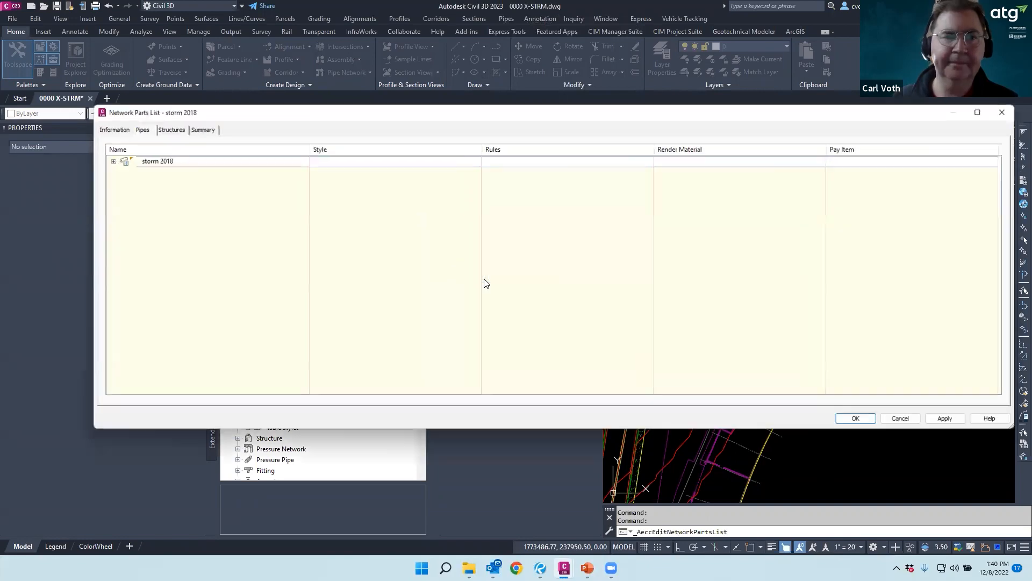
# Add the Corrugated Metal Pipe family from the circular pipes catalog to the storm 2018 pipes
pyautogui.click(114, 162)
pyautogui.rightClick(162, 161)
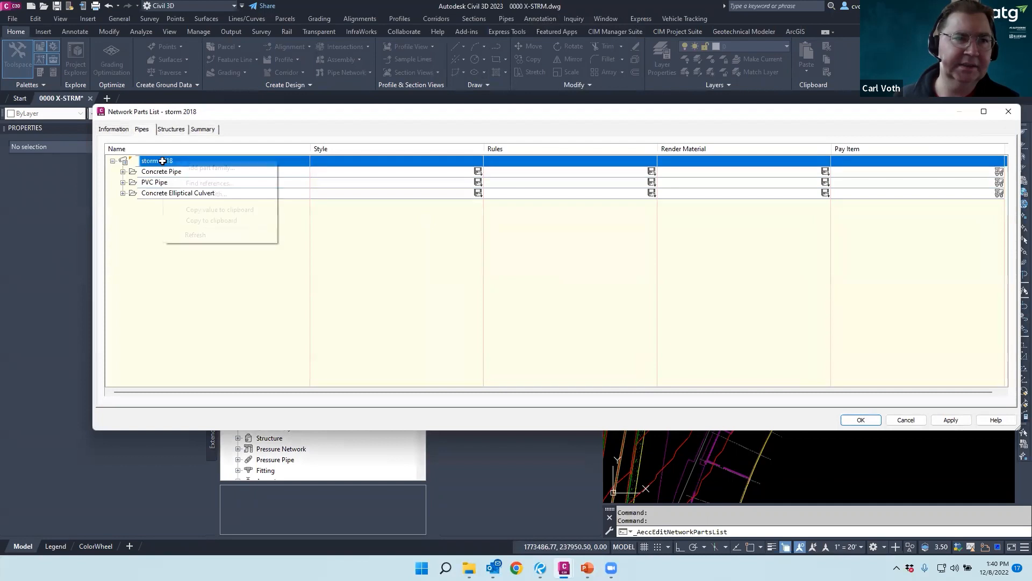
pyautogui.click(210, 168)
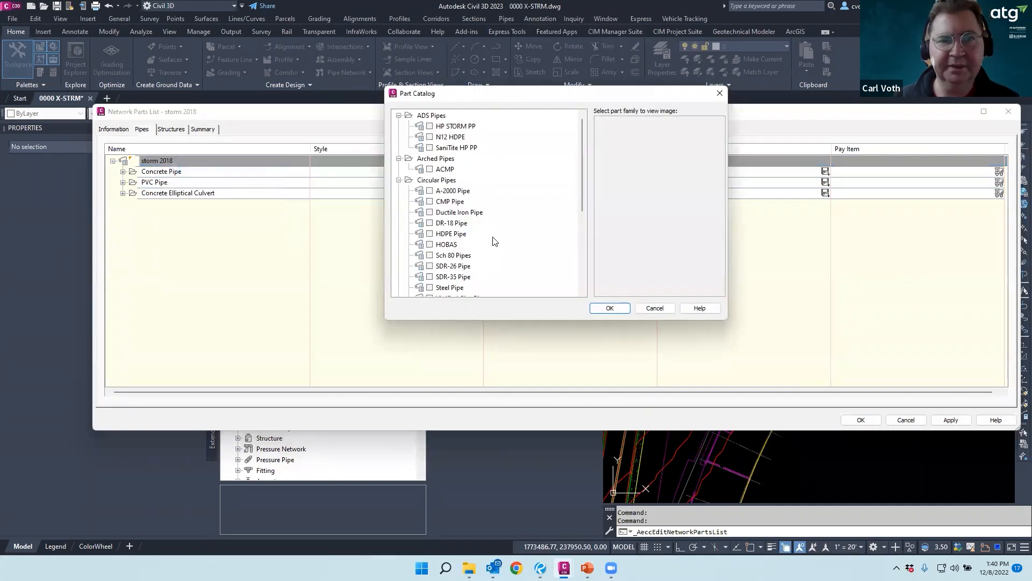
pyautogui.scroll(-1, 514, 198)
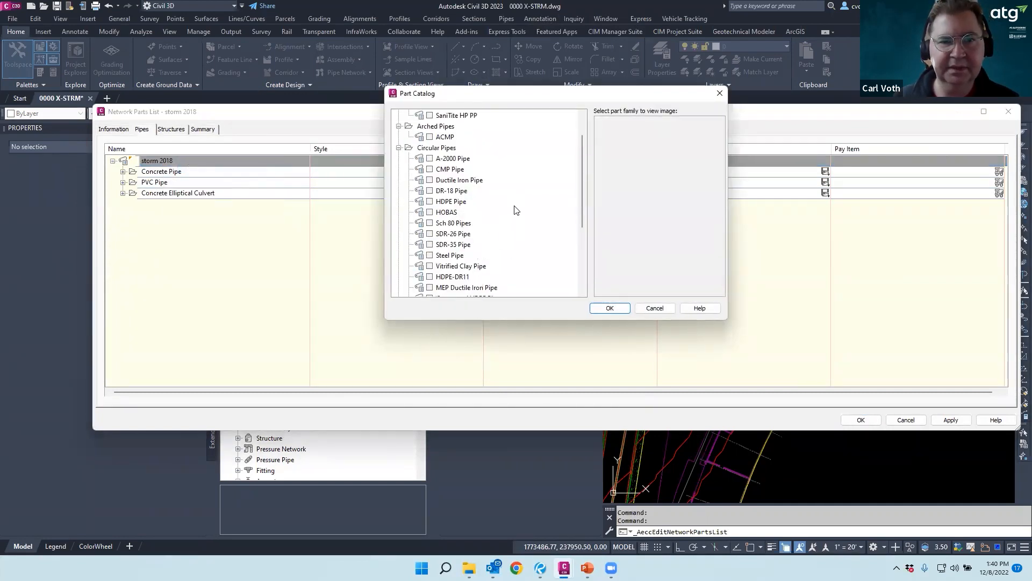
pyautogui.scroll(-1, 515, 209)
pyautogui.click(429, 276)
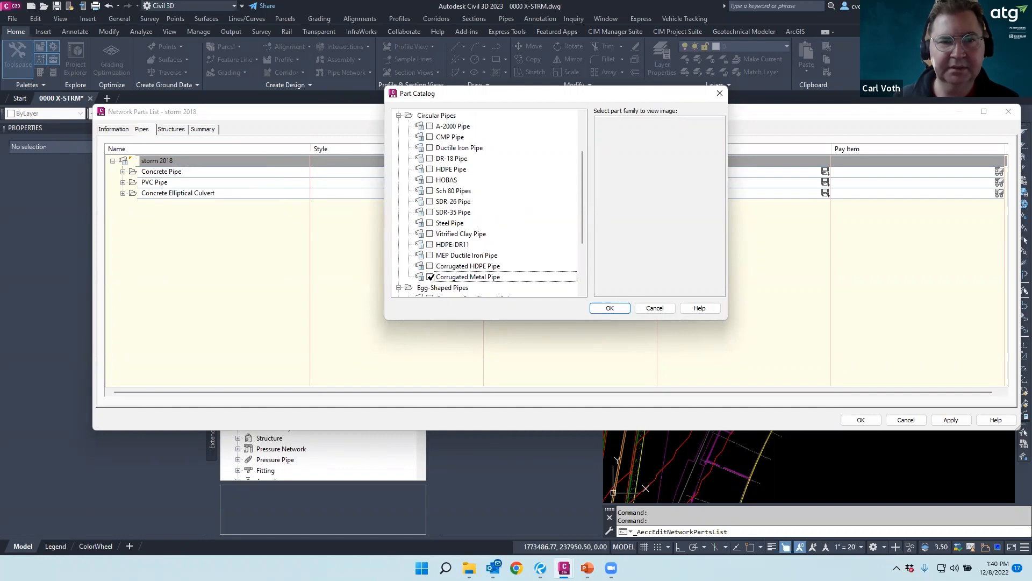
pyautogui.click(615, 311)
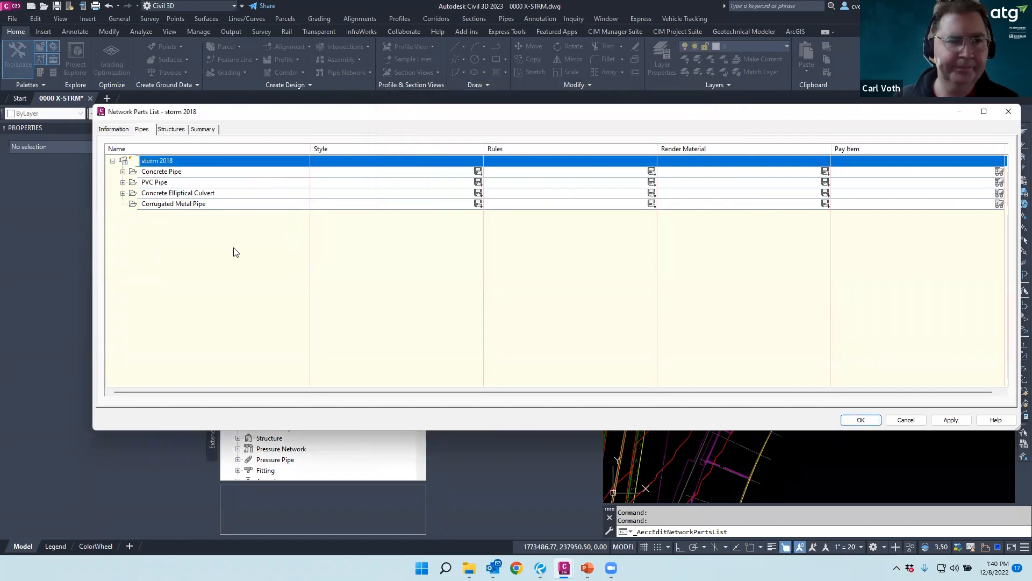
# Add a part size with 12 inch inner pipe diameter and CMP material to the Corrugated Metal Pipe family and expand the family
pyautogui.click(176, 203)
pyautogui.rightClick(177, 203)
pyautogui.click(215, 207)
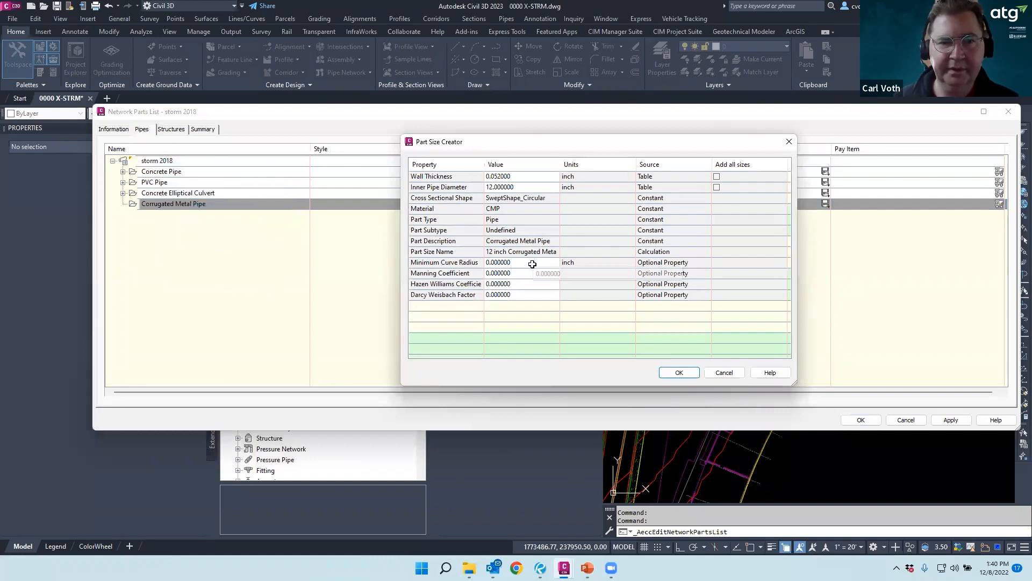
pyautogui.click(502, 210)
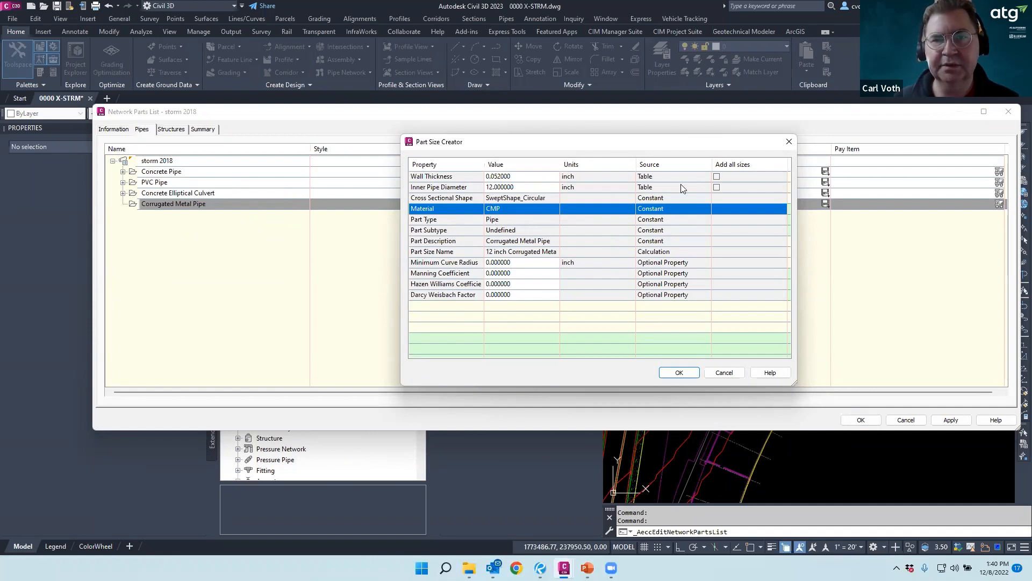
pyautogui.click(524, 188)
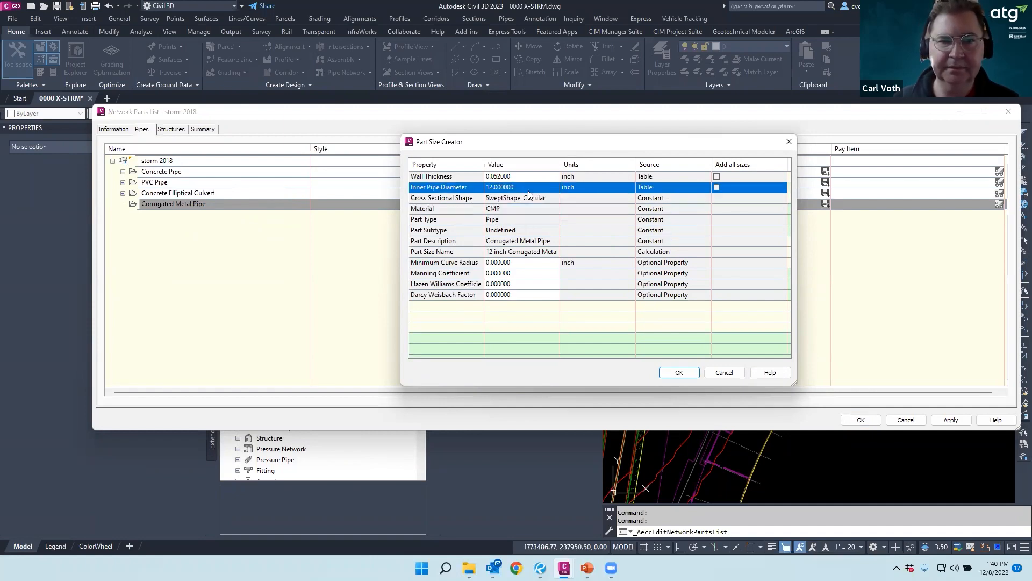
pyautogui.click(680, 372)
pyautogui.click(123, 204)
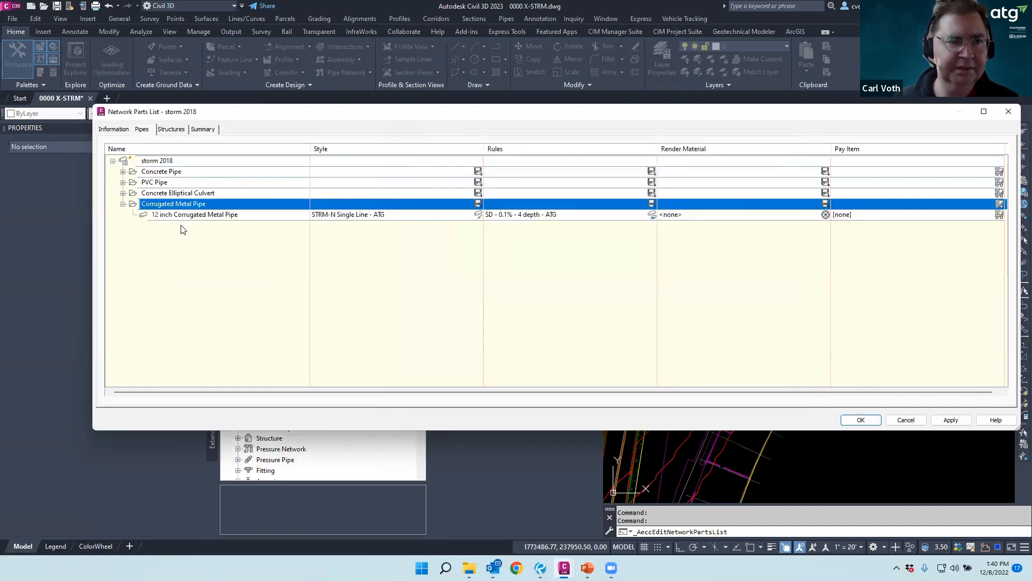
# Add a second Corrugated Metal Pipe part size with the inner pipe diameter set to 18 inches
pyautogui.rightClick(179, 203)
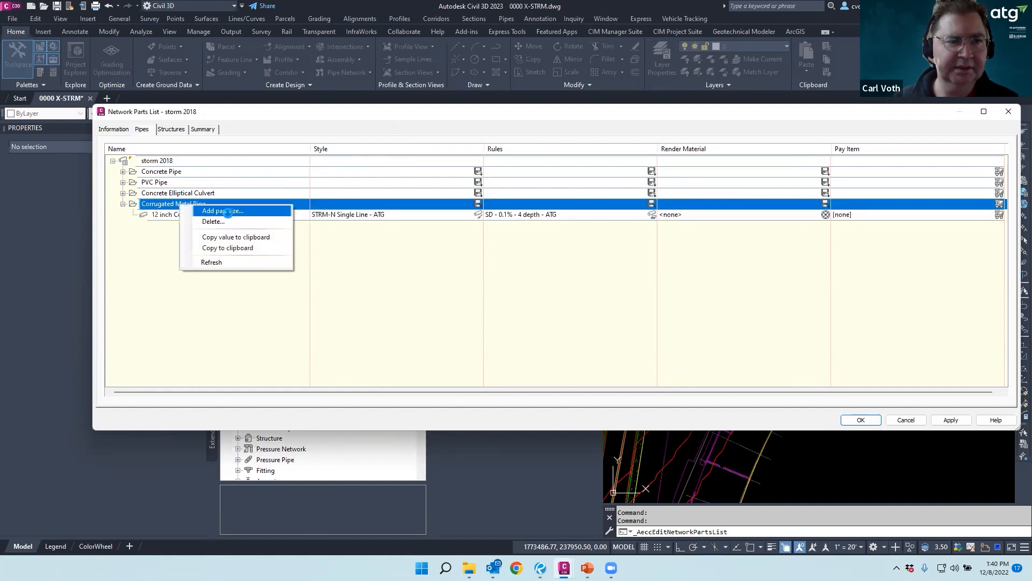
pyautogui.click(225, 212)
pyautogui.click(525, 186)
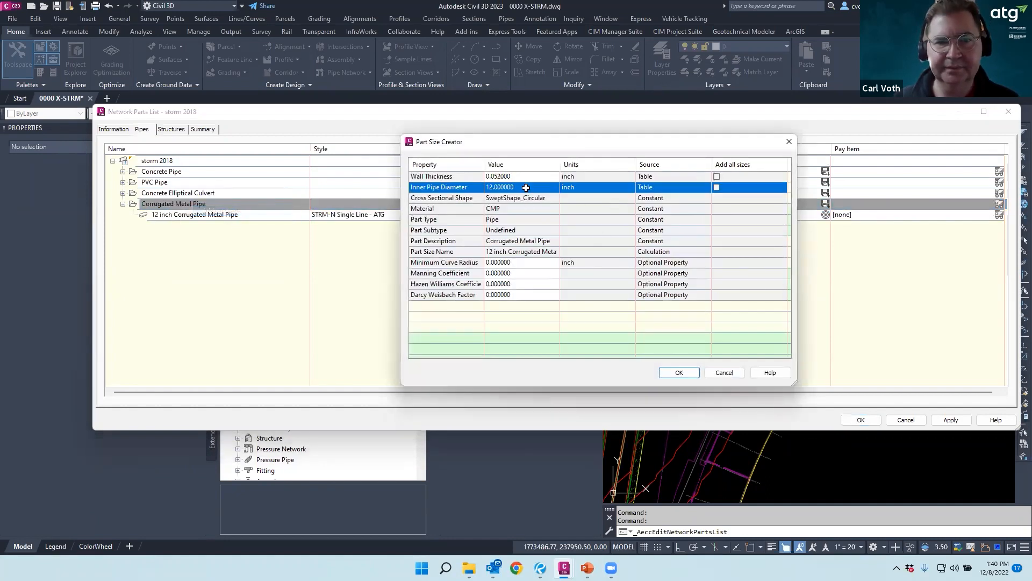
pyautogui.click(525, 186)
pyautogui.click(516, 215)
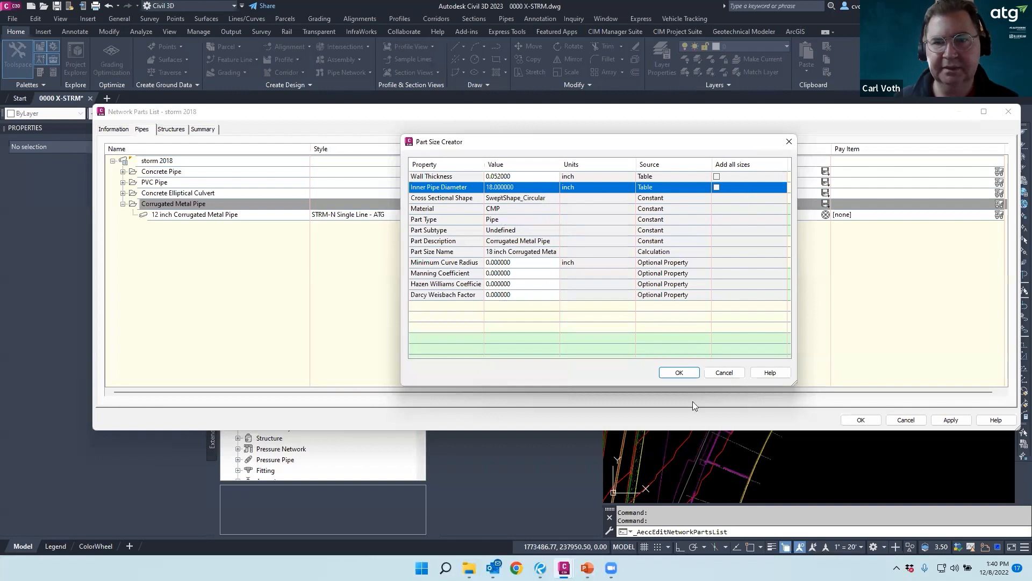
pyautogui.click(679, 372)
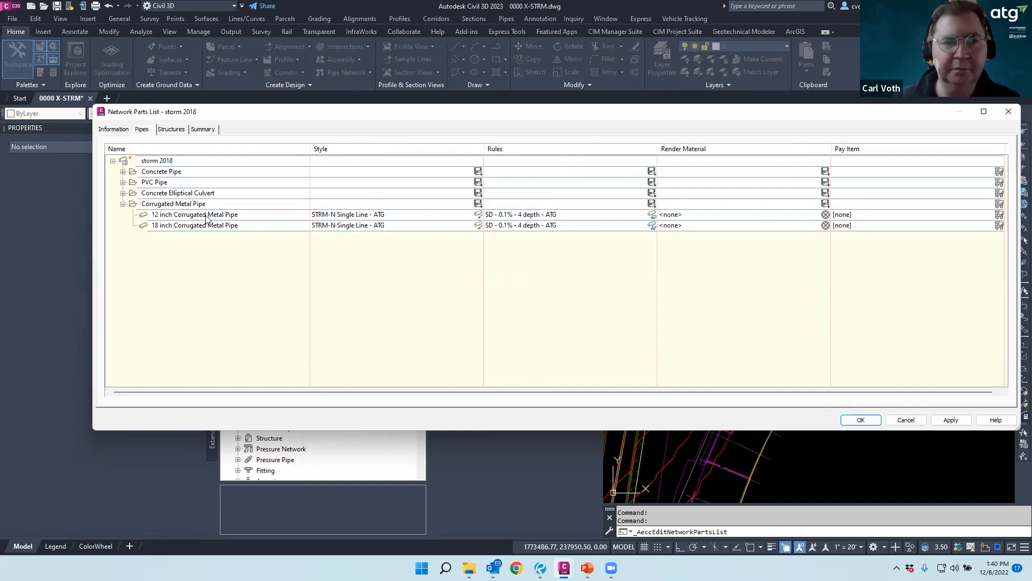
# Choose STRM-N Double Line - ATG as the pipe style for the 12 inch Corrugated Metal Pipe
pyautogui.click(417, 215)
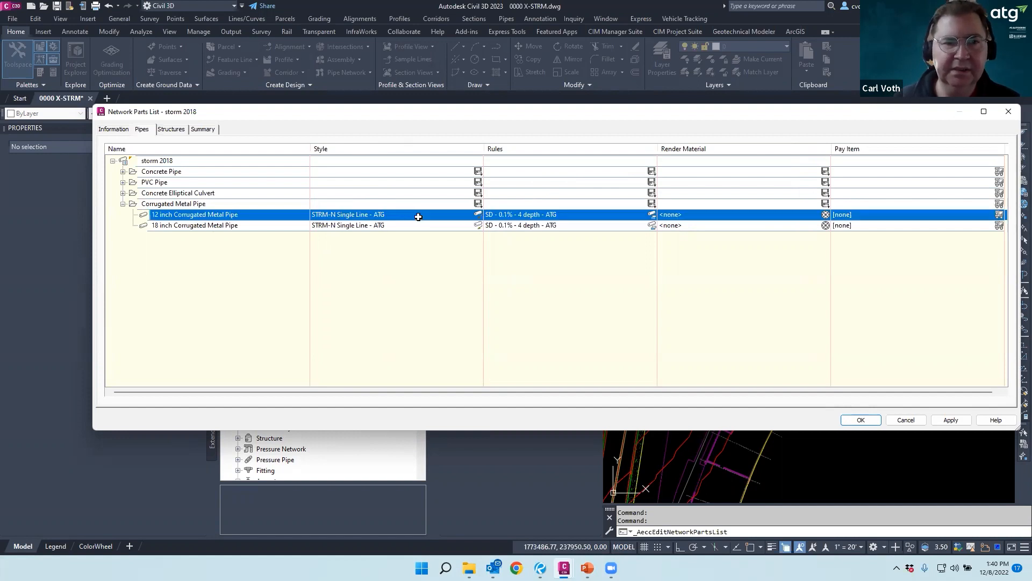
pyautogui.click(478, 215)
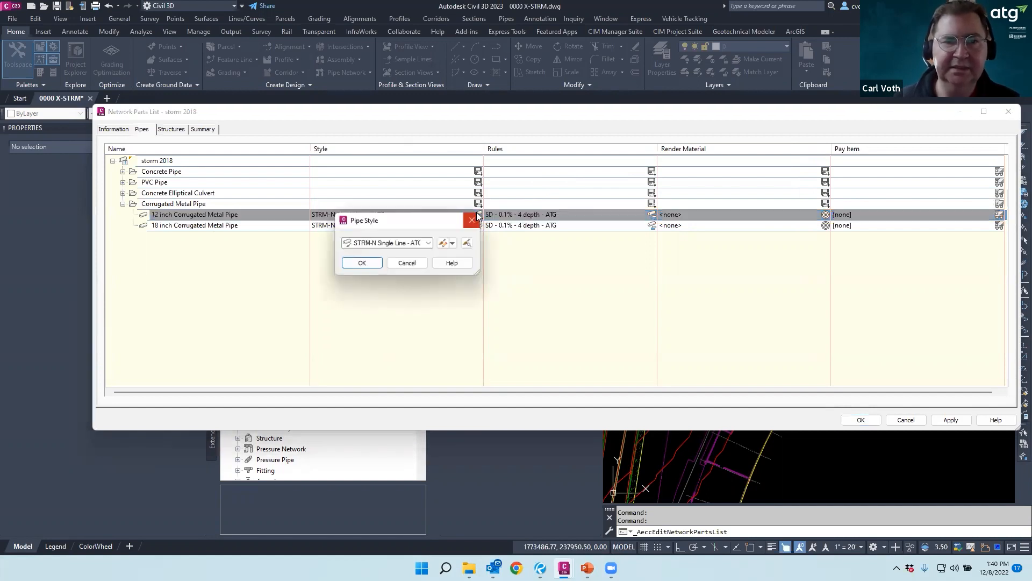
pyautogui.click(429, 243)
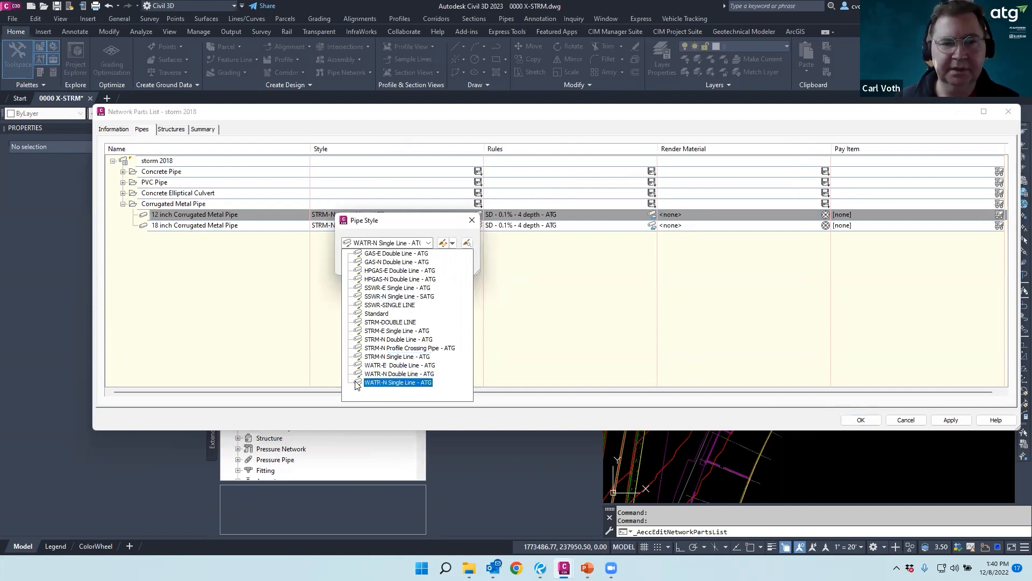
pyautogui.click(402, 341)
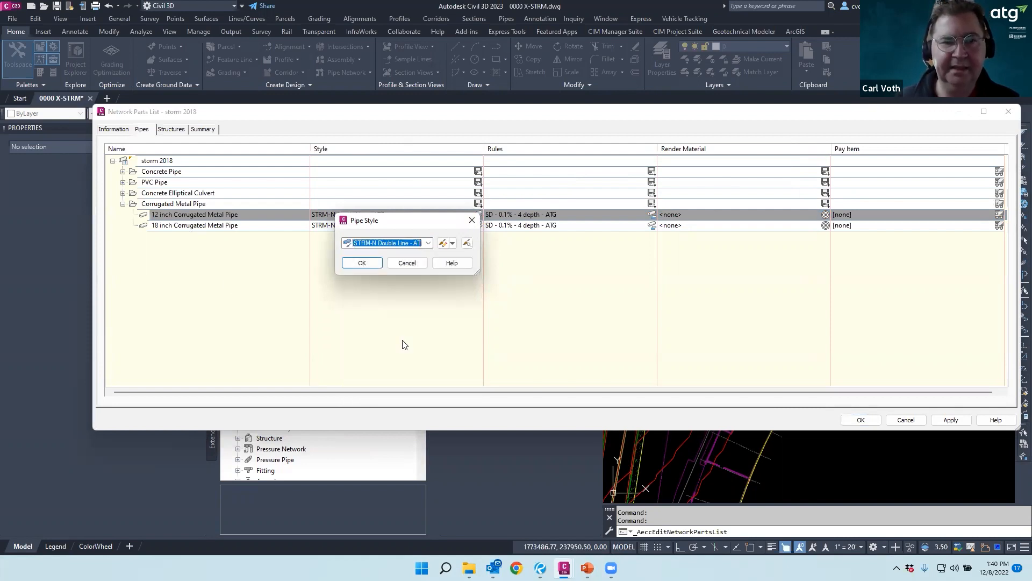
# Edit the selected pipe style so its plan wall sizes use part dimensions, and check its profile and section settings
pyautogui.click(453, 244)
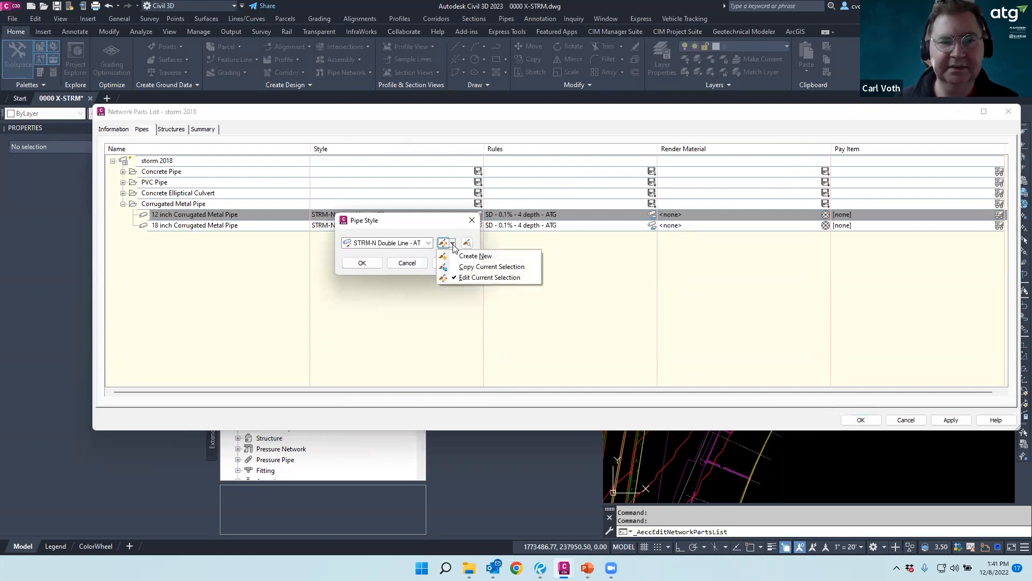
pyautogui.click(465, 277)
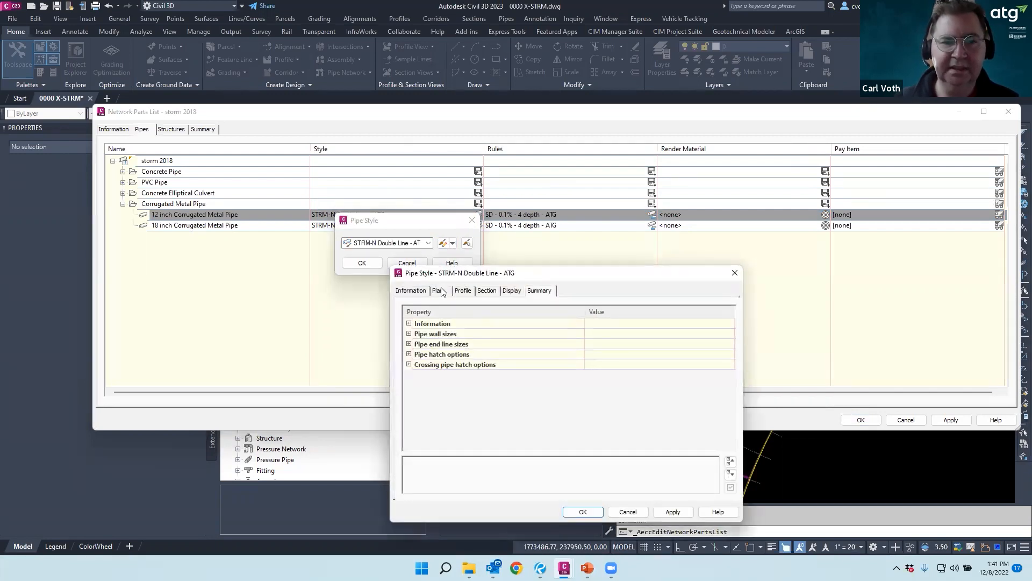
pyautogui.click(440, 290)
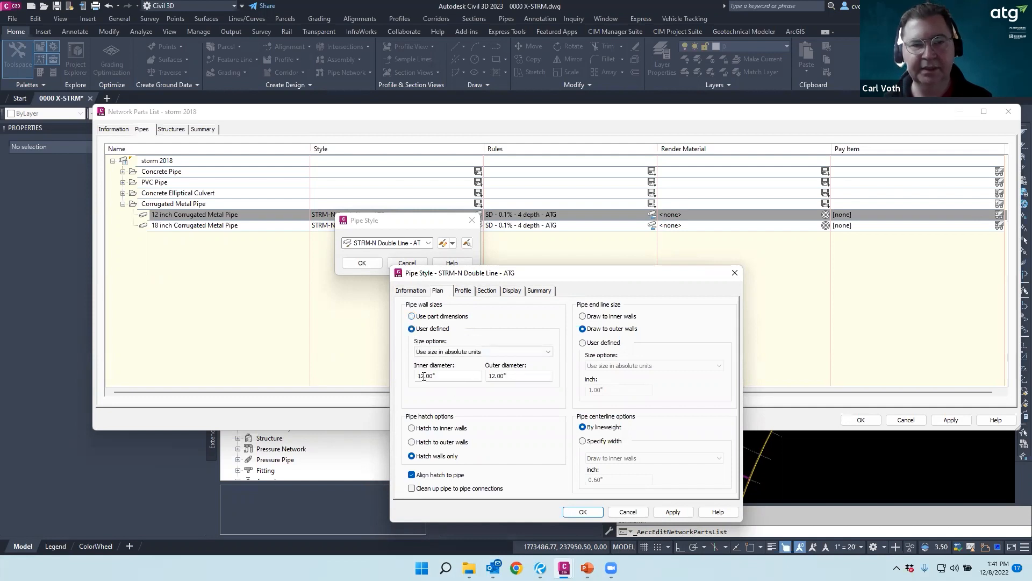
pyautogui.click(412, 317)
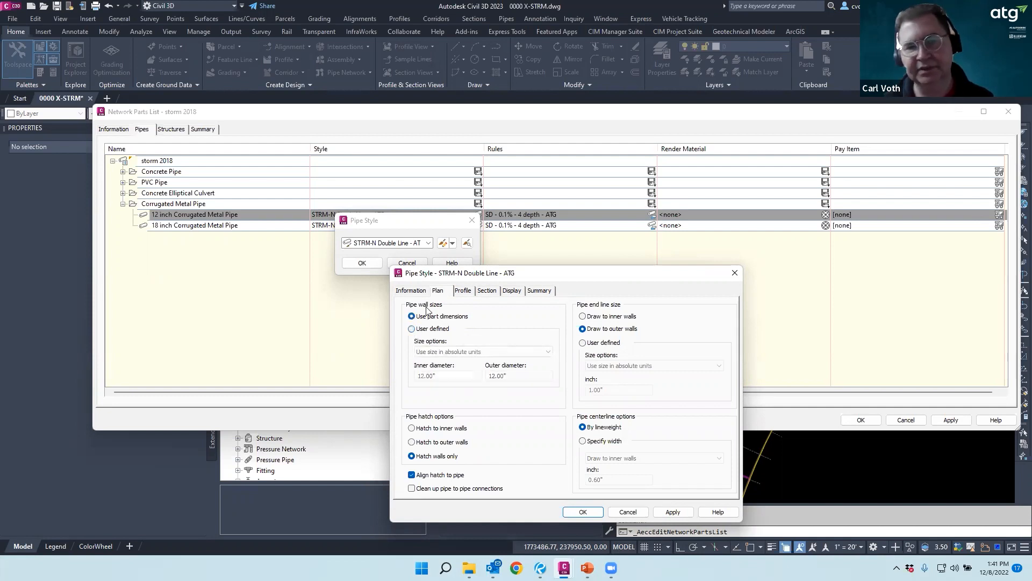
pyautogui.click(463, 291)
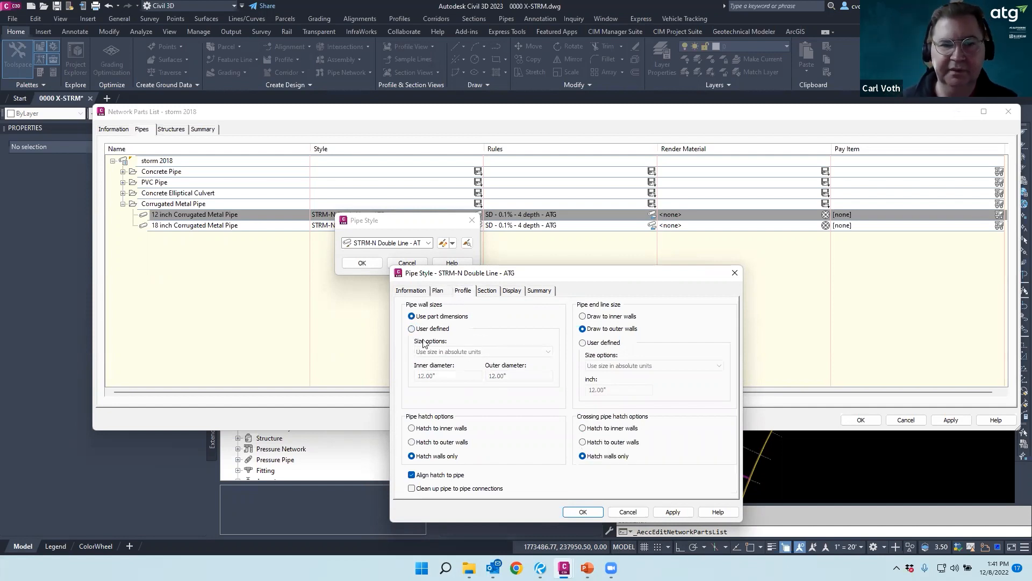
pyautogui.click(487, 291)
# Assign the layer C-STRM-PIPE to the Inside Pipe Walls in the style's plan view display
pyautogui.click(512, 291)
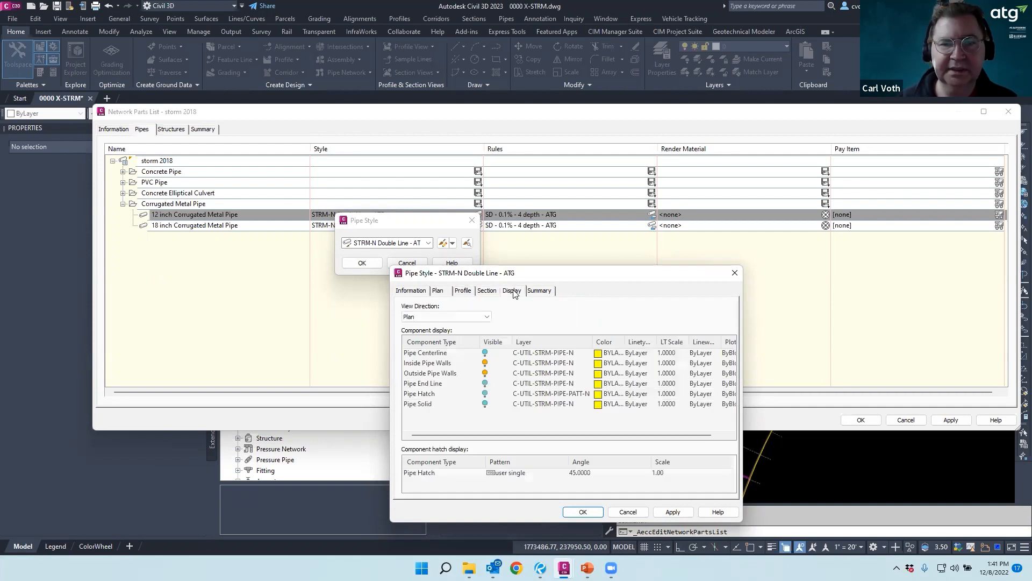
pyautogui.click(428, 364)
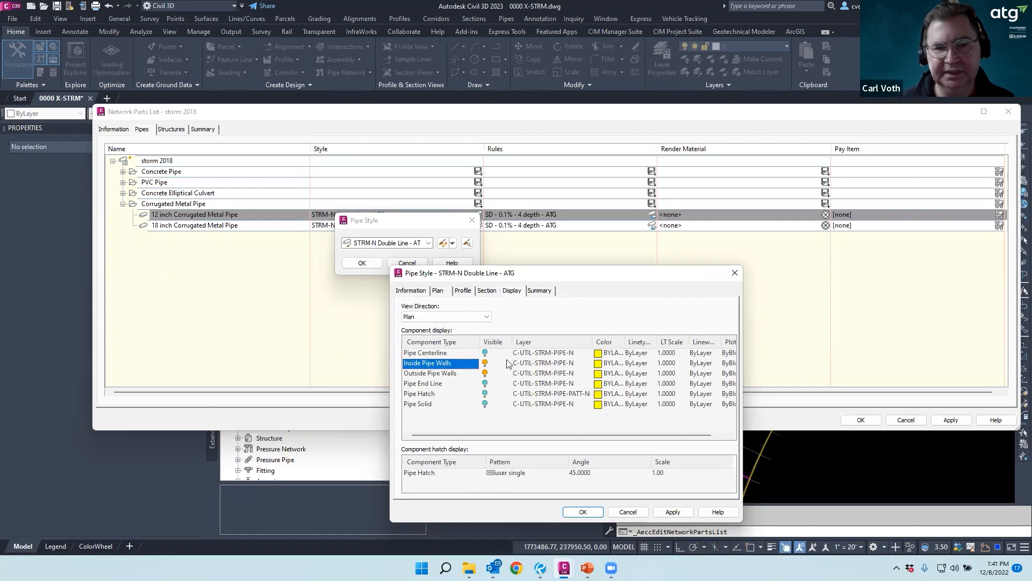
pyautogui.click(538, 364)
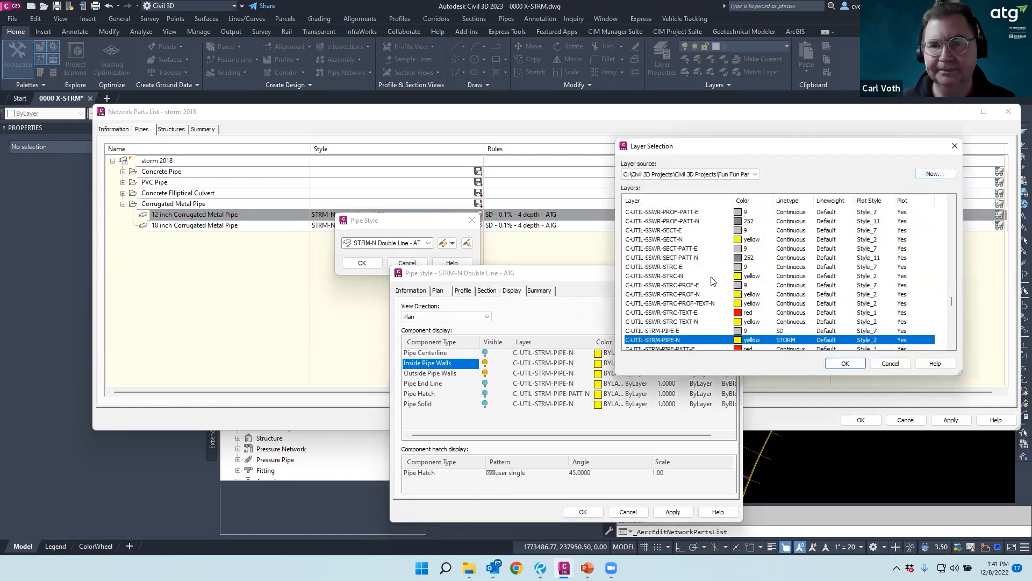
pyautogui.click(658, 267)
pyautogui.press('Down')
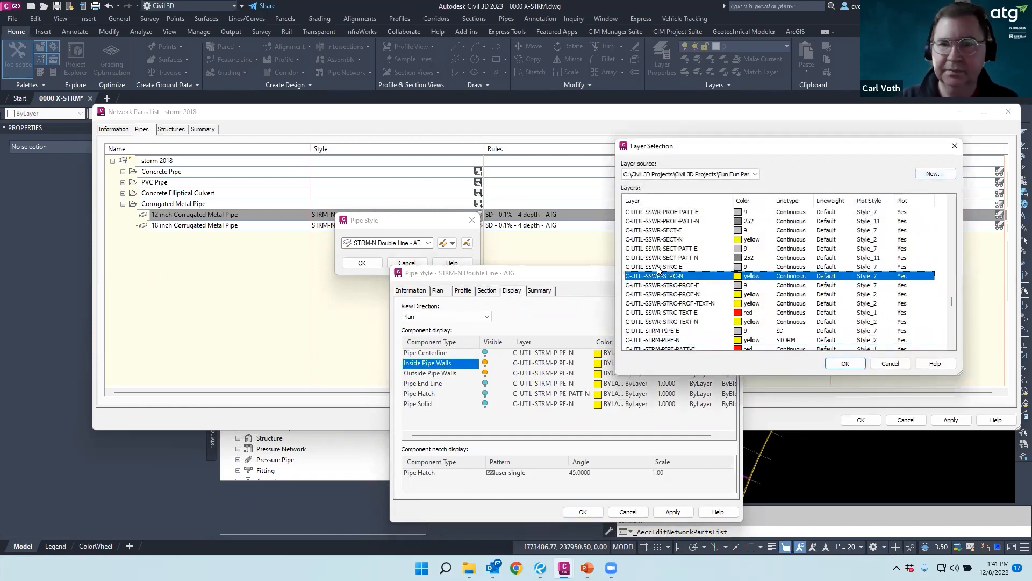
pyautogui.scroll(10, 661, 259)
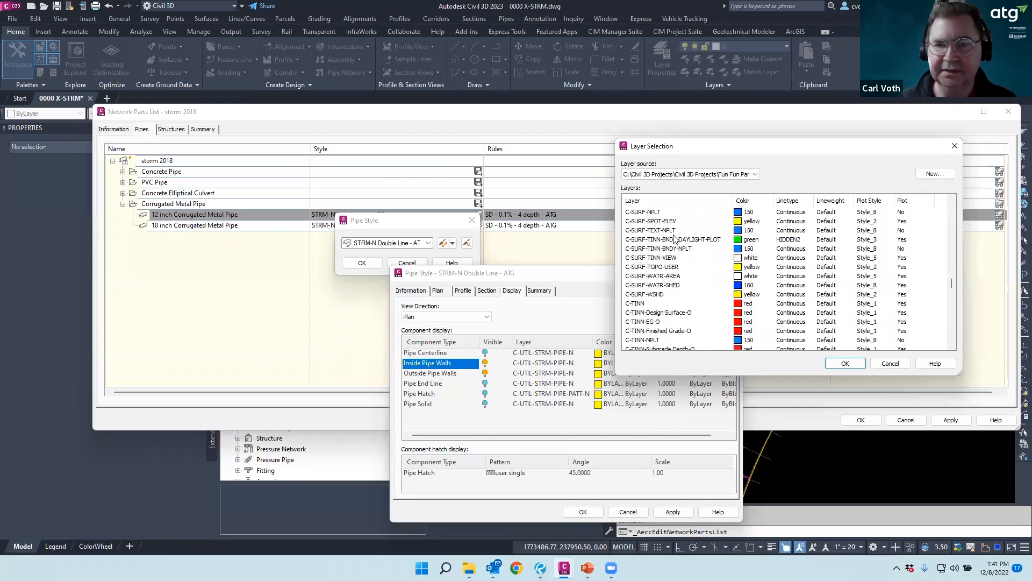
pyautogui.scroll(10, 659, 291)
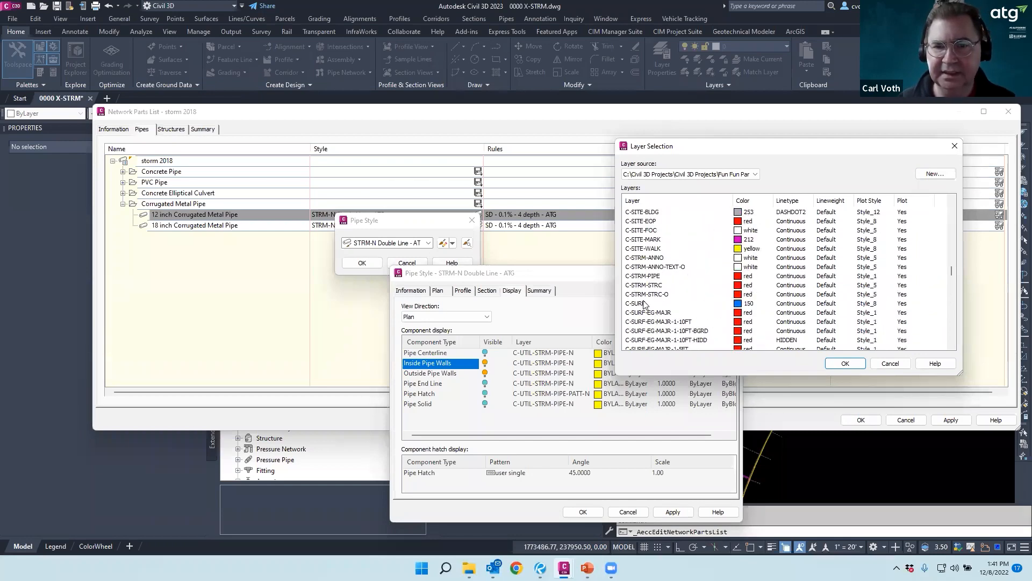
pyautogui.doubleClick(650, 277)
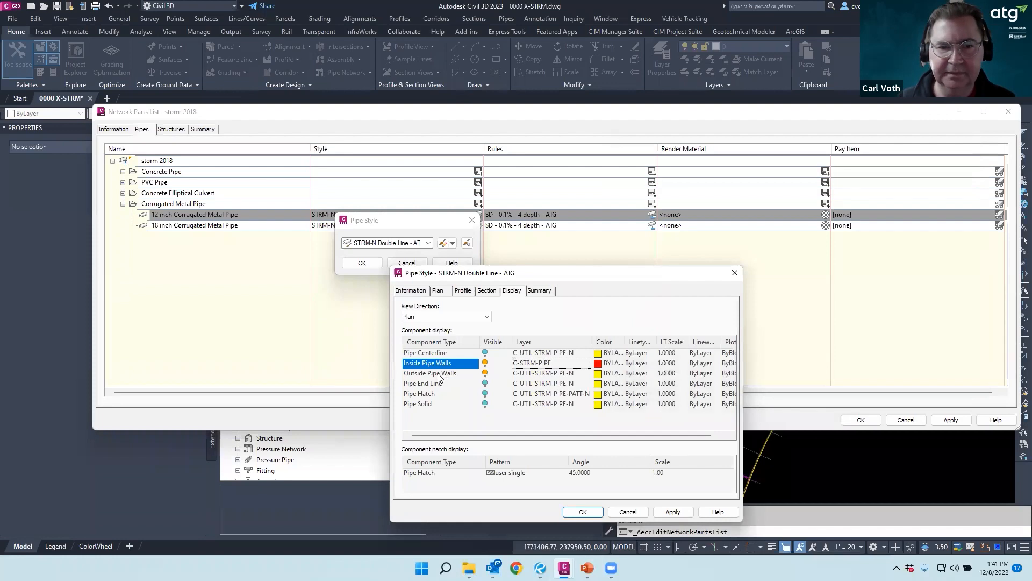
# Assign the layer C-STRM-PIPE to the Outside Pipe Walls in the plan view display
pyautogui.click(476, 375)
pyautogui.click(541, 374)
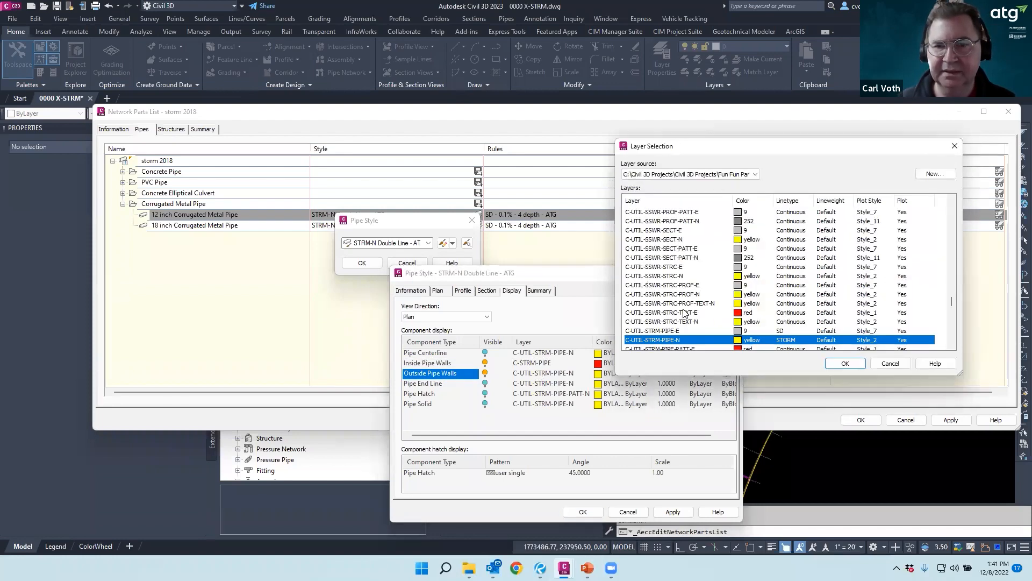
pyautogui.scroll(10, 689, 308)
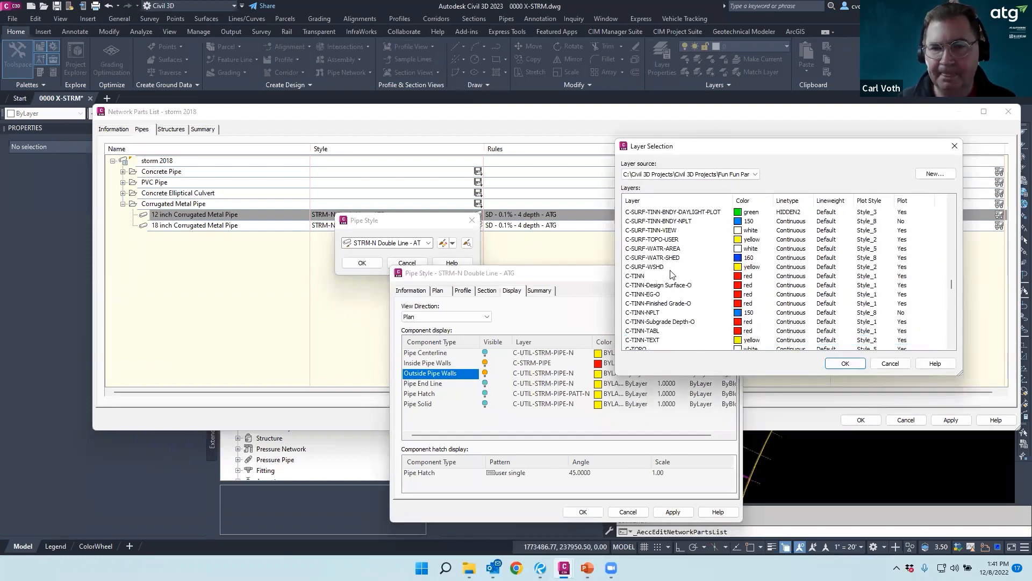
pyautogui.scroll(8, 672, 275)
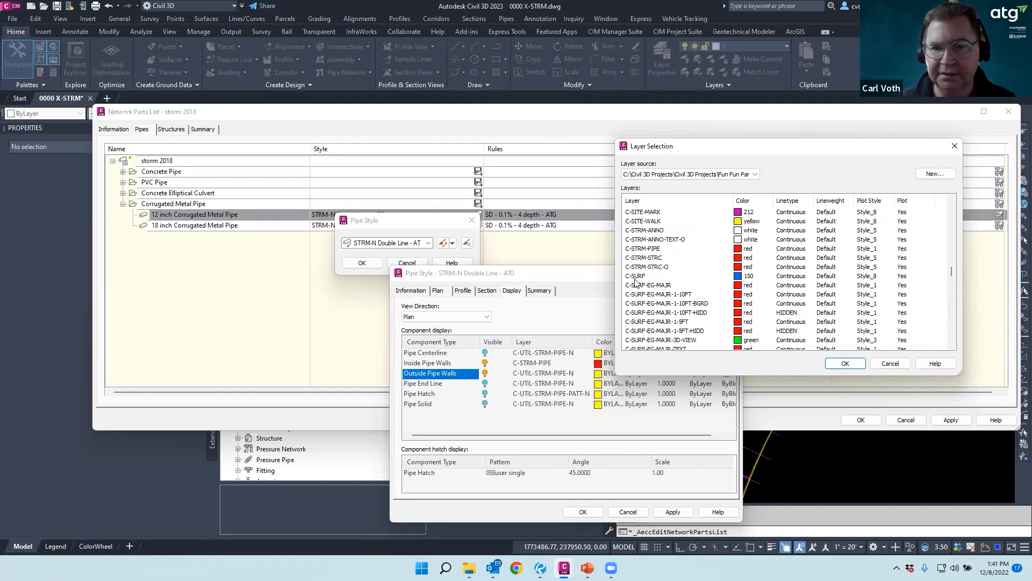
pyautogui.doubleClick(648, 249)
# Switch the display settings to the Profile view direction and put the Inside Pipe Walls on layer C-STRM-PIPE
pyautogui.click(474, 319)
pyautogui.click(424, 333)
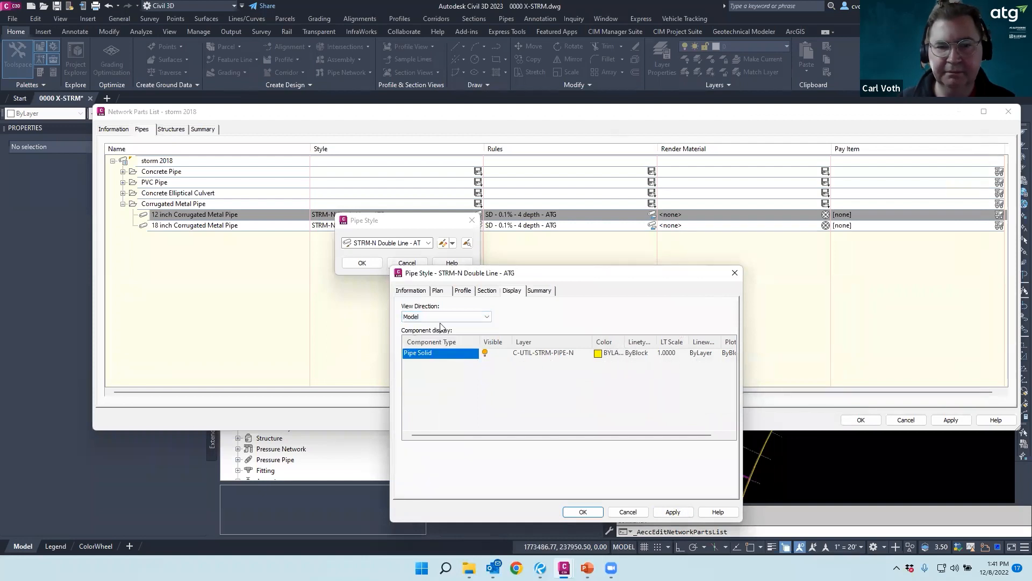
pyautogui.click(473, 317)
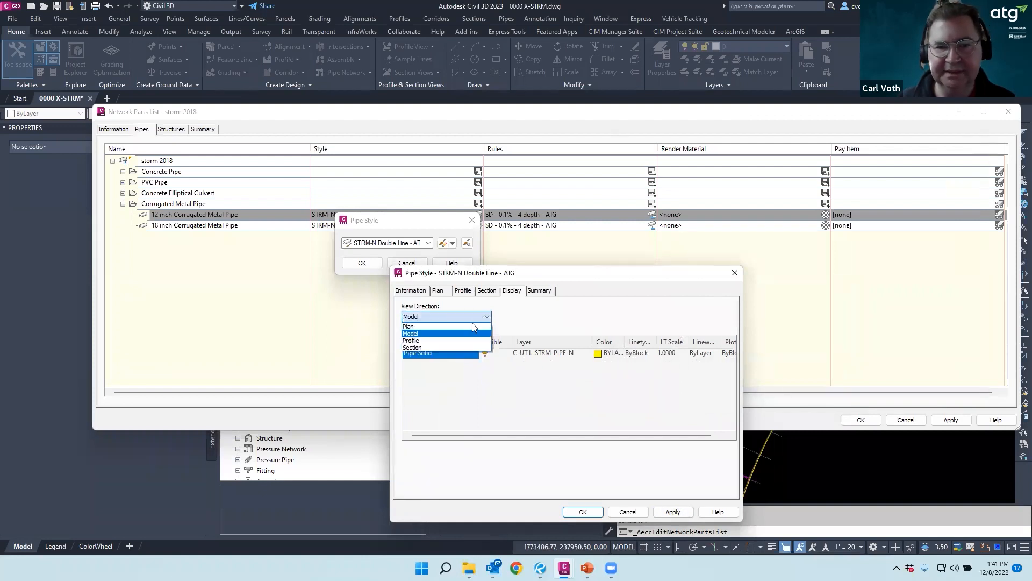
pyautogui.click(421, 340)
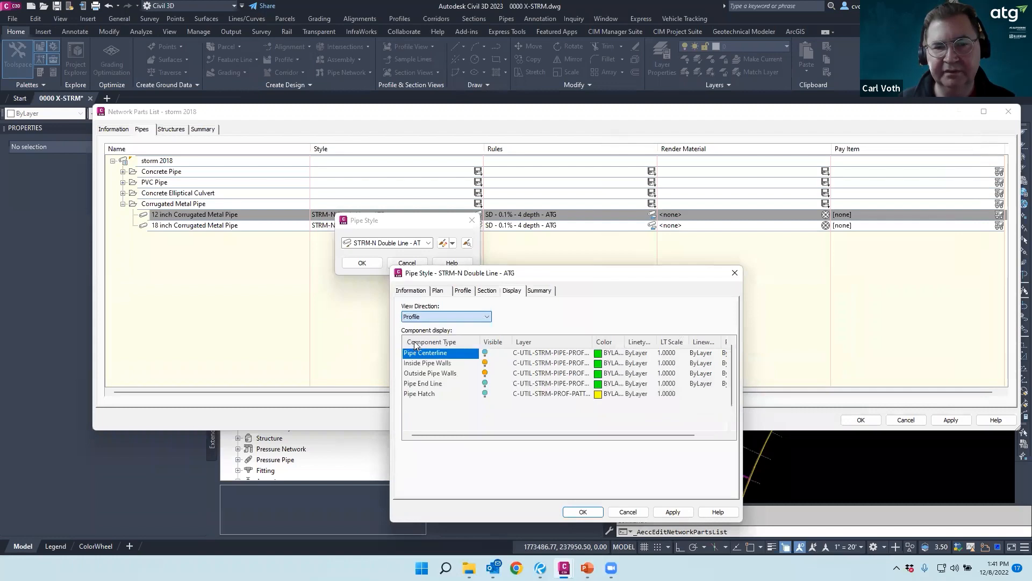
pyautogui.click(536, 363)
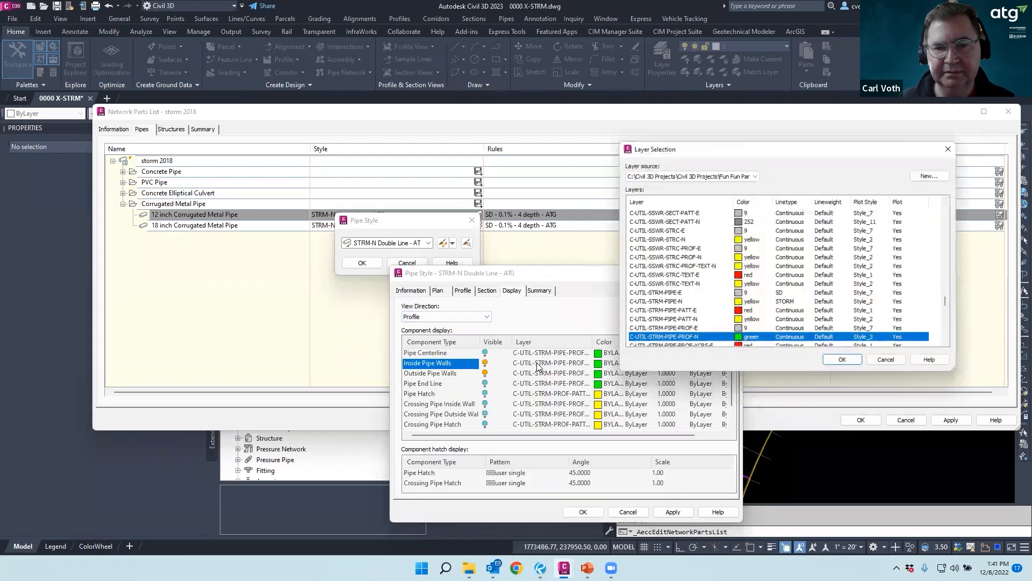
pyautogui.scroll(10, 698, 244)
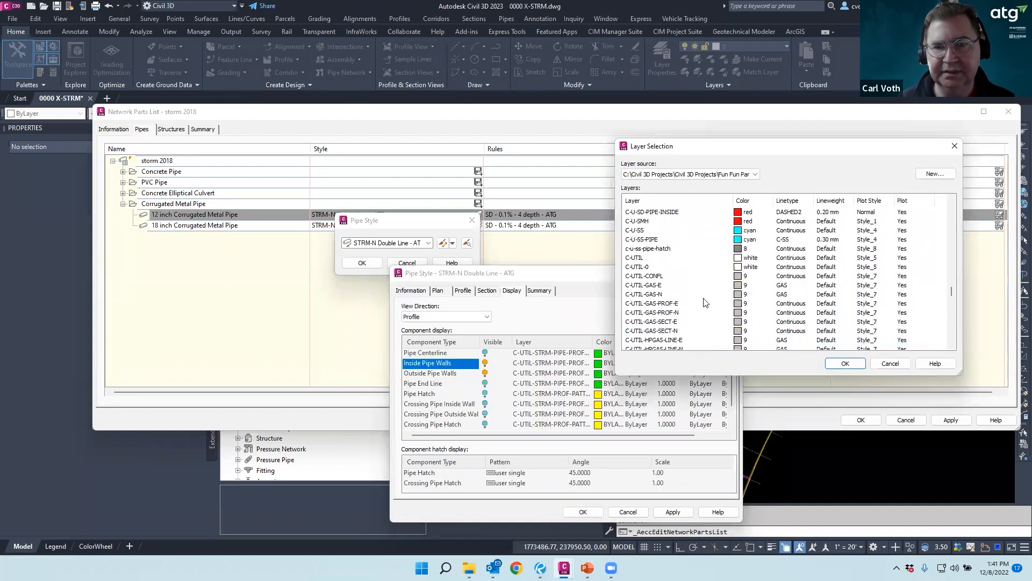
pyautogui.scroll(3, 705, 275)
pyautogui.scroll(10, 692, 257)
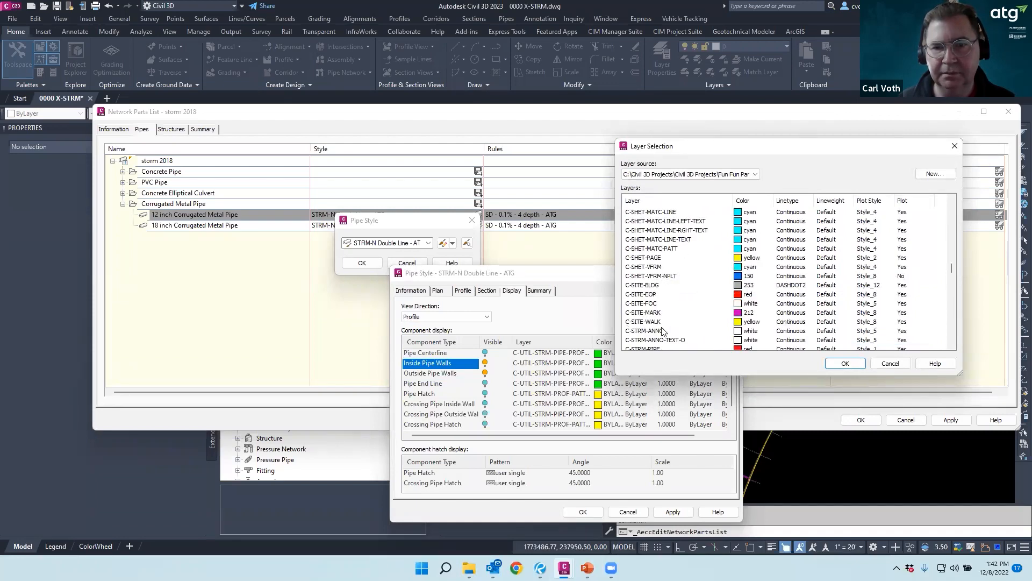
pyautogui.scroll(-1, 684, 293)
pyautogui.doubleClick(645, 321)
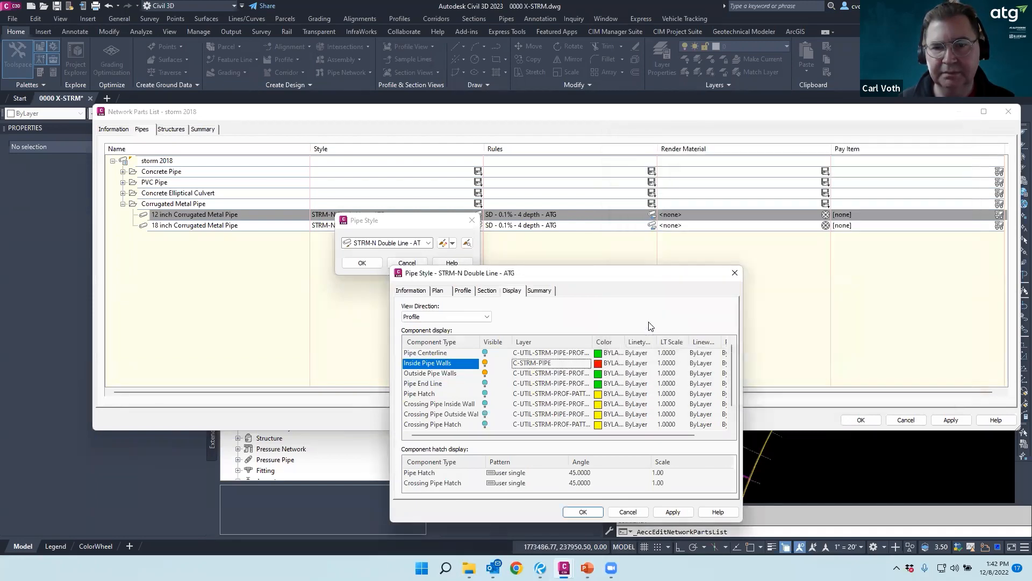
# Put the profile view's Outside Pipe Walls on layer C-STRM-PIPE and accept the edited style for the 12 inch pipe
pyautogui.click(535, 373)
pyautogui.click(535, 373)
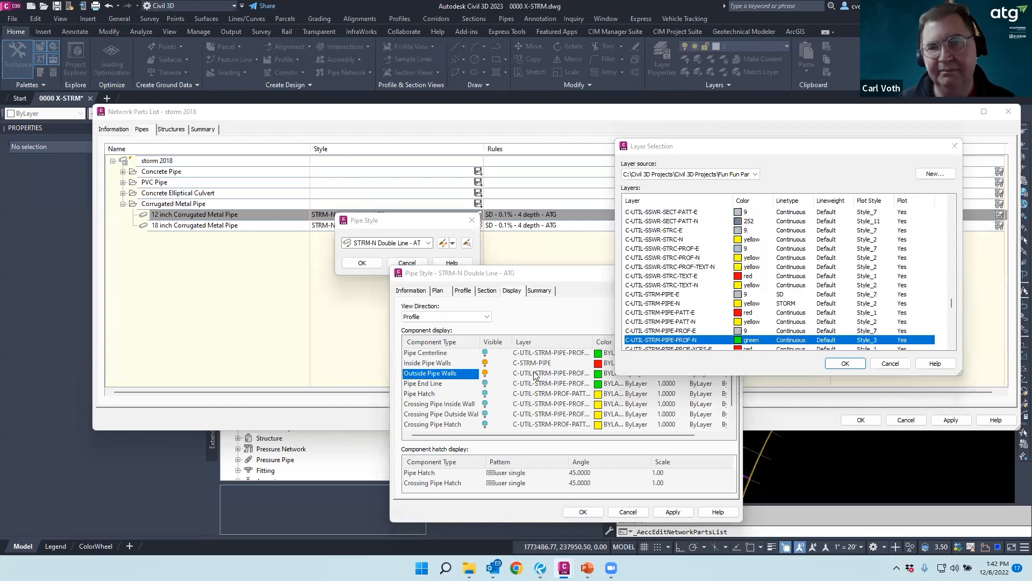
pyautogui.scroll(1, 687, 307)
pyautogui.scroll(2, 679, 289)
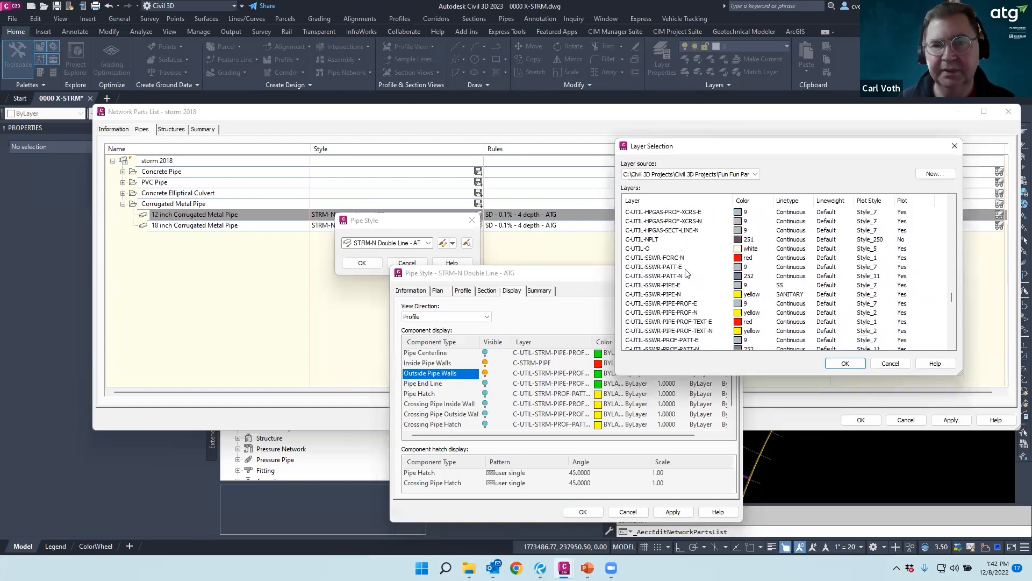
pyautogui.scroll(3, 661, 305)
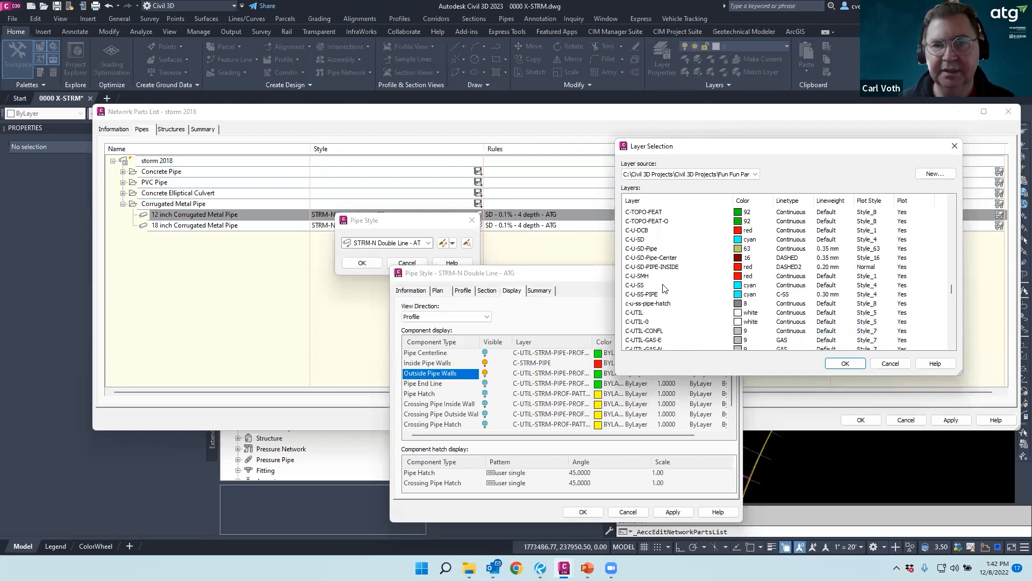
pyautogui.scroll(5, 677, 283)
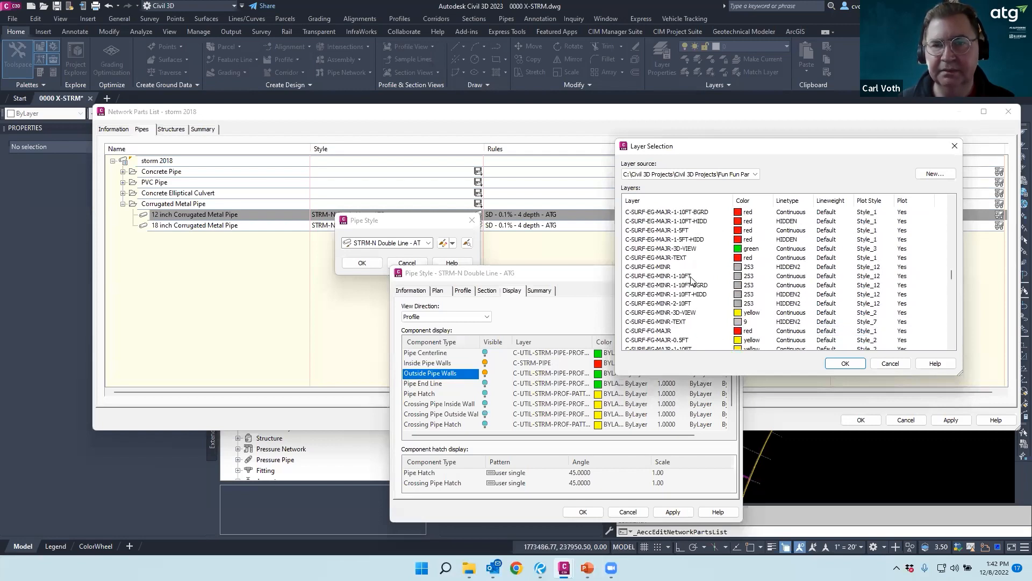
pyautogui.scroll(4, 692, 280)
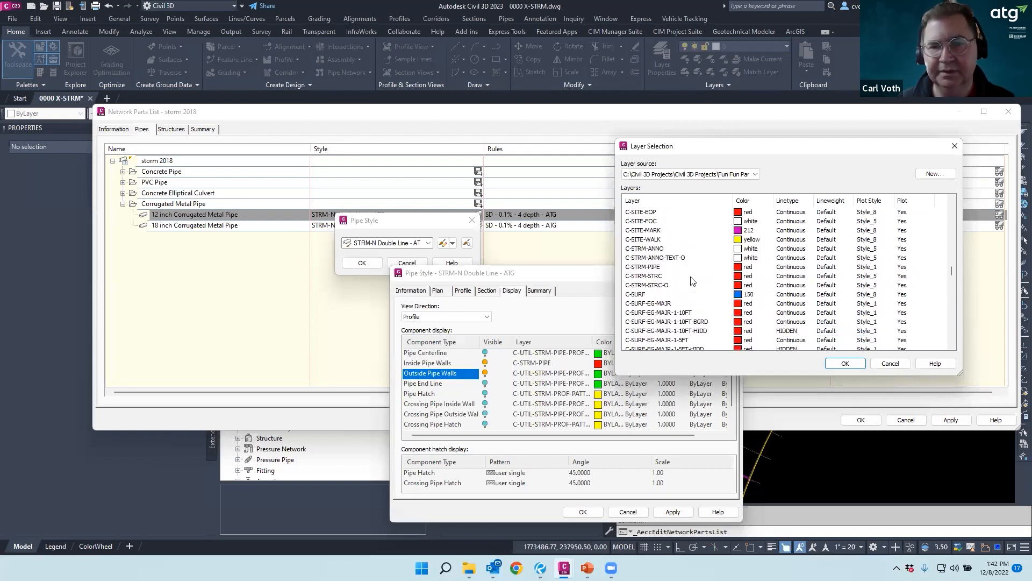
pyautogui.doubleClick(647, 267)
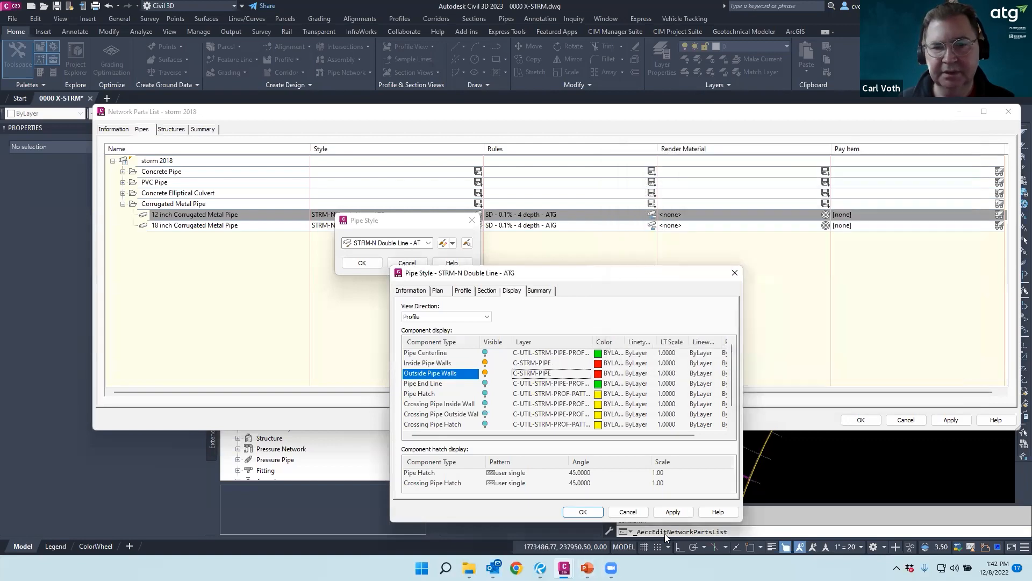
pyautogui.click(582, 511)
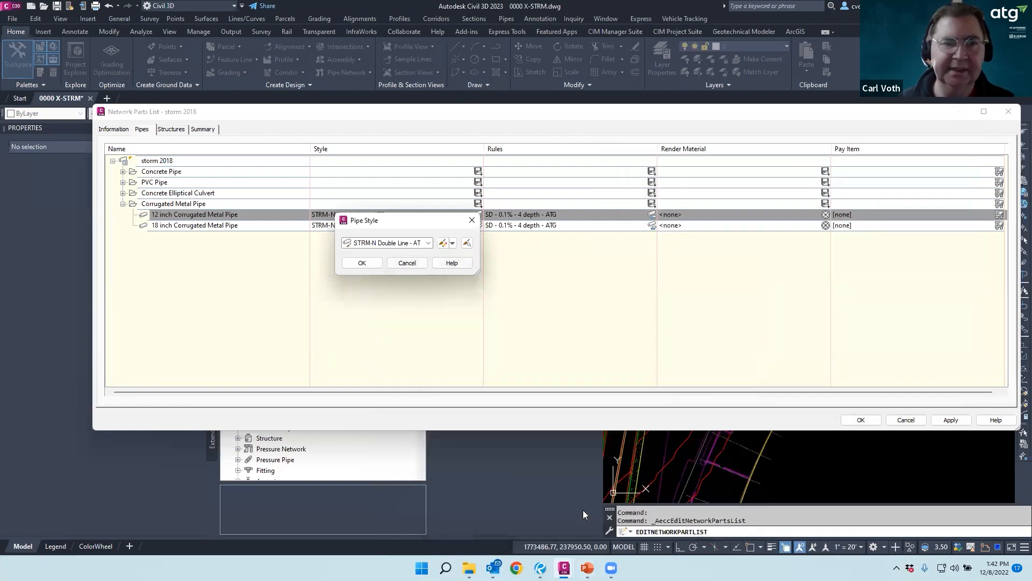
pyautogui.click(357, 262)
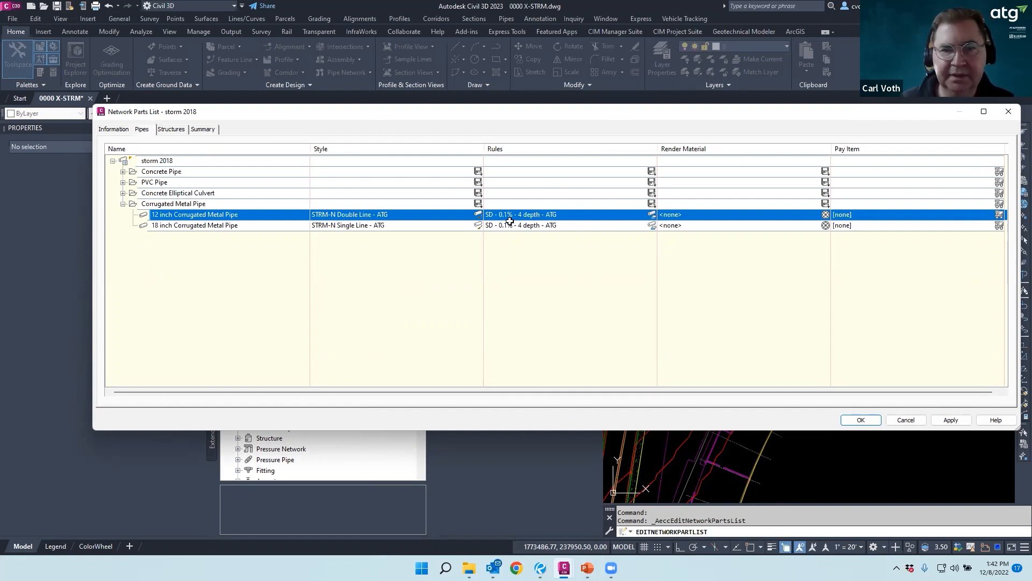
# Check the pipe rule set choices for the 12 inch Corrugated Metal Pipe and cancel the selection
pyautogui.click(652, 215)
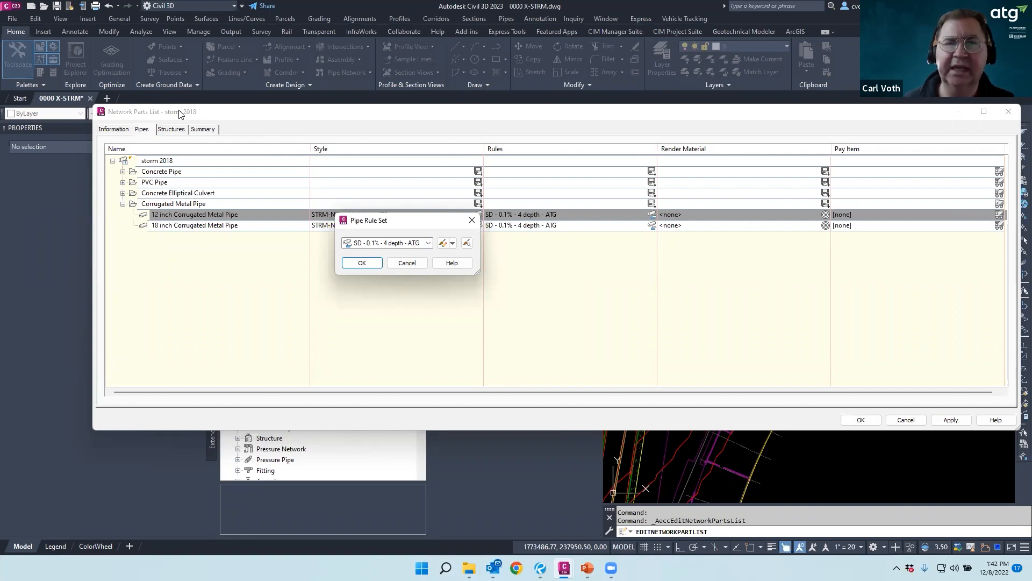
pyautogui.click(430, 243)
pyautogui.click(431, 243)
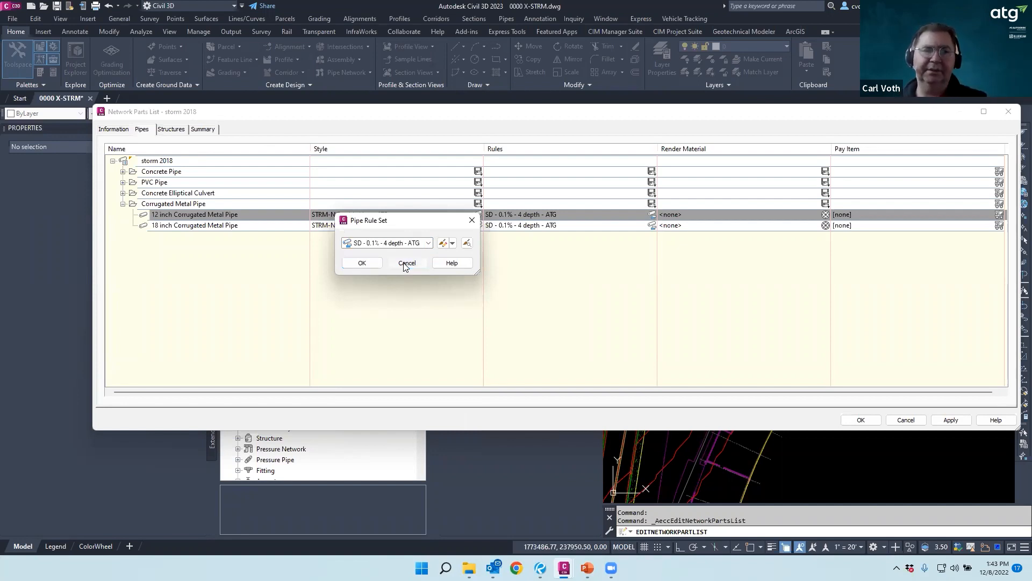
pyautogui.click(406, 262)
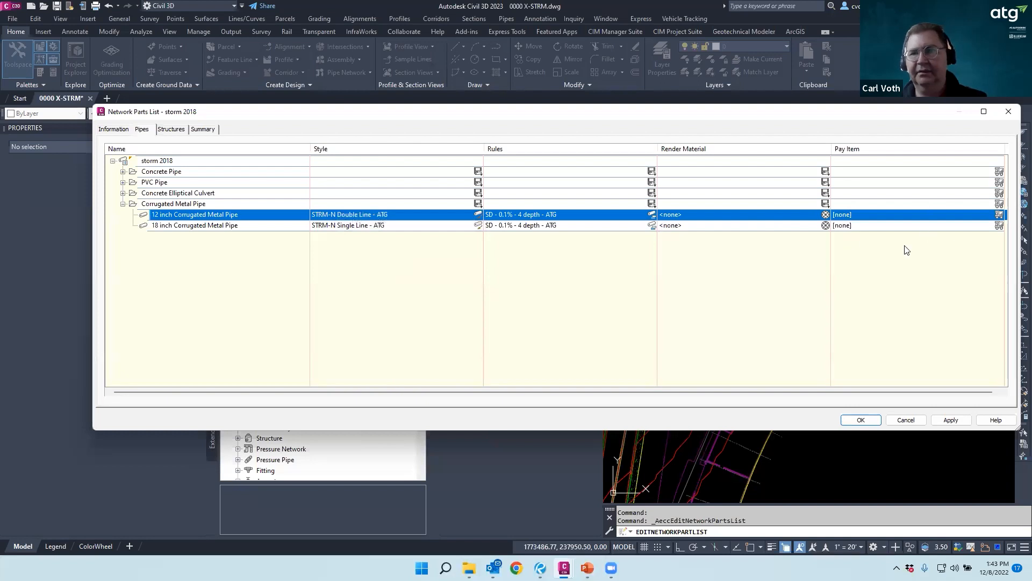
# For the 12 inch Corrugated Metal Pipe's pay item, choose the Alabama DOT file ALDOT Pay Item Data - Std as the pay item file
pyautogui.click(999, 214)
pyautogui.click(516, 274)
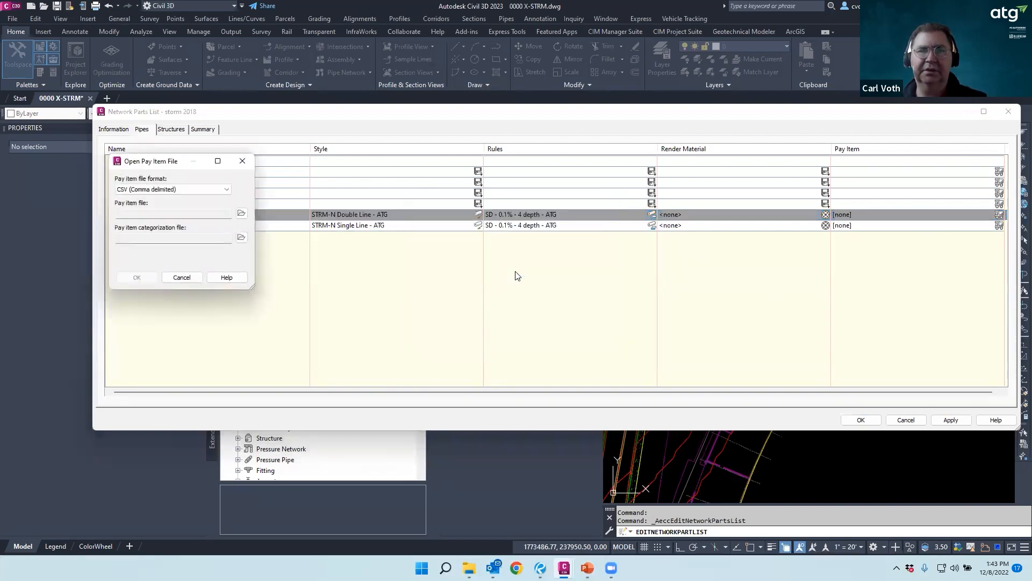
pyautogui.click(241, 214)
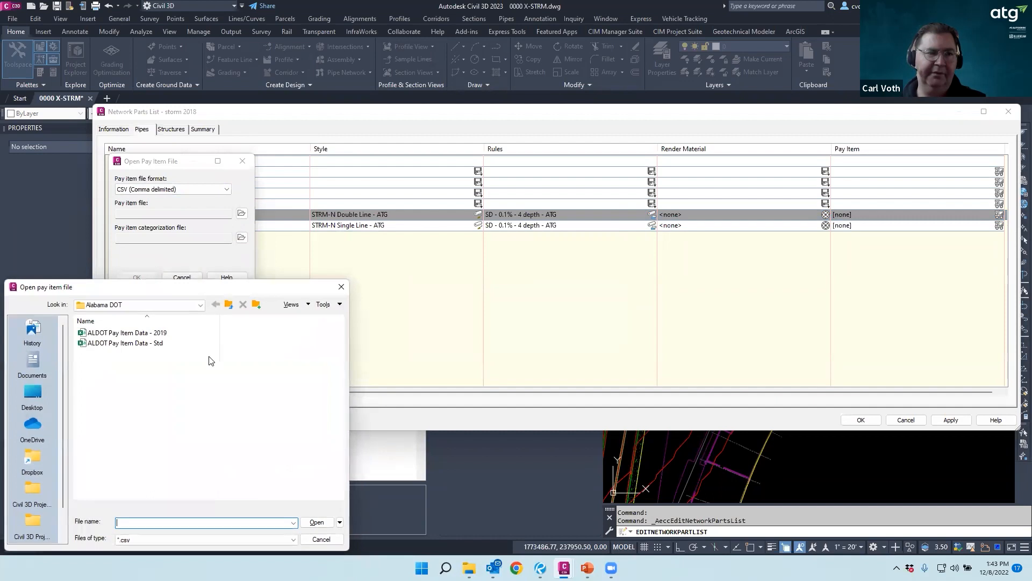
pyautogui.doubleClick(141, 342)
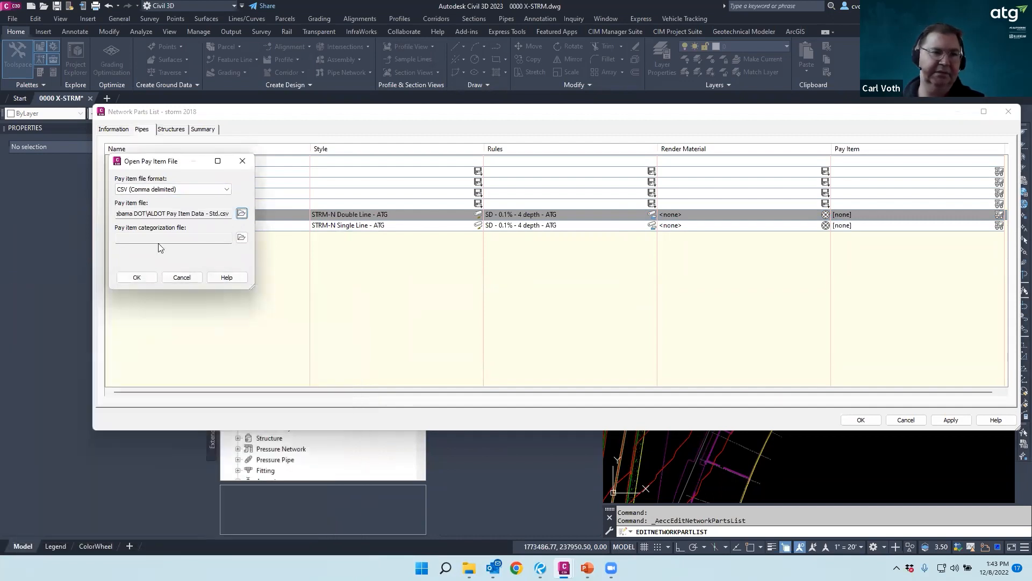
# Browse for the pay item categorization file in CVI, CVI Standards, 1-CAD Support, Civil3D, Pay Item Data on USB Drive (D:)
pyautogui.click(241, 237)
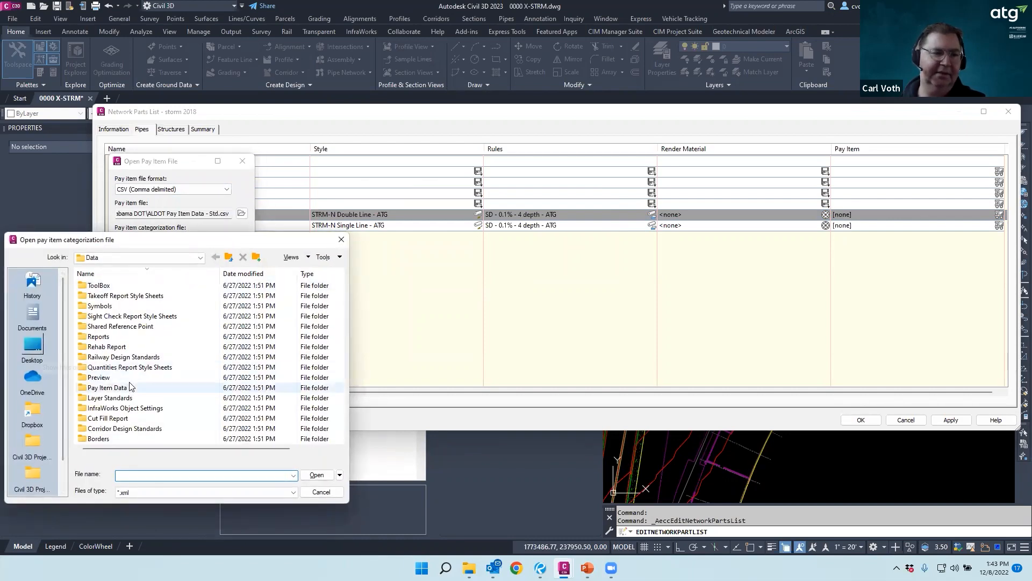
pyautogui.click(168, 257)
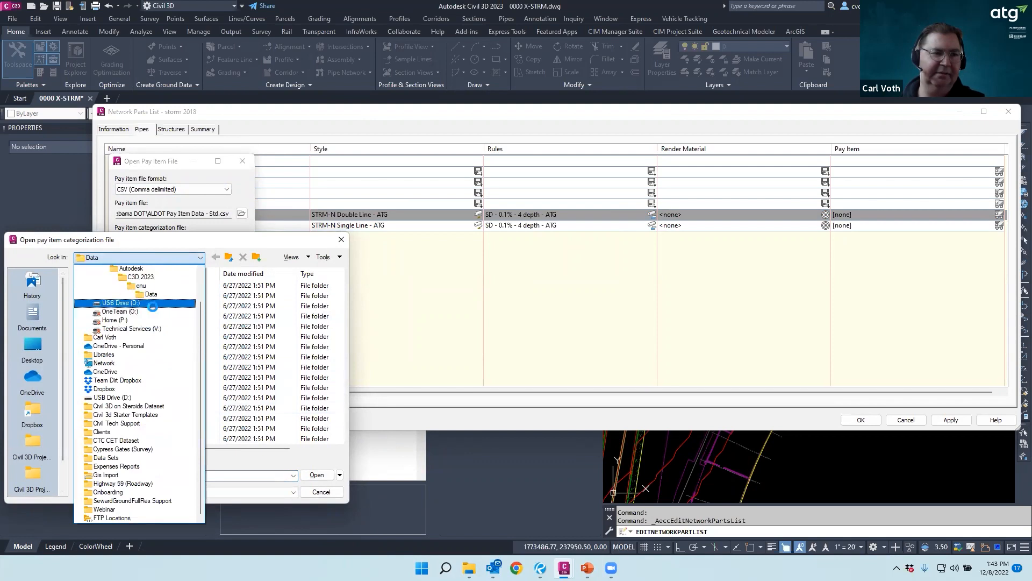
pyautogui.scroll(1, 153, 306)
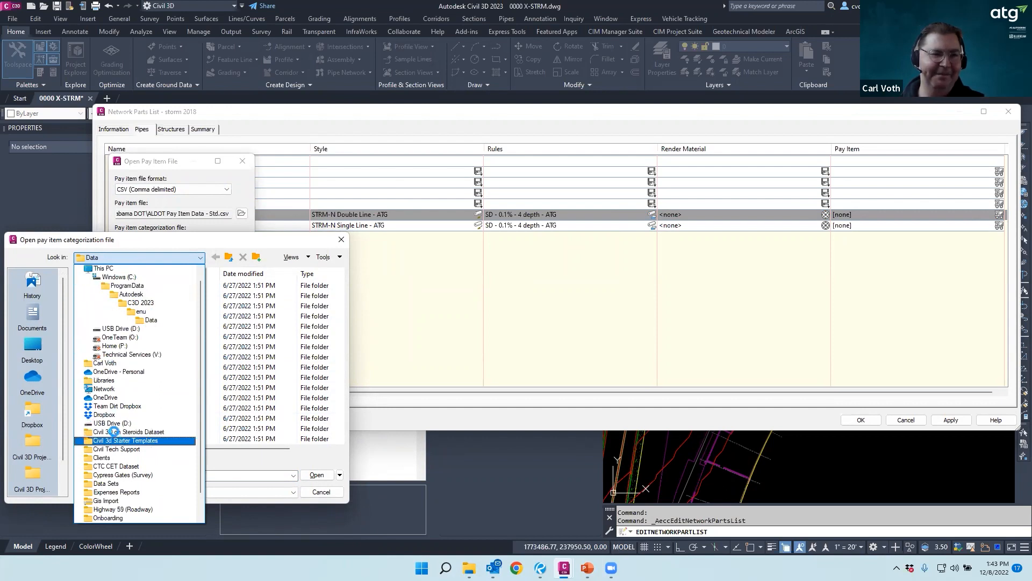
pyautogui.click(113, 423)
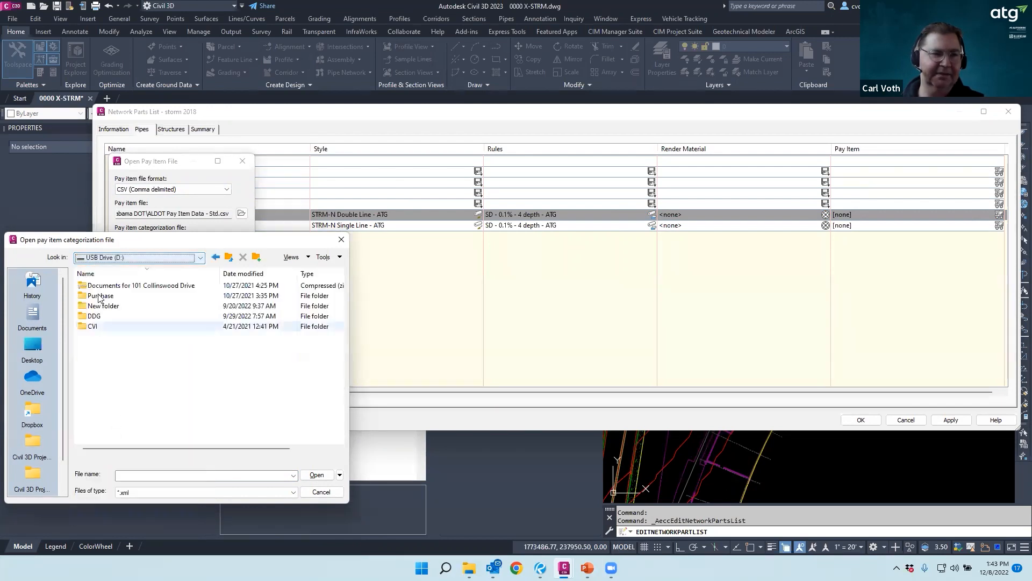
pyautogui.doubleClick(91, 326)
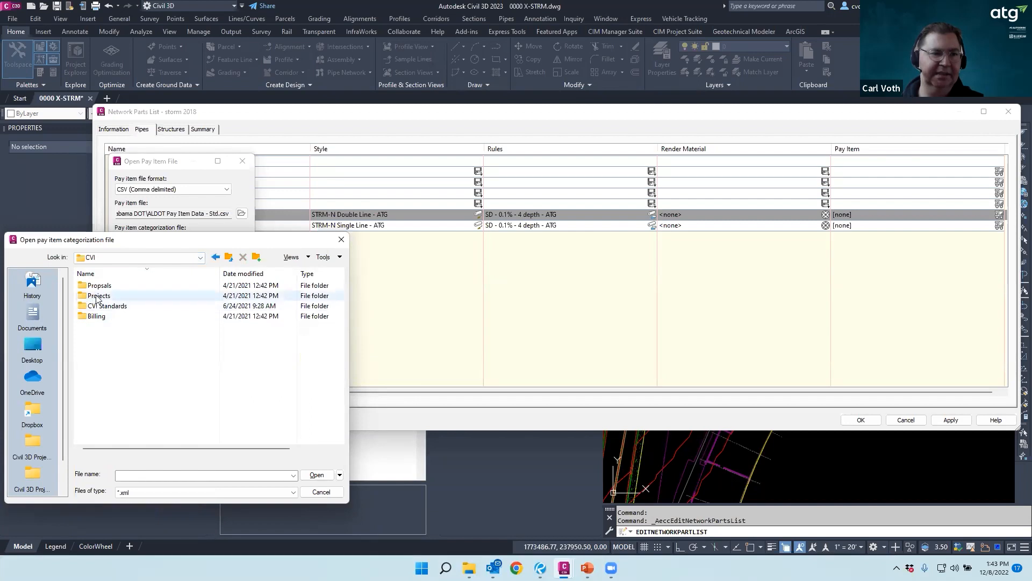
pyautogui.doubleClick(97, 306)
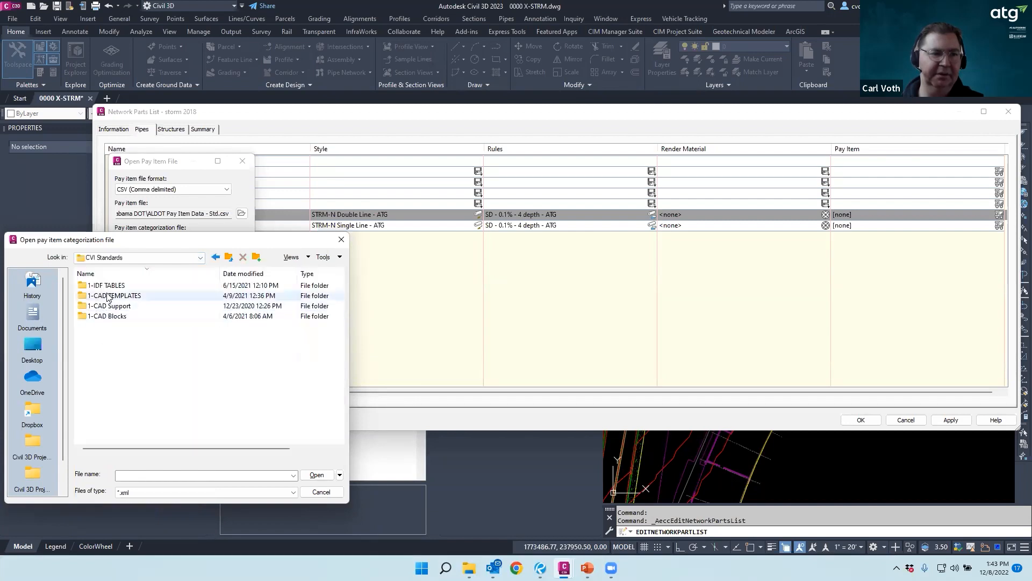
pyautogui.doubleClick(107, 296)
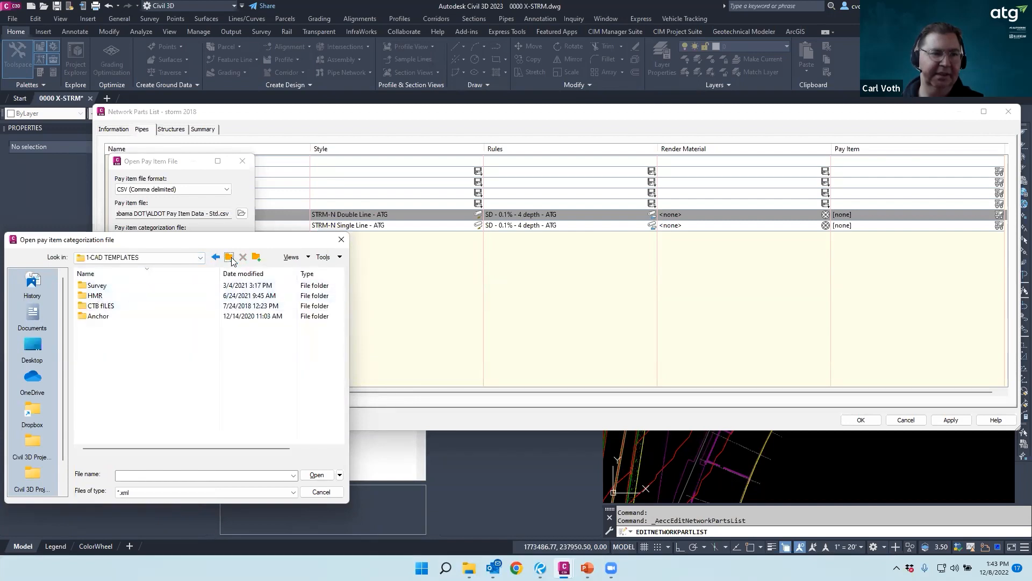
pyautogui.click(230, 257)
pyautogui.doubleClick(102, 305)
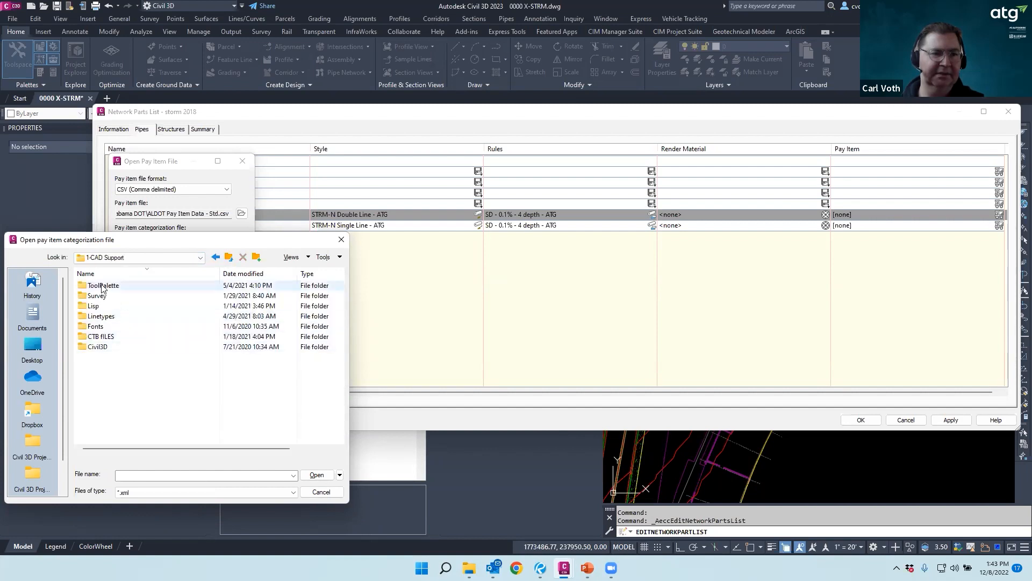
pyautogui.doubleClick(95, 347)
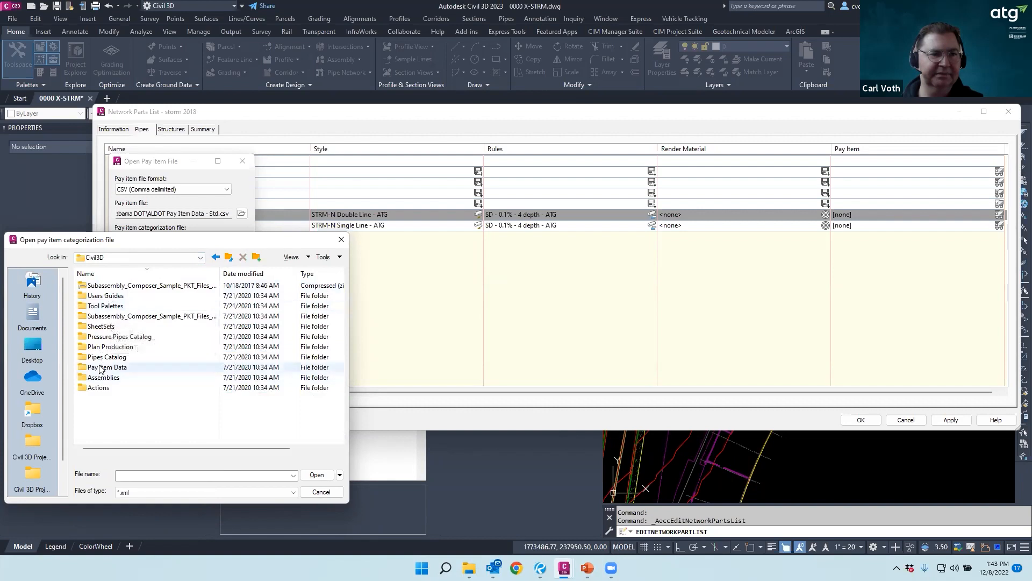
pyautogui.doubleClick(100, 367)
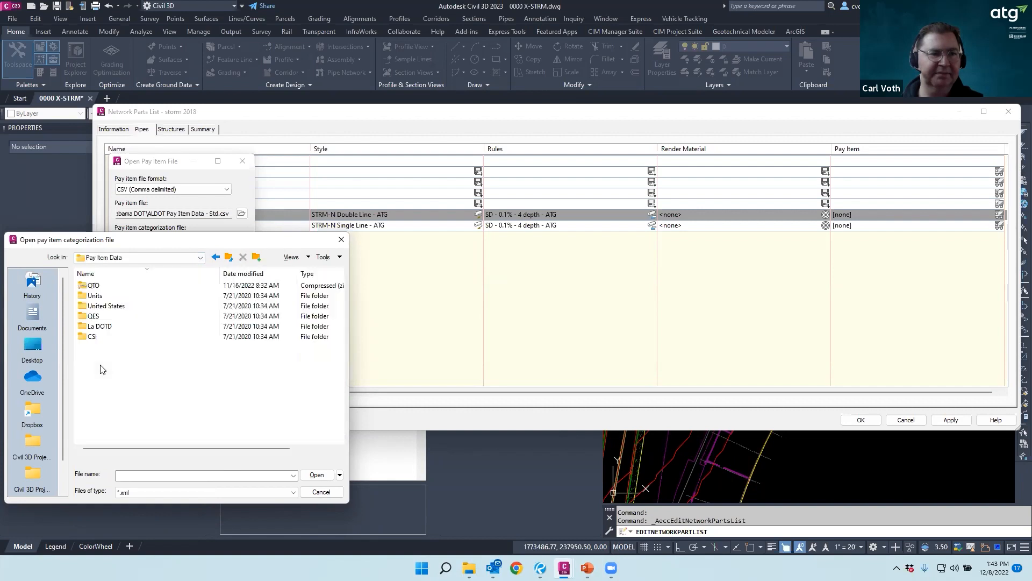
# Choose ALDOT Pay Item Catagories - Std from United States, Alabama DOT as the categorization file and load the pay item list
pyautogui.doubleClick(103, 305)
pyautogui.doubleClick(103, 326)
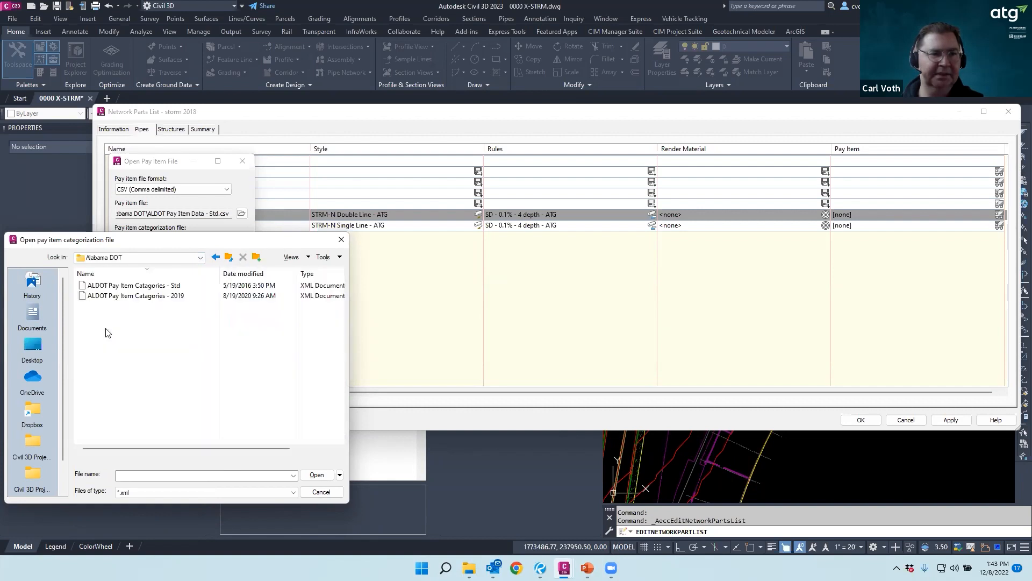
pyautogui.click(107, 285)
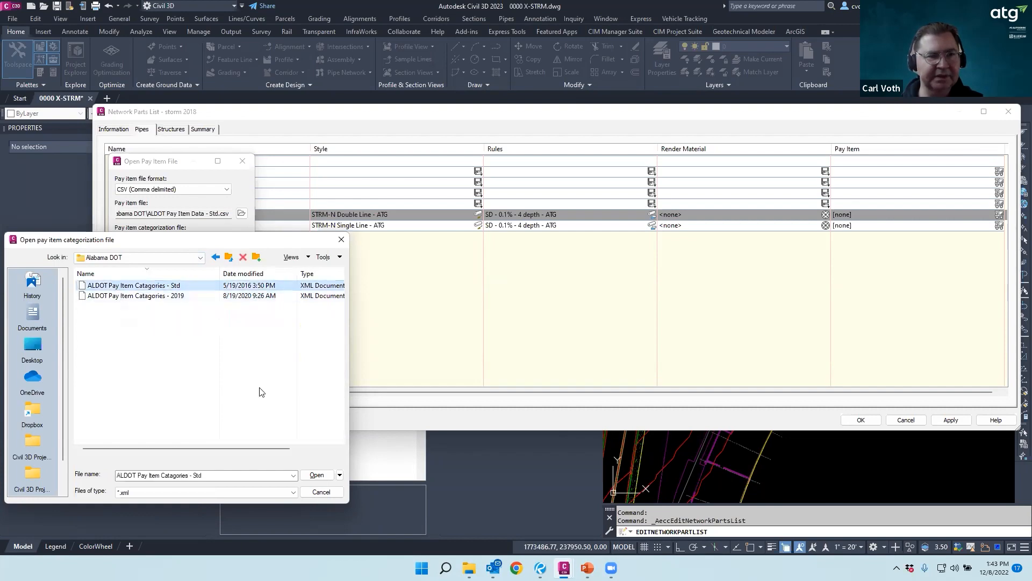
pyautogui.click(316, 476)
pyautogui.click(141, 280)
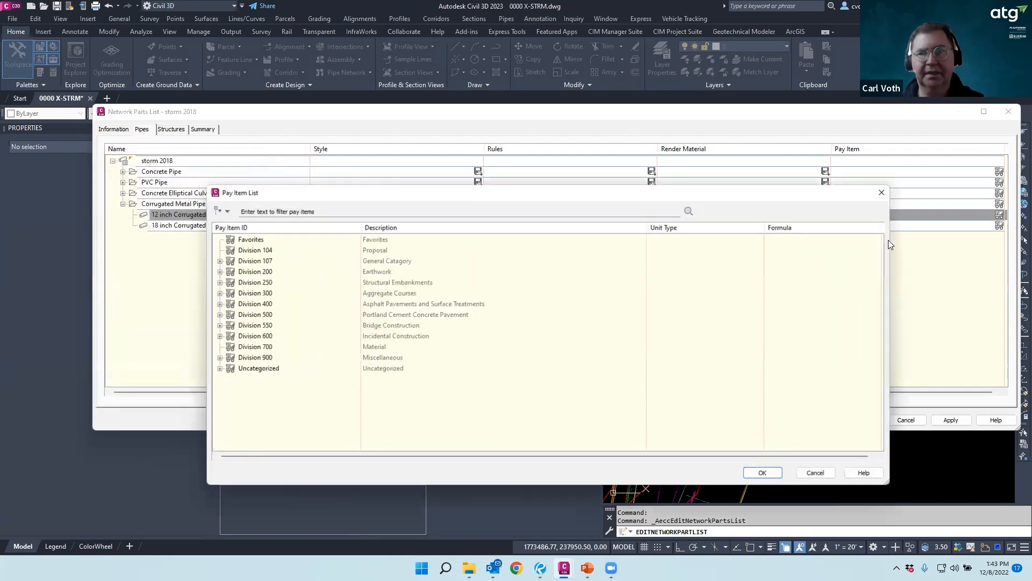
# Turn off categorization in the pay item list and filter the items by CMP
pyautogui.click(347, 211)
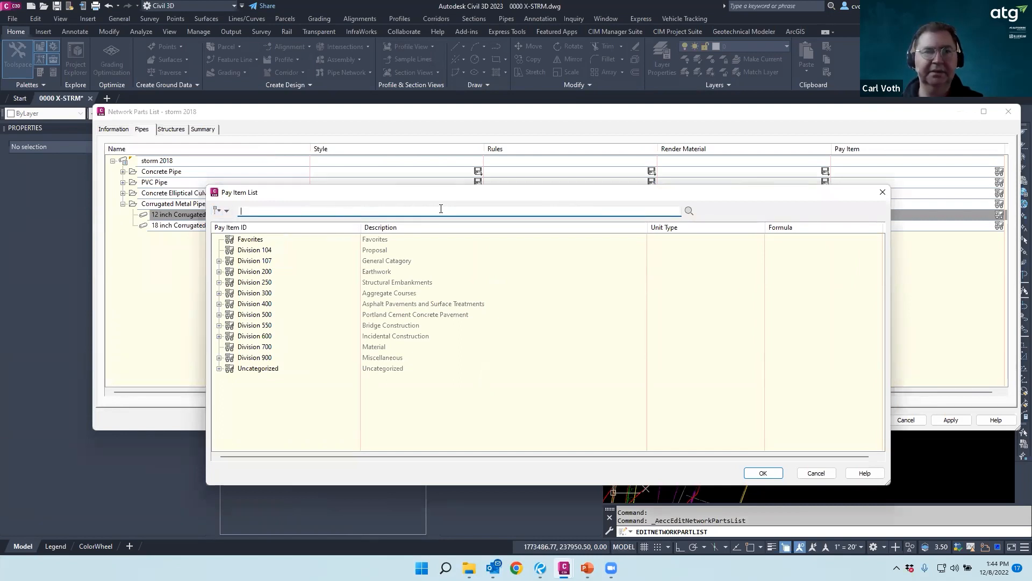
pyautogui.click(226, 211)
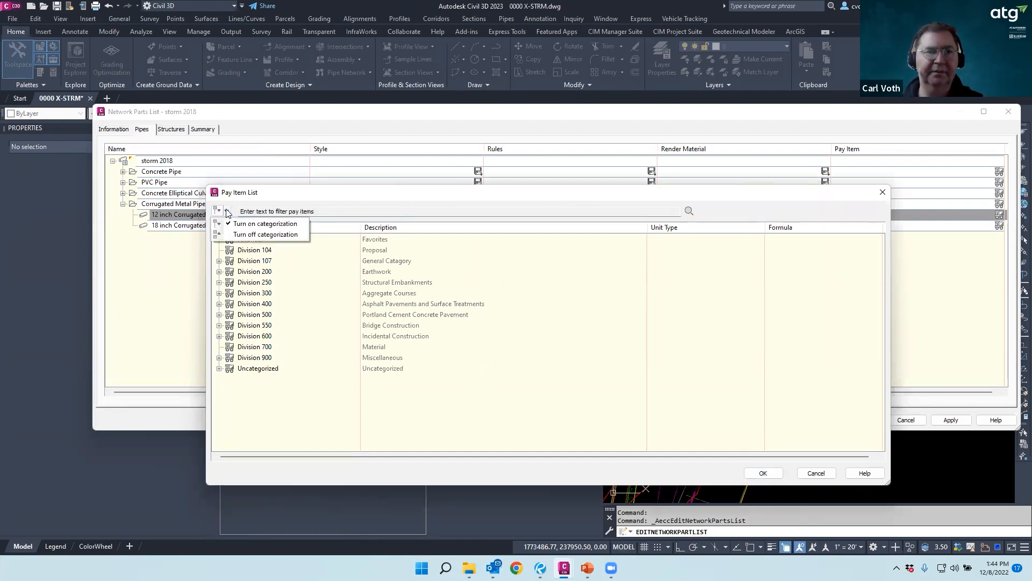
pyautogui.click(253, 234)
pyautogui.click(329, 214)
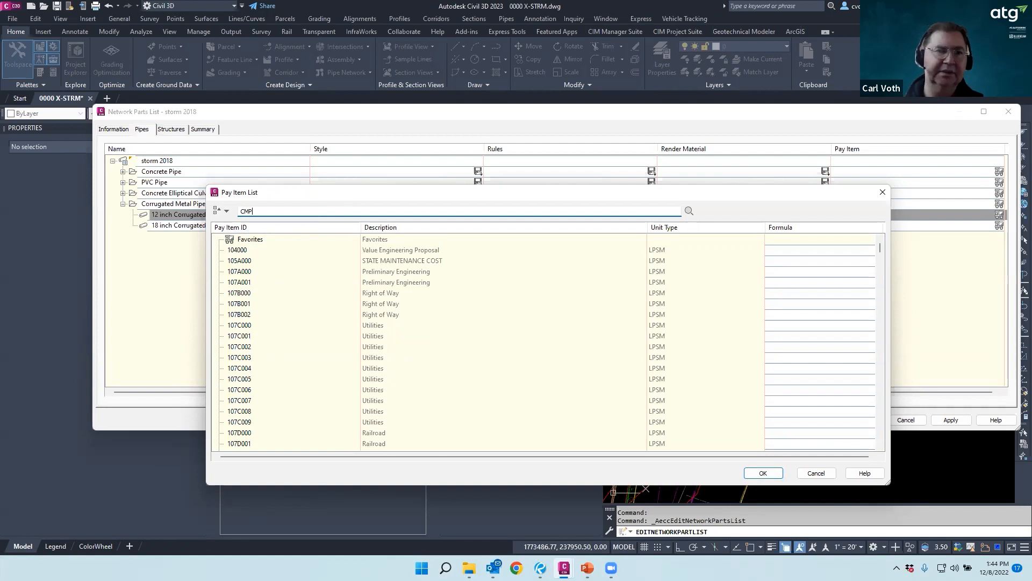
pyautogui.click(690, 211)
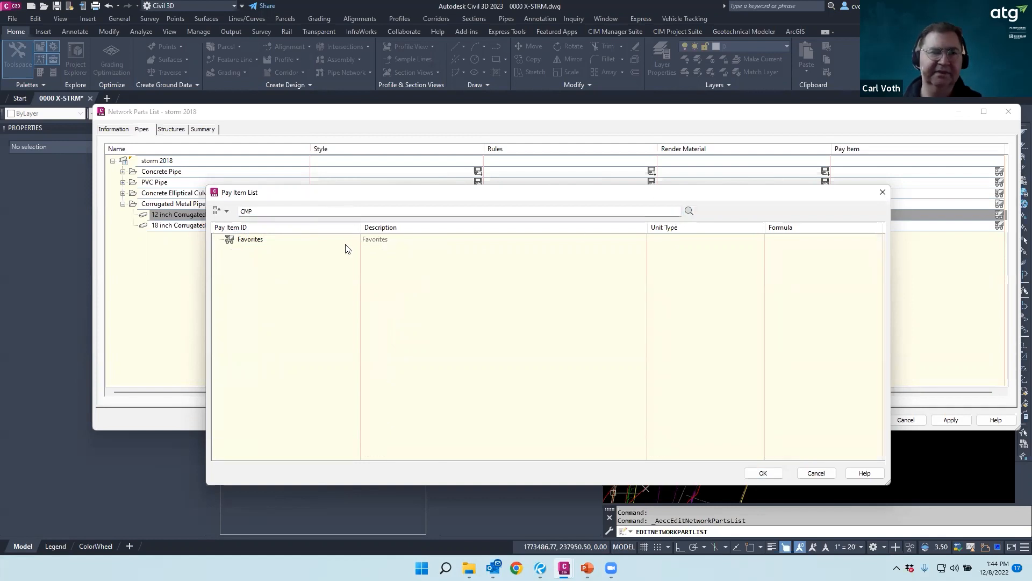
# Replace the pay item filter text with PIPE and run the filter
pyautogui.moveTo(271, 212); pyautogui.dragTo(224, 212)
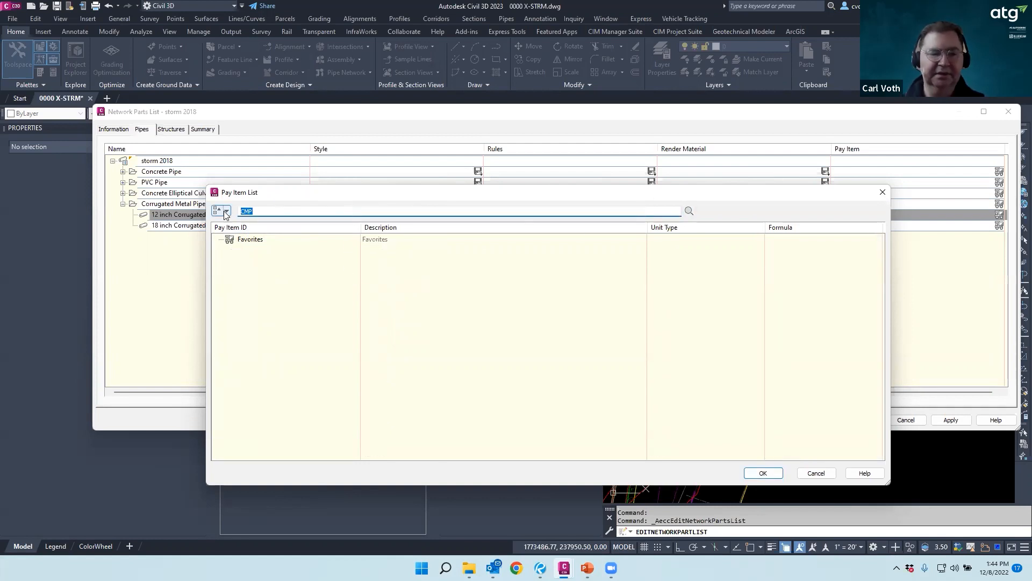
pyautogui.click(226, 212)
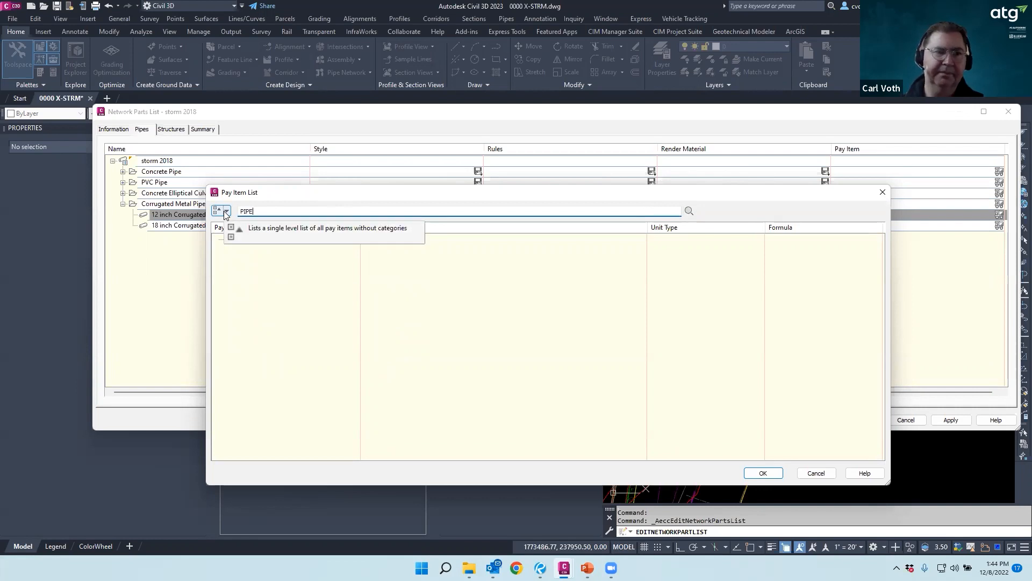
pyautogui.click(231, 228)
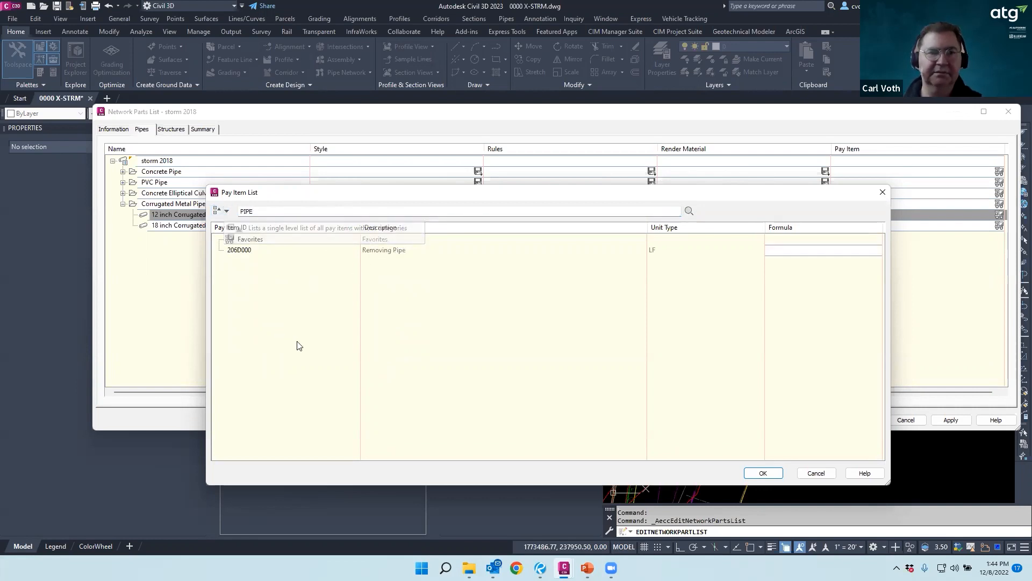
# Turn on categorization, examine the sections of Group 602 Culverts and Drains under Division 600, and cancel the pay item selection
pyautogui.click(226, 211)
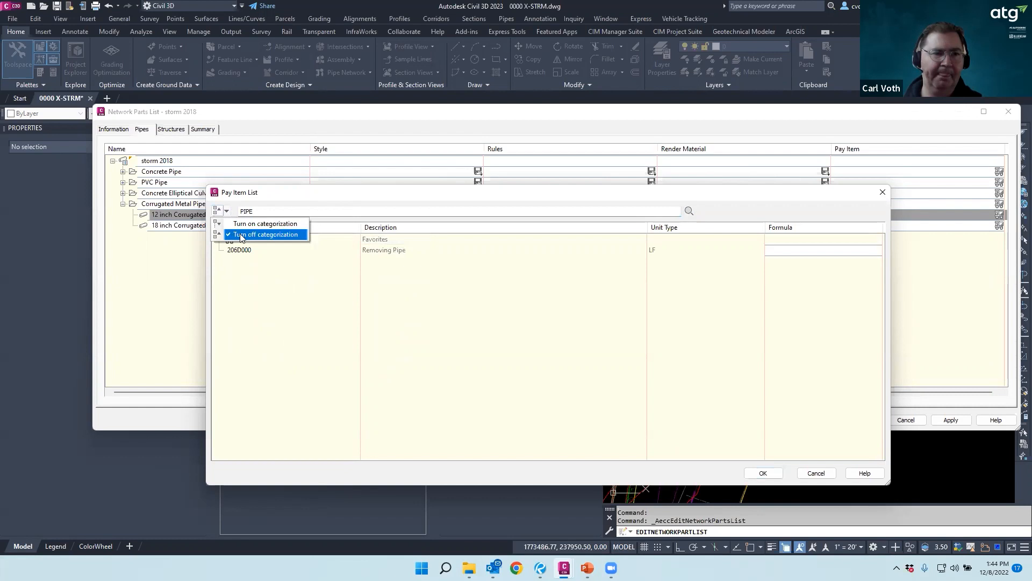
pyautogui.click(246, 224)
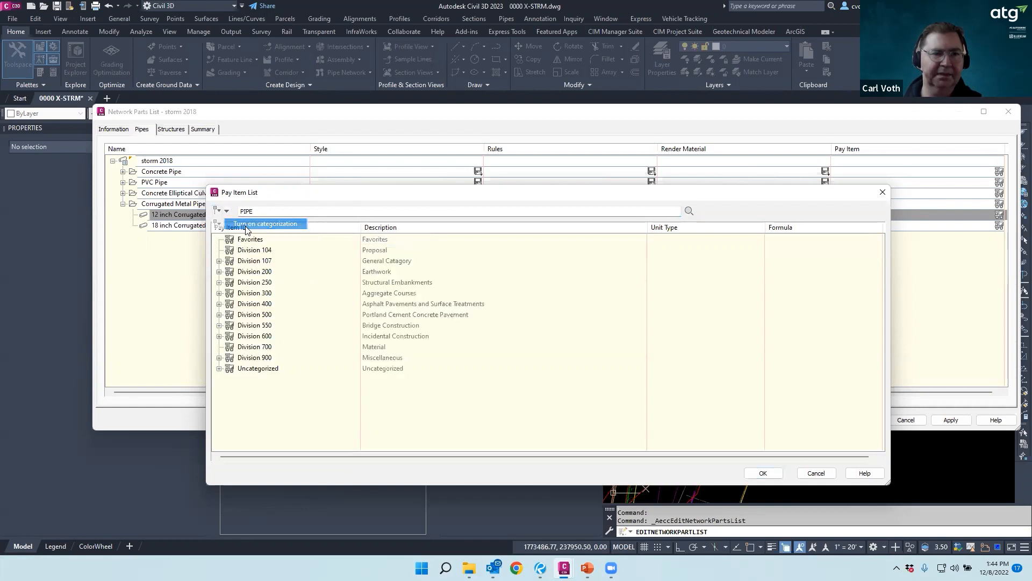
pyautogui.click(219, 337)
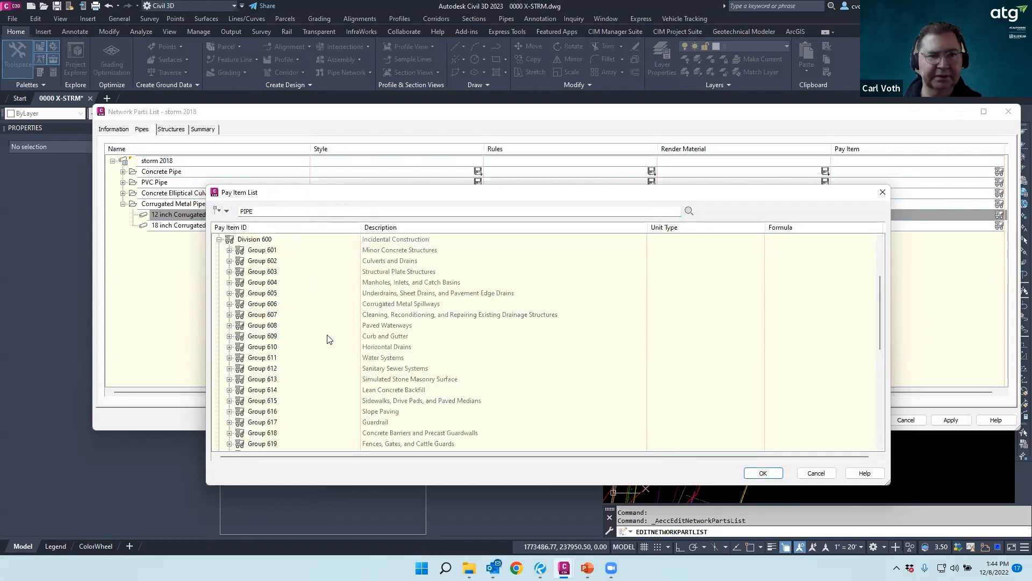
pyautogui.click(376, 262)
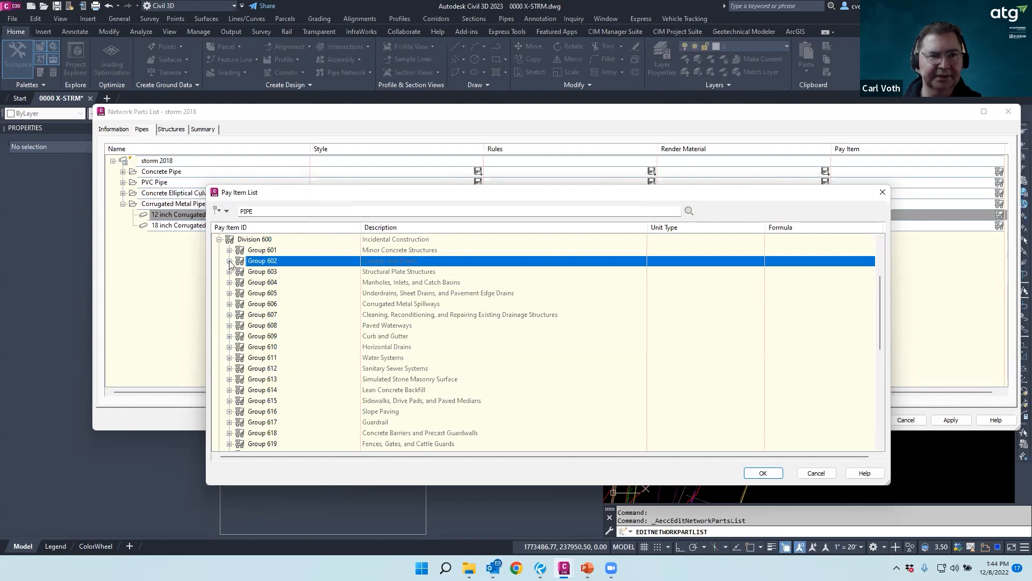
pyautogui.click(229, 260)
pyautogui.click(282, 273)
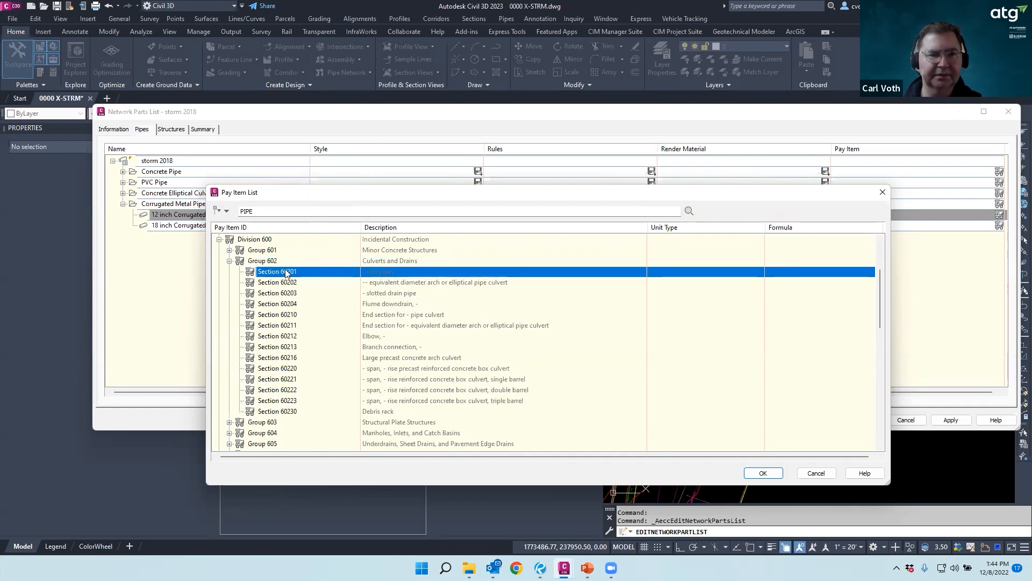
pyautogui.click(286, 282)
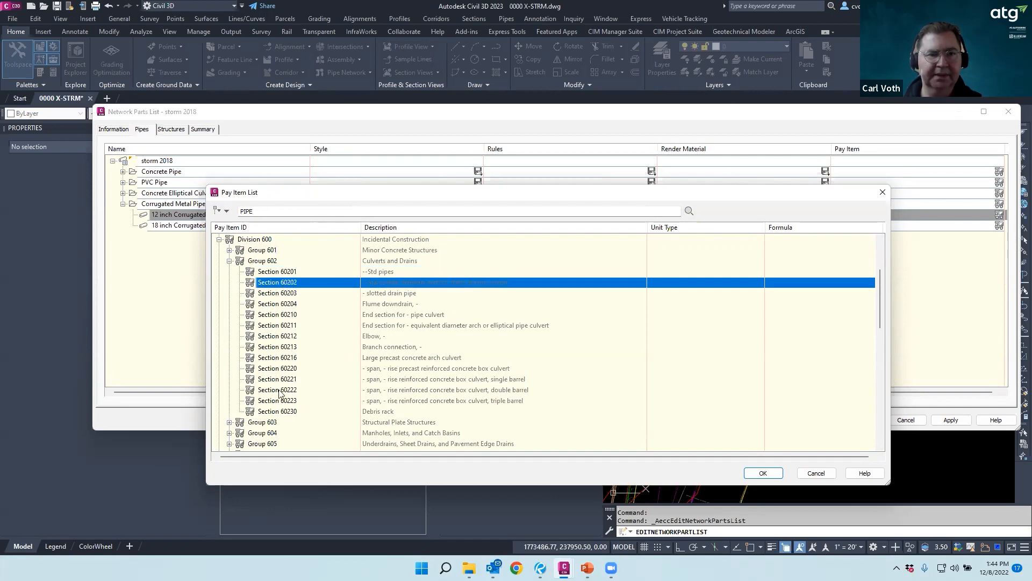
pyautogui.click(815, 474)
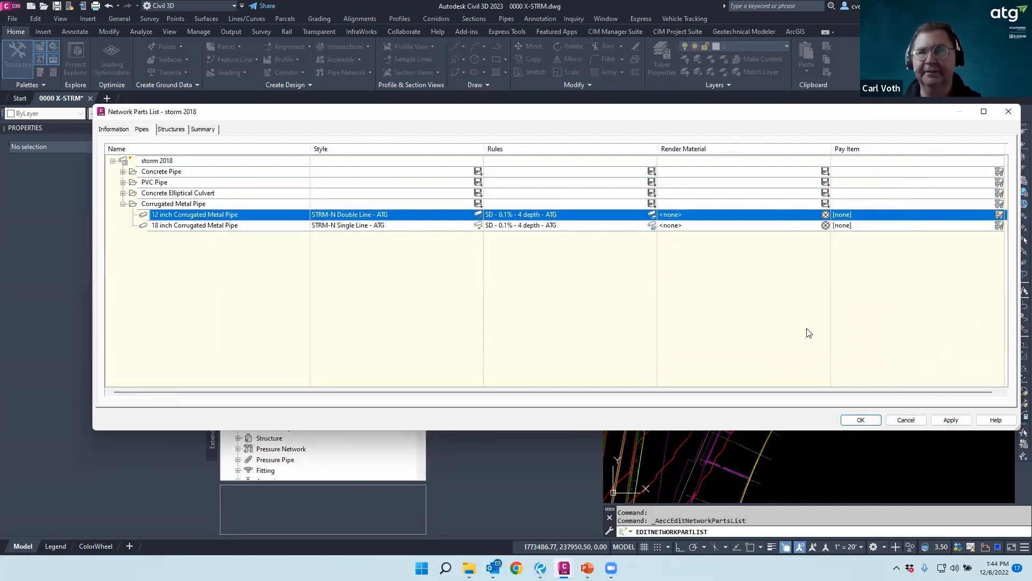
# Look over the pipe pay item assignments and bring up the structures of the storm 2018 parts list
pyautogui.moveTo(791, 394); pyautogui.dragTo(847, 395)
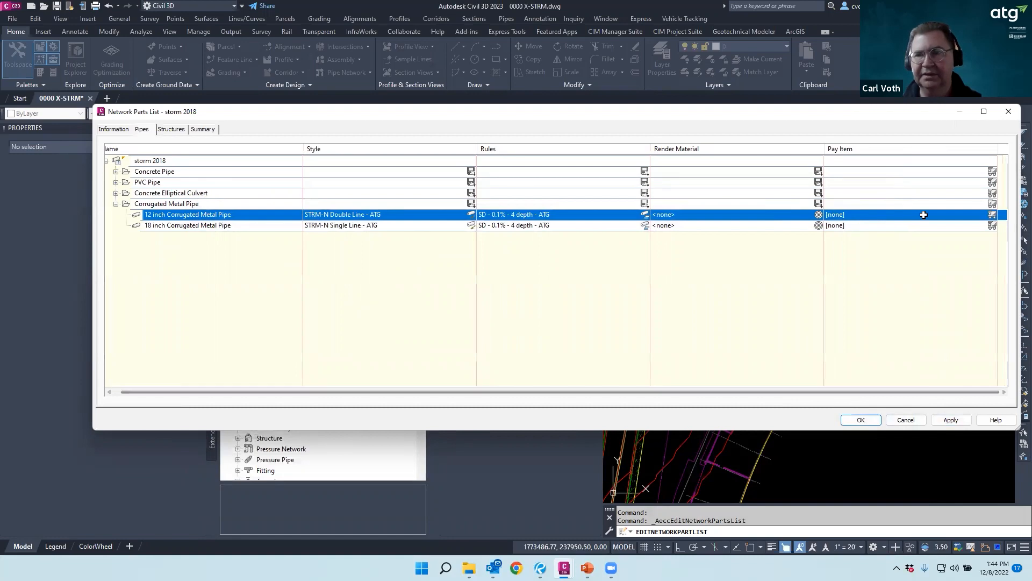
pyautogui.moveTo(903, 153); pyautogui.dragTo(827, 156)
pyautogui.click(171, 131)
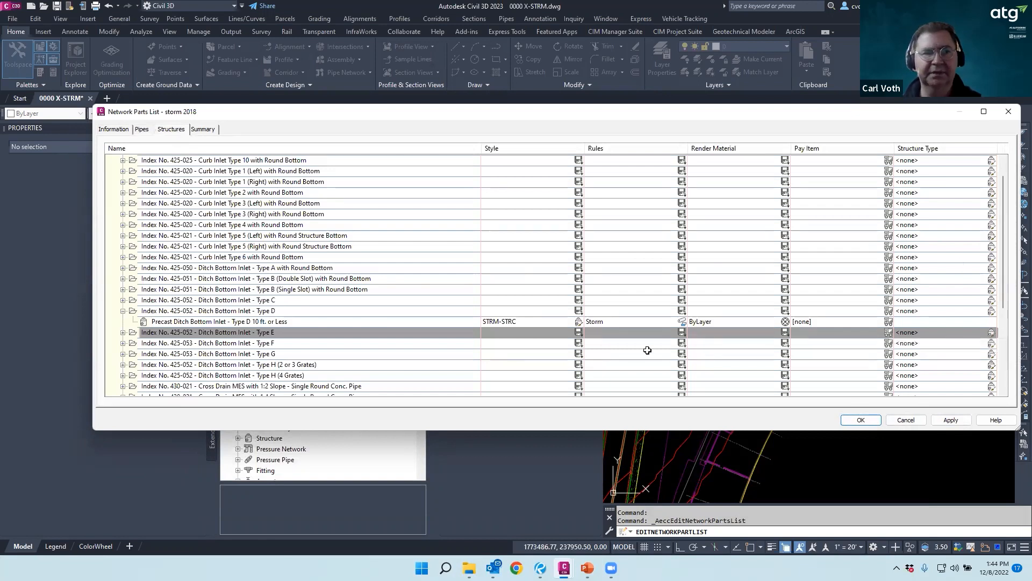
# Open the drainage parameter mapping for the Type E ditch bottom inlet and set its Structure Type to Grate inlet
pyautogui.click(905, 332)
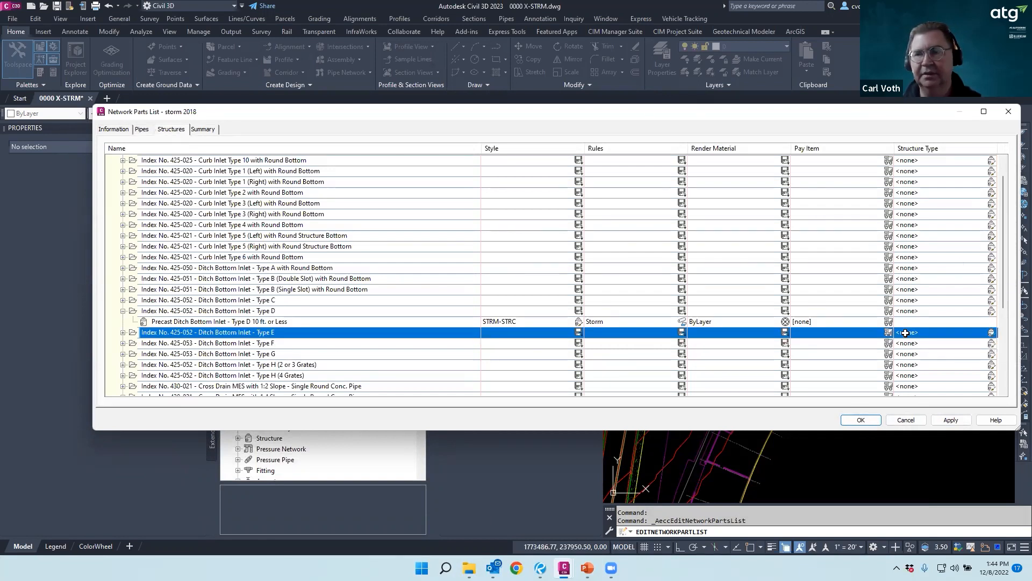
pyautogui.click(991, 333)
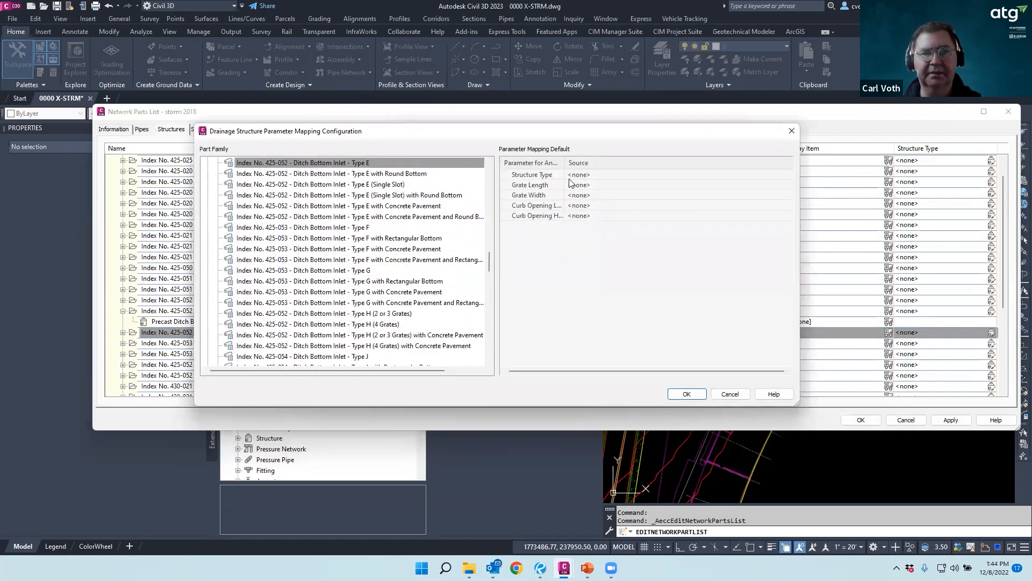
pyautogui.click(611, 175)
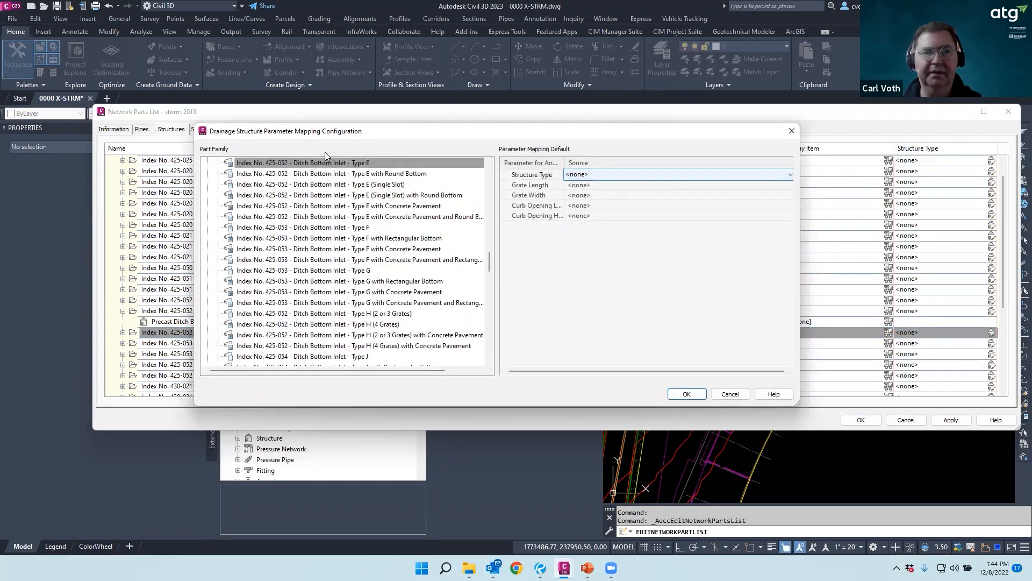
pyautogui.click(791, 175)
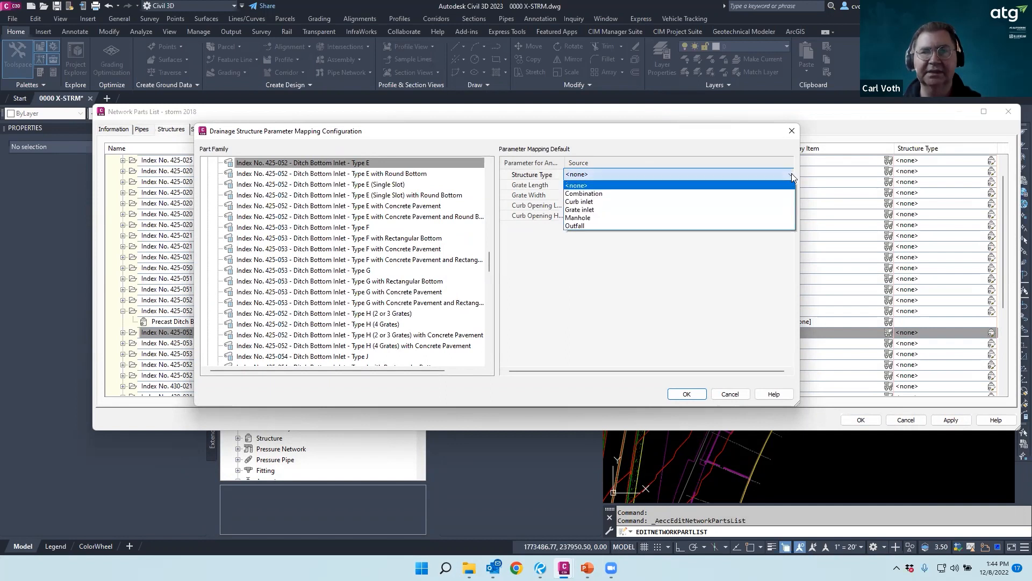
pyautogui.click(583, 211)
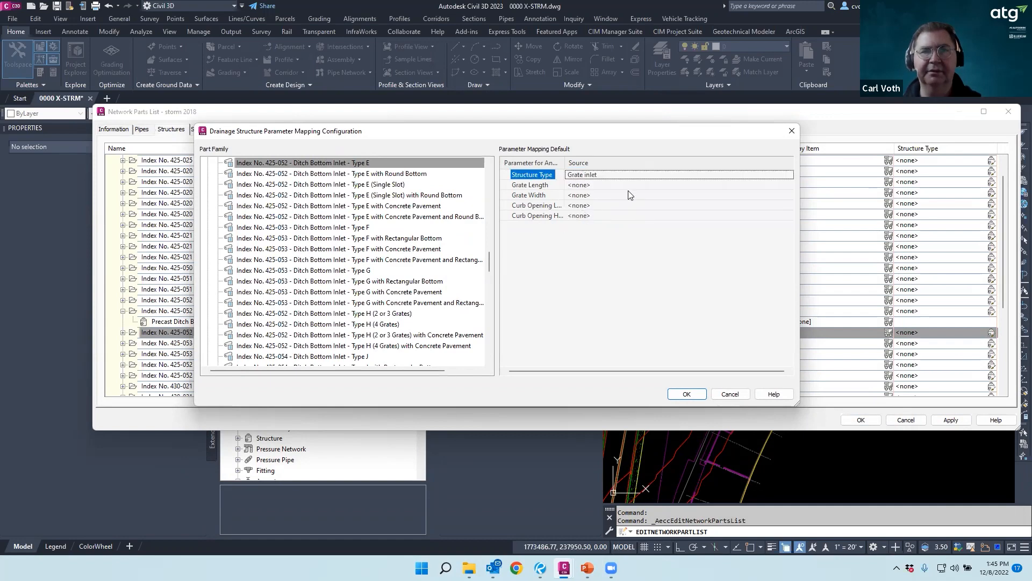
# Map the Type E inlet's Grate Length to Inlet Wall Thickness
pyautogui.click(602, 185)
pyautogui.click(602, 184)
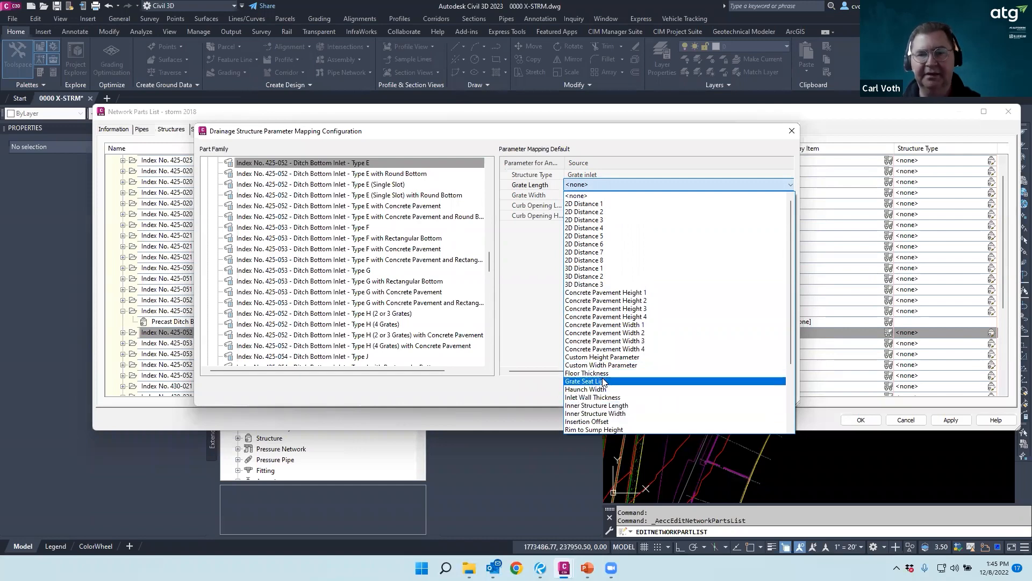
pyautogui.scroll(-1, 591, 411)
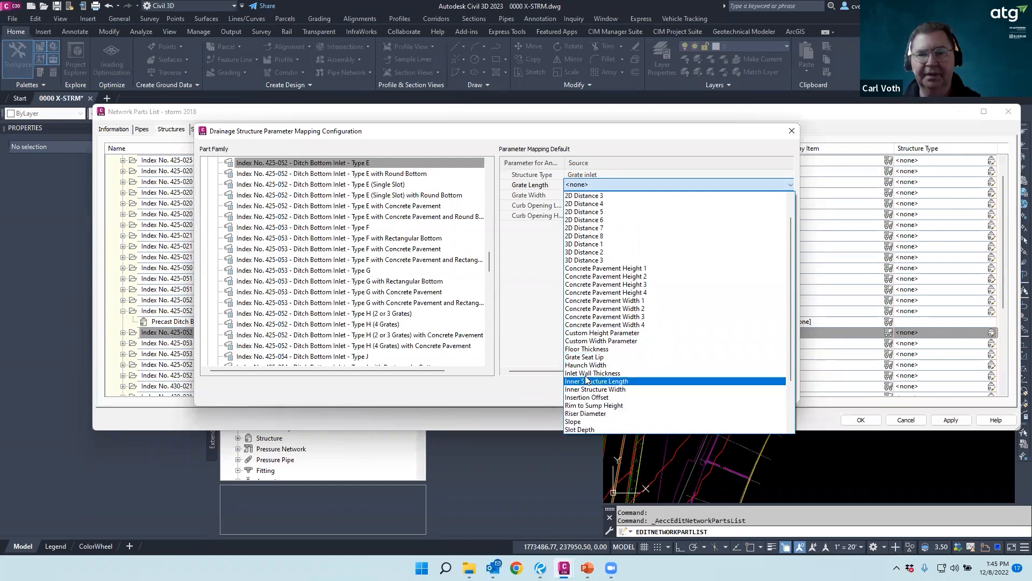
pyautogui.click(590, 373)
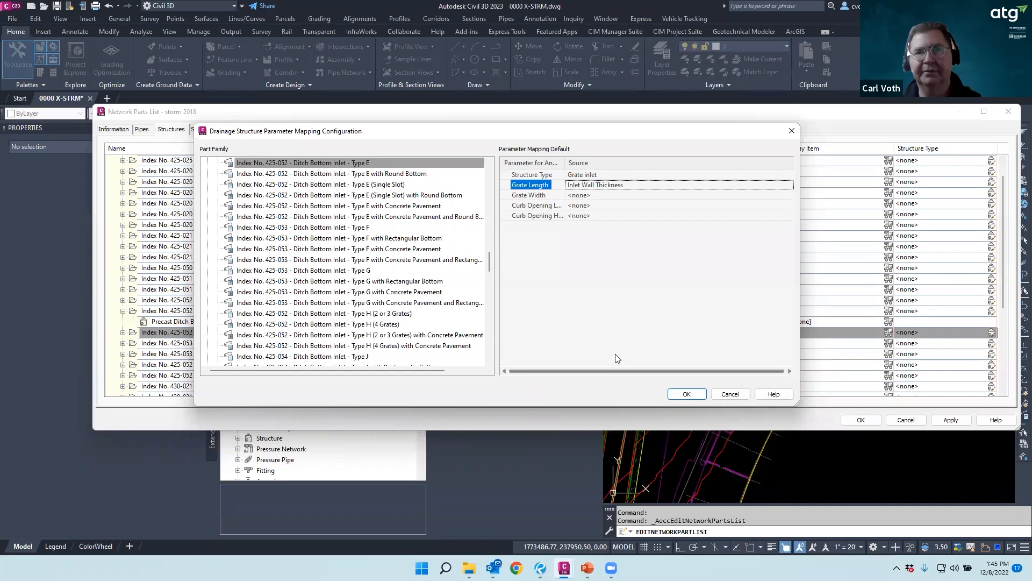
# Look through the source parameters for Grate Width and the curb opening length, leave both at <none>, and accept the mapping
pyautogui.click(613, 195)
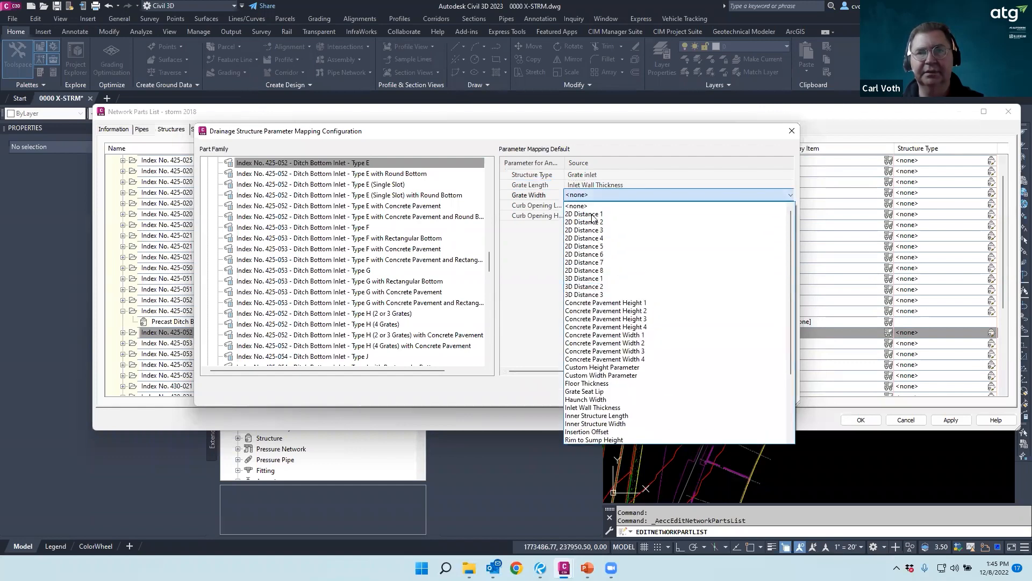
pyautogui.scroll(-4, 615, 323)
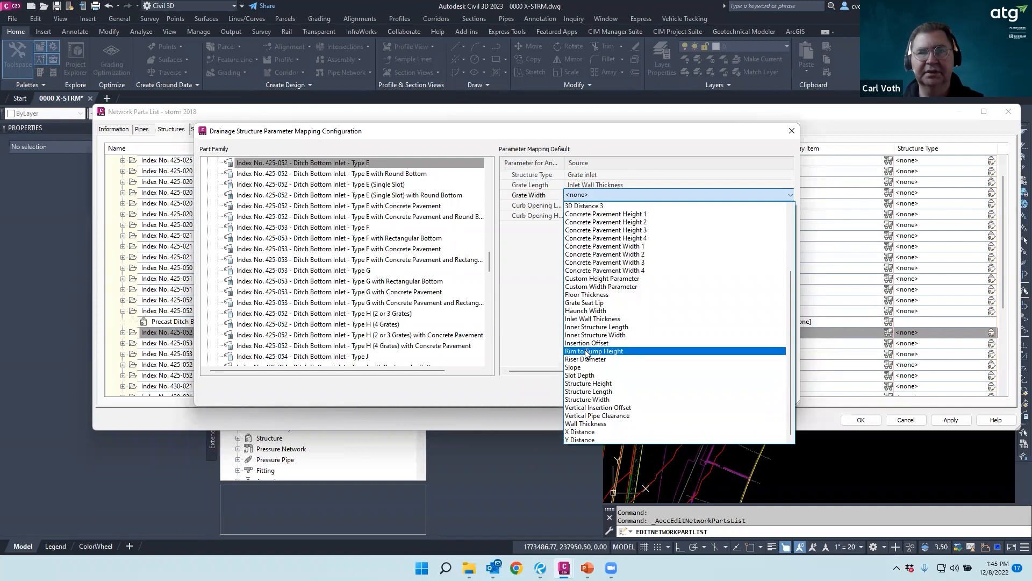
pyautogui.click(535, 289)
pyautogui.click(579, 207)
pyautogui.click(580, 206)
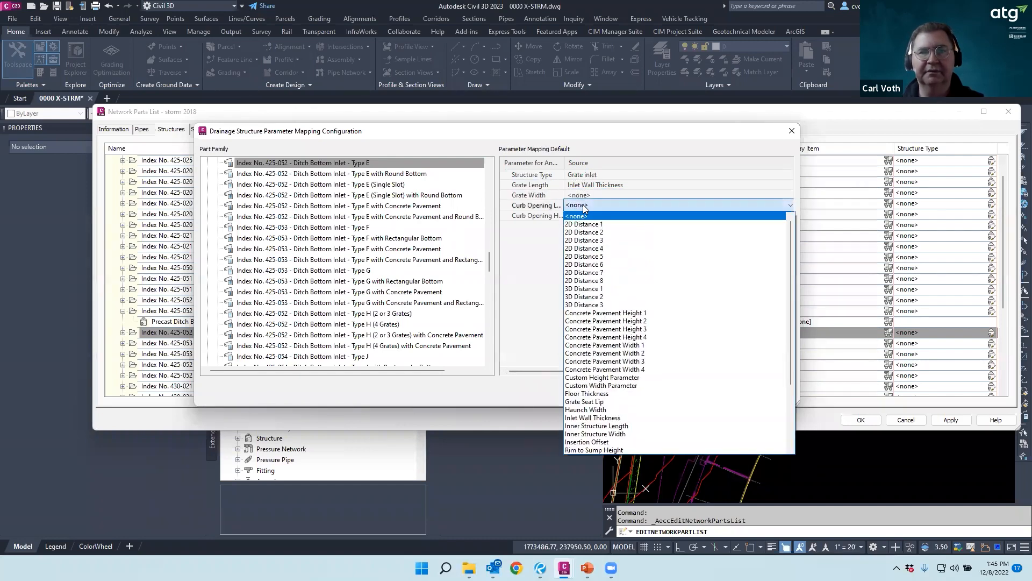
pyautogui.click(585, 207)
pyautogui.click(685, 395)
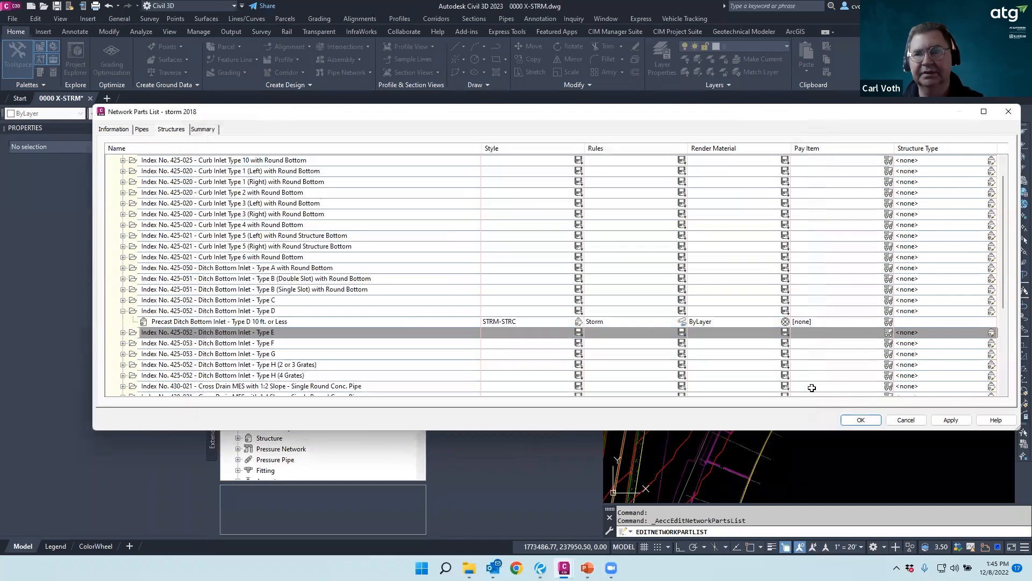
# Look over the remaining structure families and accept the storm 2018 parts list
pyautogui.scroll(-3, 521, 274)
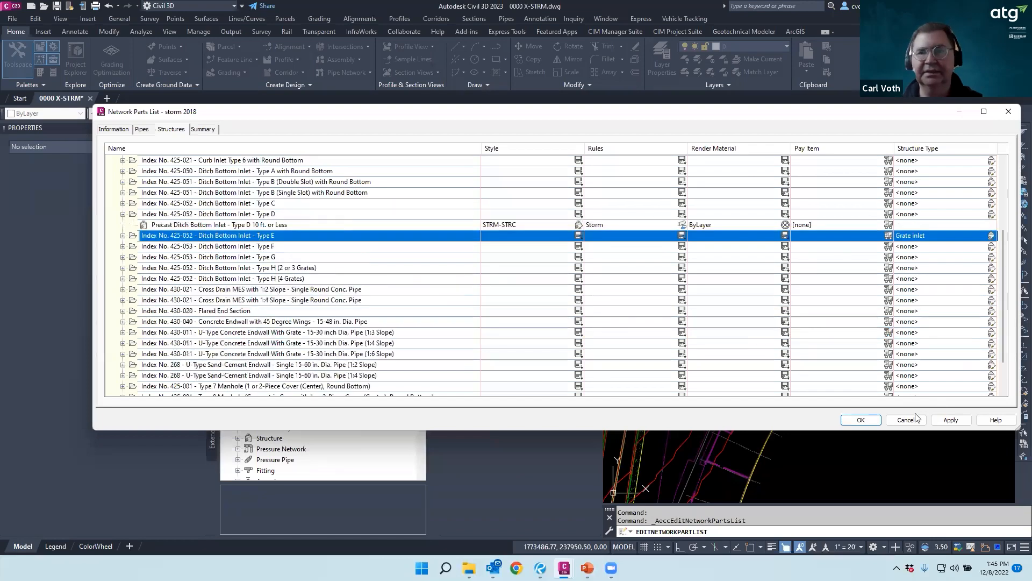
pyautogui.click(861, 420)
pyautogui.click(361, 264)
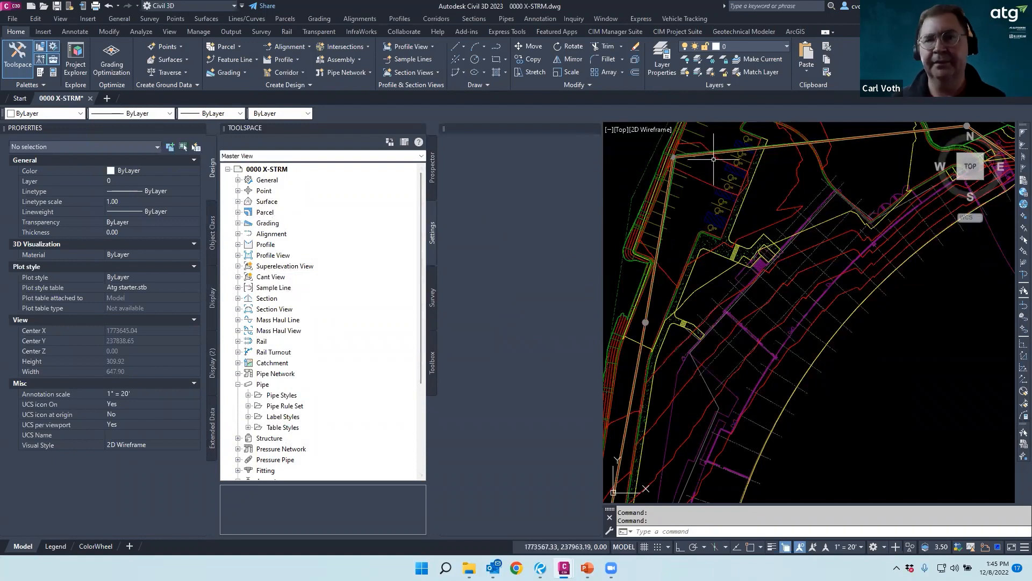
# Open the STRM pipe network for editing from one of its pipes and confirm storm 2018 as its parts list
pyautogui.moveTo(725, 151)
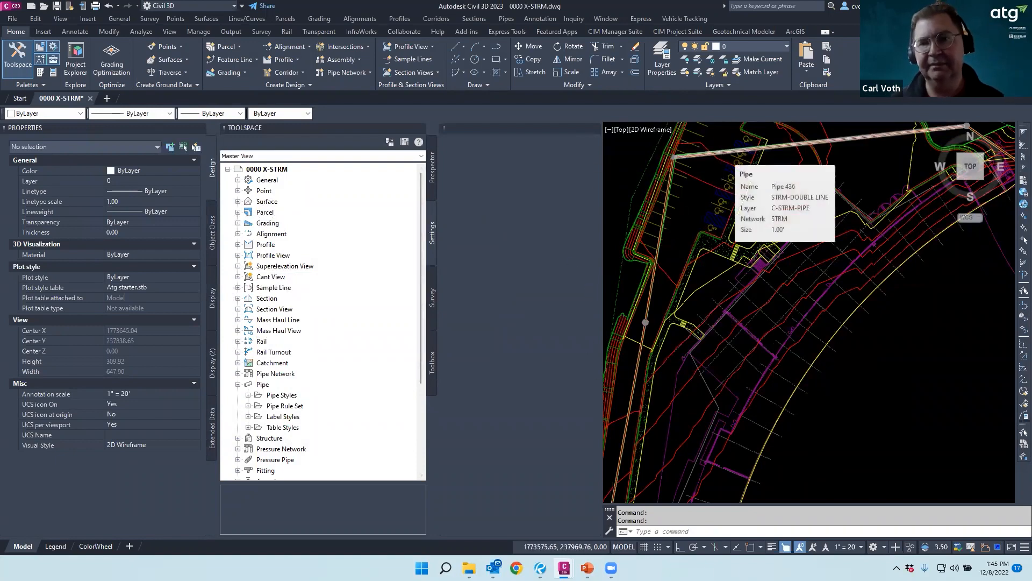
pyautogui.scroll(2, 714, 154)
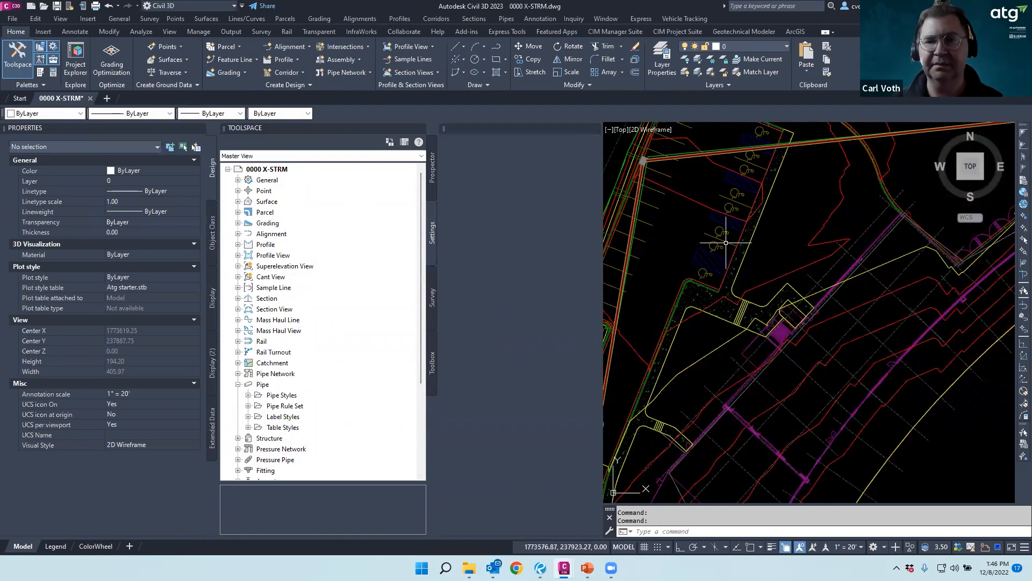
pyautogui.click(626, 264)
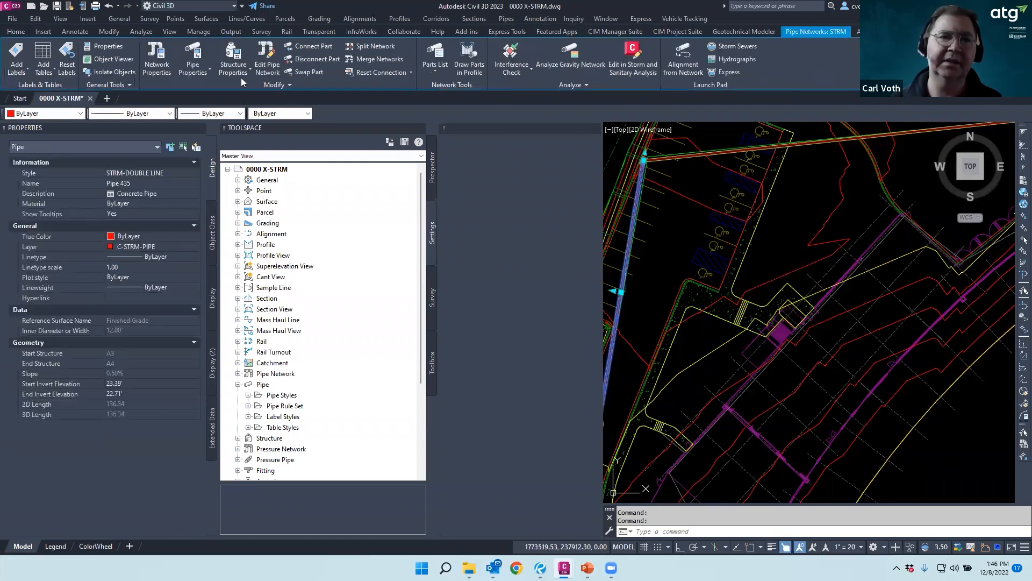
pyautogui.click(270, 64)
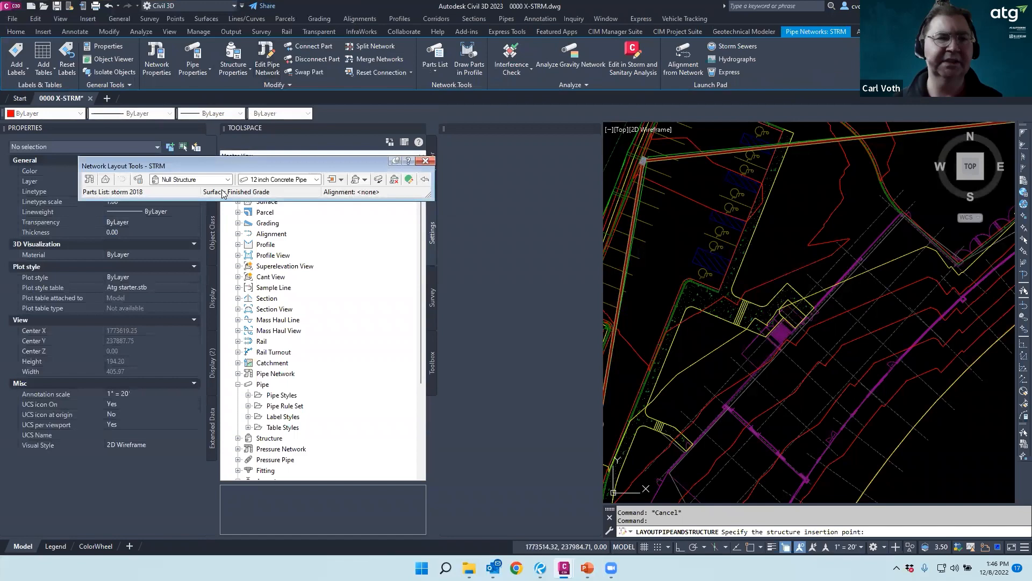
pyautogui.click(138, 180)
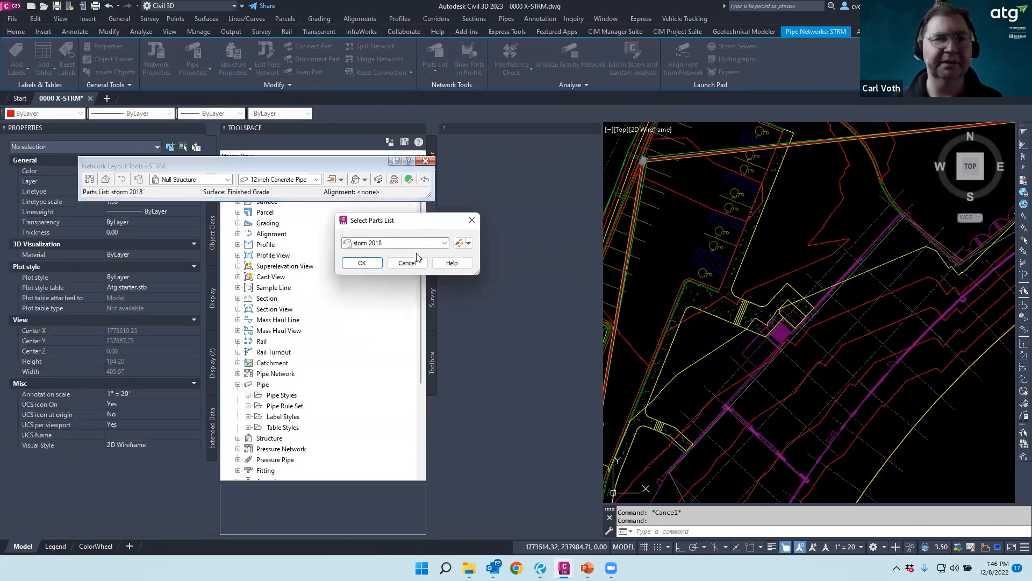
pyautogui.click(362, 263)
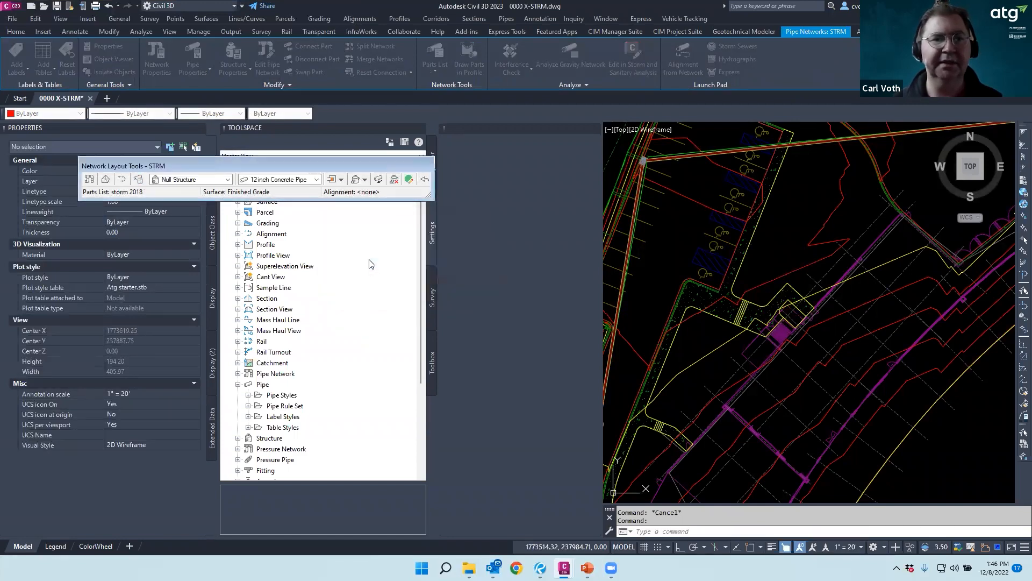
# Switch the STRM network's parts list to Storm Drainage Existing - ATG
pyautogui.click(139, 180)
pyautogui.click(433, 243)
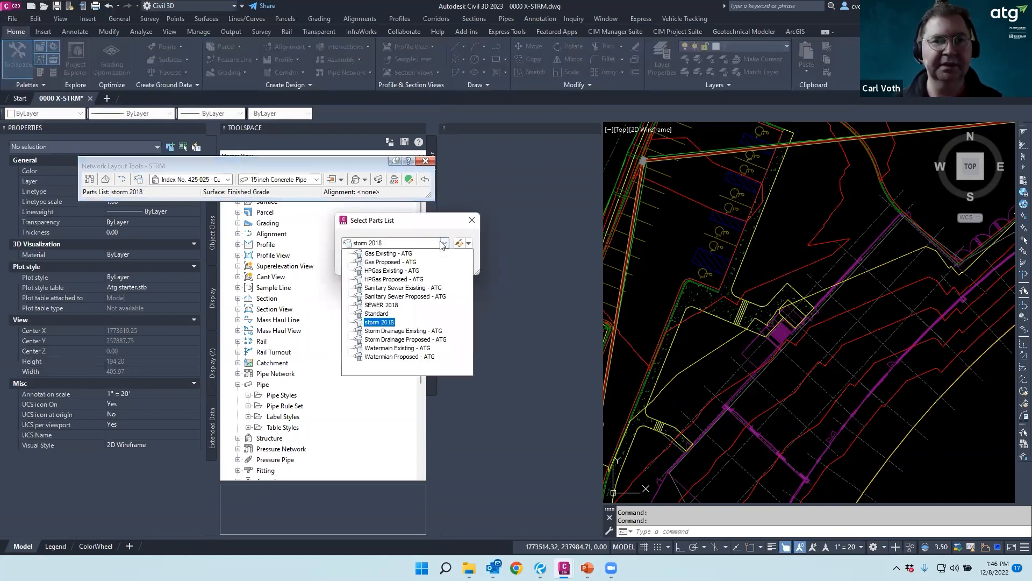
pyautogui.click(396, 334)
pyautogui.click(368, 263)
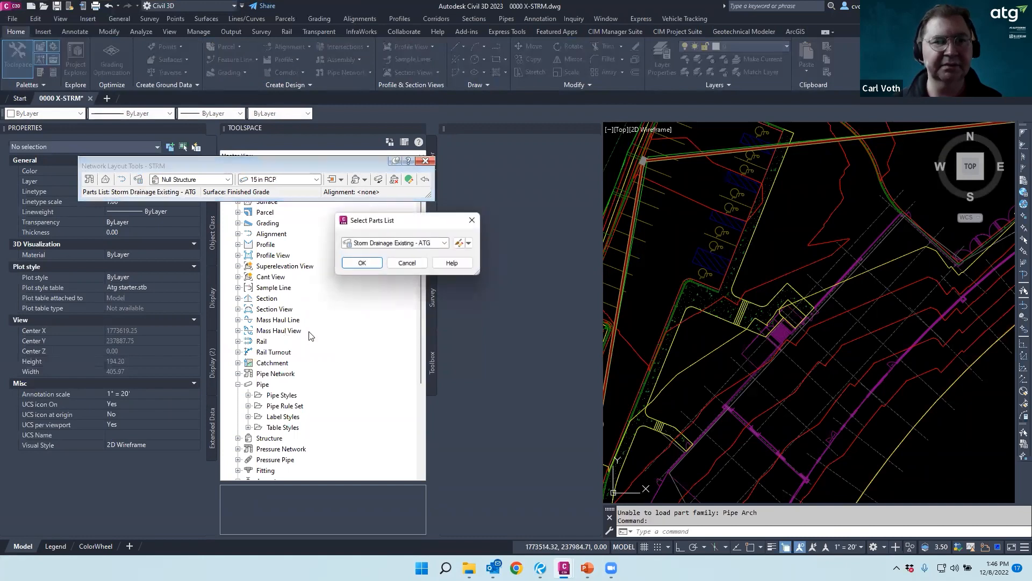
# Set the STRM network's parts list back to storm 2018
pyautogui.click(402, 249)
pyautogui.click(380, 324)
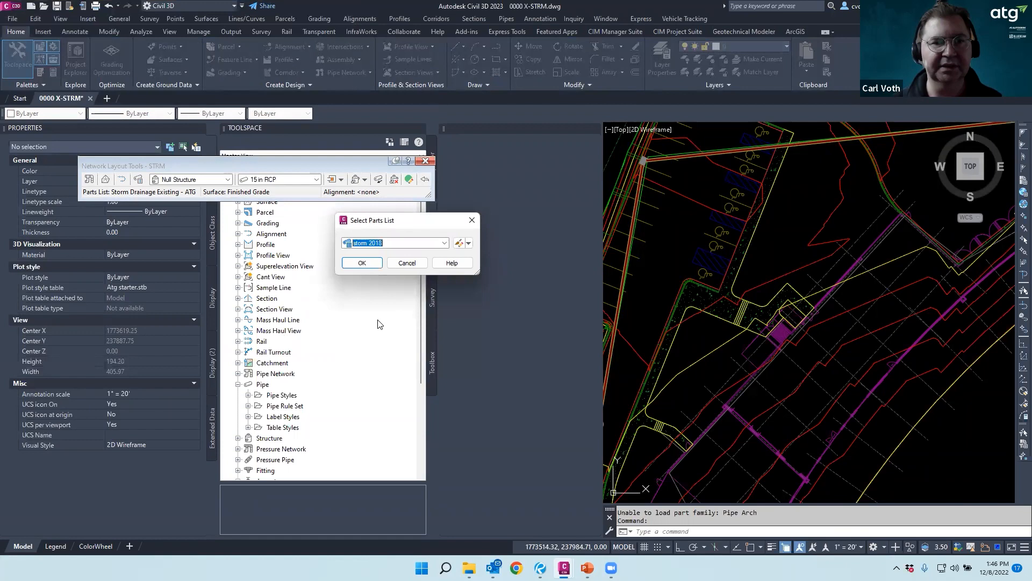
pyautogui.click(360, 262)
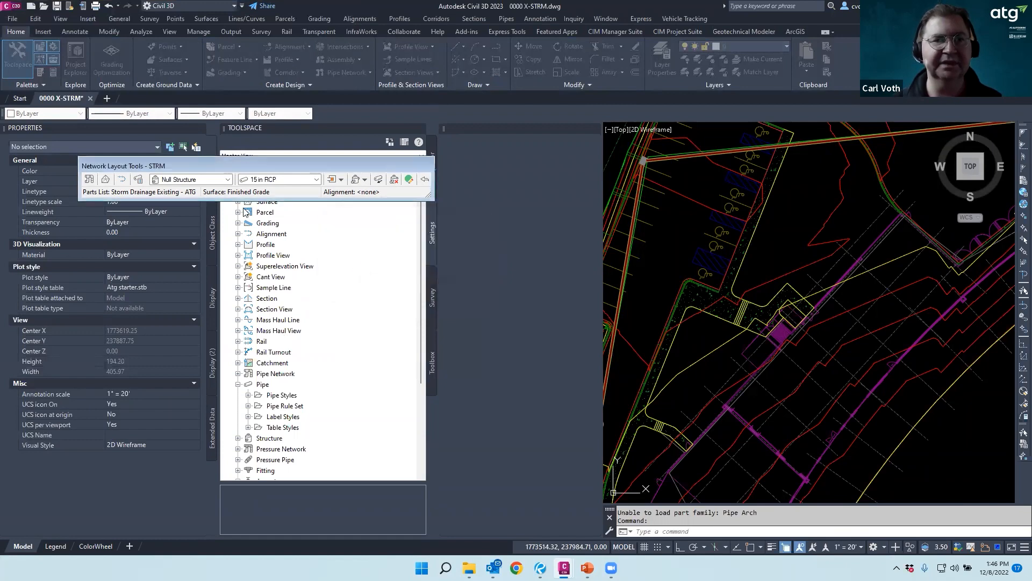
# Look over the structures offered for network layout, cancel without placing any, and close the network layout tools
pyautogui.click(228, 179)
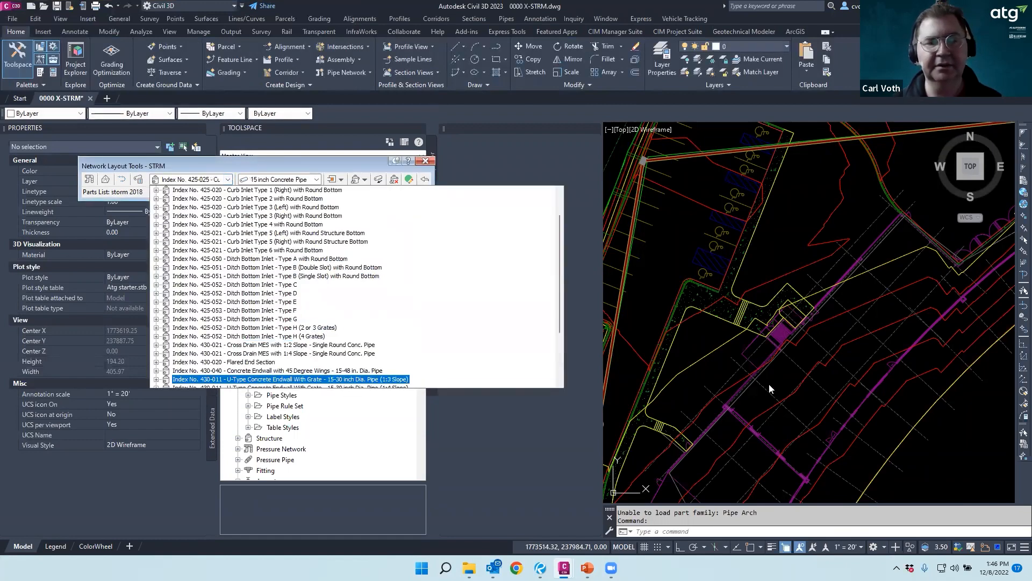
pyautogui.click(790, 235)
pyautogui.press('Escape')
pyautogui.press('Escape')
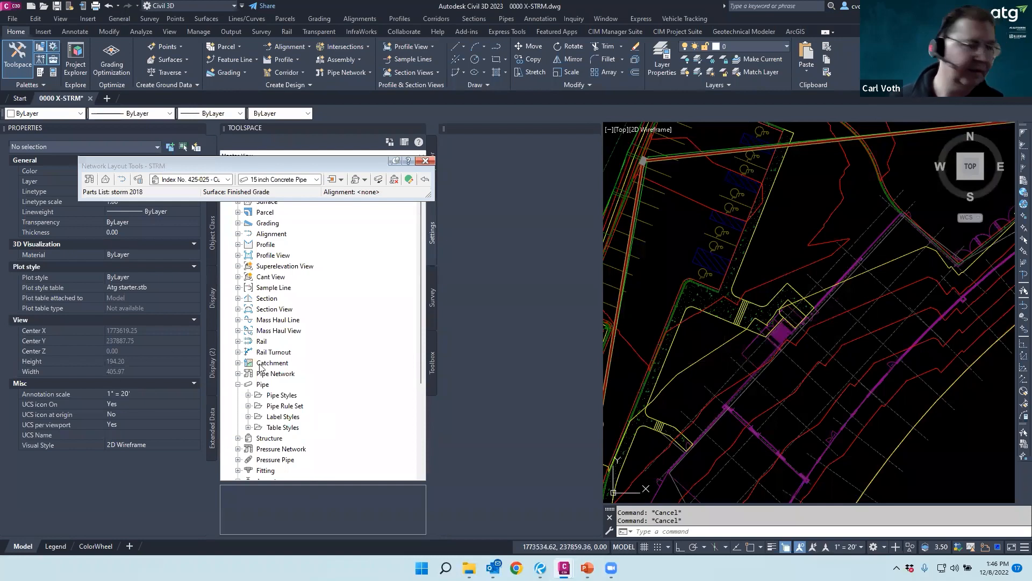
pyautogui.click(166, 162)
pyautogui.click(428, 162)
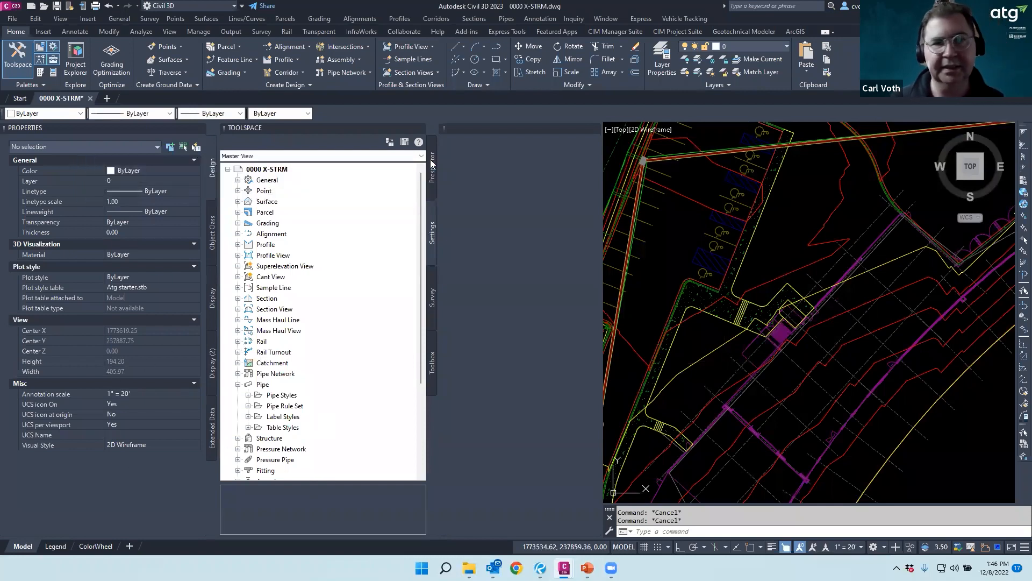
# Try to swap the manhole at the end of the storm pipe run for the Index No. 430-020 - Flared End Section
pyautogui.scroll(-5, 813, 249)
pyautogui.scroll(8, 814, 249)
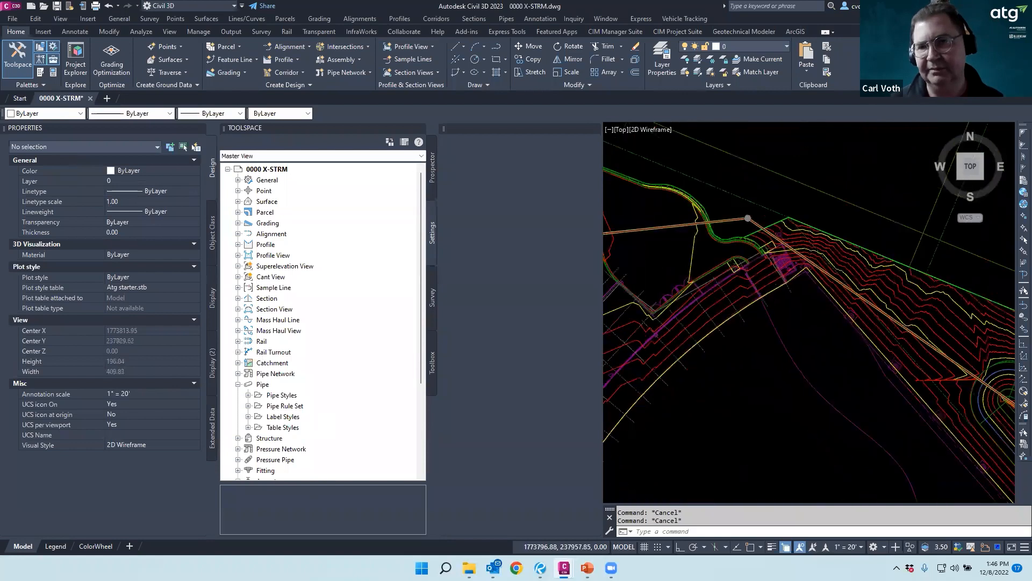
pyautogui.click(870, 310)
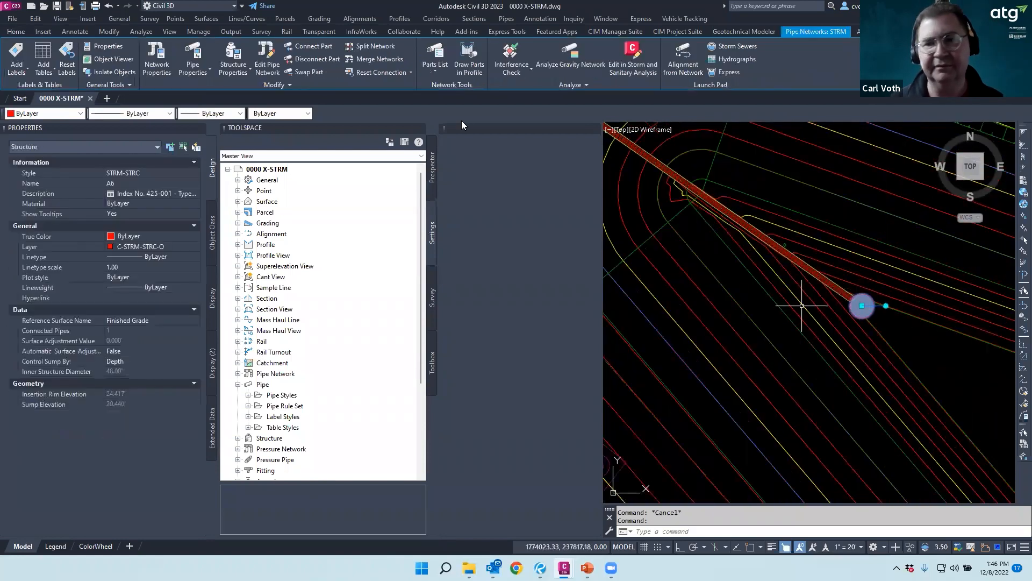
pyautogui.click(307, 73)
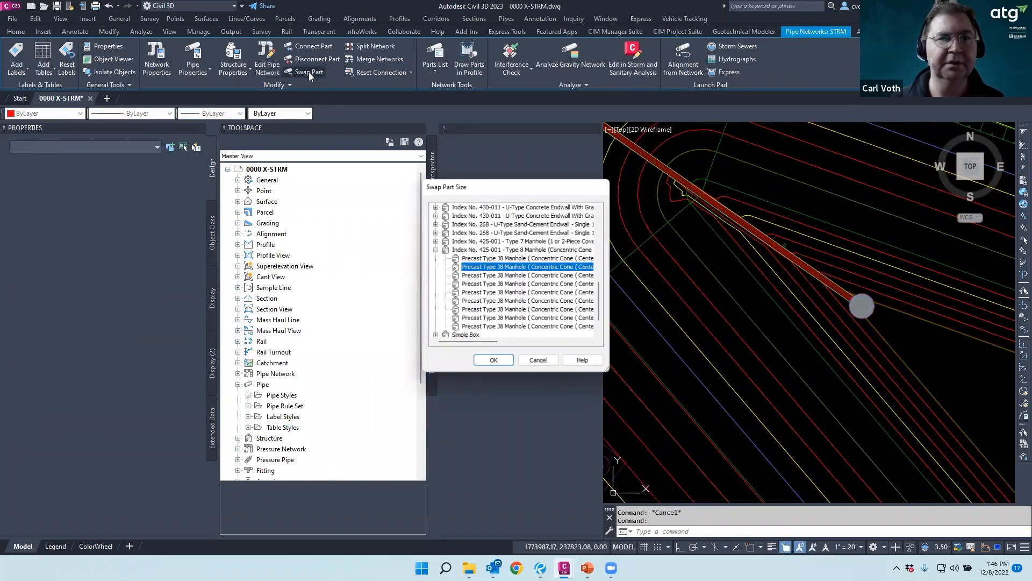
pyautogui.scroll(3, 526, 280)
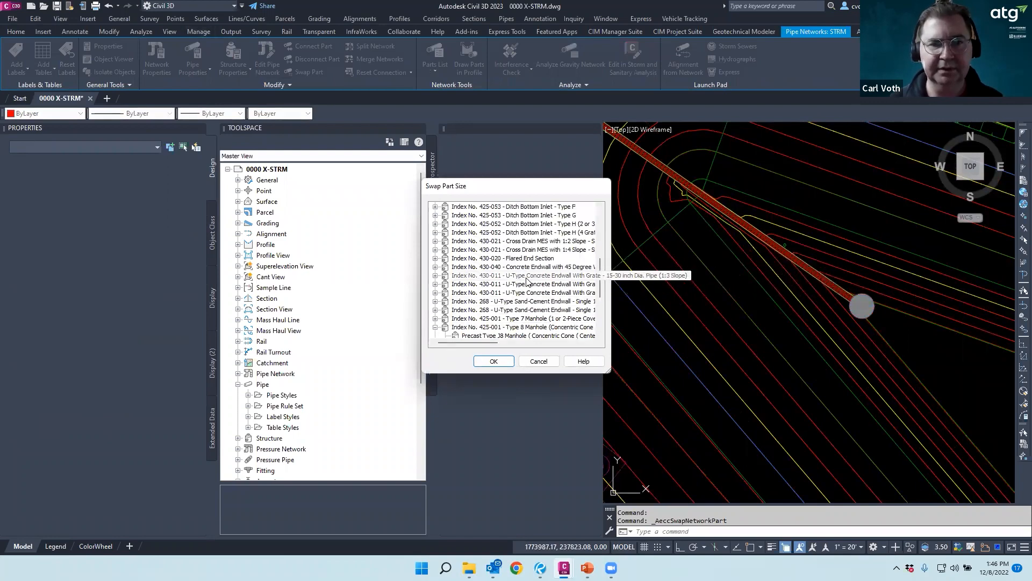
pyautogui.click(524, 259)
pyautogui.click(493, 362)
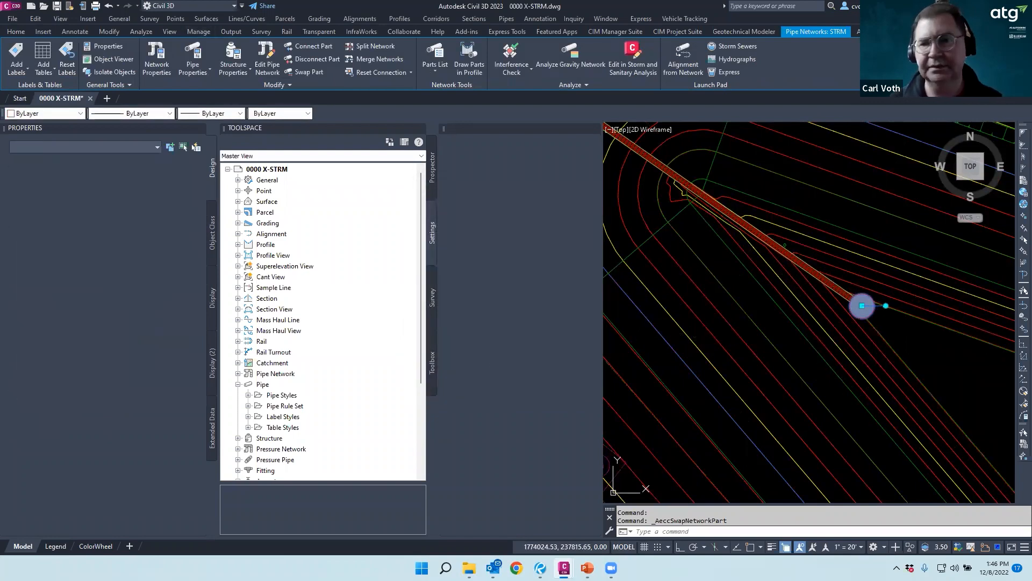
pyautogui.press('Escape')
# Swap the manhole at the end of the storm run for Flared End Section - 30 in. Dia. and rotate it in line with the pipe
pyautogui.click(316, 75)
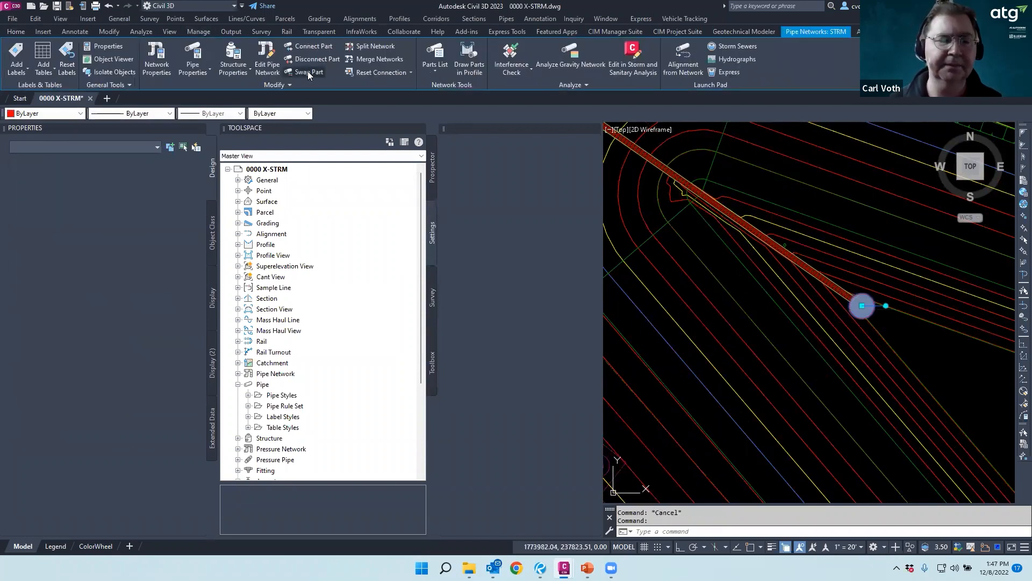
pyautogui.scroll(3, 484, 250)
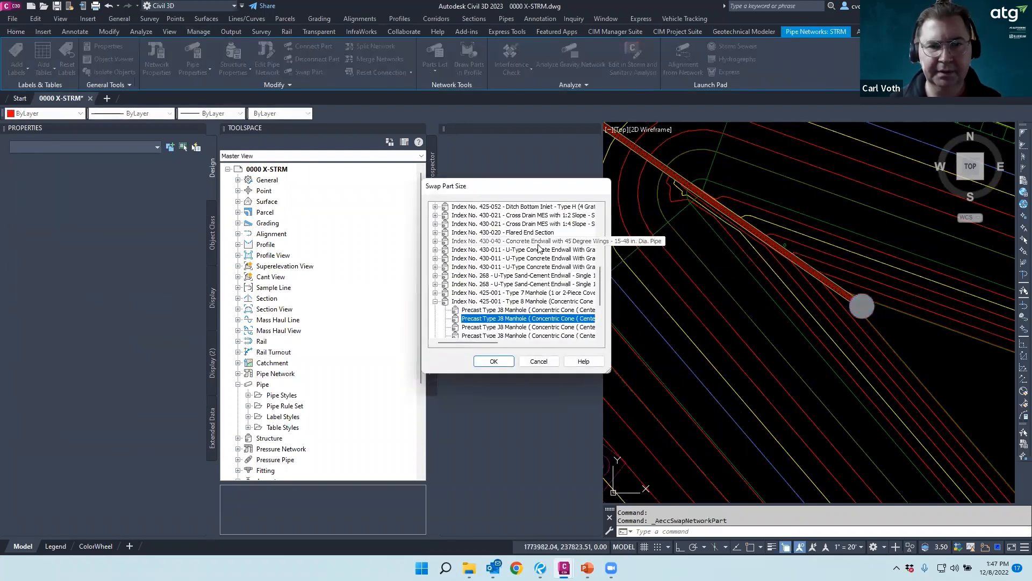
pyautogui.click(511, 259)
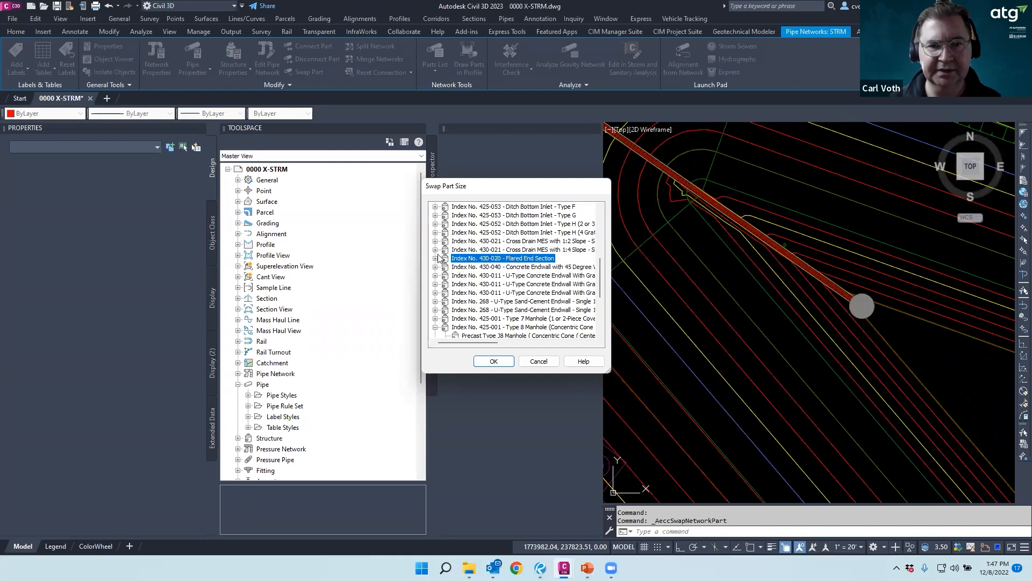
pyautogui.click(435, 258)
pyautogui.click(521, 267)
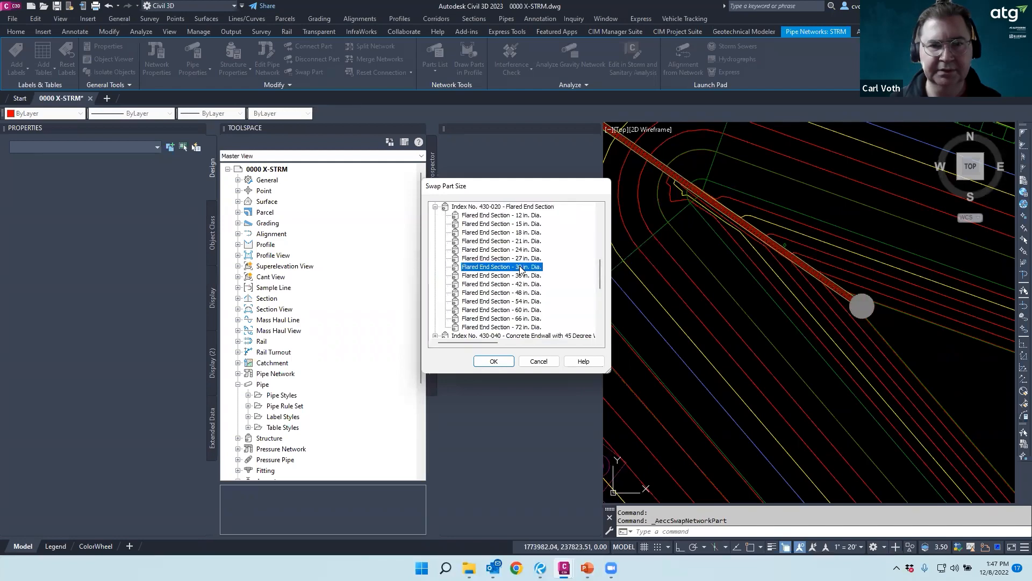
pyautogui.click(490, 359)
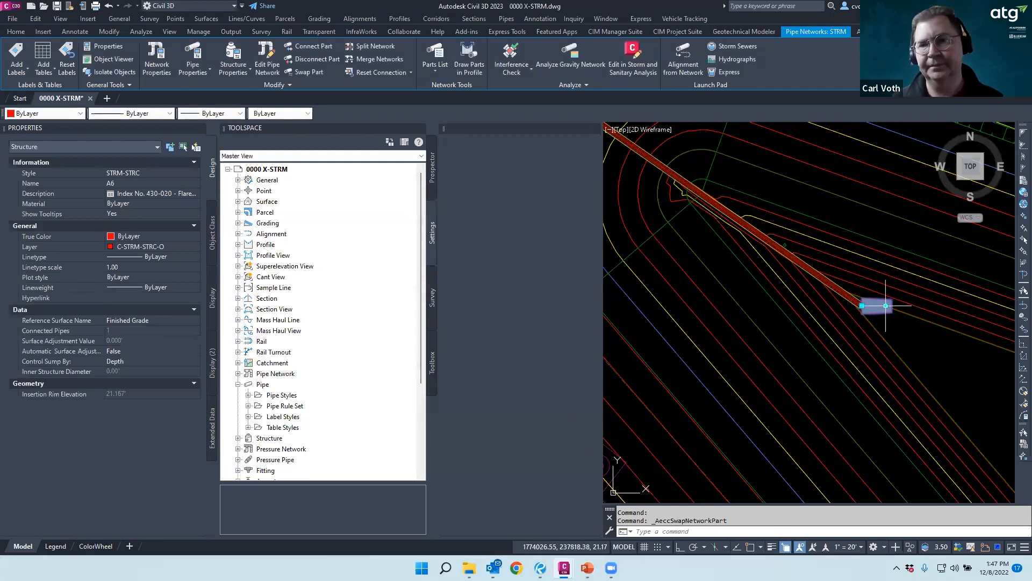
pyautogui.click(886, 306)
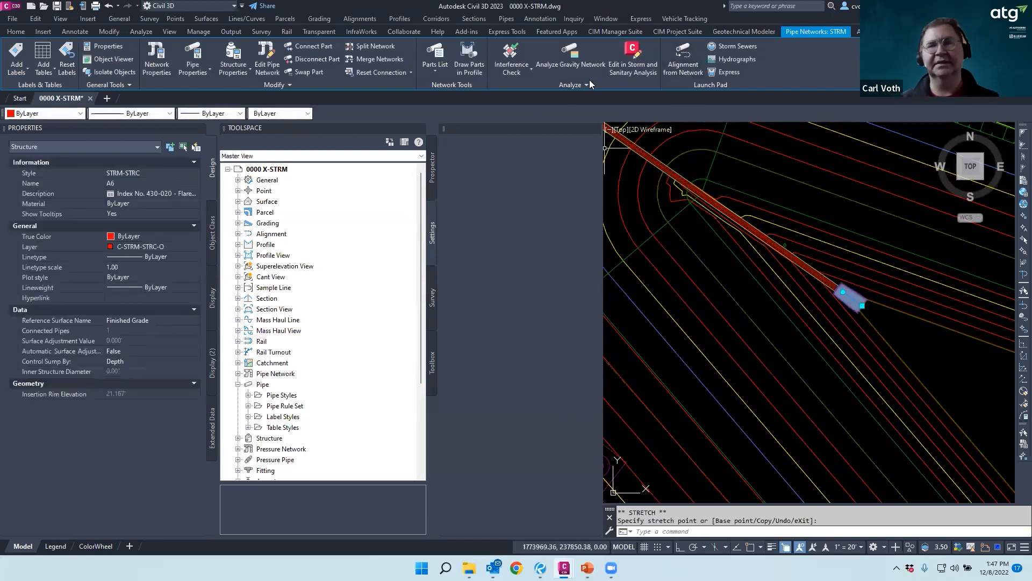
pyautogui.click(565, 60)
pyautogui.click(488, 223)
pyautogui.scroll(-6, 719, 272)
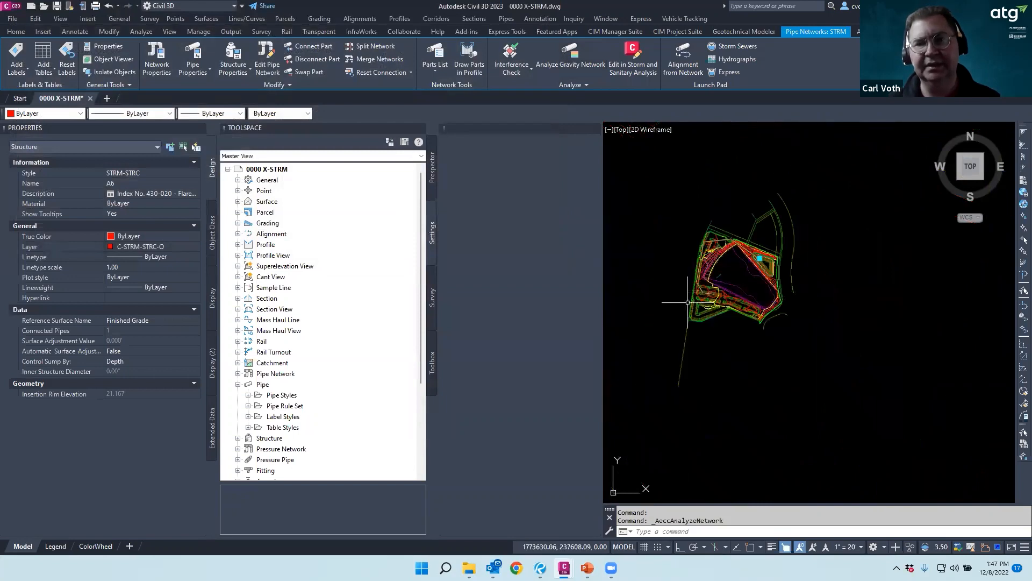
pyautogui.scroll(6, 688, 302)
pyautogui.press('Escape')
# Draw a four-point boundary polyline around the eastern half of the upper parking lot, enclosing its drainage area
pyautogui.write('PL')
pyautogui.press('Return')
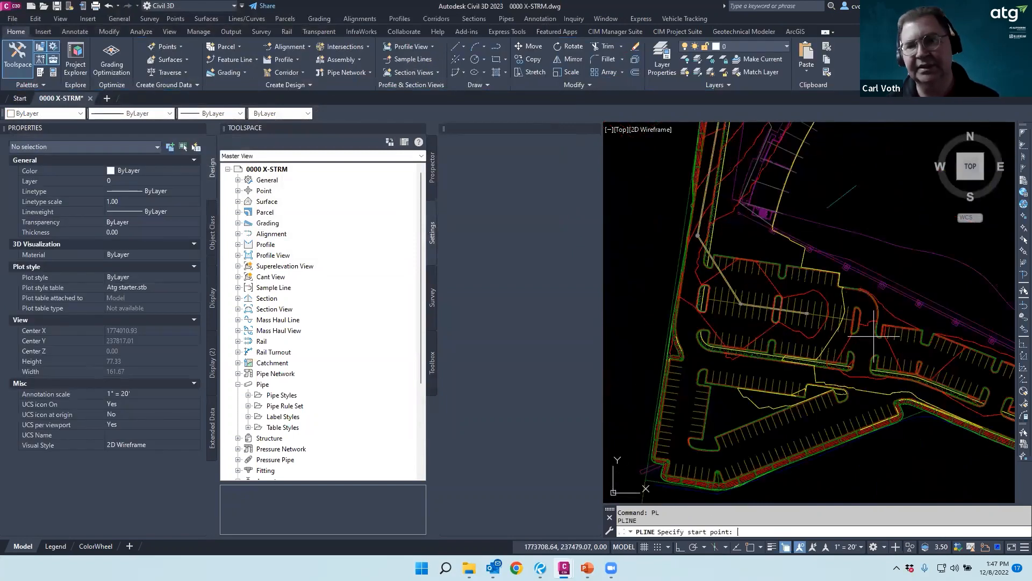
pyautogui.click(872, 370)
pyautogui.click(872, 263)
pyautogui.click(771, 263)
pyautogui.click(772, 368)
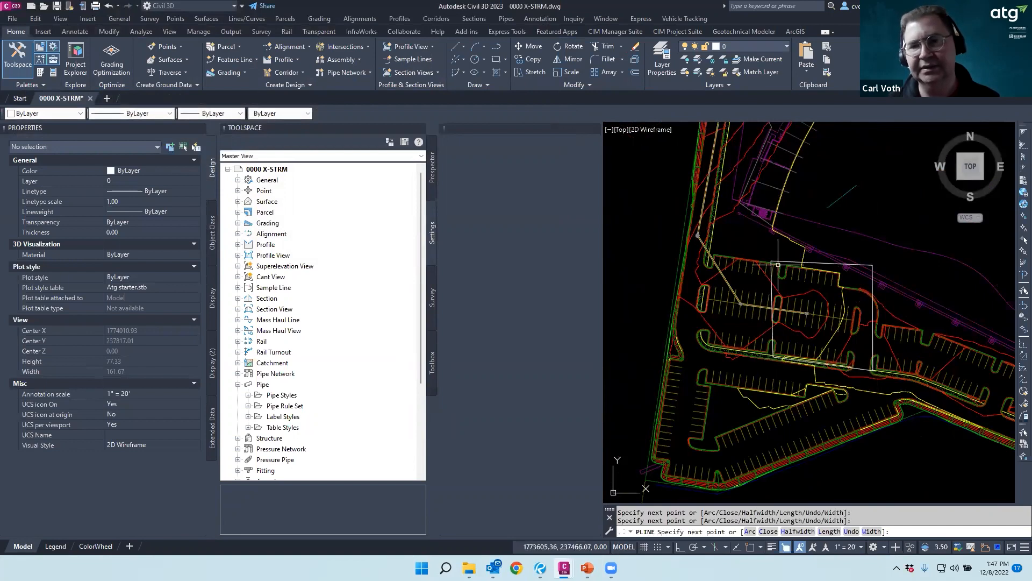
pyautogui.press('Escape')
# Draw a closed four-point boundary polyline around the western half of the parking lot, starting at the first boundary's upper corner
pyautogui.rightClick(755, 227)
pyautogui.click(769, 235)
pyautogui.click(770, 262)
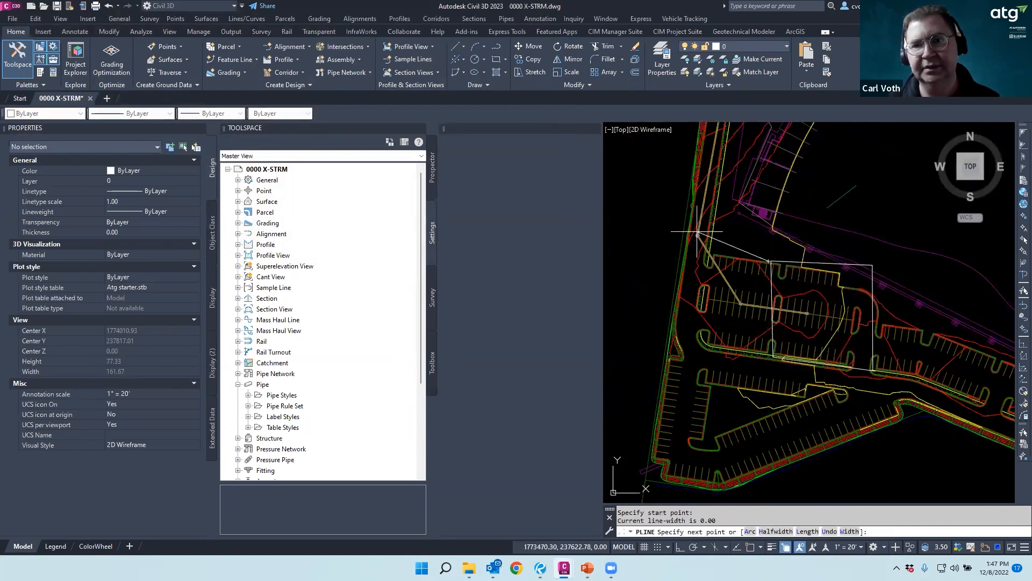
pyautogui.click(696, 215)
pyautogui.click(660, 281)
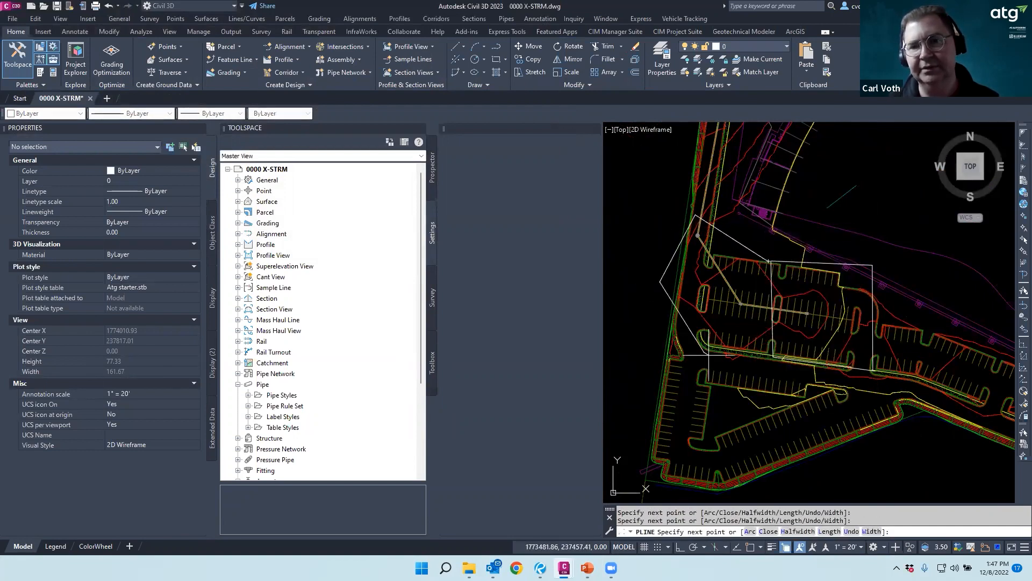
pyautogui.write('C')
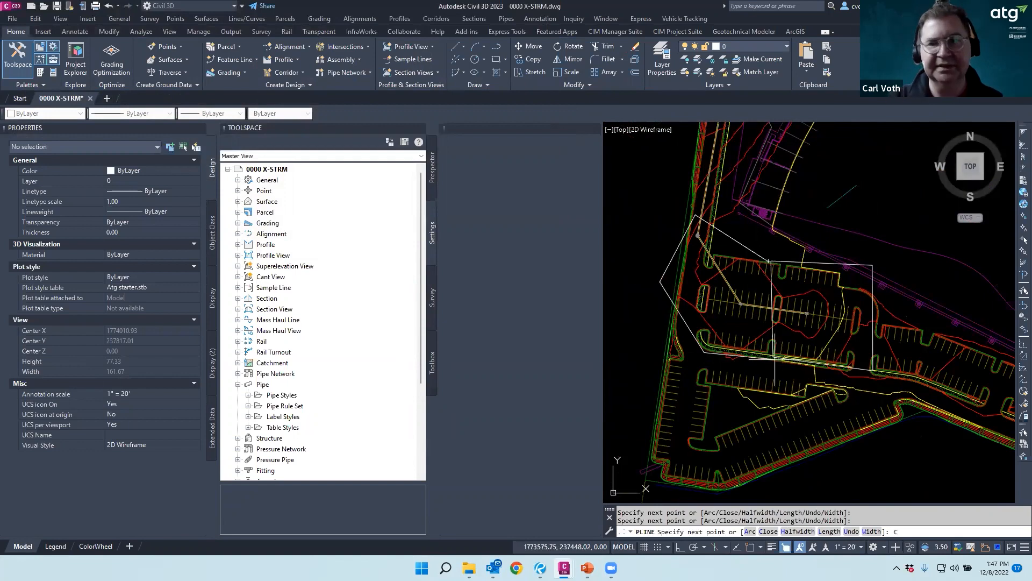
pyautogui.write('L')
pyautogui.press('Return')
pyautogui.press('Escape')
# Add a vertex on the western boundary's diagonal edge and place it at the lower corner of the adjoining boundary
pyautogui.click(731, 315)
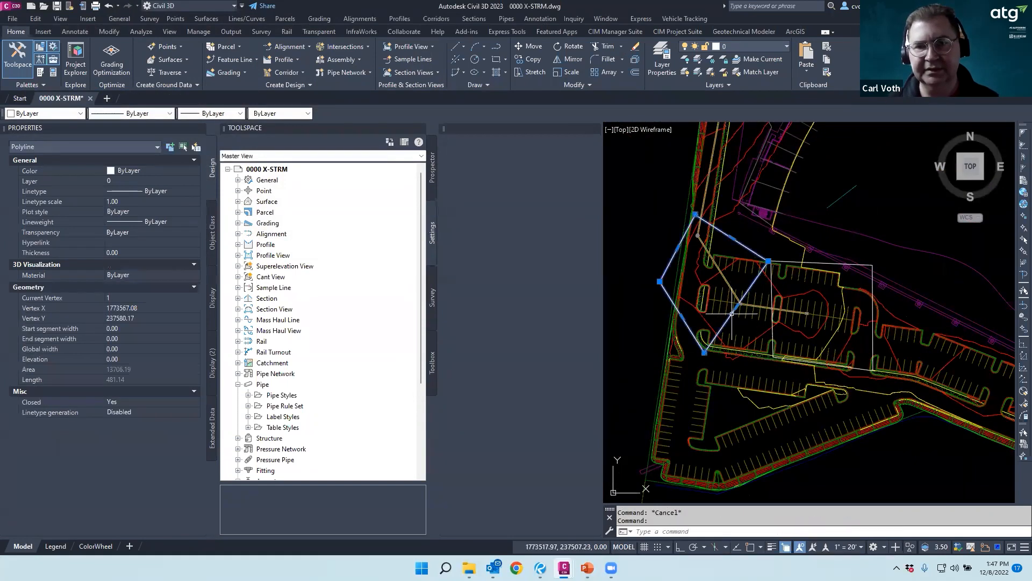
pyautogui.moveTo(736, 306)
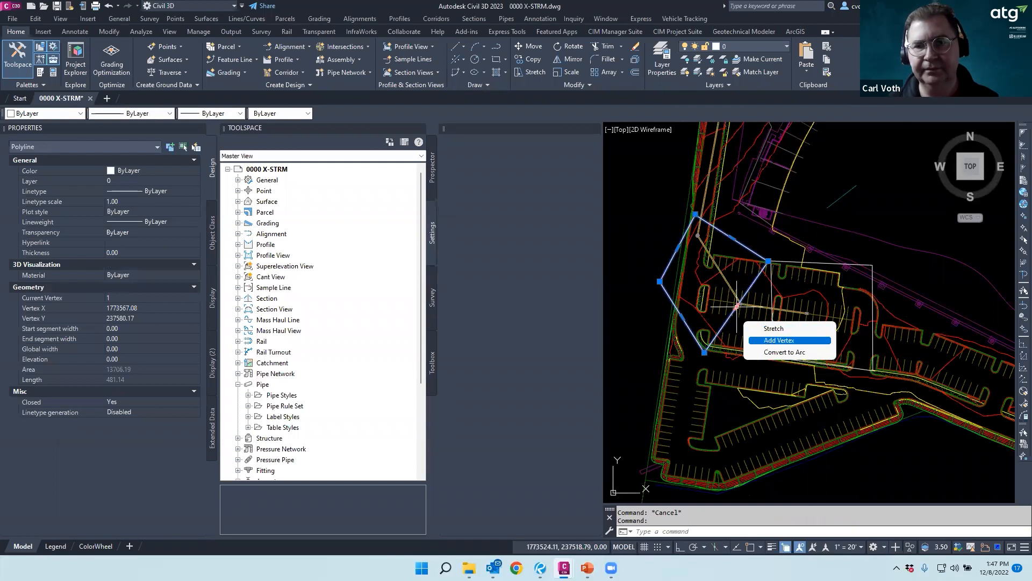
pyautogui.click(766, 340)
pyautogui.click(773, 357)
pyautogui.press('Escape')
# Draw a boundary polyline around the northwest parking strip and its pipe run, extending down to the western parking lot boundary
pyautogui.scroll(-5, 753, 321)
pyautogui.scroll(7, 763, 255)
pyautogui.press('Escape')
pyautogui.write('PL')
pyautogui.press('Return')
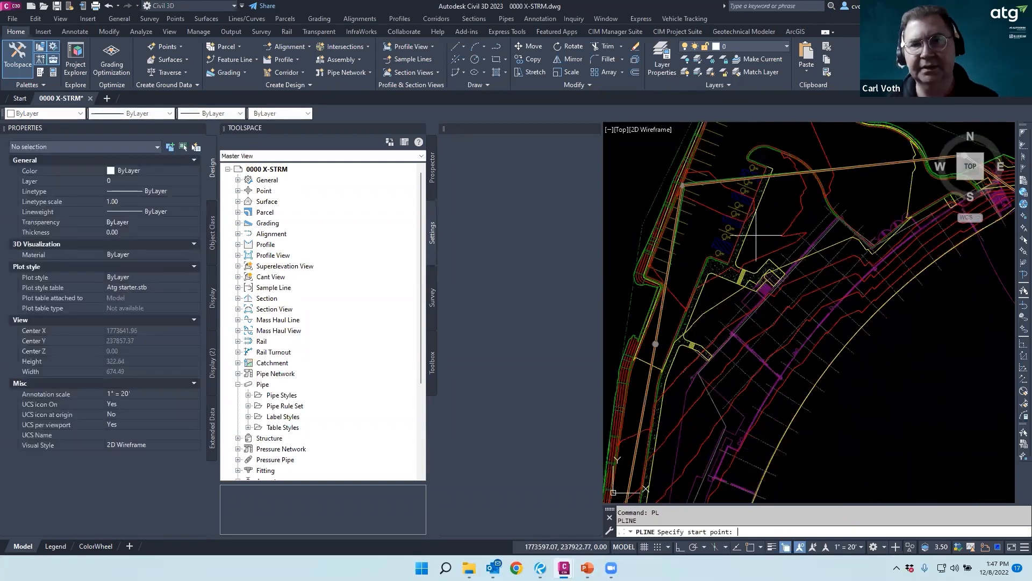
pyautogui.click(699, 138)
pyautogui.click(775, 173)
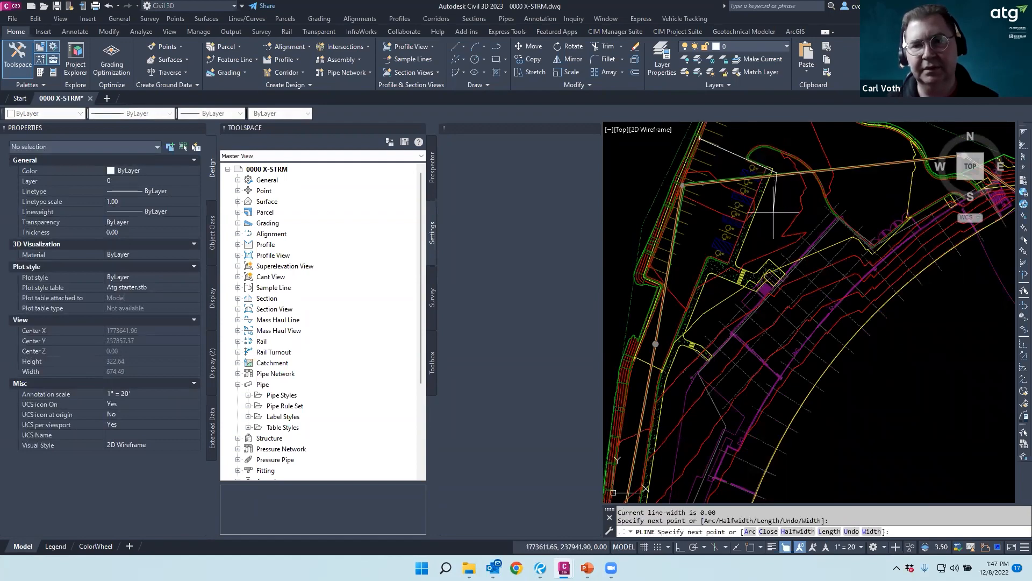
pyautogui.click(725, 419)
pyautogui.moveTo(718, 427); pyautogui.dragTo(818, 250, button='middle')
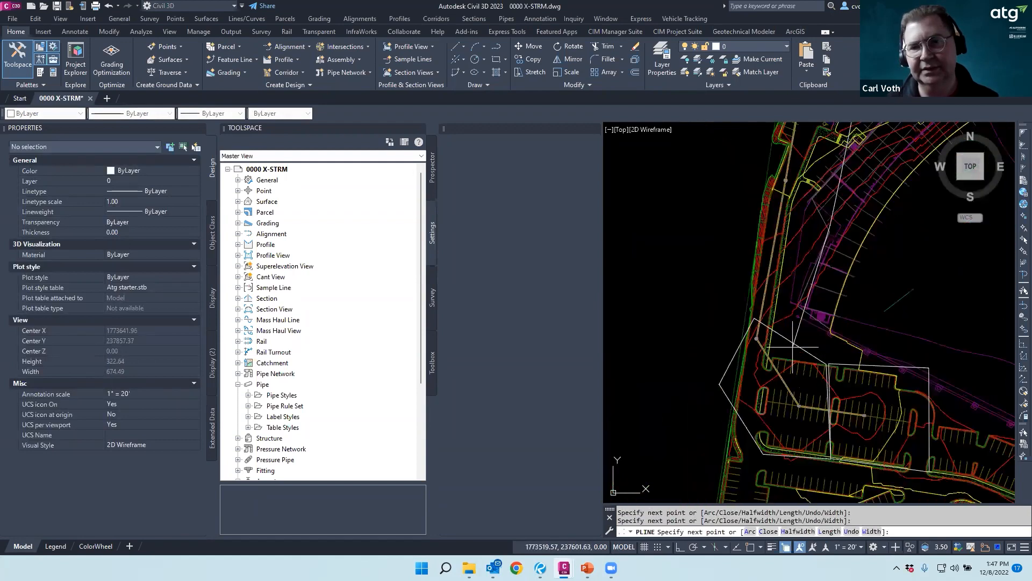
pyautogui.scroll(-2, 739, 312)
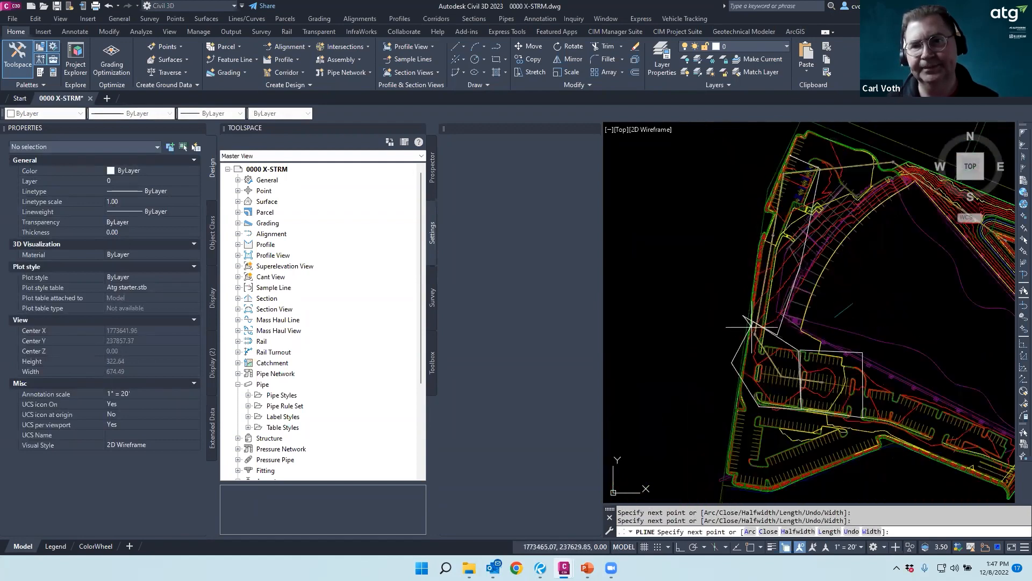
pyautogui.scroll(2, 759, 200)
pyautogui.scroll(4, 763, 270)
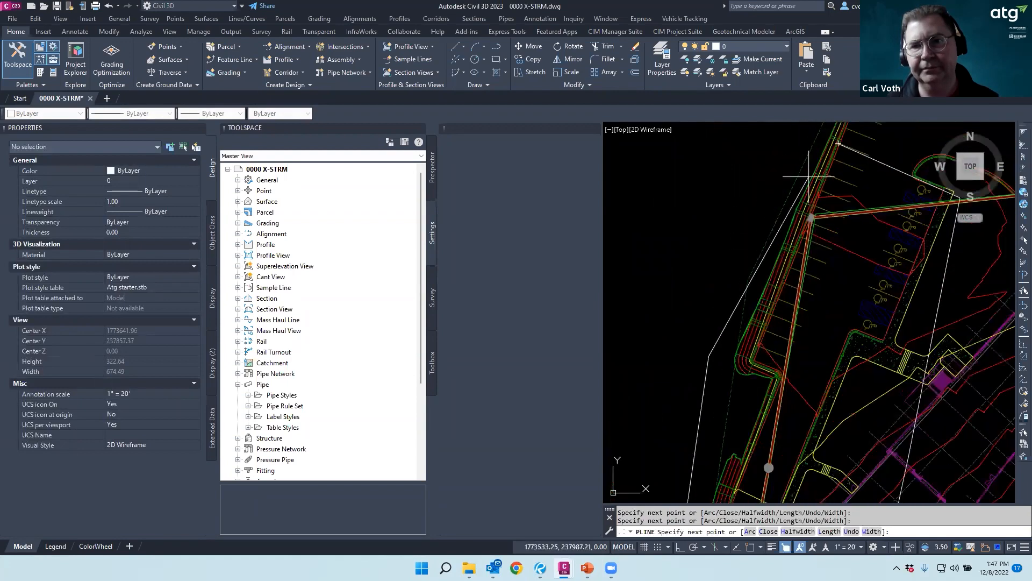
pyautogui.press('Escape')
pyautogui.press('Escape')
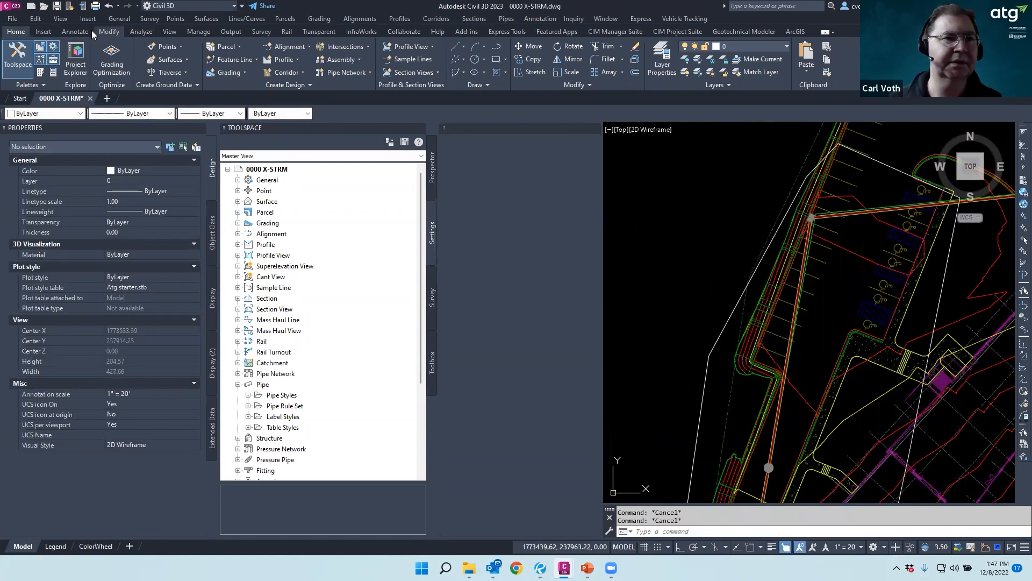
# Start creating a catchment from the northwest boundary polyline and skip the flow path selection
pyautogui.click(141, 32)
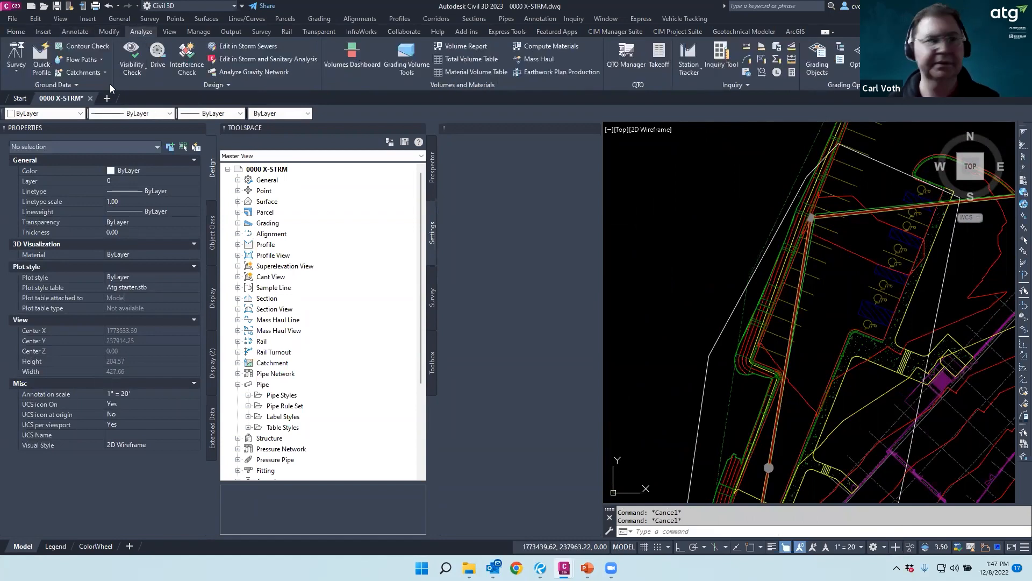
pyautogui.click(86, 72)
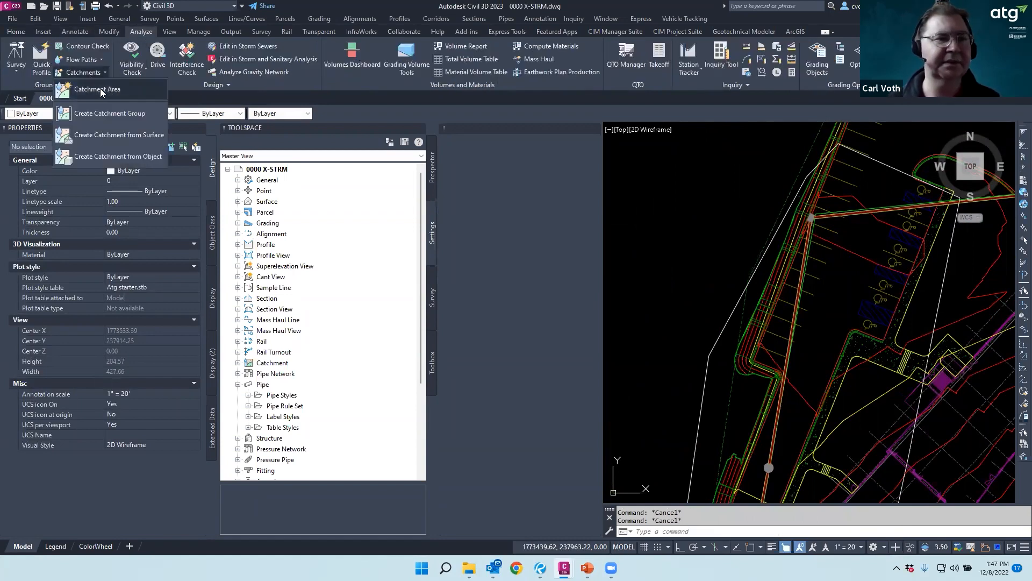
pyautogui.click(117, 157)
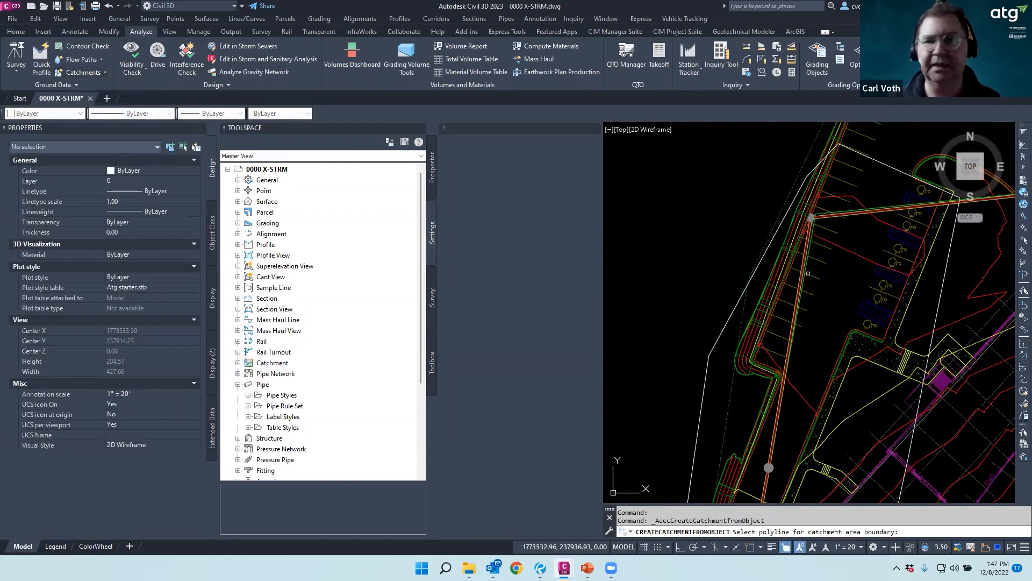
pyautogui.click(757, 276)
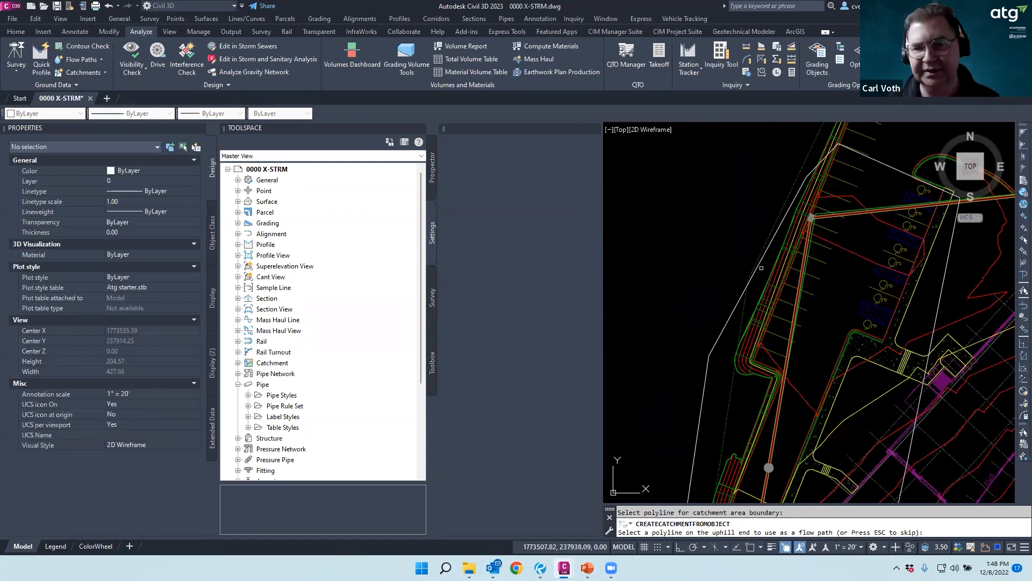
pyautogui.scroll(-2, 678, 135)
pyautogui.click(694, 298)
pyautogui.press('Escape')
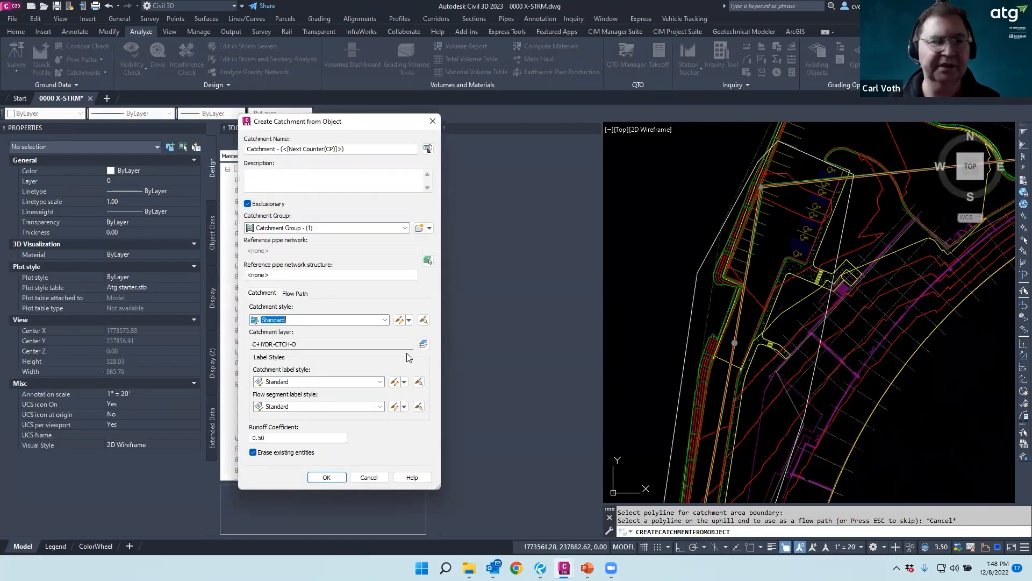
# Set structure A4 at the northwest pipe junction as the catchment's reference structure and name the catchment A4
pyautogui.click(426, 261)
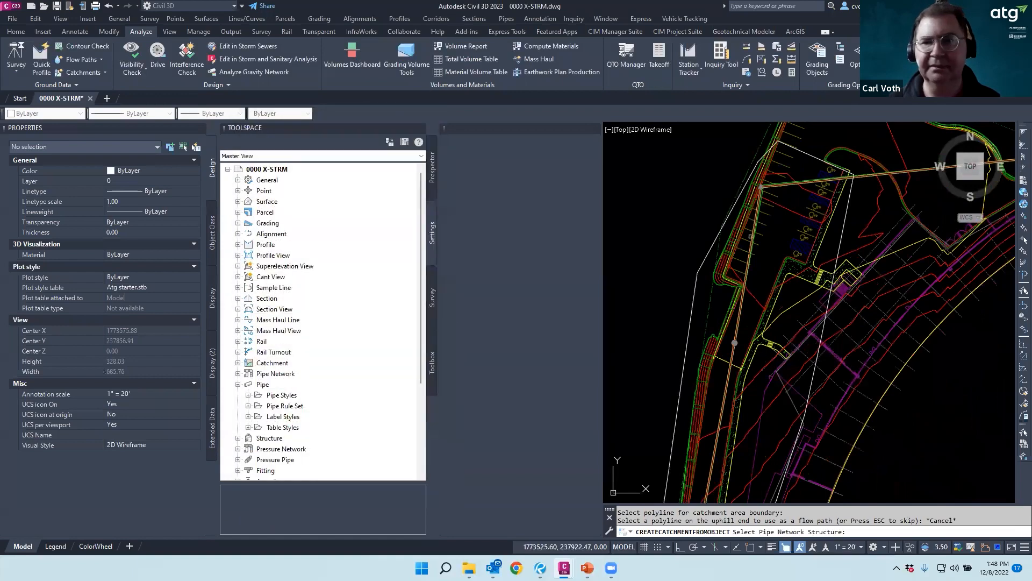
pyautogui.scroll(8, 716, 180)
pyautogui.click(716, 180)
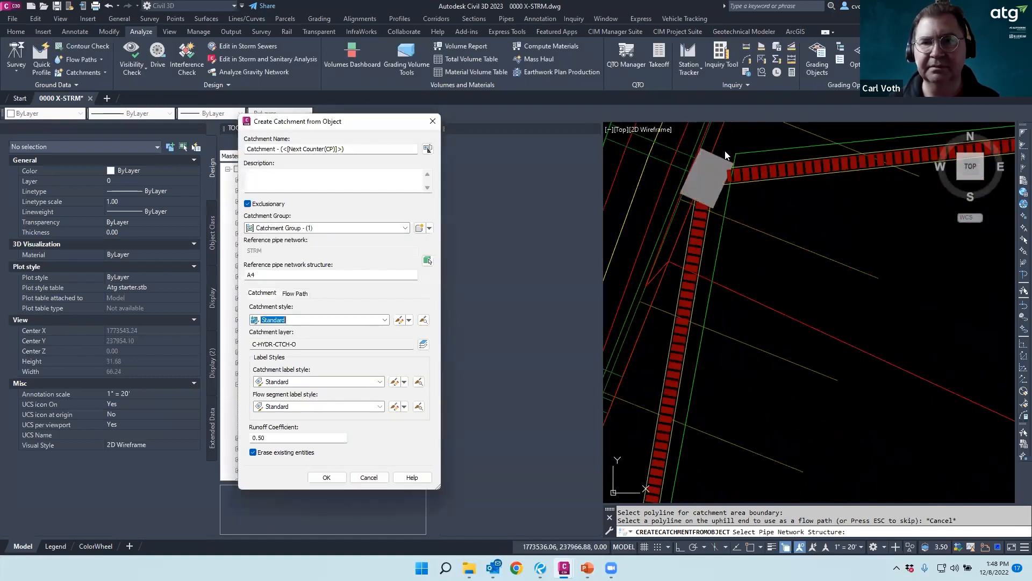
pyautogui.tripleClick(330, 149)
pyautogui.write('A4')
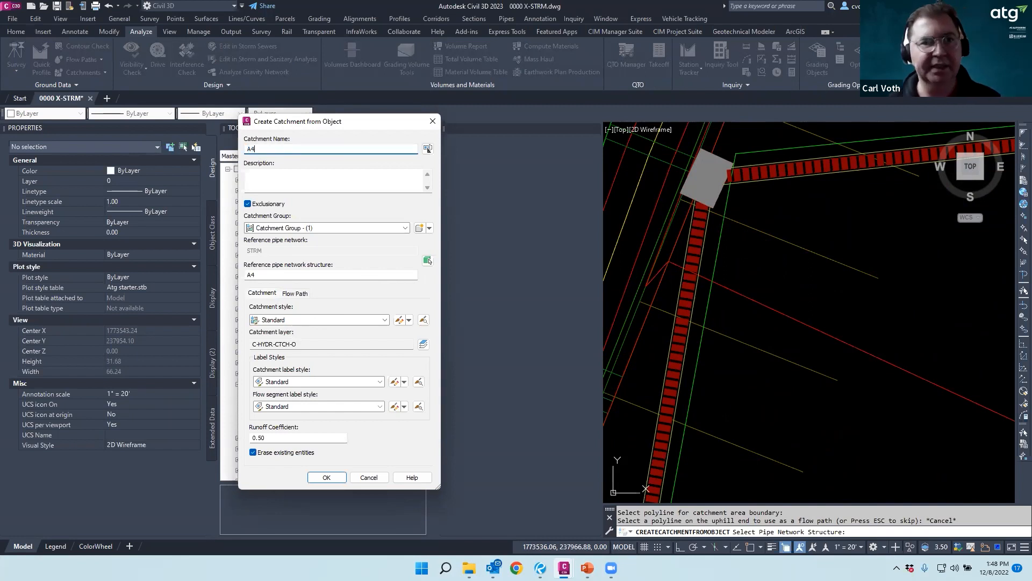
# Use Standard for both the catchment style and the catchment label style
pyautogui.click(340, 321)
pyautogui.click(341, 321)
pyautogui.click(341, 381)
pyautogui.click(299, 400)
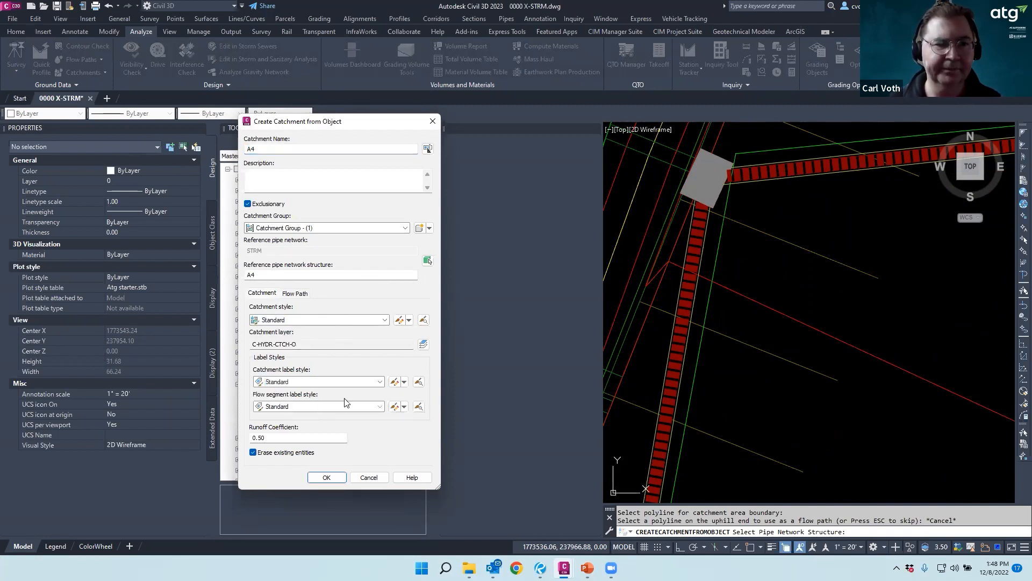
# Edit the Standard catchment label style's text contents and insert the 2D Area of Catchment property with its unit set to acre
pyautogui.click(394, 382)
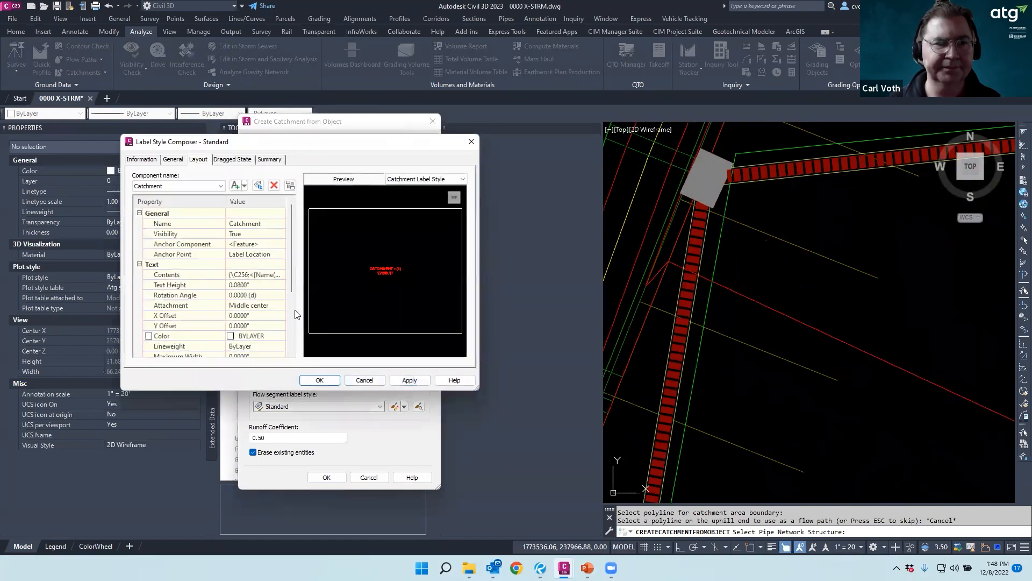
pyautogui.click(272, 275)
pyautogui.click(285, 275)
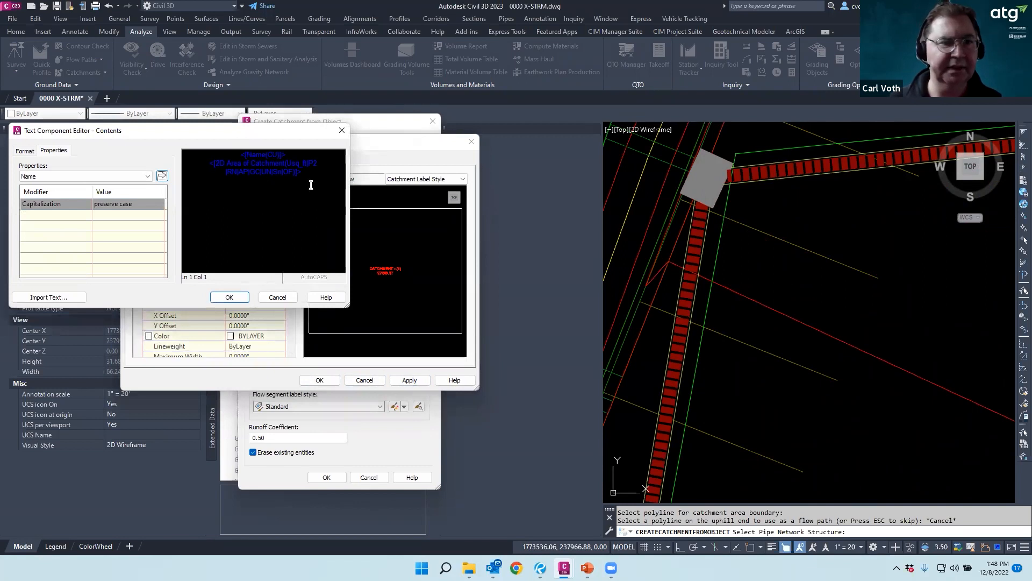
pyautogui.click(147, 176)
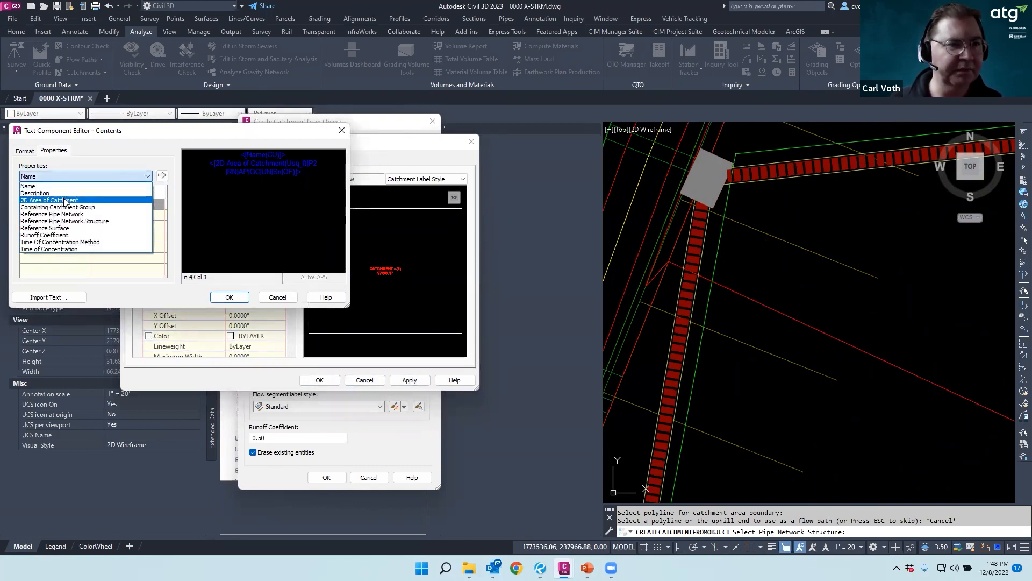
pyautogui.click(64, 200)
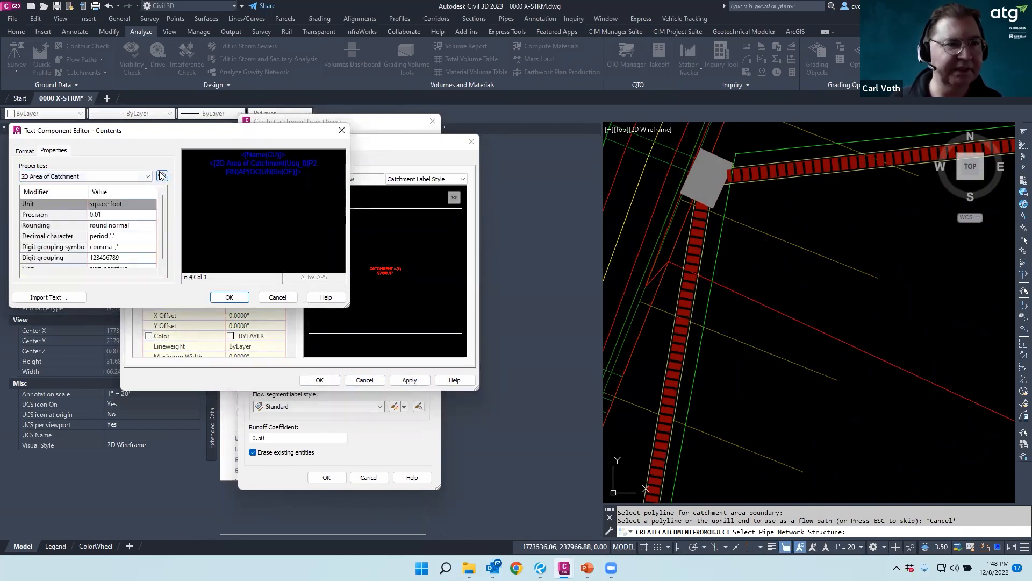
pyautogui.click(110, 203)
pyautogui.click(111, 203)
pyautogui.click(97, 237)
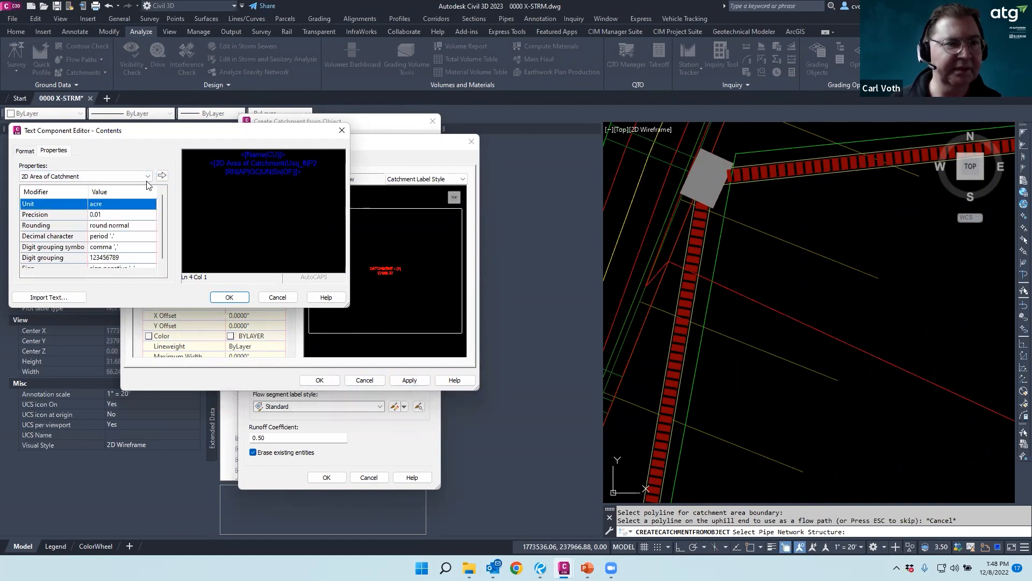
pyautogui.click(162, 176)
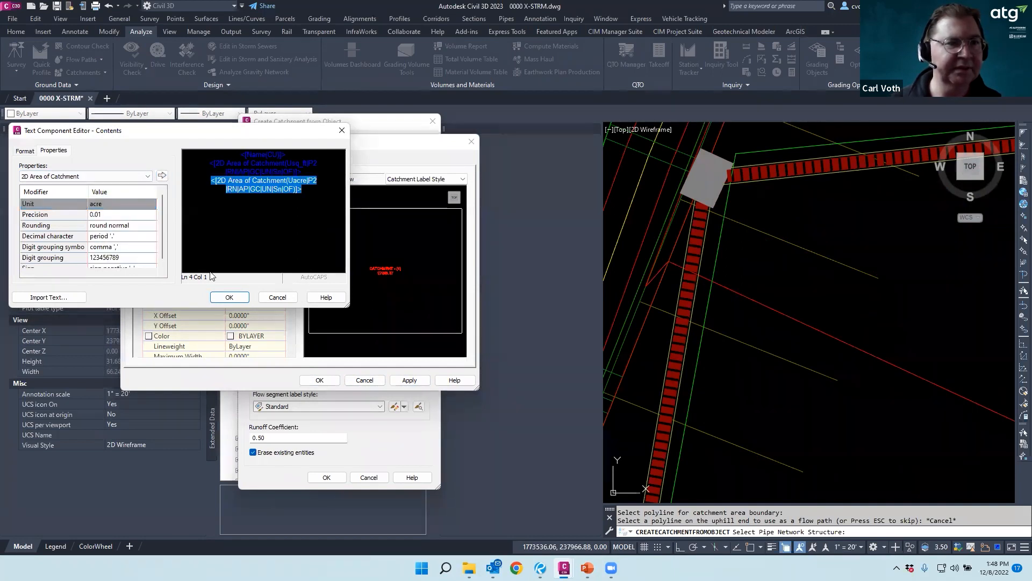
# Append AC to the acre area in the catchment label contents, and add a Runoff Coefficient line prefixed with C
pyautogui.click(318, 199)
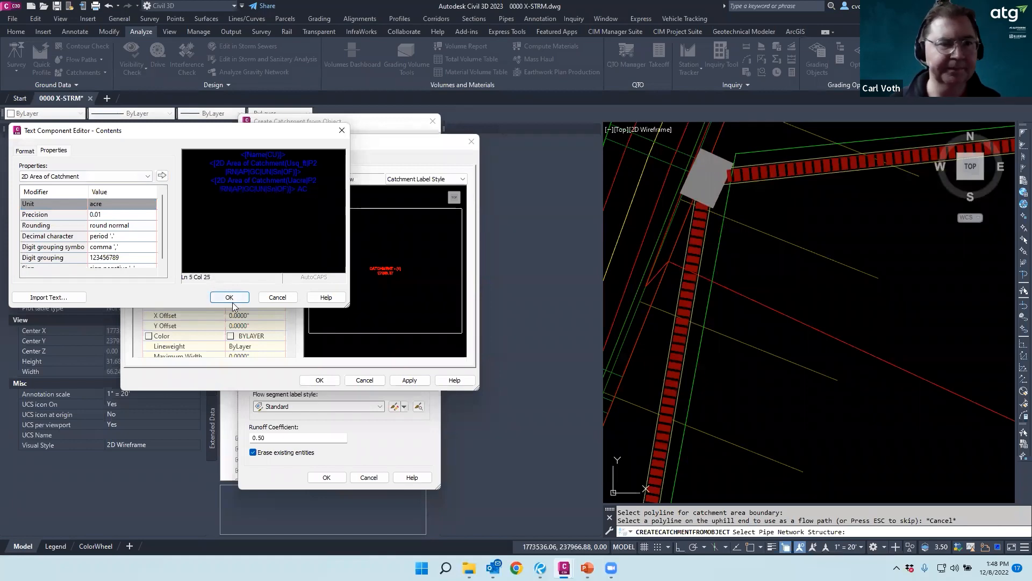
pyautogui.click(230, 299)
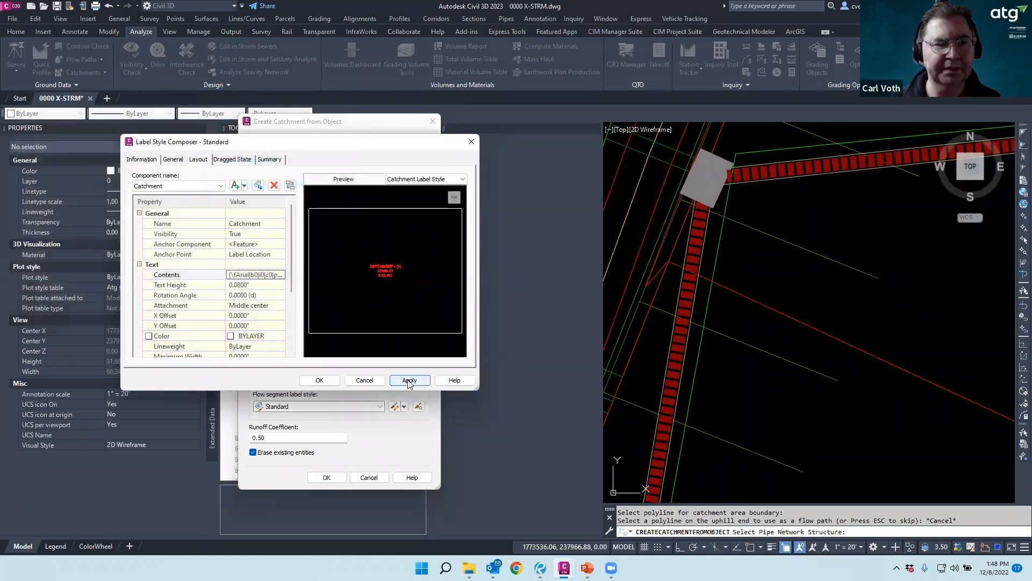
pyautogui.click(282, 274)
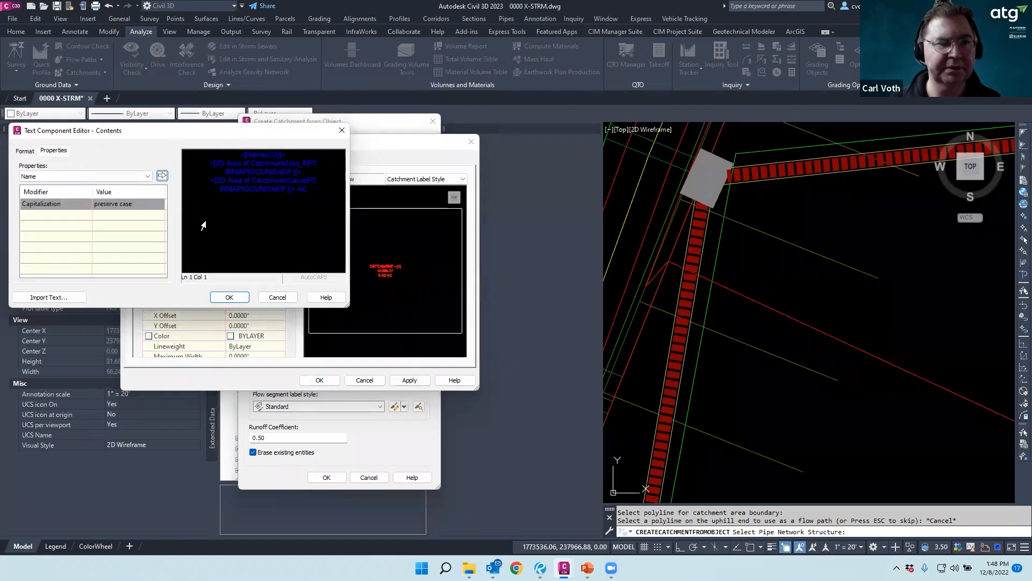
pyautogui.click(147, 177)
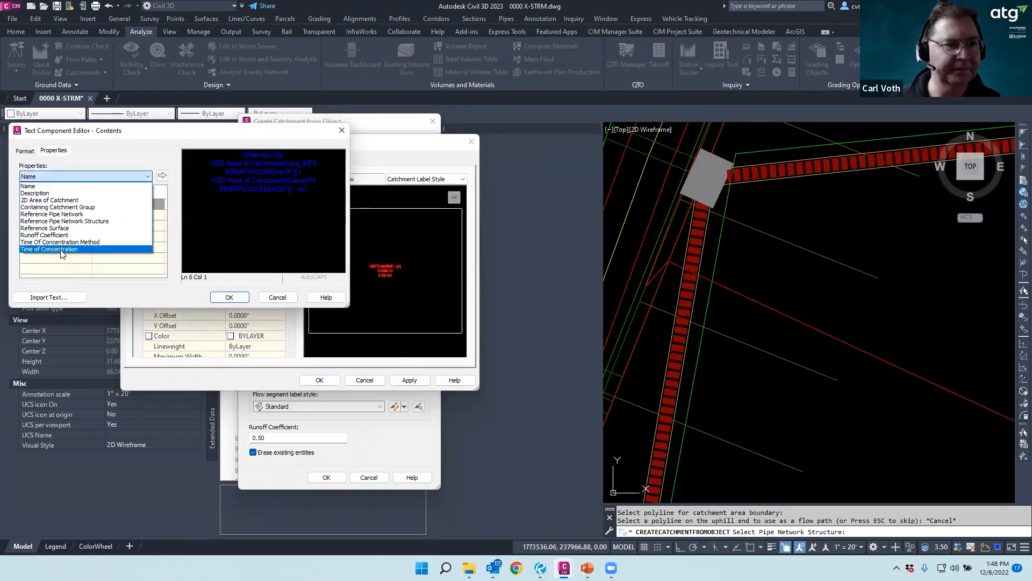
pyautogui.click(46, 235)
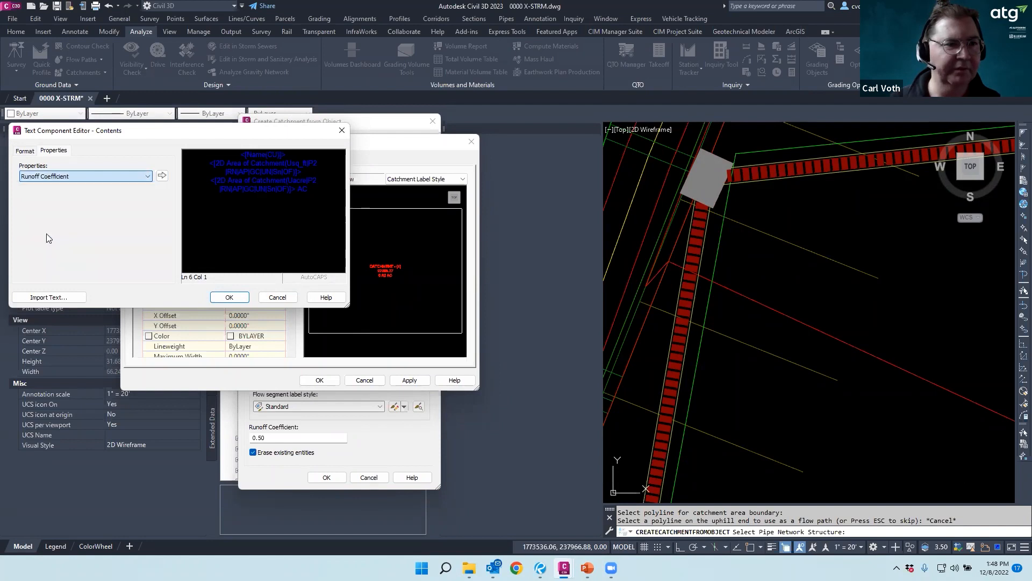
pyautogui.click(161, 175)
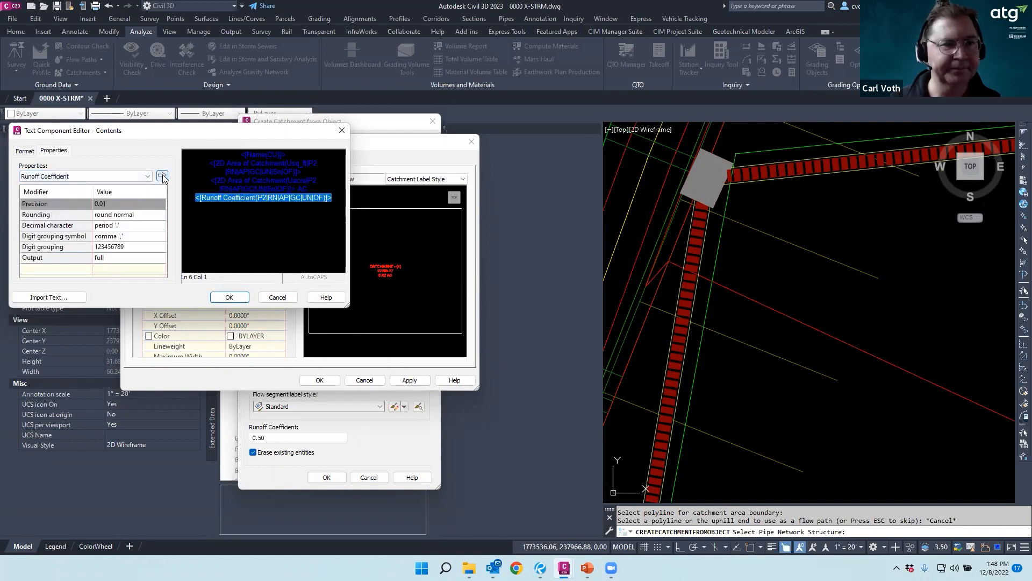
pyautogui.click(197, 202)
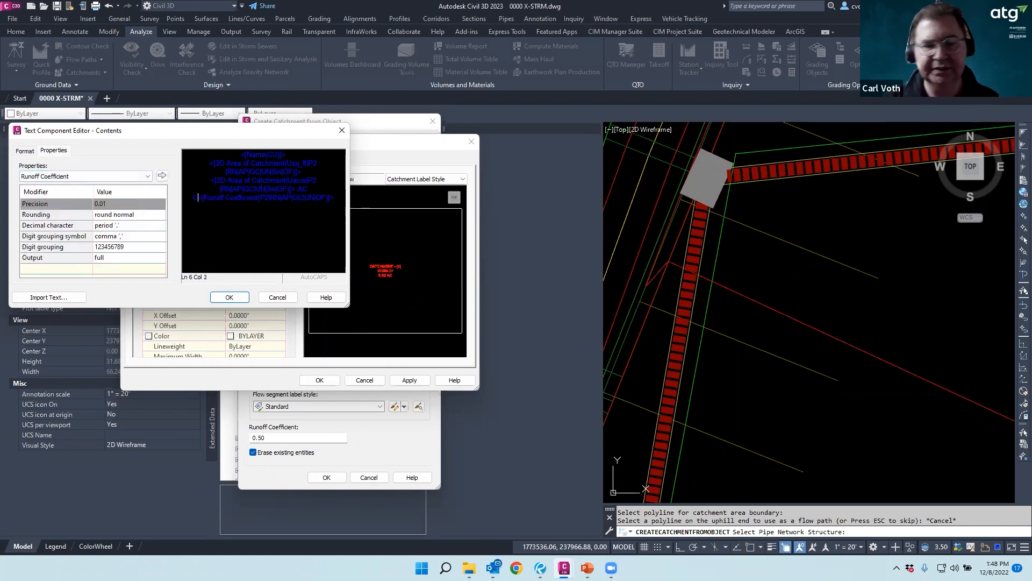
pyautogui.click(229, 296)
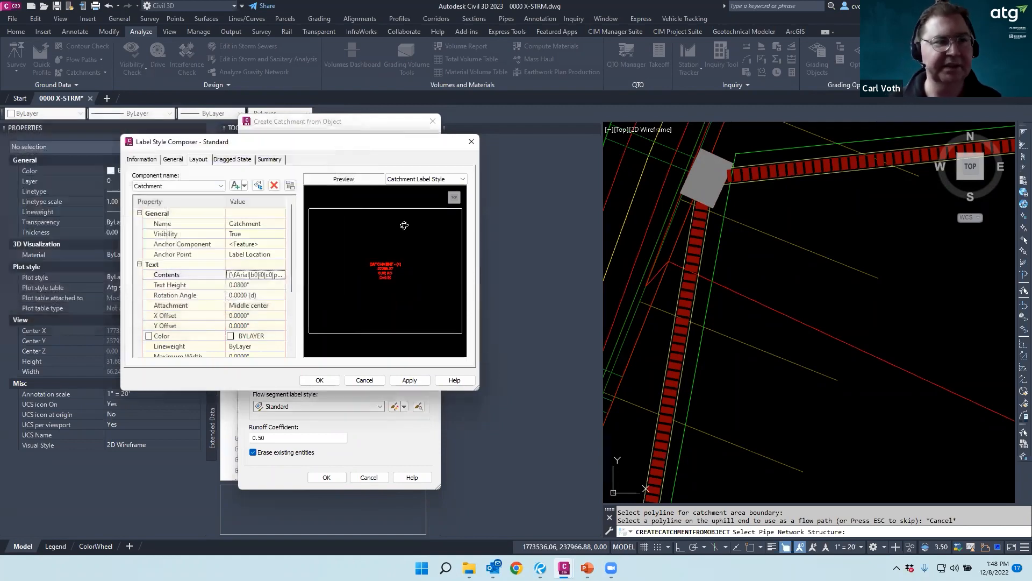
pyautogui.click(409, 380)
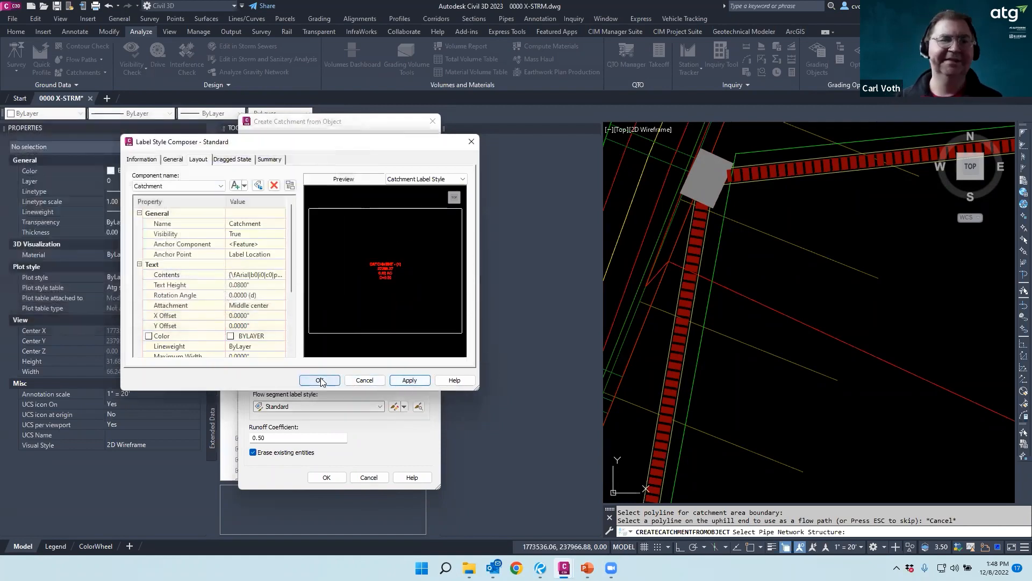
pyautogui.click(320, 380)
# Create catchment A4 with a runoff coefficient of .90 and a User-defined time of concentration method
pyautogui.click(377, 382)
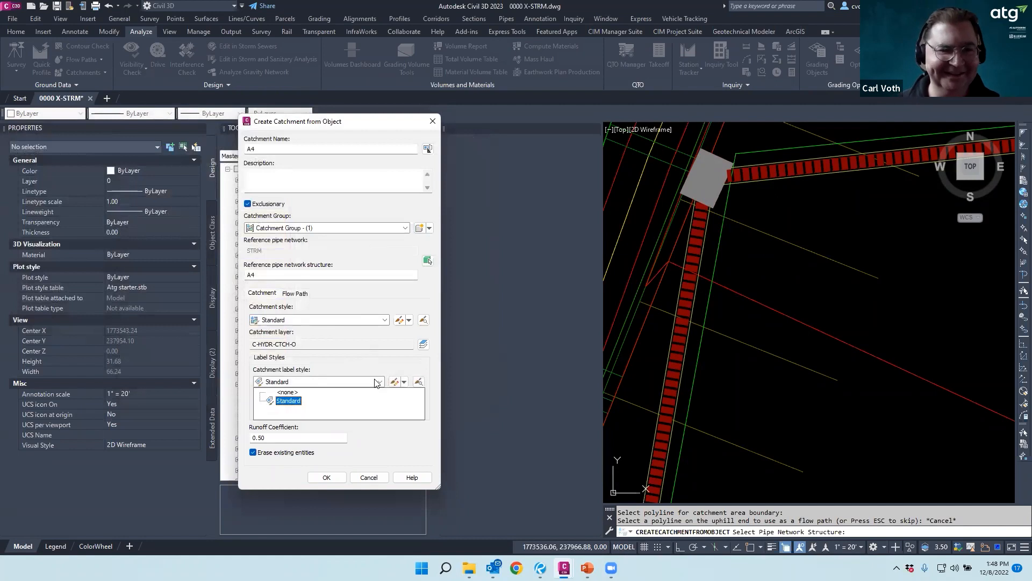
pyautogui.click(307, 405)
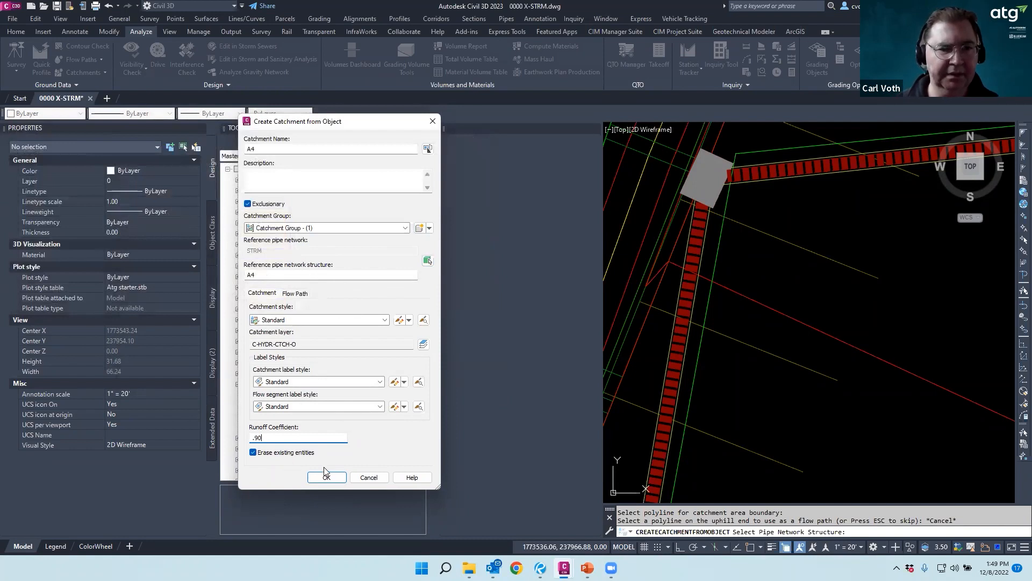
pyautogui.click(300, 295)
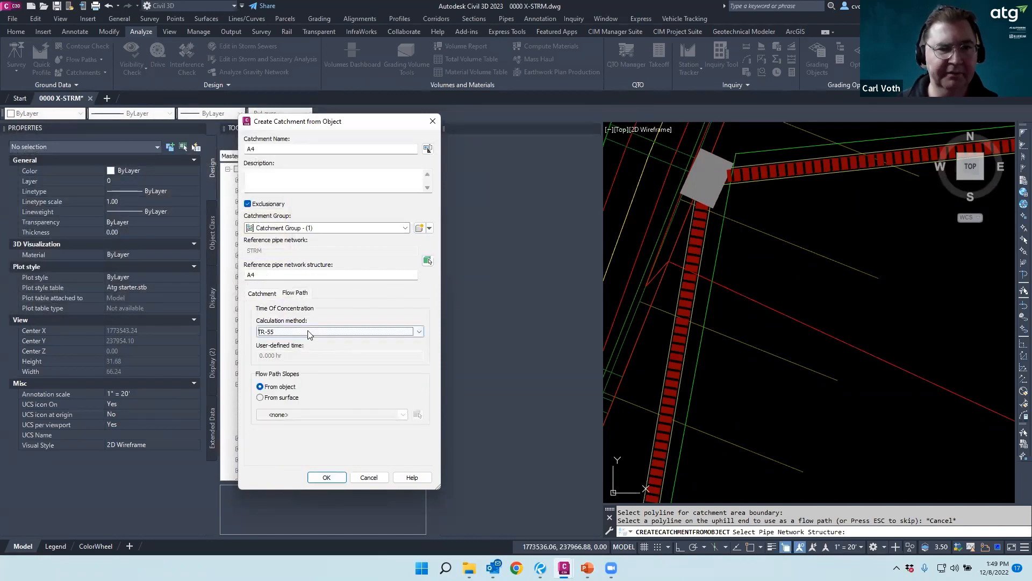
pyautogui.click(310, 331)
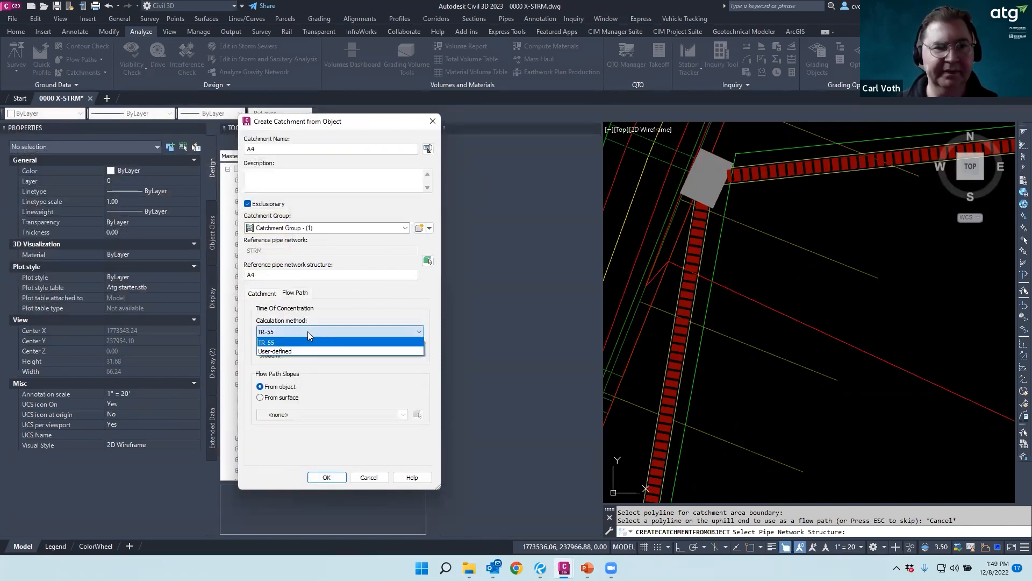
pyautogui.click(281, 351)
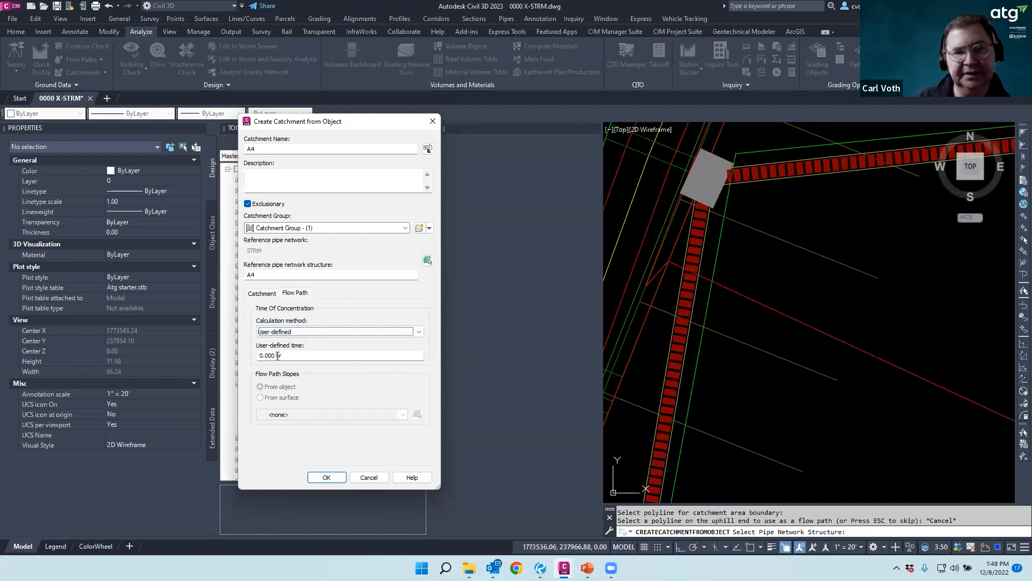
pyautogui.moveTo(284, 356); pyautogui.dragTo(258, 357)
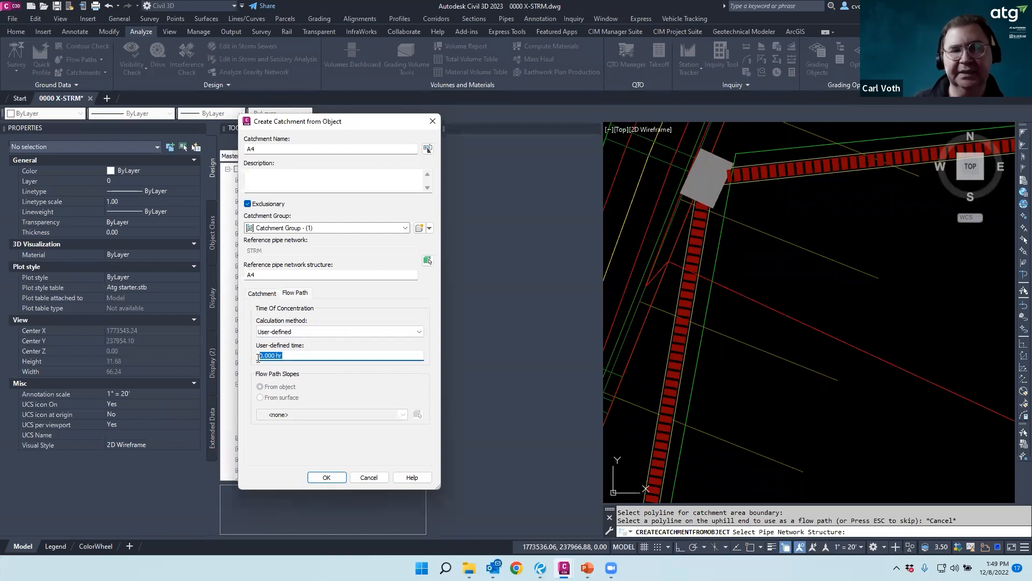
pyautogui.click(328, 478)
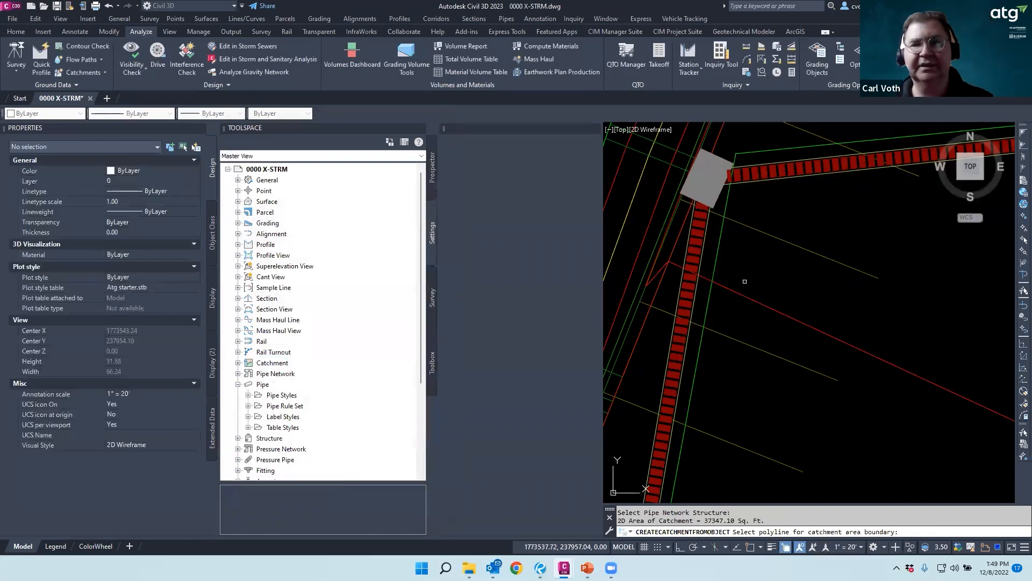
pyautogui.scroll(-10, 699, 360)
pyautogui.press('Escape')
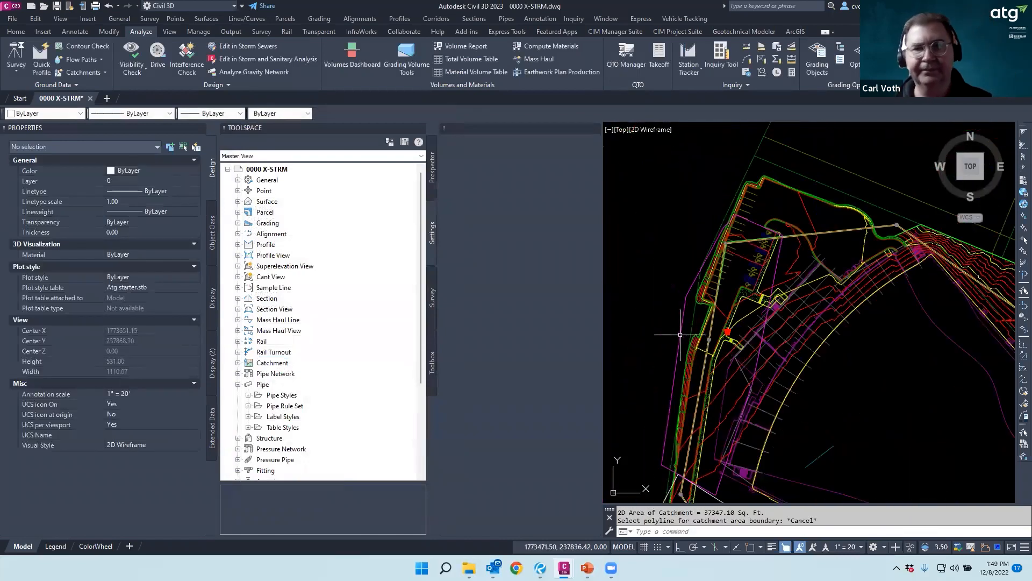
# Set the time unit to min in the drawing's ambient settings
pyautogui.rightClick(270, 171)
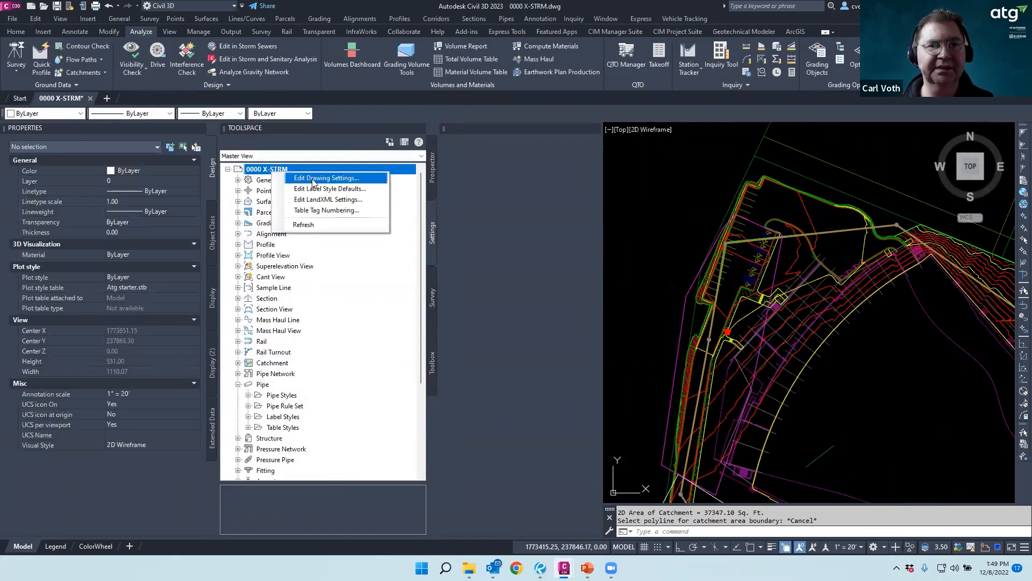
pyautogui.click(313, 178)
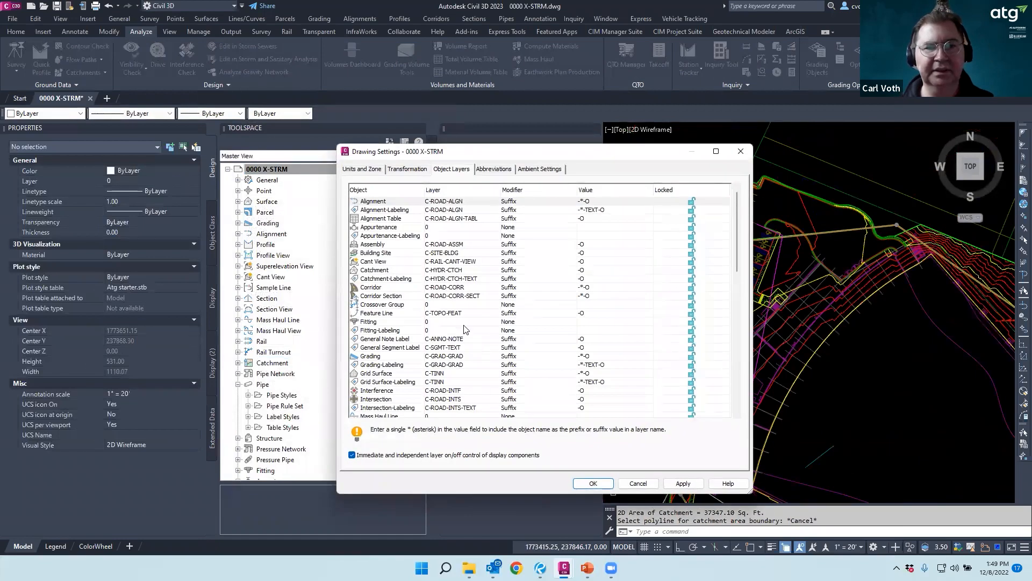
pyautogui.click(538, 170)
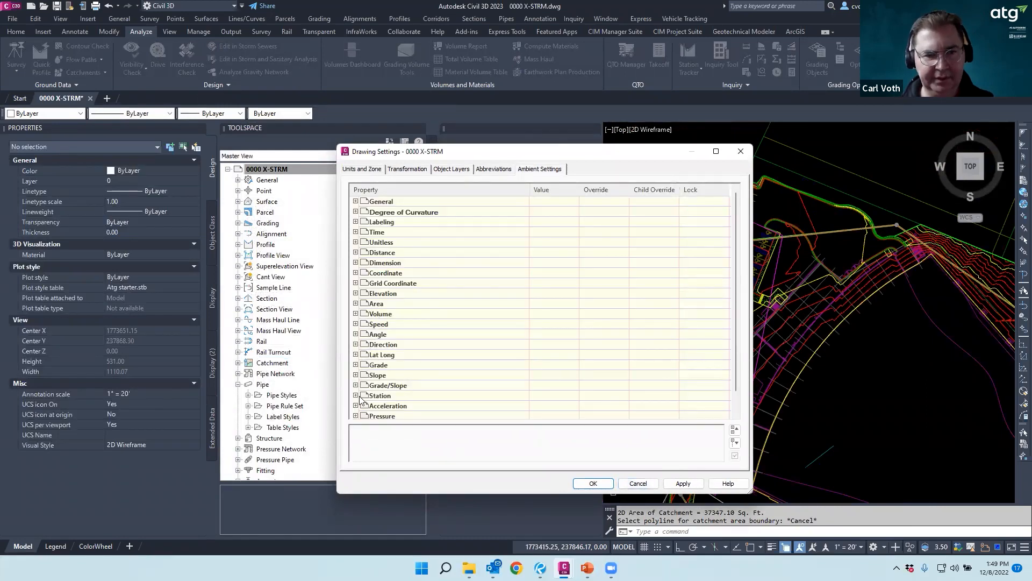
pyautogui.click(355, 232)
pyautogui.click(548, 243)
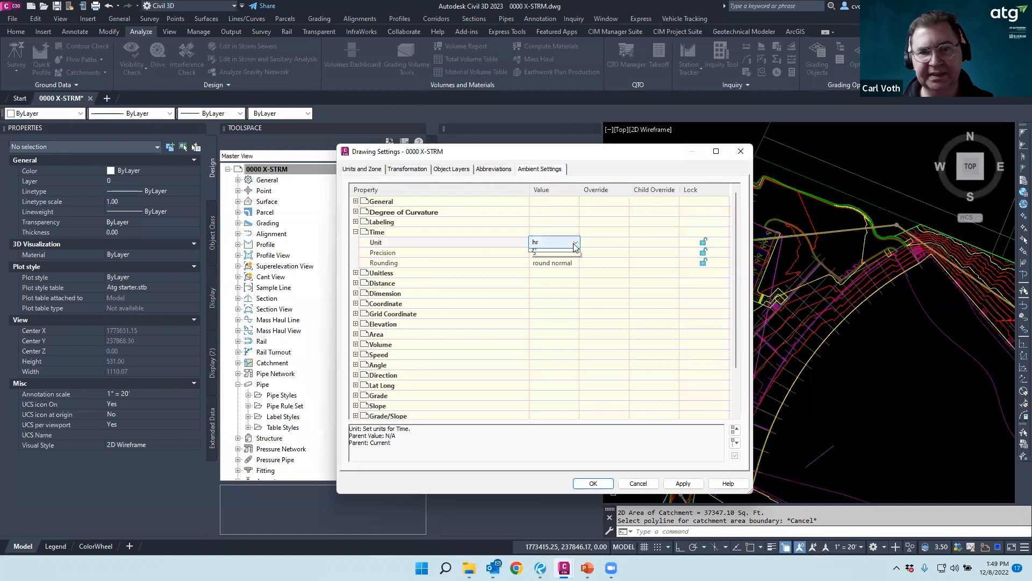
pyautogui.click(549, 243)
pyautogui.click(548, 257)
pyautogui.click(557, 253)
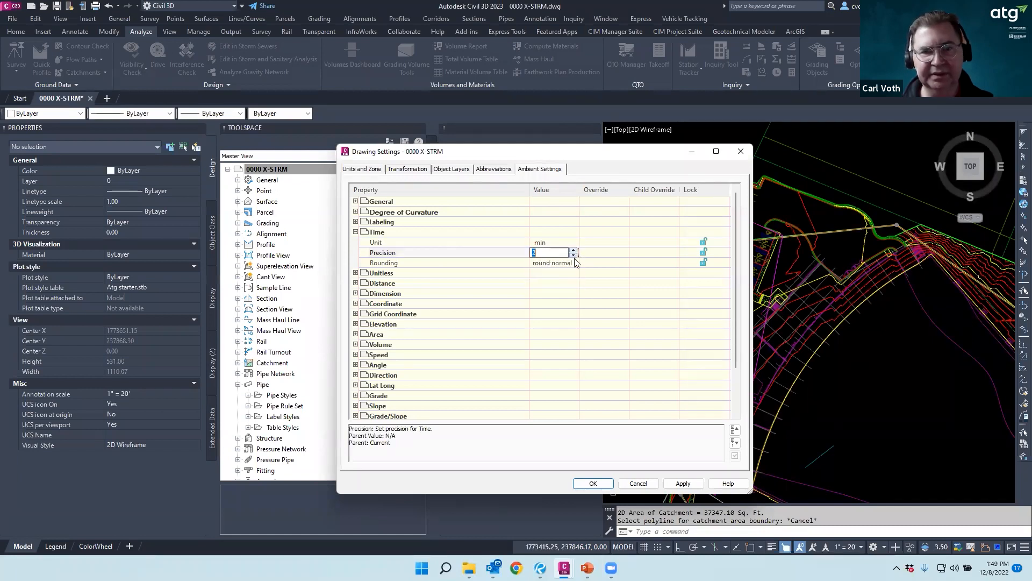
pyautogui.click(683, 483)
pyautogui.click(593, 483)
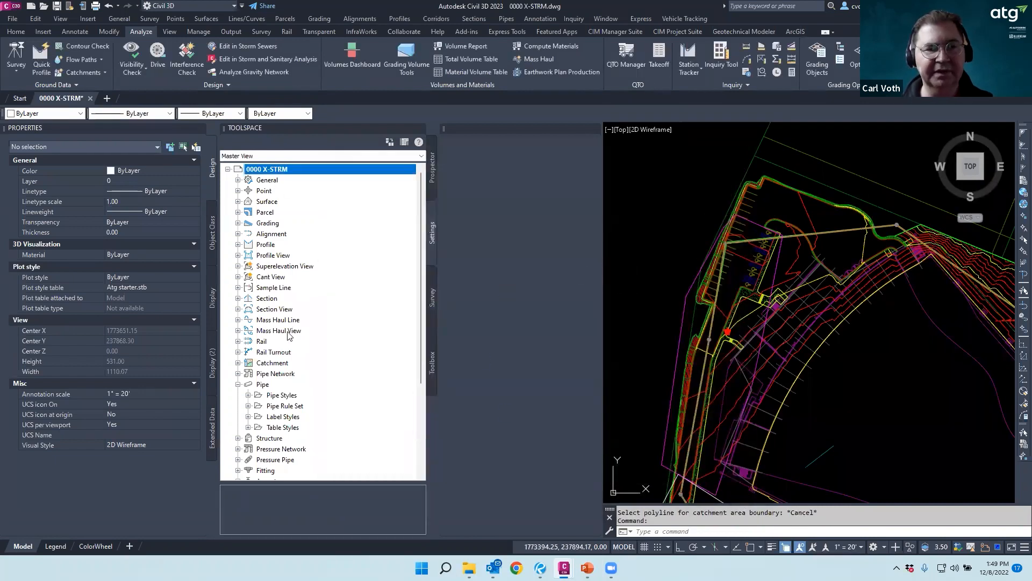
# Check the time unit, precision and rounding in the catchment feature settings
pyautogui.scroll(-1, 304, 277)
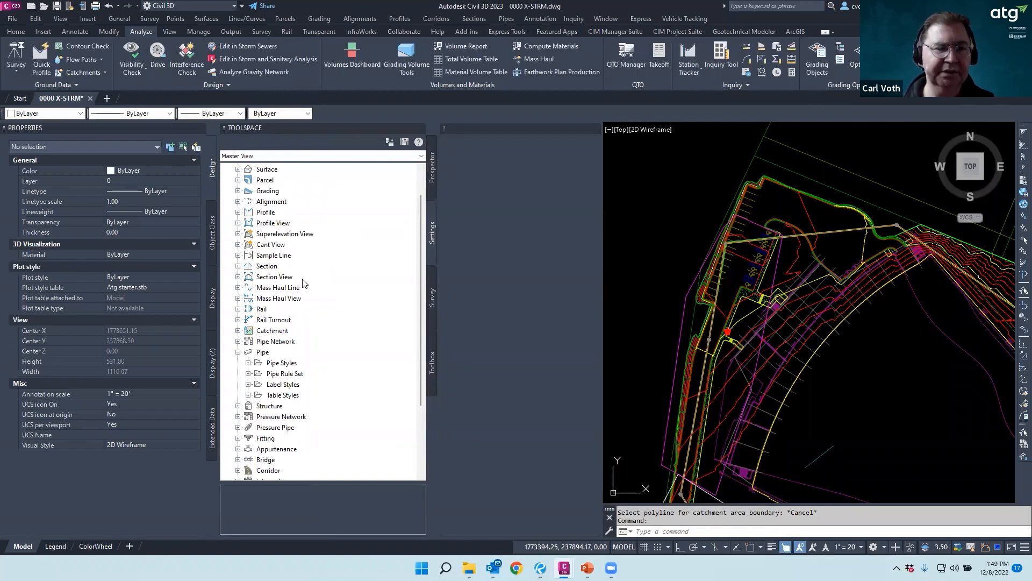
pyautogui.click(261, 331)
pyautogui.click(238, 331)
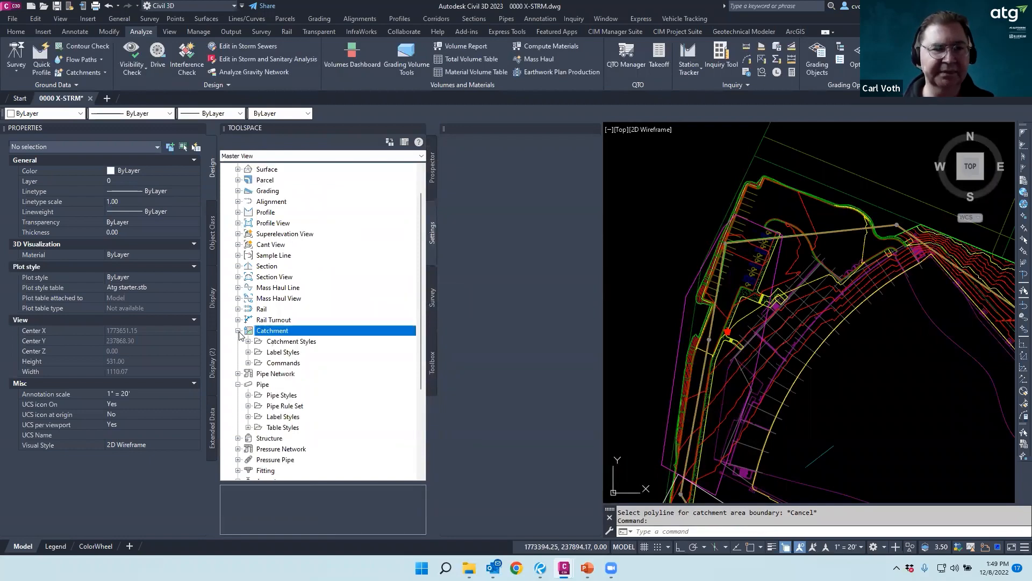
pyautogui.rightClick(279, 334)
pyautogui.click(314, 337)
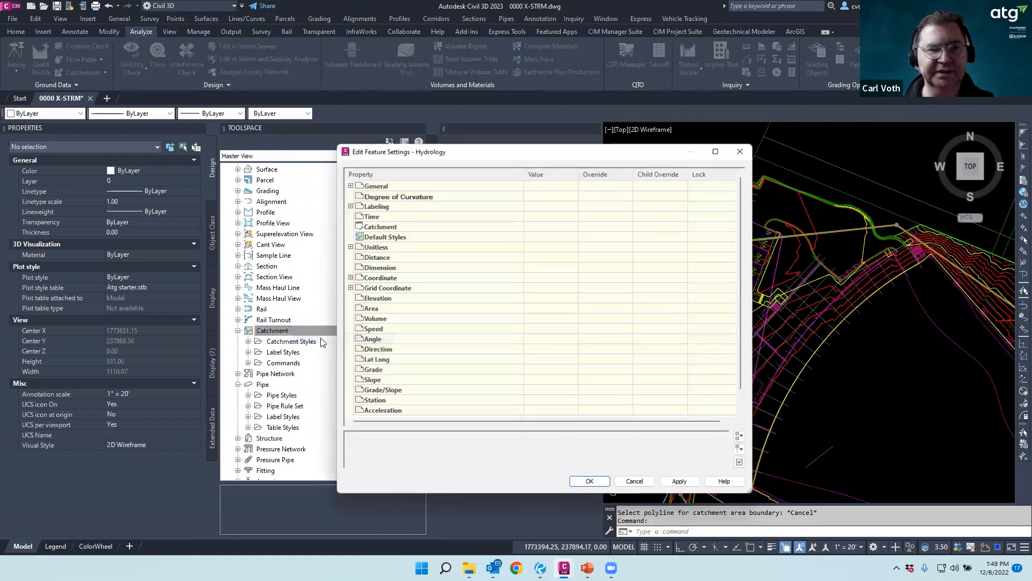
pyautogui.click(351, 217)
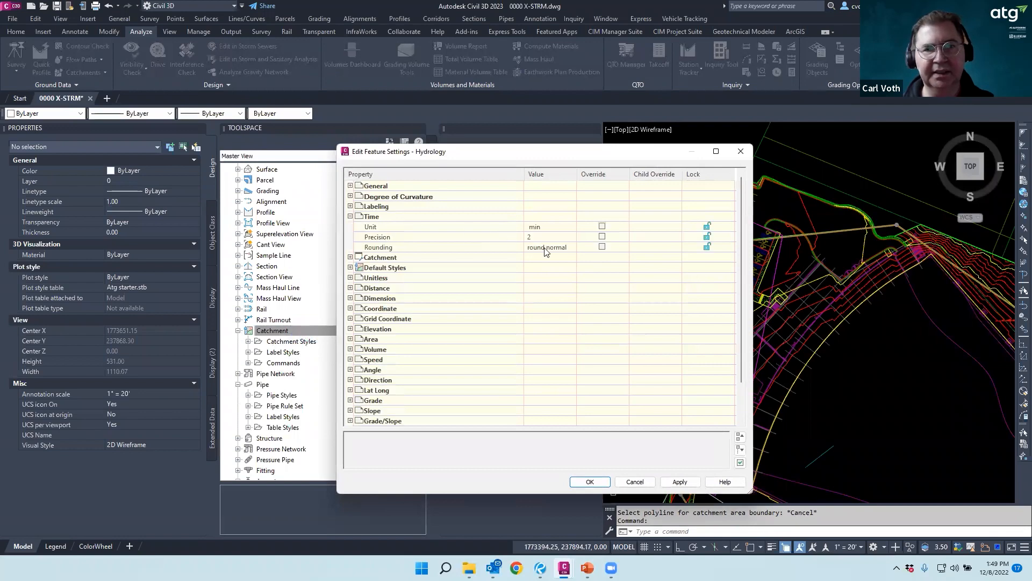
pyautogui.click(590, 481)
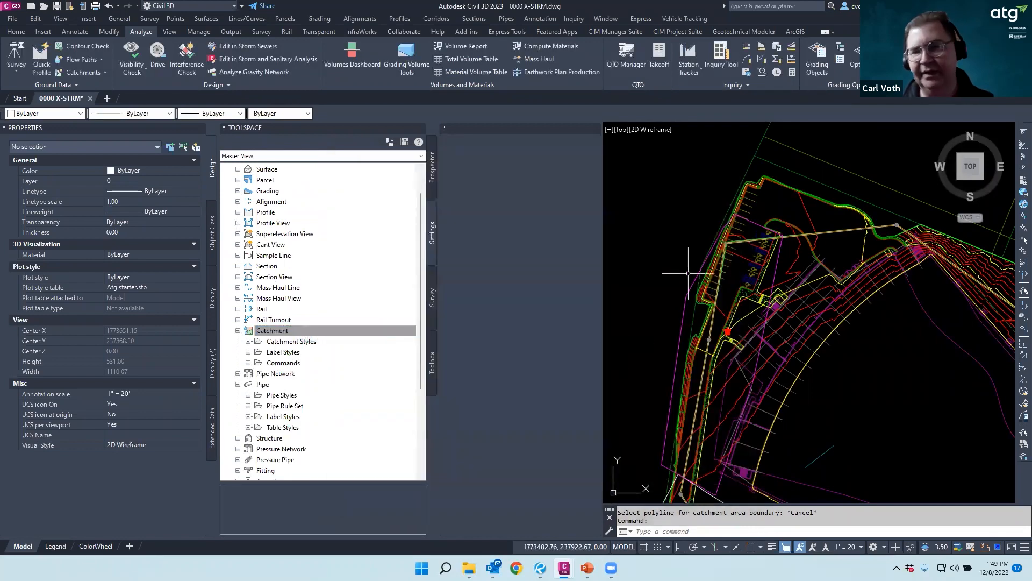
pyautogui.press('Escape')
pyautogui.press('Escape')
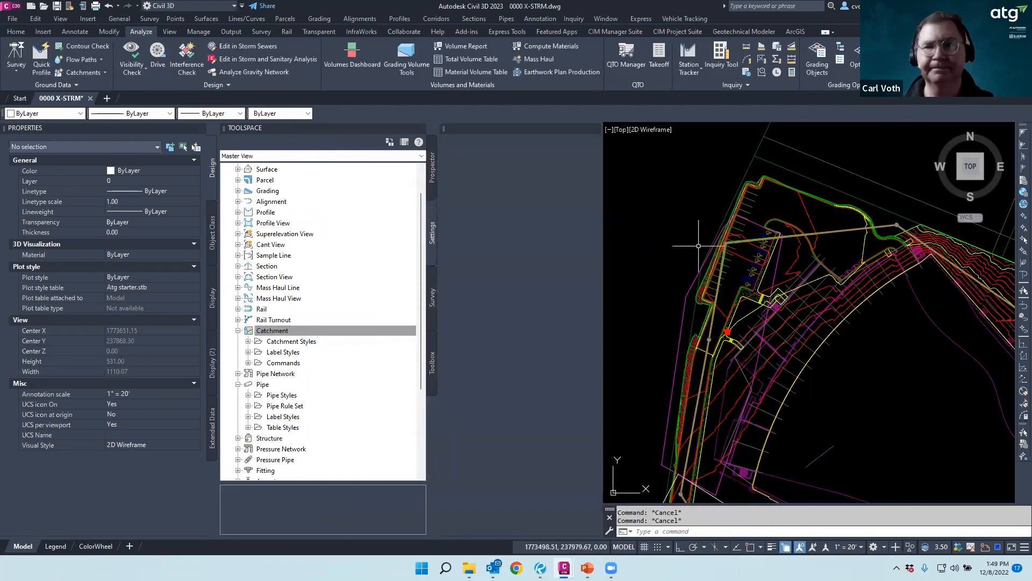
# Start creating a catchment from the western boundary polyline around the southern parking lot and skip the flow path selection
pyautogui.scroll(-3, 694, 244)
pyautogui.scroll(3, 686, 299)
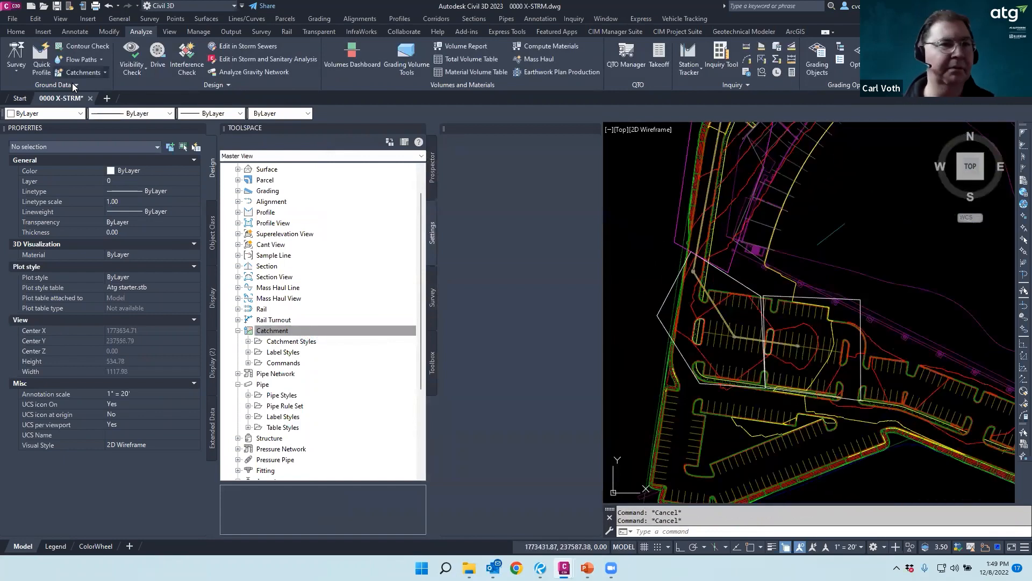
pyautogui.click(86, 72)
pyautogui.click(117, 156)
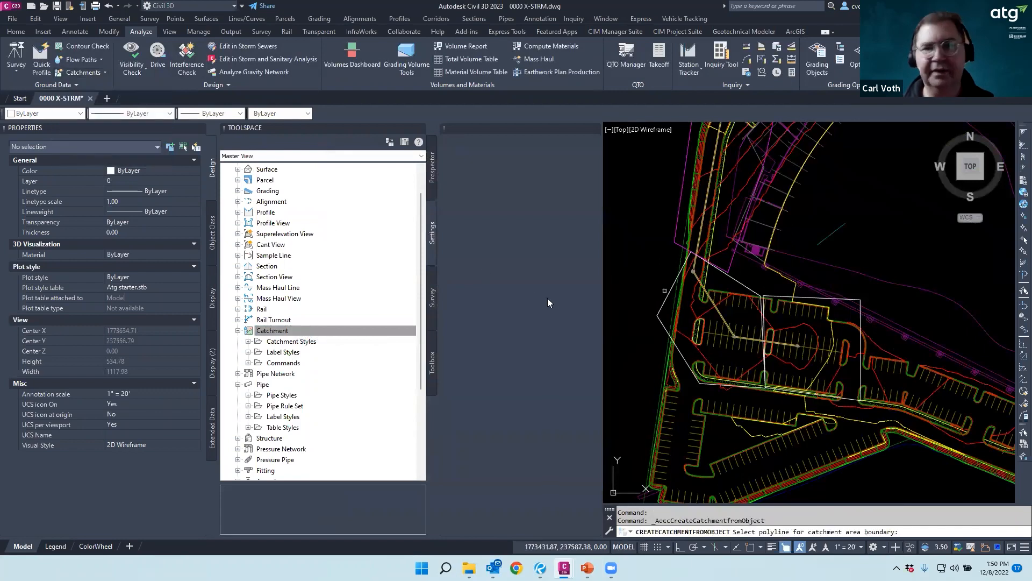
pyautogui.click(670, 291)
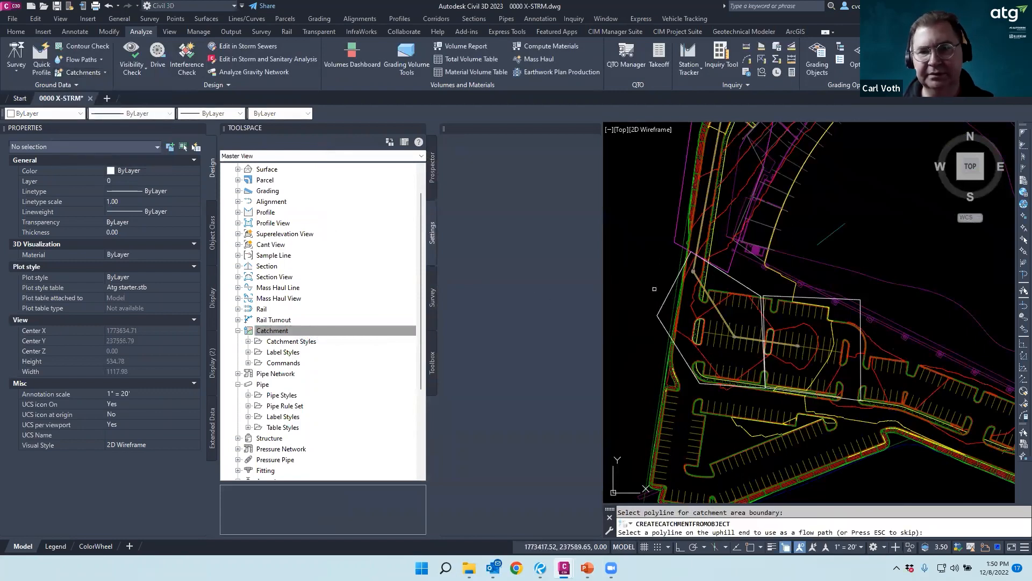
pyautogui.press('Escape')
# Tie the new western catchment to storm structure A1 at the pipe bend and keep the Standard catchment label style
pyautogui.click(428, 261)
pyautogui.scroll(8, 738, 328)
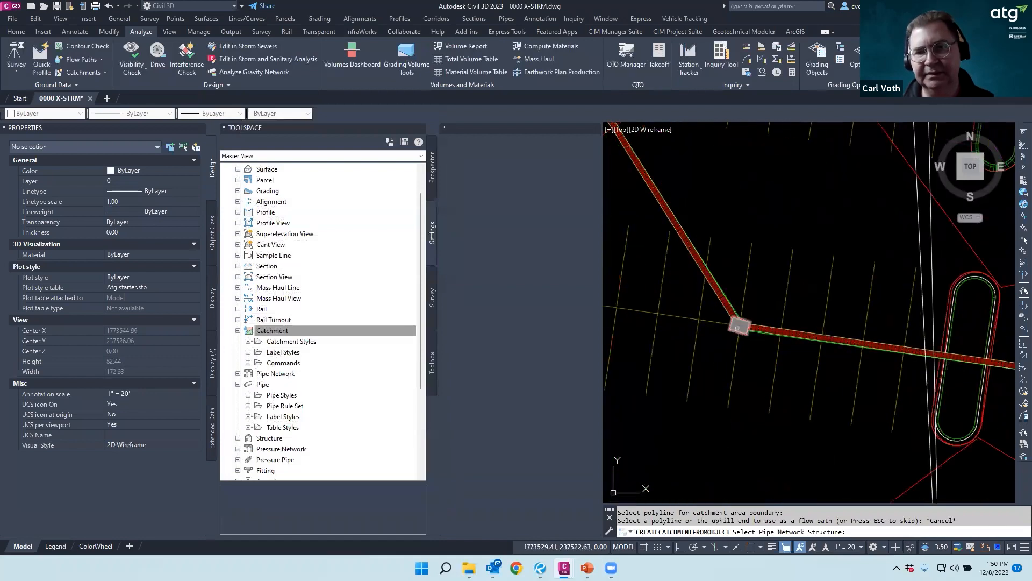
pyautogui.click(737, 327)
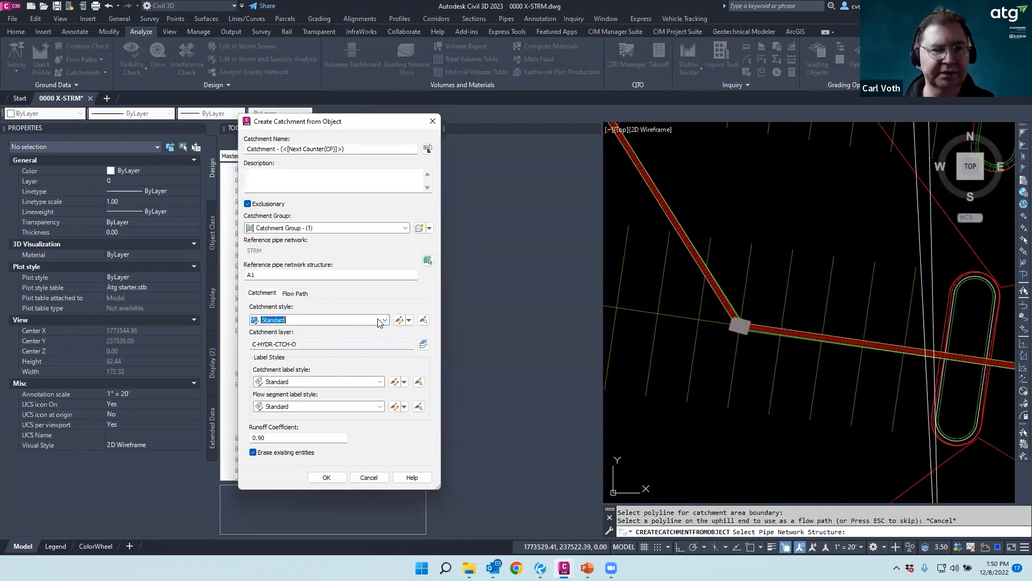
pyautogui.click(346, 383)
pyautogui.click(342, 383)
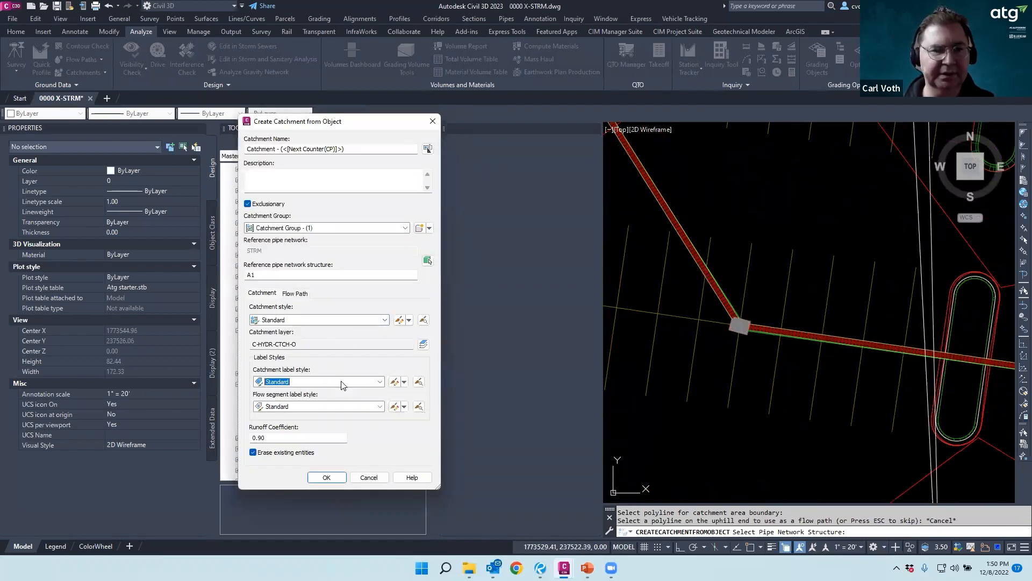
# Give the catchment tied to A1 a User-defined time of concentration of 10 minutes and create it
pyautogui.click(296, 293)
pyautogui.click(288, 332)
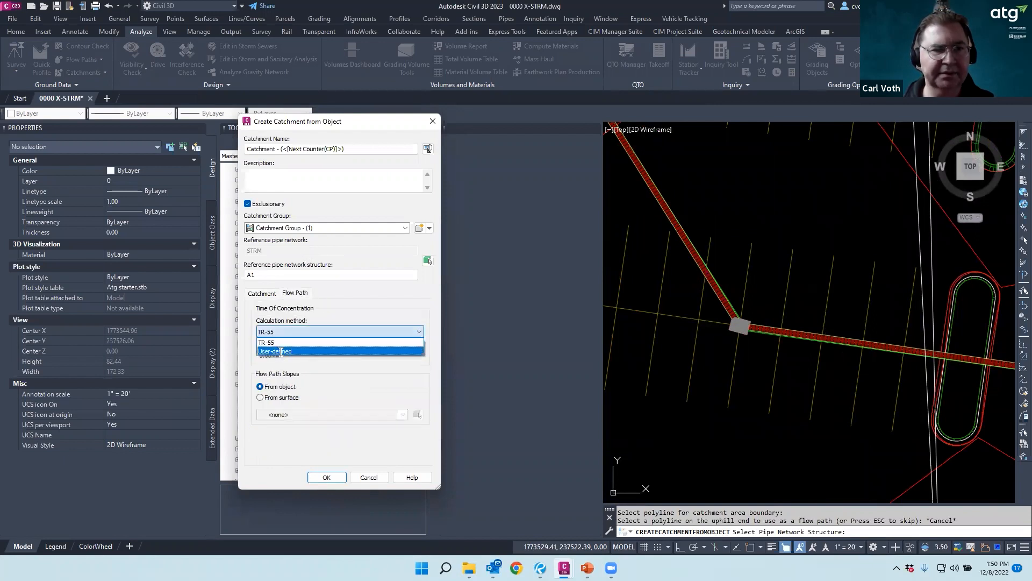
pyautogui.click(280, 351)
pyautogui.click(287, 356)
pyautogui.write('10')
pyautogui.click(332, 477)
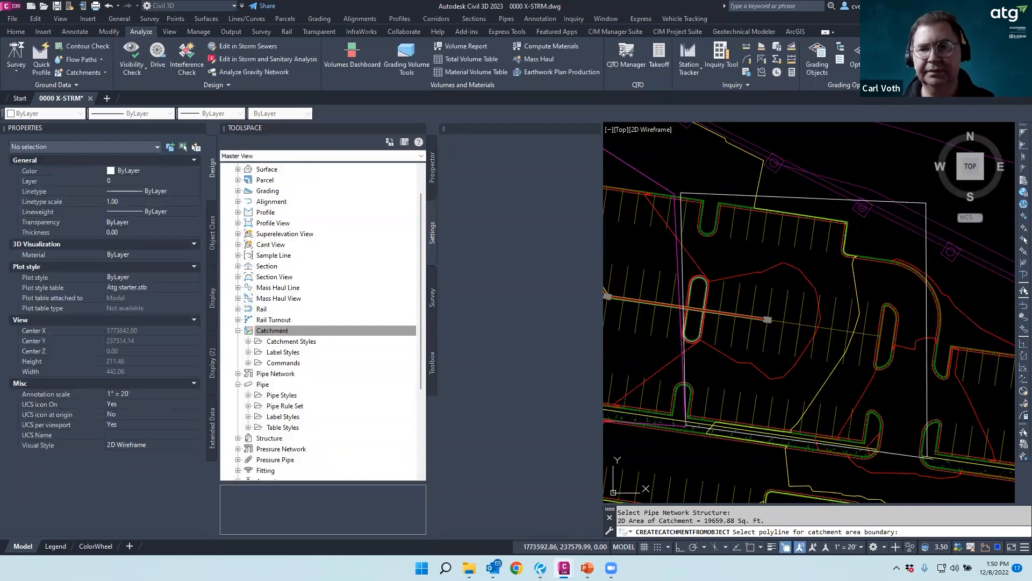
pyautogui.press('Escape')
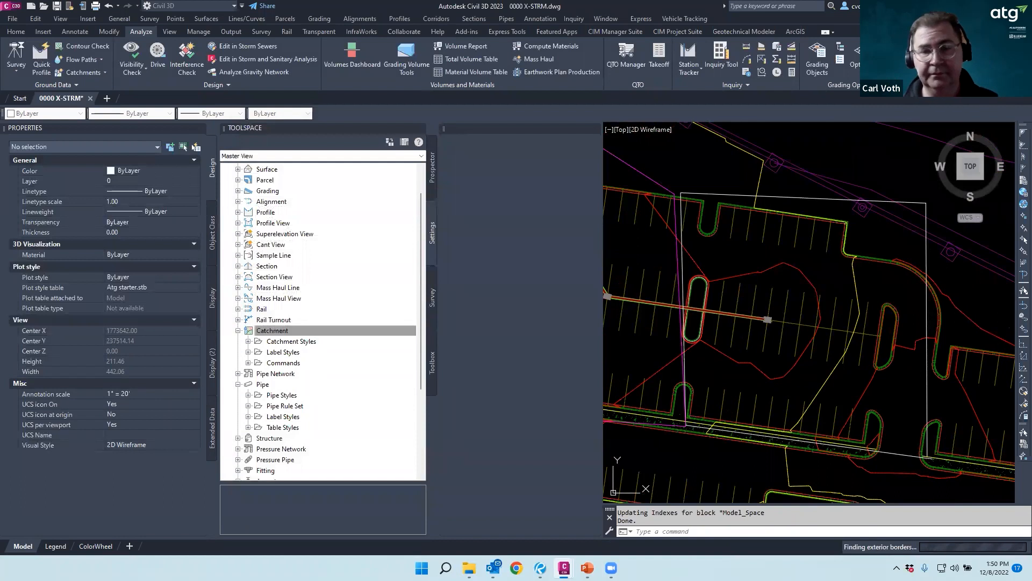
pyautogui.press('Escape')
pyautogui.press('Escape')
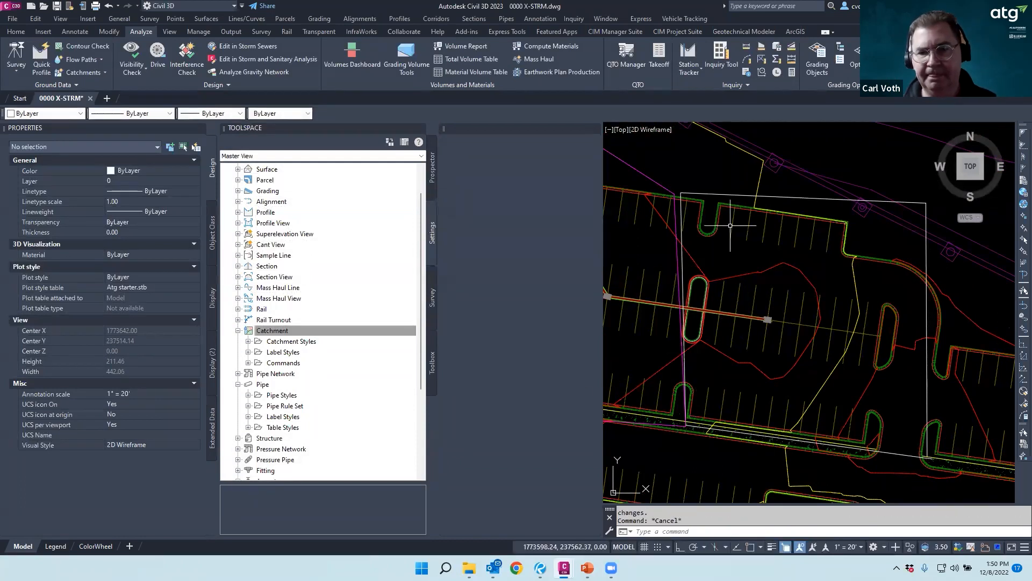
# Try to create a catchment from the neighbouring eastern boundary polyline
pyautogui.click(85, 68)
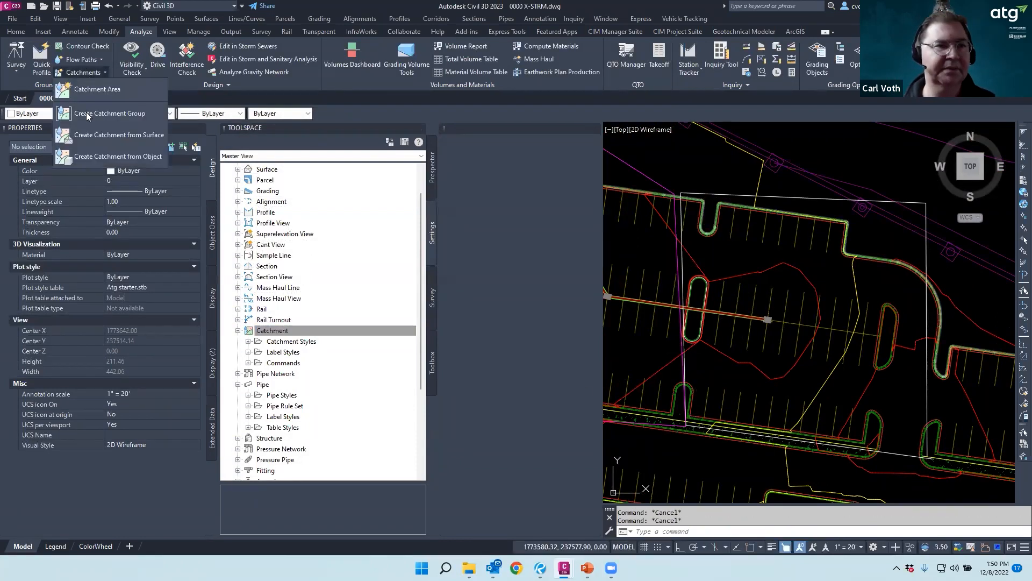
pyautogui.click(97, 156)
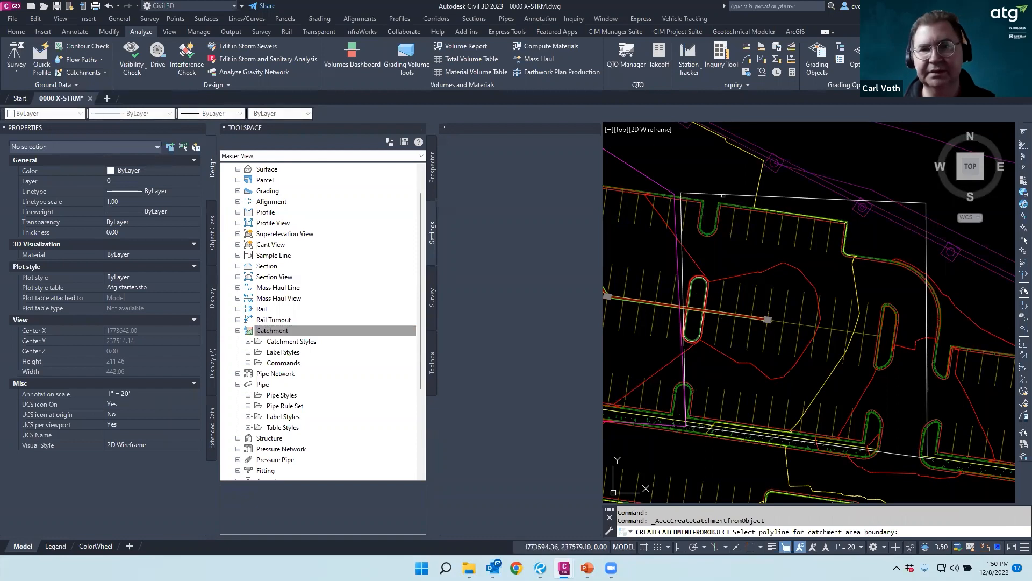
pyautogui.click(722, 193)
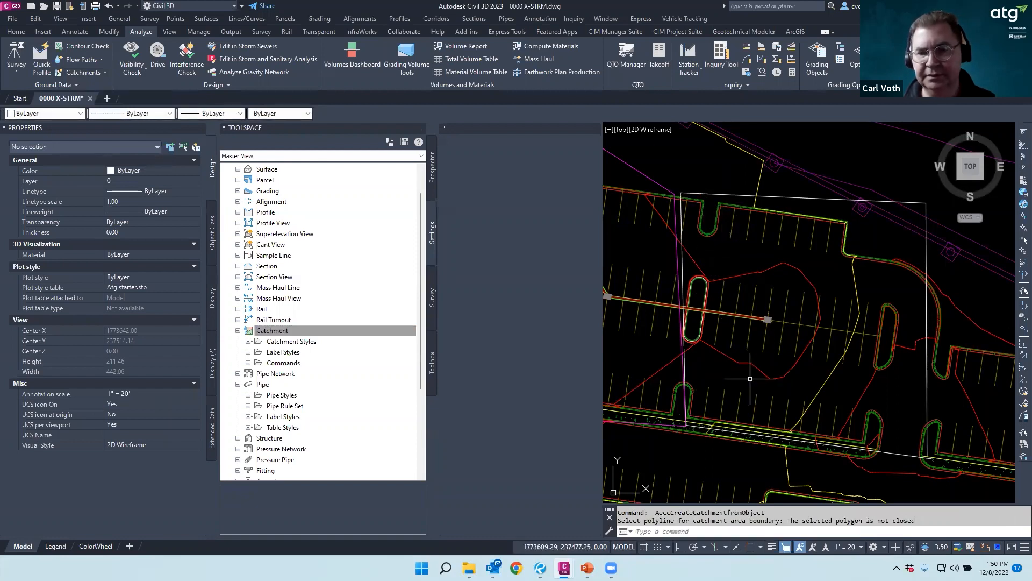
pyautogui.scroll(-2, 697, 346)
pyautogui.press('Escape')
# Set the eastern boundary polyline's Closed property to Yes
pyautogui.click(716, 250)
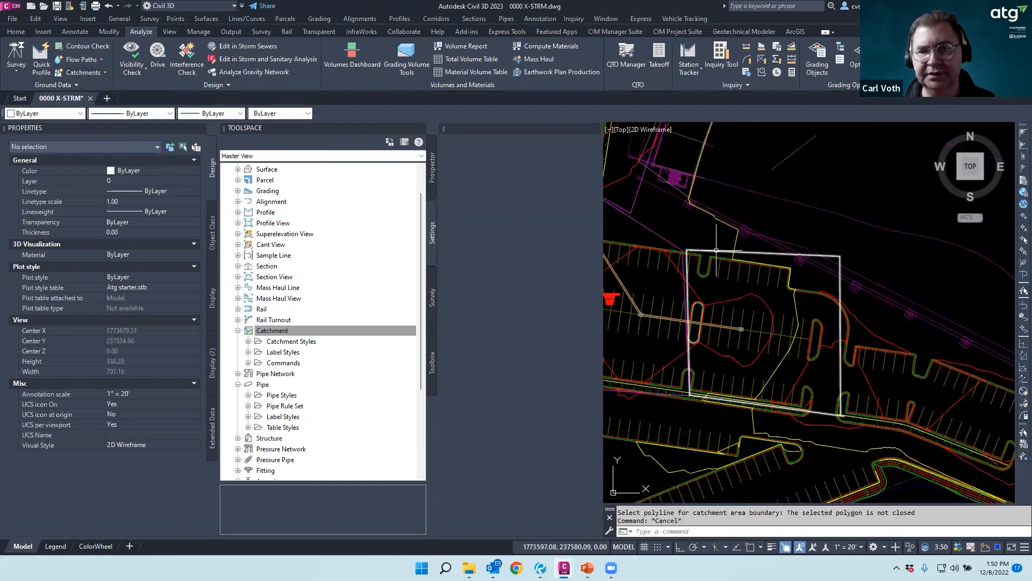
pyautogui.click(132, 402)
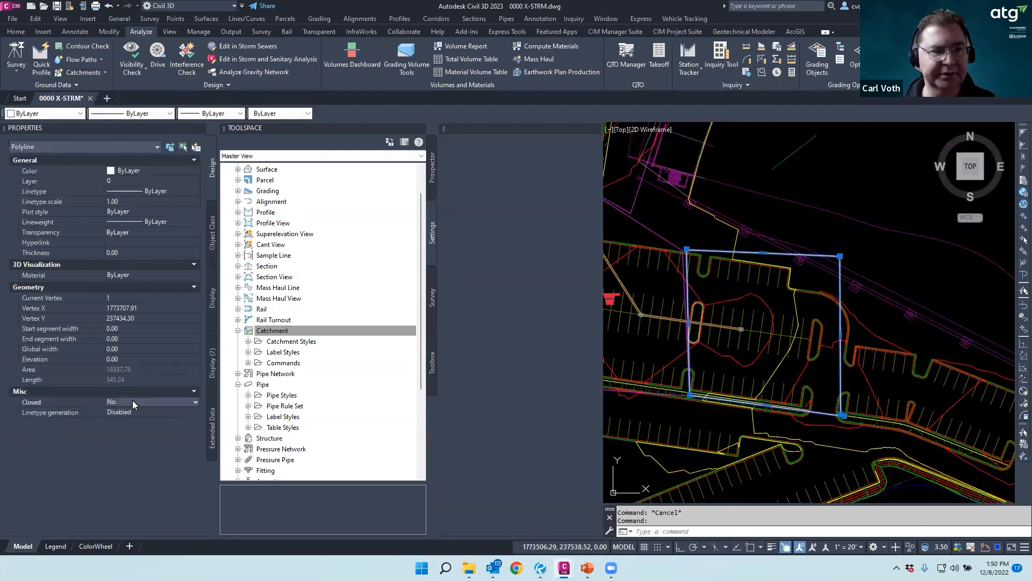
pyautogui.click(118, 422)
pyautogui.press('Escape')
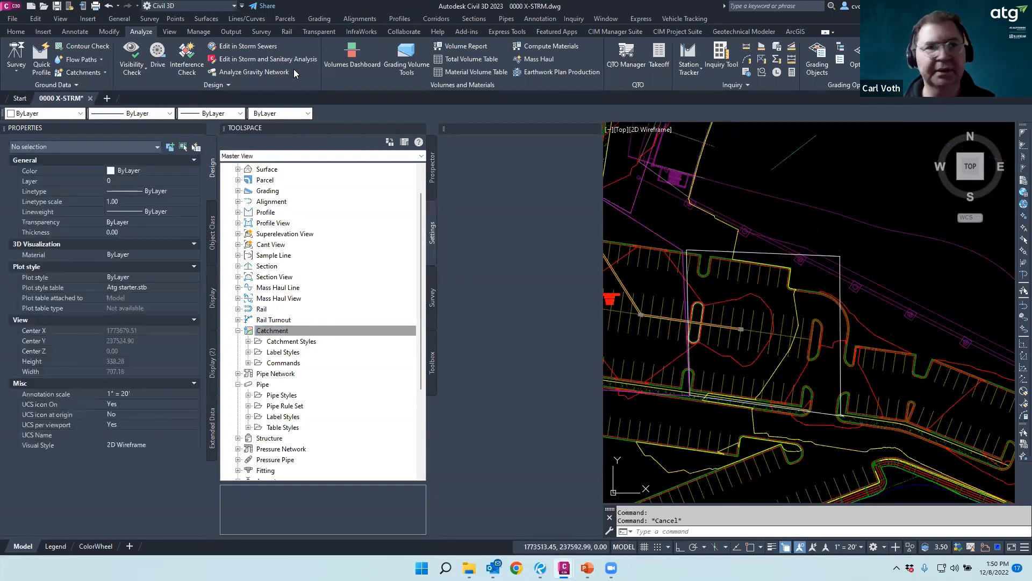
# Start a catchment from the eastern boundary polyline, skip the flow path, and reference structure A
pyautogui.click(86, 72)
pyautogui.click(102, 156)
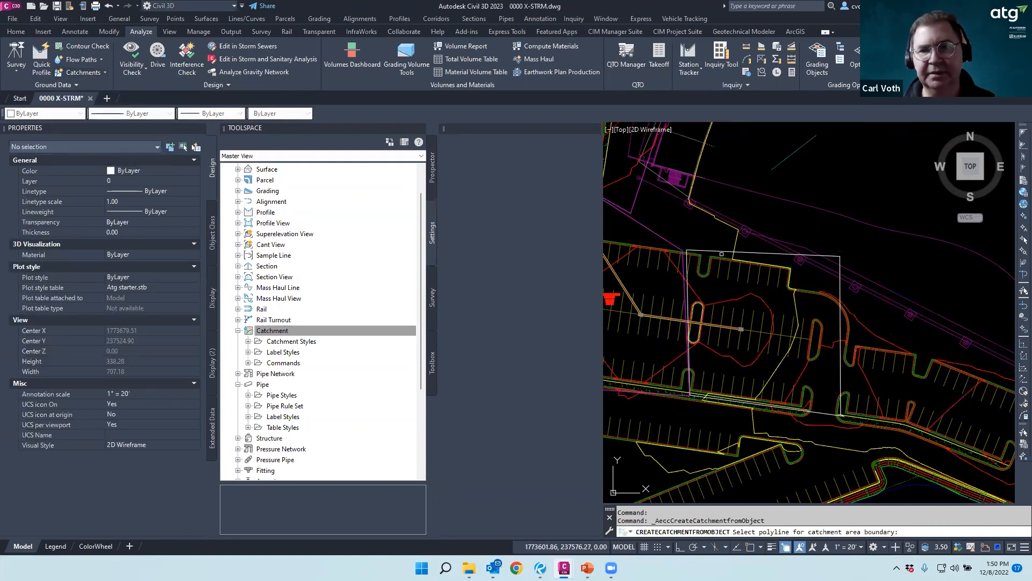
pyautogui.click(719, 250)
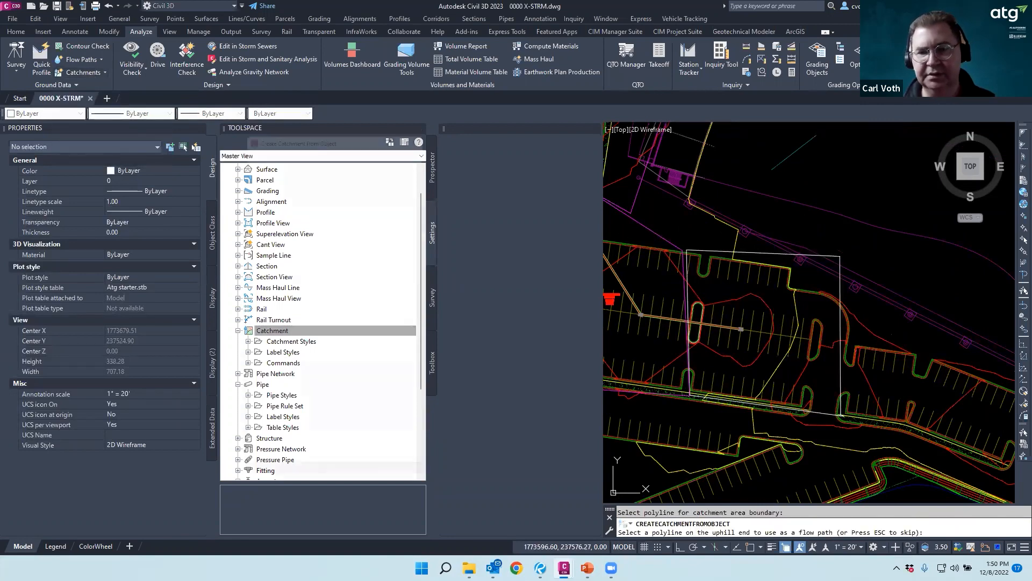
pyautogui.press('Escape')
pyautogui.click(427, 261)
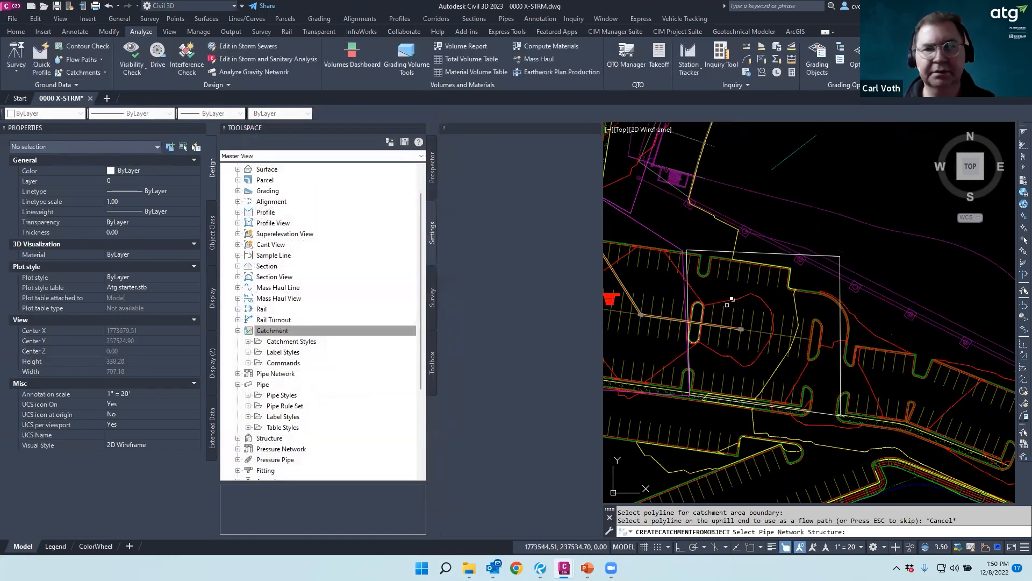
pyautogui.scroll(4, 742, 322)
pyautogui.click(740, 319)
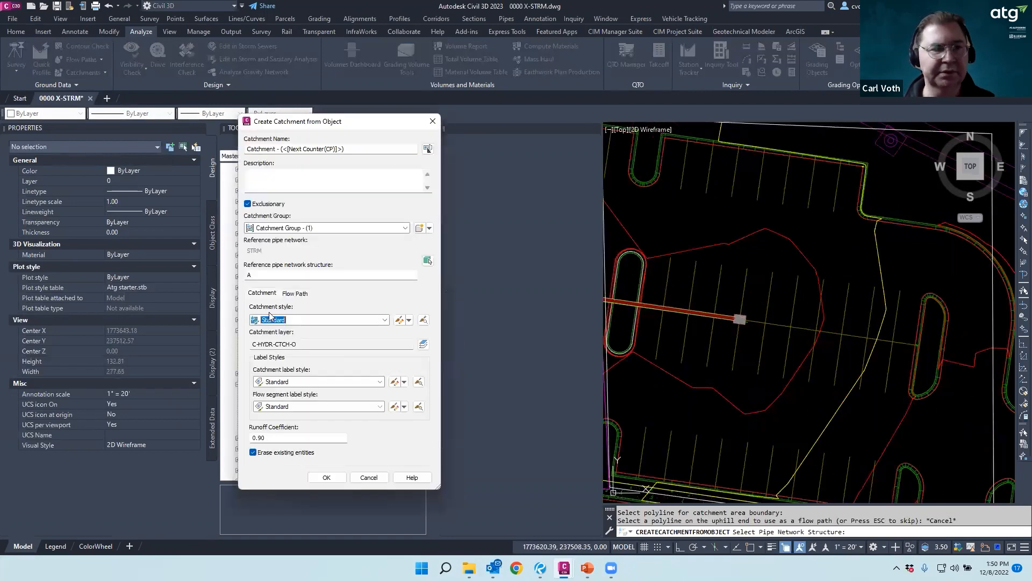
# Give the catchment tied to structure A a User-defined time of concentration of 10 minutes and create it
pyautogui.moveTo(275, 438); pyautogui.dragTo(254, 440)
pyautogui.click(296, 294)
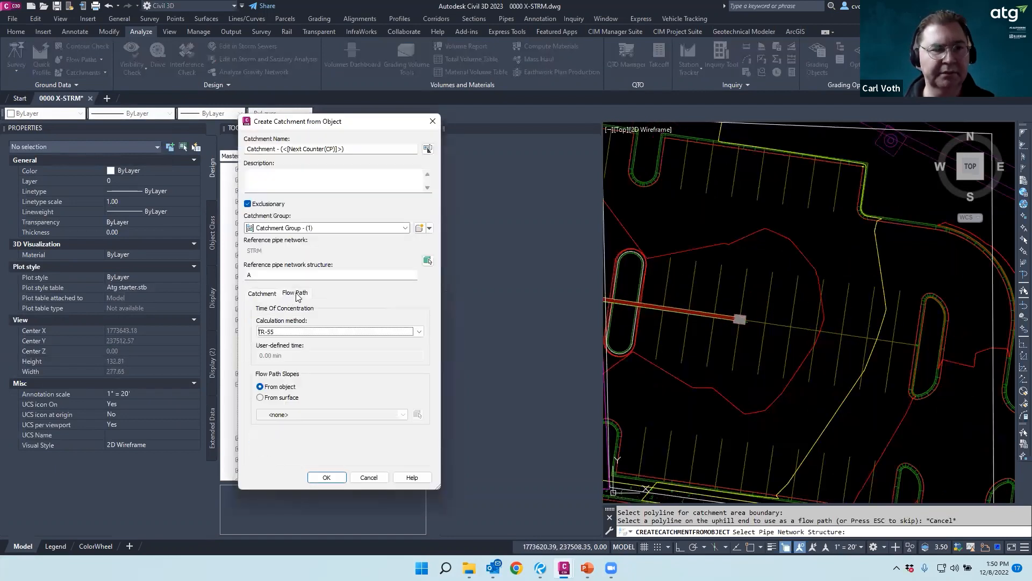
pyautogui.click(290, 331)
pyautogui.click(297, 357)
pyautogui.write('10')
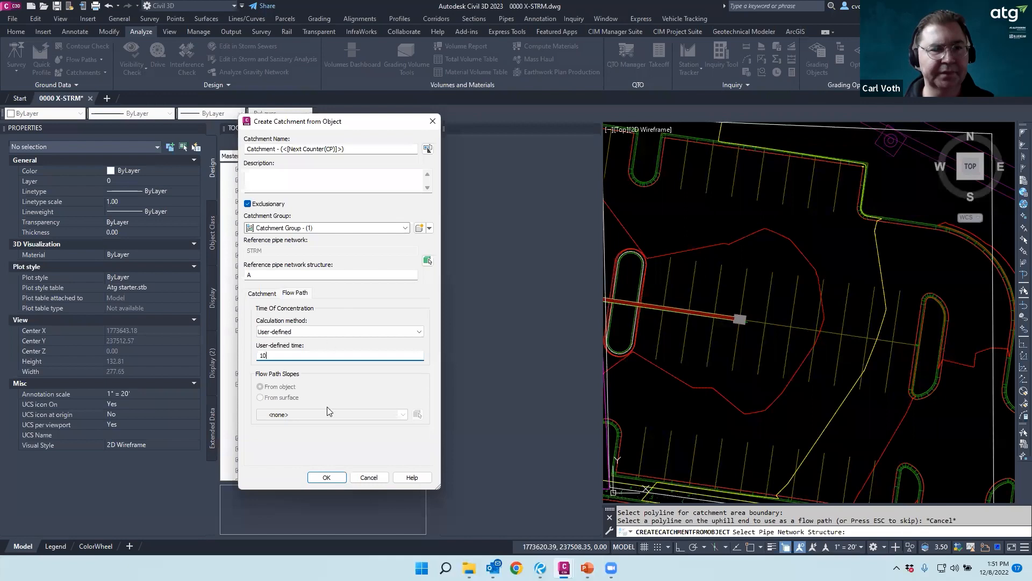
pyautogui.click(326, 478)
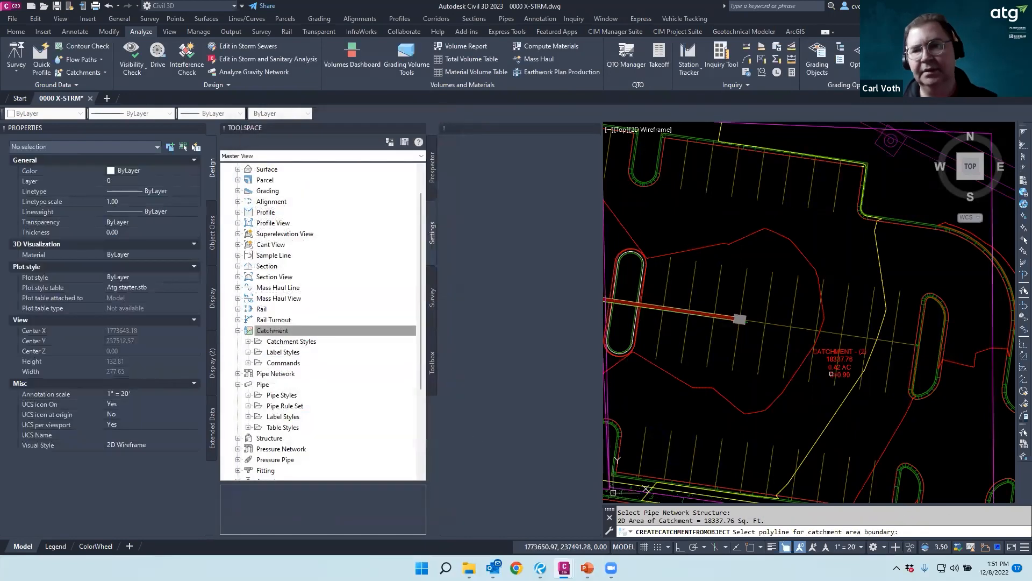
# Move the eastern catchment's northeast vertex outward to the southeast, beyond the curved parking lot edge
pyautogui.scroll(-2, 849, 371)
pyautogui.scroll(2, 849, 371)
pyautogui.scroll(-1, 742, 357)
pyautogui.press('Escape')
pyautogui.scroll(-1, 743, 367)
pyautogui.click(839, 198)
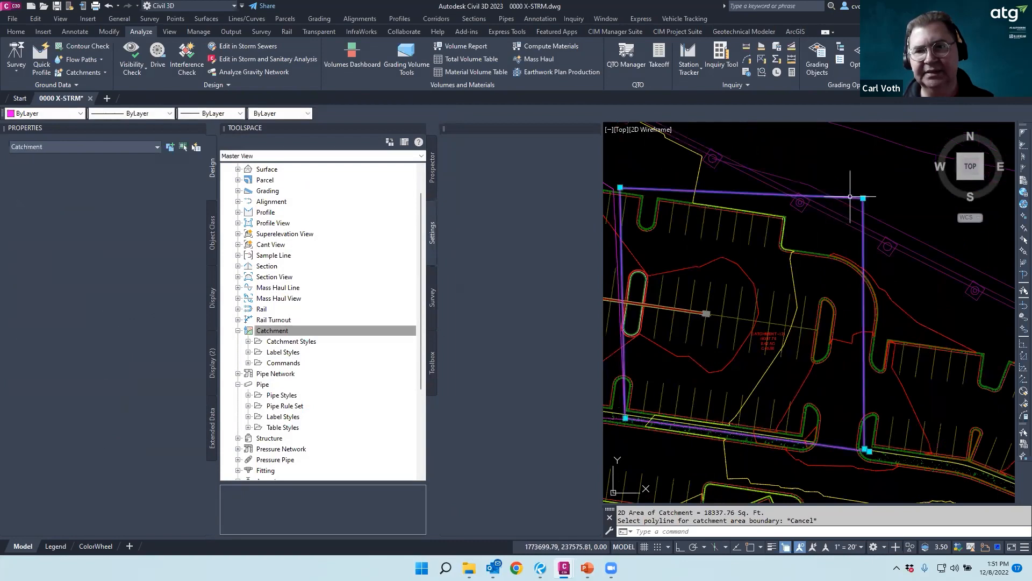
pyautogui.click(863, 198)
pyautogui.click(913, 227)
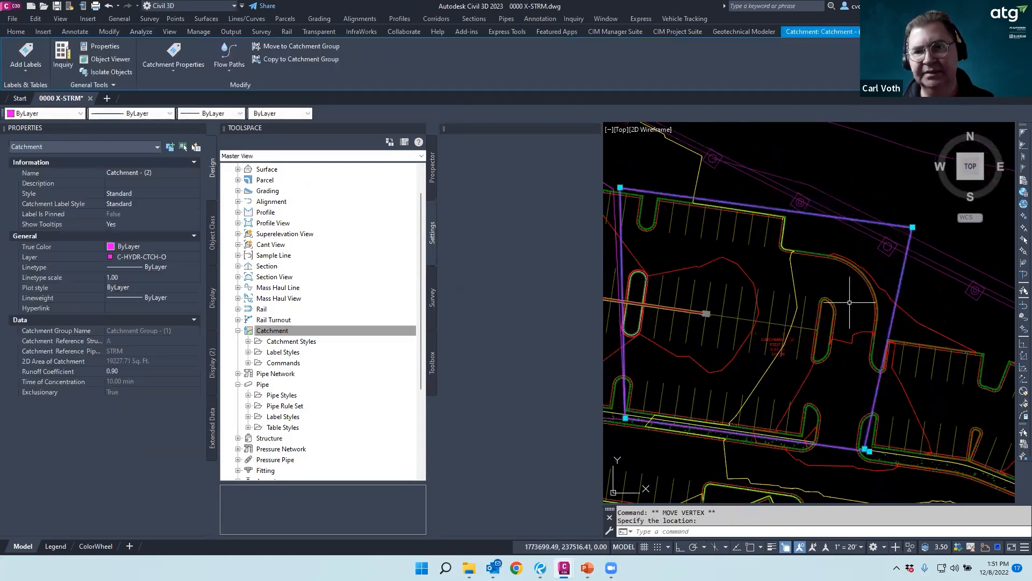
pyautogui.scroll(5, 839, 322)
pyautogui.scroll(-6, 839, 322)
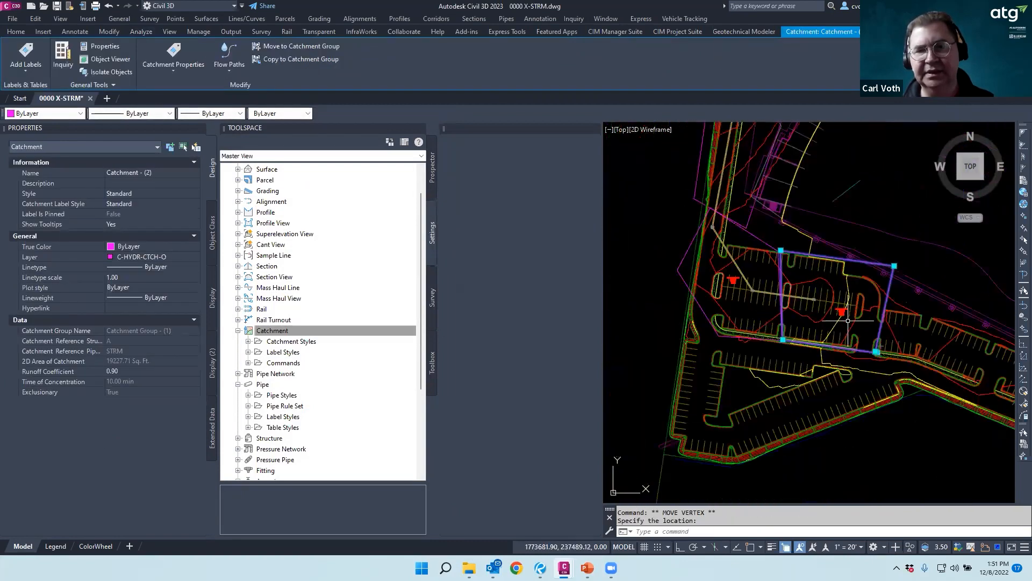
pyautogui.press('Escape')
pyautogui.press('Escape')
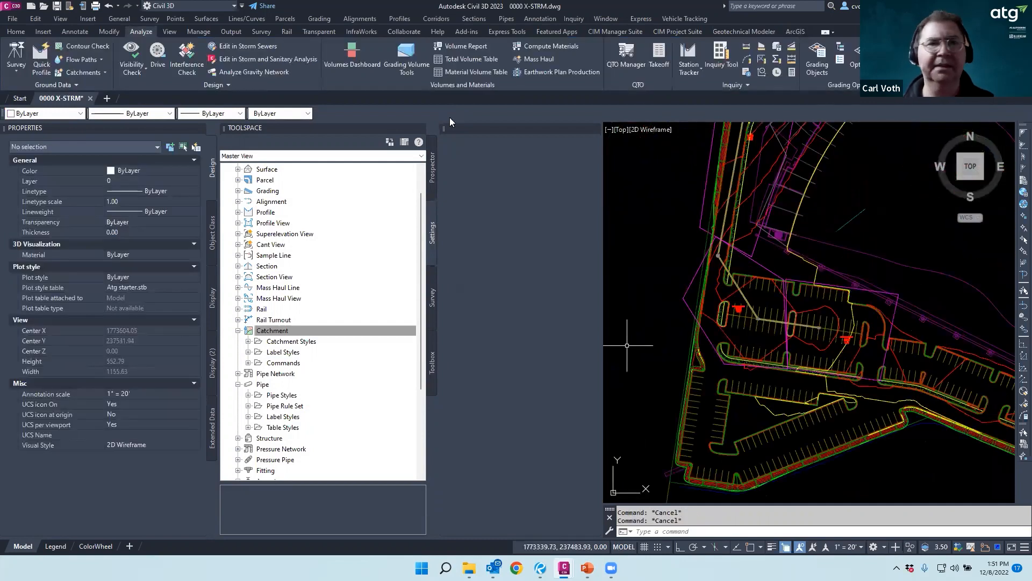
# Start a gravity network analysis for STRM and load the BAY ST LOUIS INTENSITY .IDF rainfall file
pyautogui.click(745, 294)
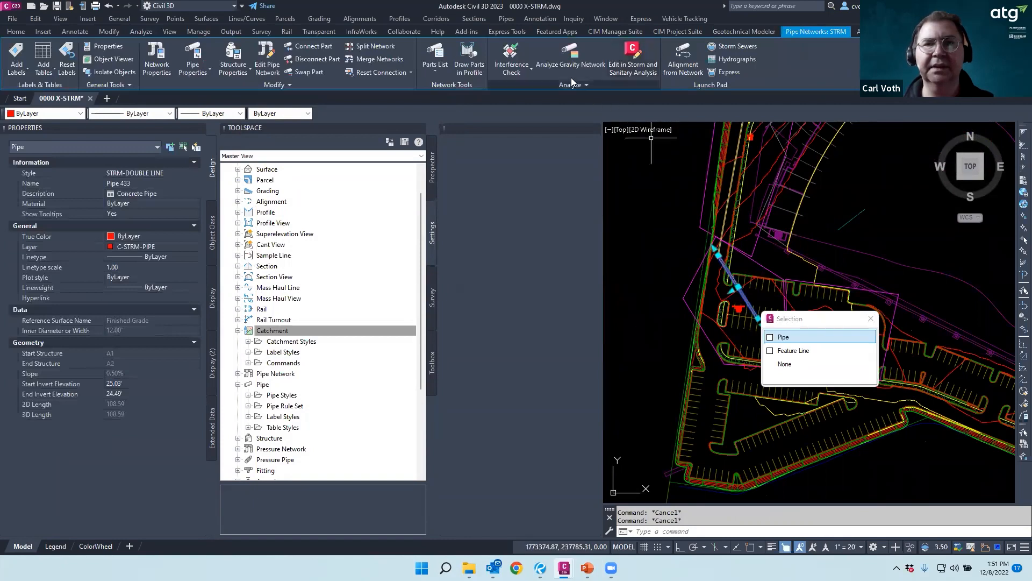
pyautogui.click(570, 59)
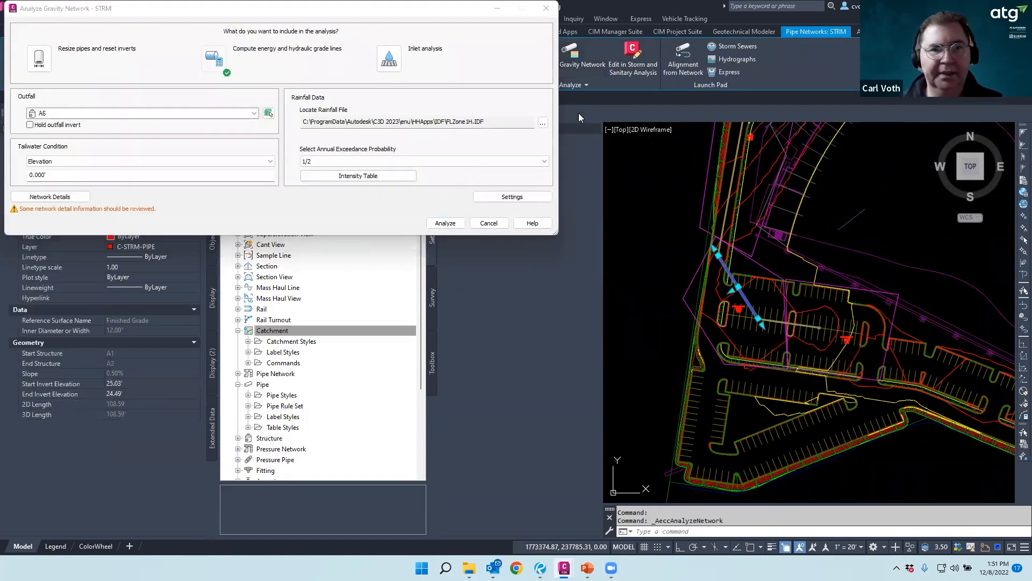
pyautogui.click(543, 123)
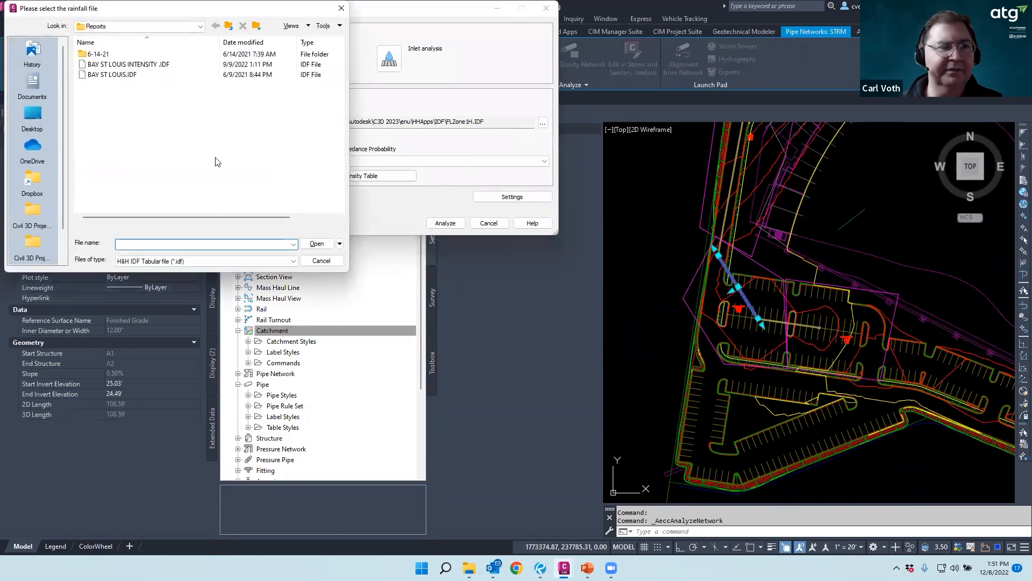
pyautogui.doubleClick(125, 65)
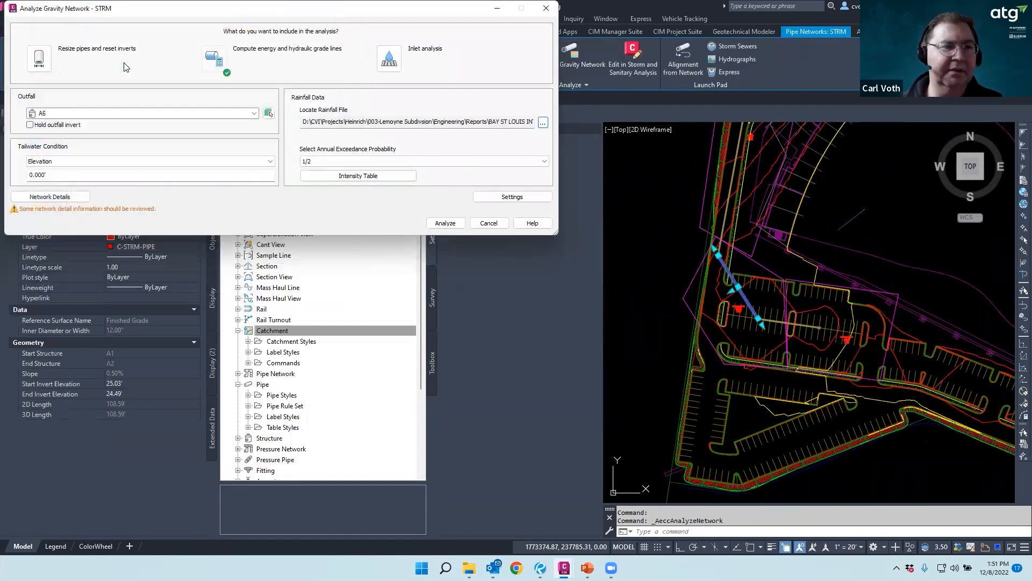
# Review the rainfall intensity table and set the annual exceedance probability to 1/25
pyautogui.click(355, 161)
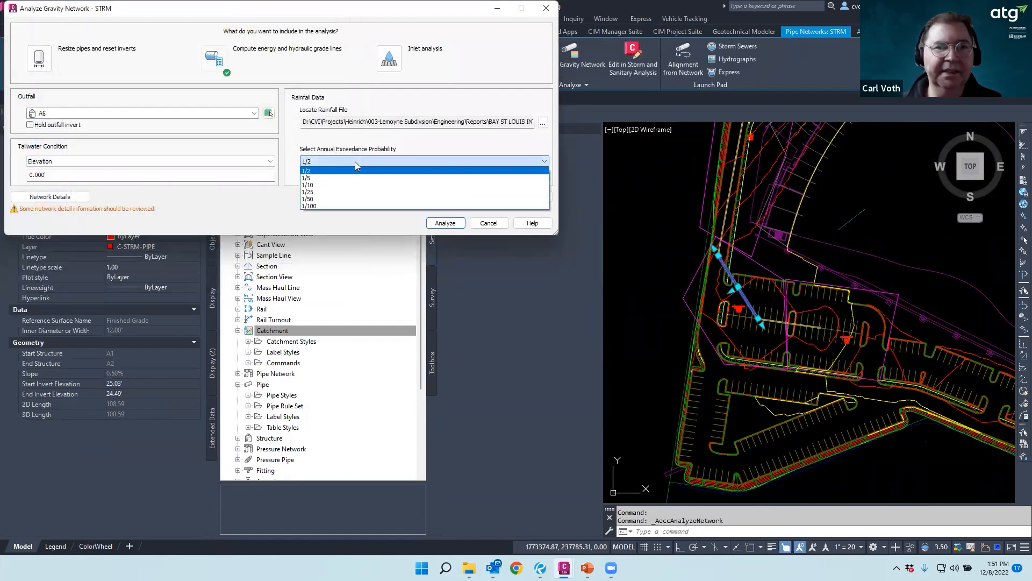
pyautogui.click(311, 193)
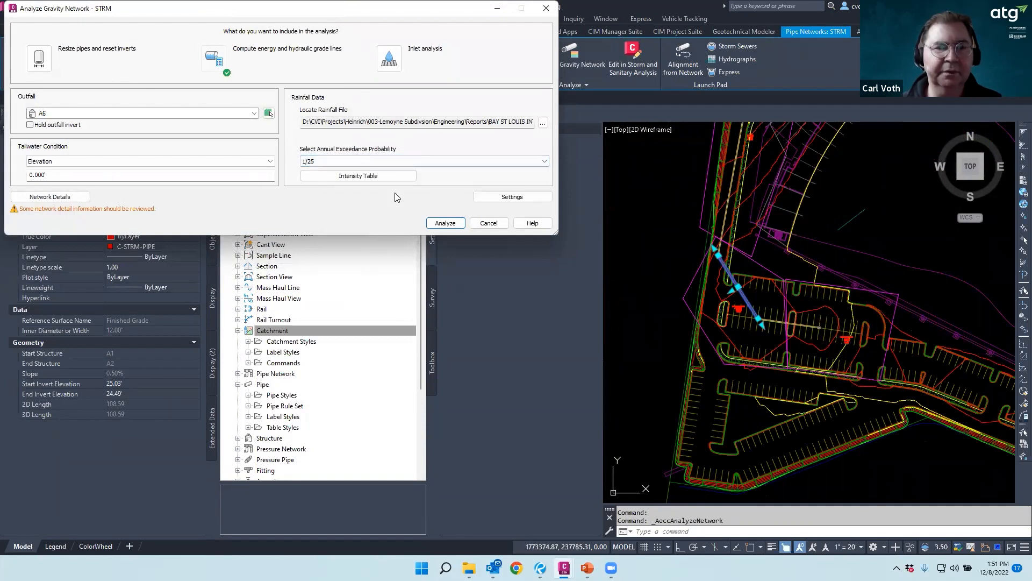
pyautogui.click(358, 176)
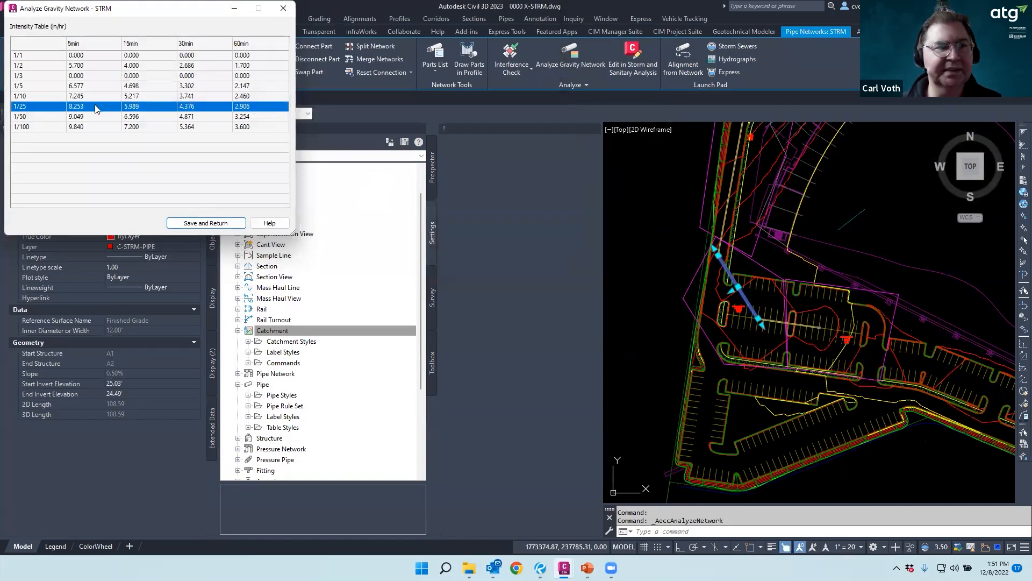
pyautogui.click(86, 56)
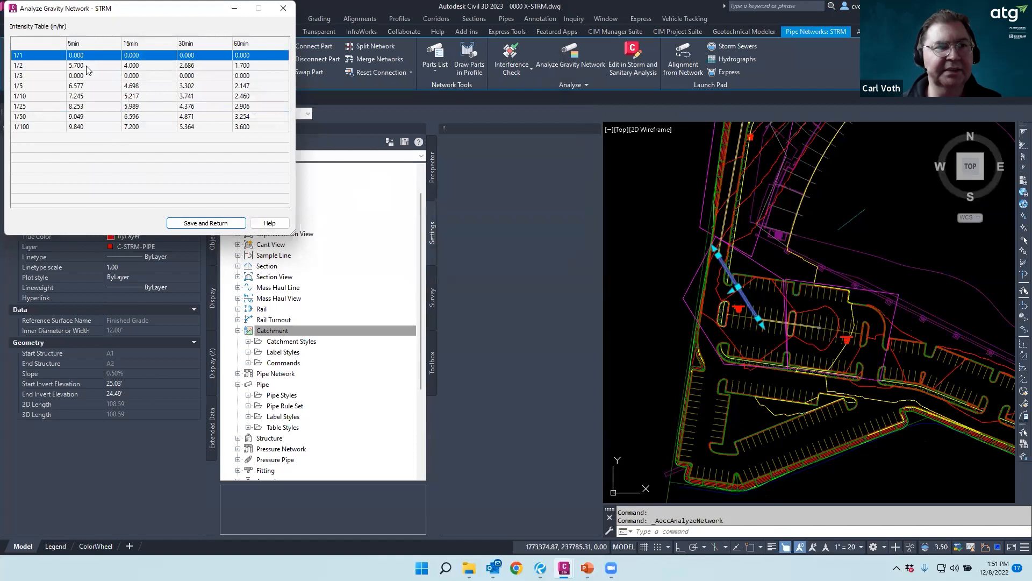
pyautogui.click(84, 67)
pyautogui.click(207, 223)
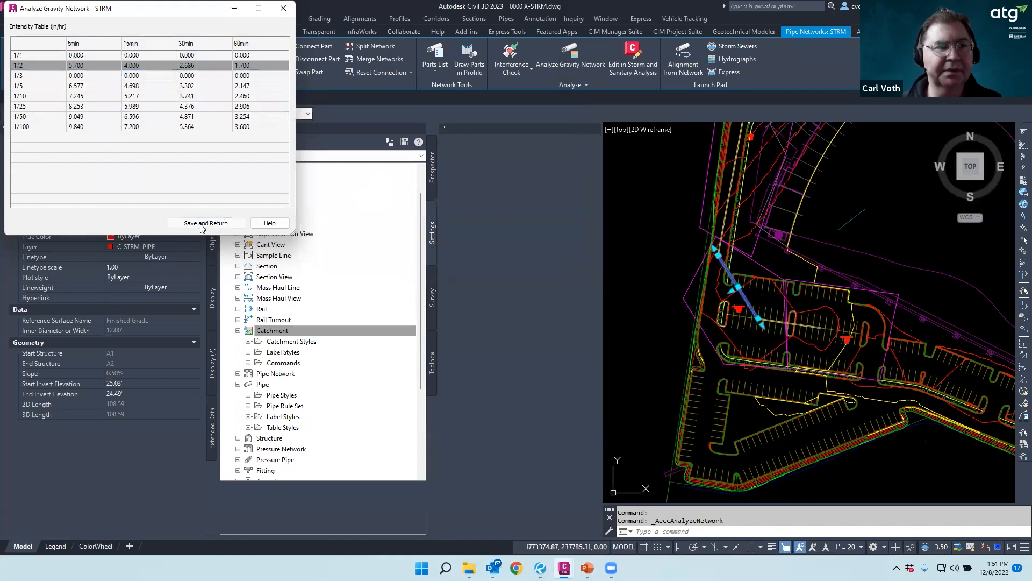
pyautogui.click(351, 162)
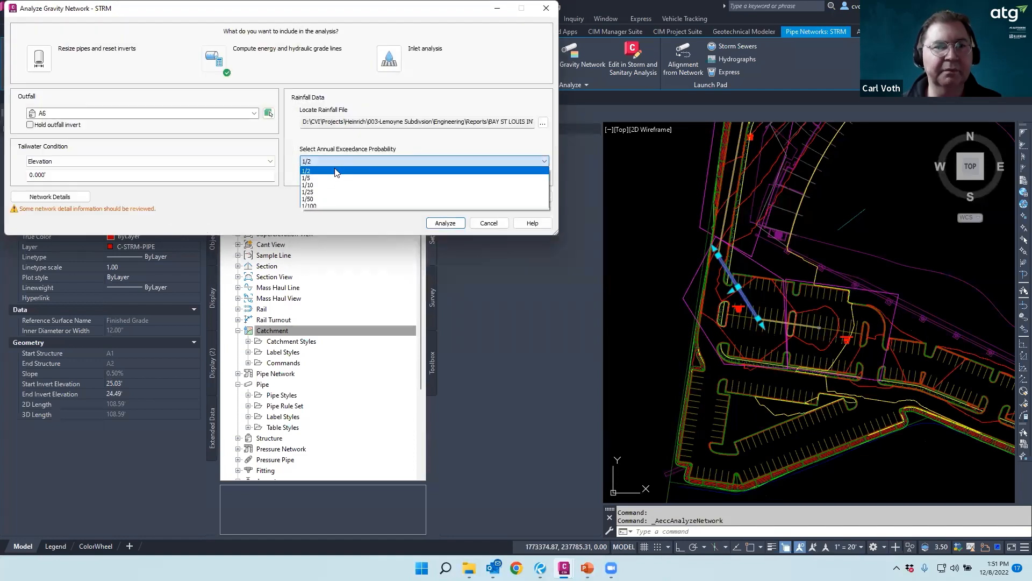
pyautogui.click(314, 194)
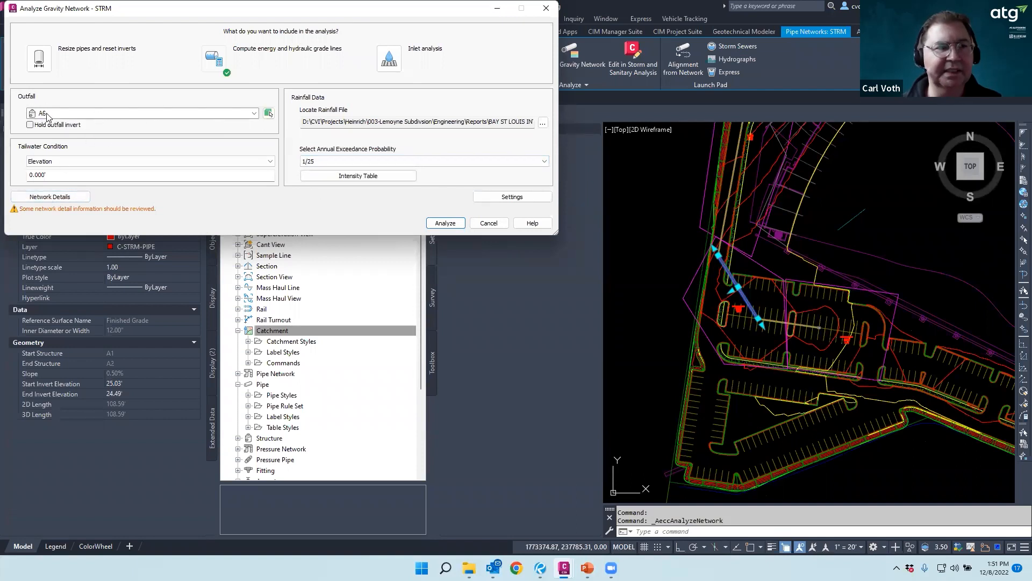
# Hold the outfall invert and set the tailwater condition to Normal depth
pyautogui.click(29, 124)
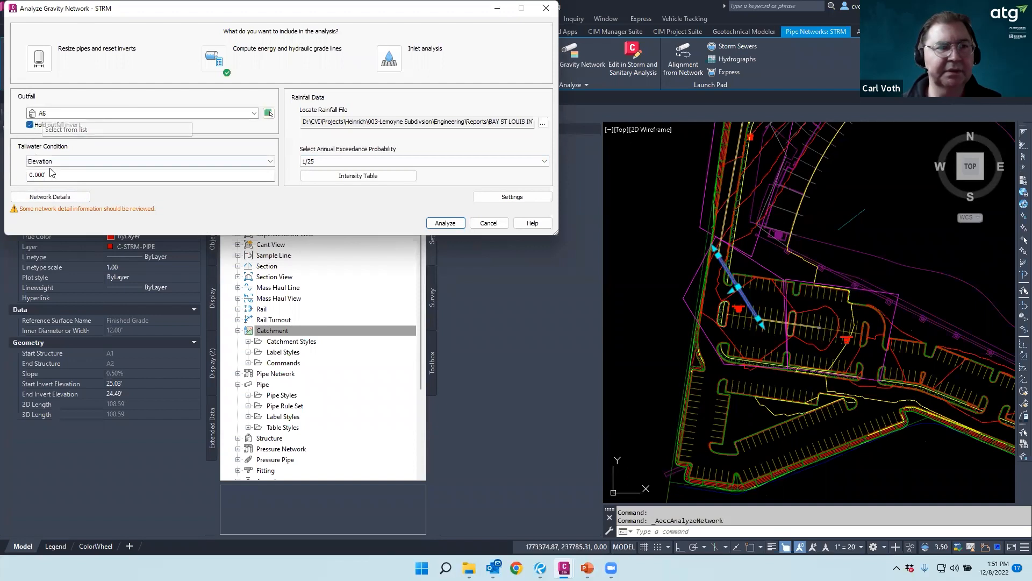
pyautogui.click(85, 161)
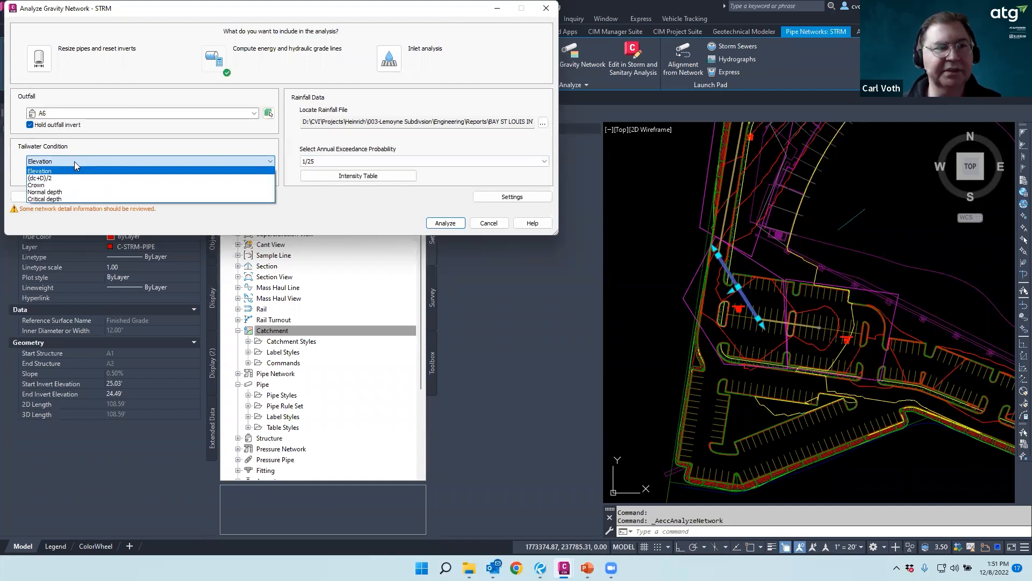
pyautogui.click(86, 171)
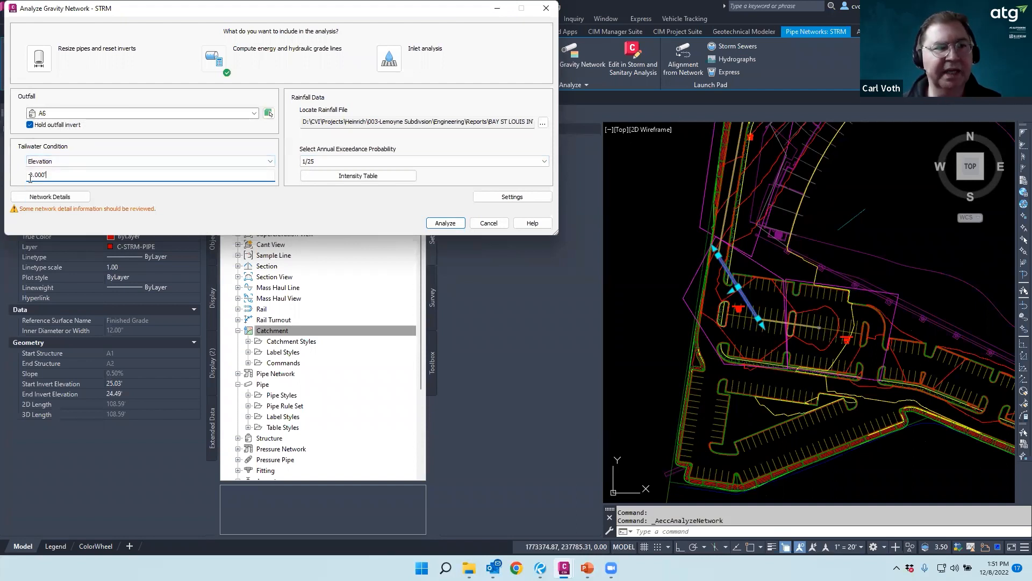
pyautogui.click(87, 161)
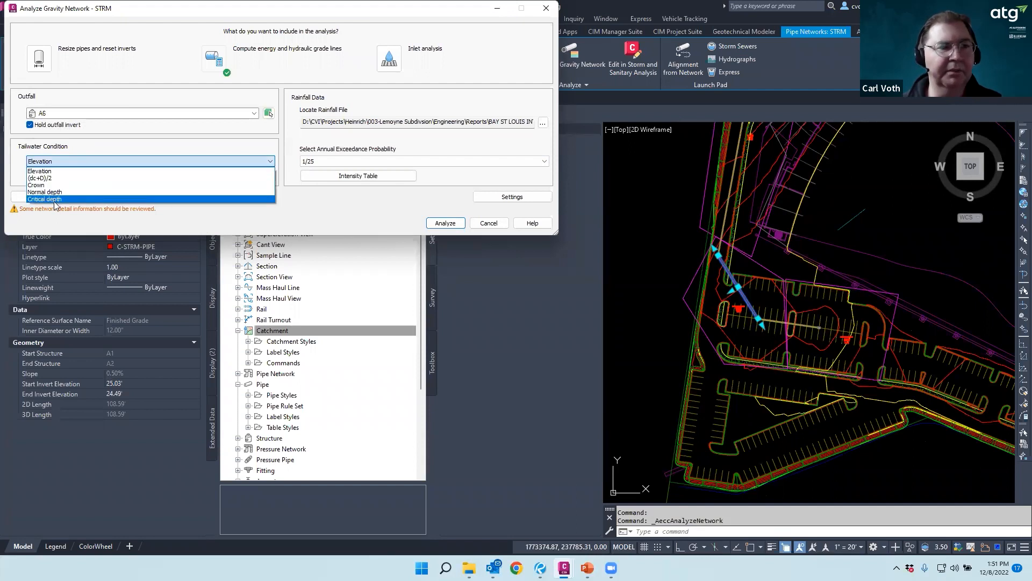
pyautogui.click(44, 193)
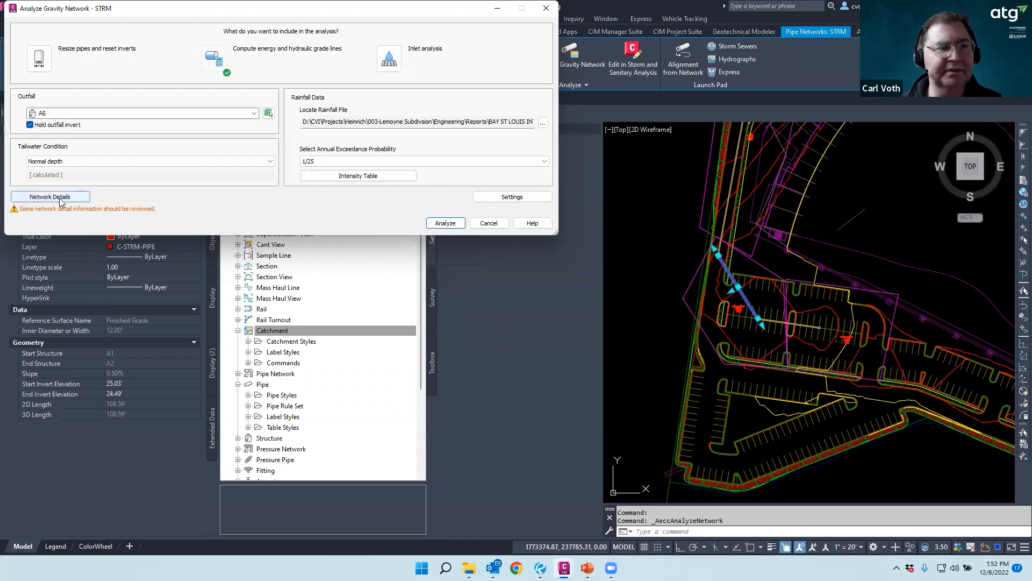
# Open the network details and set structure A5's type to Grate inlet
pyautogui.click(49, 197)
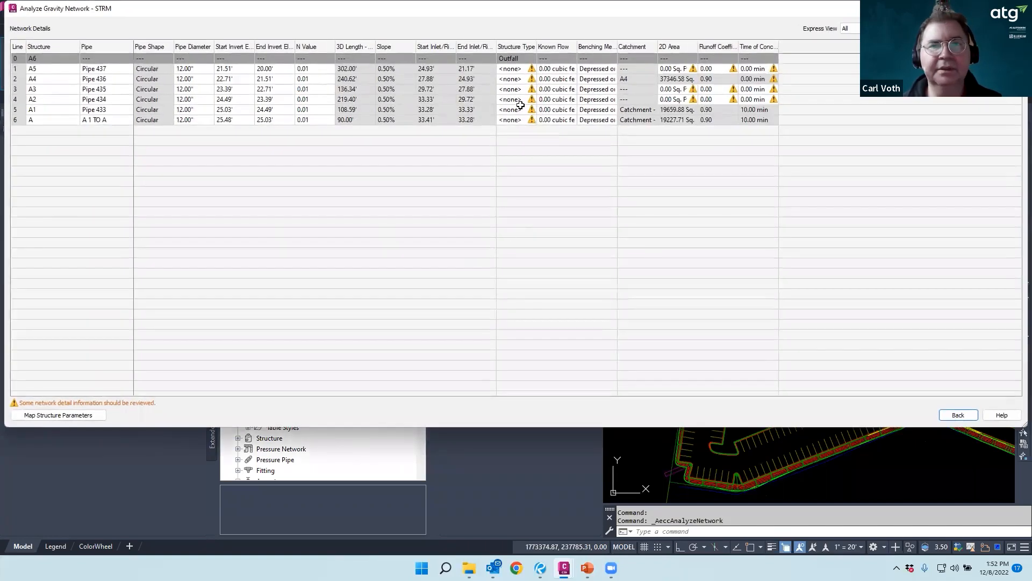
pyautogui.click(520, 70)
pyautogui.click(514, 70)
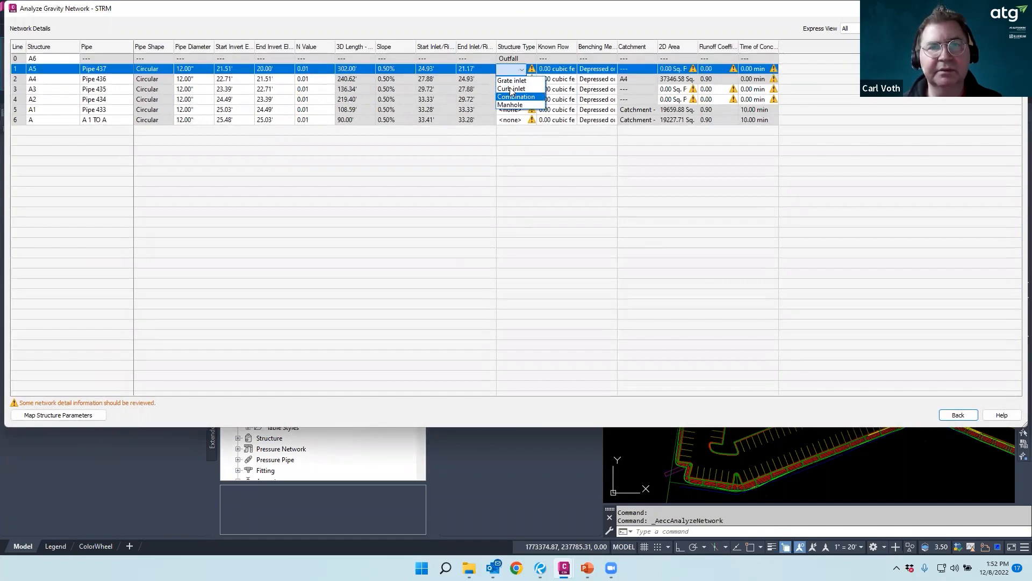
pyautogui.click(512, 81)
pyautogui.click(514, 81)
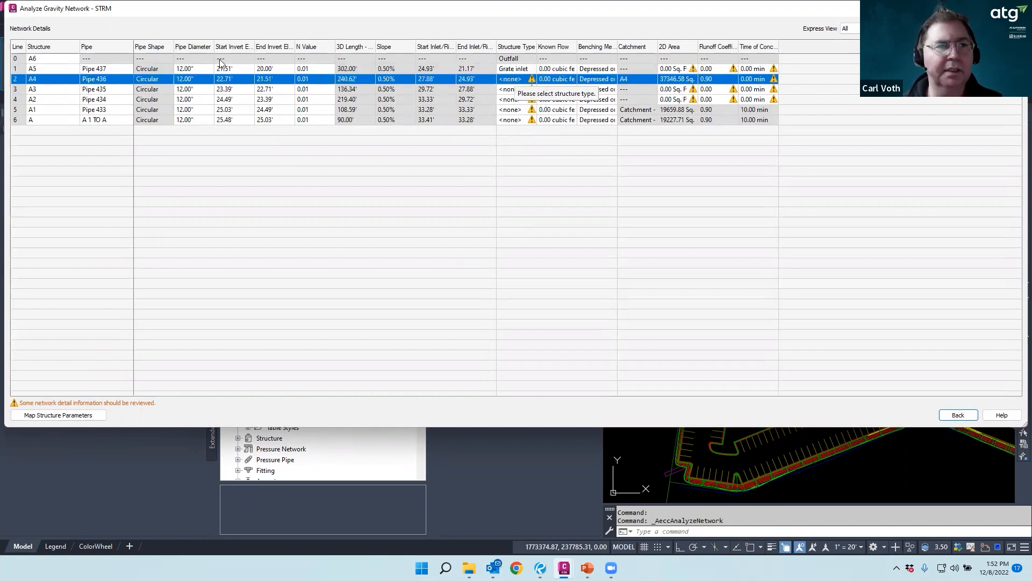
# Leave the analysis setup, examine the pipe run across the parking lot, and select the structure at its upper corner to identify it
pyautogui.click(959, 415)
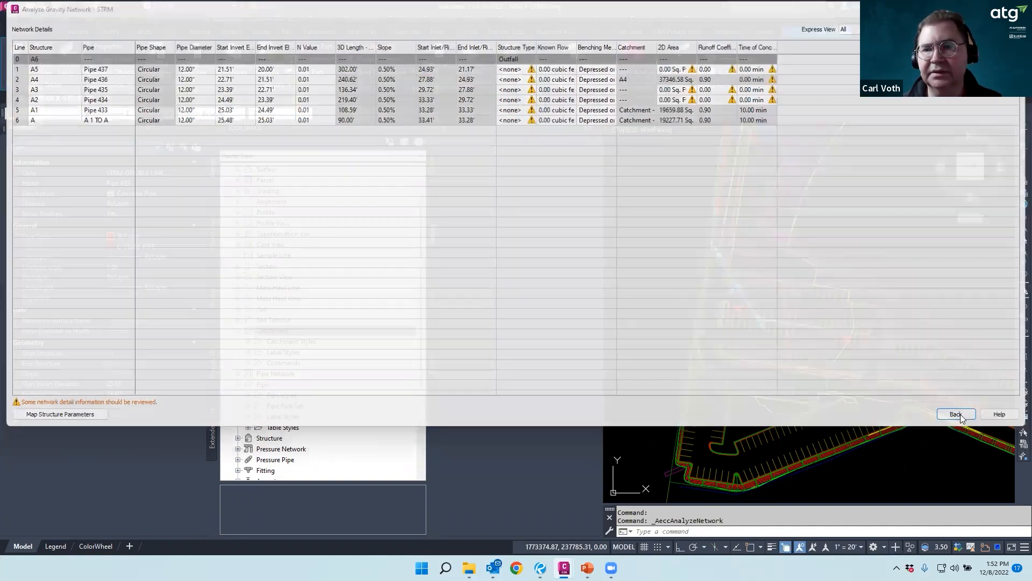
pyautogui.click(489, 223)
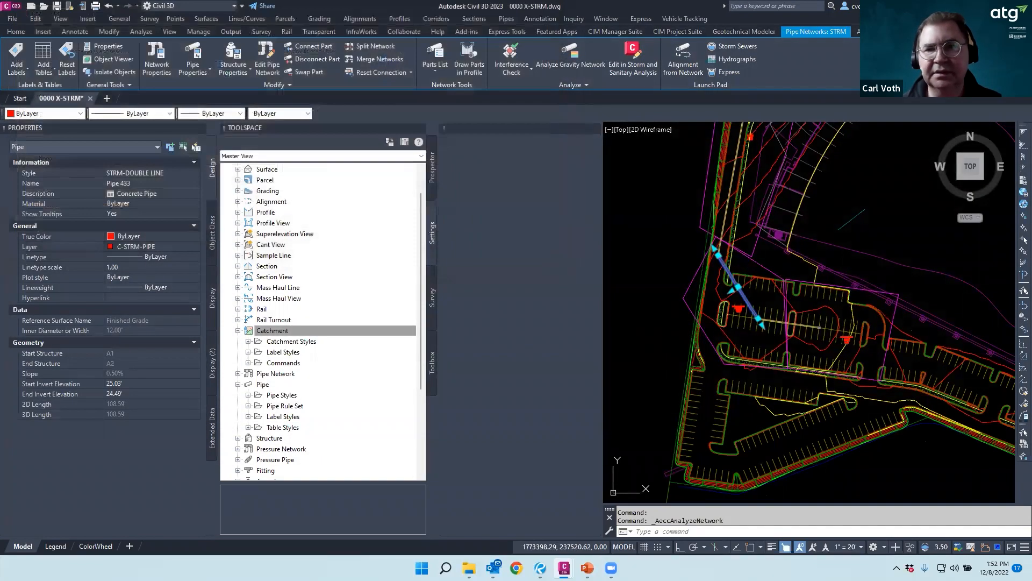
pyautogui.scroll(5, 782, 311)
pyautogui.moveTo(782, 304)
pyautogui.scroll(-5, 774, 304)
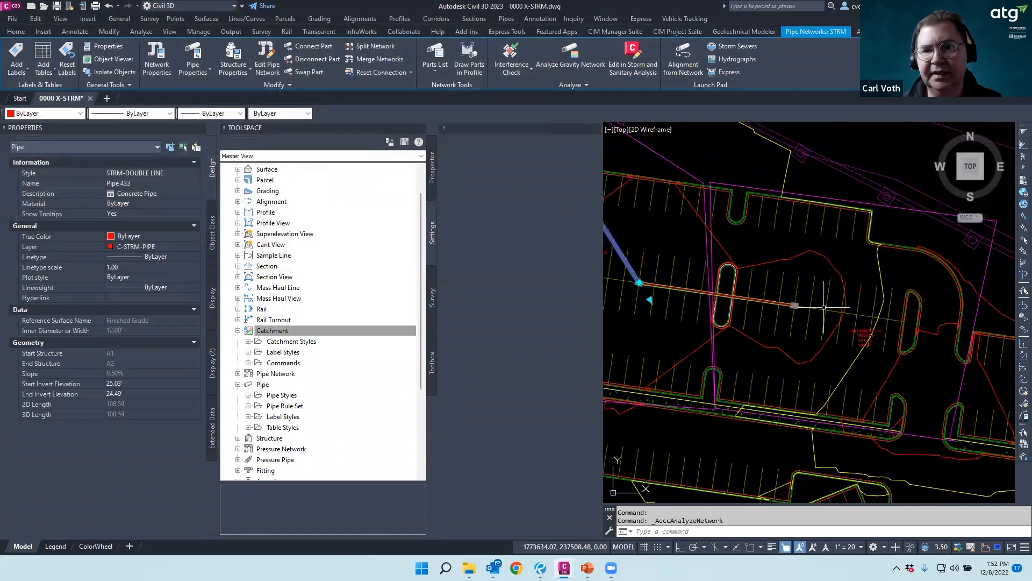
pyautogui.scroll(-5, 771, 264)
pyautogui.scroll(12, 715, 189)
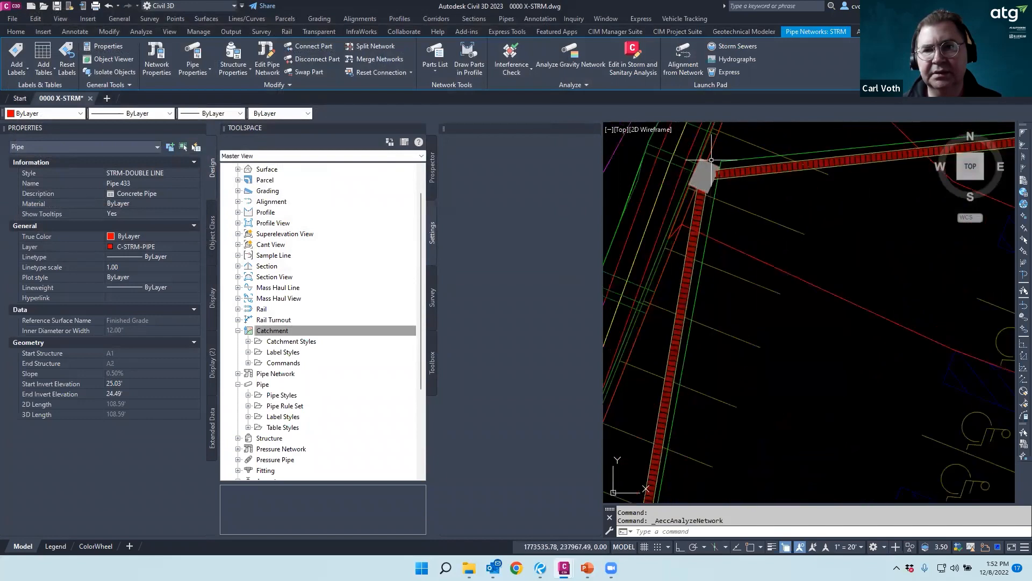
pyautogui.press('Escape')
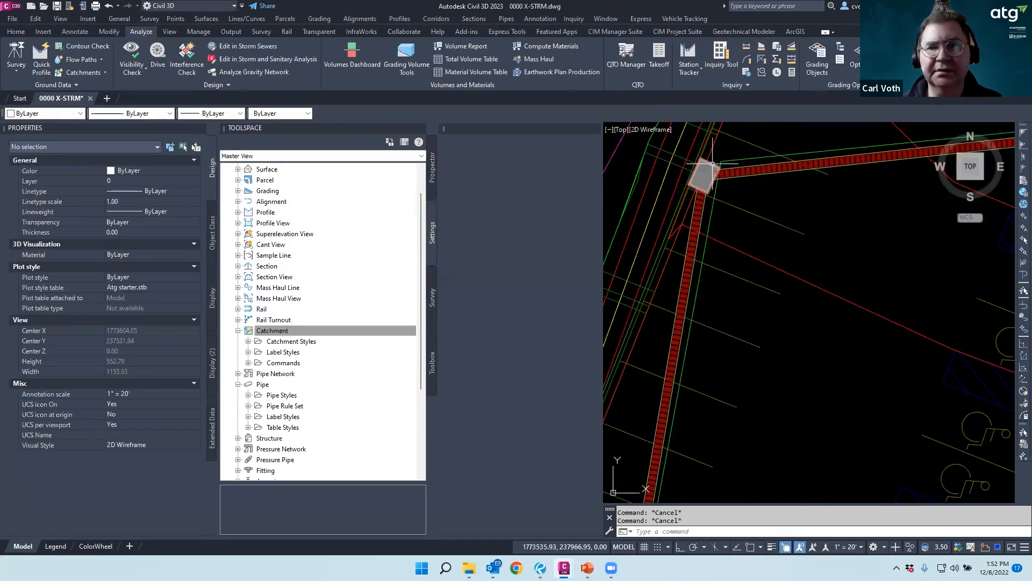
pyautogui.click(702, 174)
# Restart the gravity network analysis and set structure A's type to Grate inlet in the network details
pyautogui.click(557, 68)
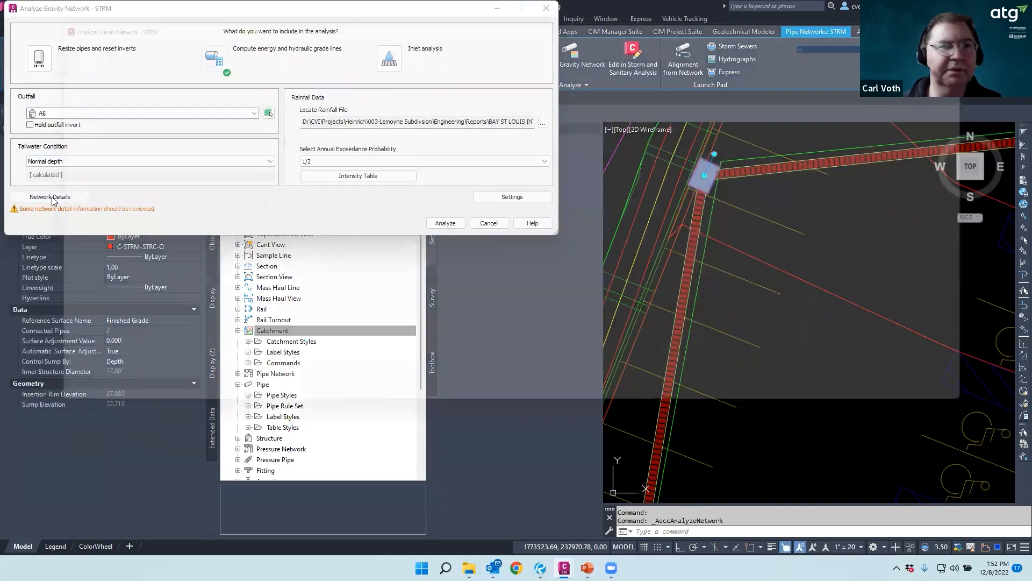
pyautogui.click(50, 197)
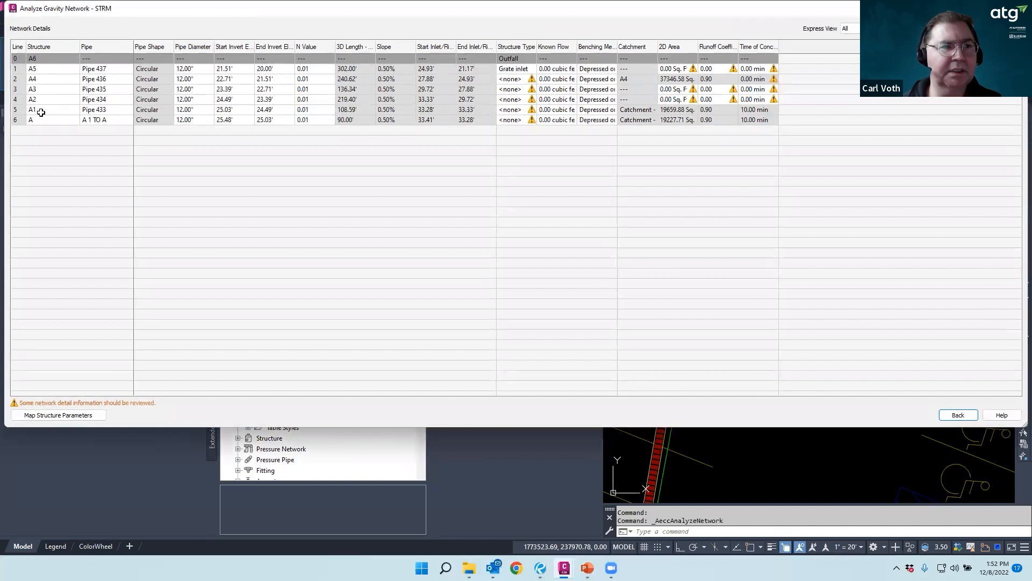
pyautogui.click(80, 119)
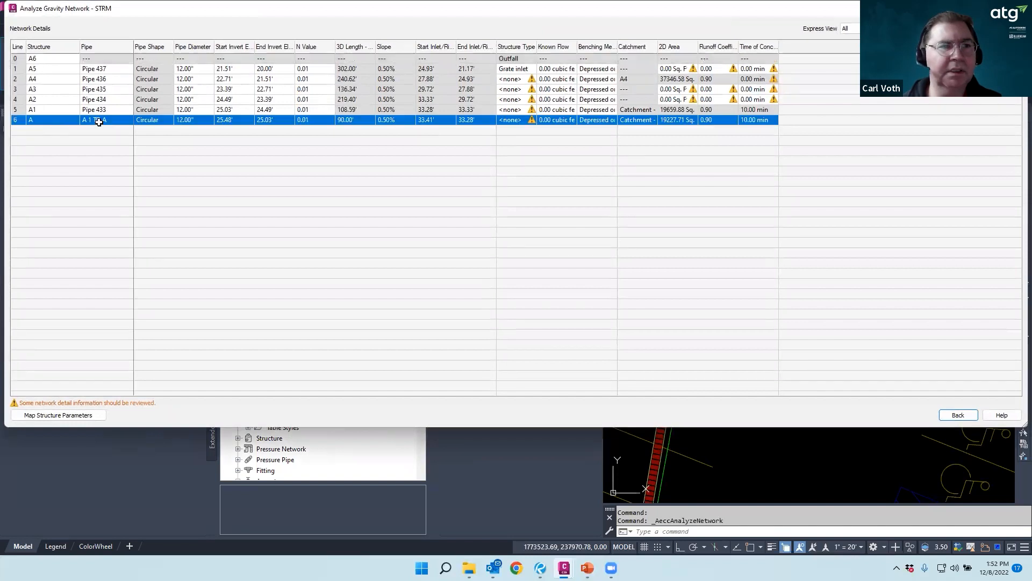
pyautogui.click(527, 120)
pyautogui.click(518, 134)
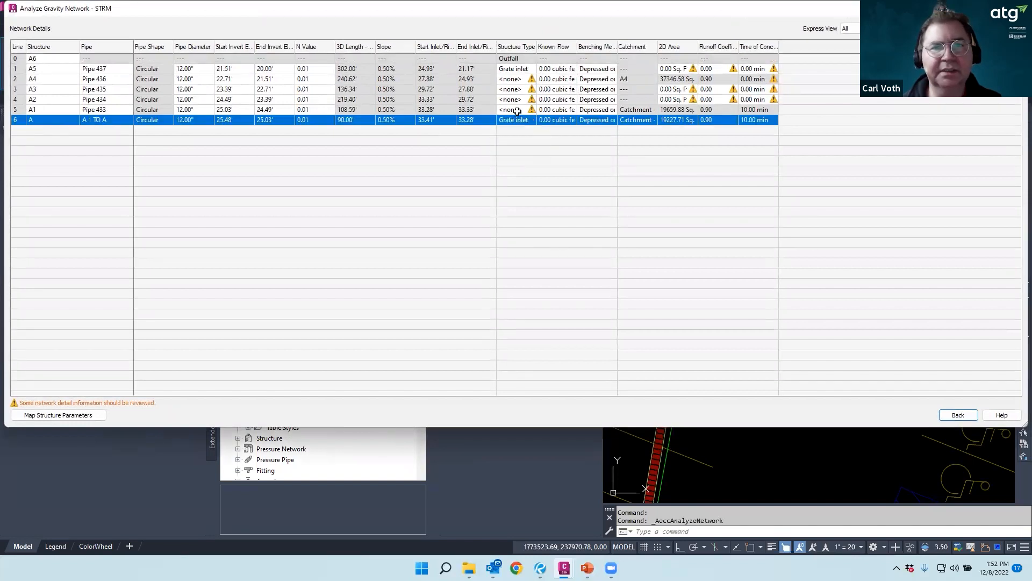
# Set the structure type of both A1 and A4 to Grate inlet
pyautogui.click(516, 110)
pyautogui.click(517, 110)
pyautogui.click(516, 110)
pyautogui.click(516, 110)
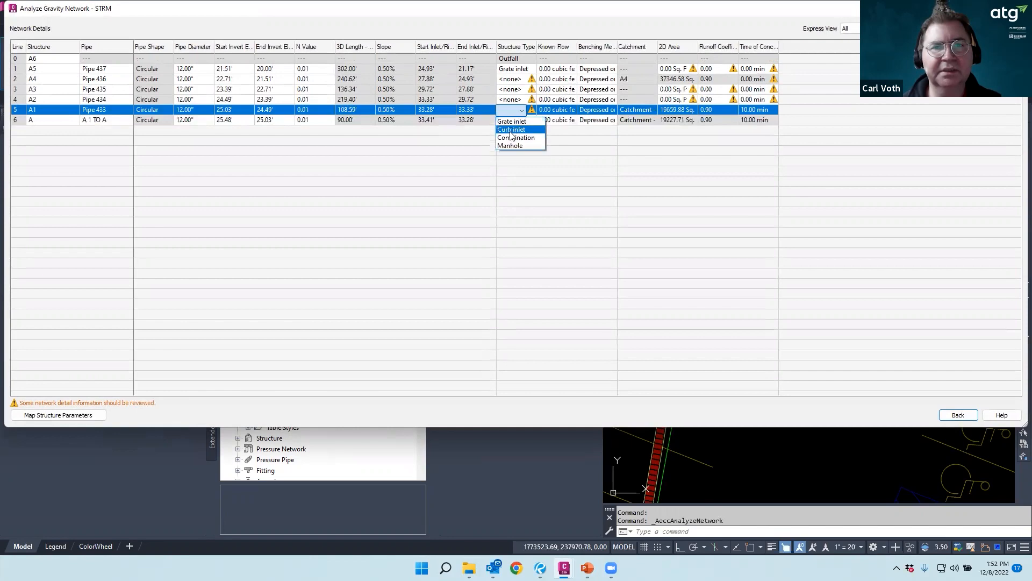
pyautogui.click(512, 121)
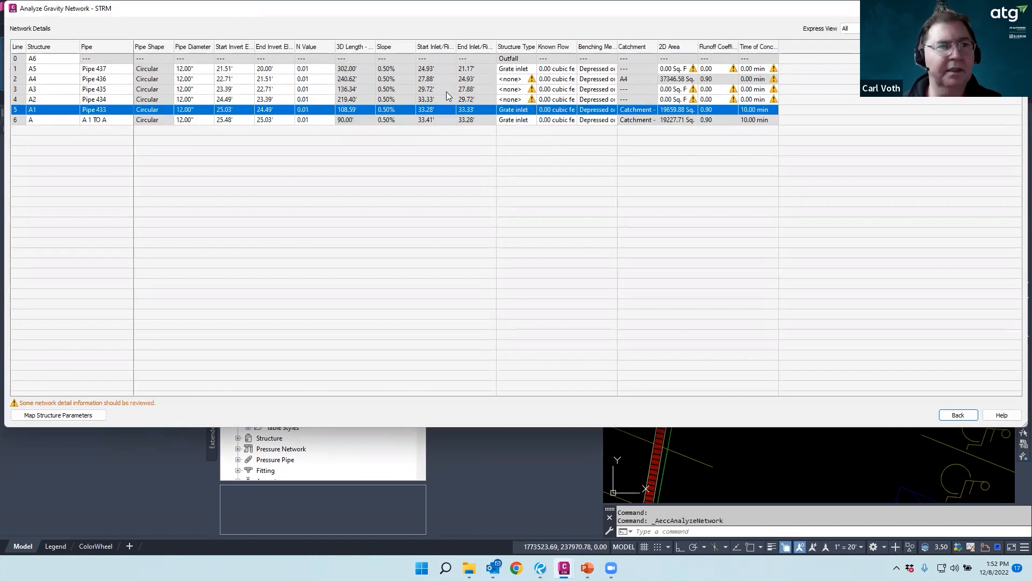
pyautogui.click(513, 79)
pyautogui.click(513, 79)
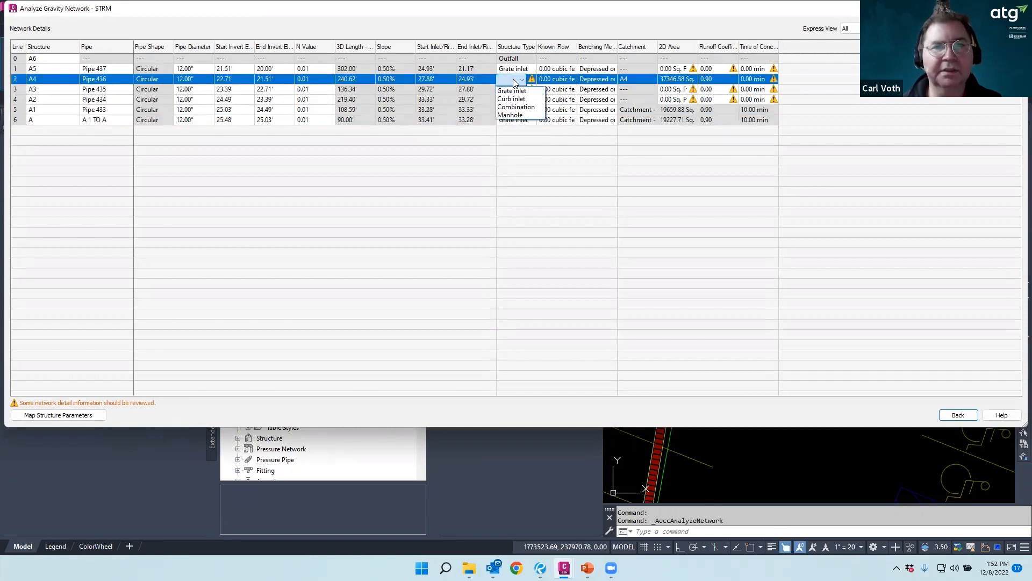
pyautogui.click(517, 90)
# Set the structure type of A5, A3 and A2 to Manhole
pyautogui.click(514, 70)
pyautogui.click(514, 71)
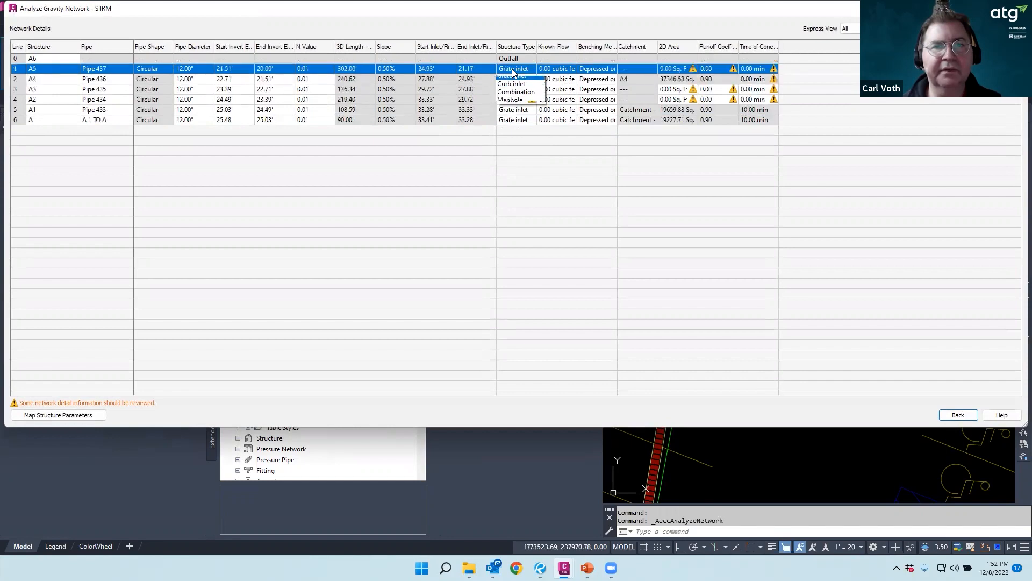
pyautogui.click(511, 105)
pyautogui.click(514, 90)
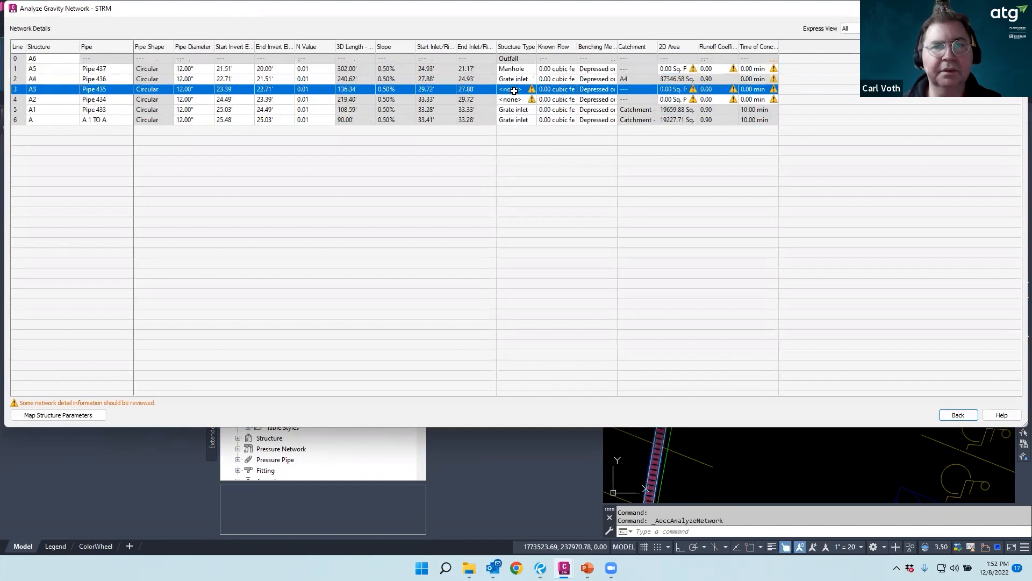
pyautogui.click(515, 90)
pyautogui.click(513, 125)
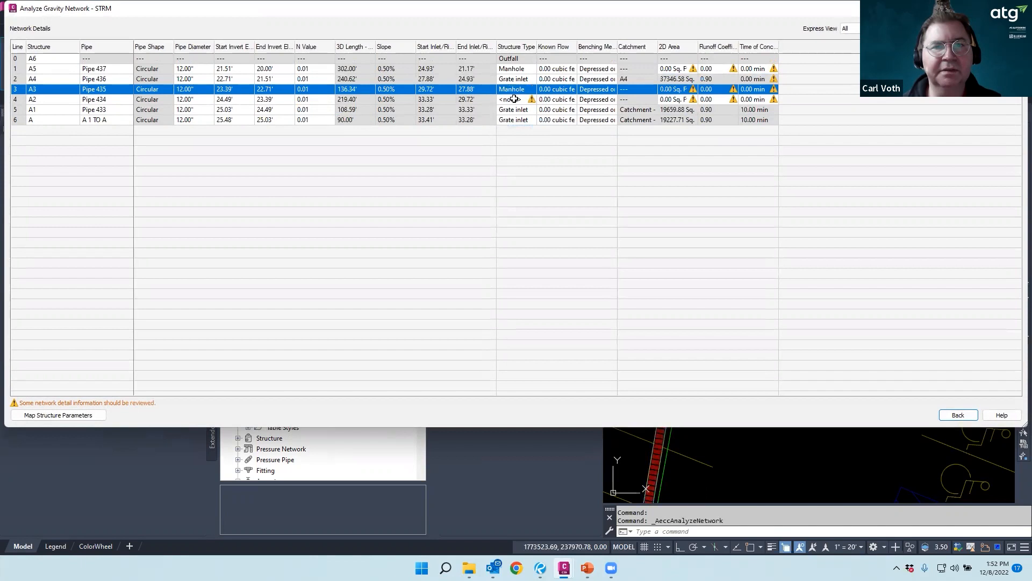
pyautogui.click(514, 100)
pyautogui.click(514, 101)
pyautogui.click(514, 135)
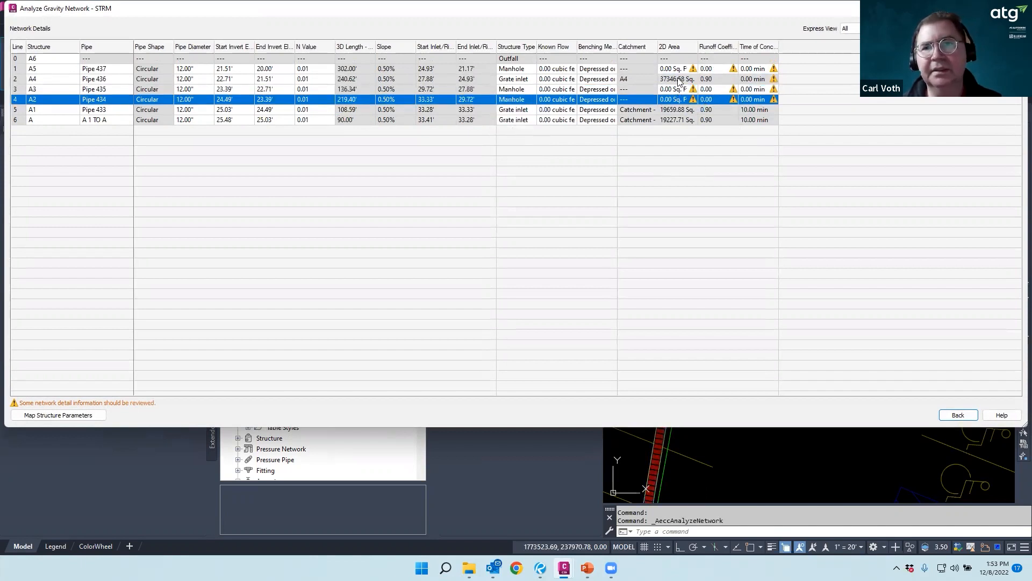
pyautogui.moveTo(683, 67)
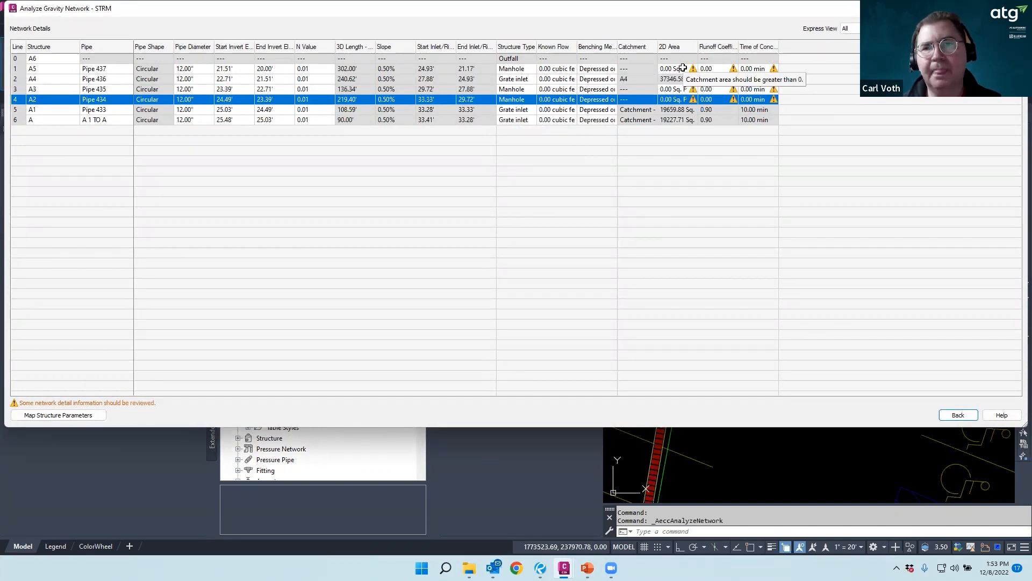
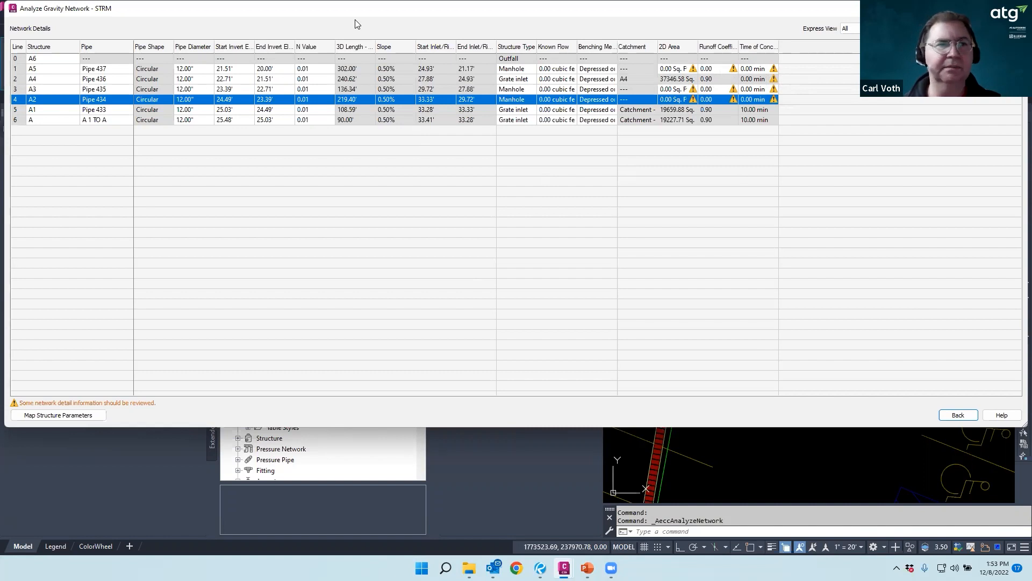
# Return to the analysis setup, include resizing pipes and resetting inverts, and run the analysis
pyautogui.moveTo(355, 19); pyautogui.dragTo(313, 19)
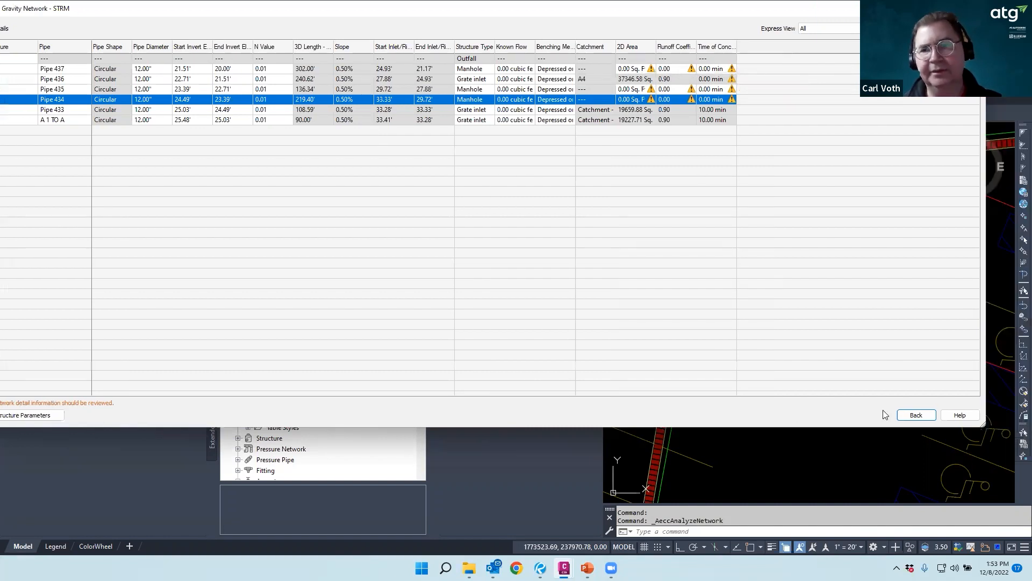
pyautogui.click(915, 415)
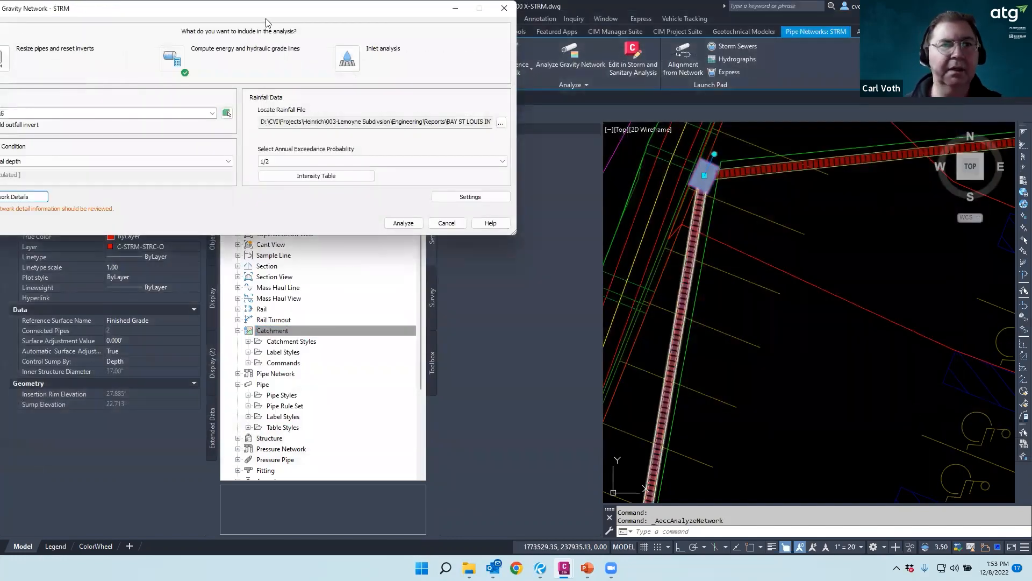
pyautogui.click(186, 85)
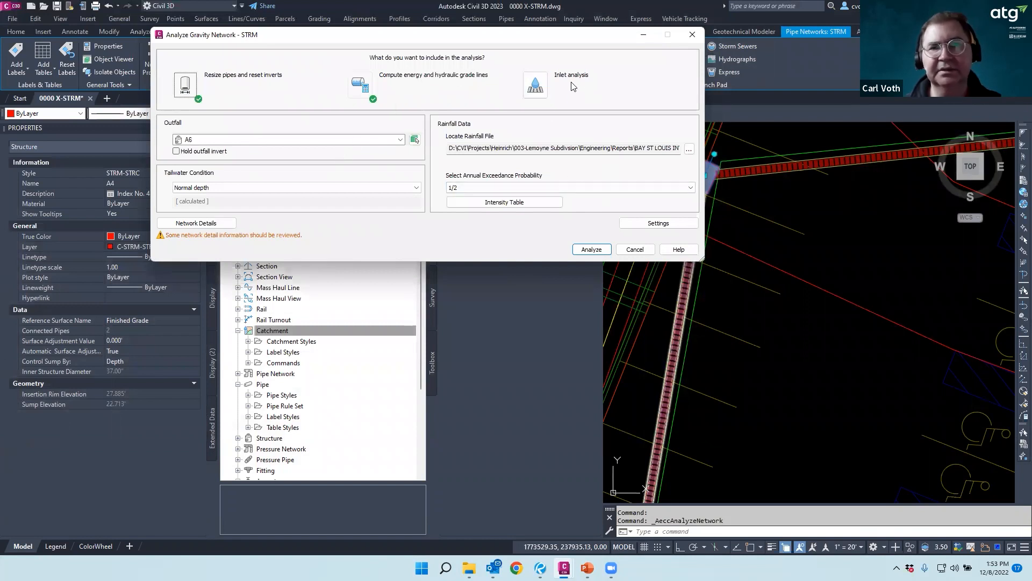
pyautogui.click(597, 250)
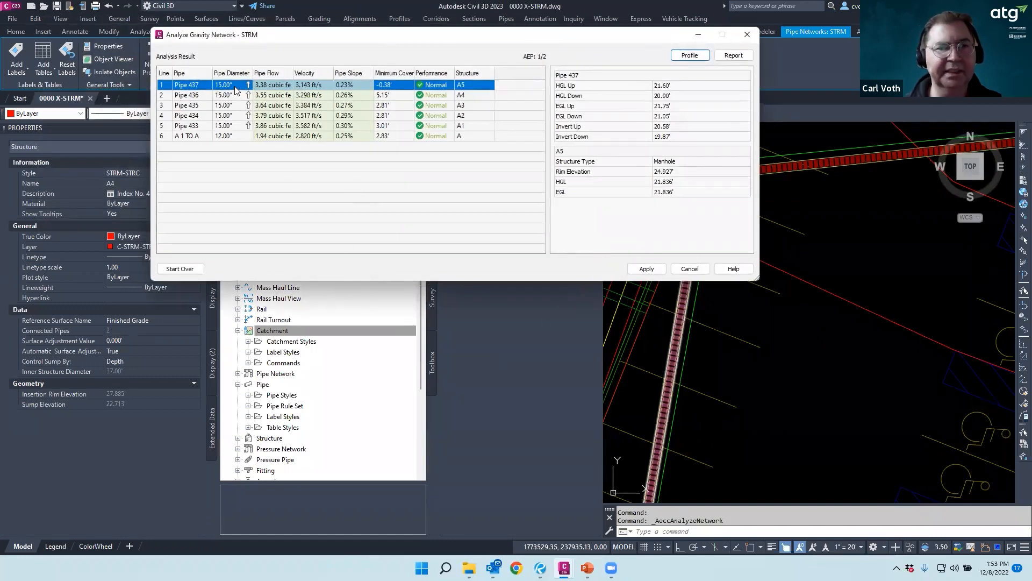
# Review the resized pipe diameters, including pipe A 1 TO A, and apply the analysis results to the network
pyautogui.moveTo(231, 87)
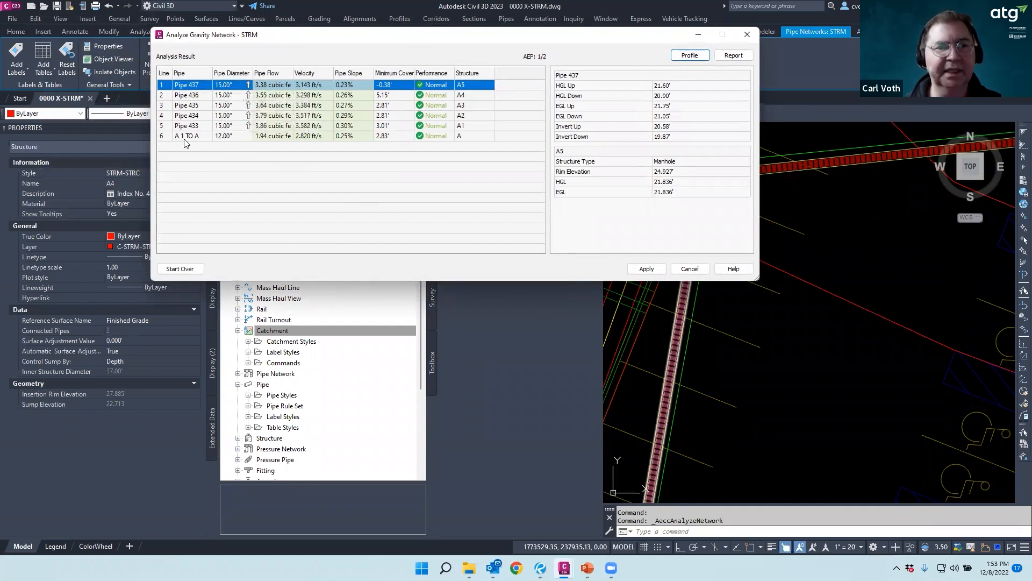
pyautogui.click(229, 137)
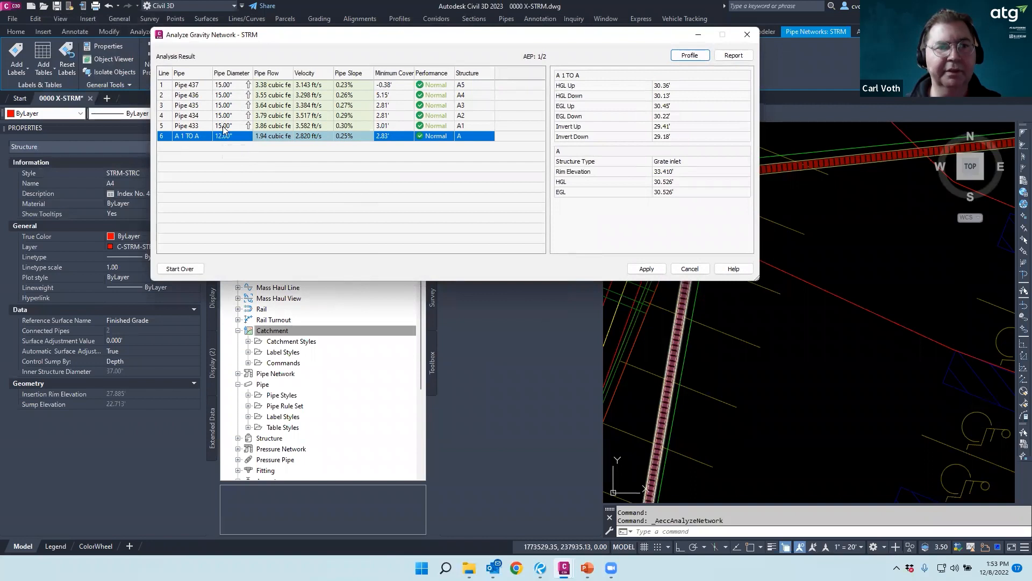
pyautogui.moveTo(224, 130)
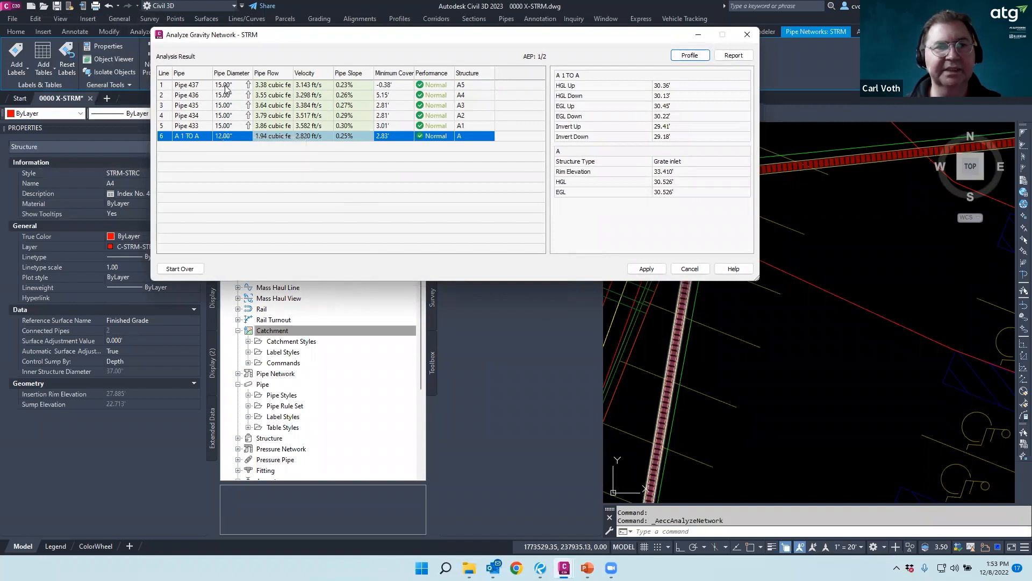
pyautogui.moveTo(226, 89)
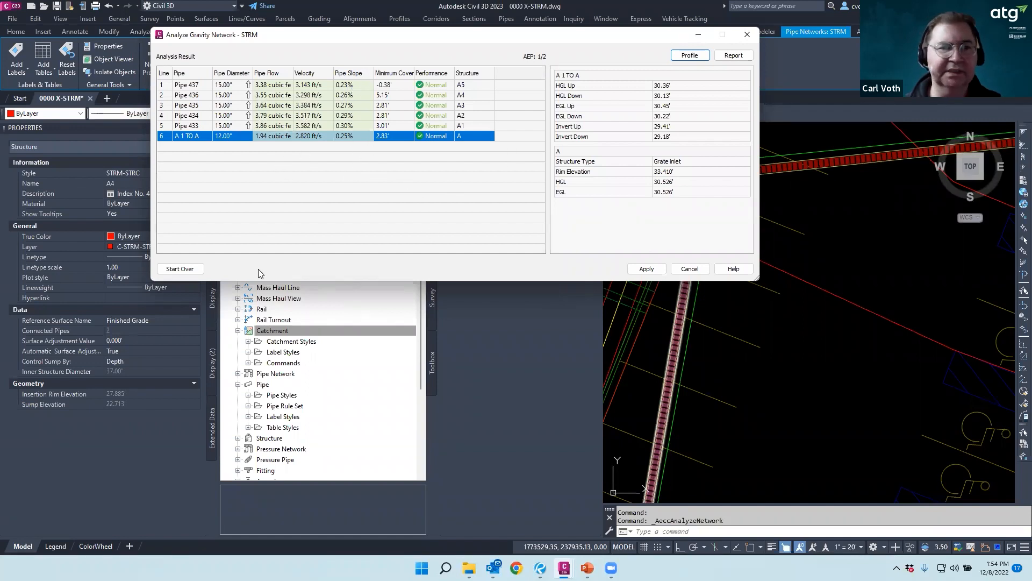
pyautogui.click(644, 269)
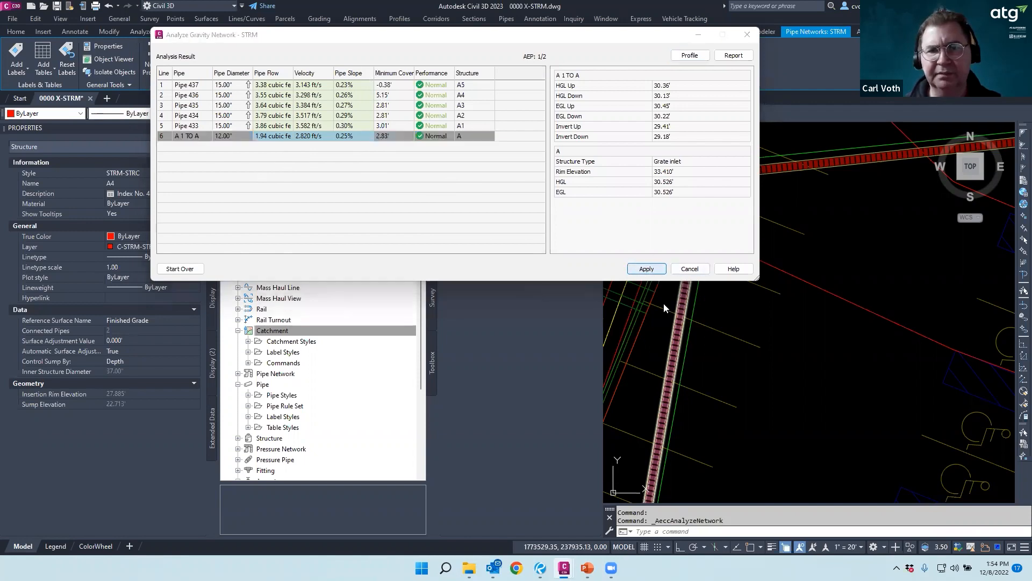
# Close the analysis results and rerun the gravity analysis from the pipe between A4 and A5 with an annual exceedance probability of 1/25
pyautogui.click(688, 270)
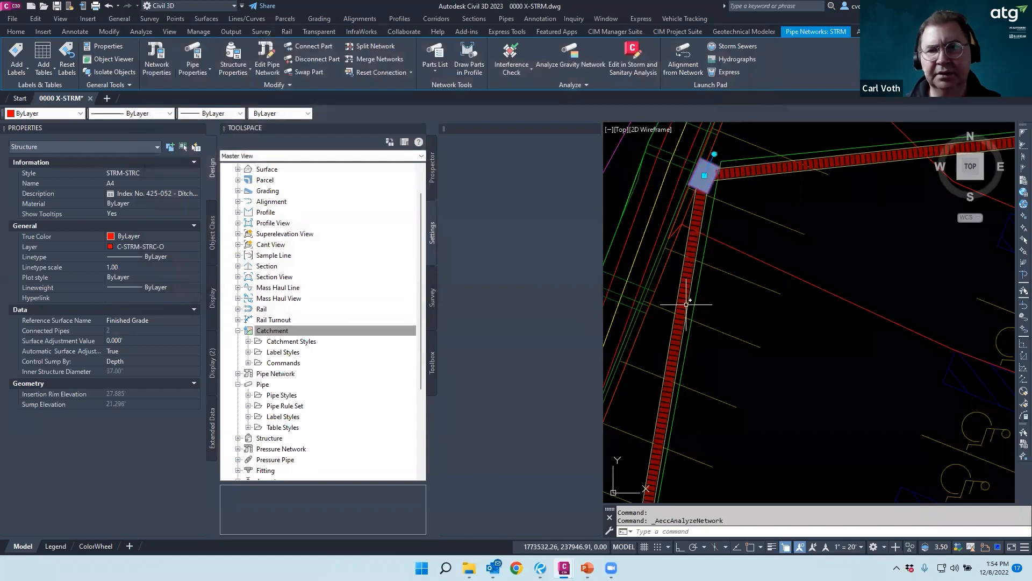
pyautogui.scroll(-4, 687, 304)
pyautogui.press('Escape')
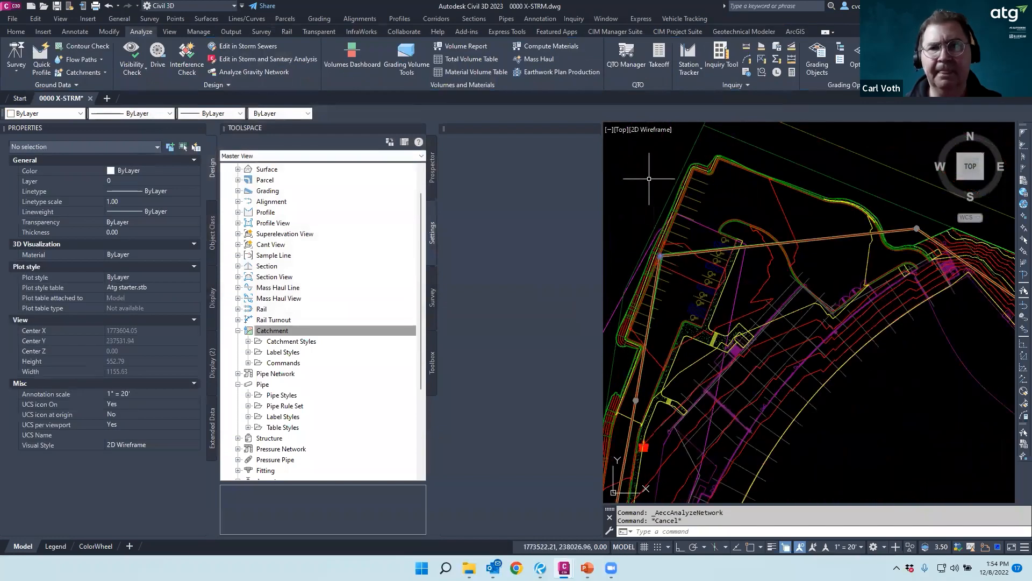
pyautogui.click(784, 243)
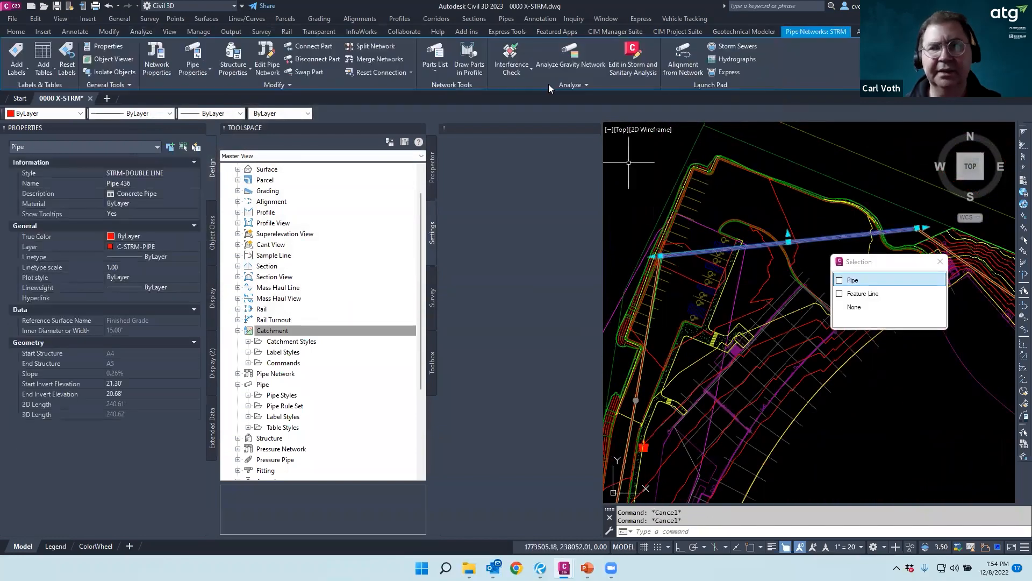
pyautogui.click(572, 57)
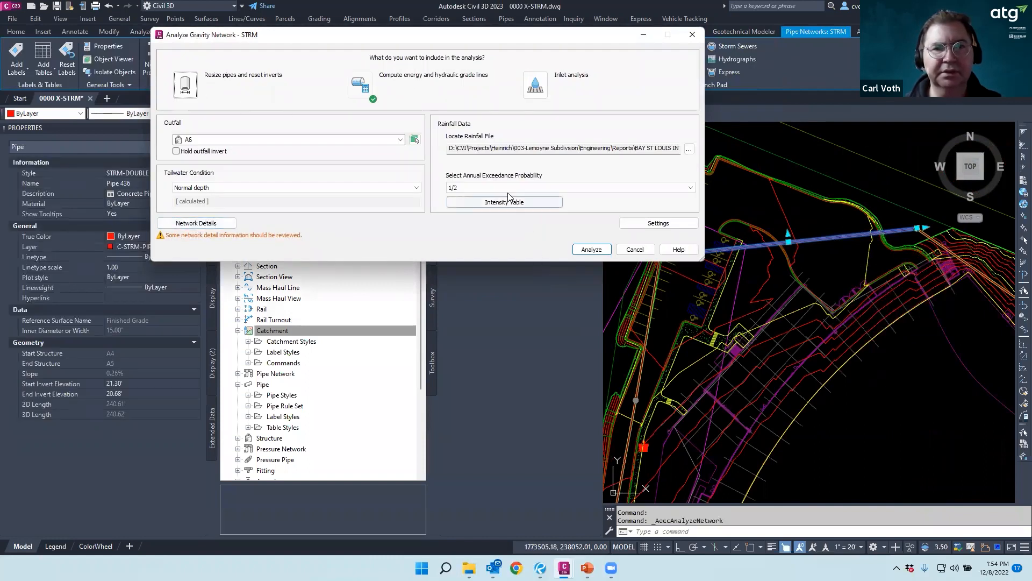
pyautogui.click(473, 187)
pyautogui.click(458, 218)
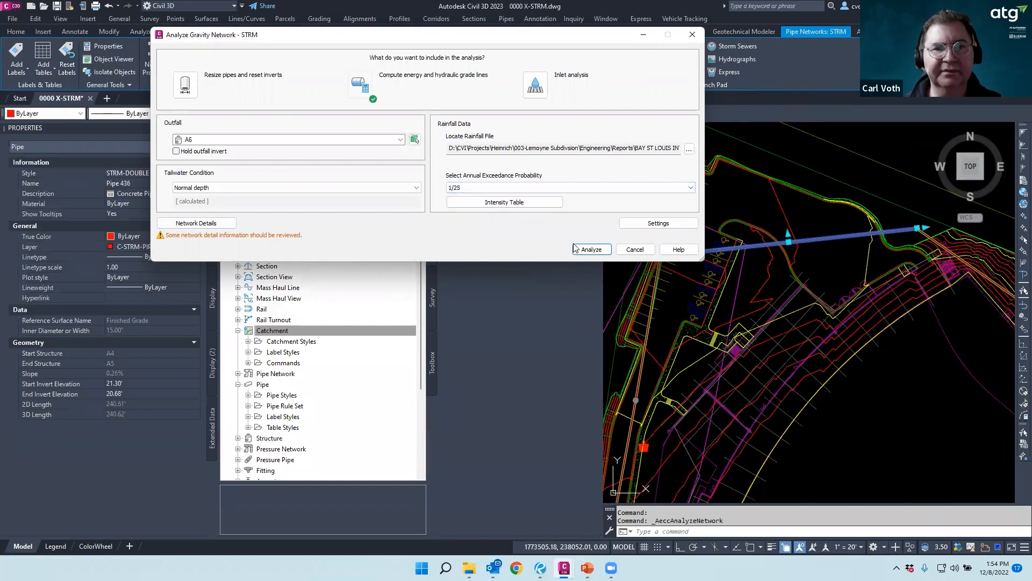
pyautogui.click(591, 249)
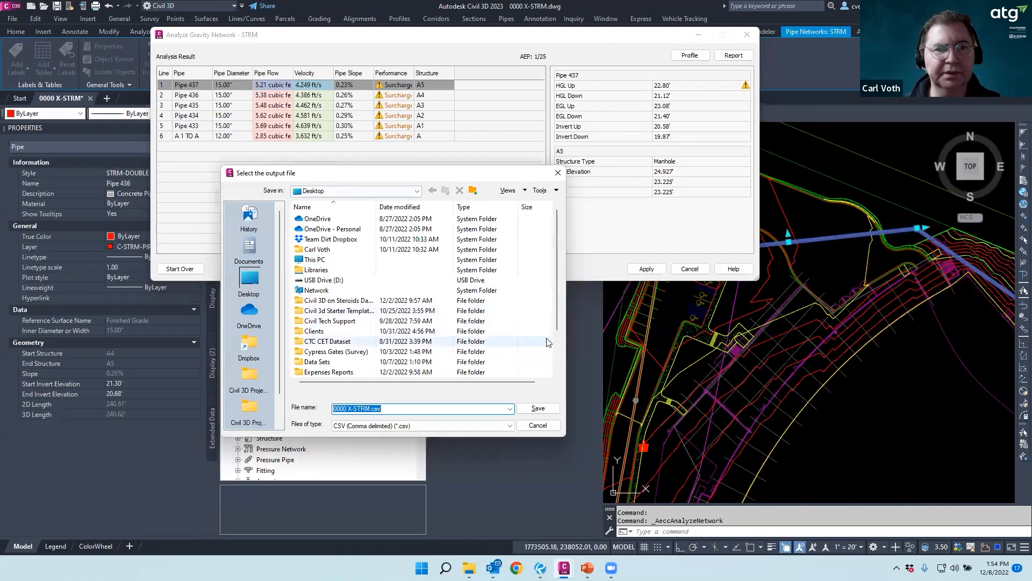
# Save the analysis report to the Desktop as 0000 X-STRM.csv, close the opened spreadsheet, and exit the analysis without applying it
pyautogui.click(538, 408)
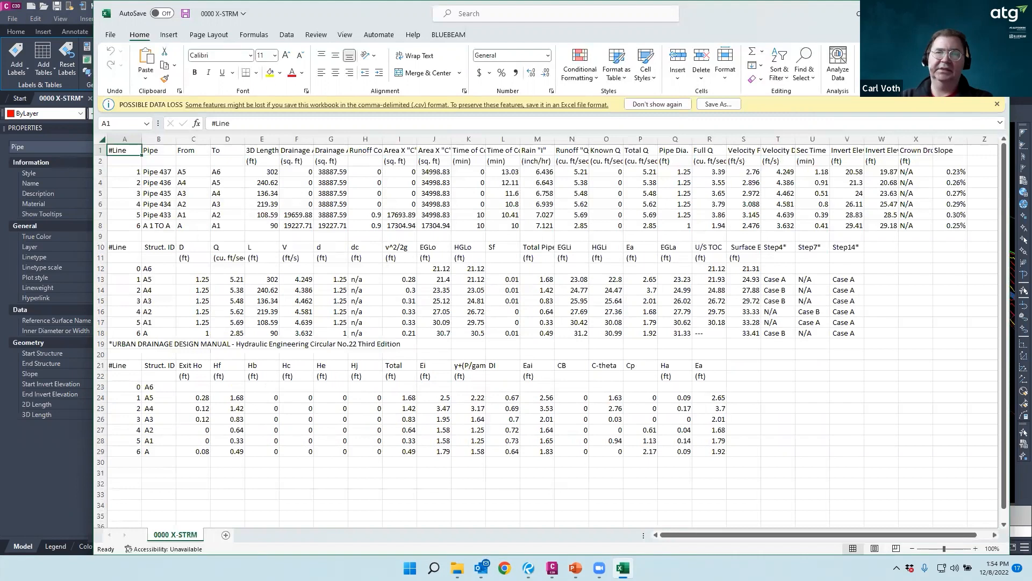
pyautogui.hotkey('alt', 'F4')
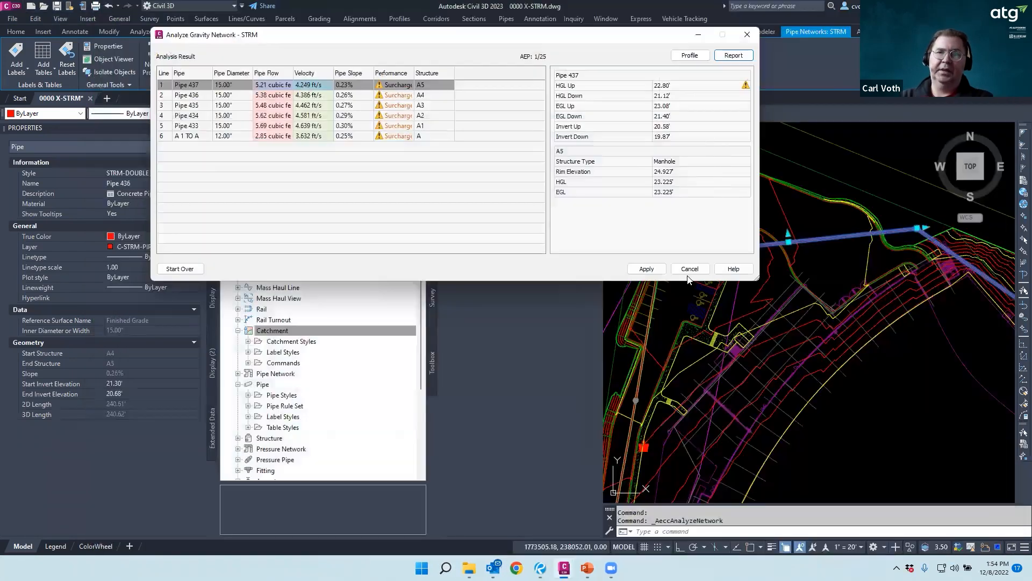
pyautogui.click(688, 269)
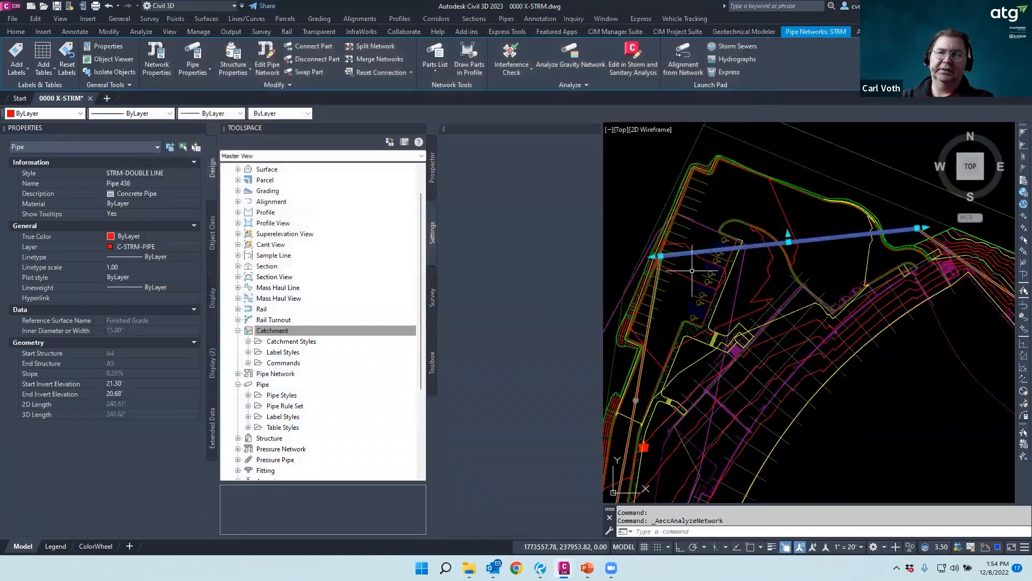
pyautogui.press('Escape')
pyautogui.press('Escape')
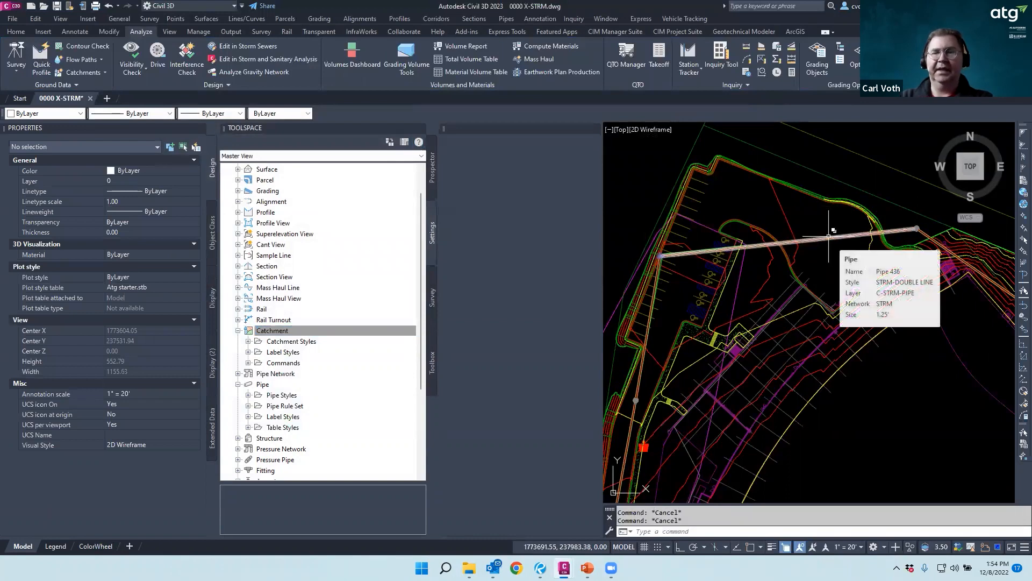
# Examine the hydraulic properties of Pipe 436, including its grade lines, flow rate and return period
pyautogui.click(828, 236)
pyautogui.rightClick(829, 238)
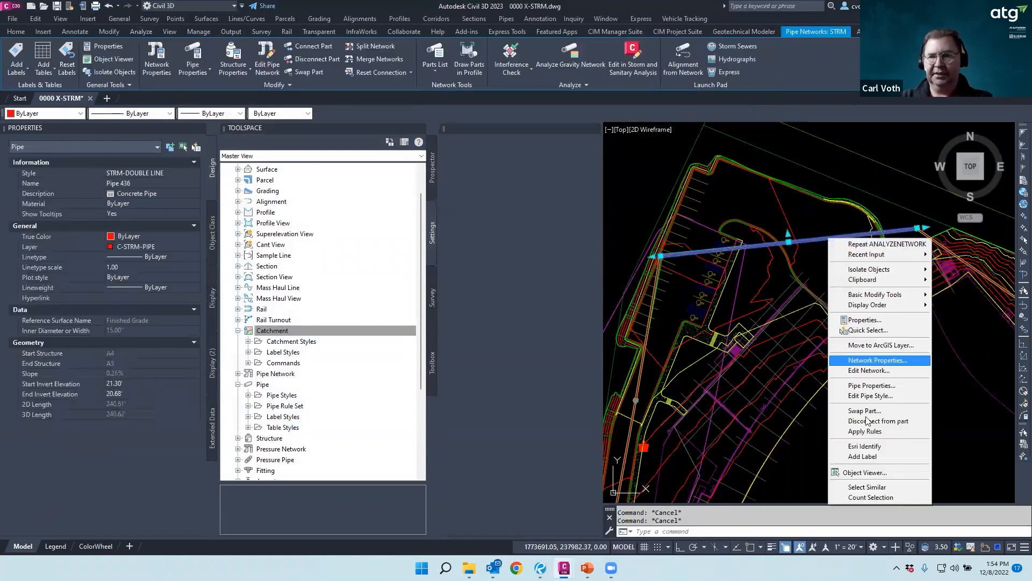
pyautogui.click(866, 385)
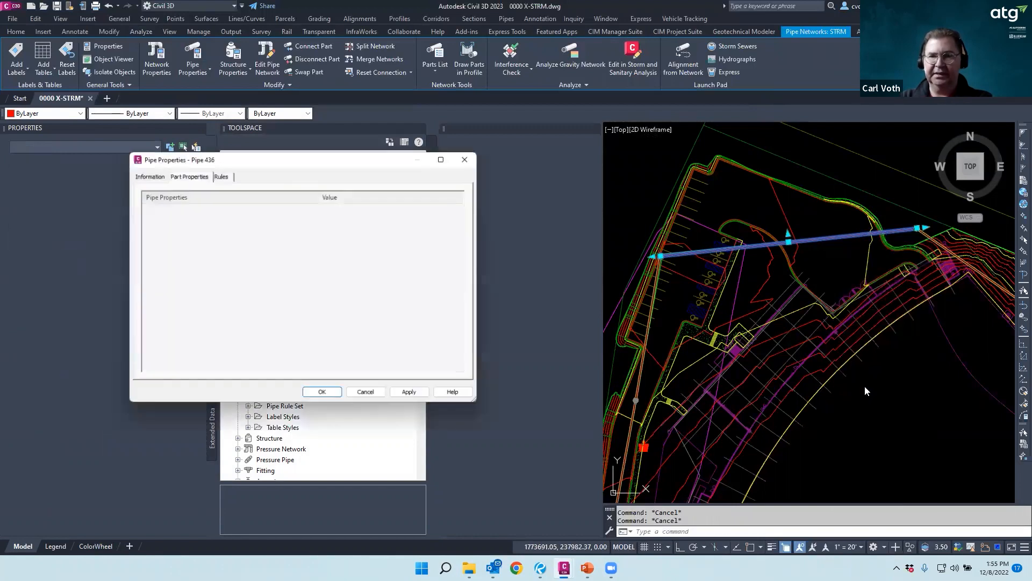
pyautogui.scroll(-3, 403, 304)
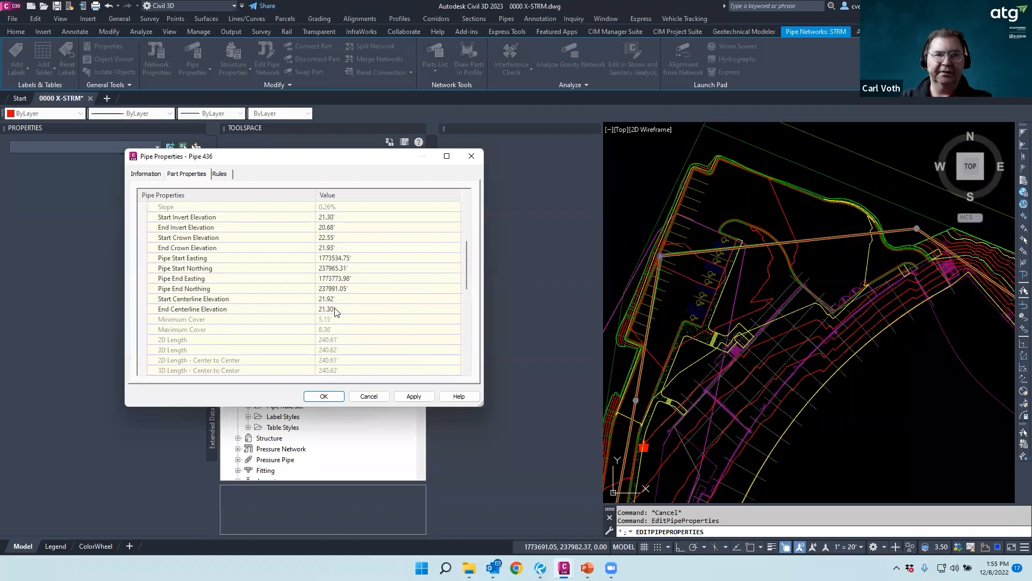
pyautogui.scroll(-2, 380, 262)
pyautogui.scroll(-4, 385, 269)
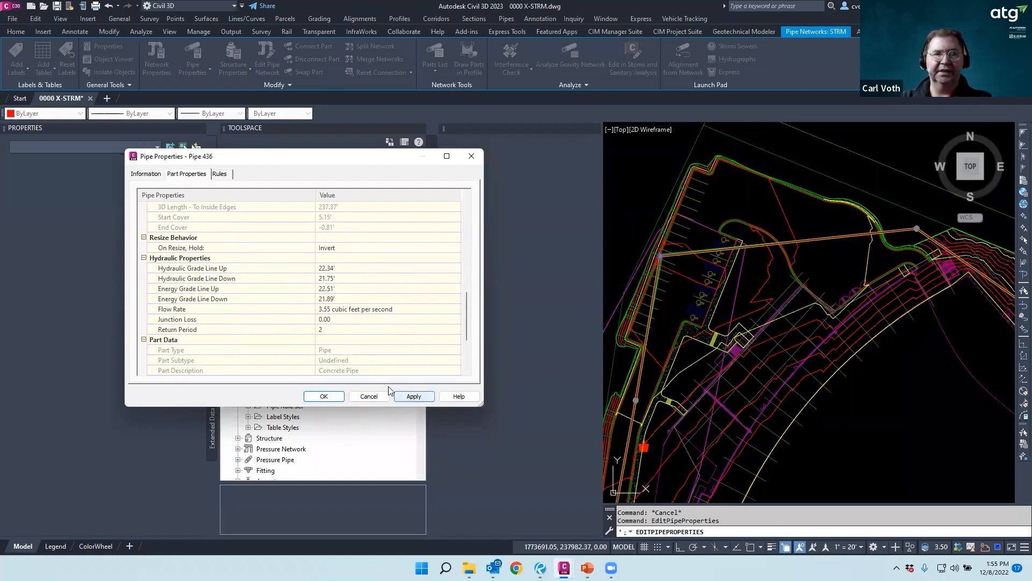
pyautogui.click(324, 397)
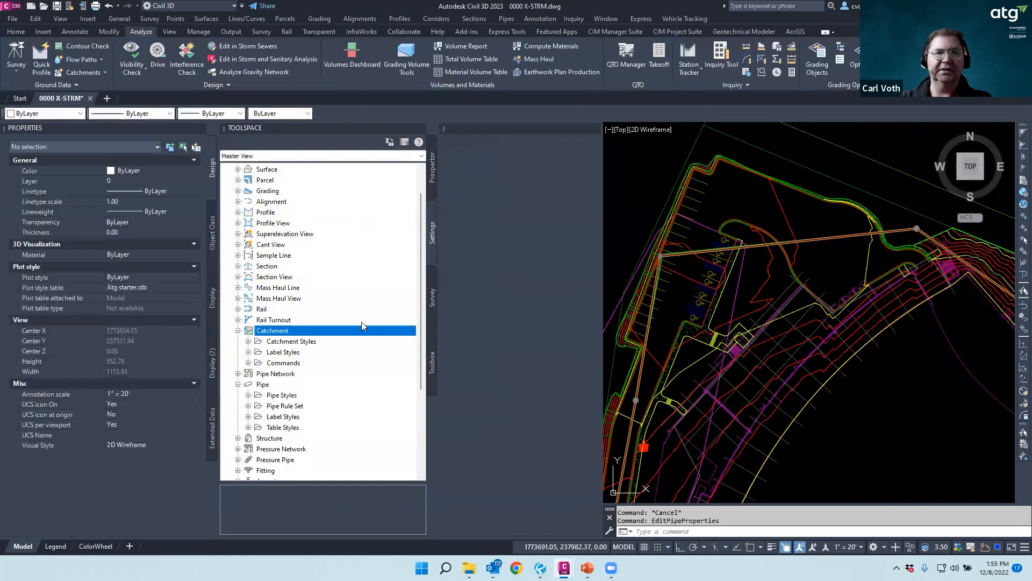
# In the Pipe Network feature settings, set the parts list used for Storm Sewers migration to storm 2018
pyautogui.click(272, 374)
pyautogui.click(238, 375)
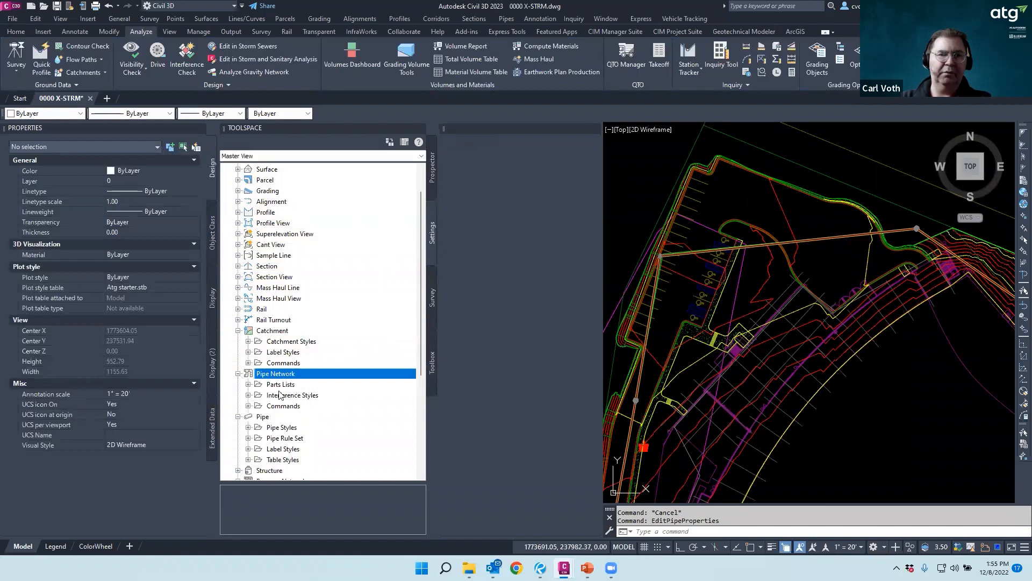
pyautogui.rightClick(282, 379)
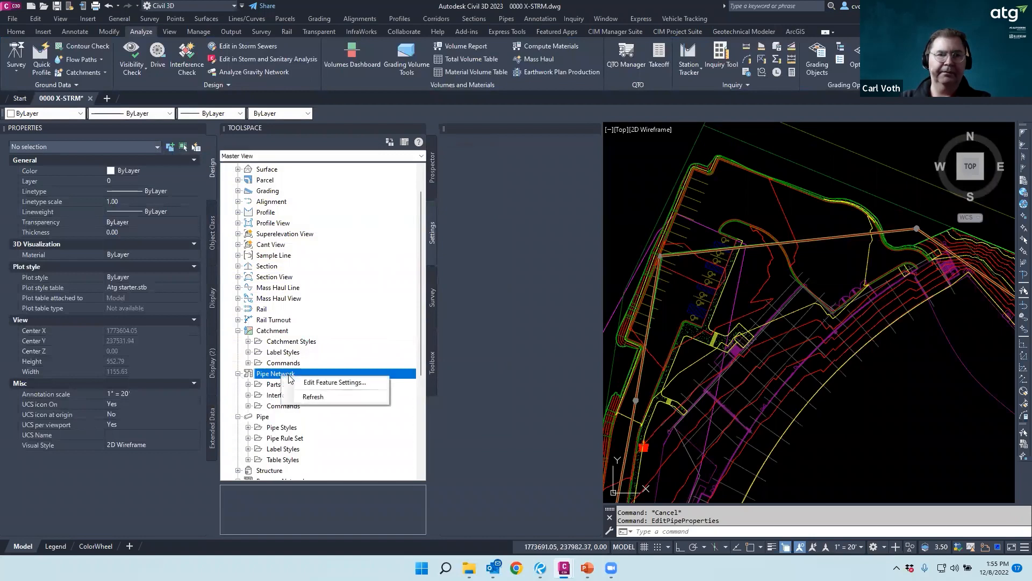
pyautogui.click(329, 384)
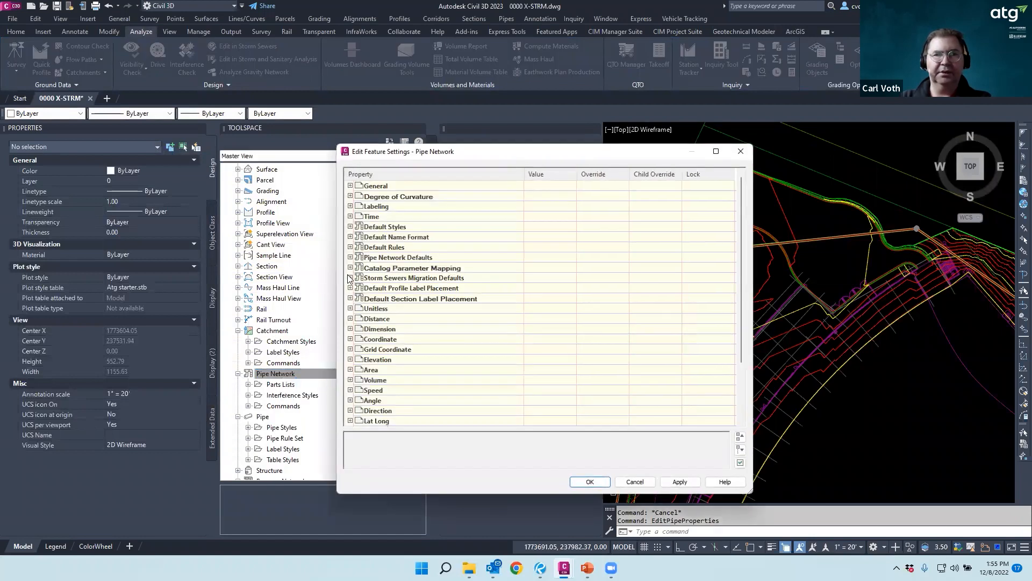
pyautogui.click(350, 278)
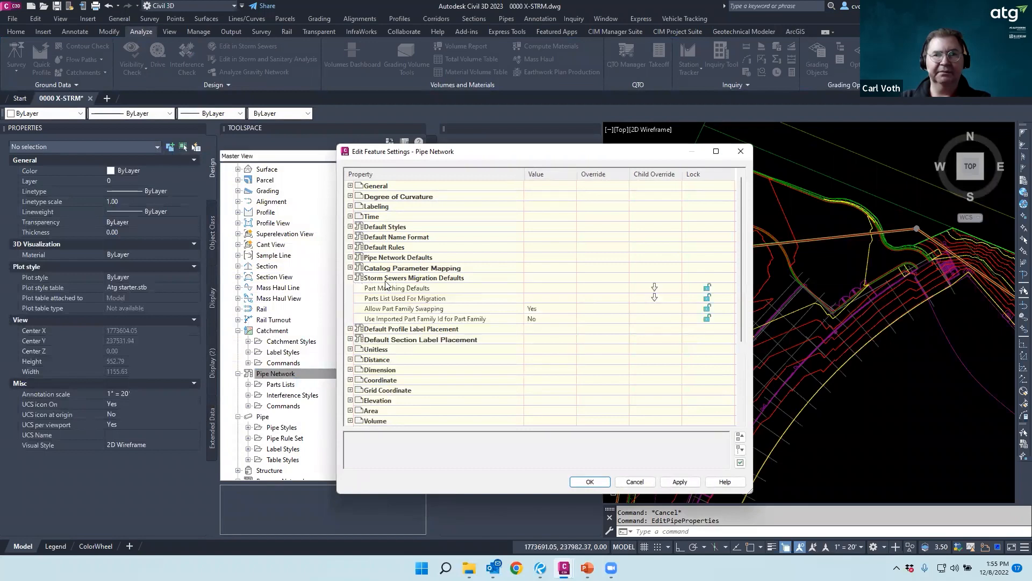
pyautogui.click(390, 300)
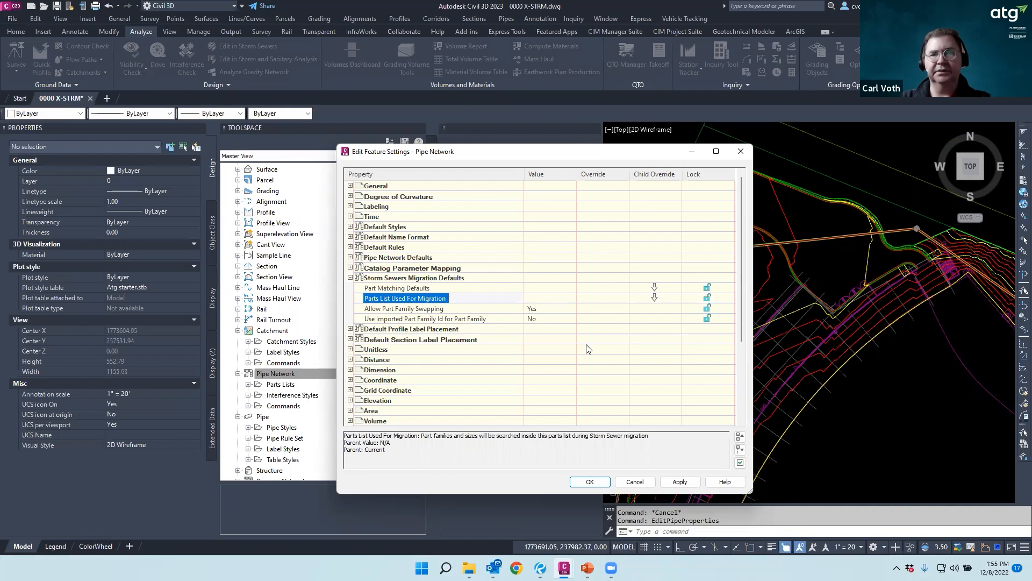
pyautogui.click(562, 300)
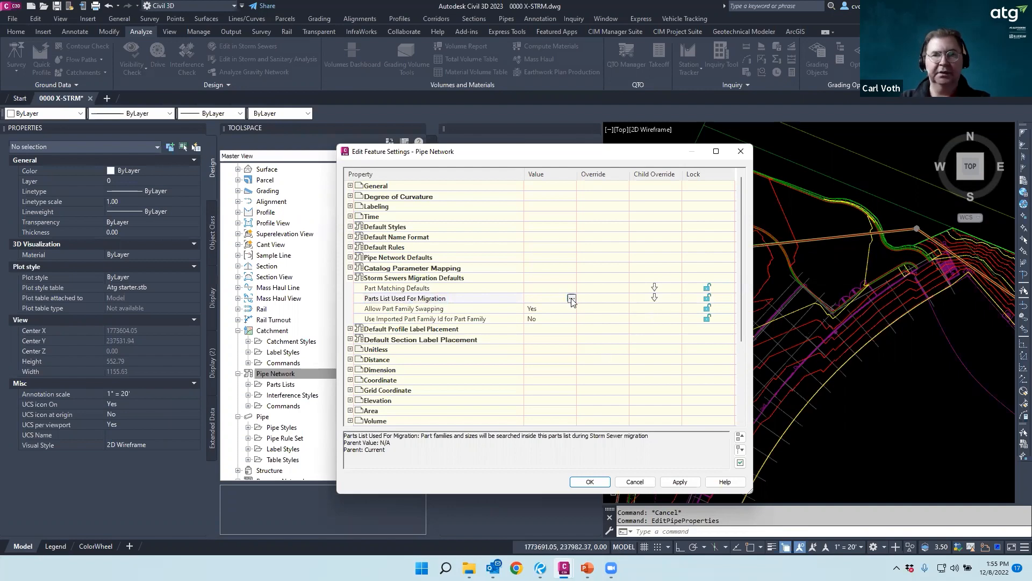
pyautogui.click(571, 299)
pyautogui.click(428, 243)
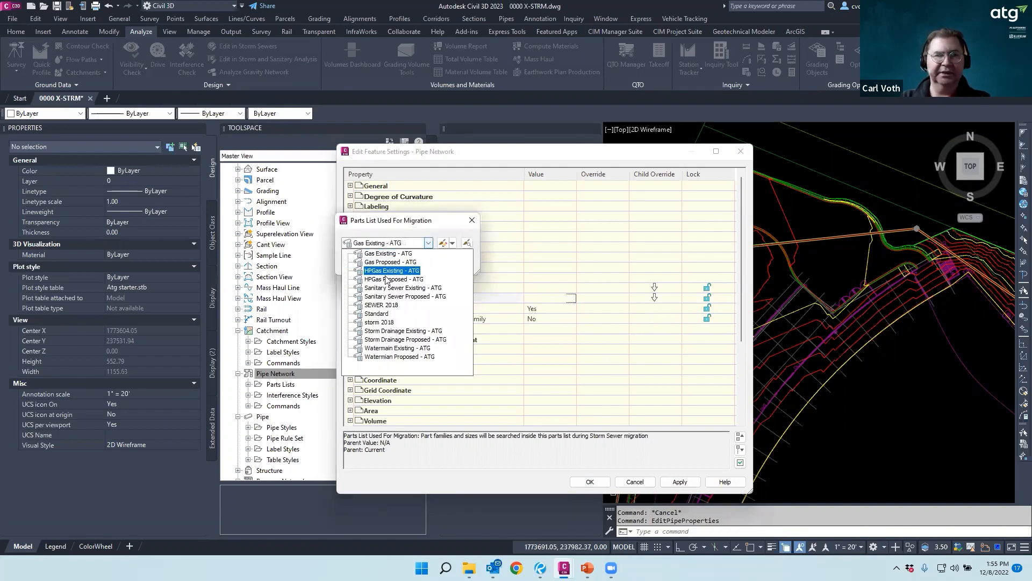
pyautogui.click(379, 322)
pyautogui.click(375, 267)
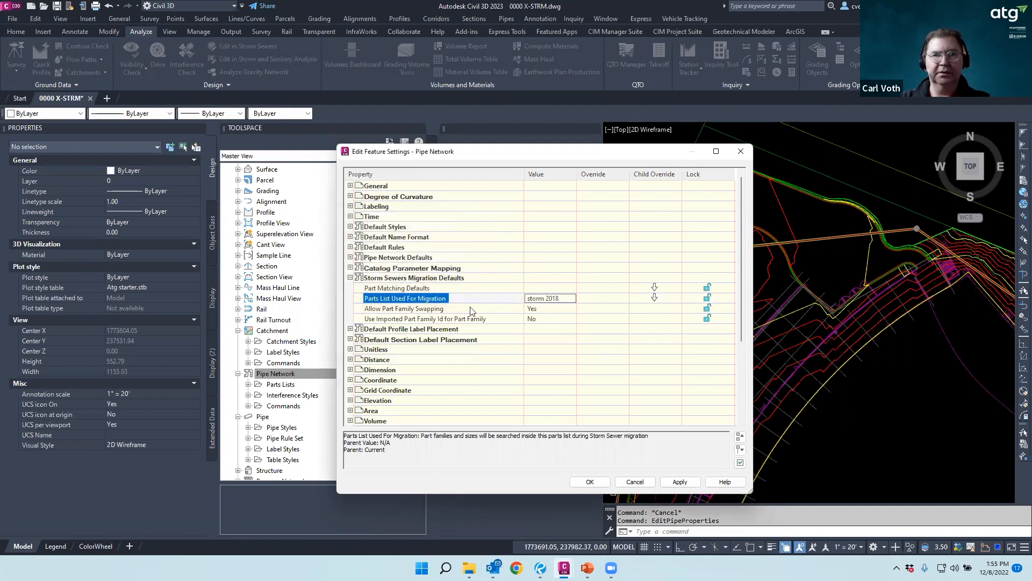
# In the export part matching defaults, map both Index No. 425-020 Curb Inlet Type 1 (Left) structures with bottoms to Combination Inlet Rectangle
pyautogui.click(412, 289)
pyautogui.click(570, 289)
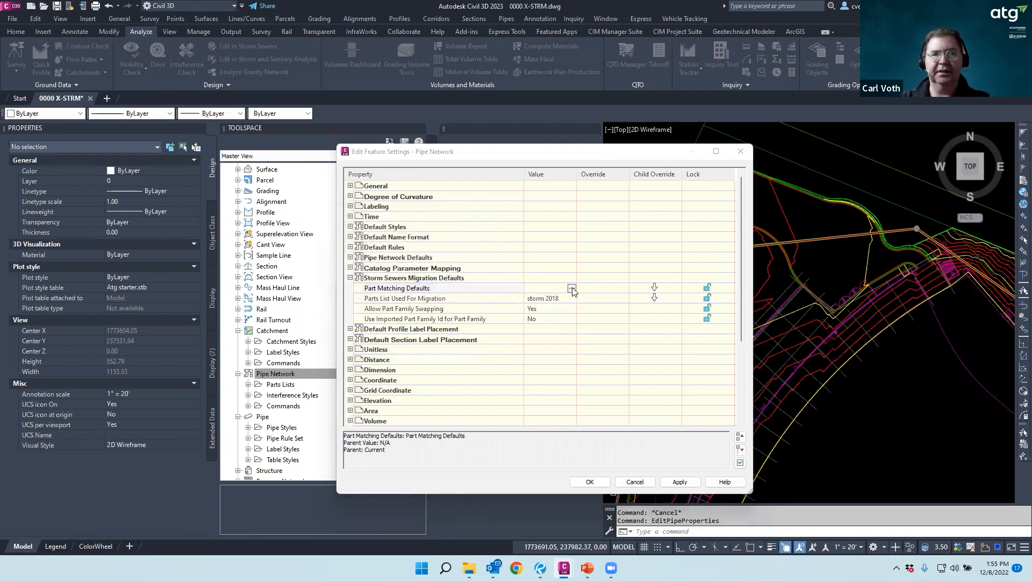
pyautogui.click(571, 289)
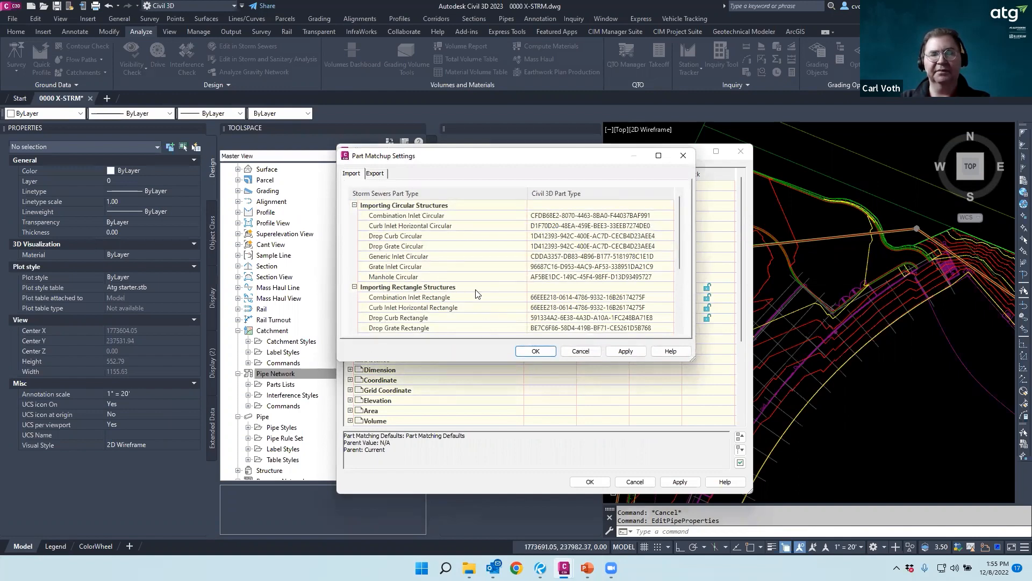
pyautogui.click(376, 174)
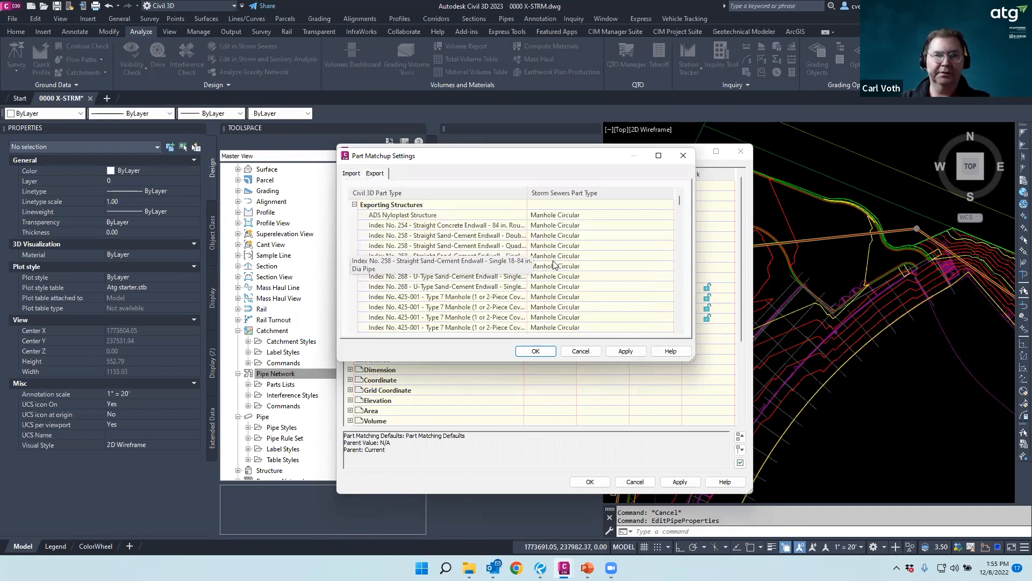
pyautogui.scroll(-8, 591, 237)
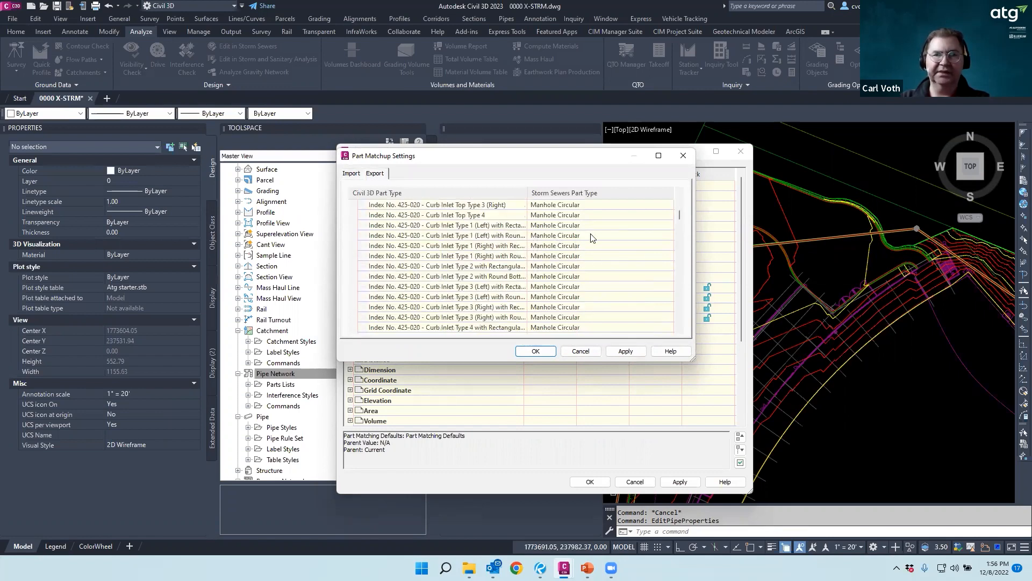
pyautogui.click(589, 225)
pyautogui.click(589, 226)
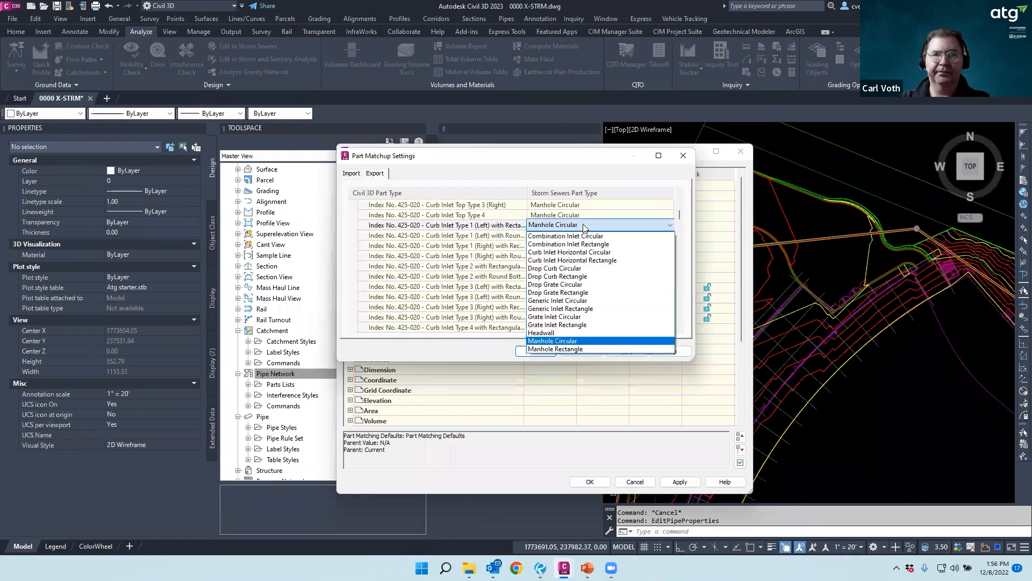
pyautogui.click(560, 245)
pyautogui.click(598, 242)
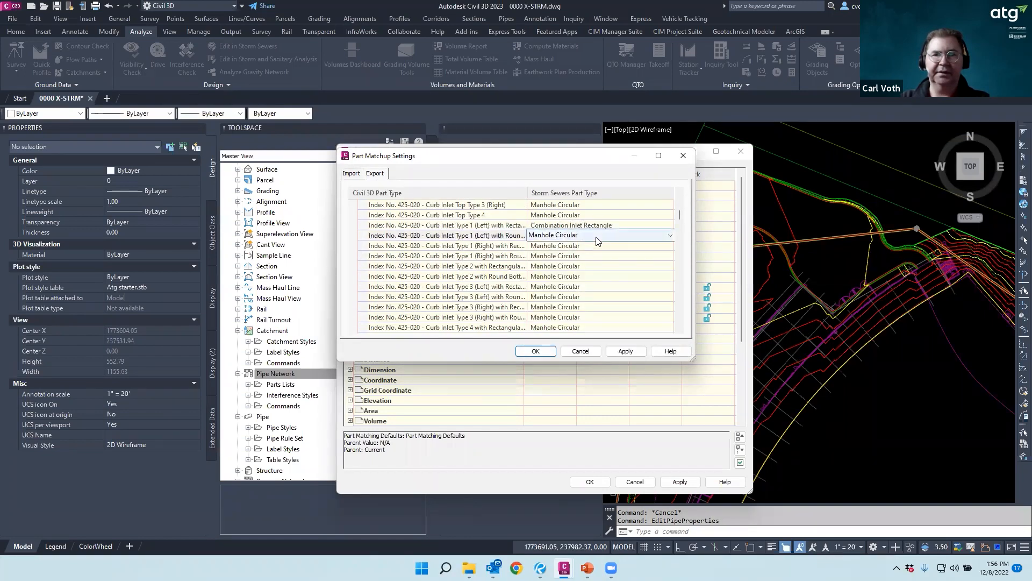
pyautogui.click(598, 242)
pyautogui.click(568, 255)
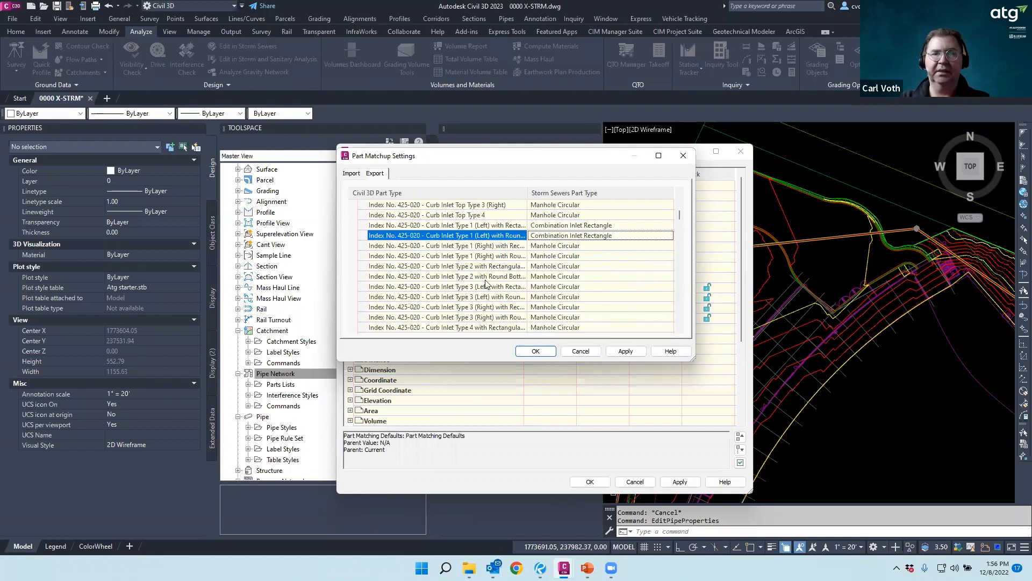
# Examine the Storm Sewers part types assigned to the remaining exported structures, from curb inlets through endwalls and drain sections
pyautogui.scroll(-2, 641, 250)
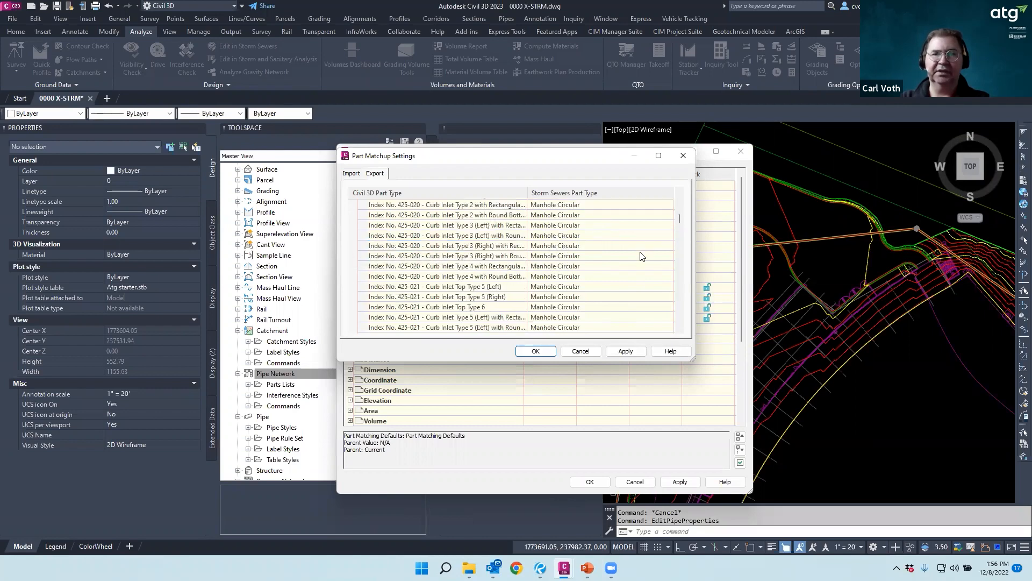
pyautogui.scroll(-2, 585, 248)
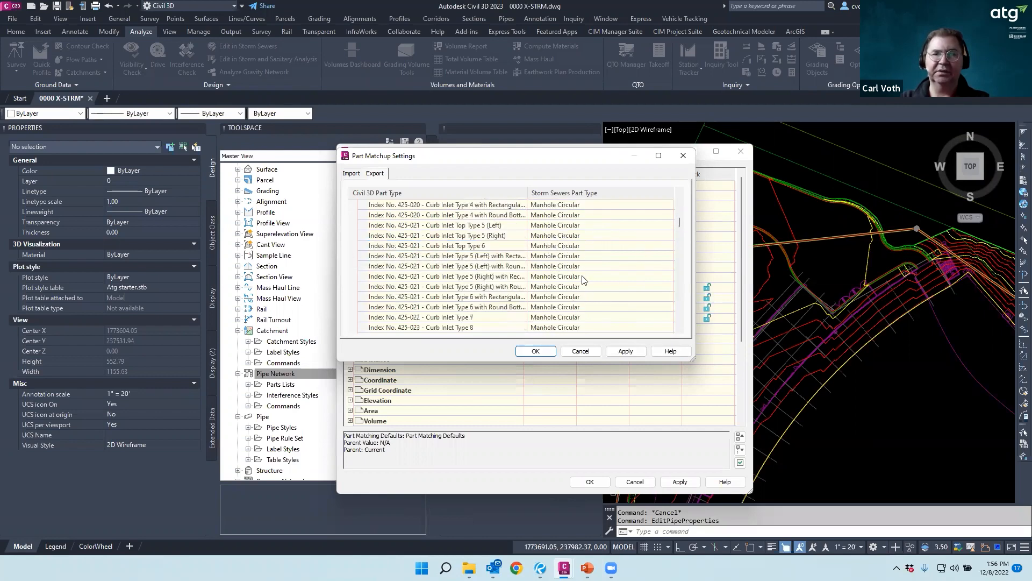
pyautogui.scroll(-2, 584, 279)
pyautogui.scroll(-6, 584, 266)
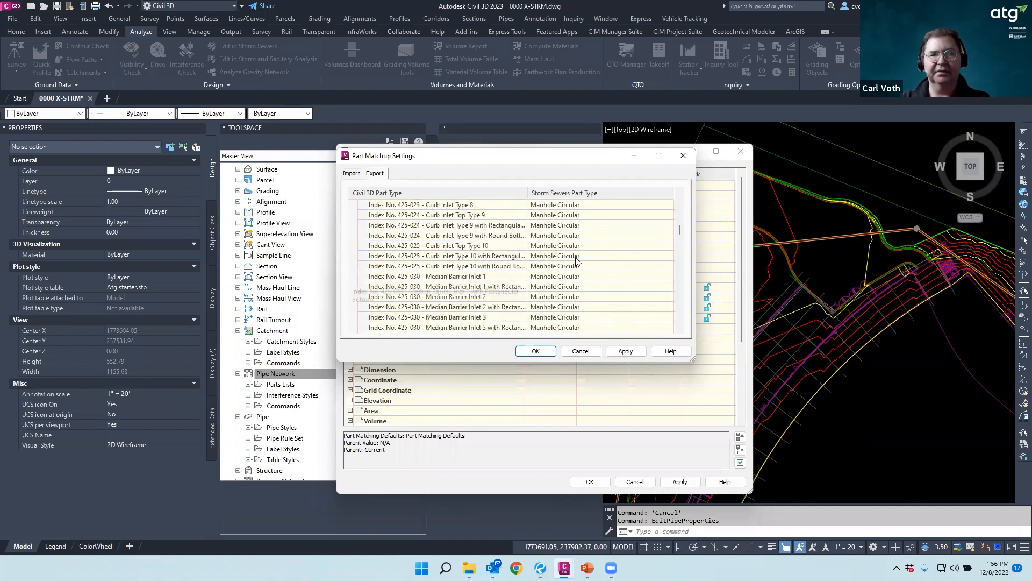
pyautogui.scroll(-4, 583, 248)
pyautogui.scroll(-6, 586, 245)
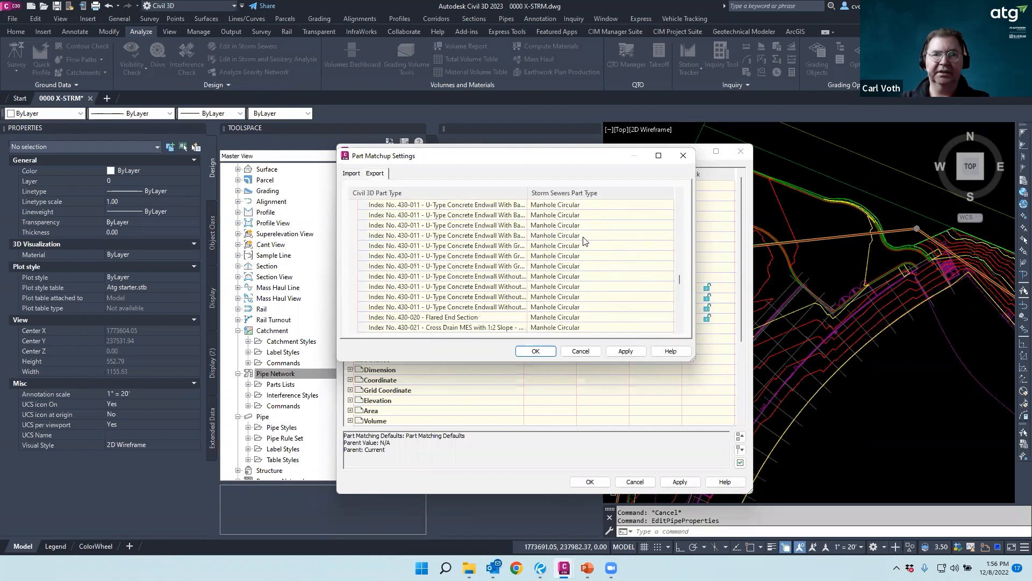
pyautogui.scroll(-4, 566, 313)
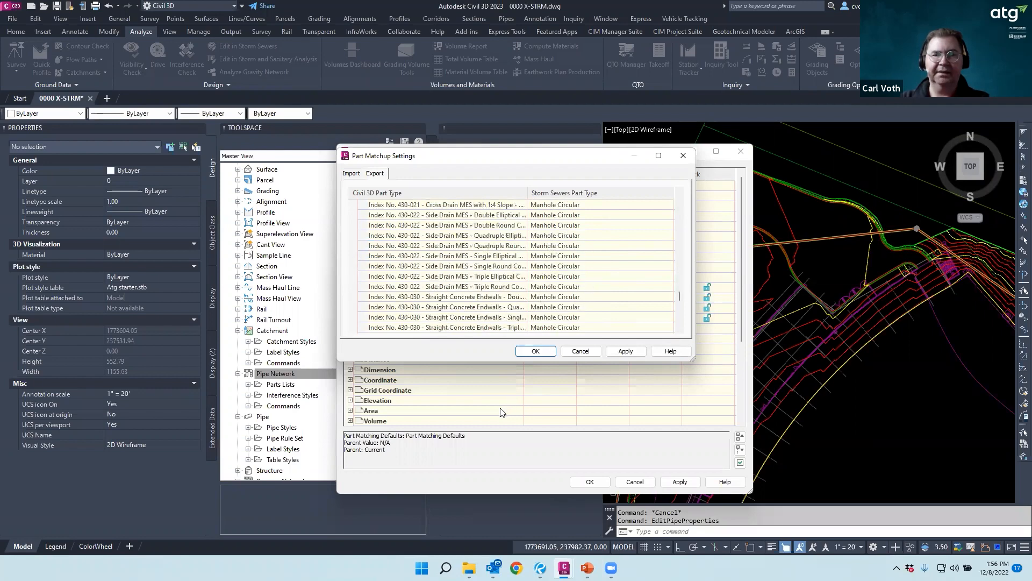
# Accept the part matchup settings and apply the Pipe Network feature settings
pyautogui.click(536, 351)
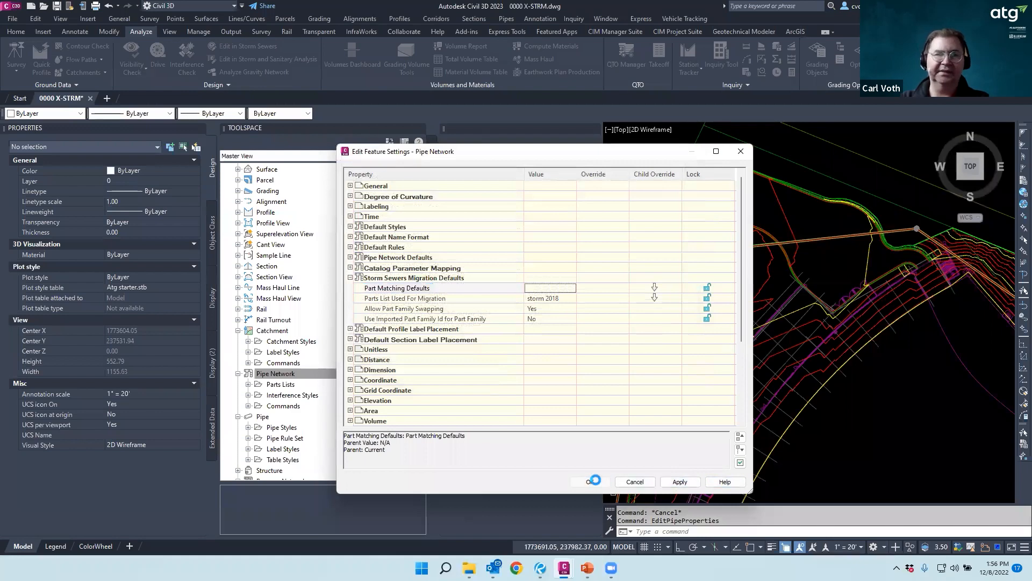
pyautogui.click(594, 482)
pyautogui.press('Escape')
# Try to export the STRM network to Storm Sewers as STRM in the AutoCAD 2023 folder, and close the opened Storm Sewers window
pyautogui.scroll(6, 681, 255)
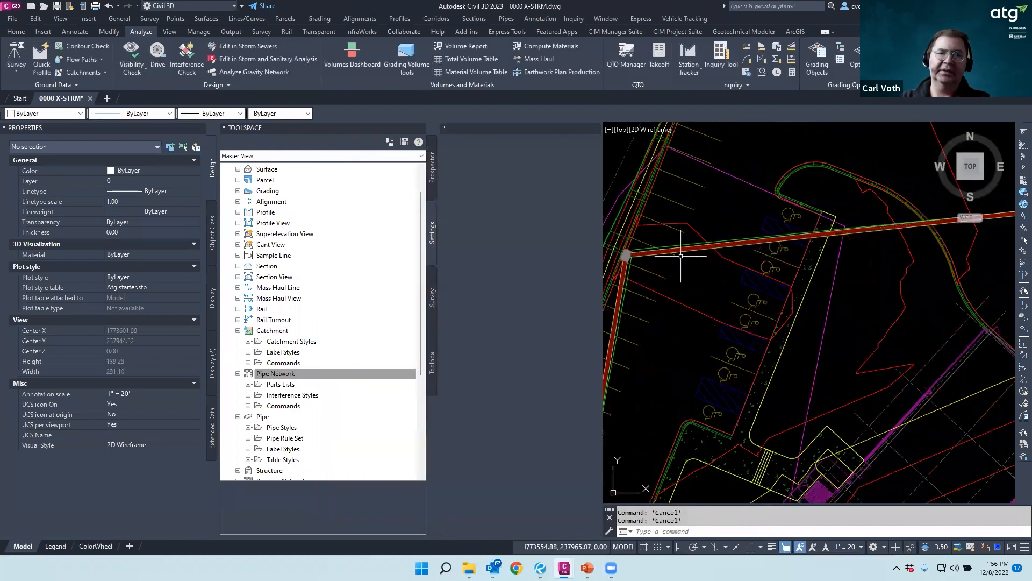
pyautogui.scroll(2, 682, 254)
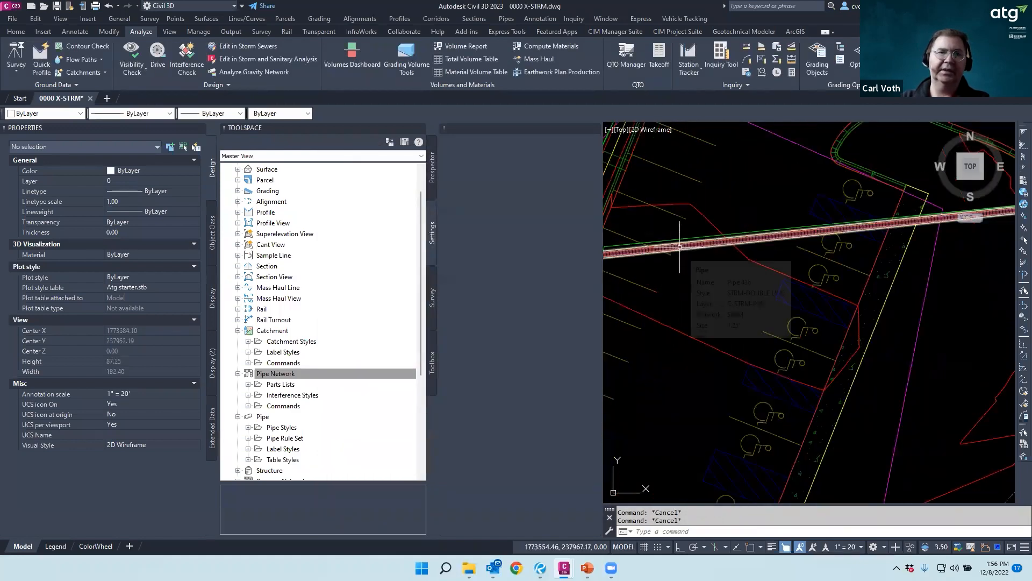
pyautogui.click(240, 49)
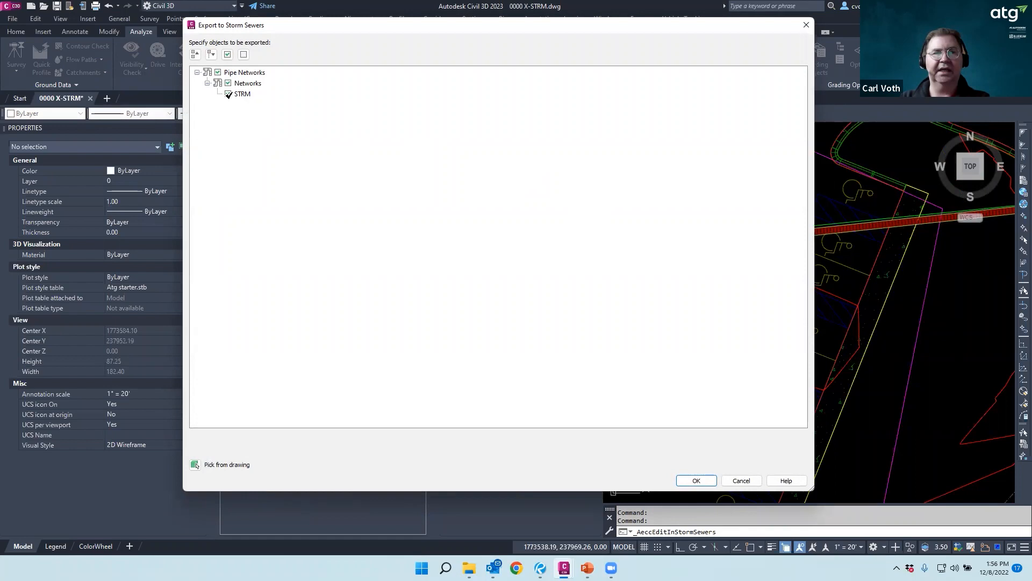
pyautogui.click(696, 480)
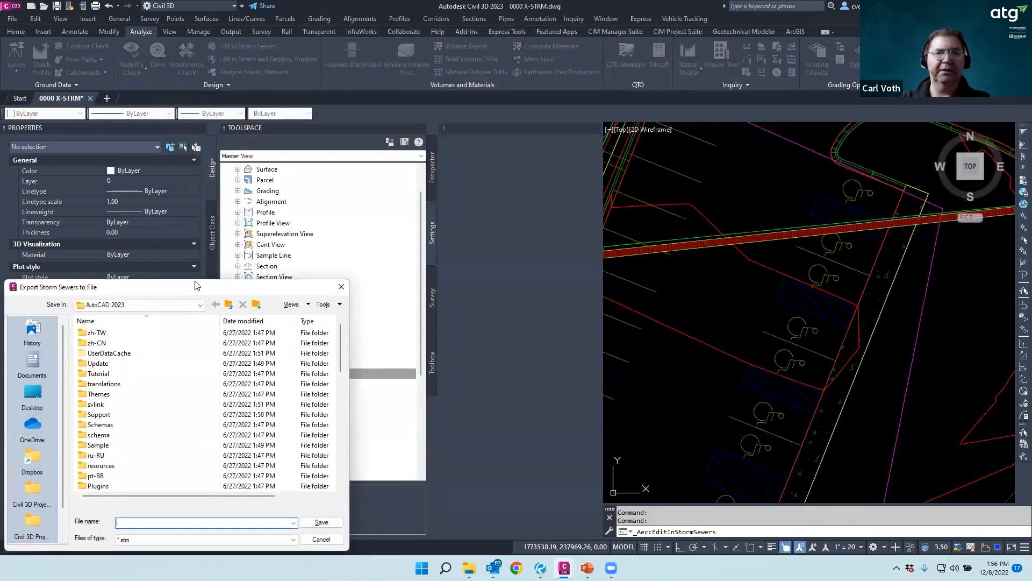
pyautogui.moveTo(197, 285); pyautogui.dragTo(372, 151)
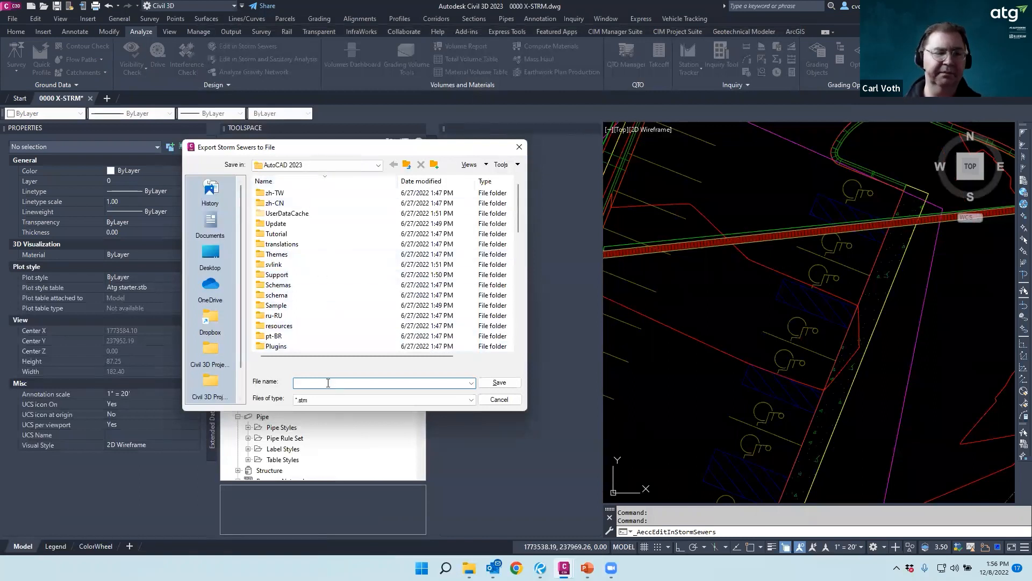
pyautogui.write('sTRM')
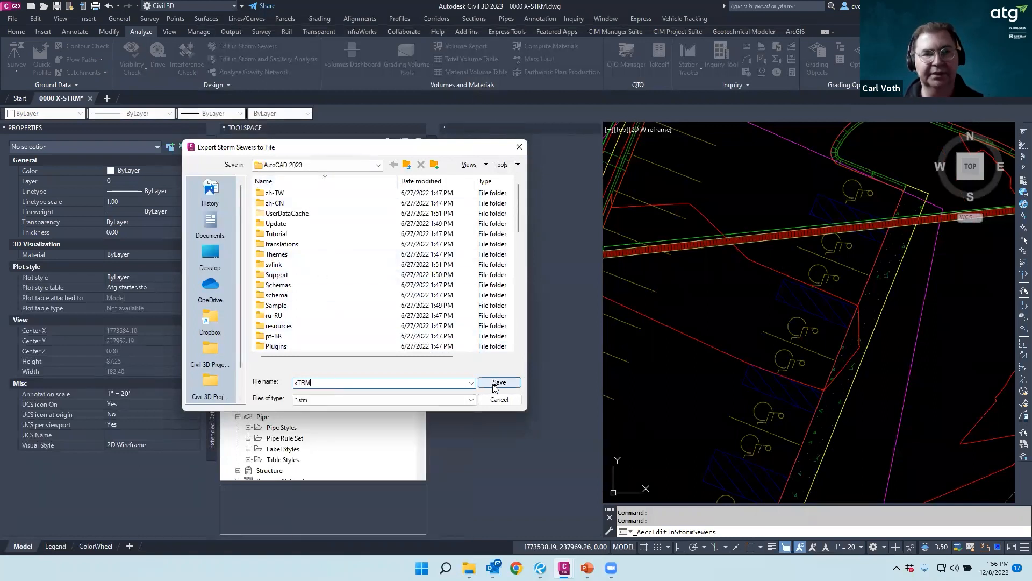
pyautogui.write('S')
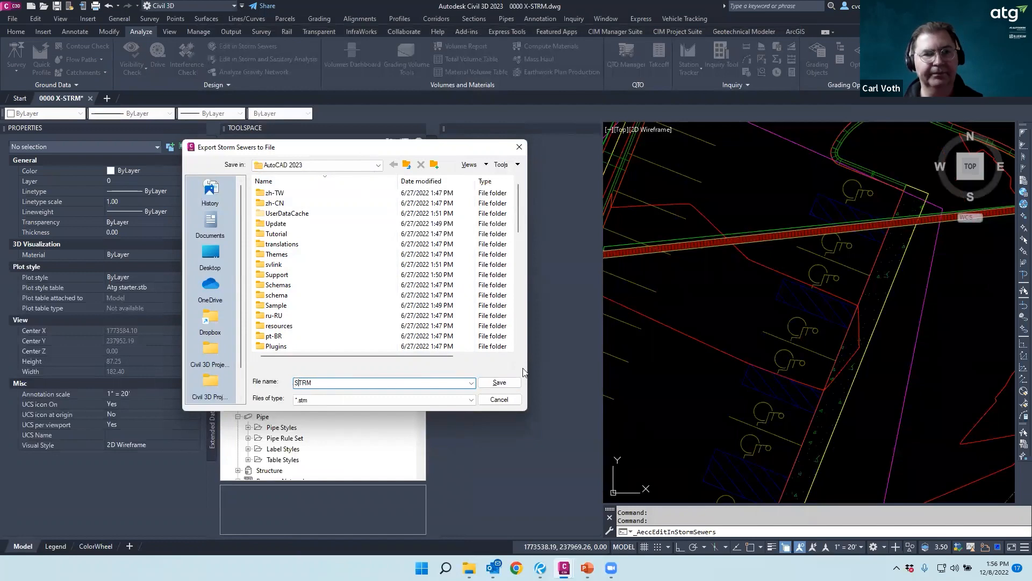
pyautogui.click(510, 383)
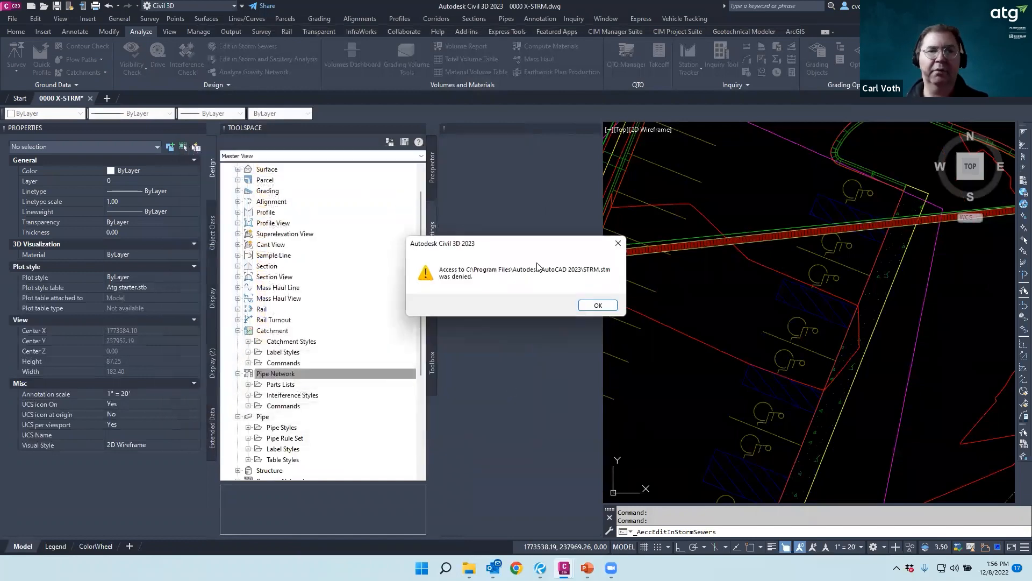
pyautogui.click(601, 305)
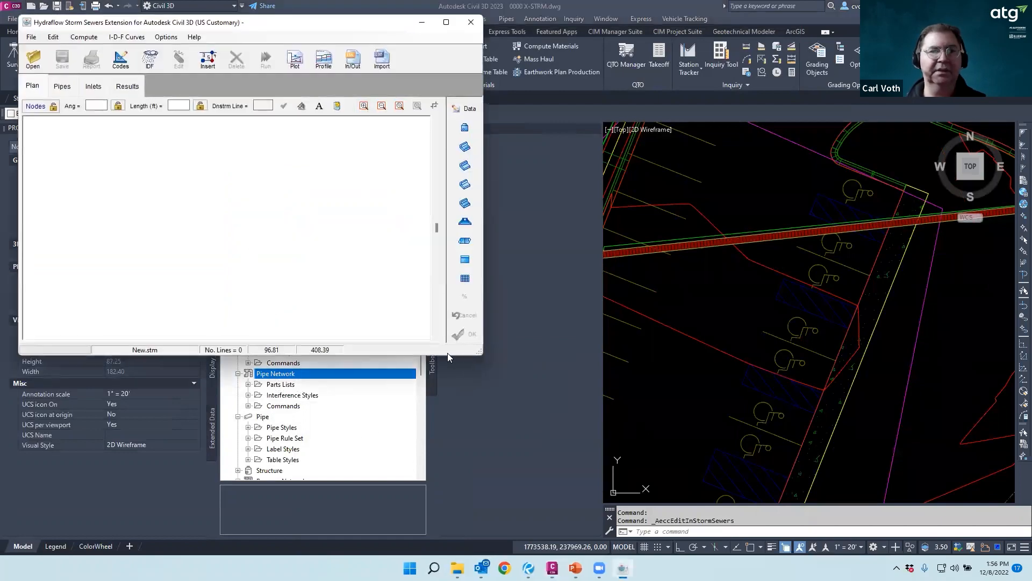
pyautogui.moveTo(815, 493); pyautogui.dragTo(817, 491)
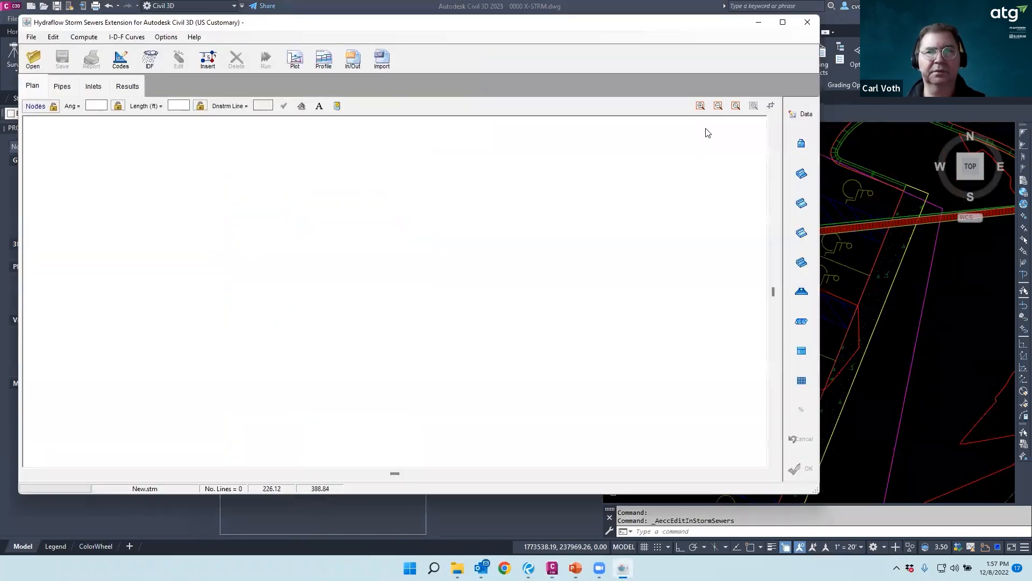
pyautogui.click(807, 22)
pyautogui.click(696, 249)
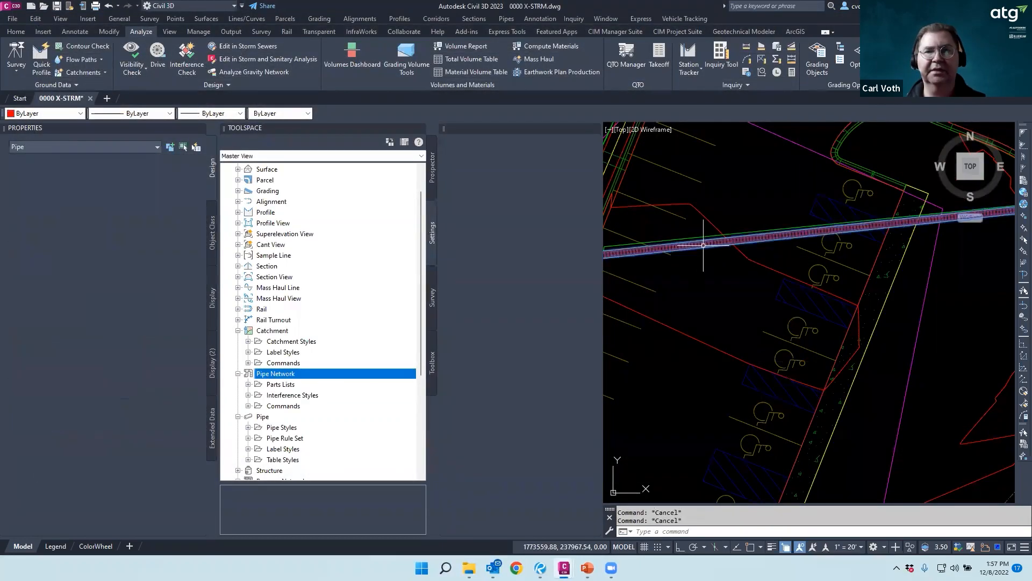
pyautogui.scroll(-5, 709, 269)
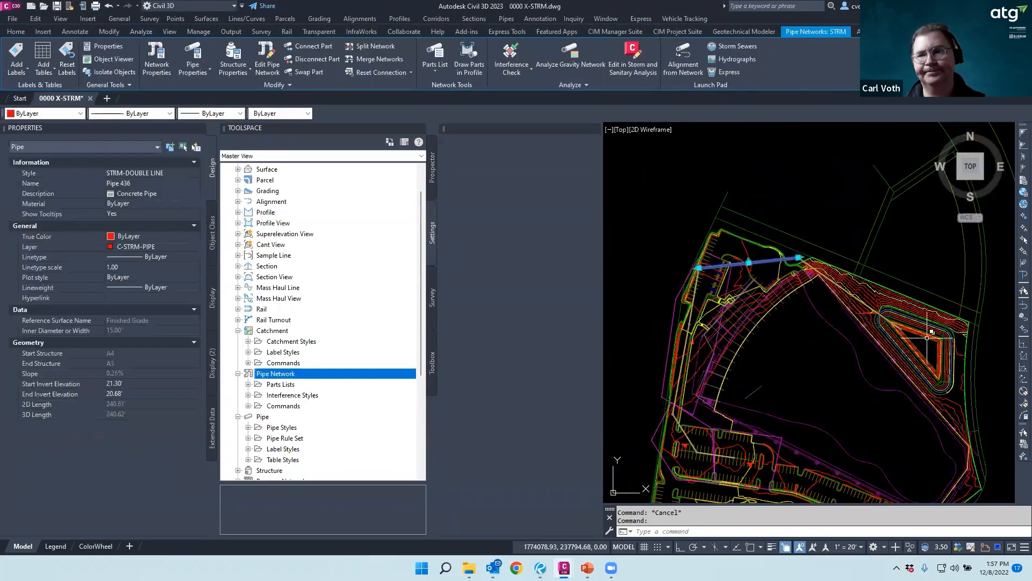
pyautogui.scroll(6, 856, 322)
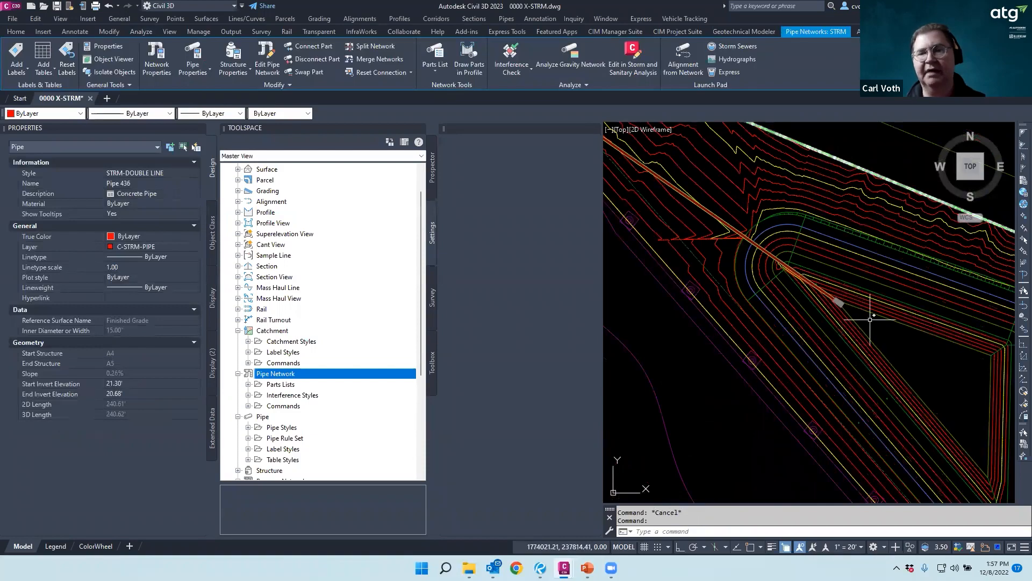
pyautogui.scroll(-5, 860, 301)
pyautogui.scroll(3, 809, 301)
pyautogui.press('Escape')
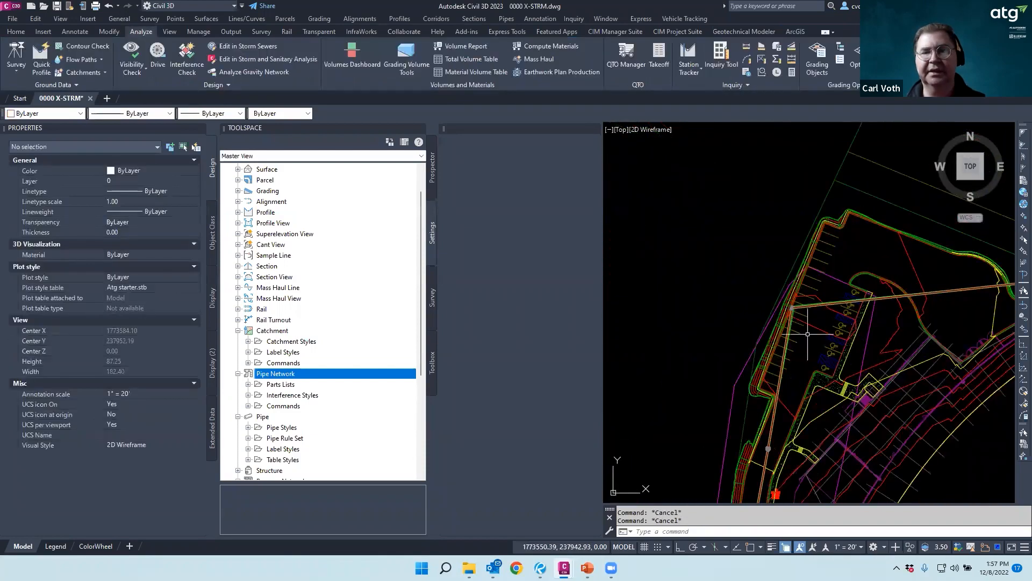
pyautogui.scroll(2, 809, 301)
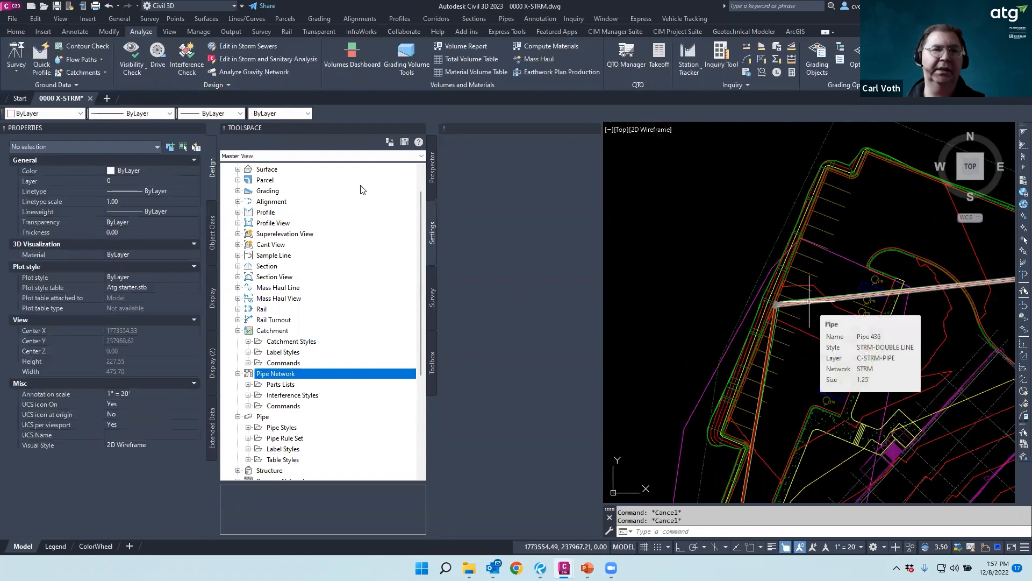
# Export the STRM network to Storm Sewers as STRM B on the Desktop, review its plan layout and close Storm Sewers
pyautogui.click(239, 47)
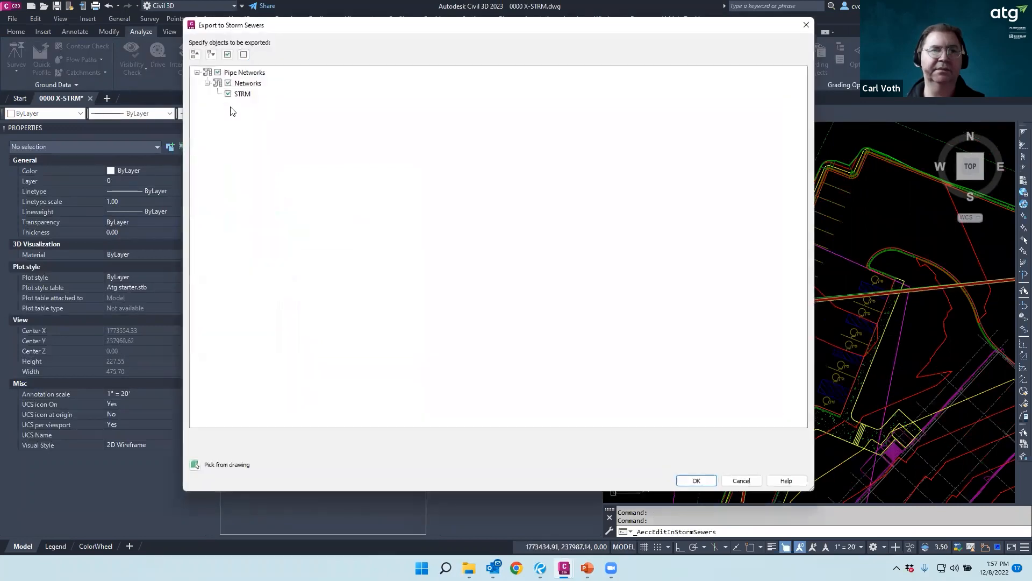
pyautogui.click(697, 481)
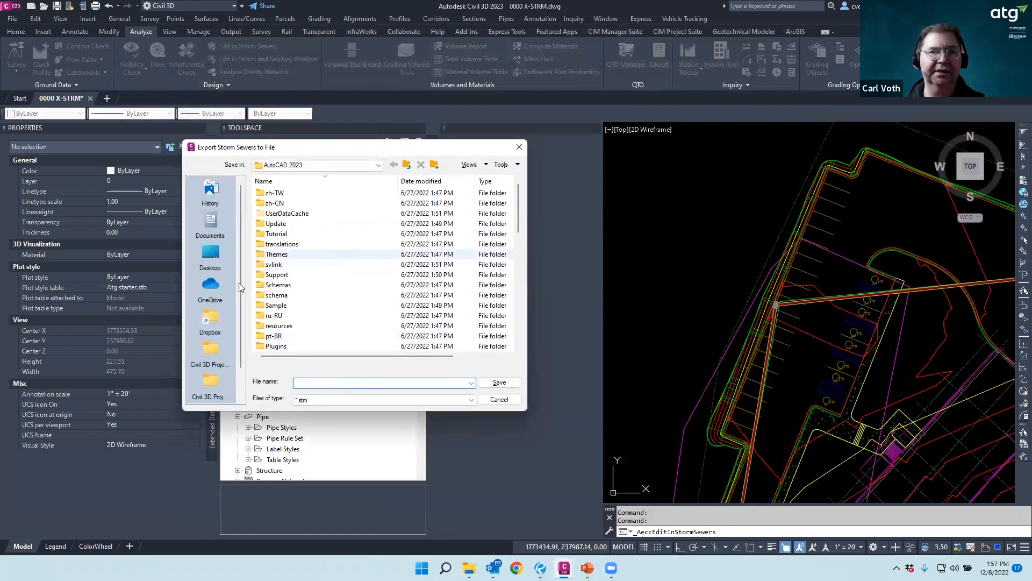
pyautogui.click(211, 257)
pyautogui.click(317, 384)
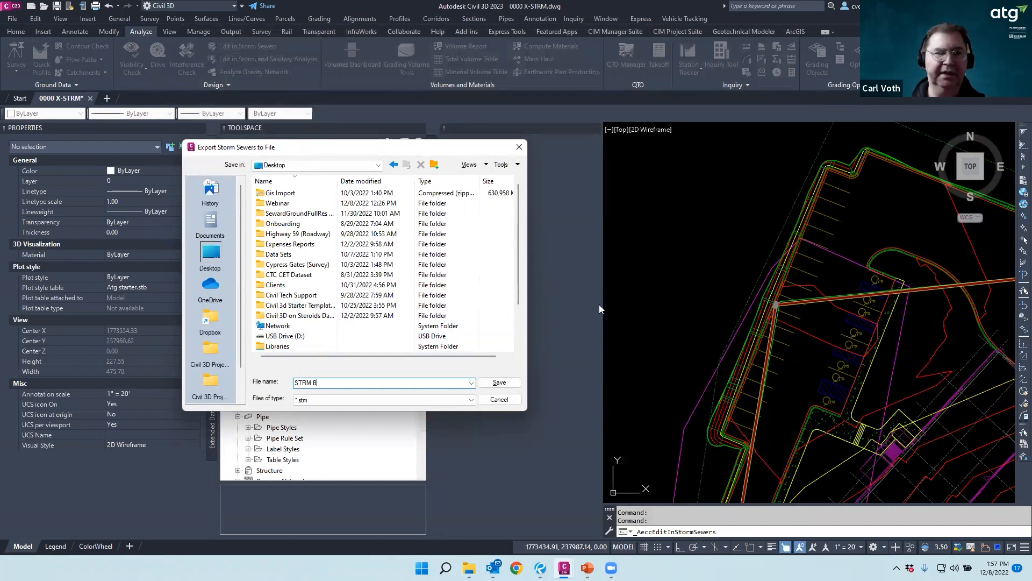
pyautogui.click(513, 382)
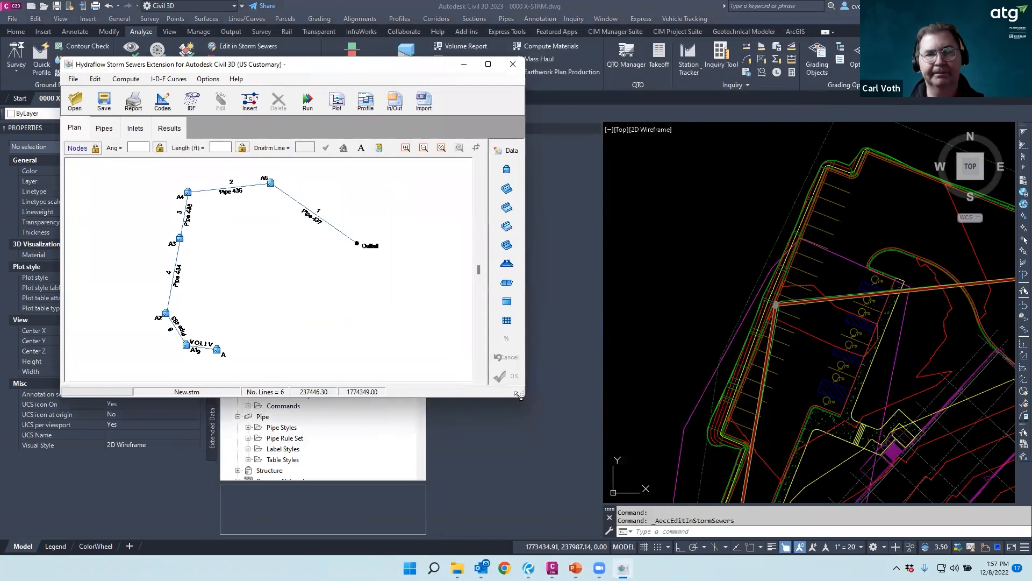
pyautogui.moveTo(518, 395); pyautogui.dragTo(729, 490)
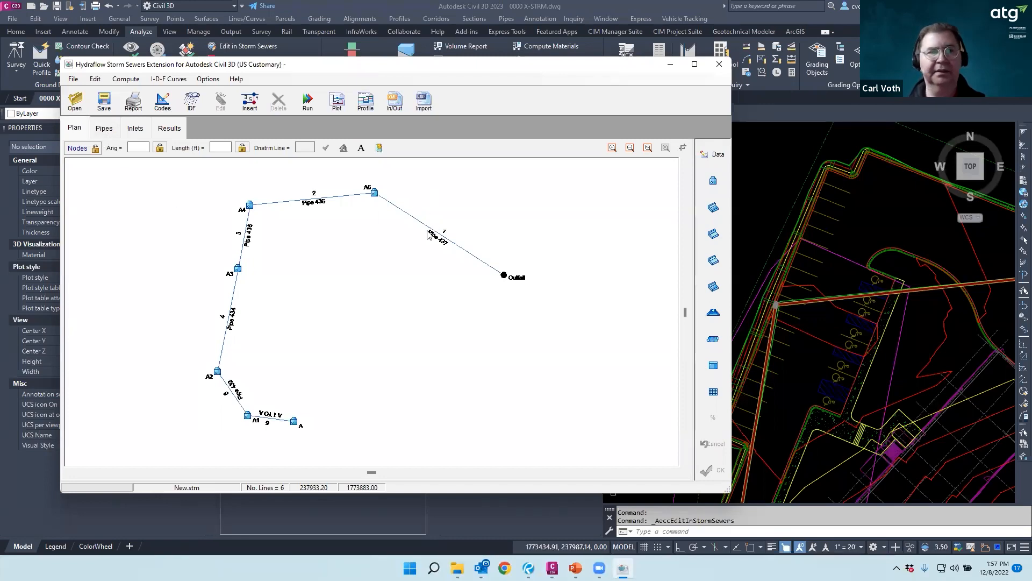
pyautogui.click(717, 65)
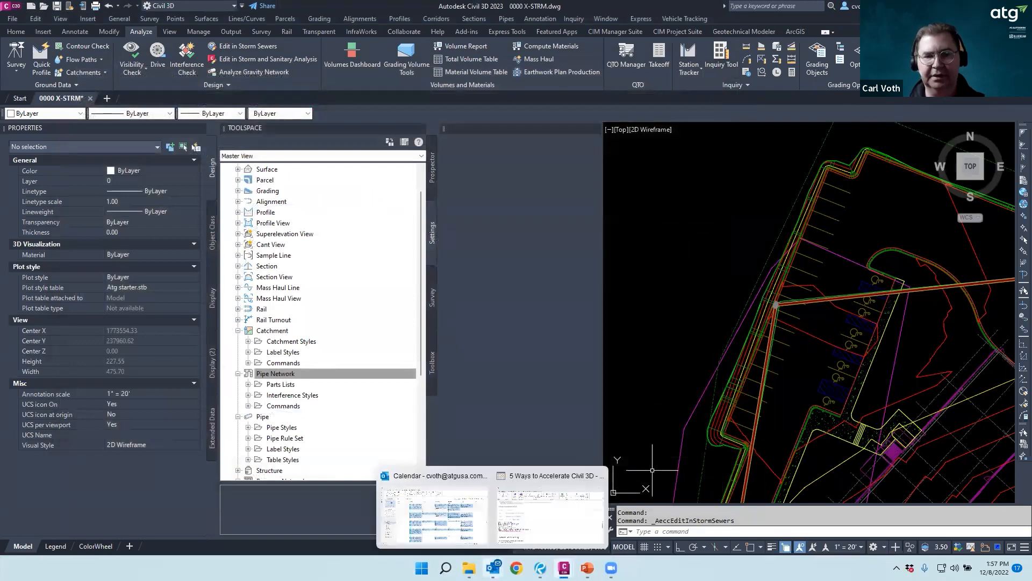
pyautogui.moveTo(611, 568)
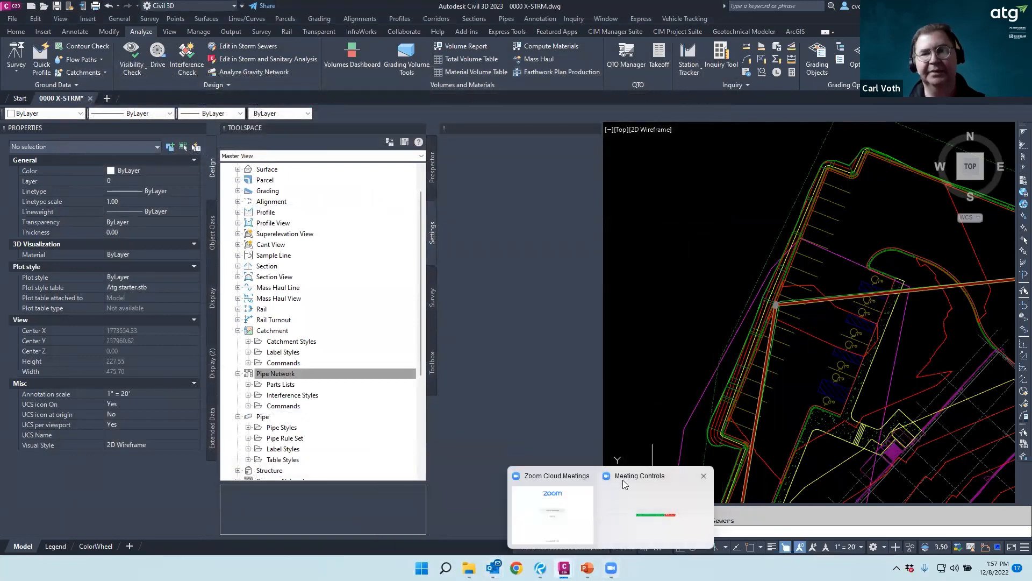
pyautogui.click(557, 476)
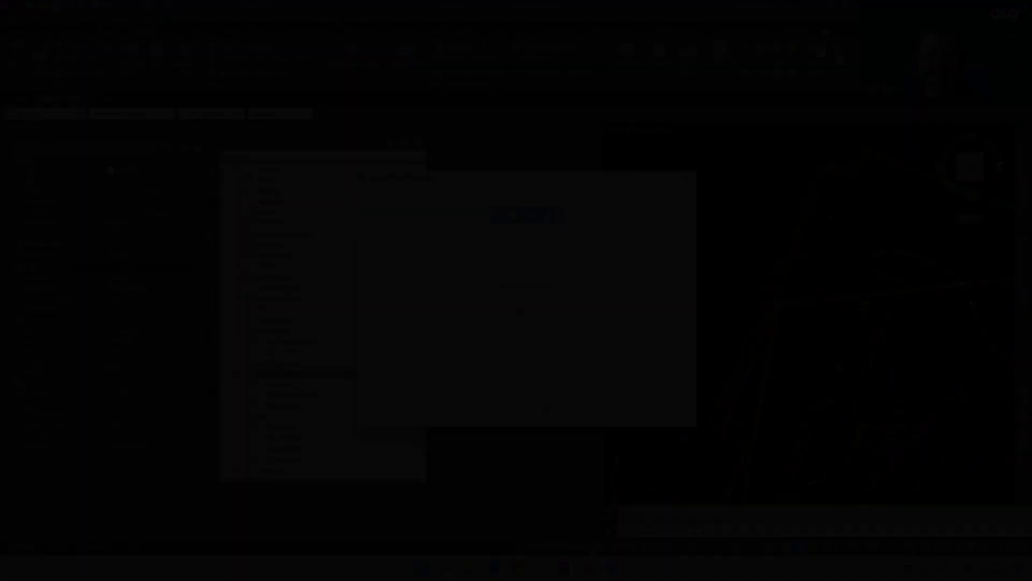